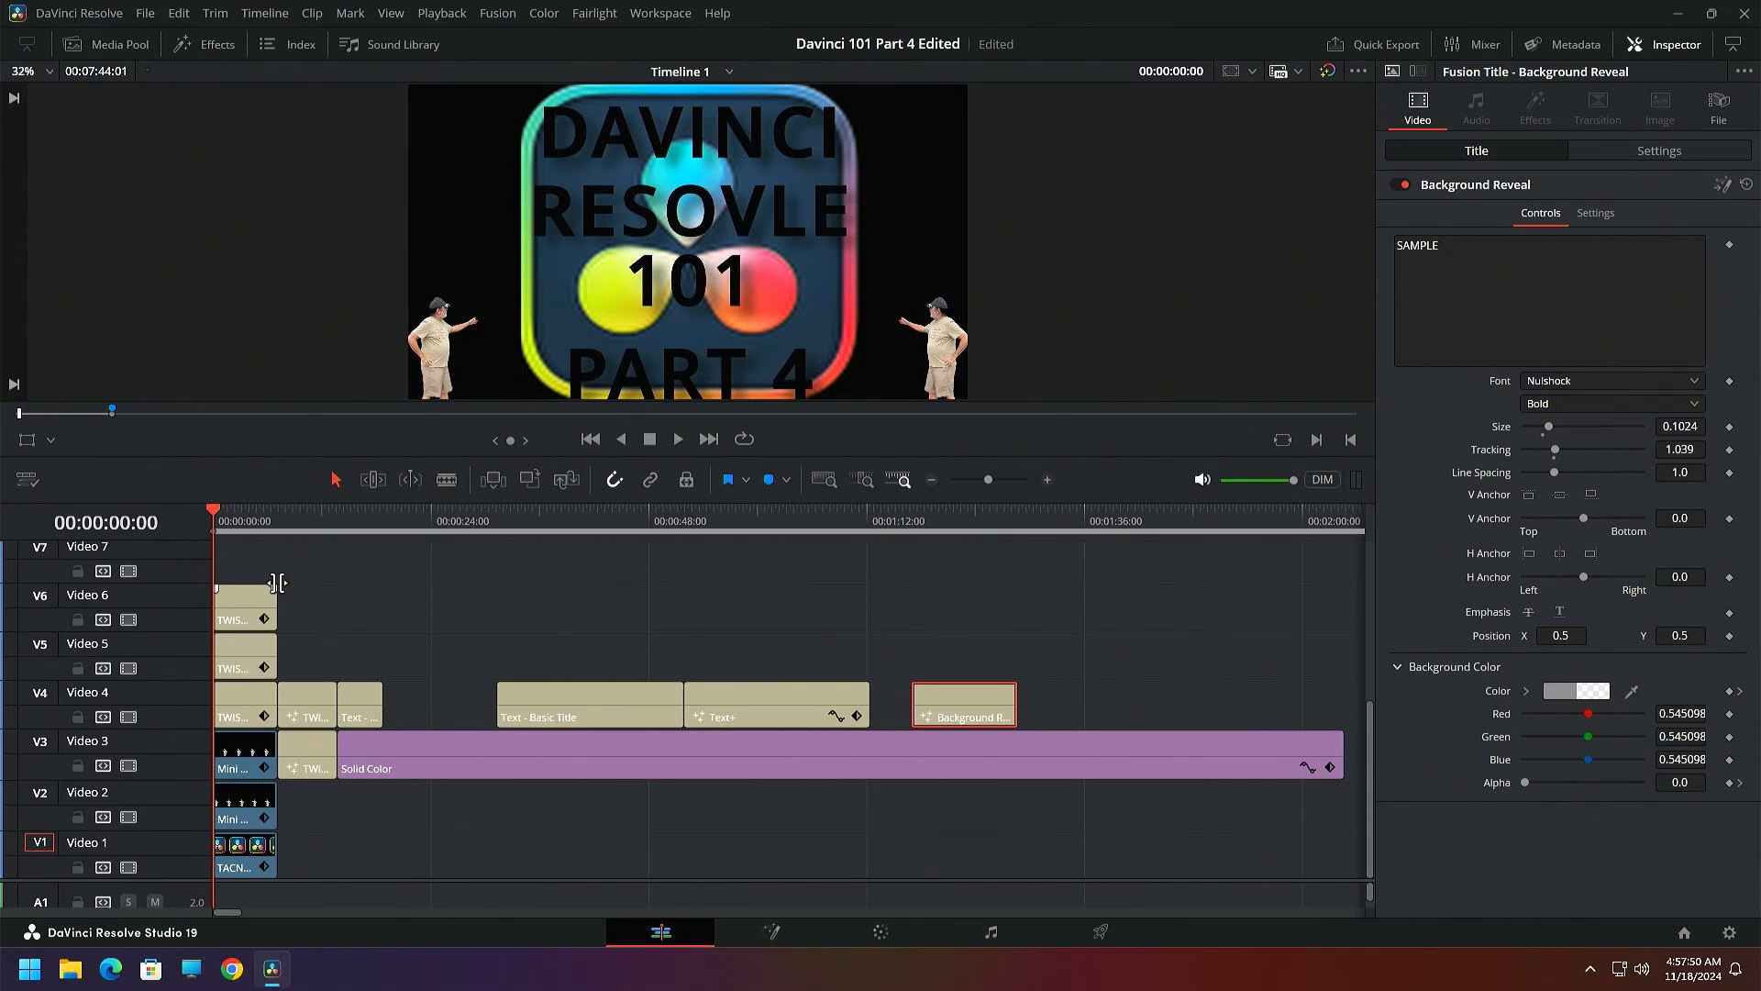
Preview the opening titles up to 00:00:13:23, temporarily lifting the Video 4 TITLES clip away to compare it with the clip beneath
{"action": "left_click_drag", "start_coordinate": [218, 517], "coordinate": [302, 552]}
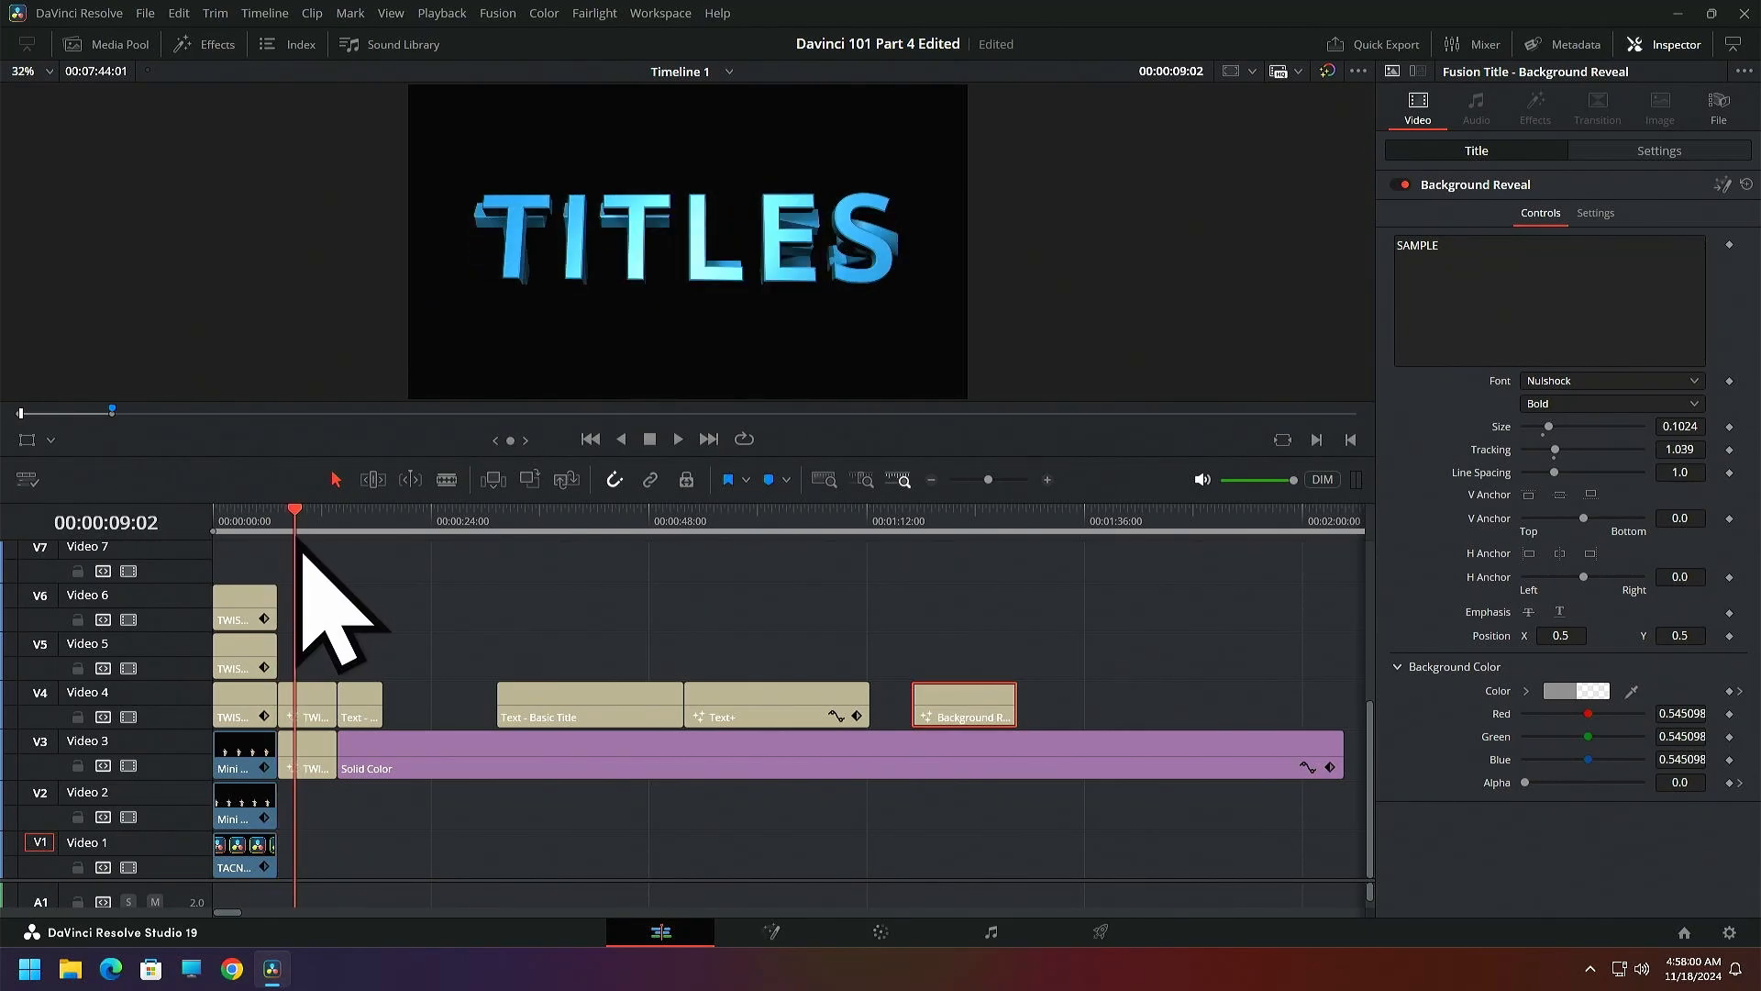
{"action": "left_click_drag", "start_coordinate": [310, 718], "coordinate": [478, 644]}
{"action": "mouse_move", "coordinate": [306, 531]}
{"action": "left_mouse_down"}
{"action": "mouse_move", "coordinate": [295, 546]}
{"action": "mouse_move", "coordinate": [289, 524]}
{"action": "mouse_move", "coordinate": [304, 532]}
{"action": "mouse_move", "coordinate": [284, 532]}
{"action": "left_mouse_up"}
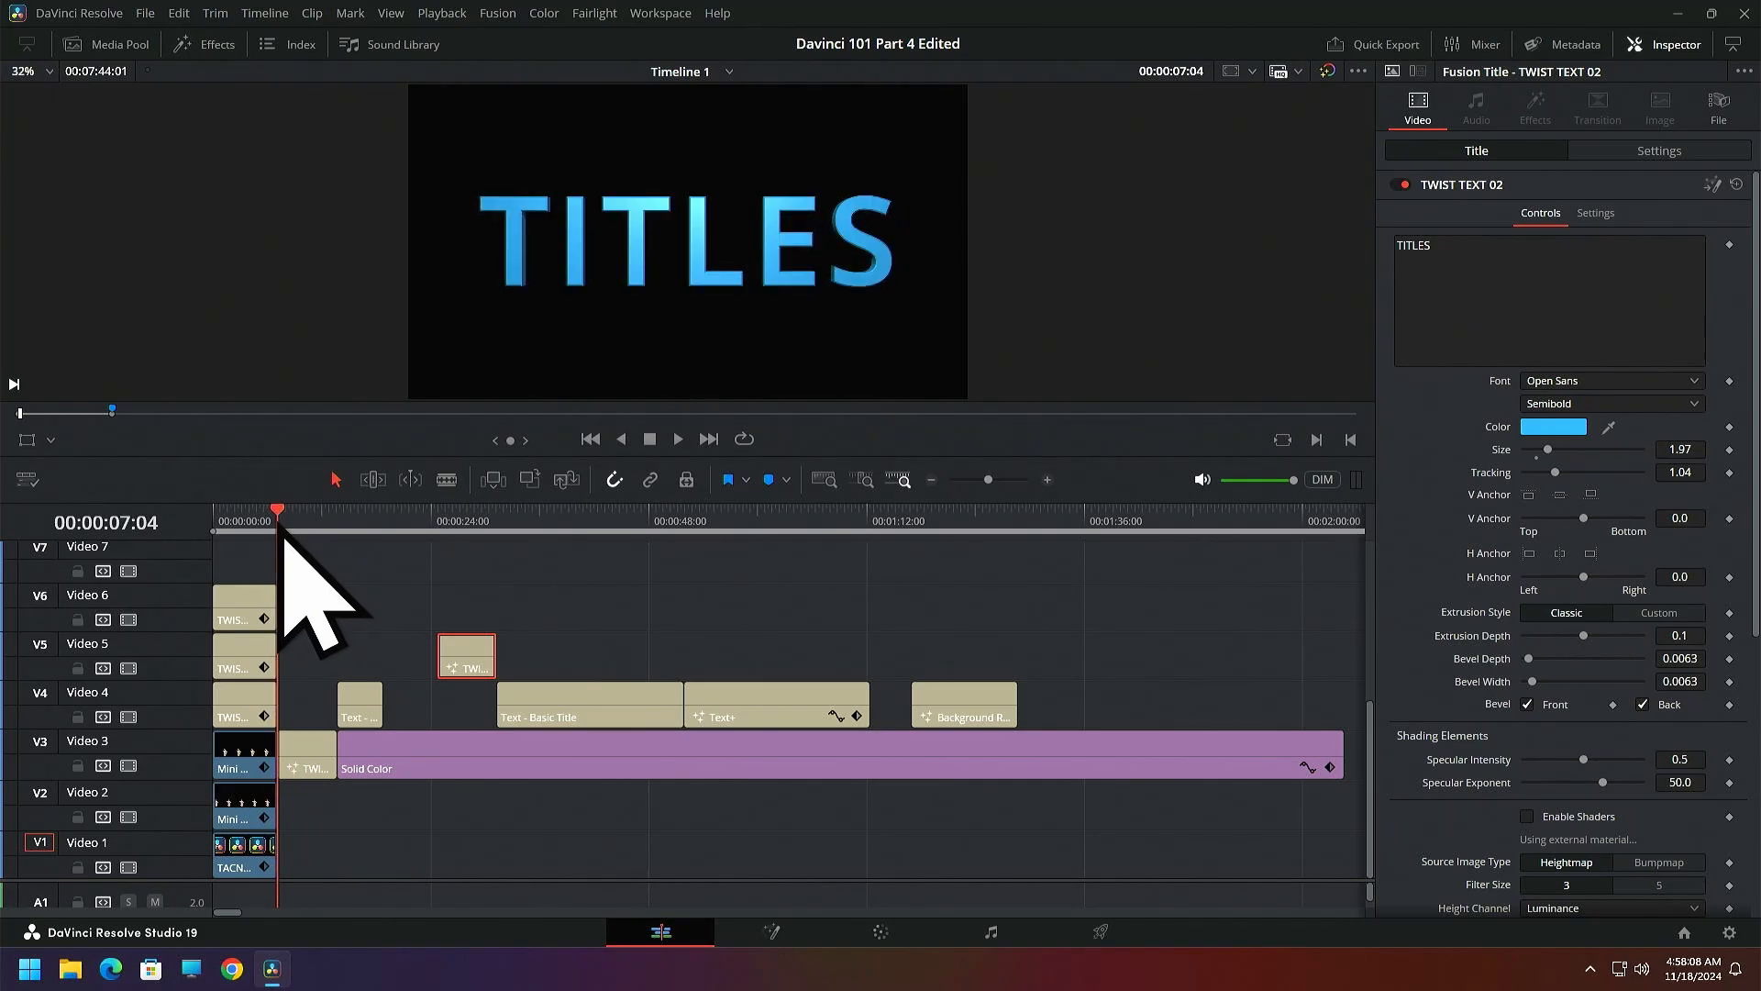
{"action": "left_click_drag", "start_coordinate": [462, 653], "coordinate": [301, 654]}
{"action": "left_click_drag", "start_coordinate": [284, 532], "coordinate": [340, 556]}
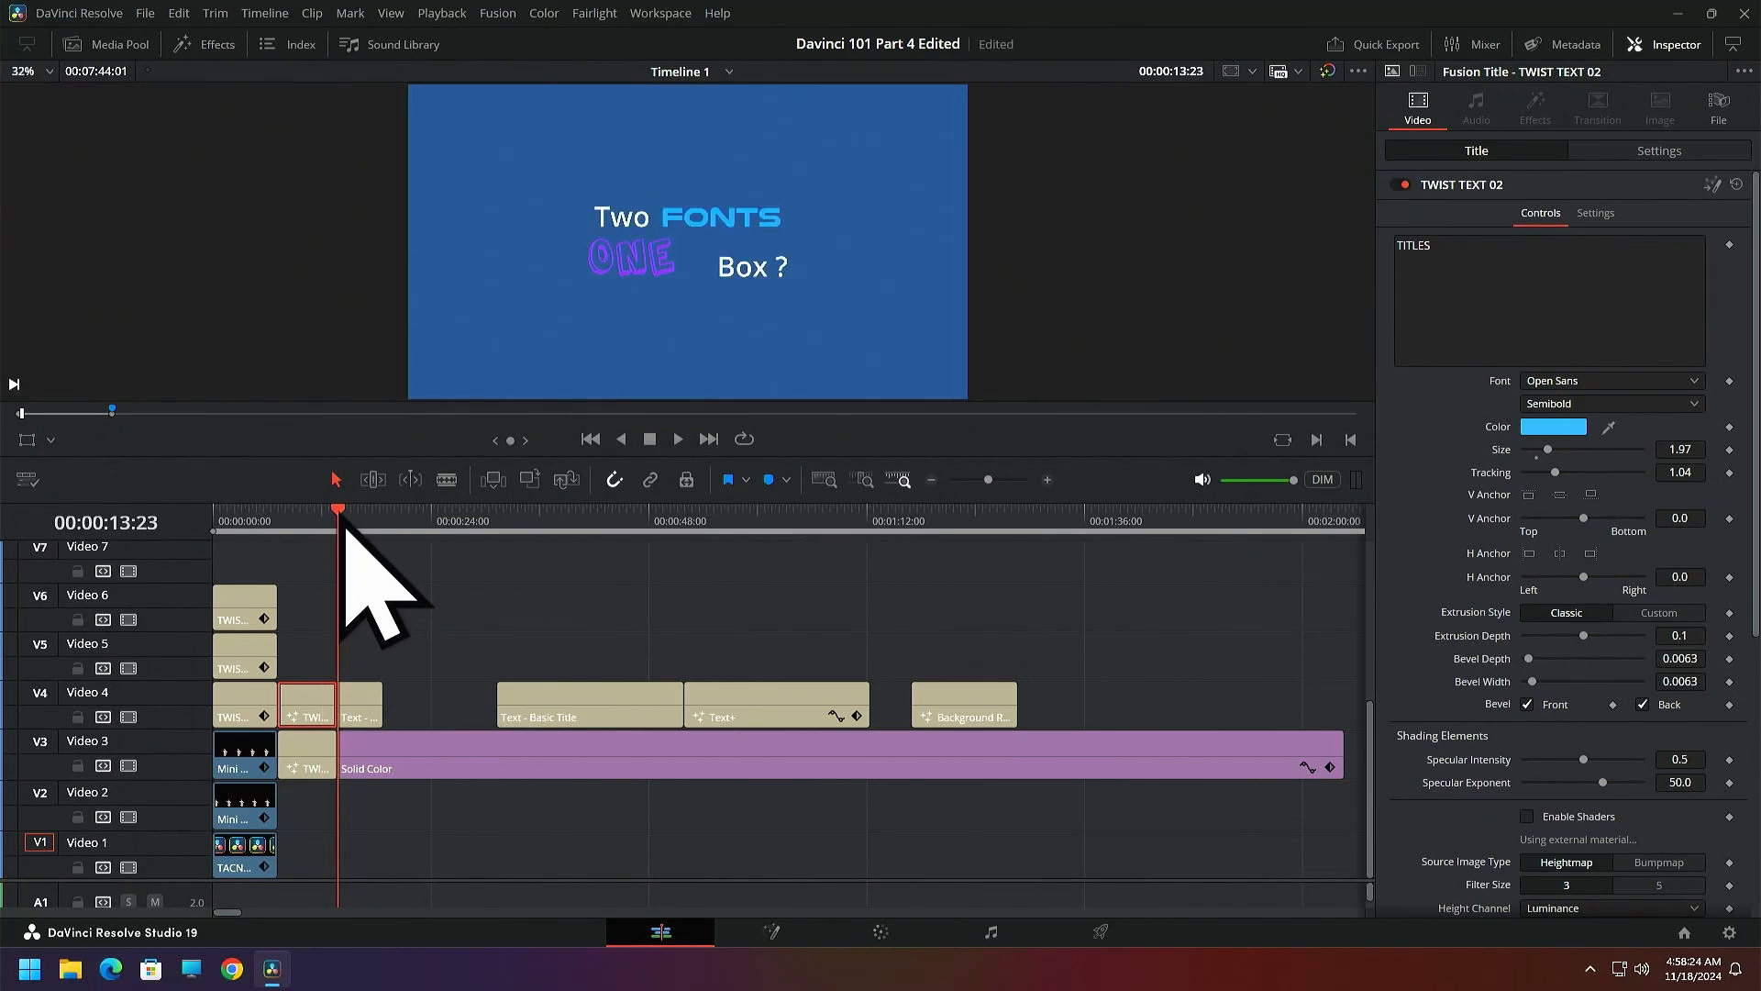
{"action": "left_click_drag", "start_coordinate": [350, 525], "coordinate": [216, 562]}
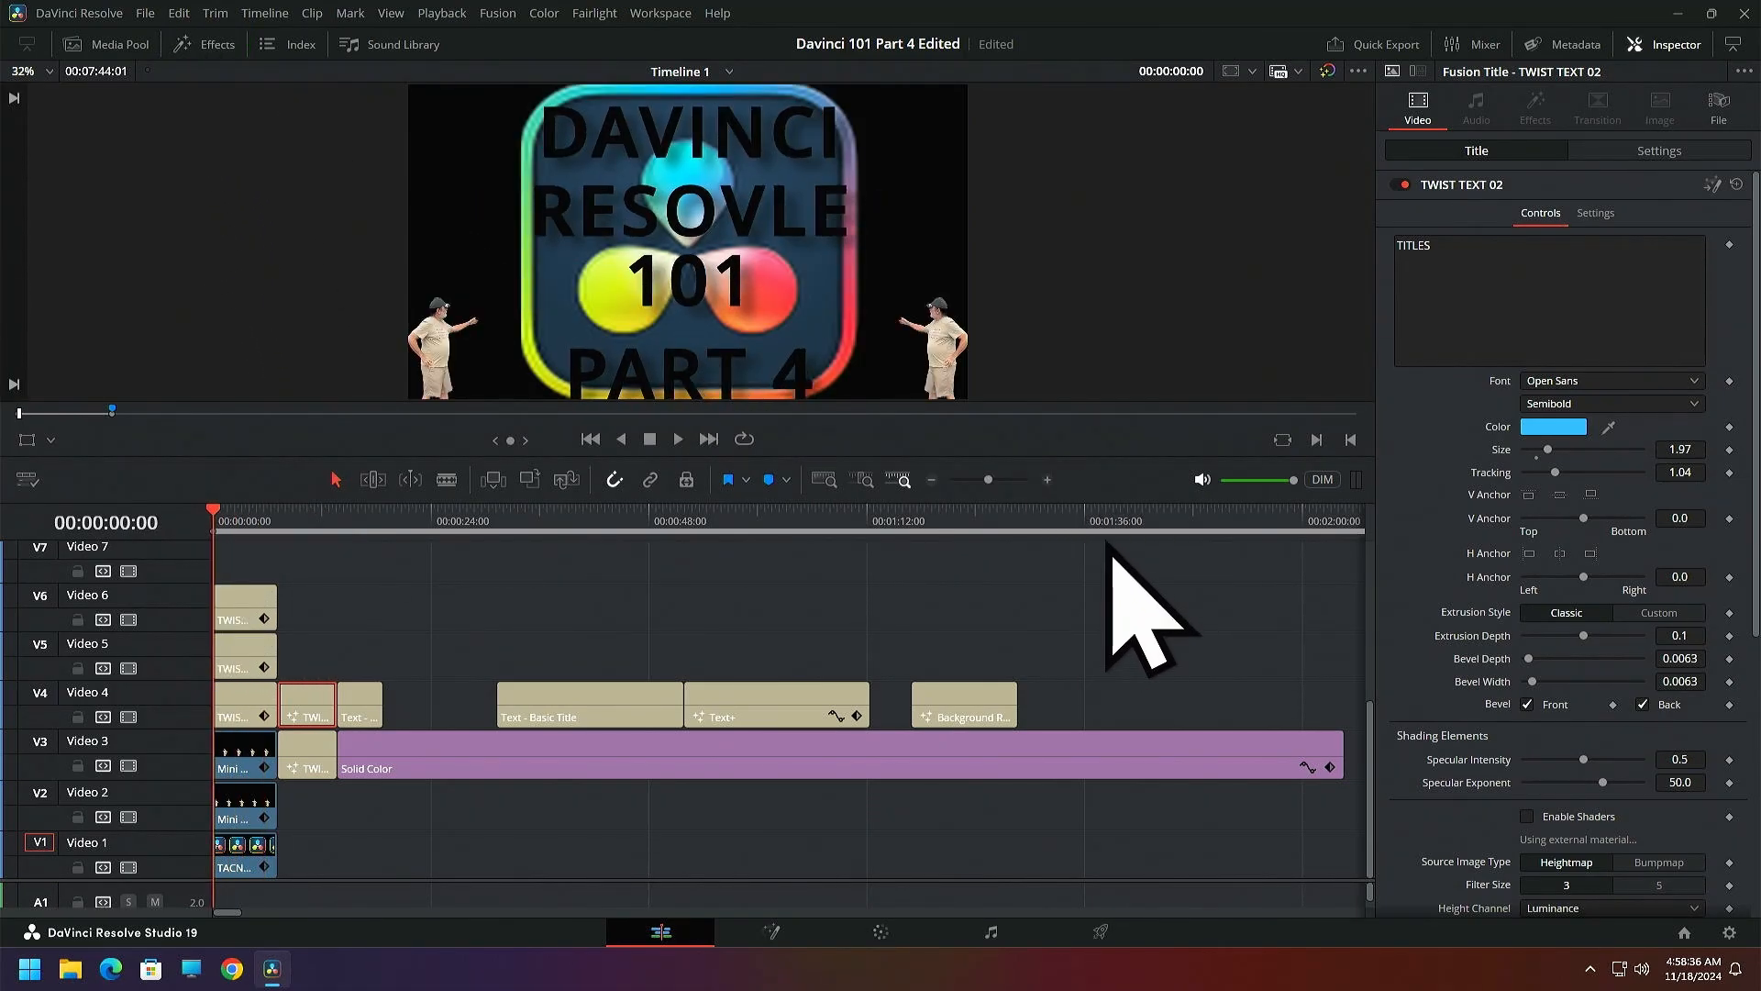
Close the gaps on Video 4 by moving the Basic Title, Text+ and Background Reveal clips end to end after the short Text clip
{"action": "left_click", "coordinate": [1135, 523]}
{"action": "left_click_drag", "start_coordinate": [1135, 519], "coordinate": [1120, 517]}
{"action": "left_click", "coordinate": [623, 637]}
{"action": "left_click_drag", "start_coordinate": [623, 633], "coordinate": [676, 702]}
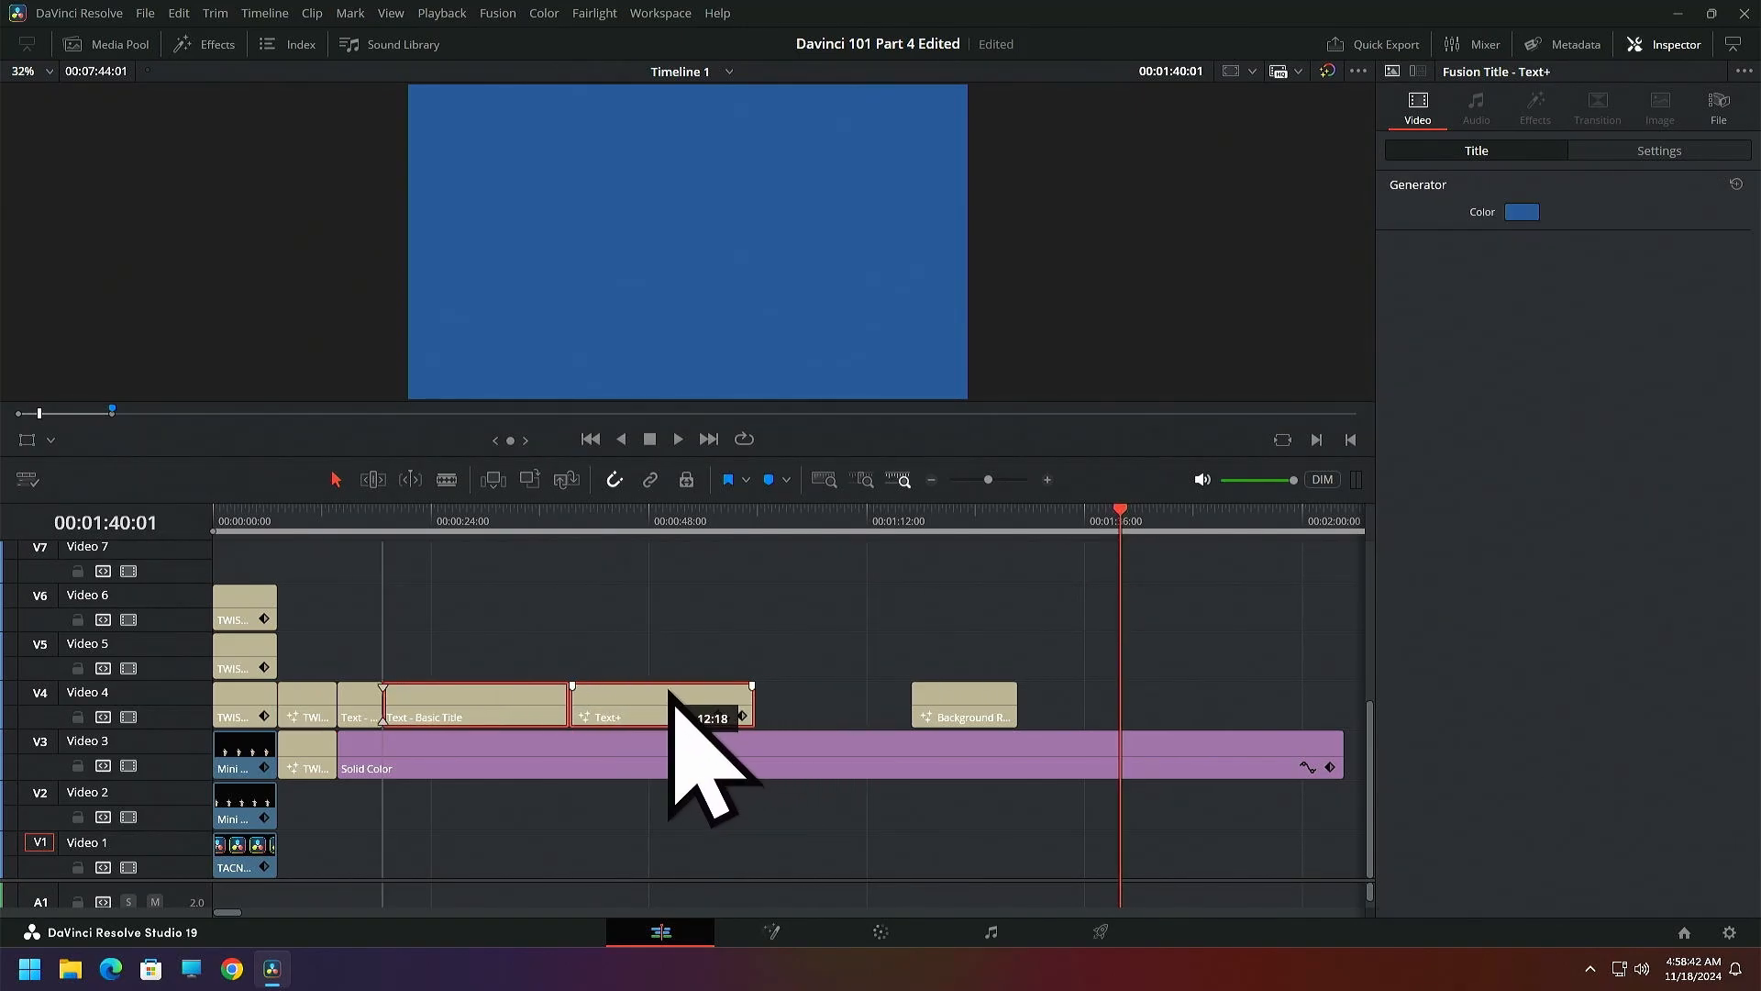
{"action": "left_click", "coordinate": [731, 617]}
{"action": "left_click", "coordinate": [954, 699]}
{"action": "left_click_drag", "start_coordinate": [954, 699], "coordinate": [817, 706]}
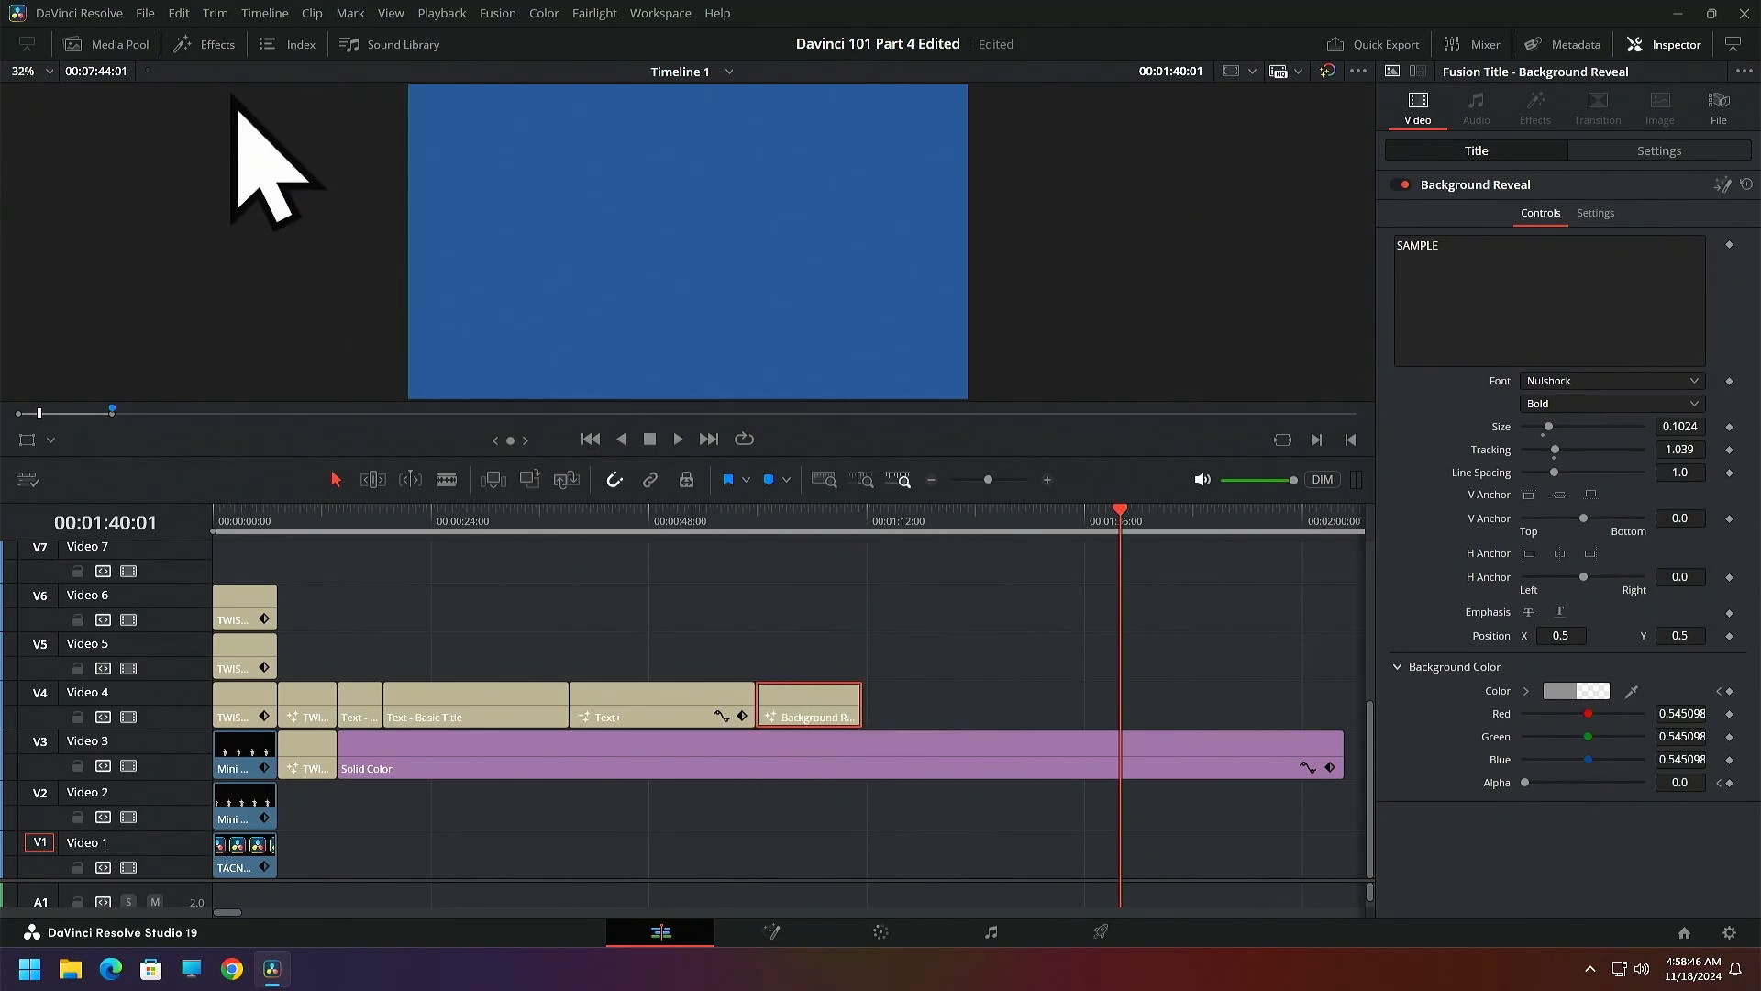
Add the 3D RGB TEXT Fusion title to the timeline and place it on Video 4 at 00:01:40:01
{"action": "left_click", "coordinate": [212, 59]}
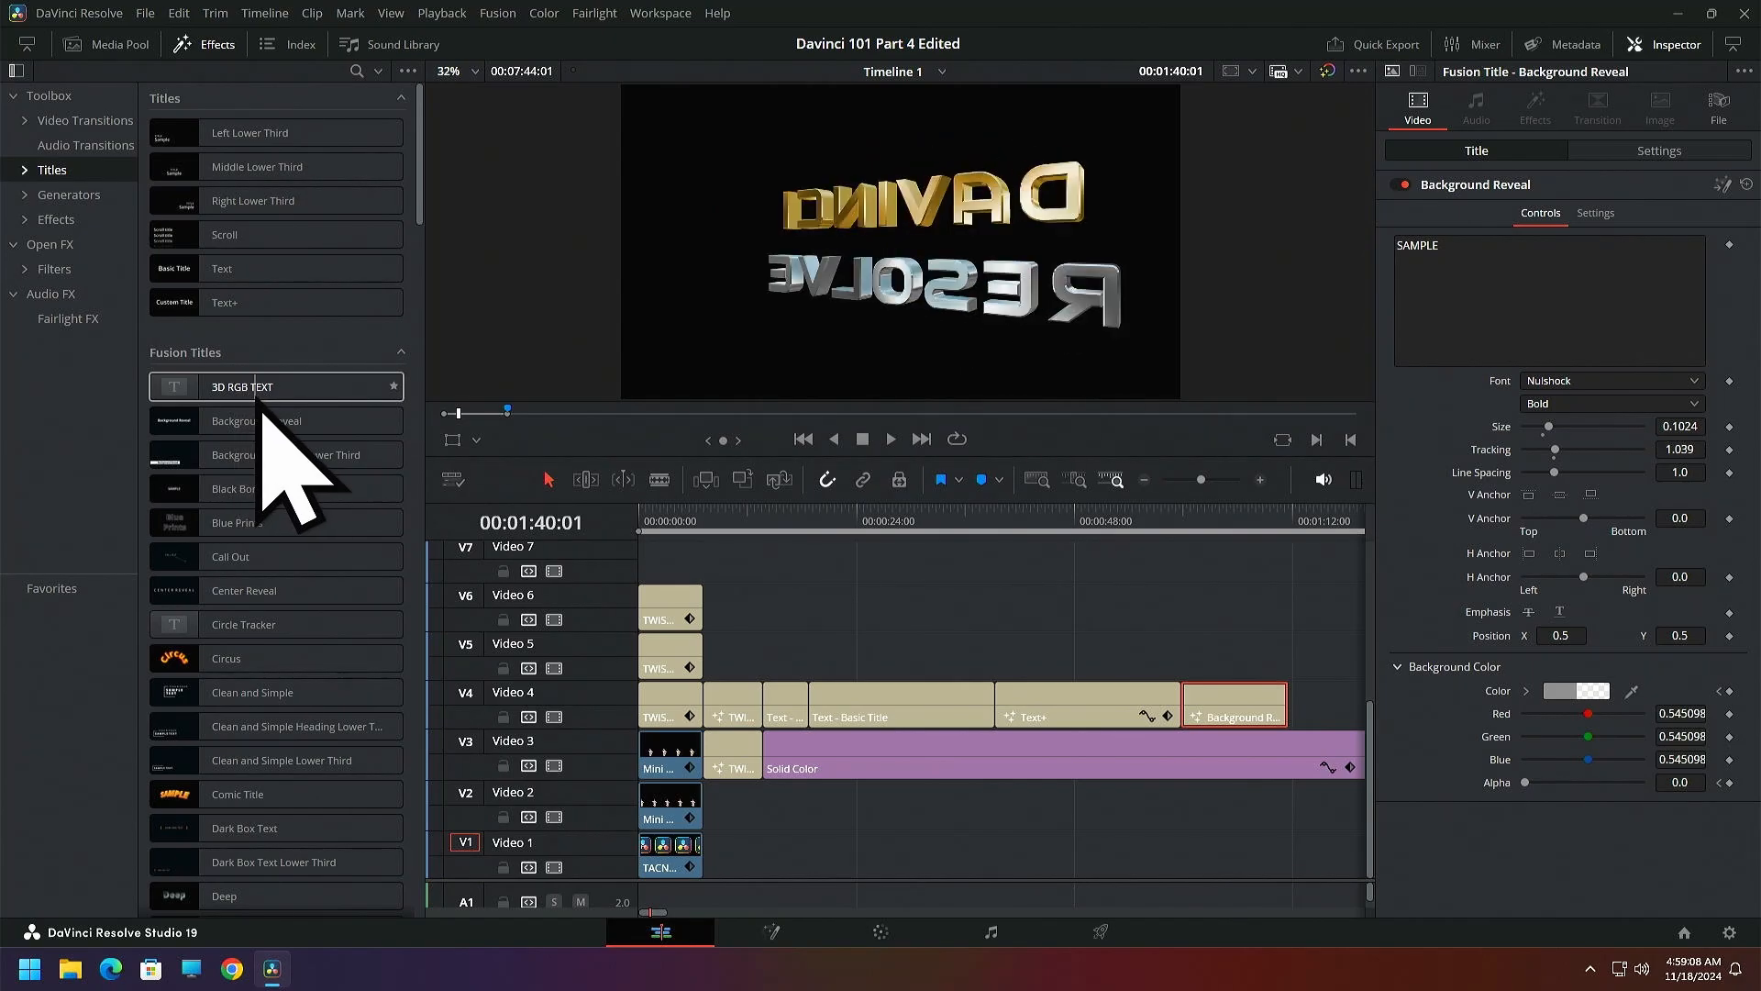
{"action": "left_click_drag", "start_coordinate": [236, 394], "coordinate": [1011, 604]}
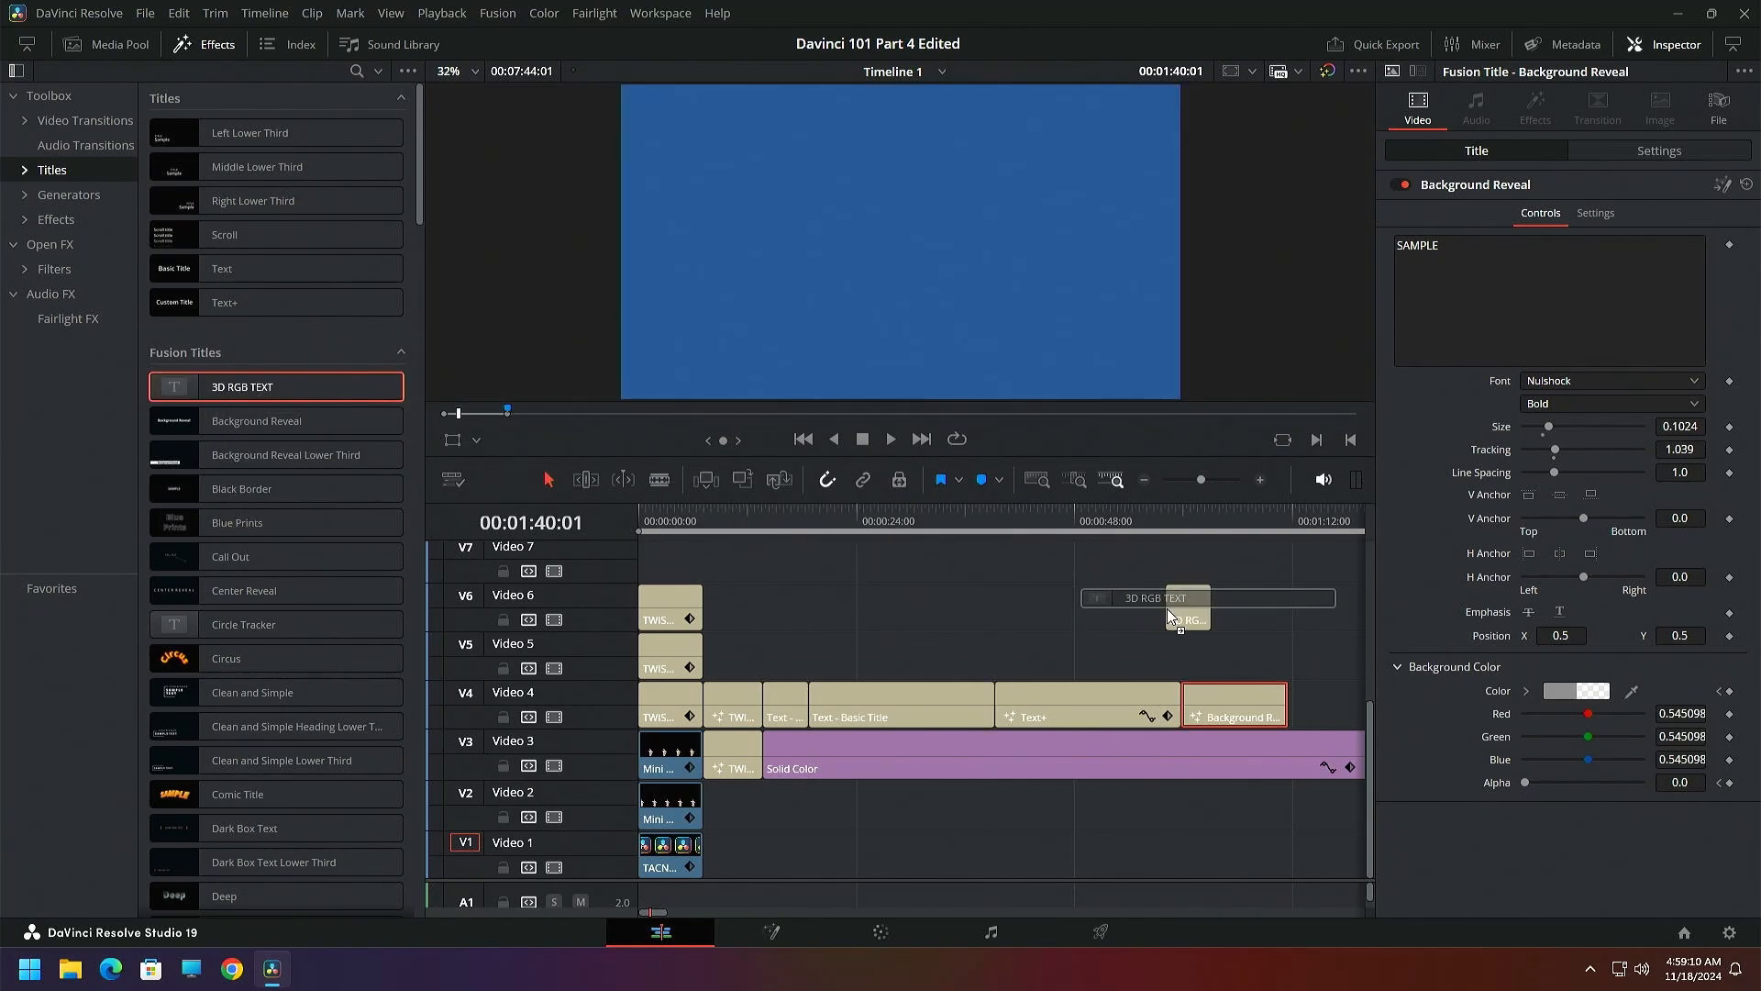
{"action": "left_click_drag", "start_coordinate": [1168, 615], "coordinate": [1171, 616]}
{"action": "left_click", "coordinate": [204, 44]}
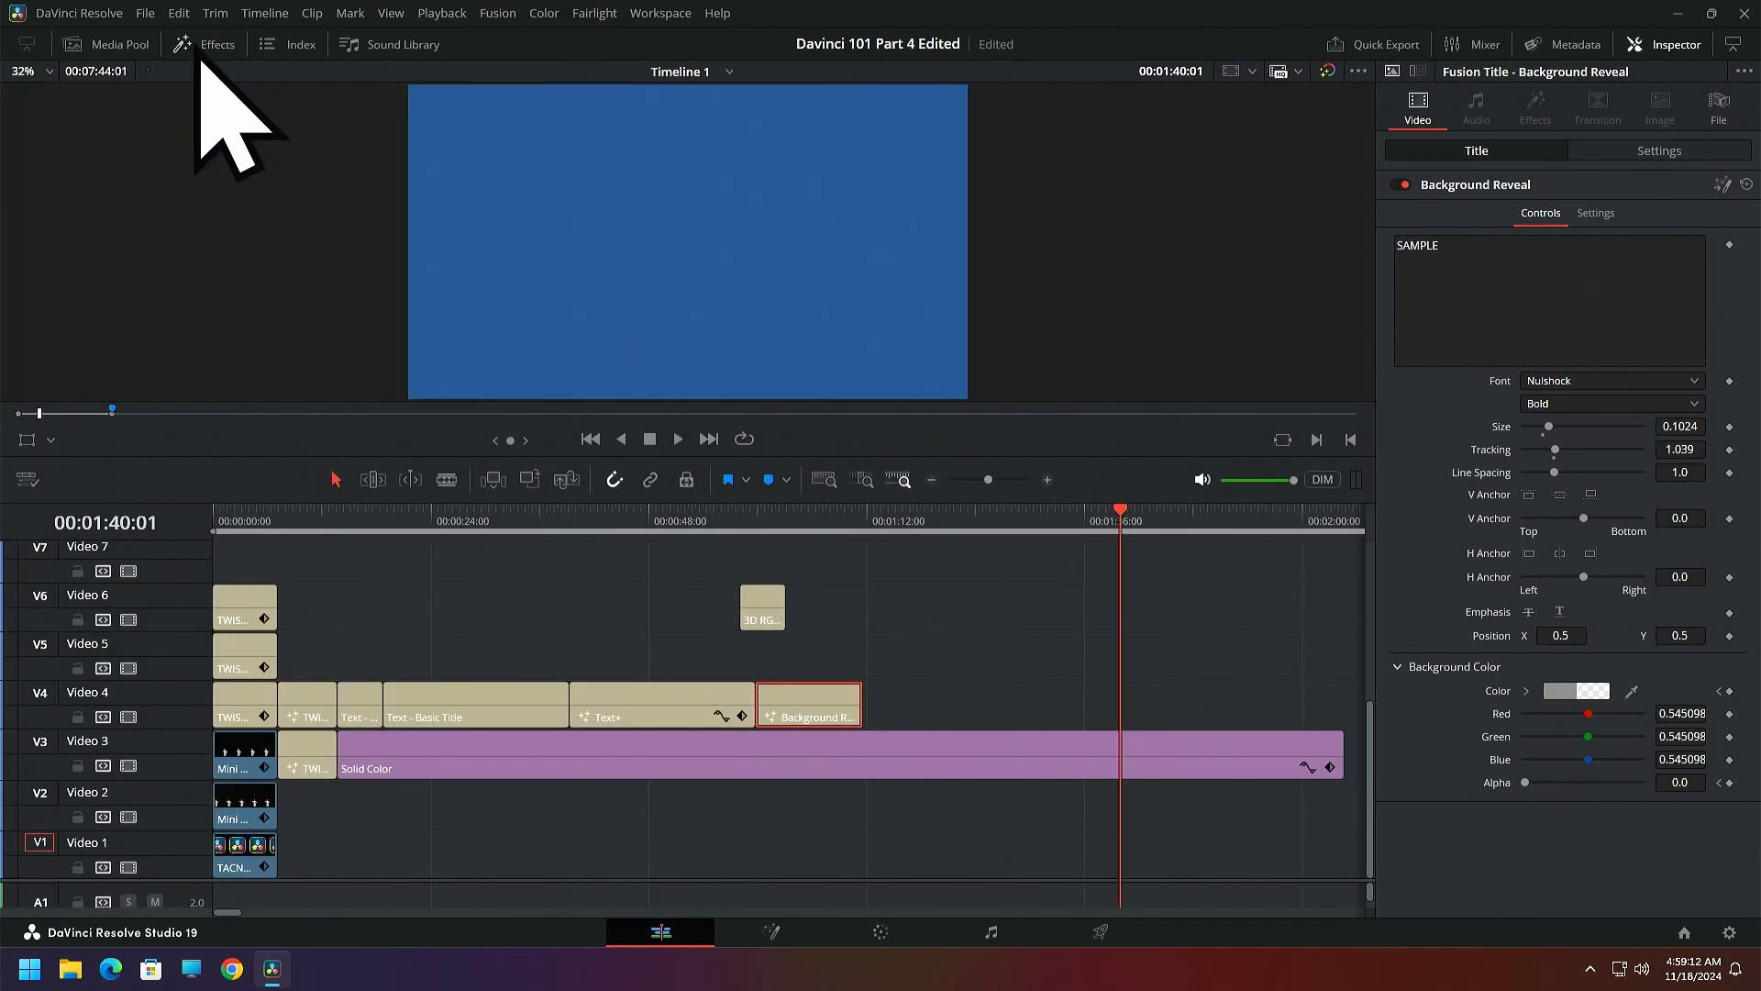
{"action": "left_click_drag", "start_coordinate": [758, 610], "coordinate": [1129, 709]}
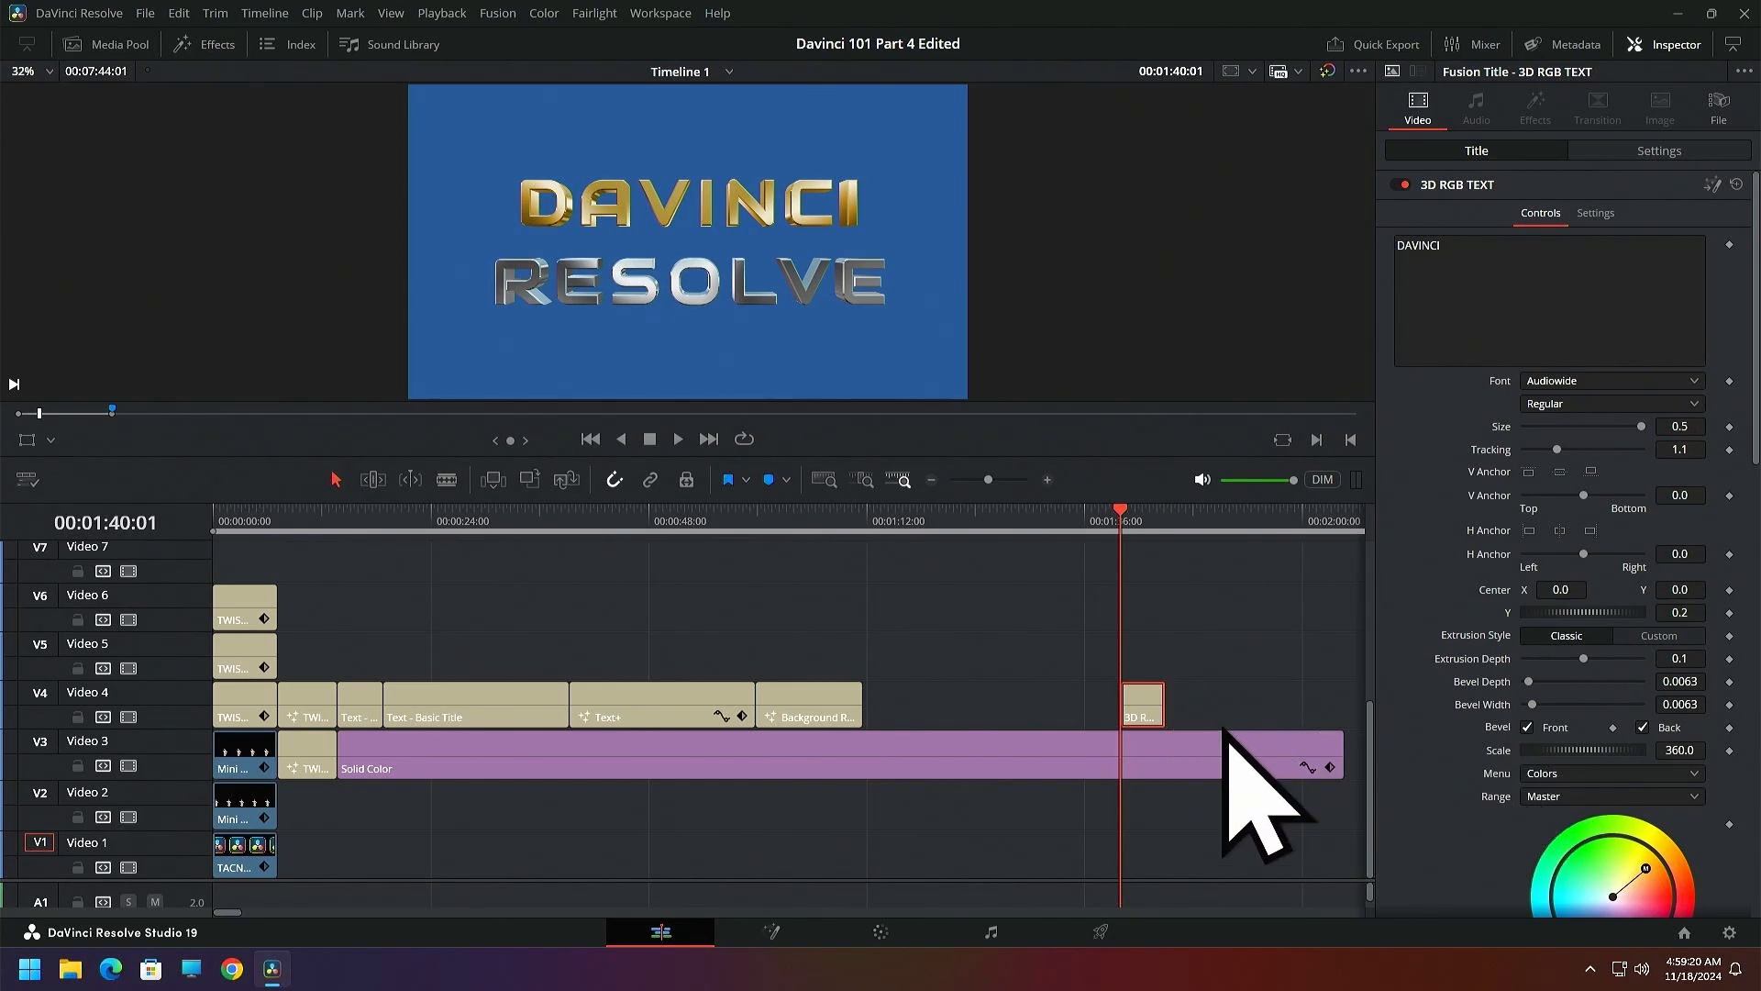
Shift the gold DAVINCI text's tint slightly on the color wheel and change its font to ABRACADABRA
{"action": "scroll", "coordinate": [1538, 823], "scroll_direction": "down", "scroll_amount": 3}
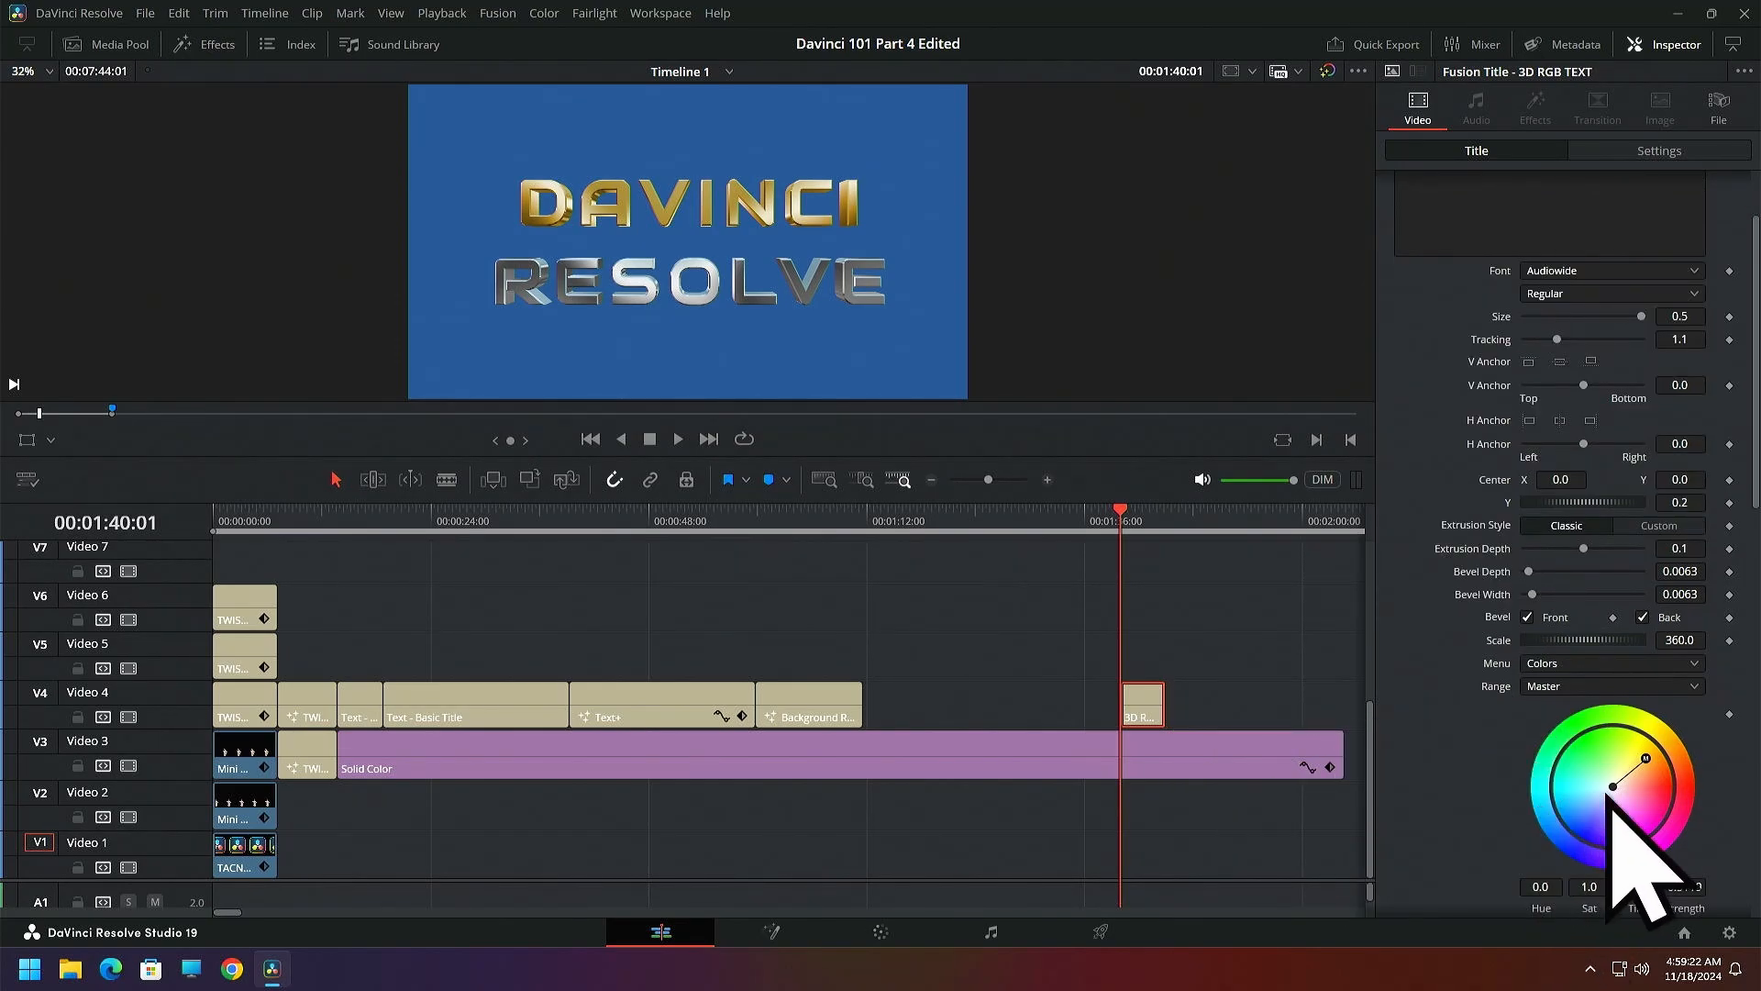
{"action": "mouse_move", "coordinate": [1648, 759]}
{"action": "left_mouse_down"}
{"action": "mouse_move", "coordinate": [1571, 765]}
{"action": "mouse_move", "coordinate": [1642, 760]}
{"action": "left_mouse_up"}
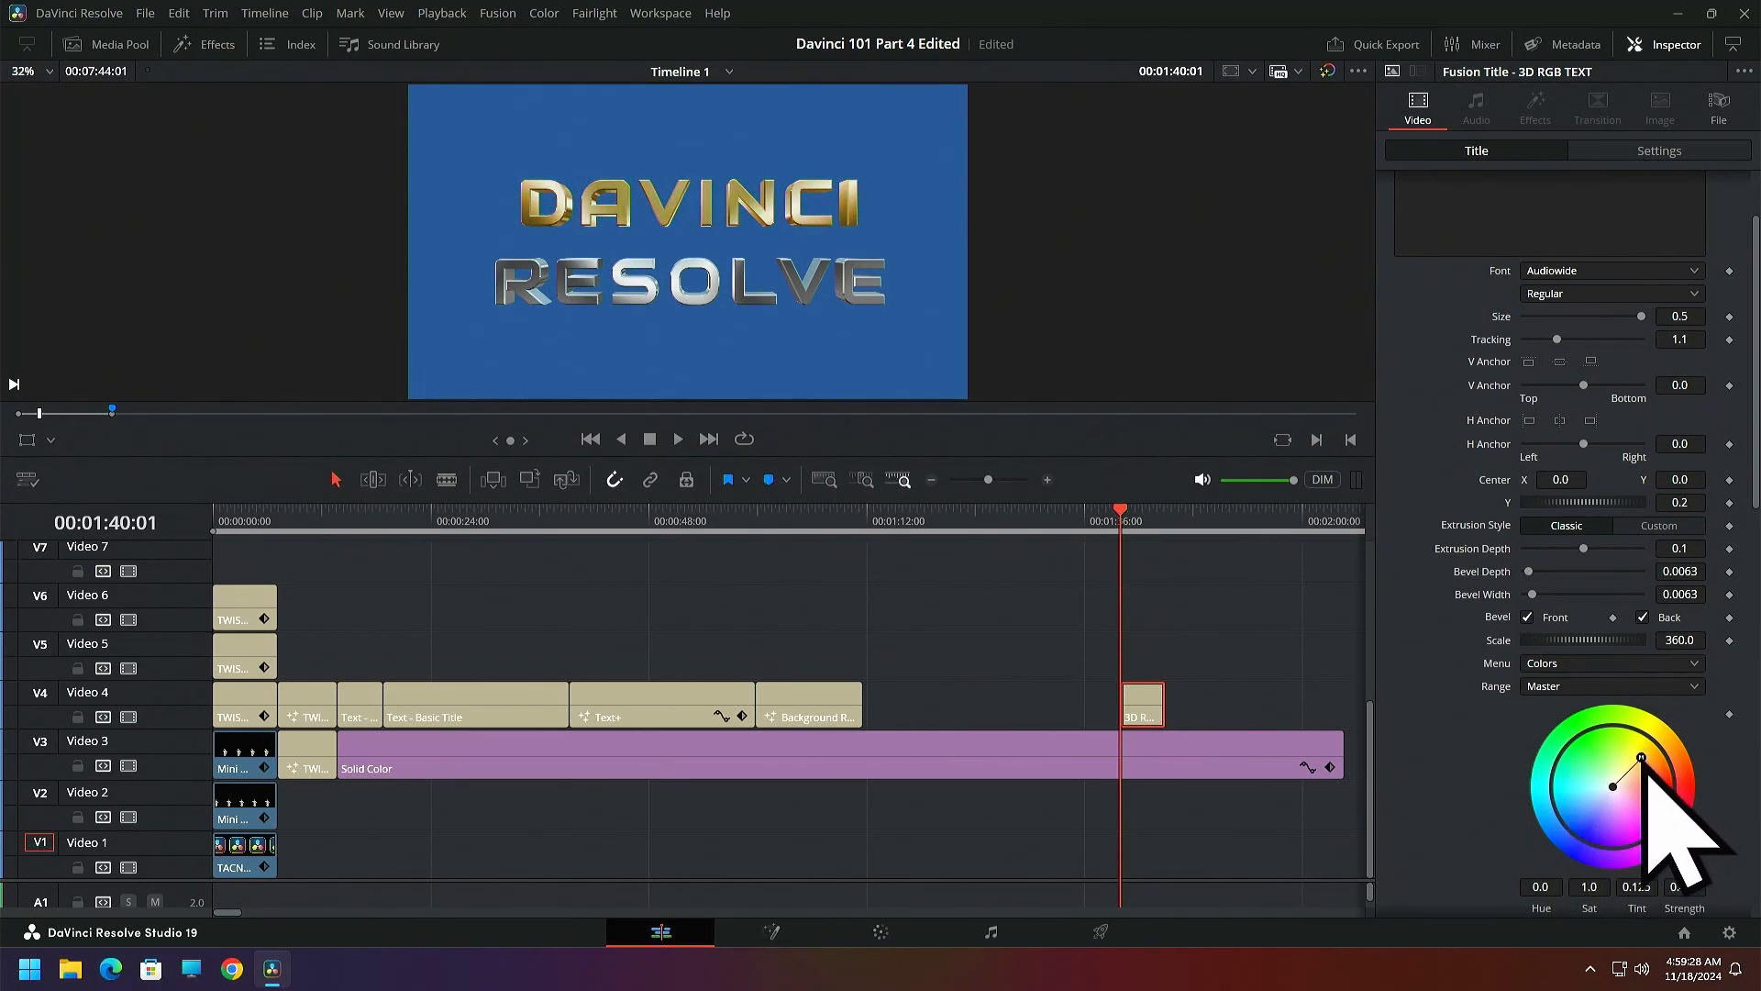
{"action": "scroll", "coordinate": [1484, 550], "scroll_direction": "up", "scroll_amount": 2}
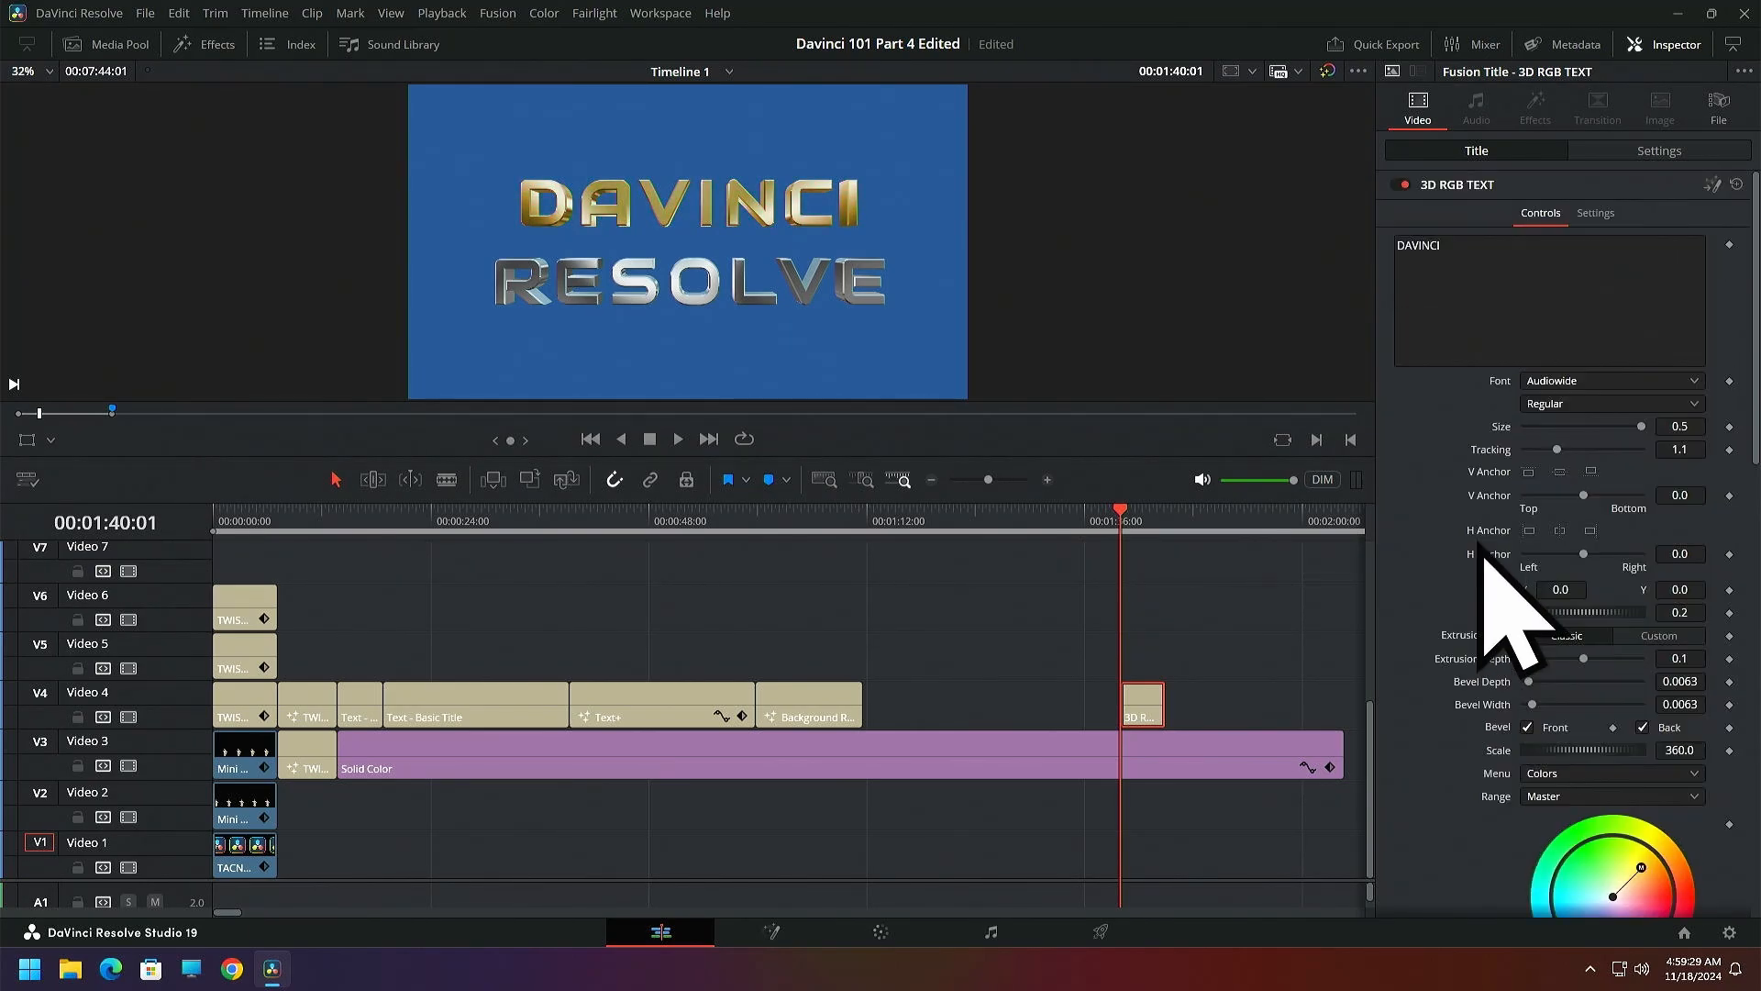
{"action": "left_click", "coordinate": [1584, 381]}
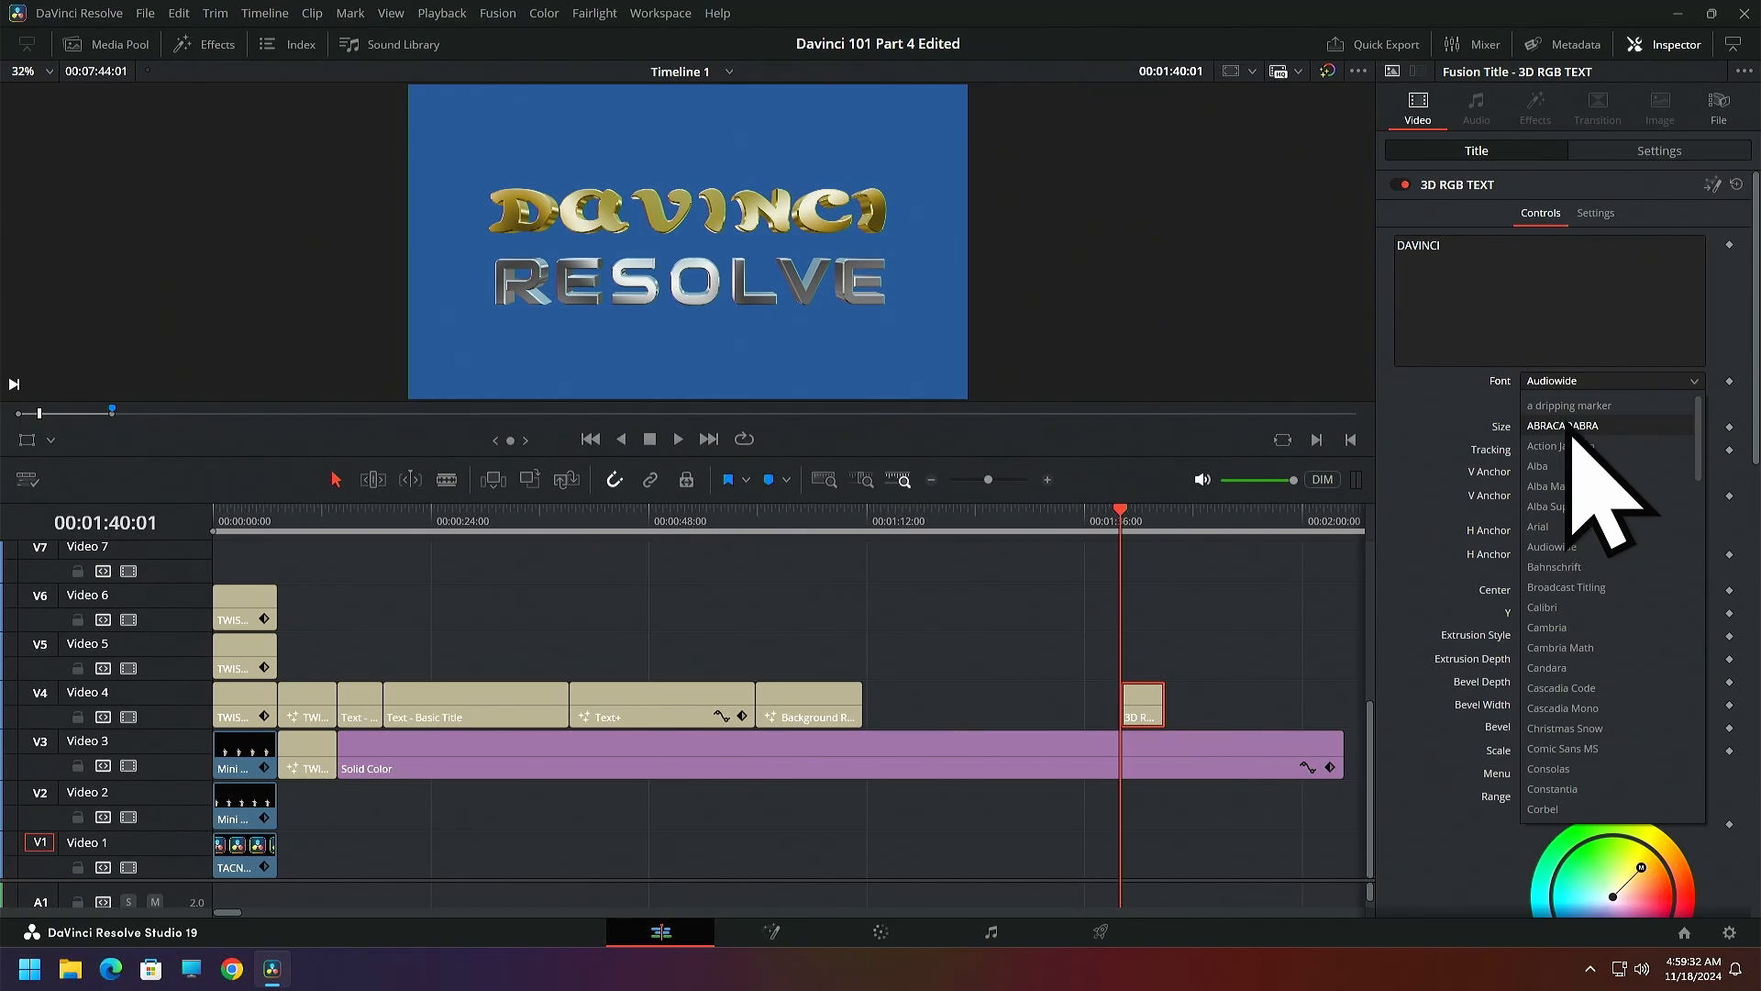
{"action": "left_click", "coordinate": [1572, 426]}
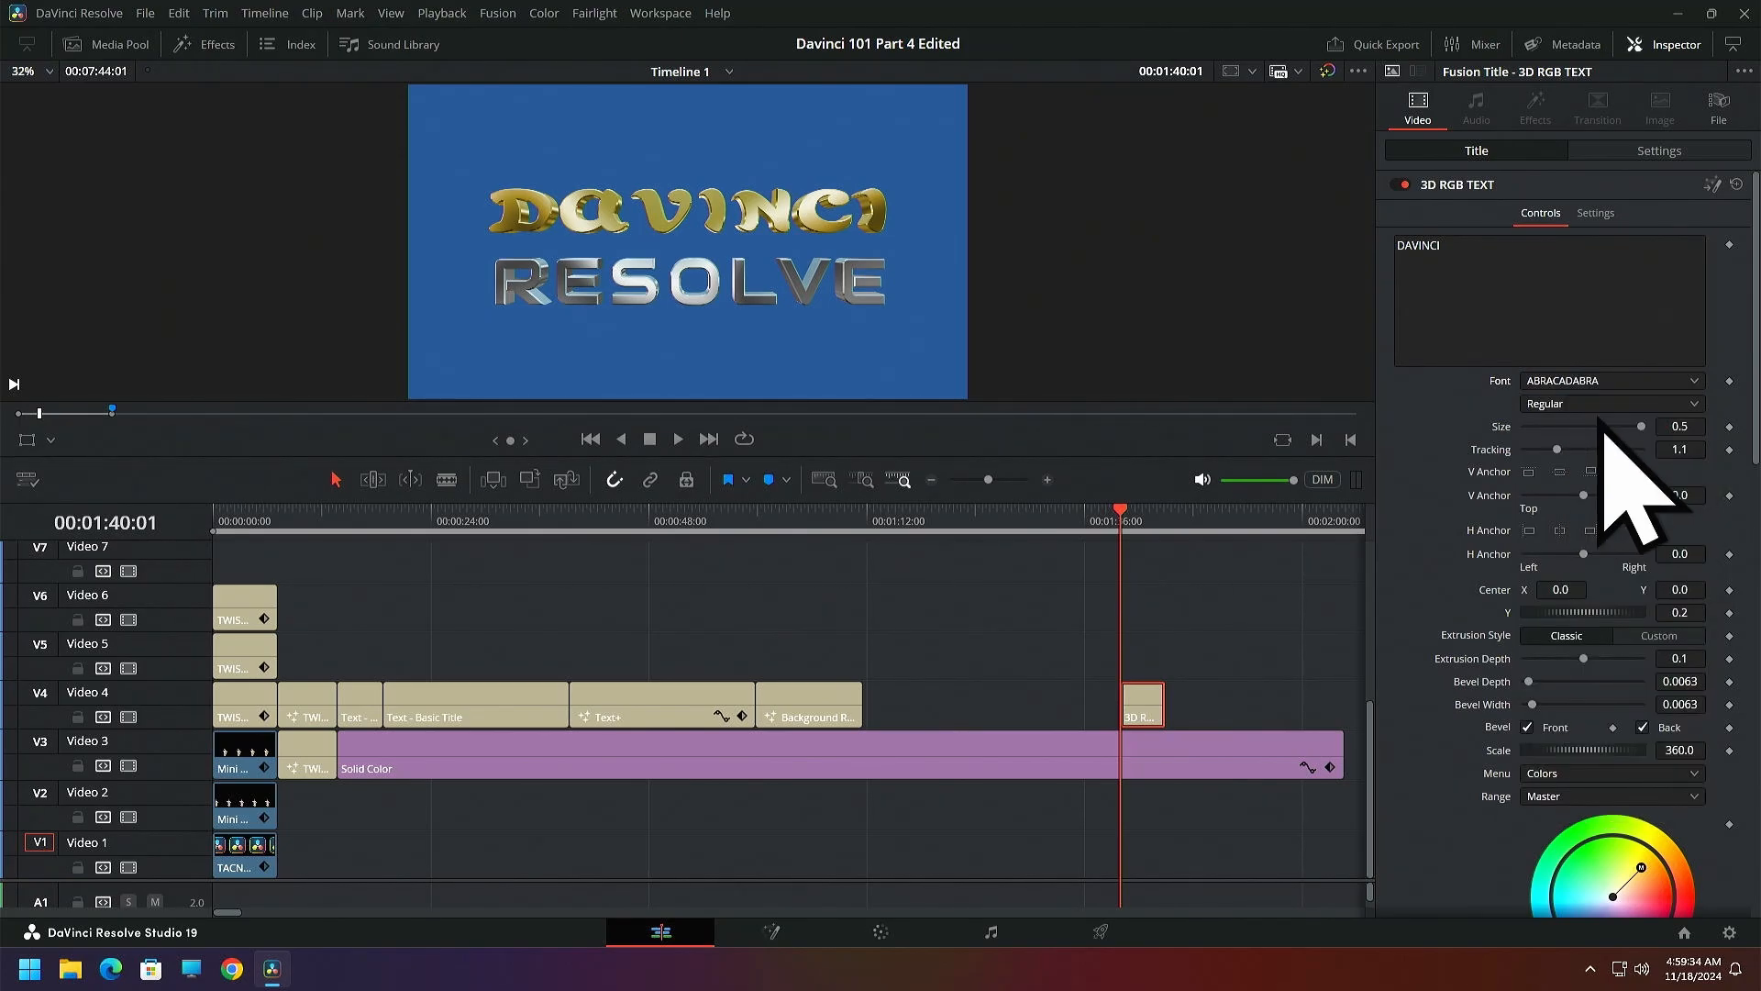
Try a smaller size and a tracking of 1.575 on the DAVINCI text, and reset both parameters
{"action": "left_click_drag", "start_coordinate": [1641, 427], "coordinate": [1516, 430]}
{"action": "double_click", "coordinate": [1511, 429]}
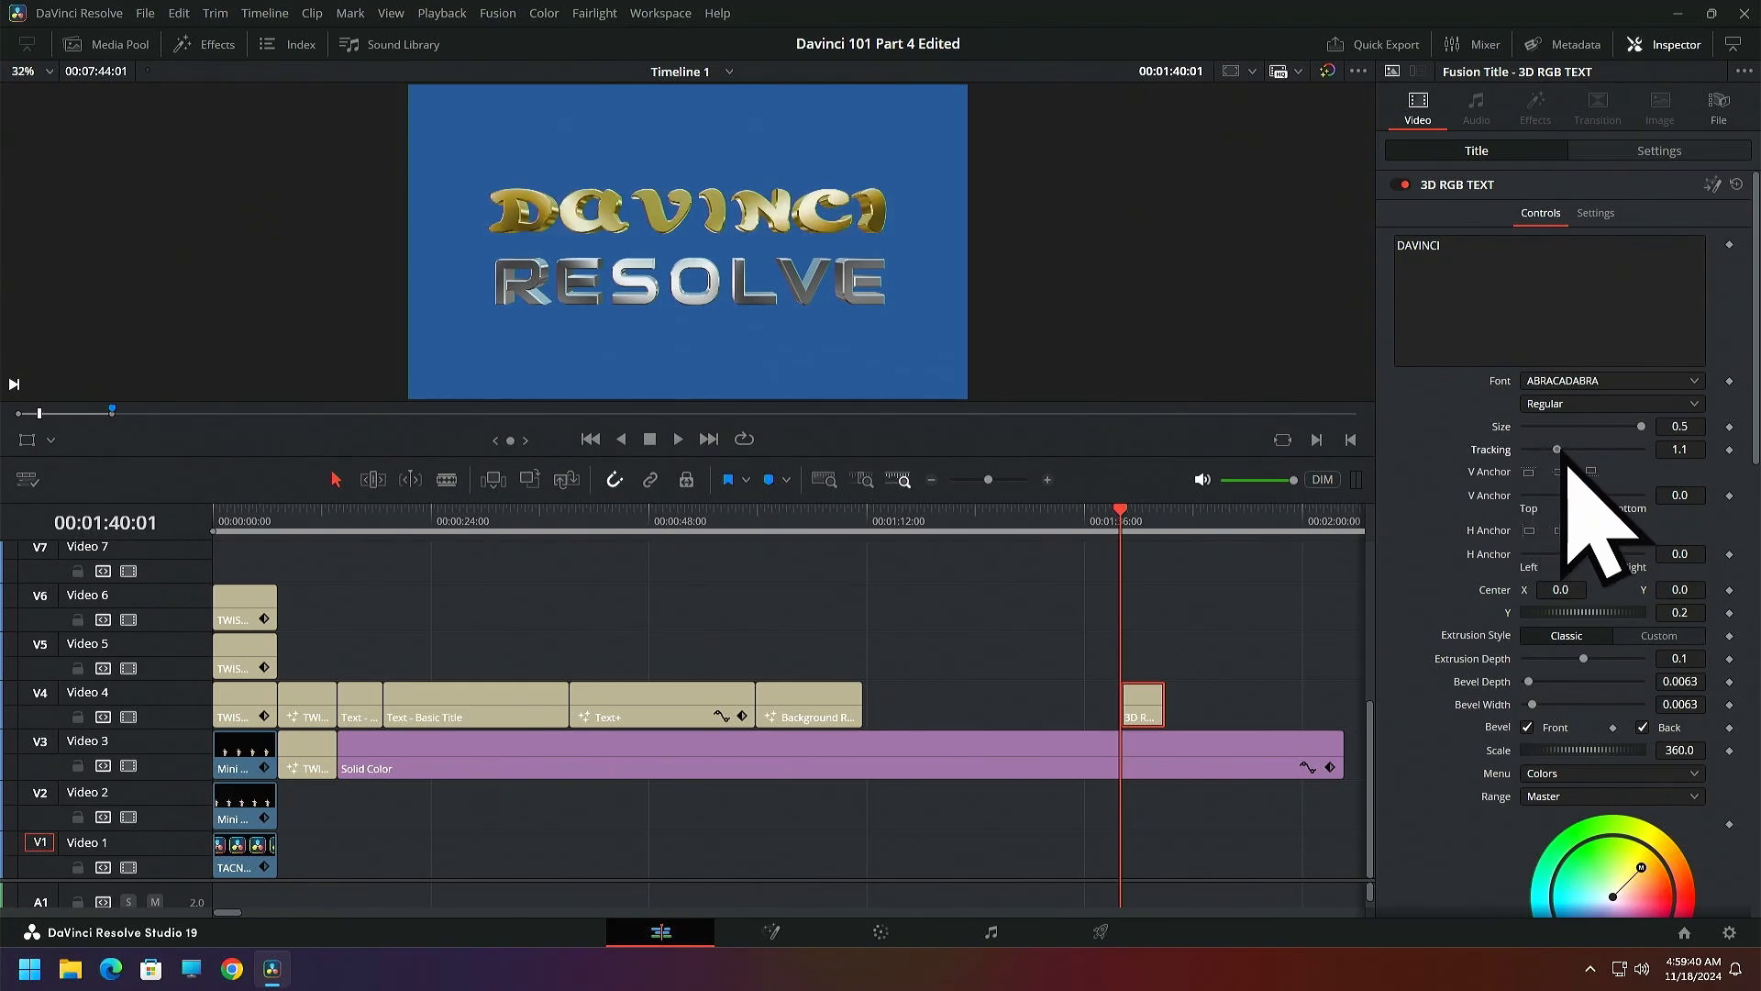
{"action": "mouse_move", "coordinate": [1566, 451]}
{"action": "left_mouse_down"}
{"action": "mouse_move", "coordinate": [1588, 460]}
{"action": "mouse_move", "coordinate": [1559, 466]}
{"action": "left_mouse_up"}
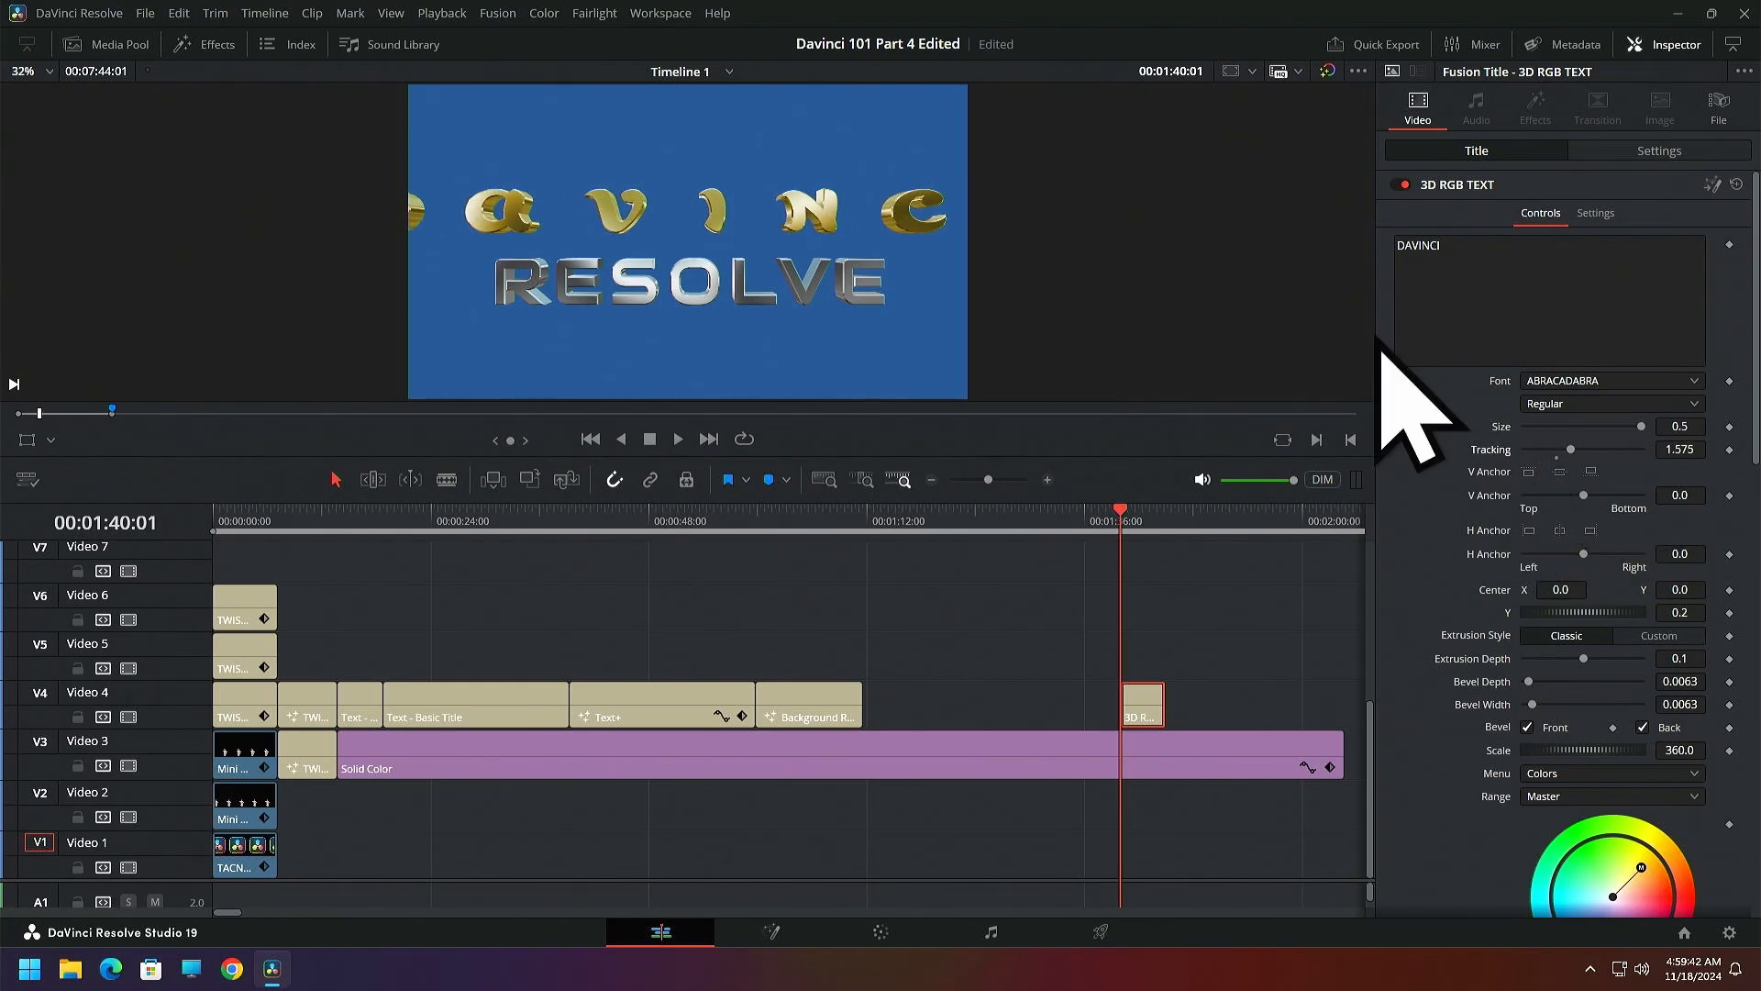
{"action": "double_click", "coordinate": [1493, 450]}
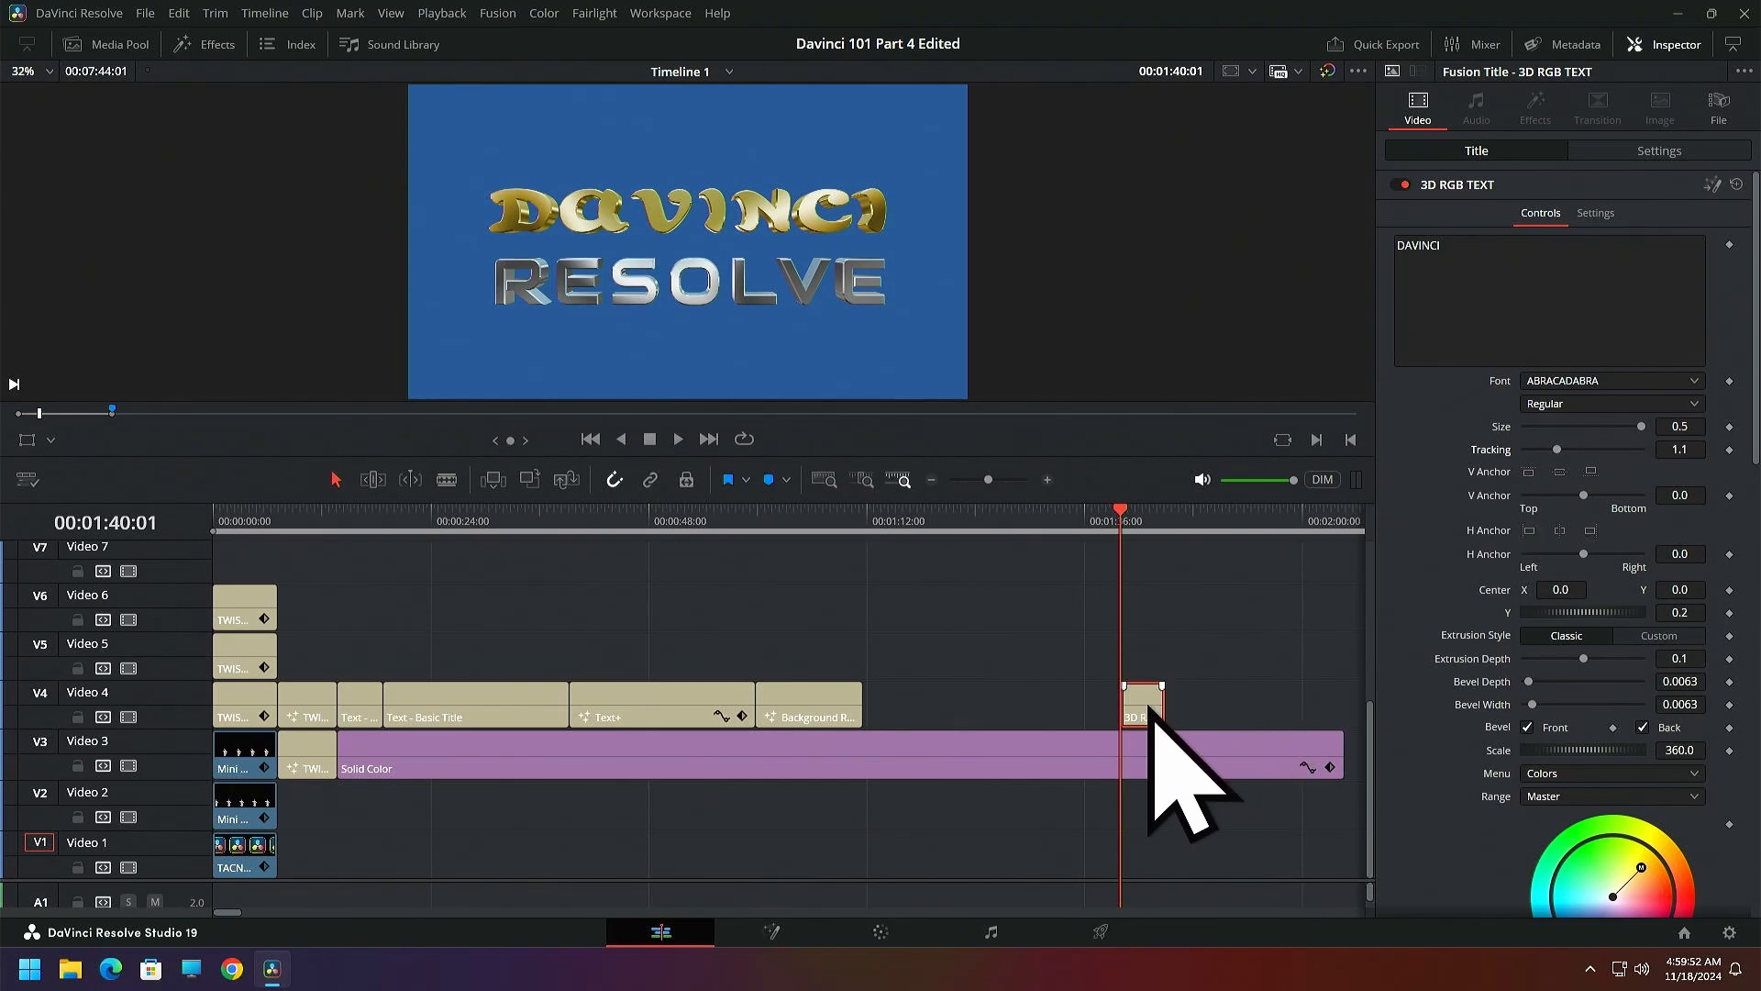
Move the 3D RGB TEXT clip directly after Background Reveal on Video 4 and place the playhead at 00:00:15:04
{"action": "left_click_drag", "start_coordinate": [1151, 719], "coordinate": [894, 719]}
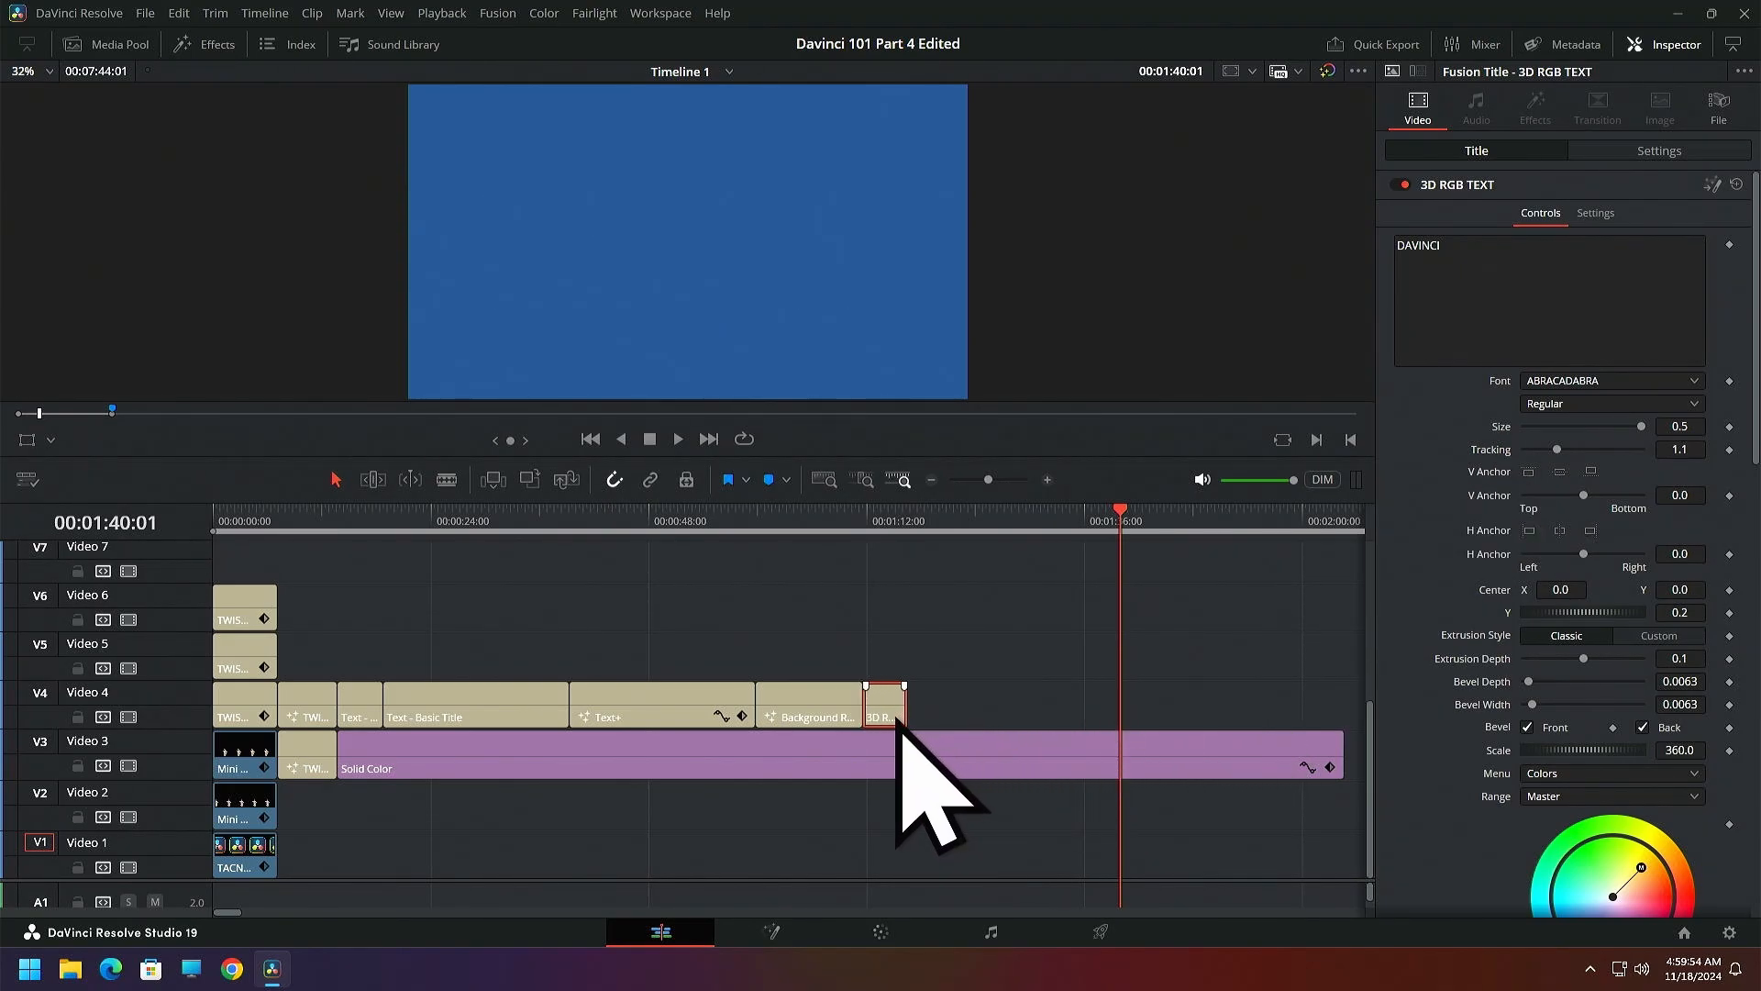
{"action": "left_click", "coordinate": [351, 524]}
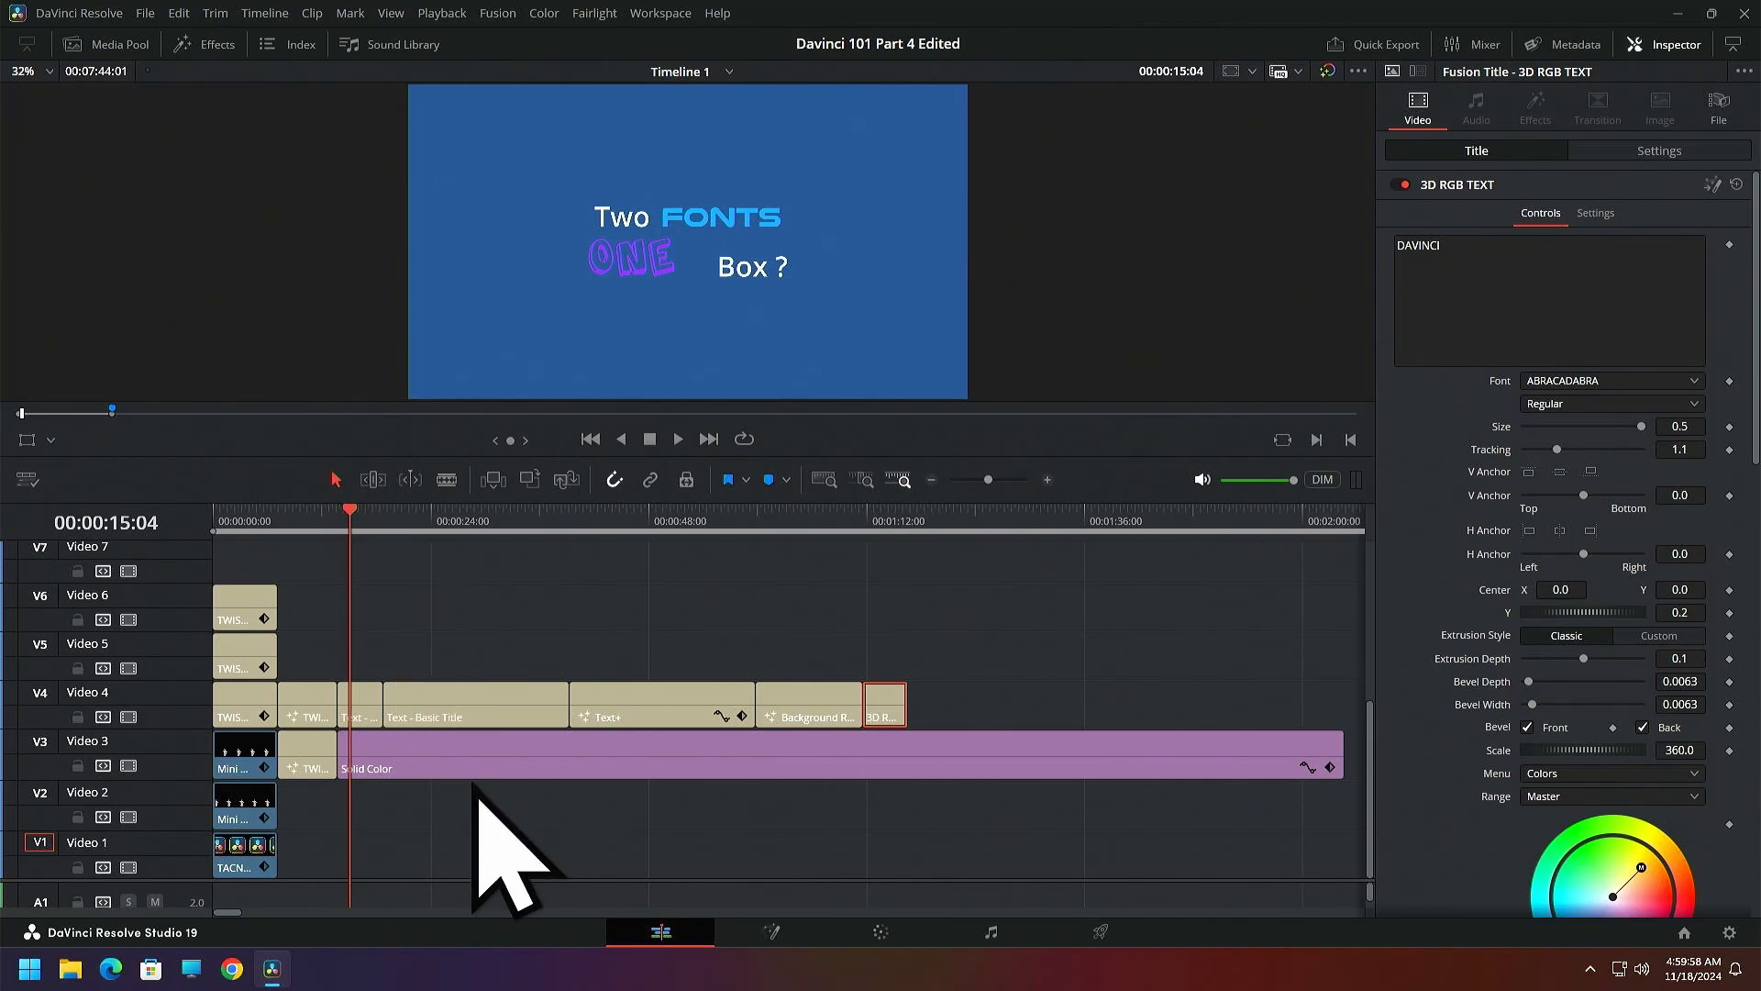
Try shifting the Solid Color background away from beneath the Text title, and return it to its place after the twist title
{"action": "left_click_drag", "start_coordinate": [473, 761], "coordinate": [576, 764]}
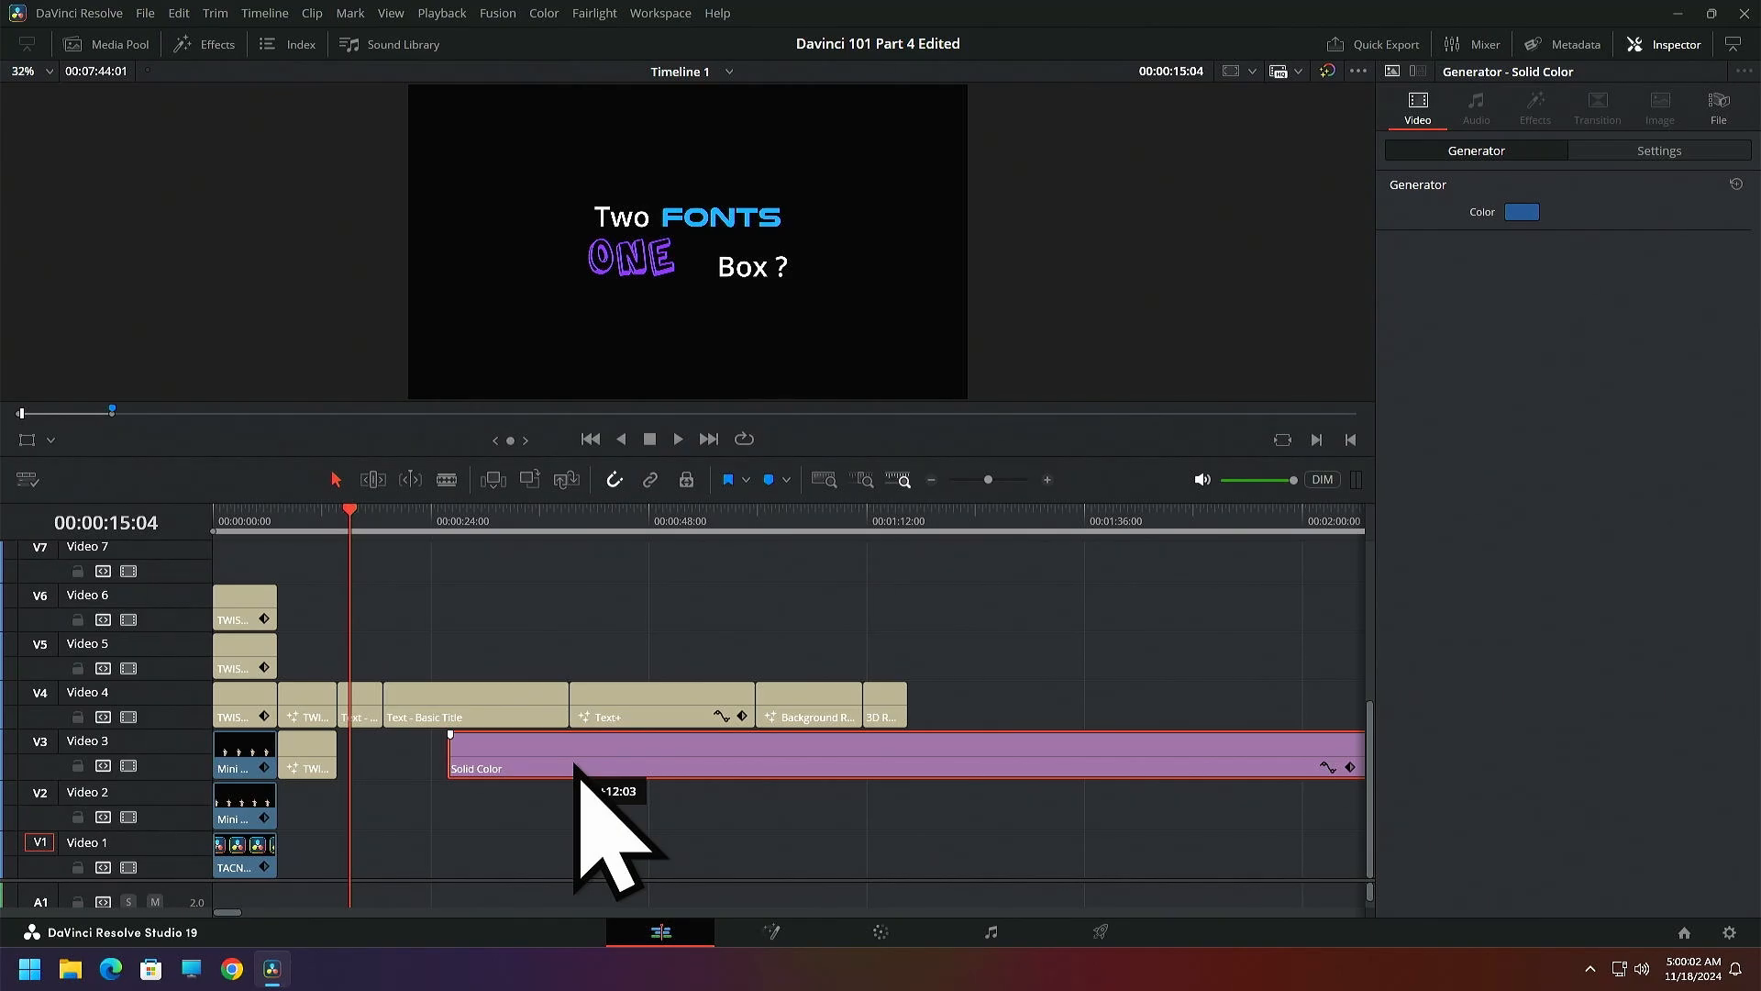
{"action": "left_click_drag", "start_coordinate": [575, 764], "coordinate": [460, 766]}
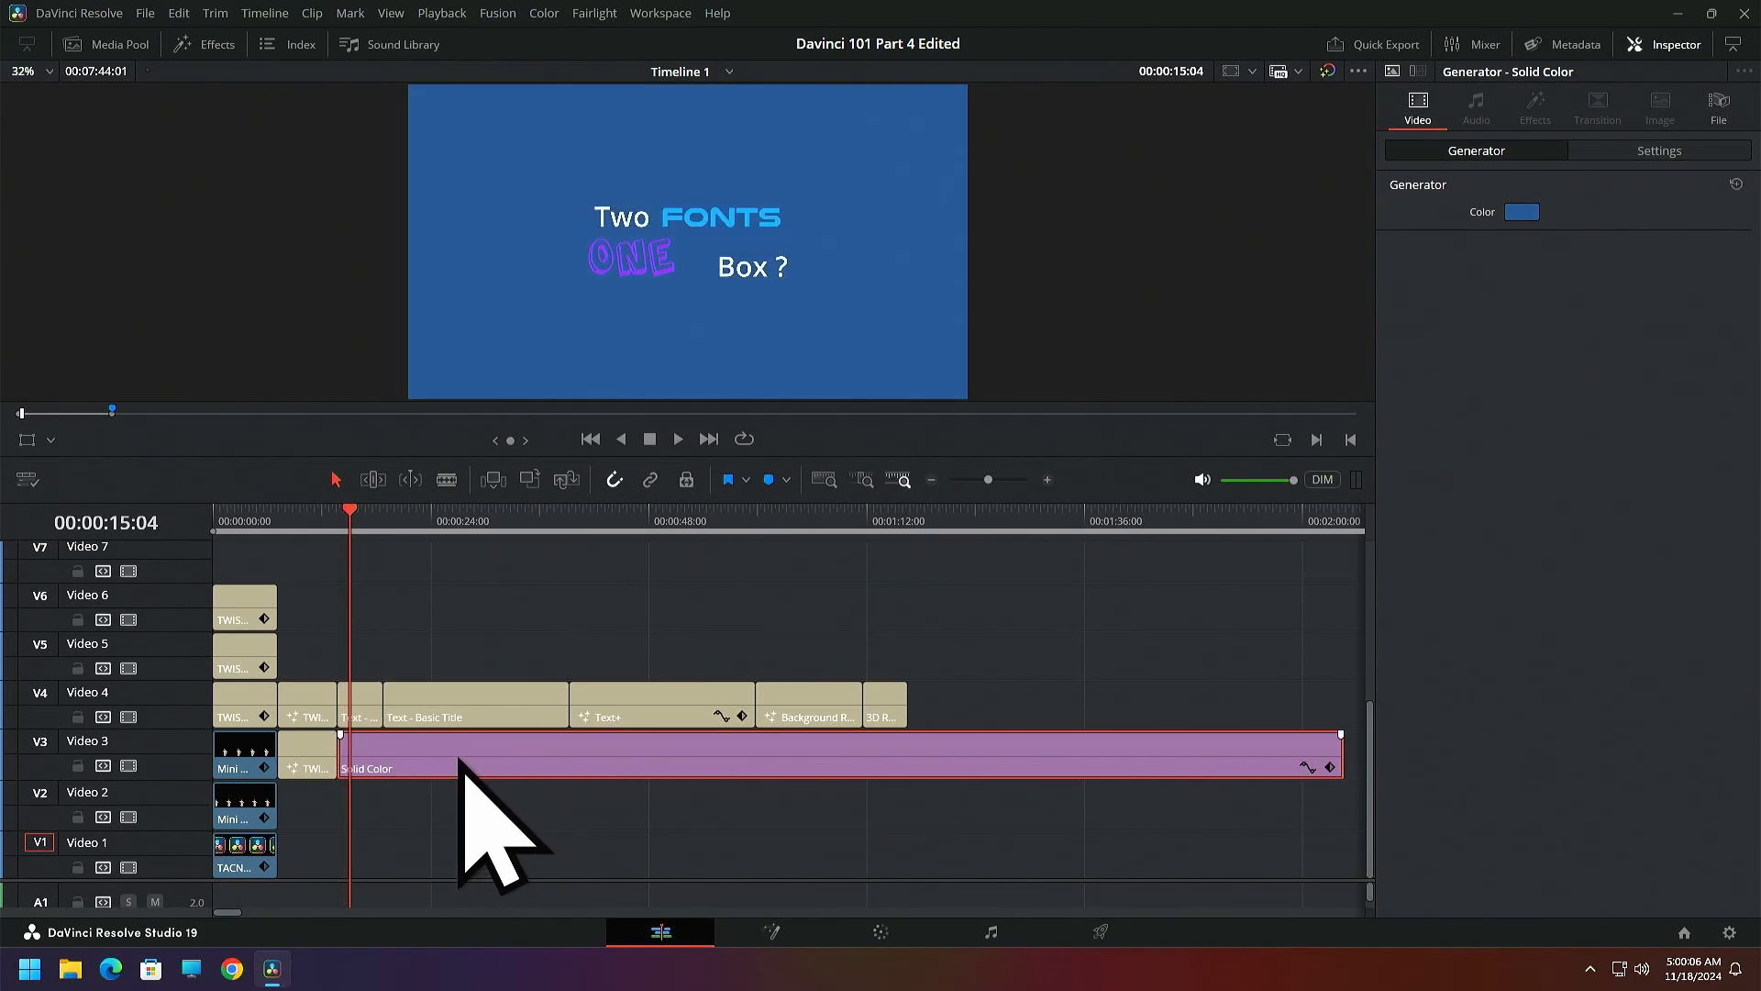
{"action": "mouse_move", "coordinate": [458, 759]}
{"action": "left_mouse_down"}
{"action": "mouse_move", "coordinate": [491, 779]}
{"action": "mouse_move", "coordinate": [463, 772]}
{"action": "left_mouse_up"}
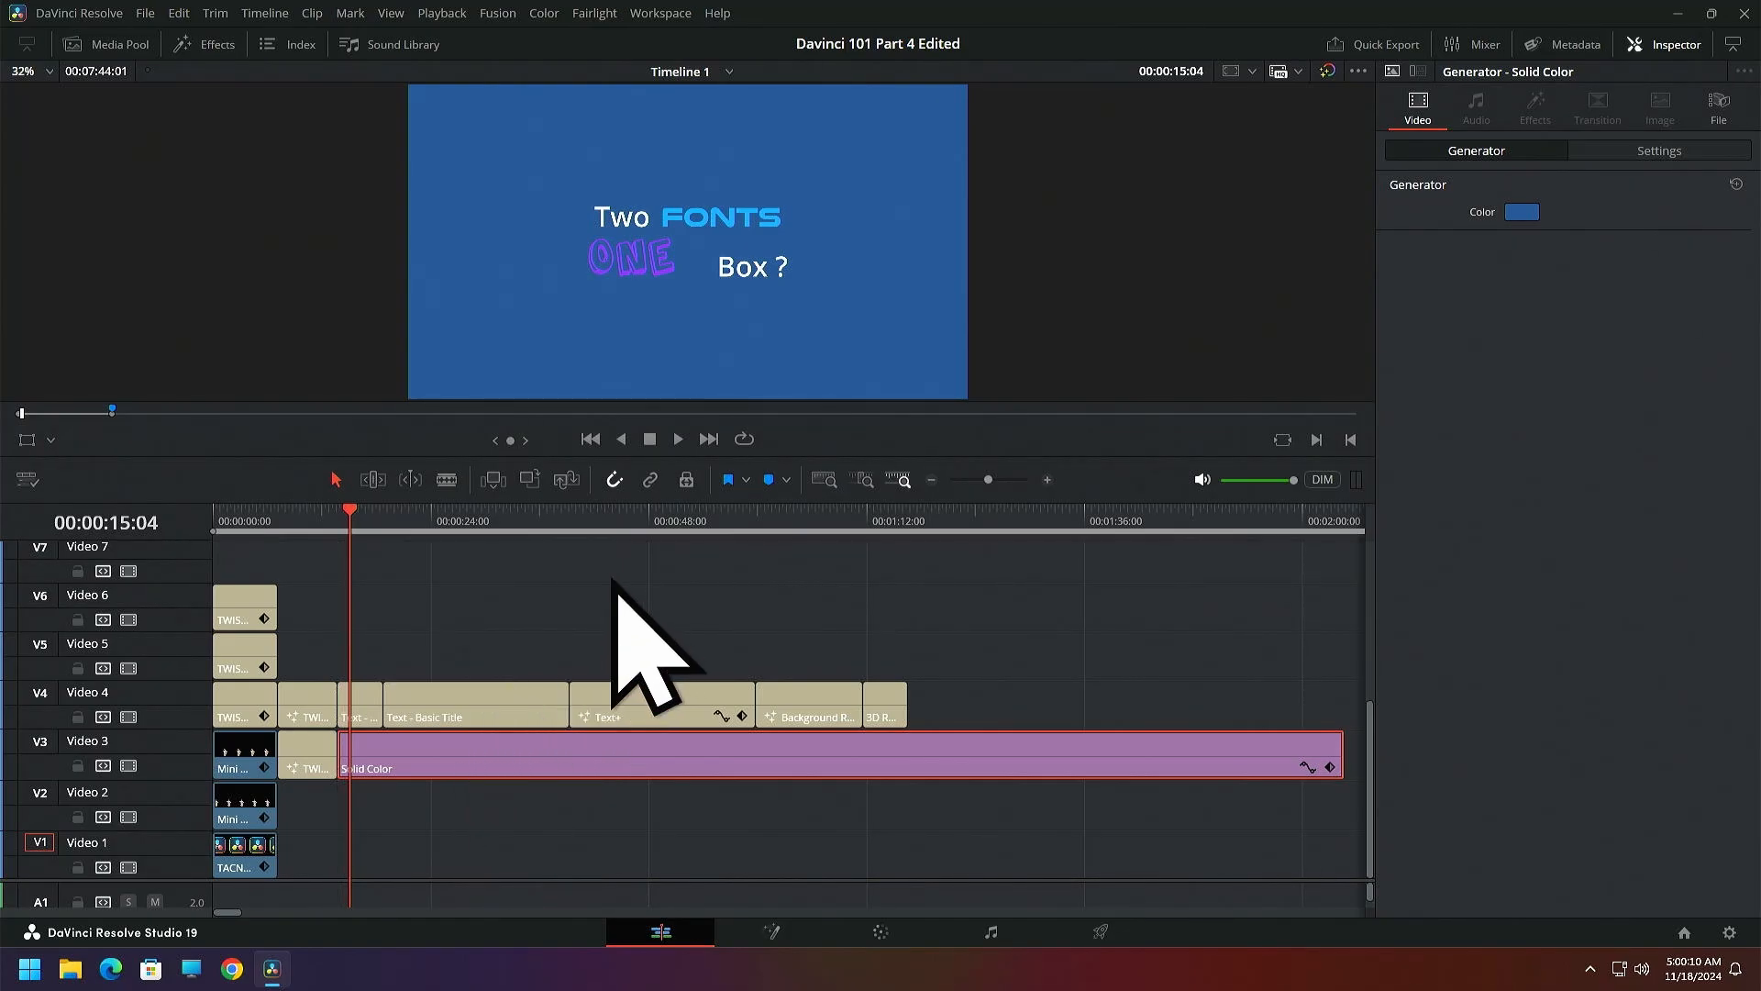
Add a third line reading "Two Fonts" to the rich text of the short Text clip on Video 4
{"action": "left_click", "coordinate": [371, 706]}
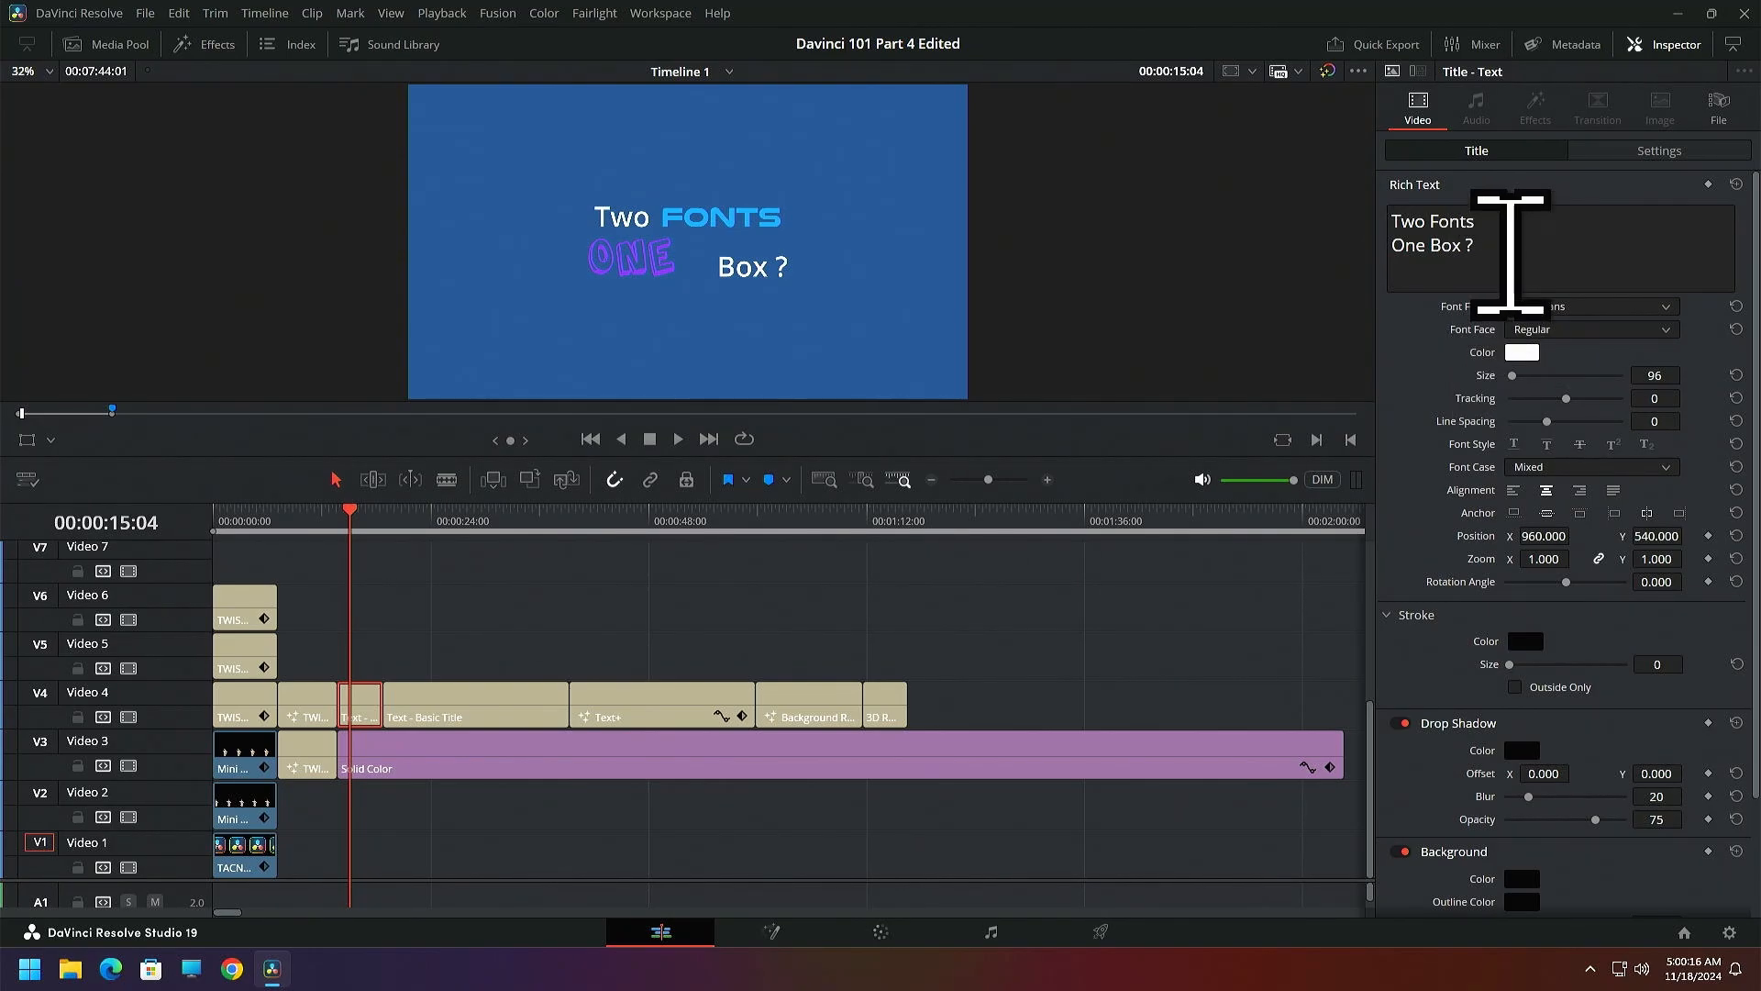
{"action": "key", "text": "BackSpace"}
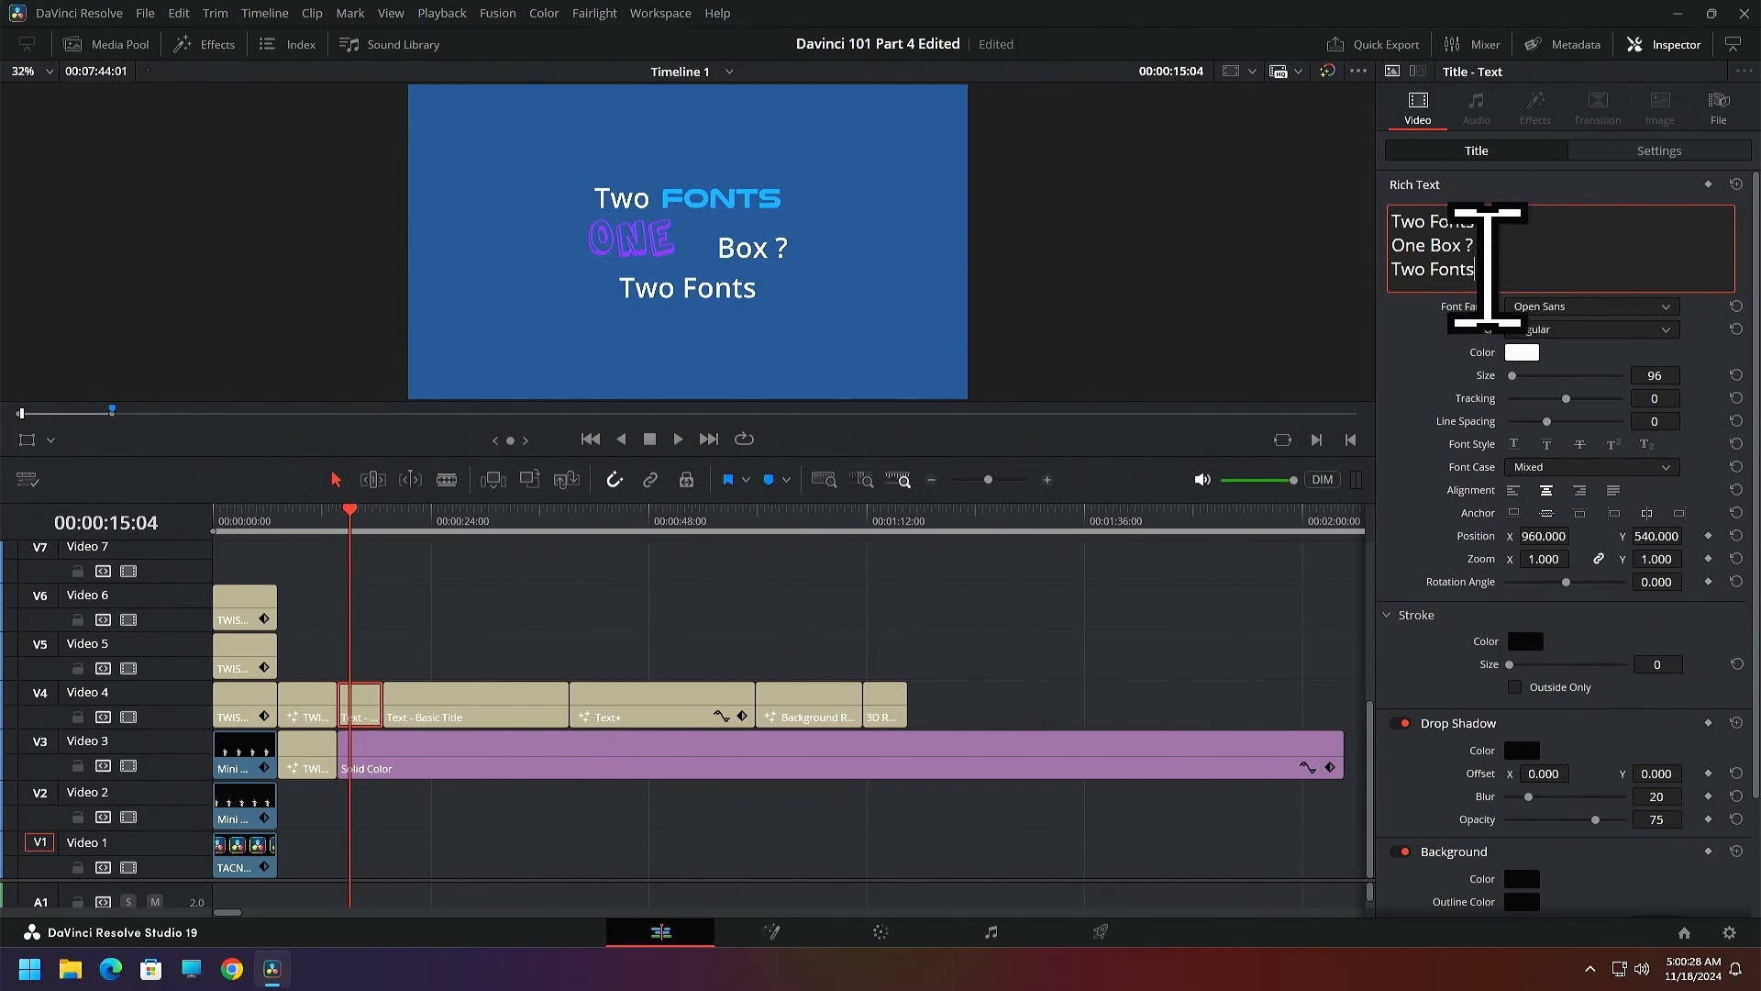
Set only the word "Fonts" in the third line to the Grinched 2.0 font at size 167
{"action": "left_click_drag", "start_coordinate": [1472, 269], "coordinate": [1441, 267]}
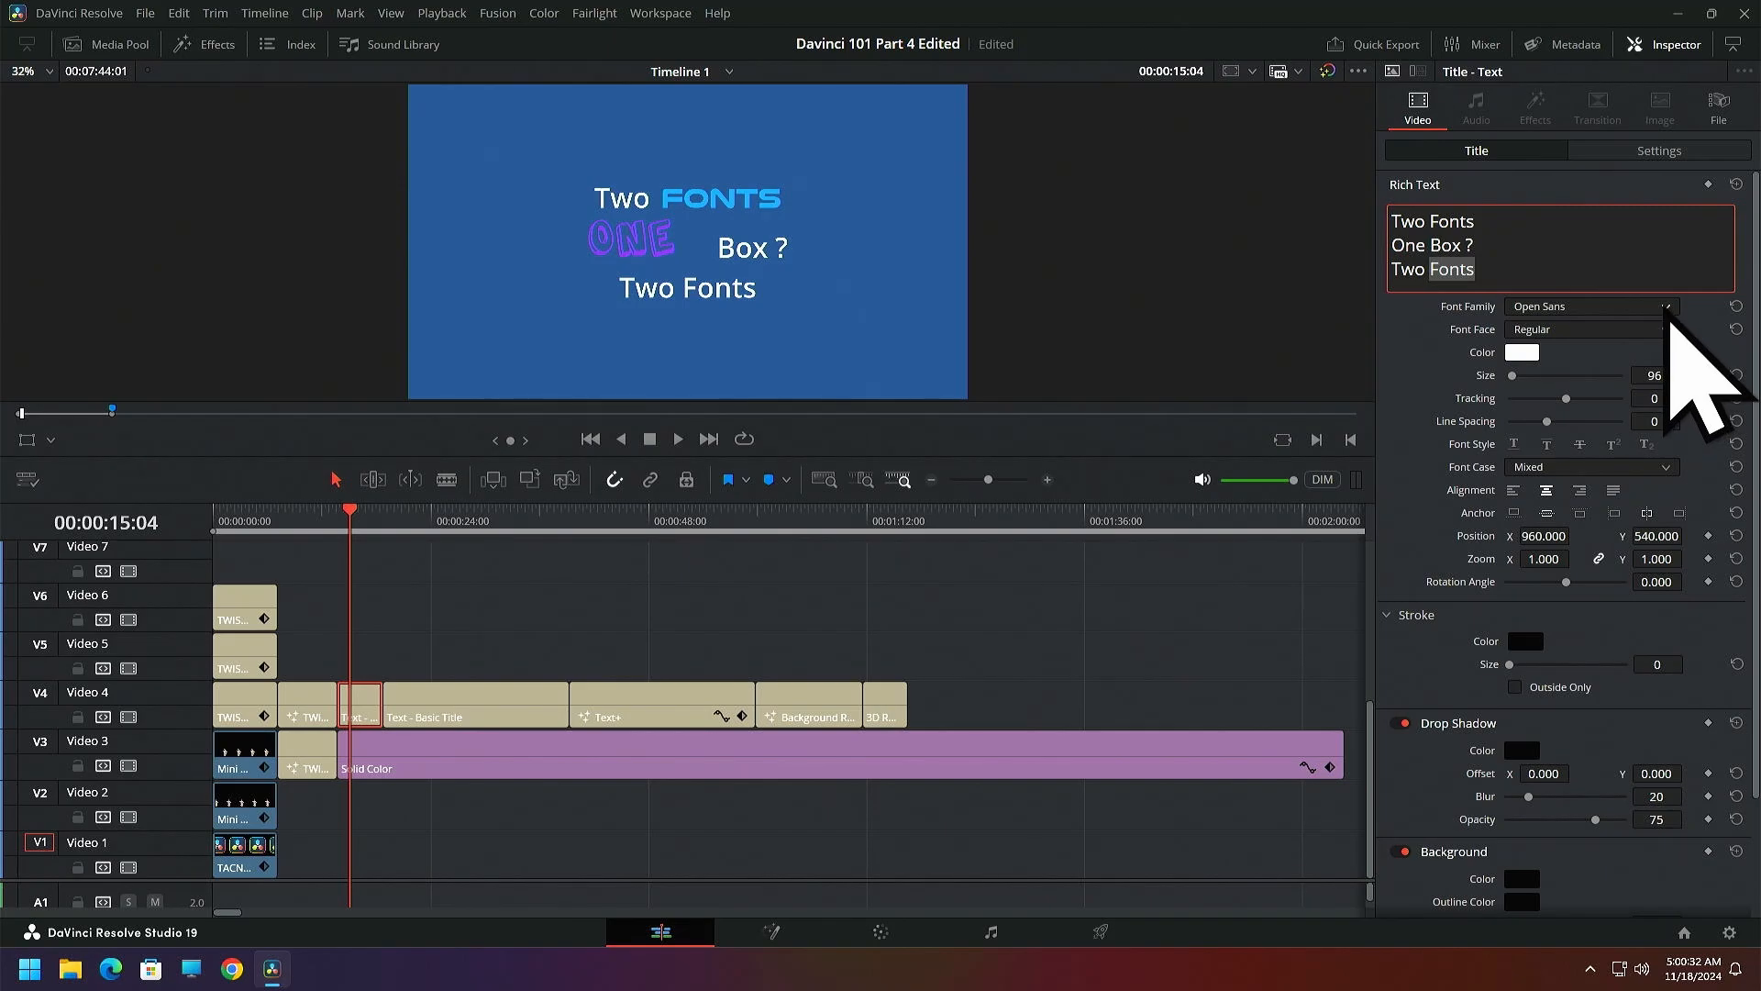
{"action": "left_click", "coordinate": [1668, 309]}
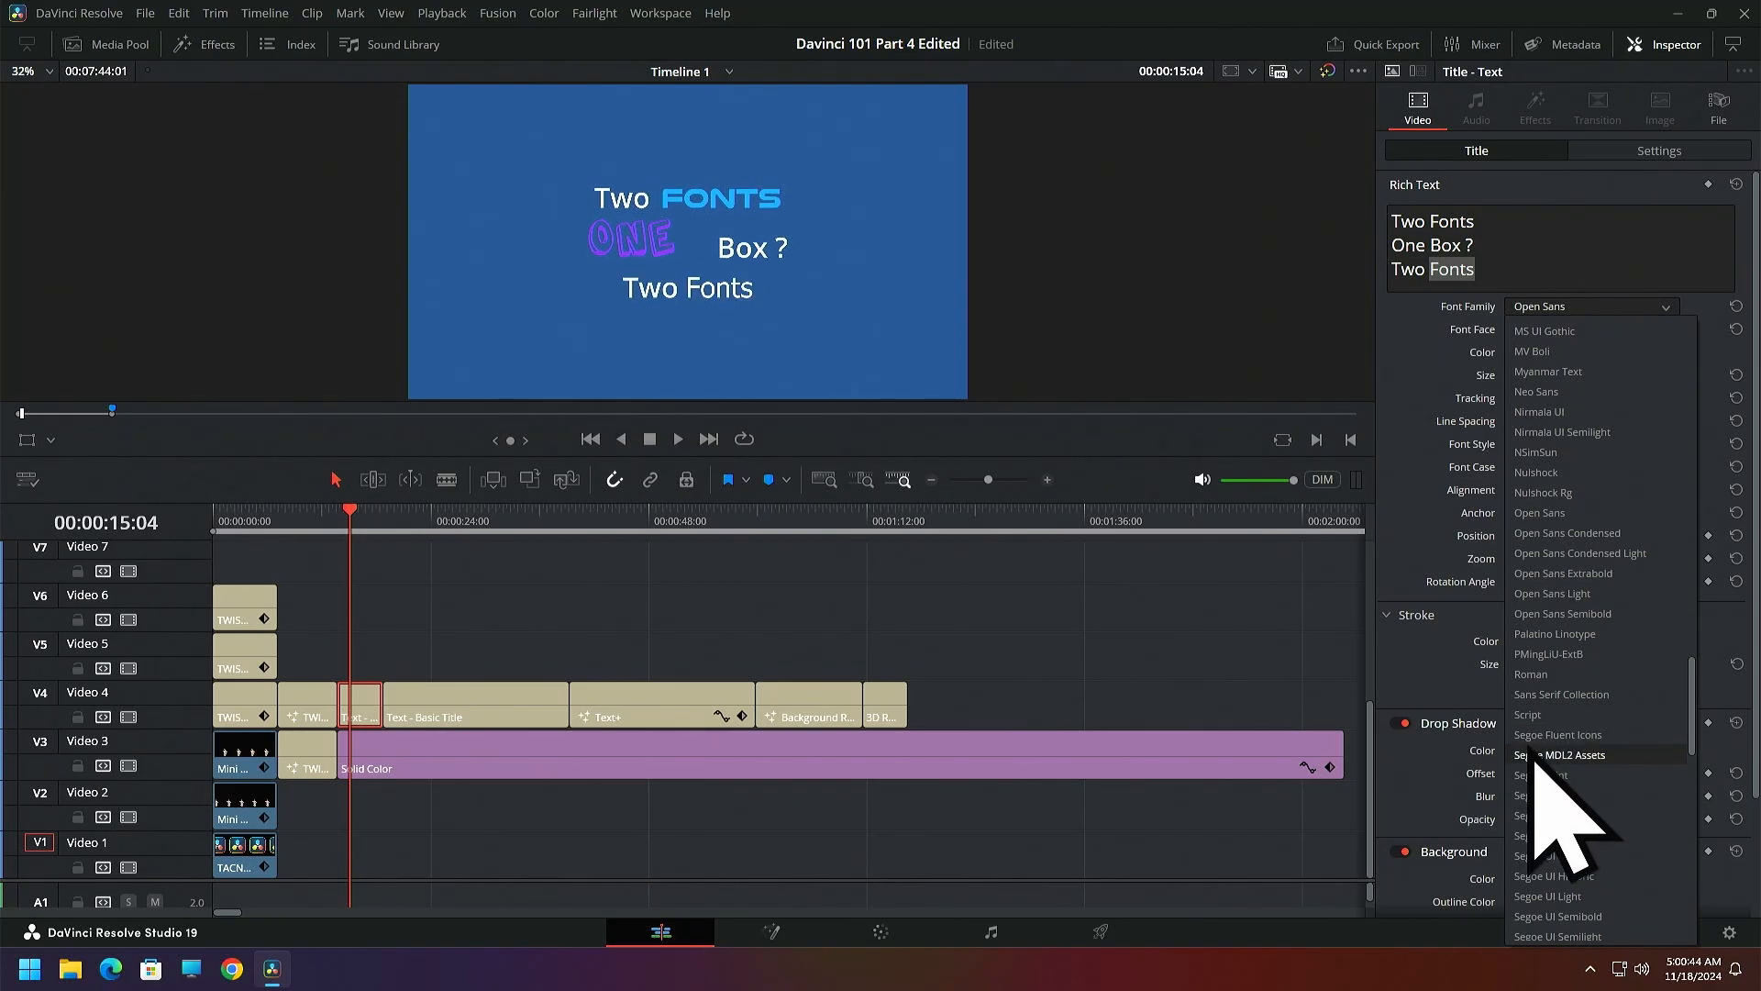
{"action": "scroll", "coordinate": [1564, 780], "scroll_direction": "up", "scroll_amount": 4}
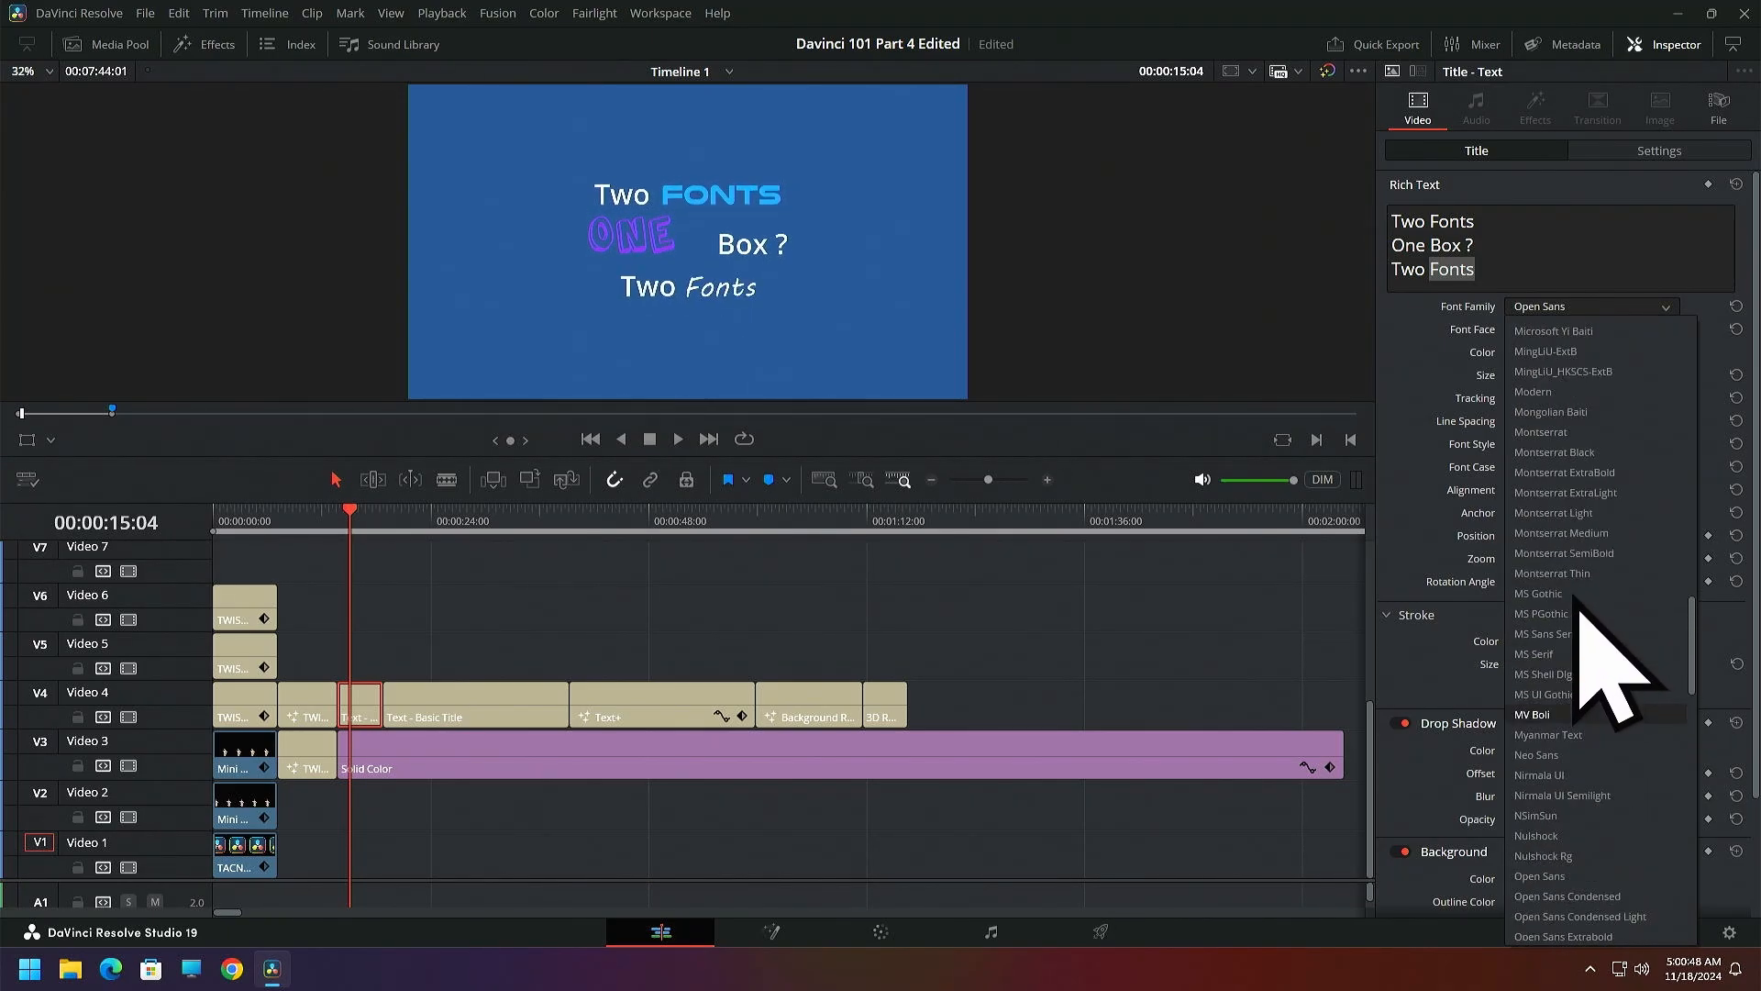
{"action": "scroll", "coordinate": [1592, 514], "scroll_direction": "up", "scroll_amount": 2}
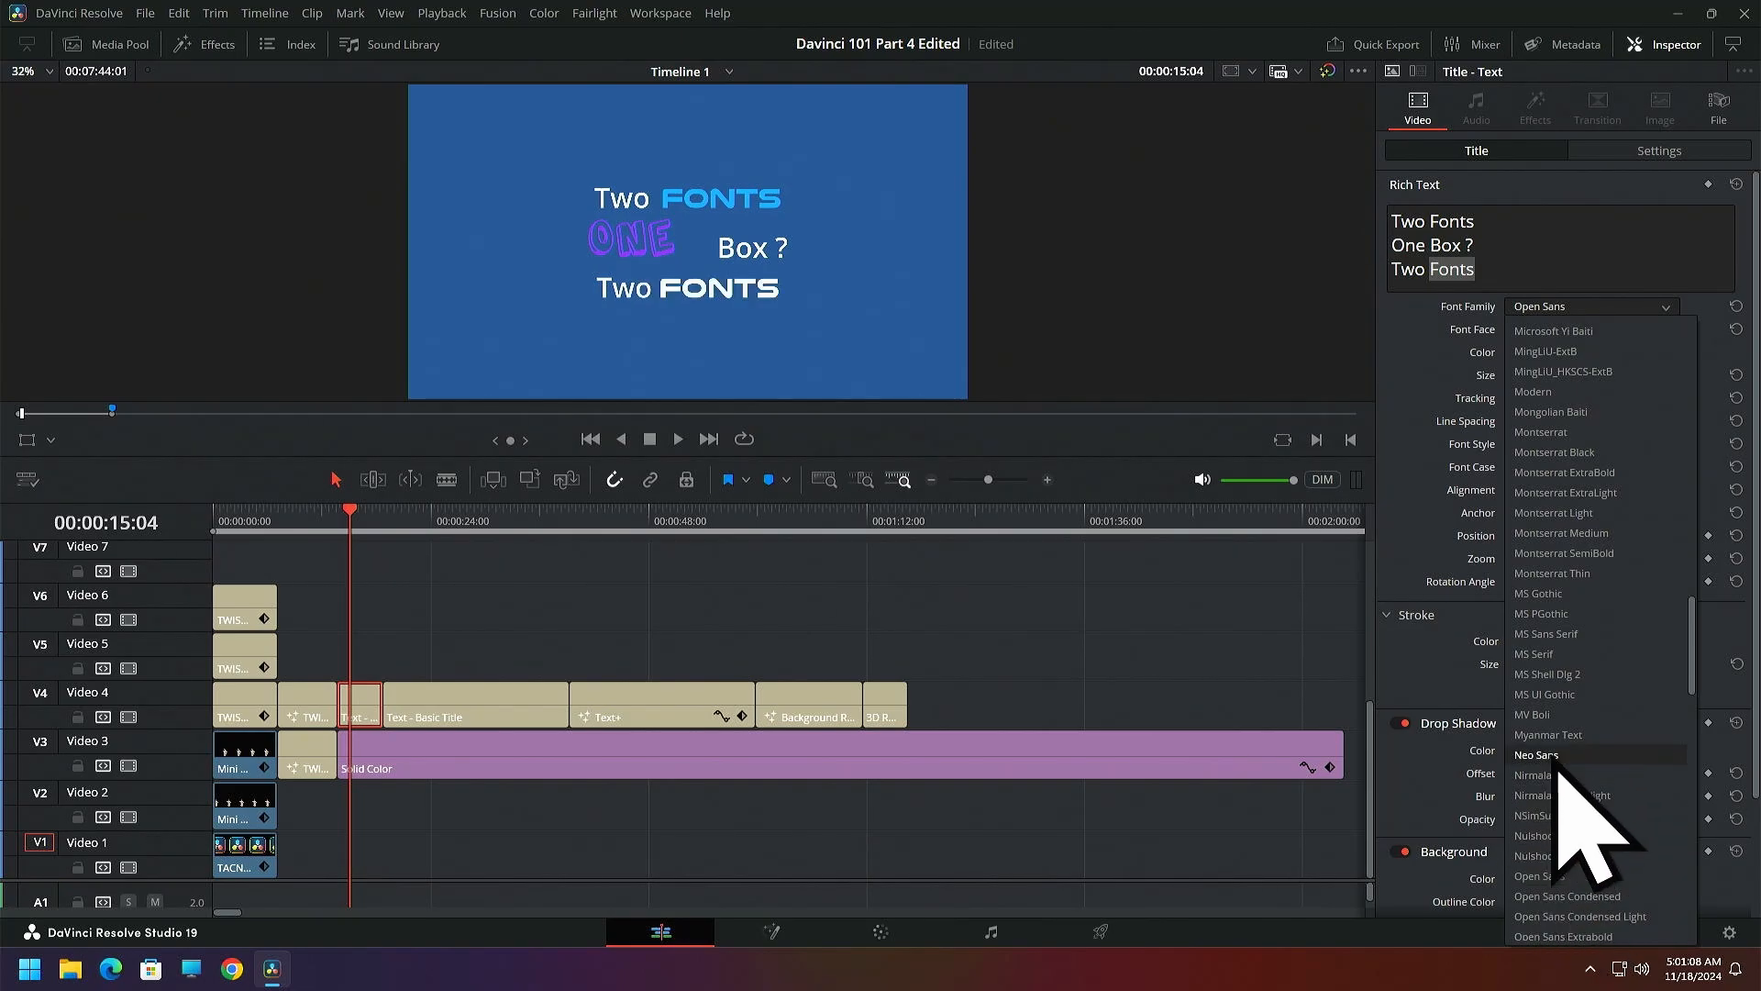
{"action": "scroll", "coordinate": [1592, 509], "scroll_direction": "up", "scroll_amount": 3}
{"action": "scroll", "coordinate": [1560, 413], "scroll_direction": "up", "scroll_amount": 5}
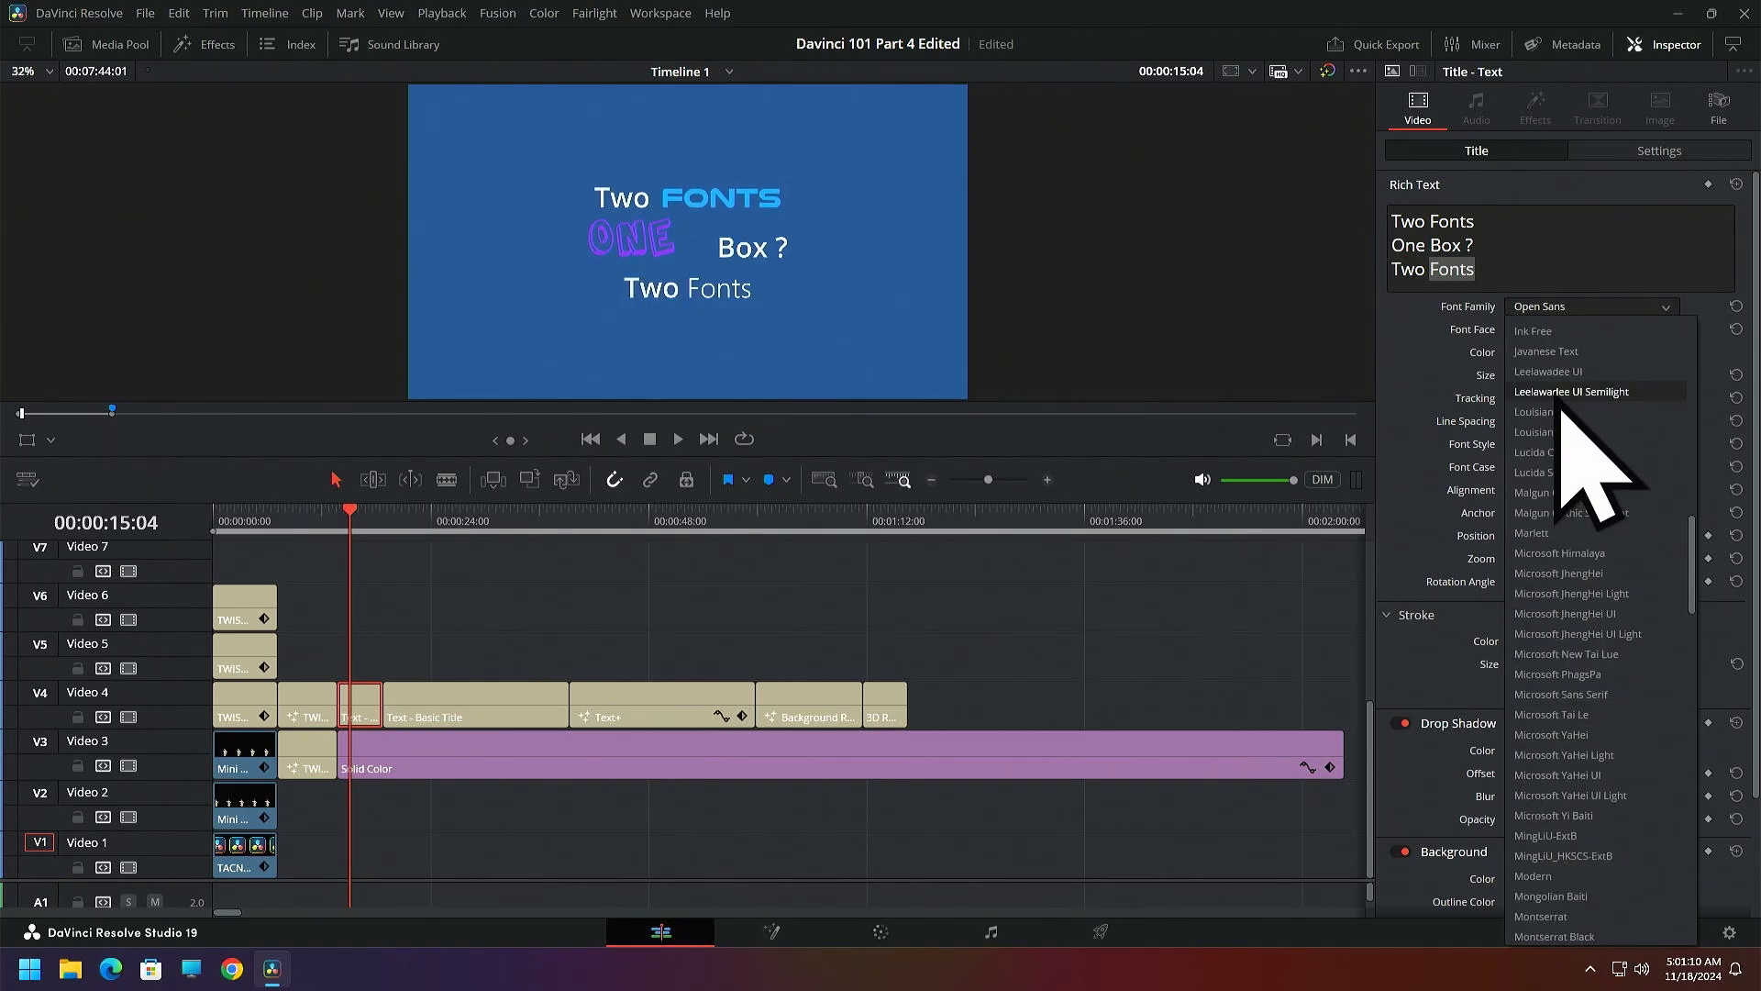
{"action": "scroll", "coordinate": [1541, 369], "scroll_direction": "up", "scroll_amount": 2}
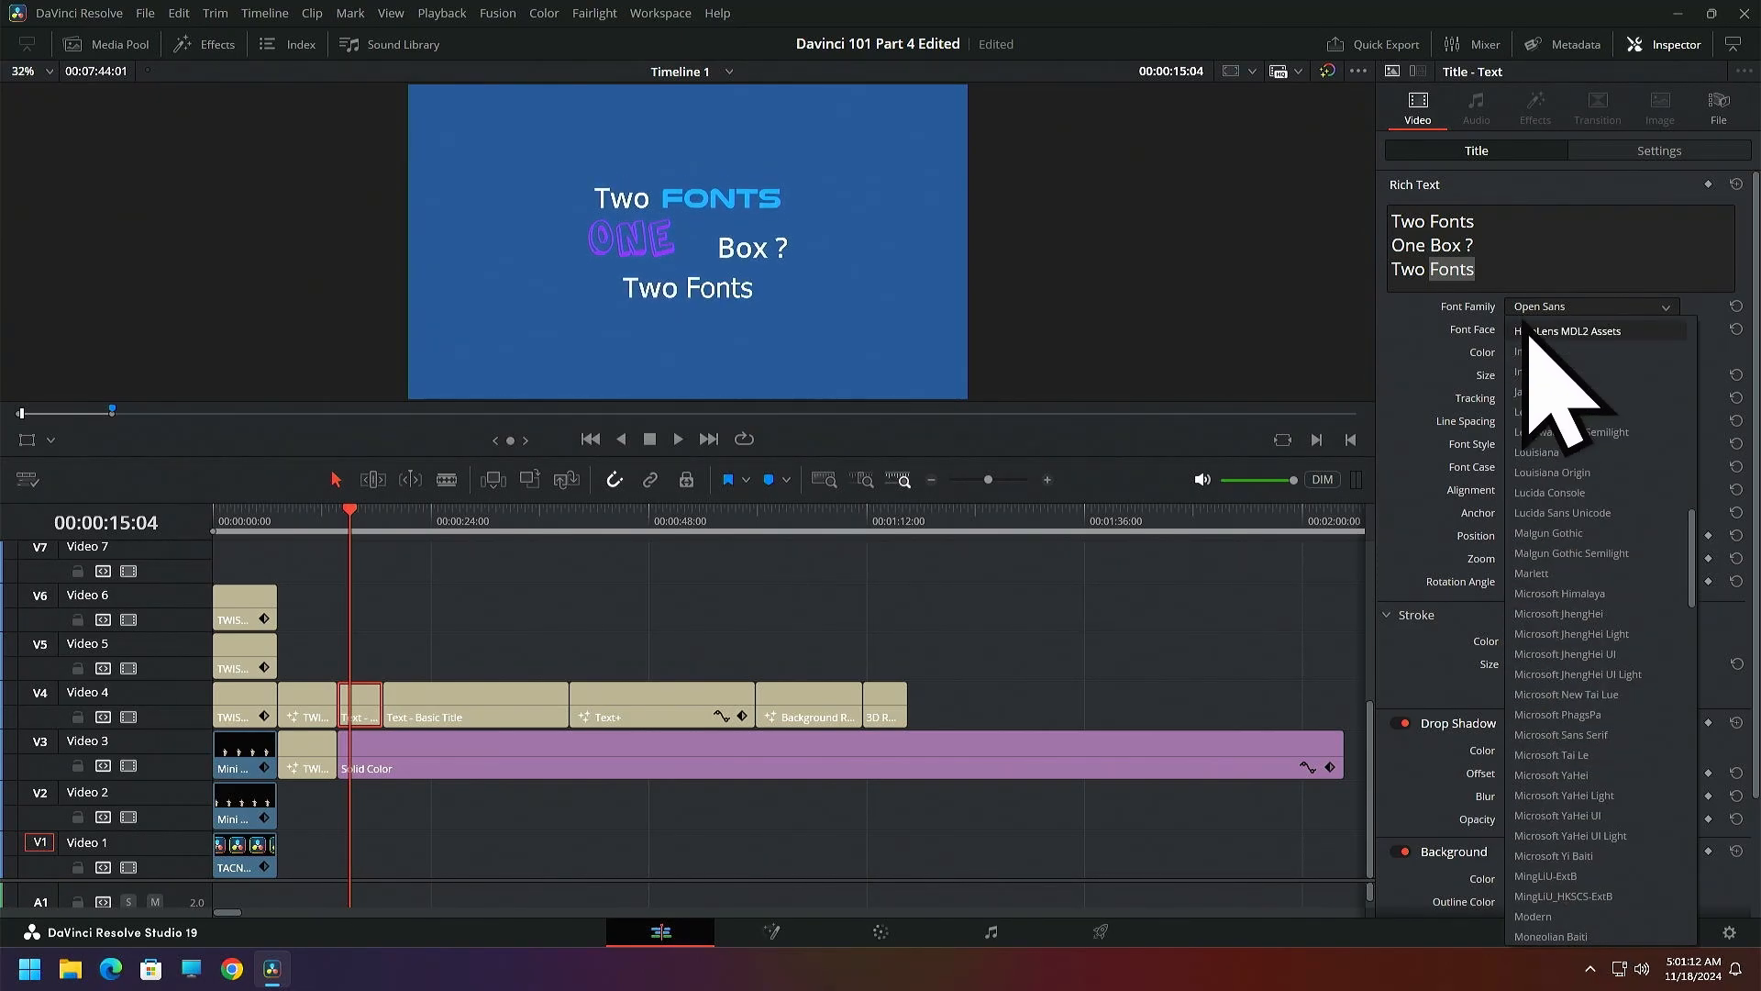
{"action": "left_click", "coordinate": [1533, 332]}
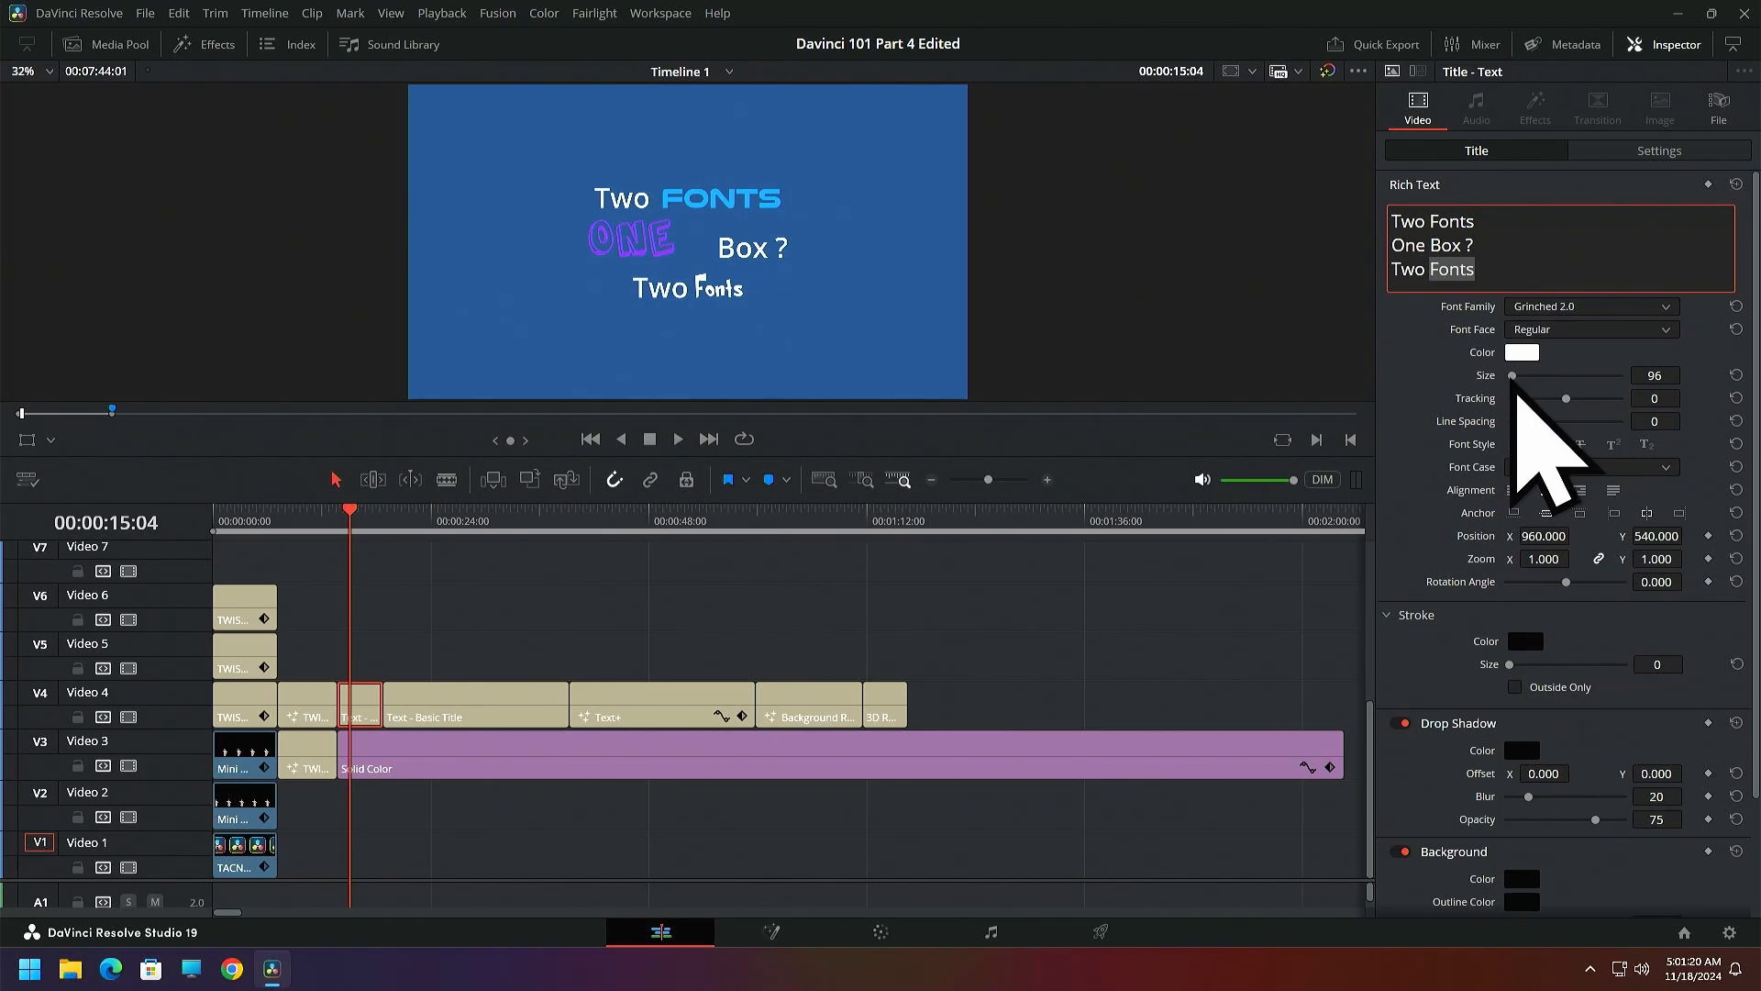
{"action": "left_click_drag", "start_coordinate": [1513, 378], "coordinate": [1518, 384]}
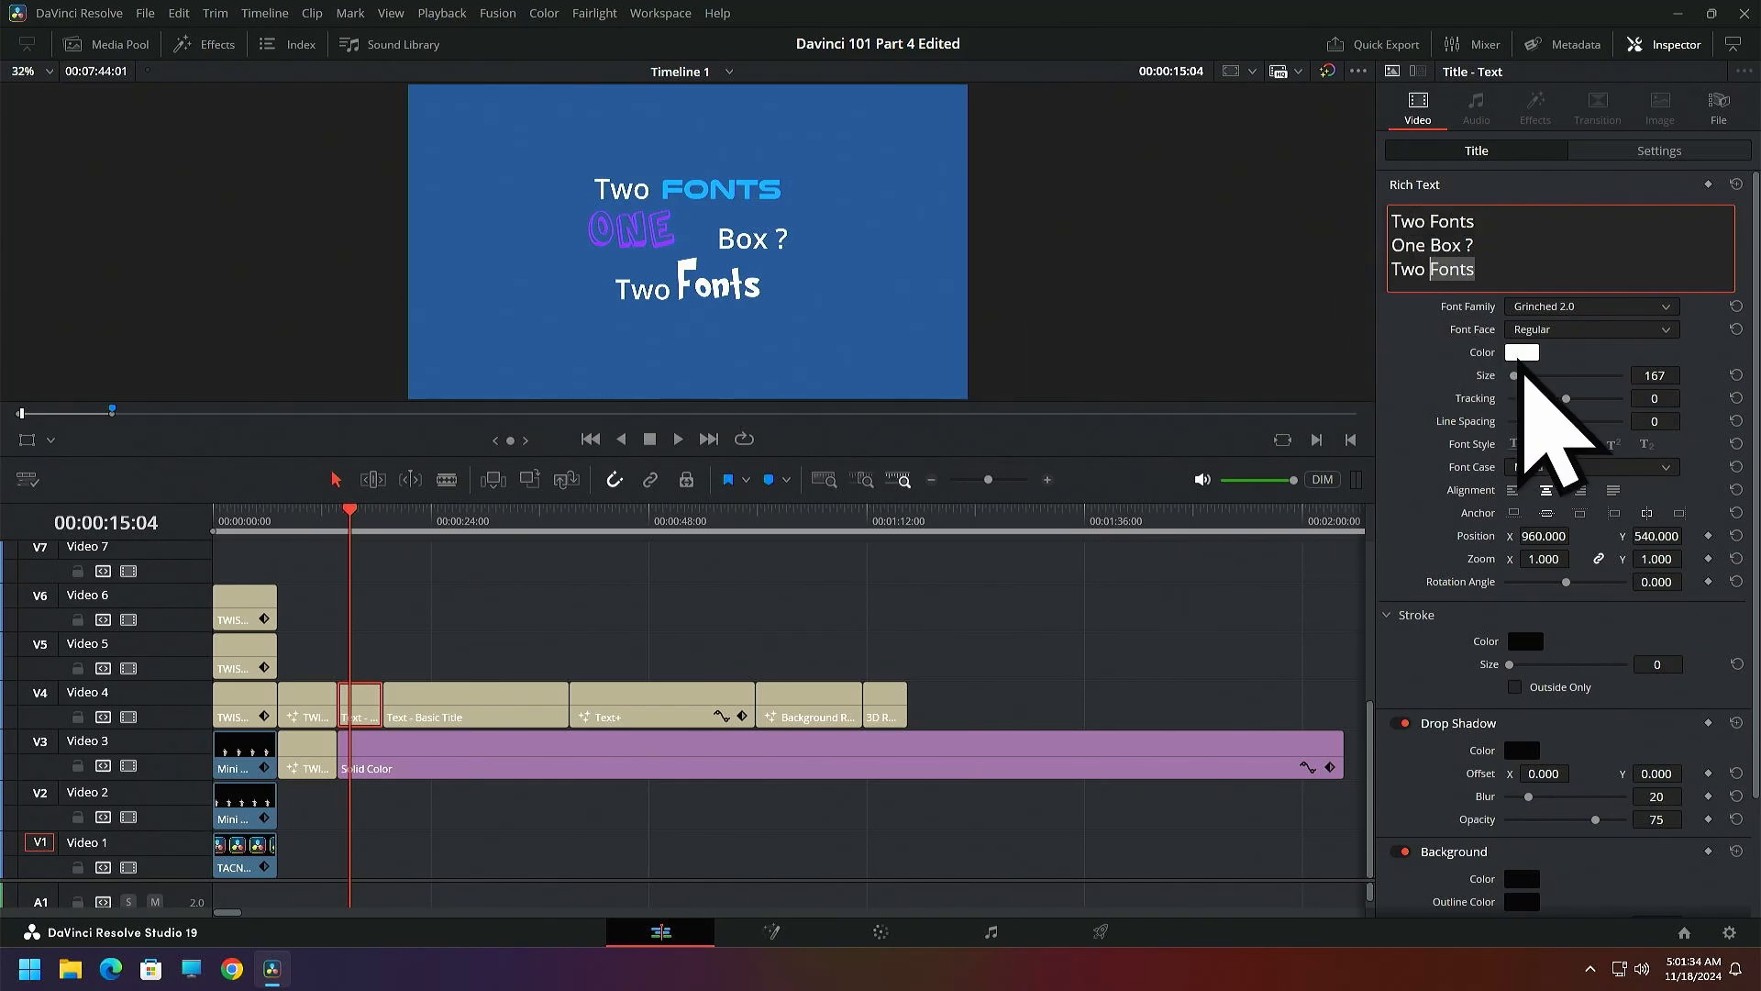
Color the selected word "Fonts" in the third line of the rich text bright green (#00f400)
{"action": "left_click", "coordinate": [1522, 354]}
{"action": "left_click_drag", "start_coordinate": [1001, 299], "coordinate": [1390, 509]}
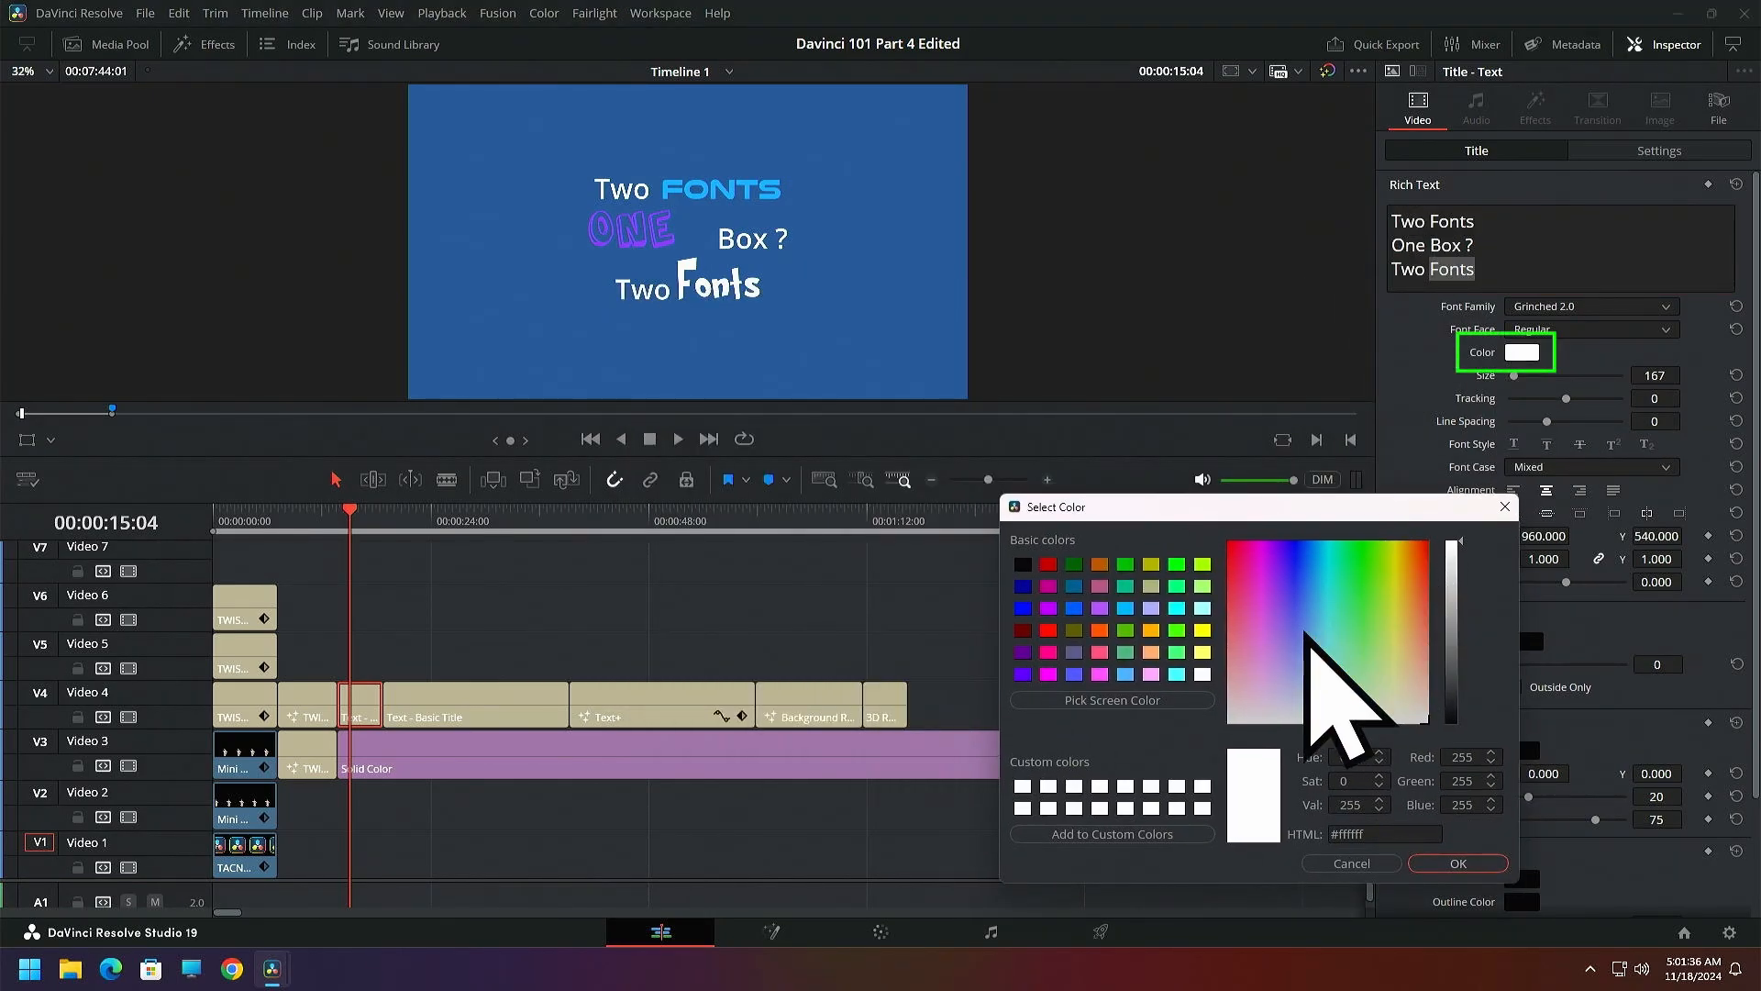
{"action": "left_click_drag", "start_coordinate": [1304, 631], "coordinate": [1354, 557]}
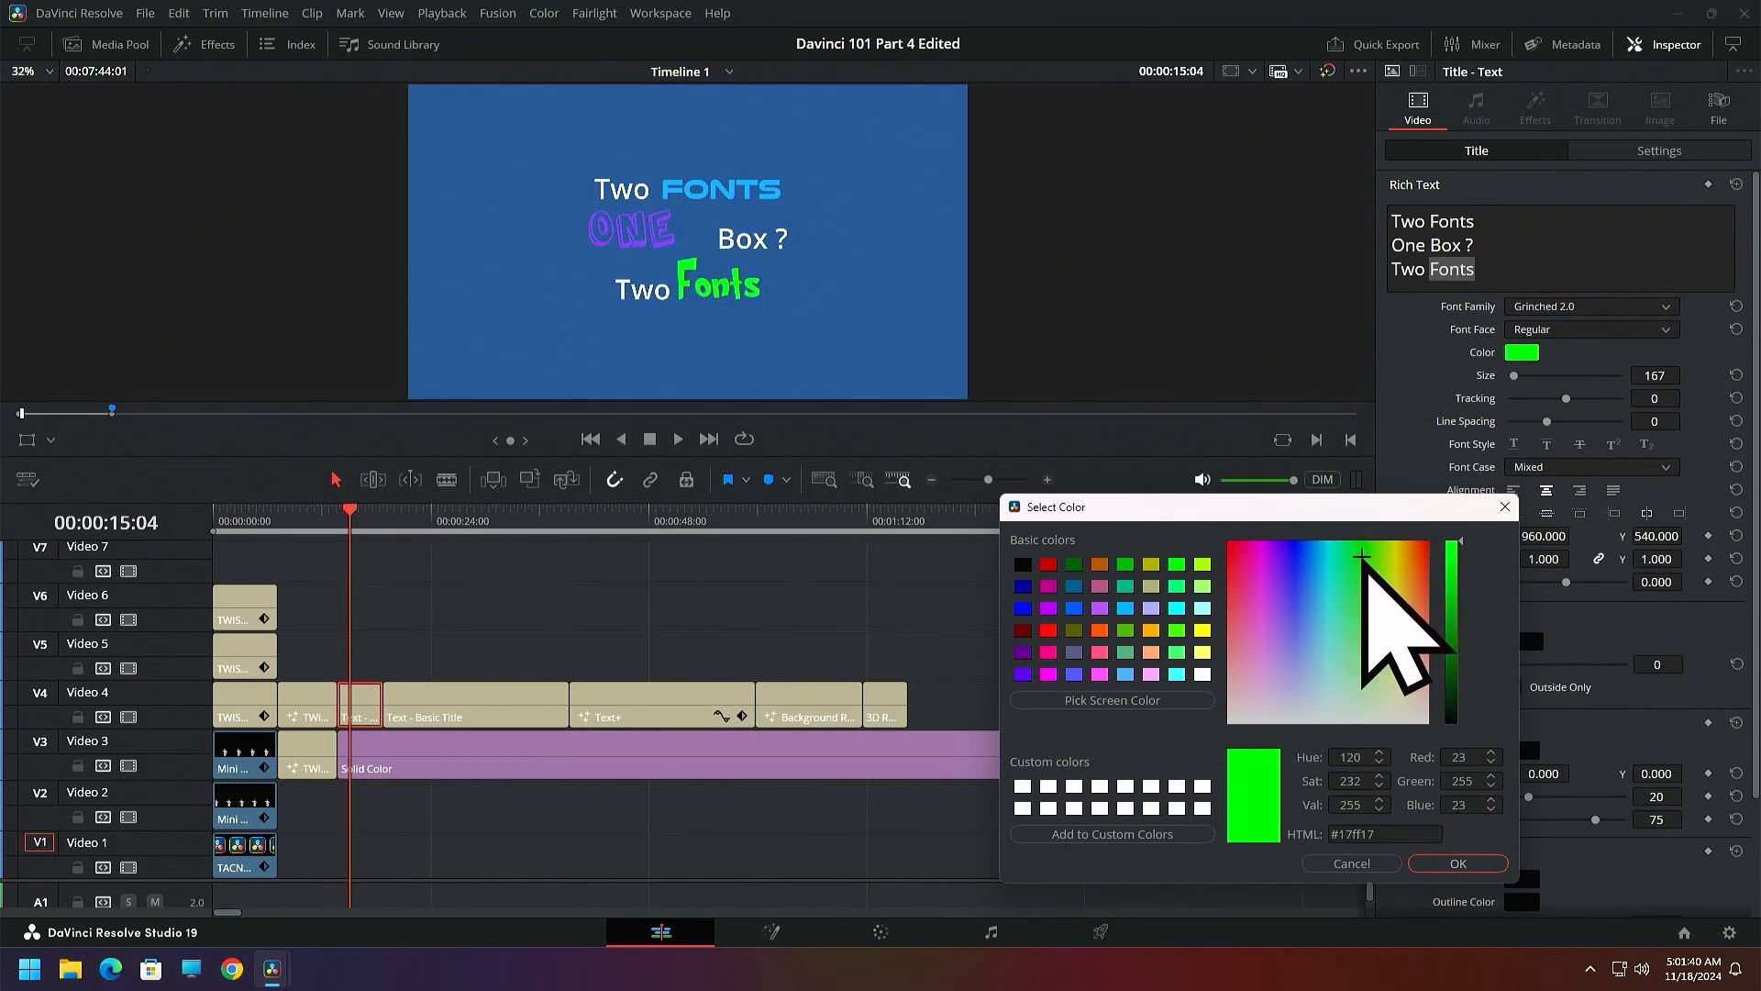
{"action": "left_click", "coordinate": [1126, 564]}
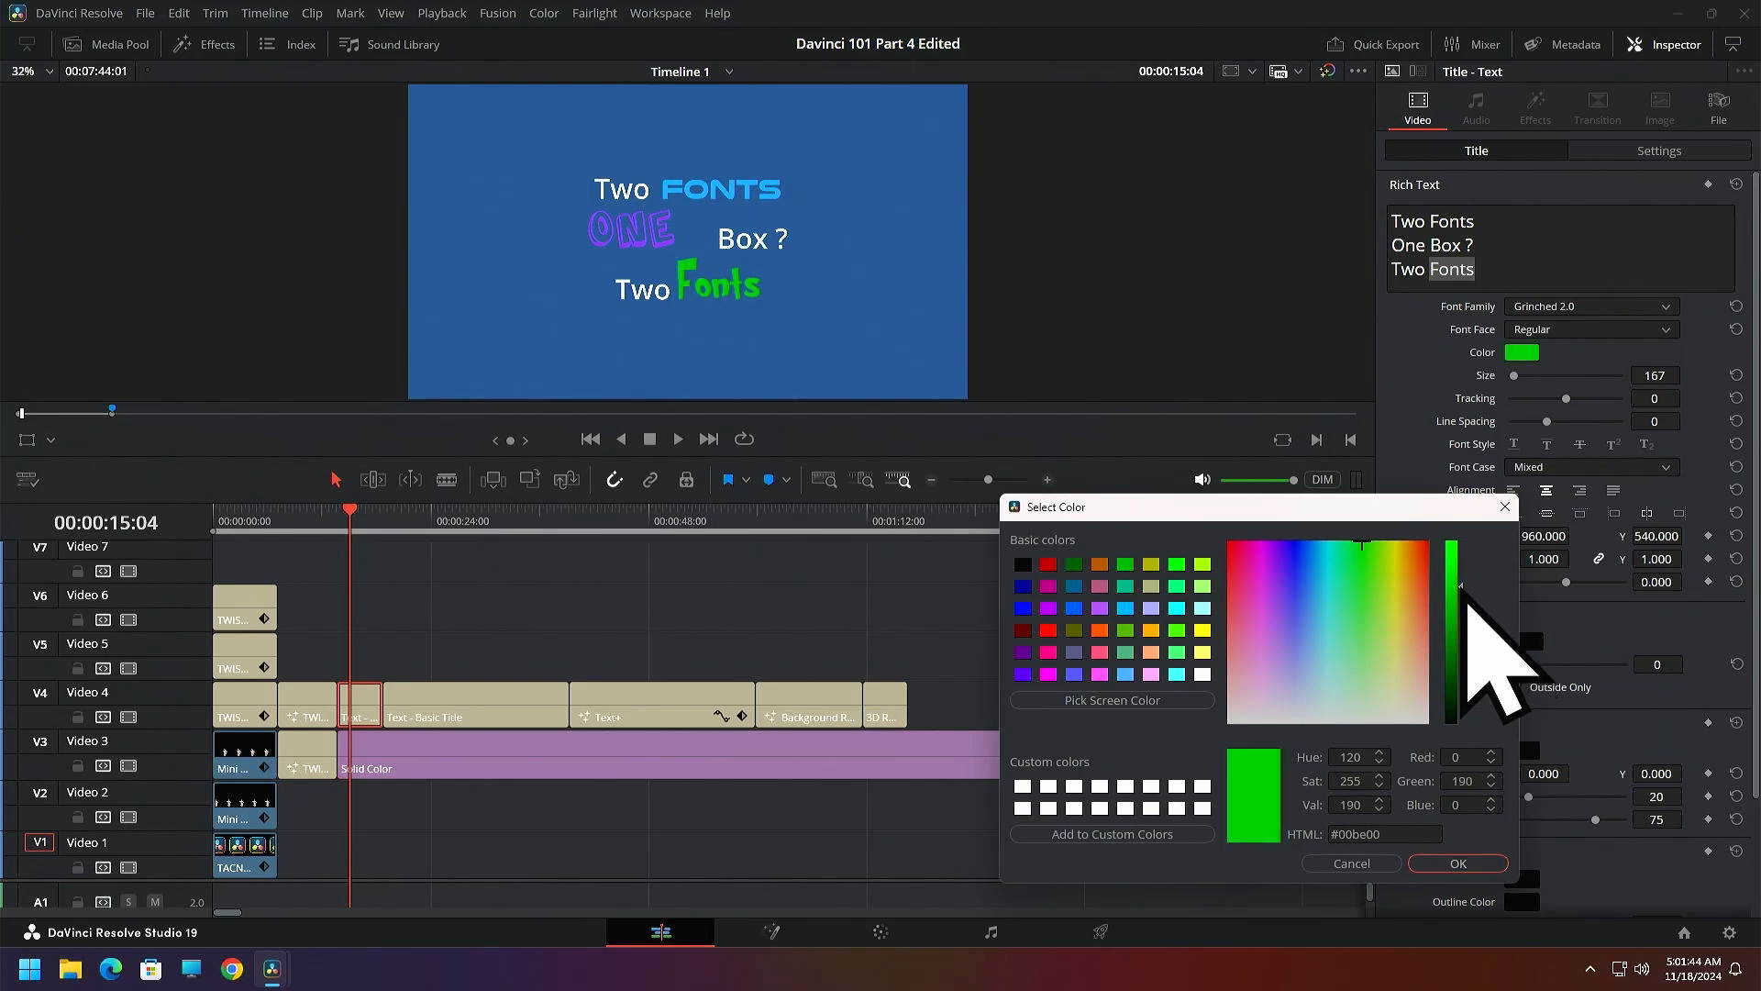
{"action": "left_click_drag", "start_coordinate": [1462, 585], "coordinate": [1462, 562]}
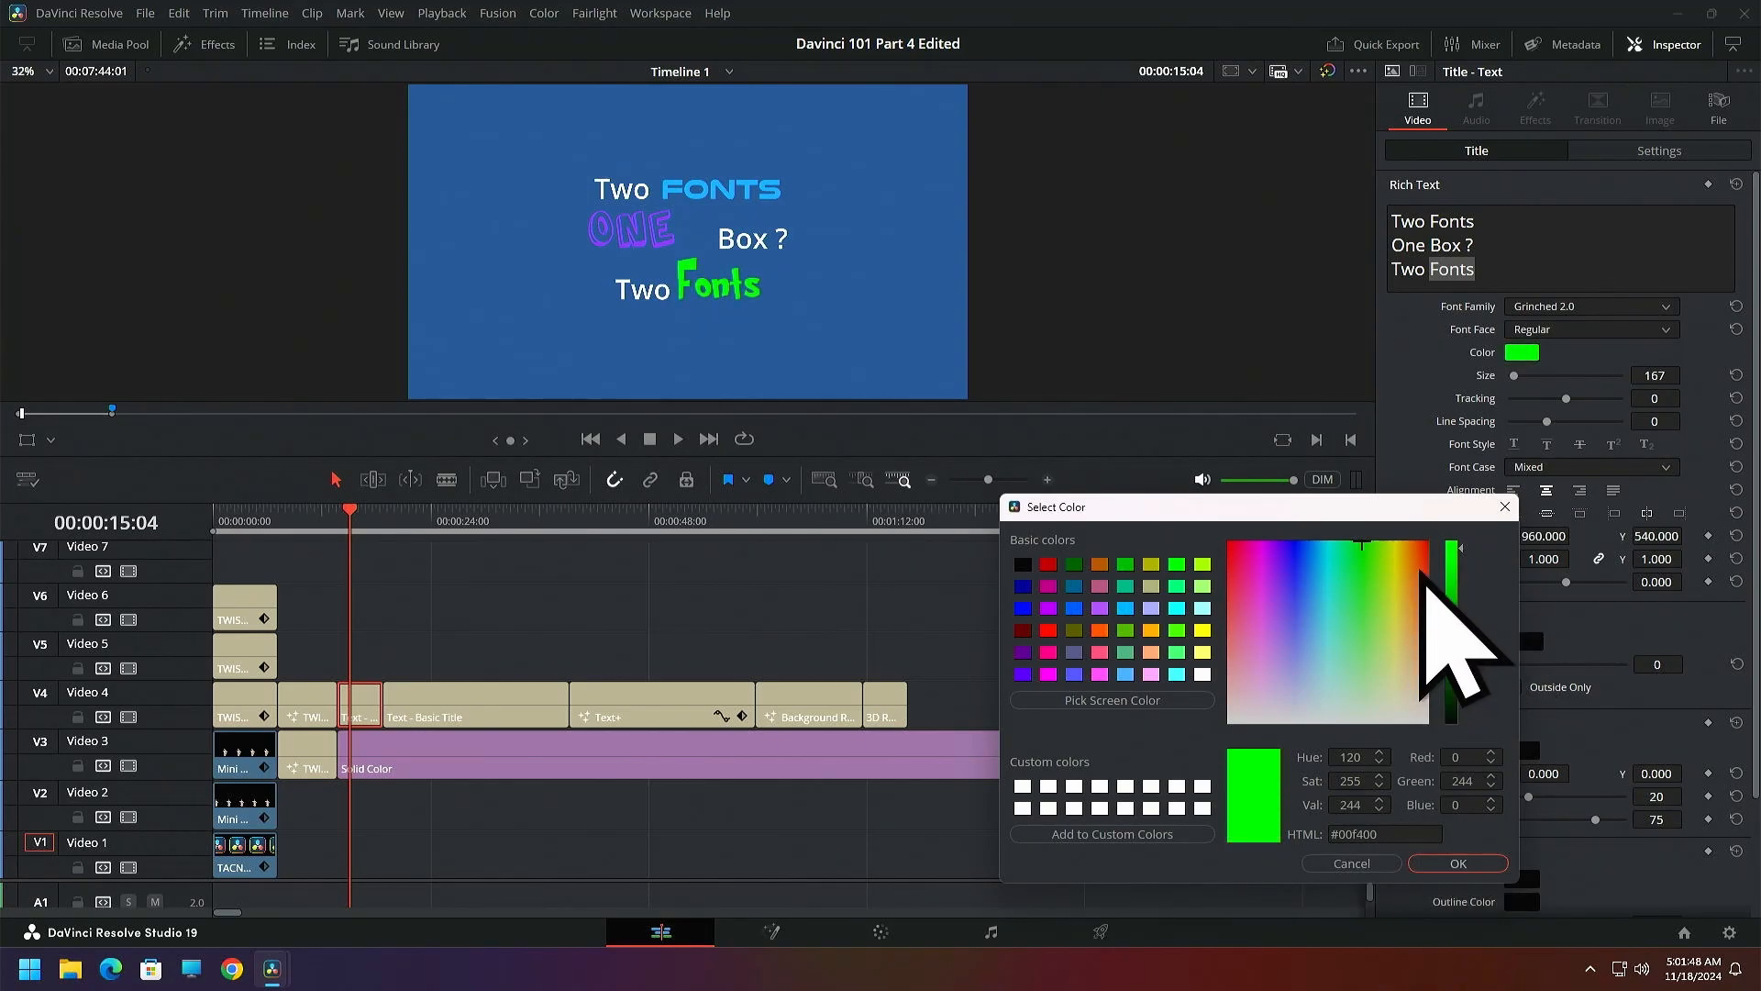
{"action": "left_click", "coordinate": [1460, 865]}
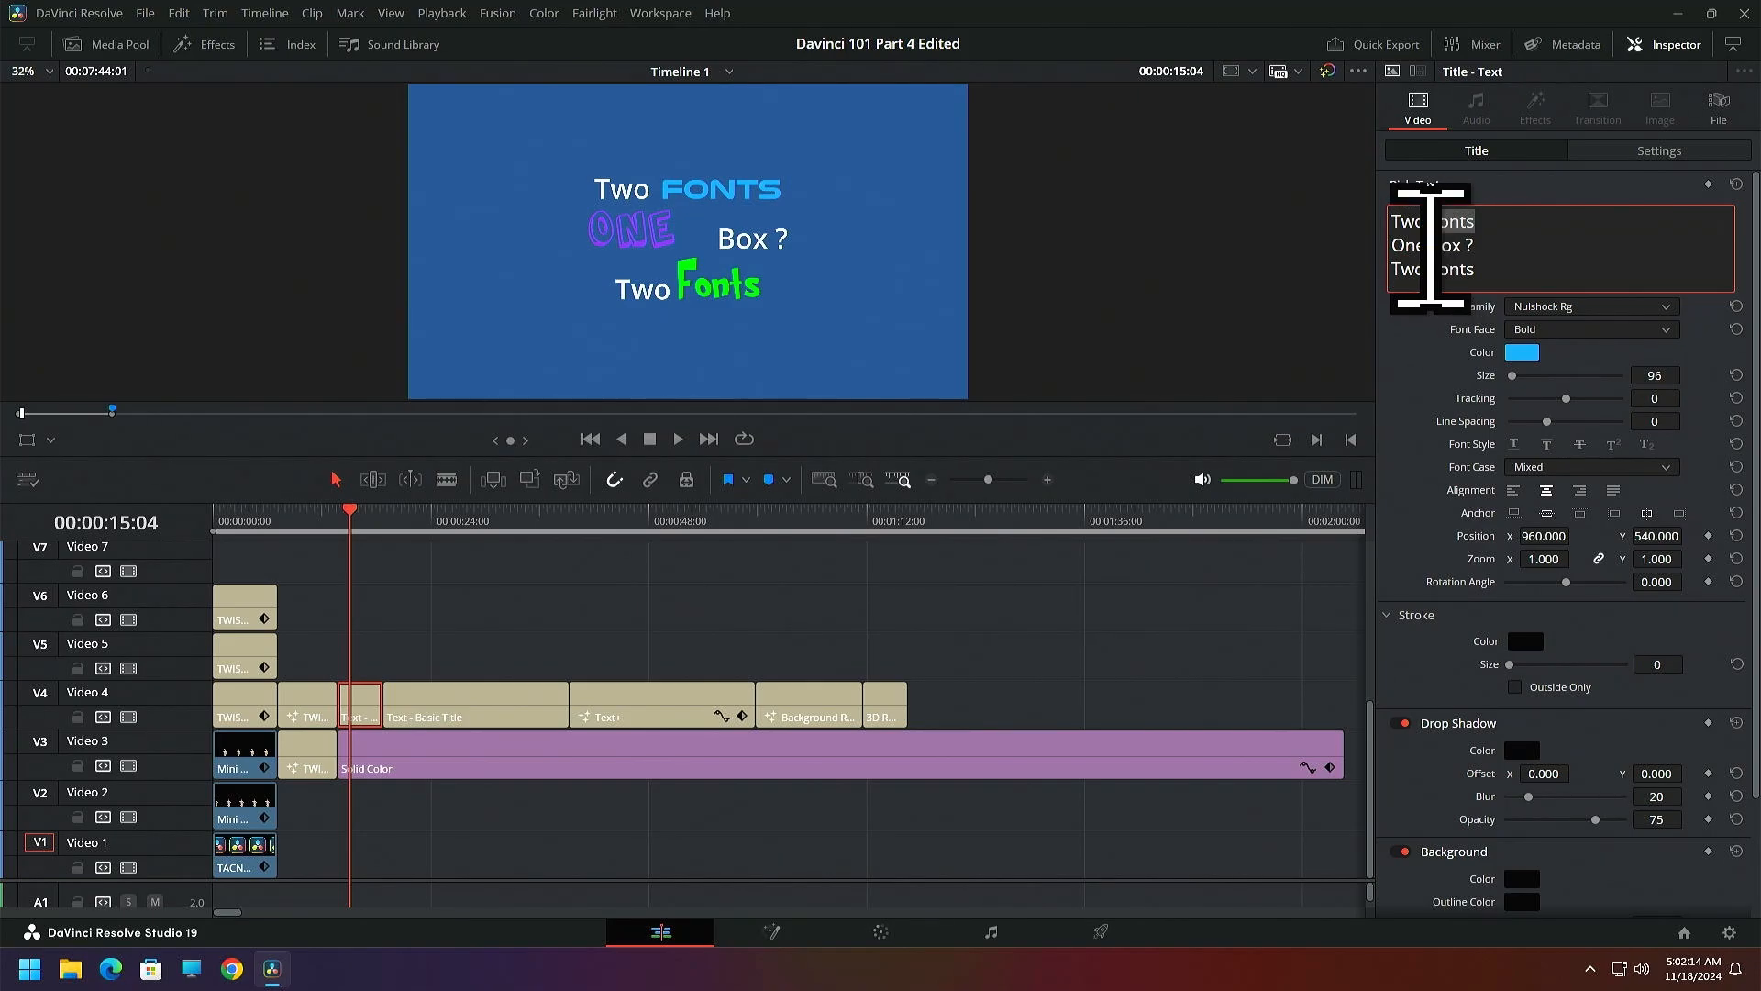
Review the individual styling of "One" in the second line and "Fonts" in the third line
{"action": "left_click_drag", "start_coordinate": [1431, 246], "coordinate": [1383, 245]}
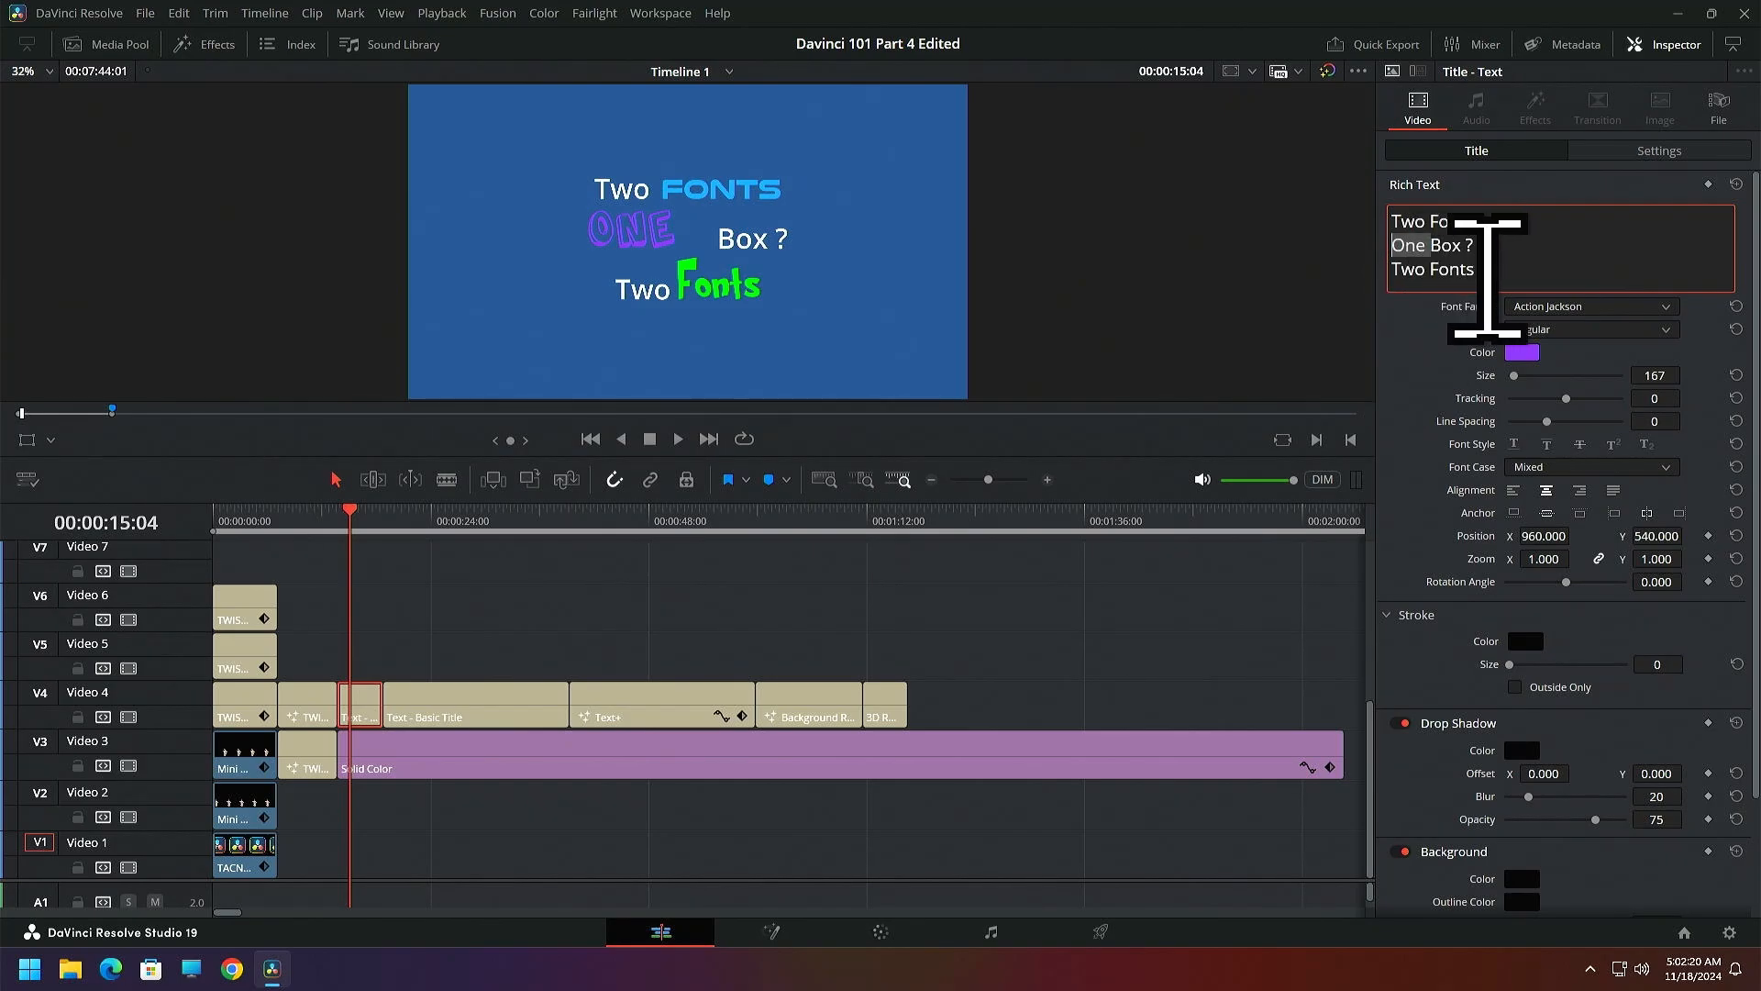
{"action": "left_click_drag", "start_coordinate": [1487, 275], "coordinate": [1447, 275]}
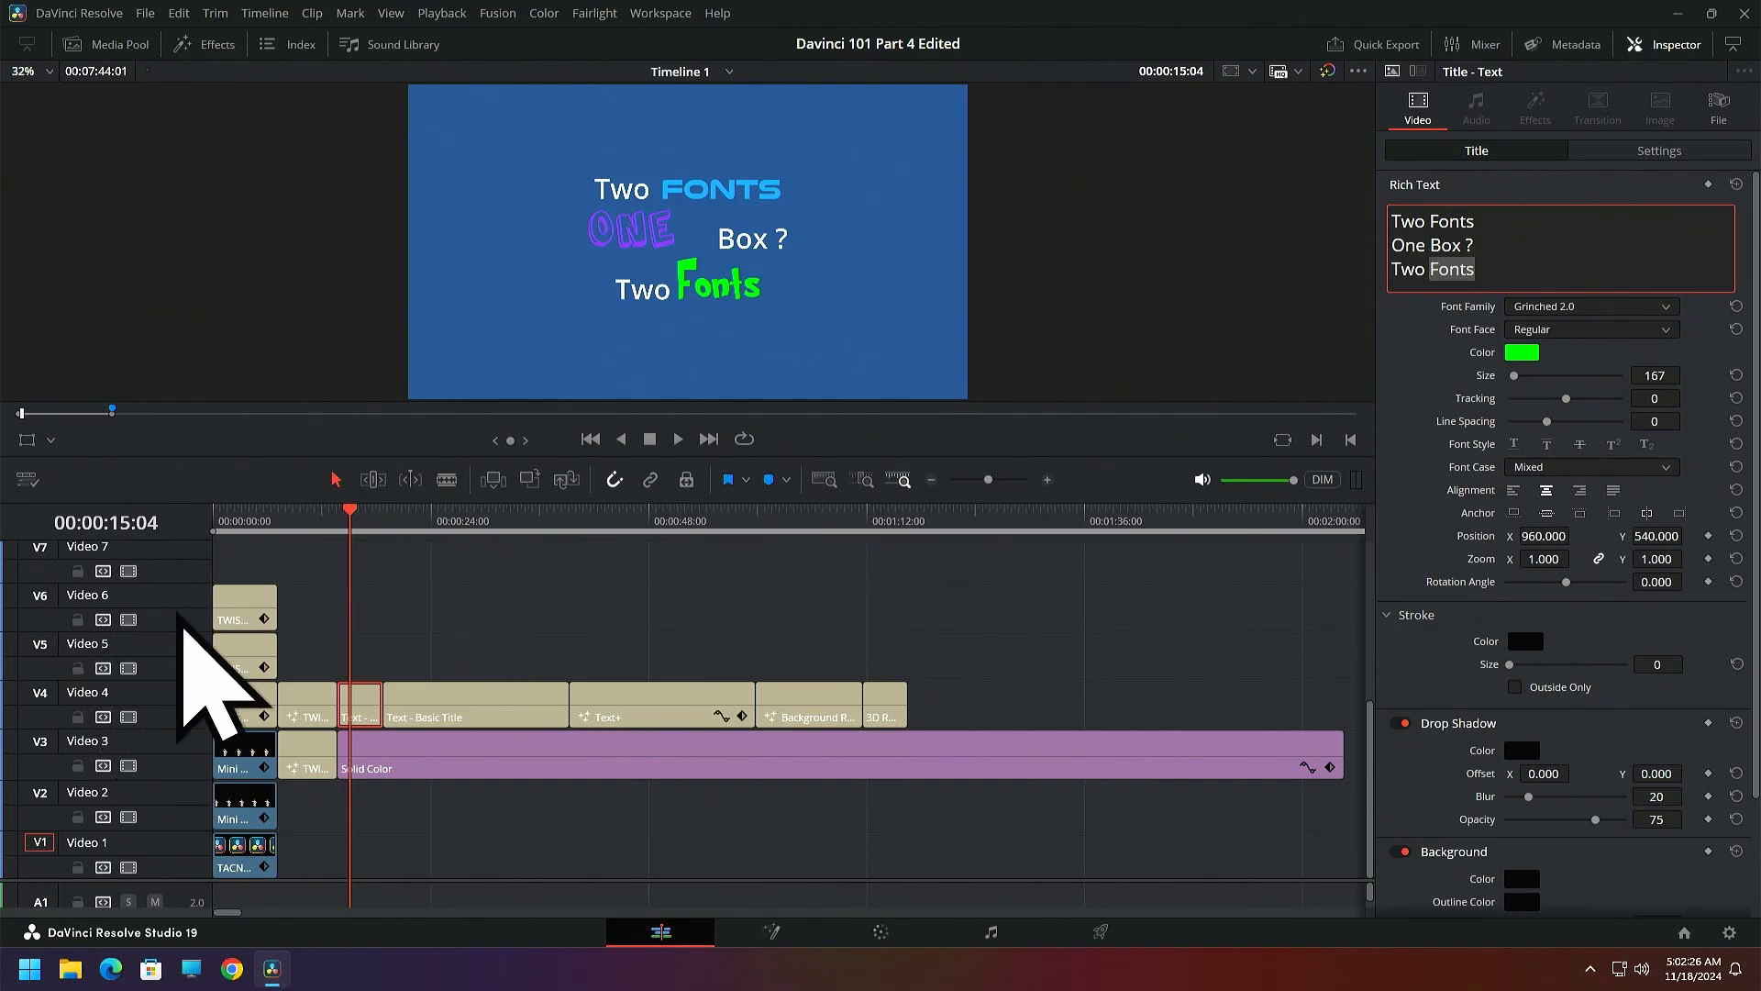
Add a new Text title on Video 5 directly above the short Text clip, with the playhead at 00:00:13:23
{"action": "left_click_drag", "start_coordinate": [349, 527], "coordinate": [339, 526]}
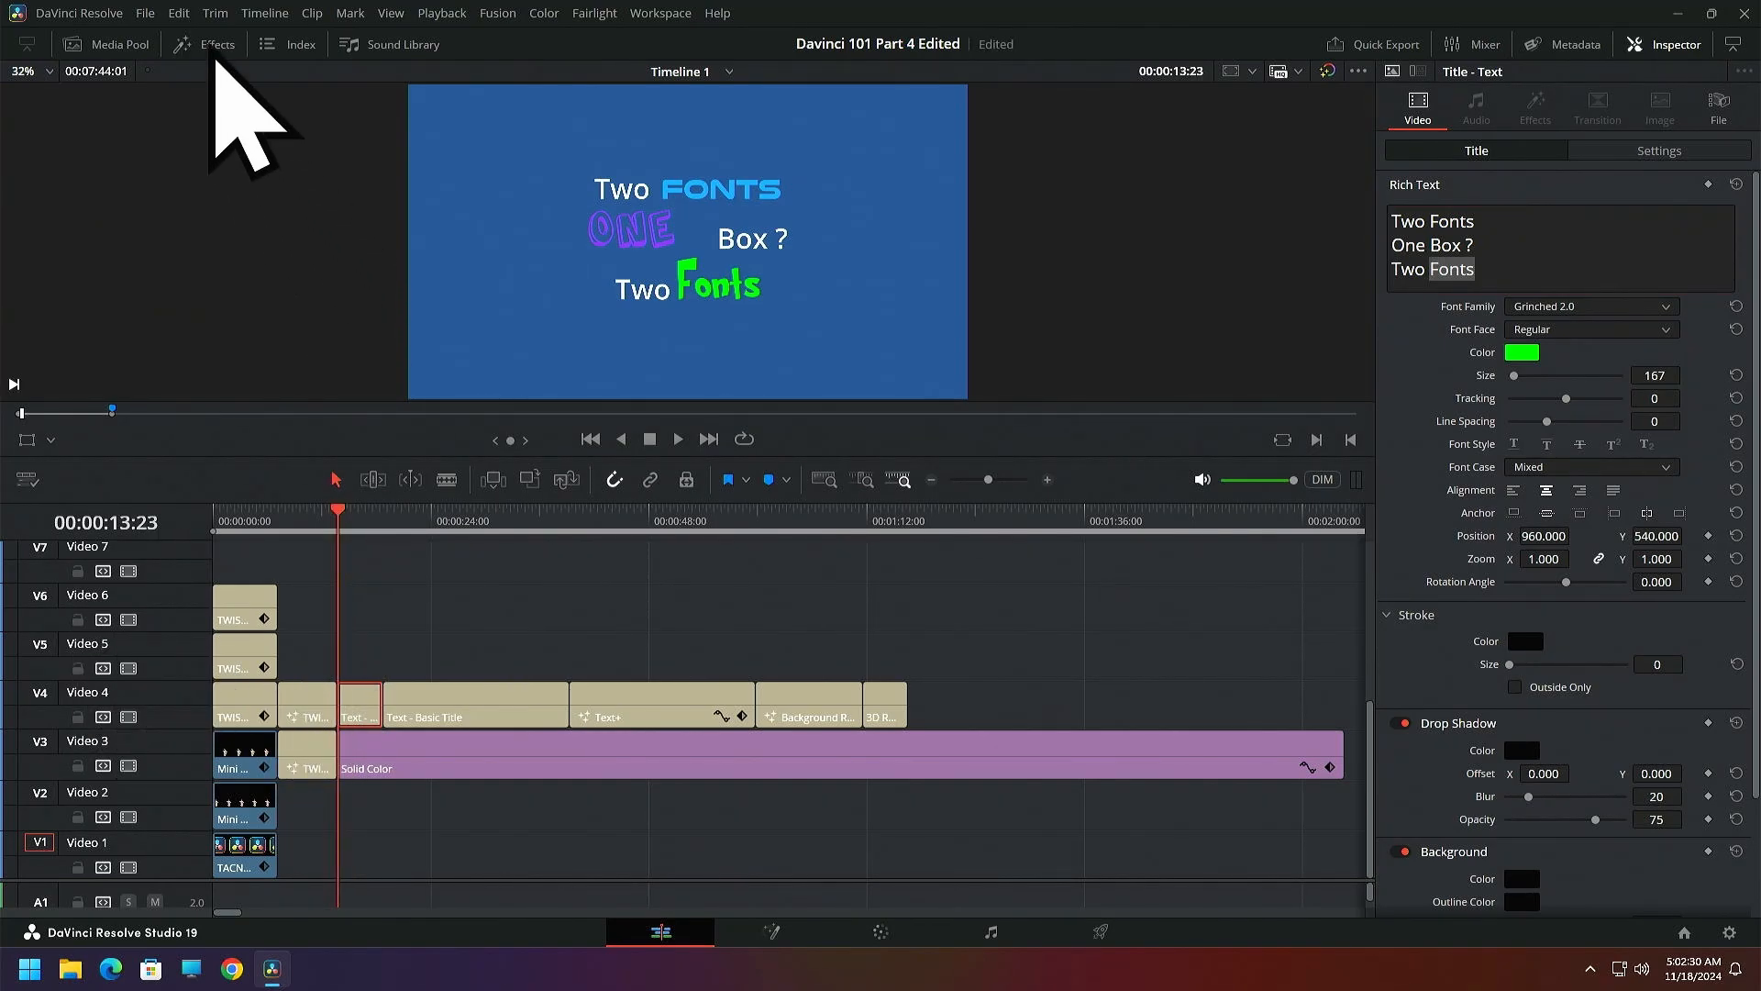
{"action": "left_click", "coordinate": [212, 46]}
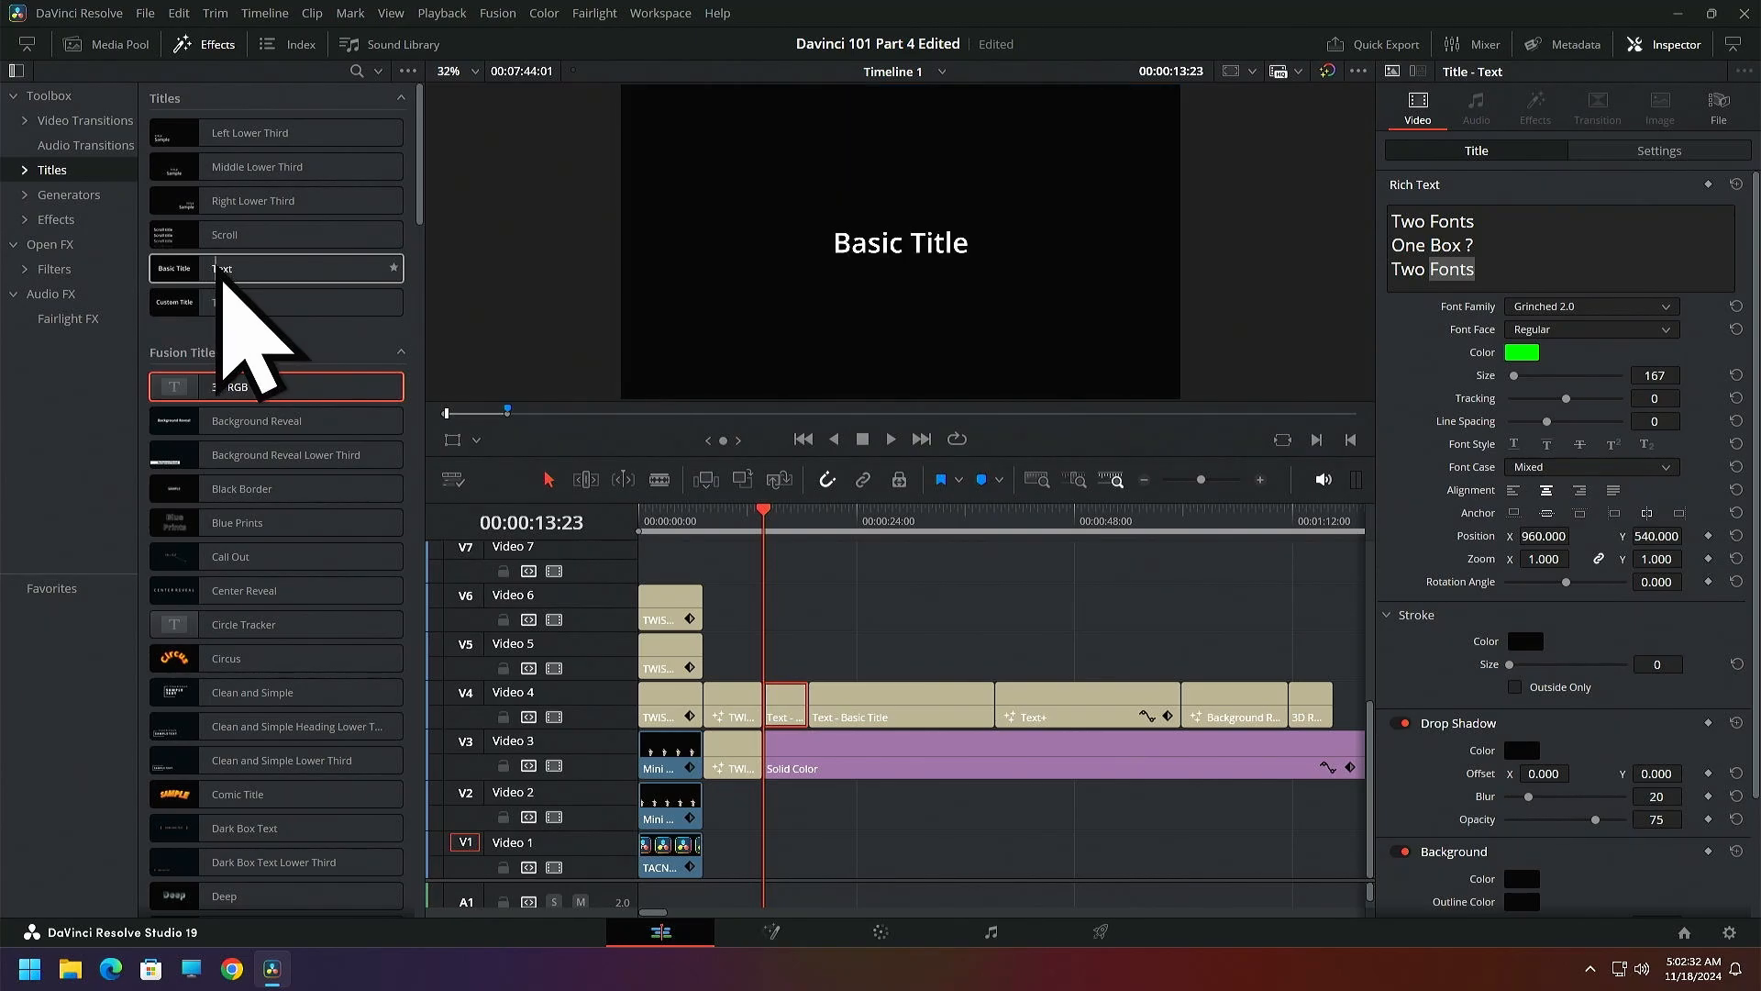
{"action": "left_click_drag", "start_coordinate": [223, 278], "coordinate": [777, 648]}
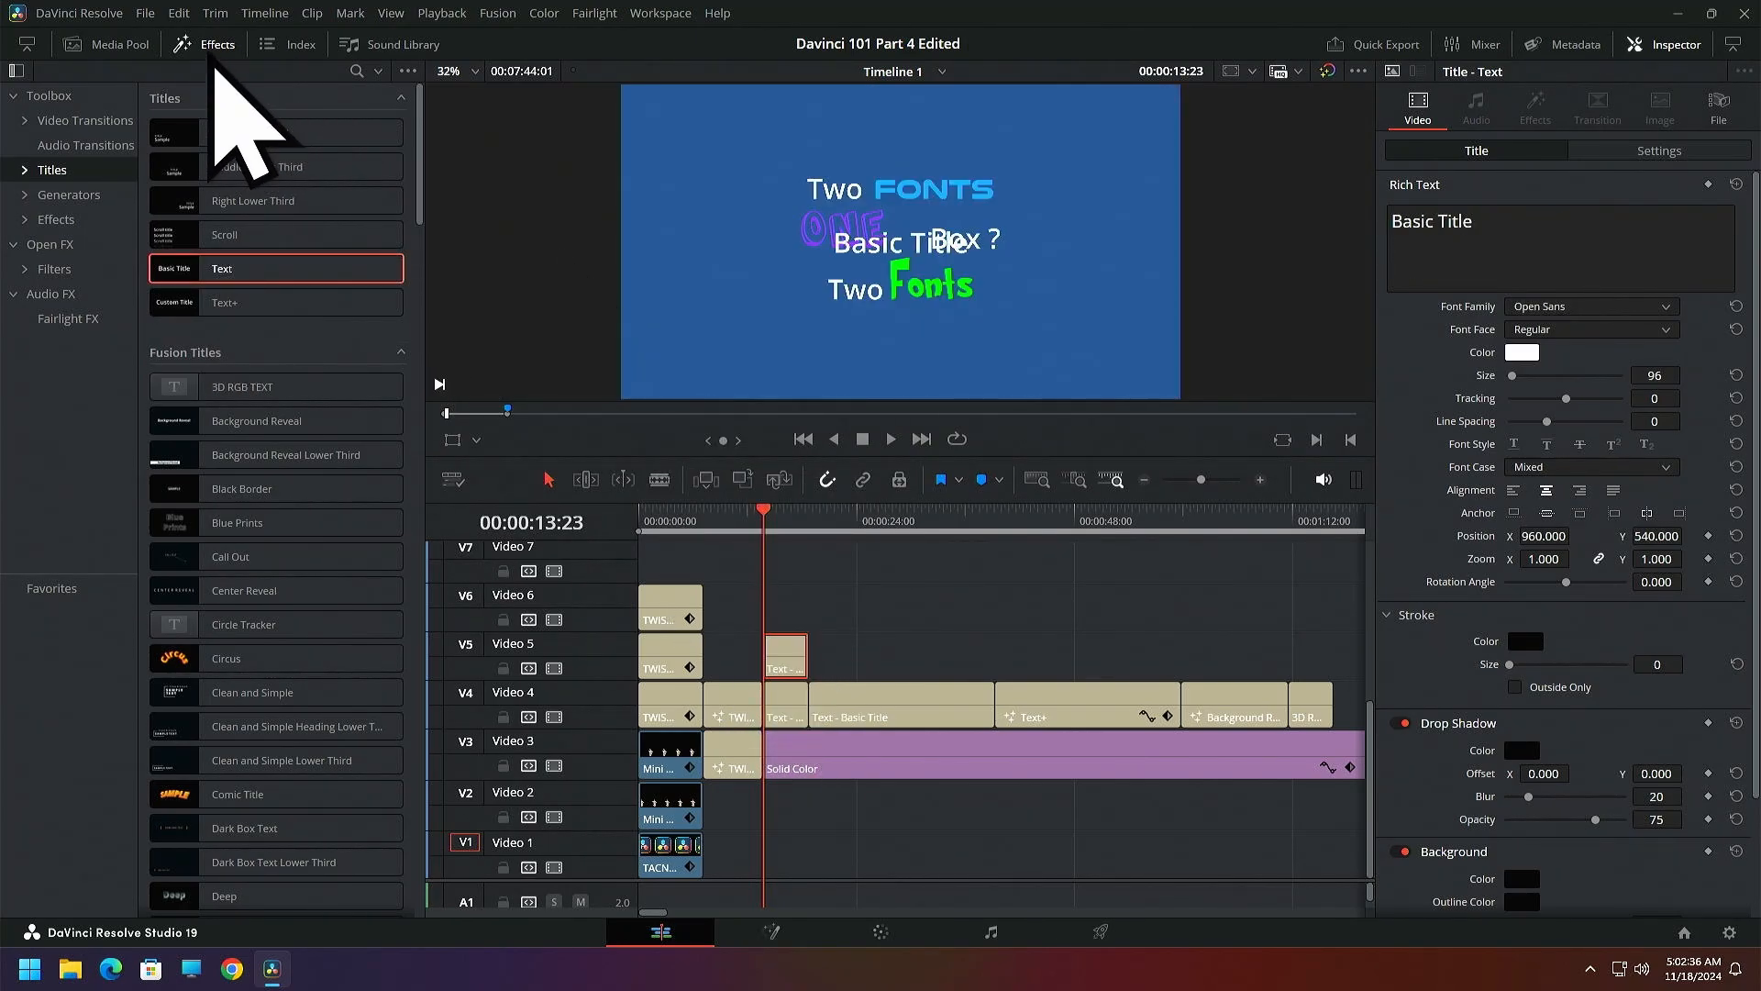
{"action": "left_click", "coordinate": [208, 44]}
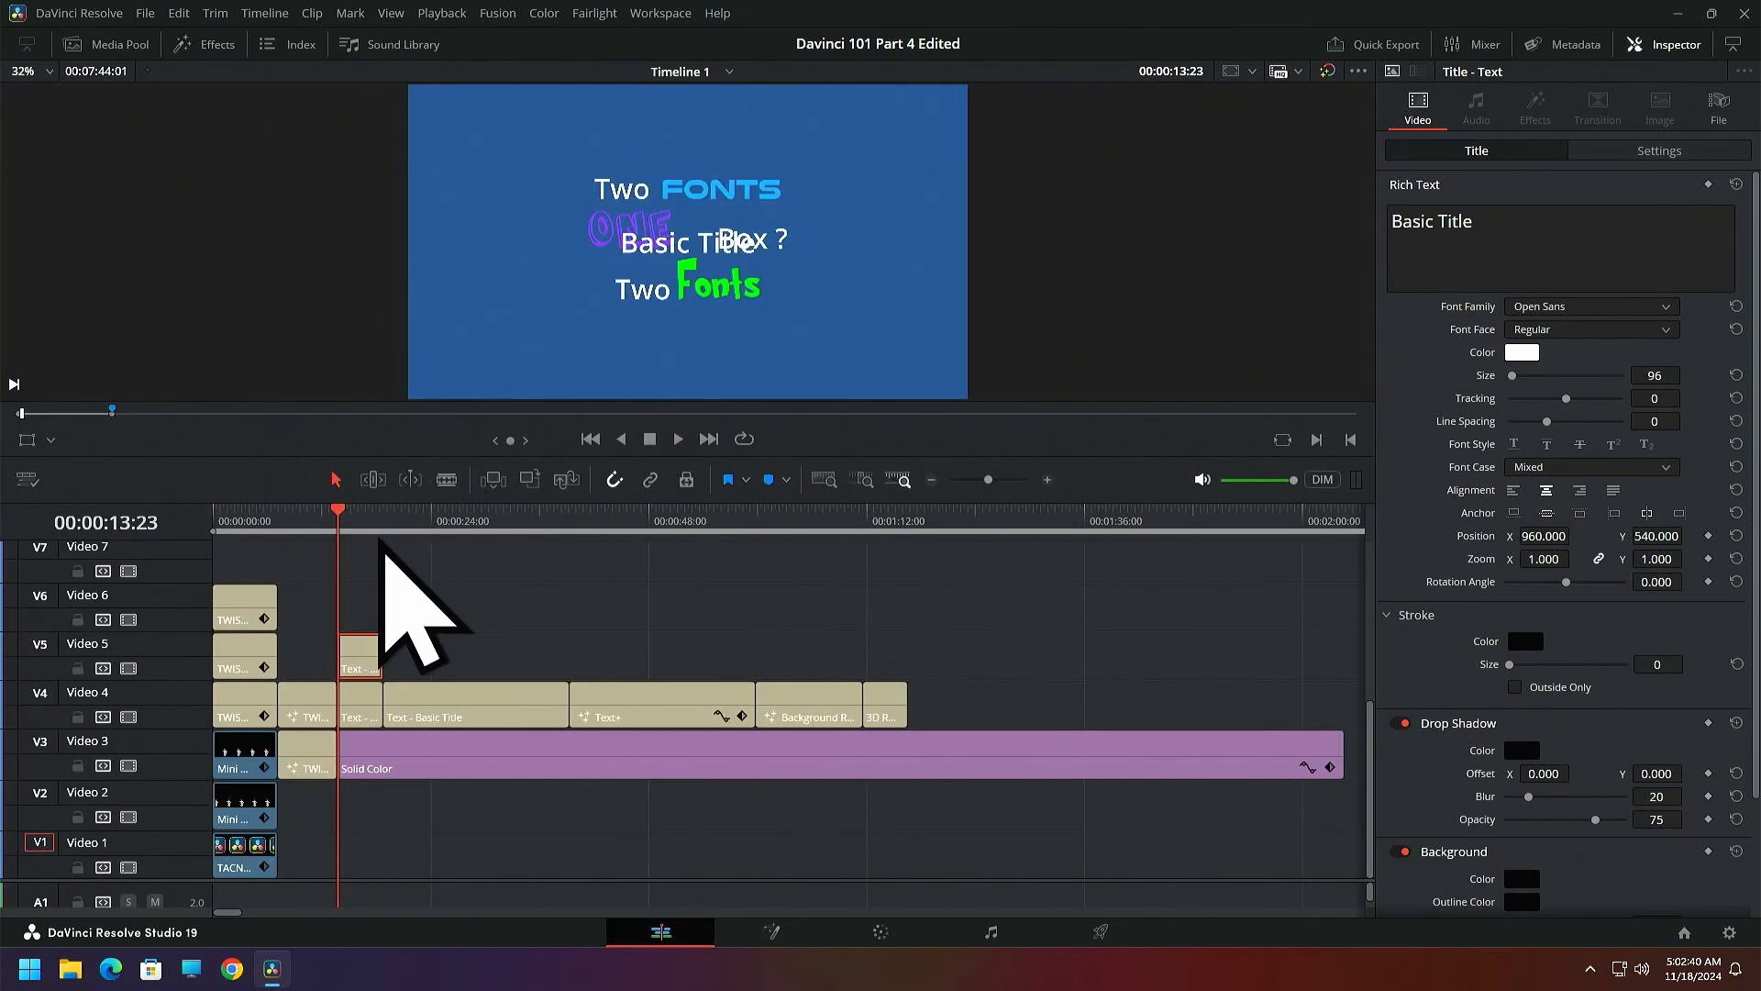
Try repositioning the new Basic Title text in the viewer so it sits just below the third line
{"action": "left_click", "coordinate": [26, 440]}
{"action": "left_click_drag", "start_coordinate": [615, 303], "coordinate": [622, 341]}
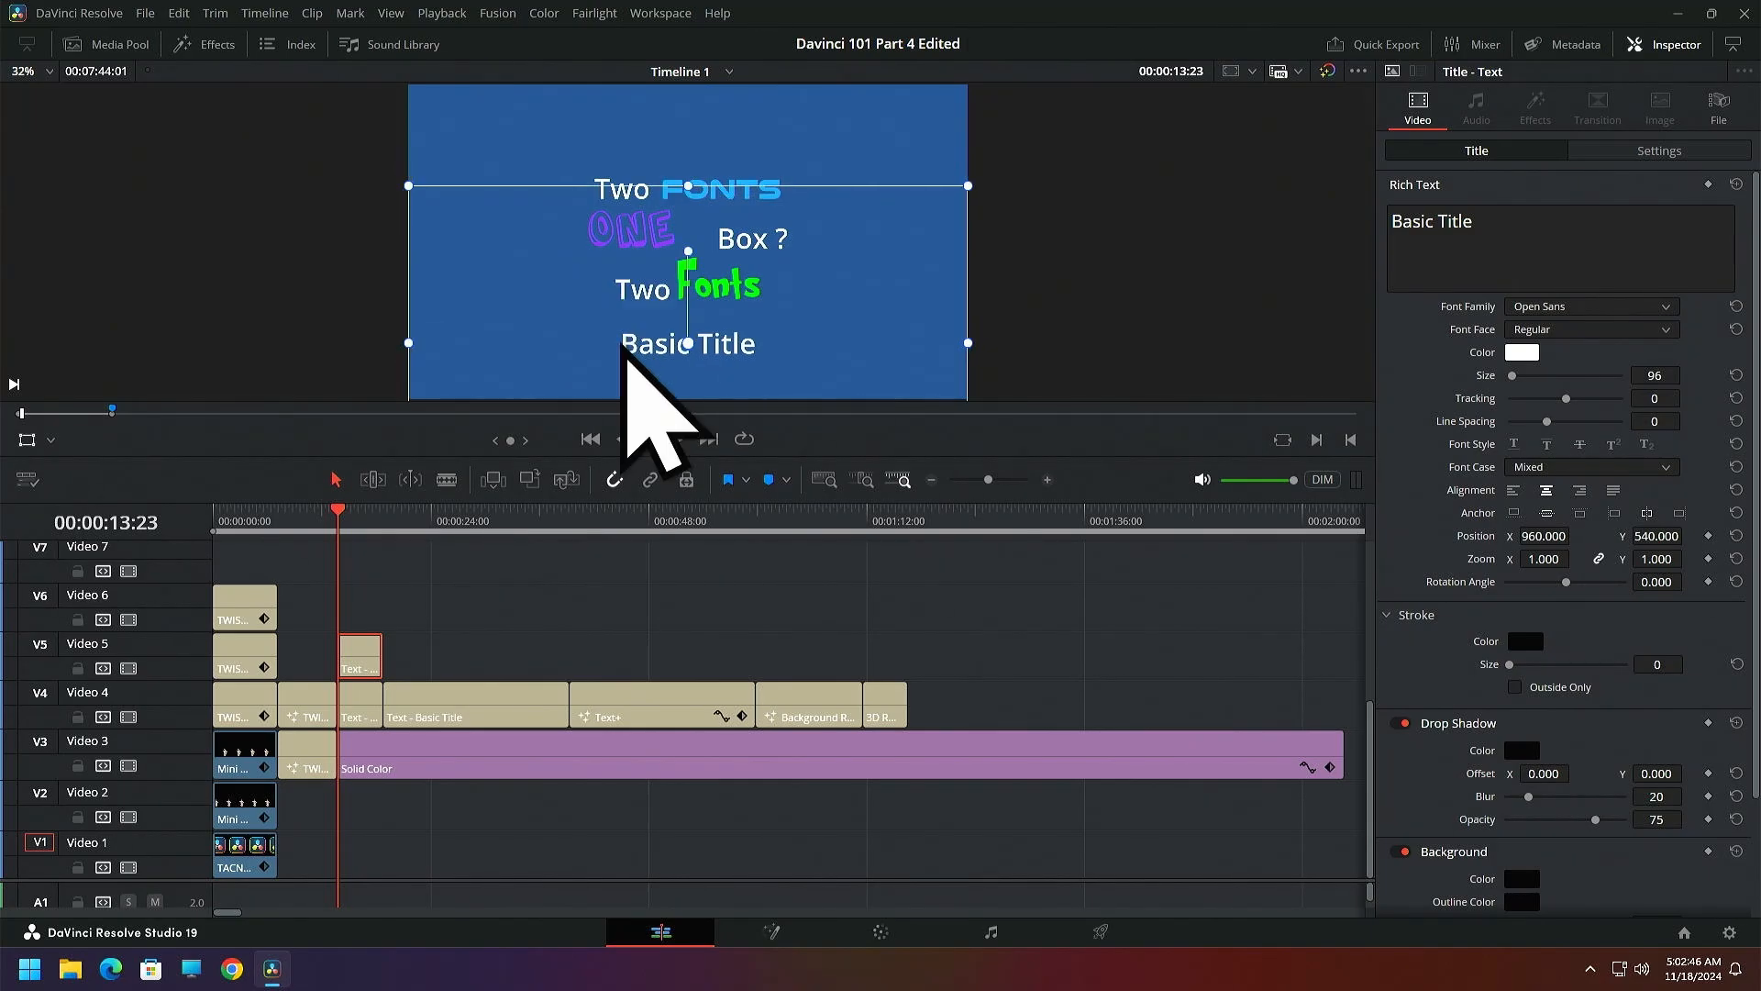
{"action": "left_click_drag", "start_coordinate": [623, 347], "coordinate": [620, 340]}
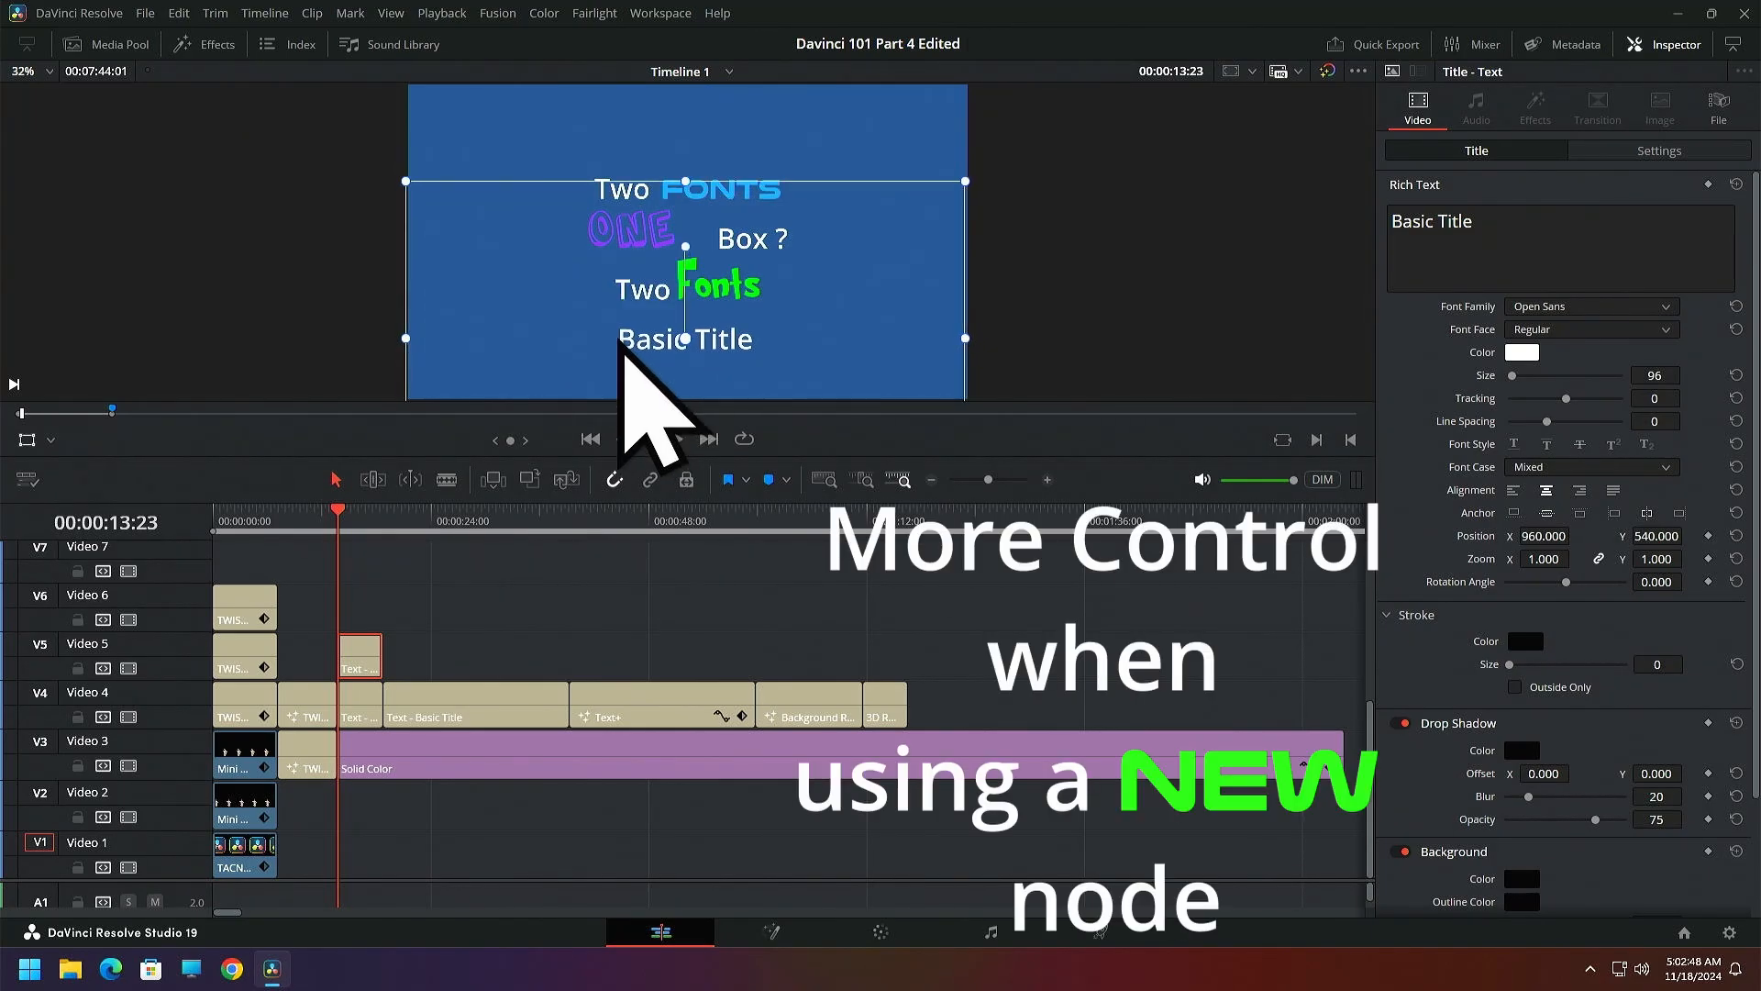
{"action": "left_click", "coordinate": [26, 441]}
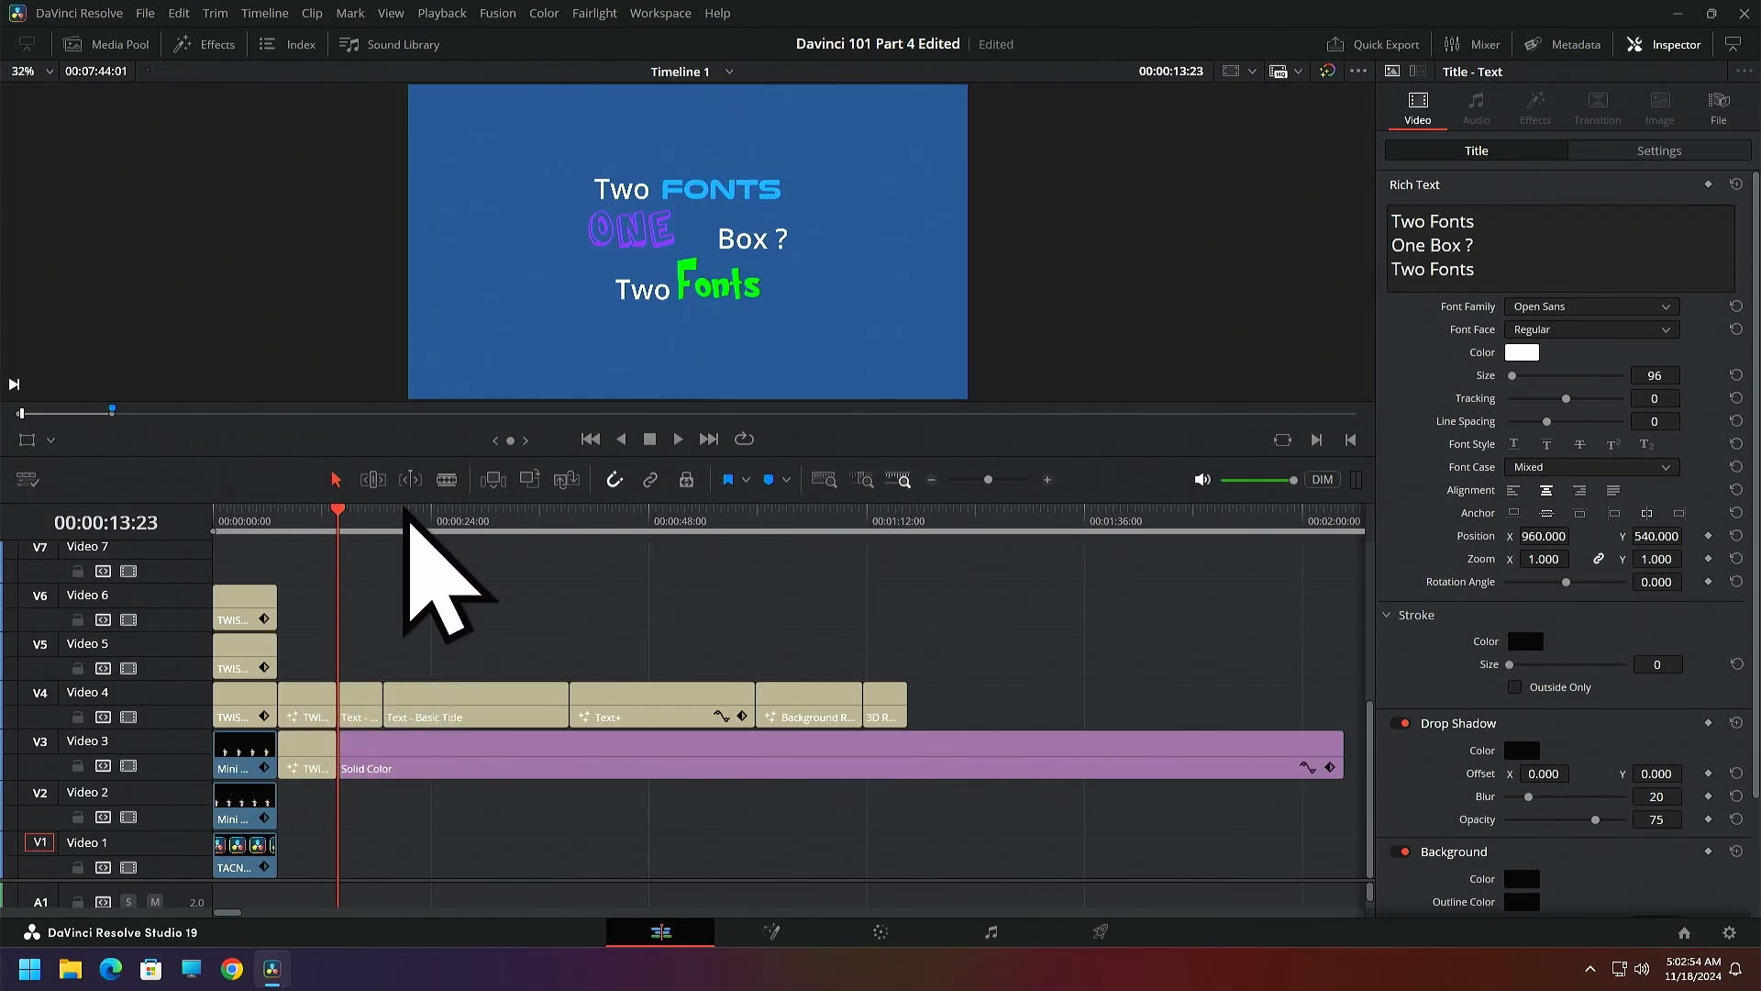
Select the Text - Basic Title clip at 00:00:20:27 and examine its title styling and transform settings
{"action": "left_click", "coordinate": [404, 518]}
{"action": "left_click", "coordinate": [462, 702]}
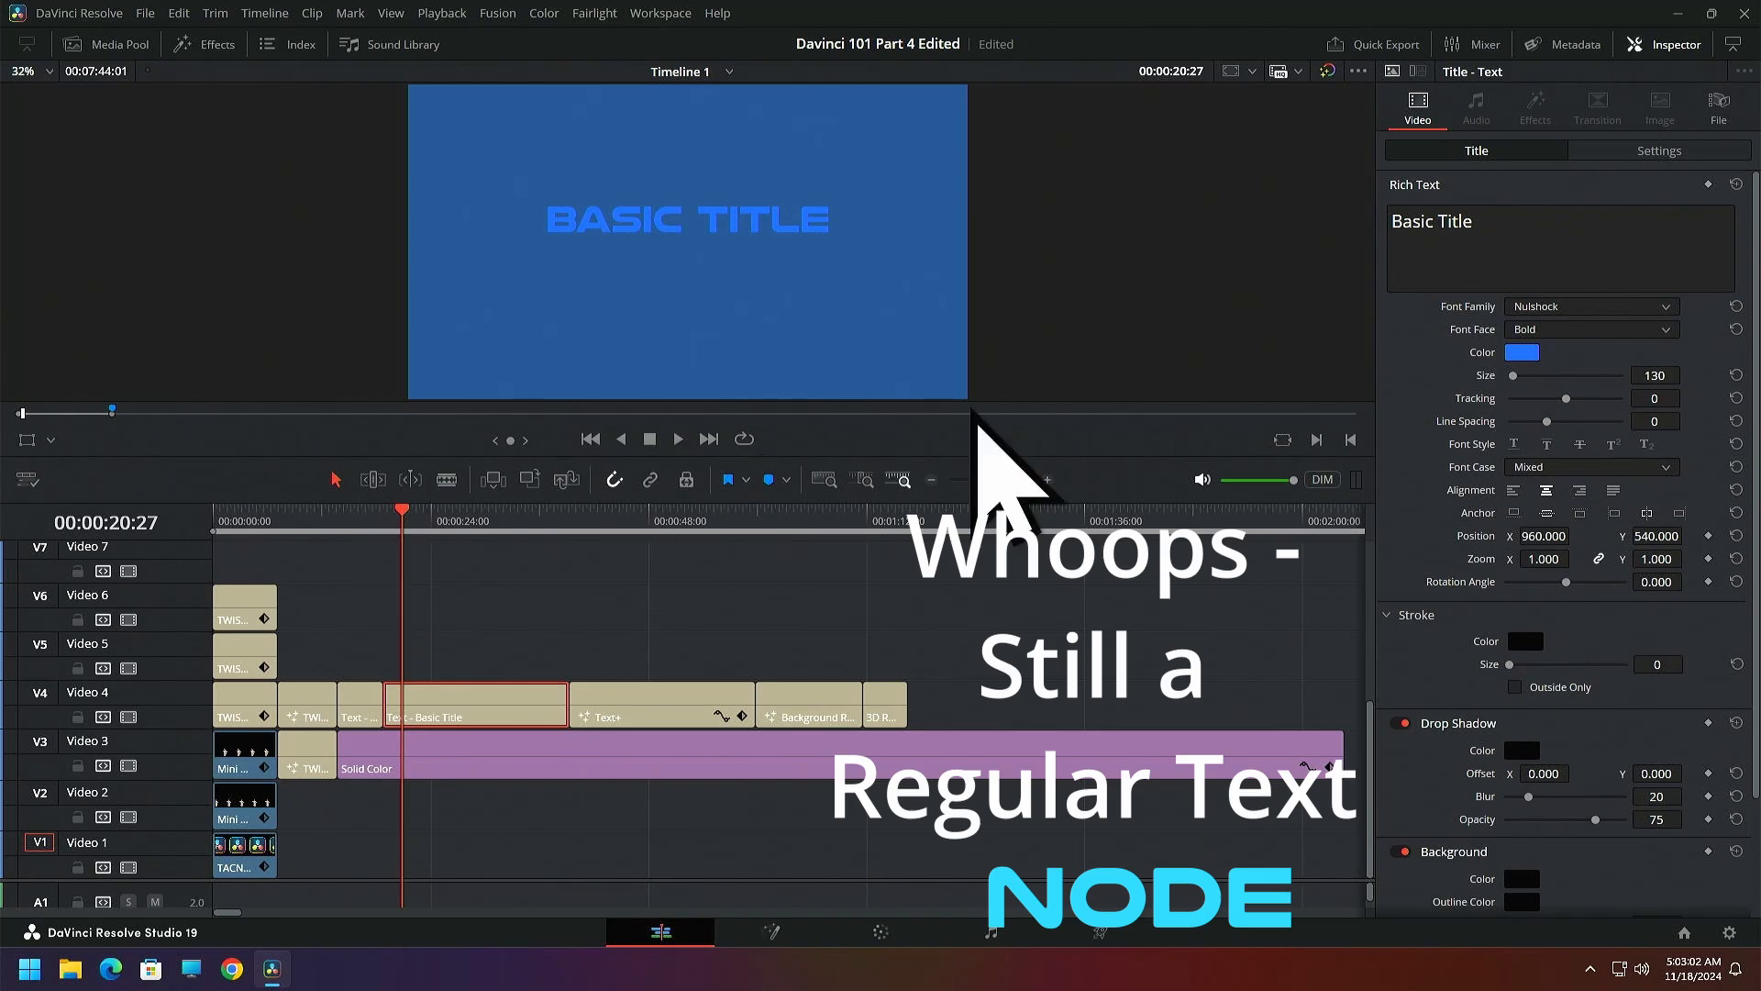
{"action": "left_click", "coordinate": [1627, 150]}
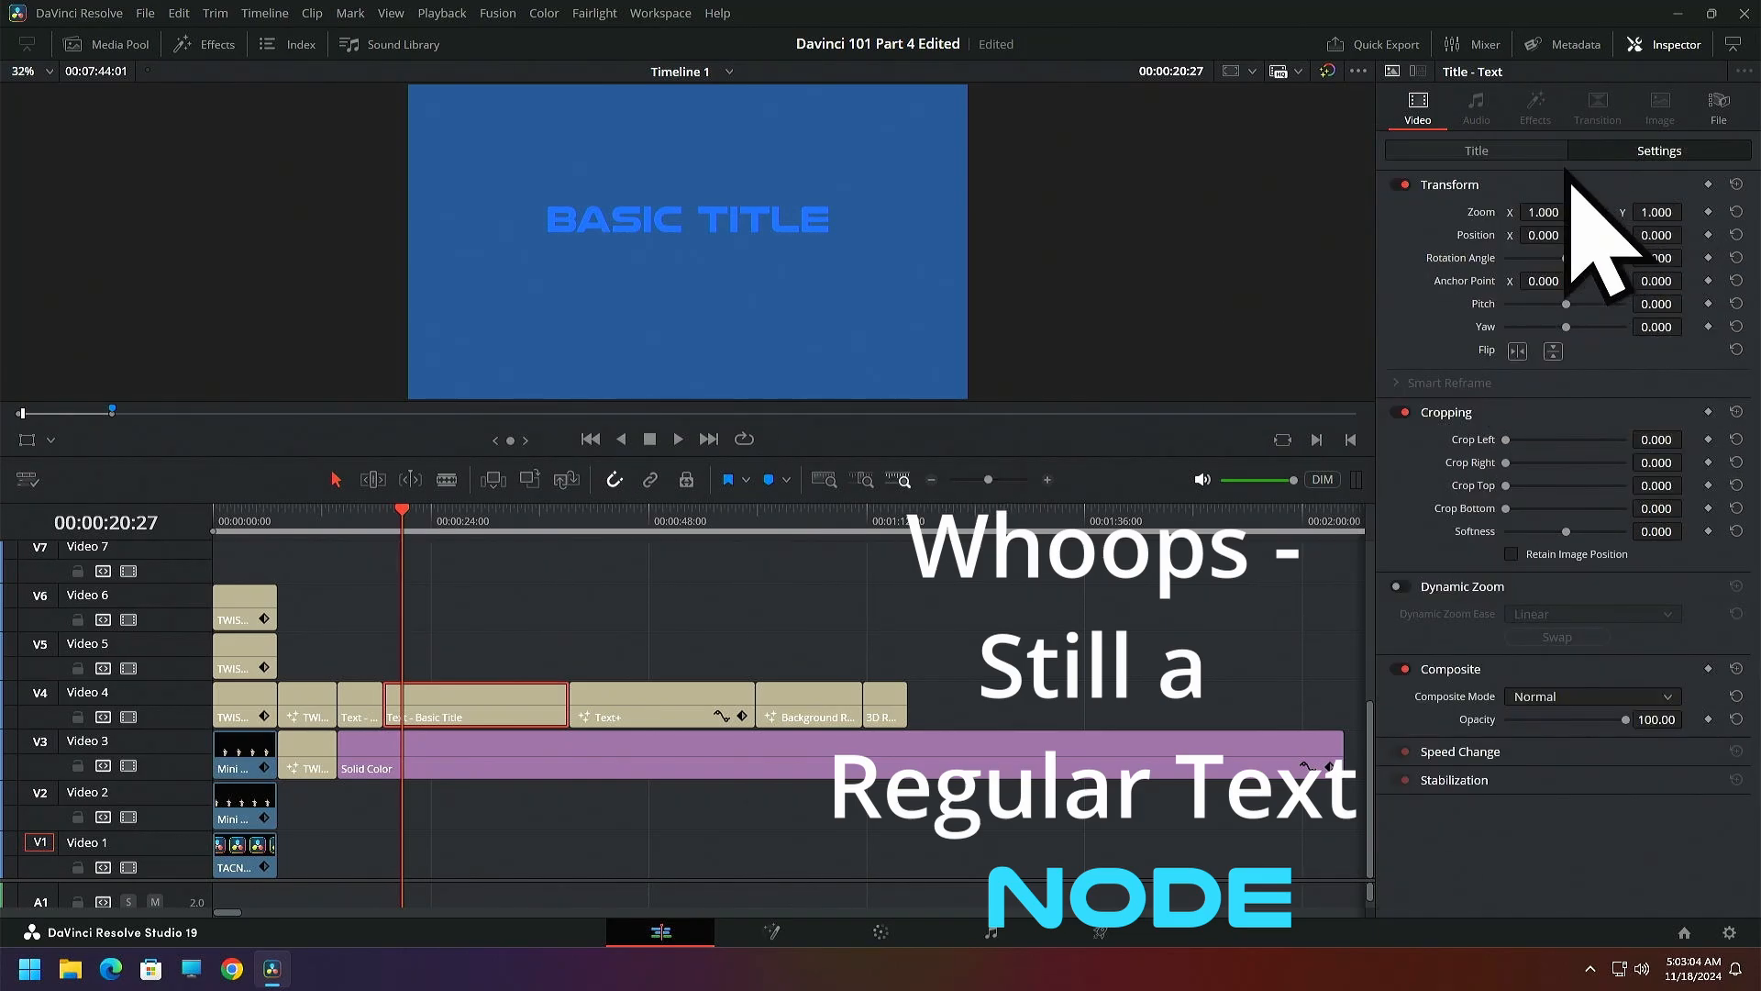
{"action": "left_click", "coordinate": [1523, 150]}
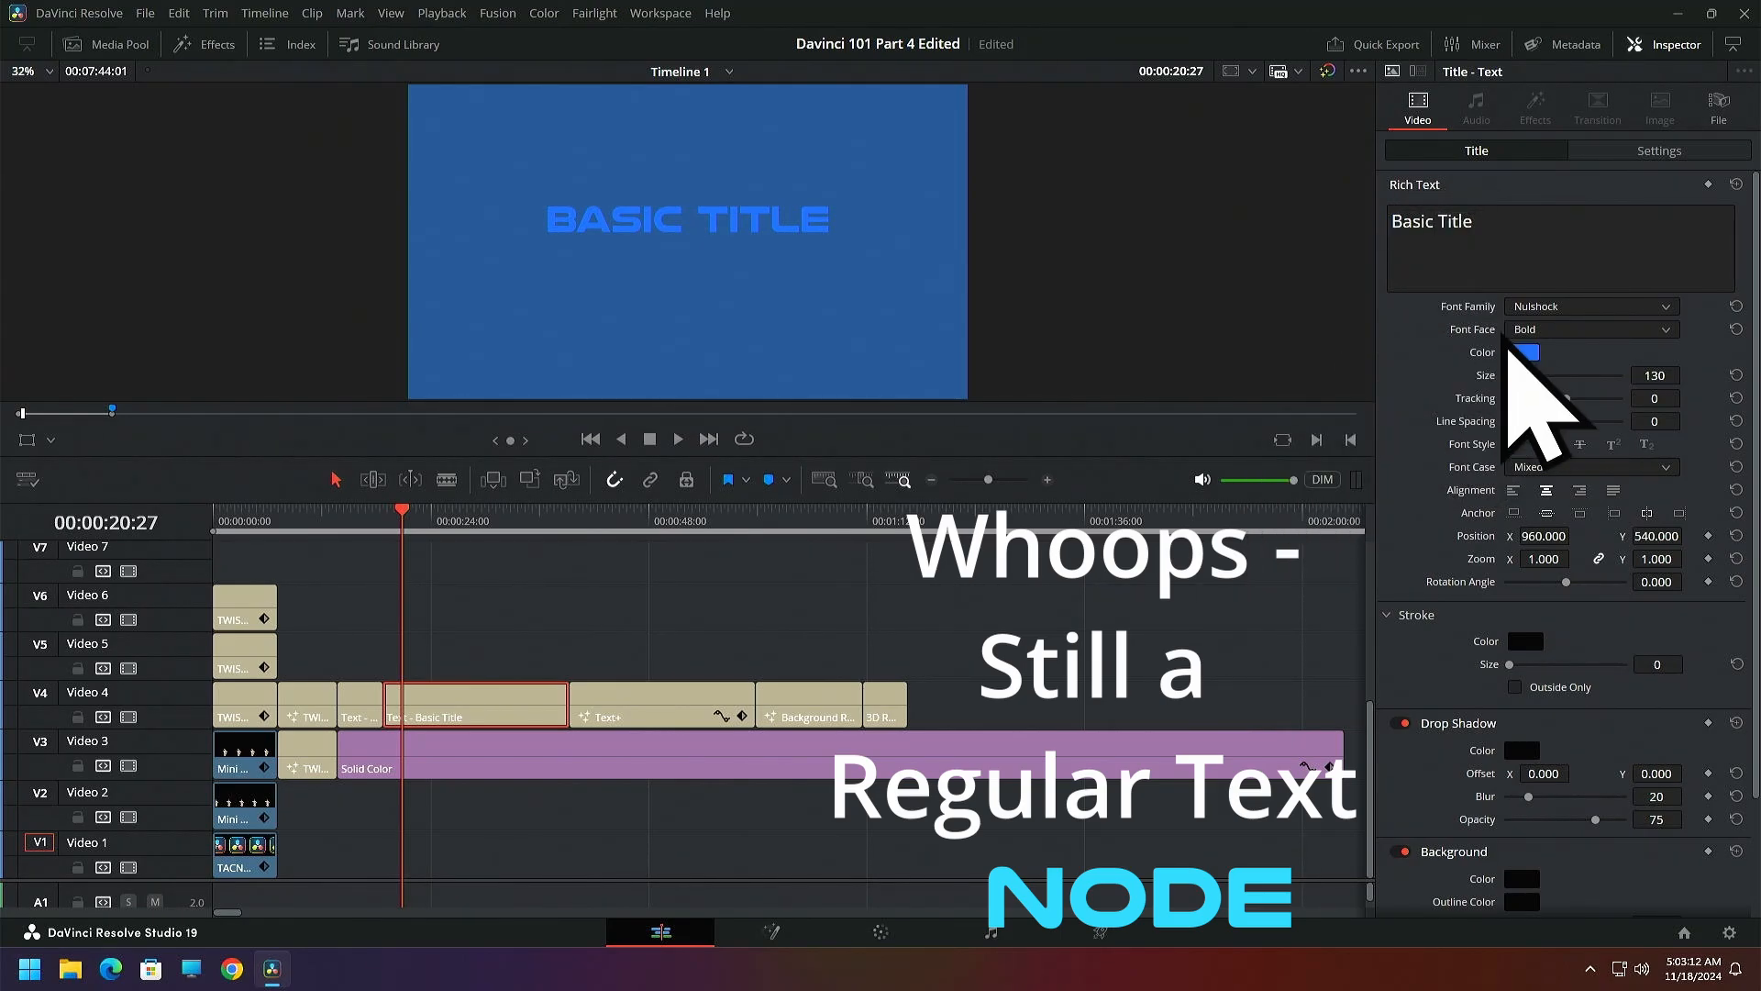
{"action": "left_click", "coordinate": [1626, 154]}
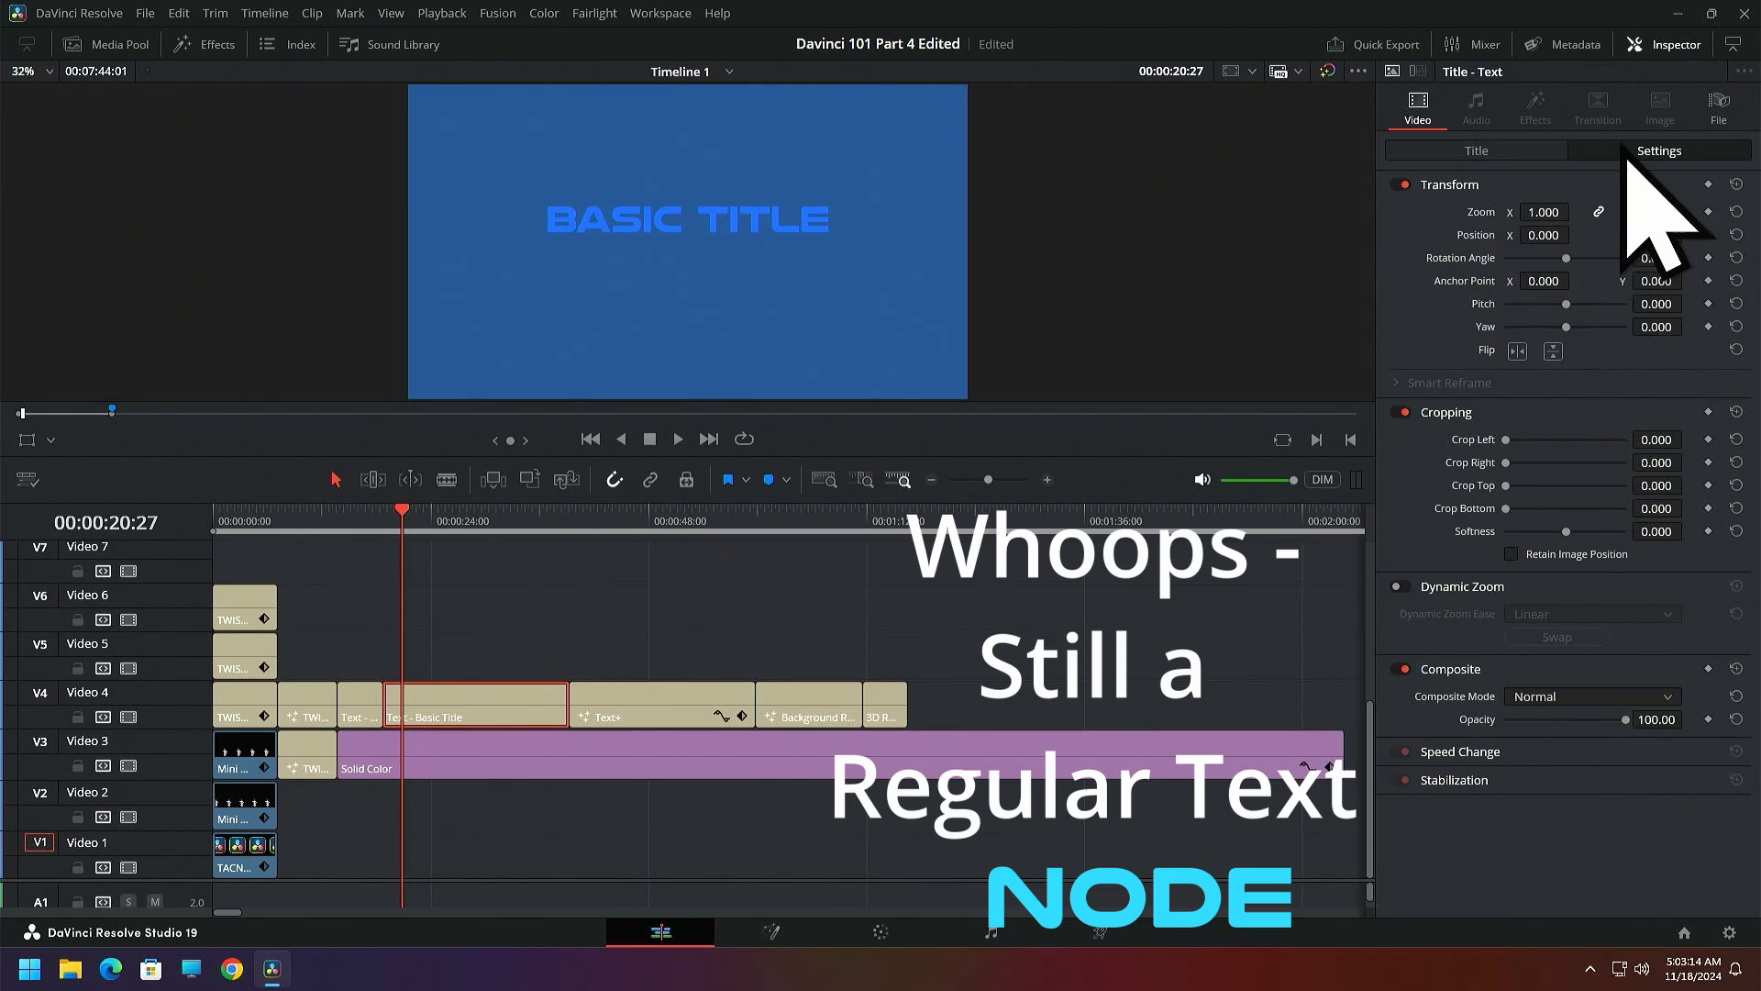
{"action": "left_click", "coordinate": [1528, 156]}
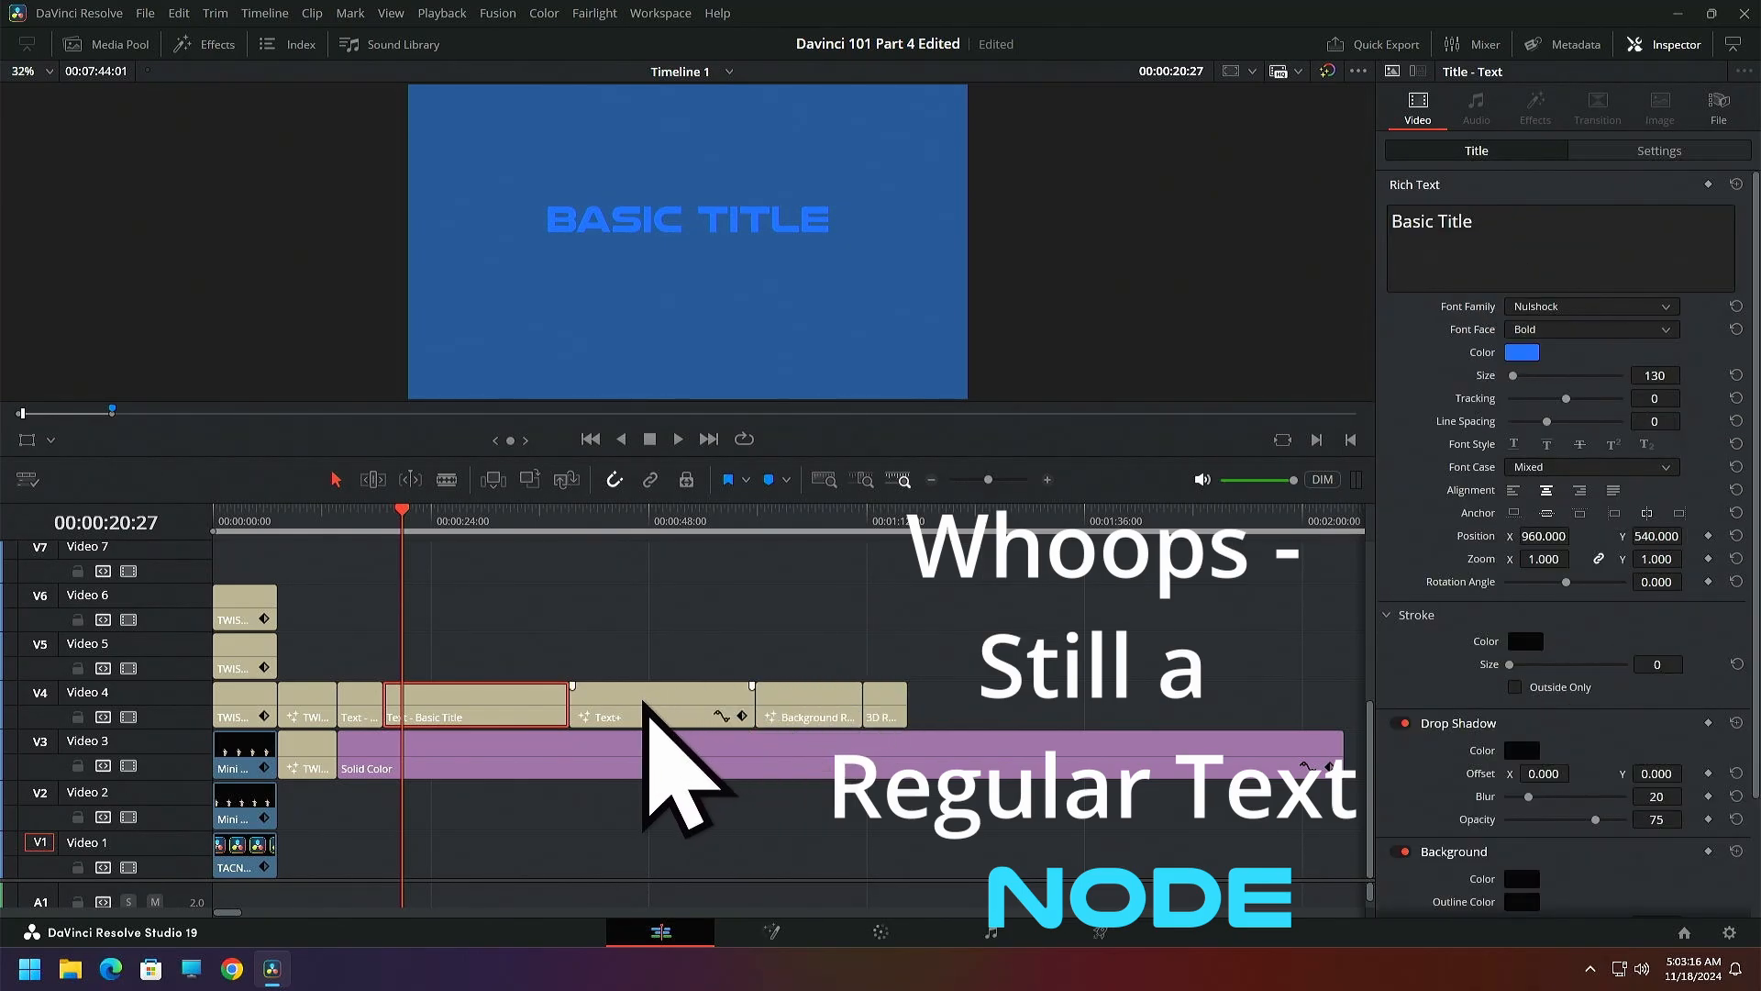
Compare the title properties of the short multi-font Text clip and the Text - Basic Title clip on Video 4
{"action": "left_click_drag", "start_coordinate": [413, 510], "coordinate": [363, 534]}
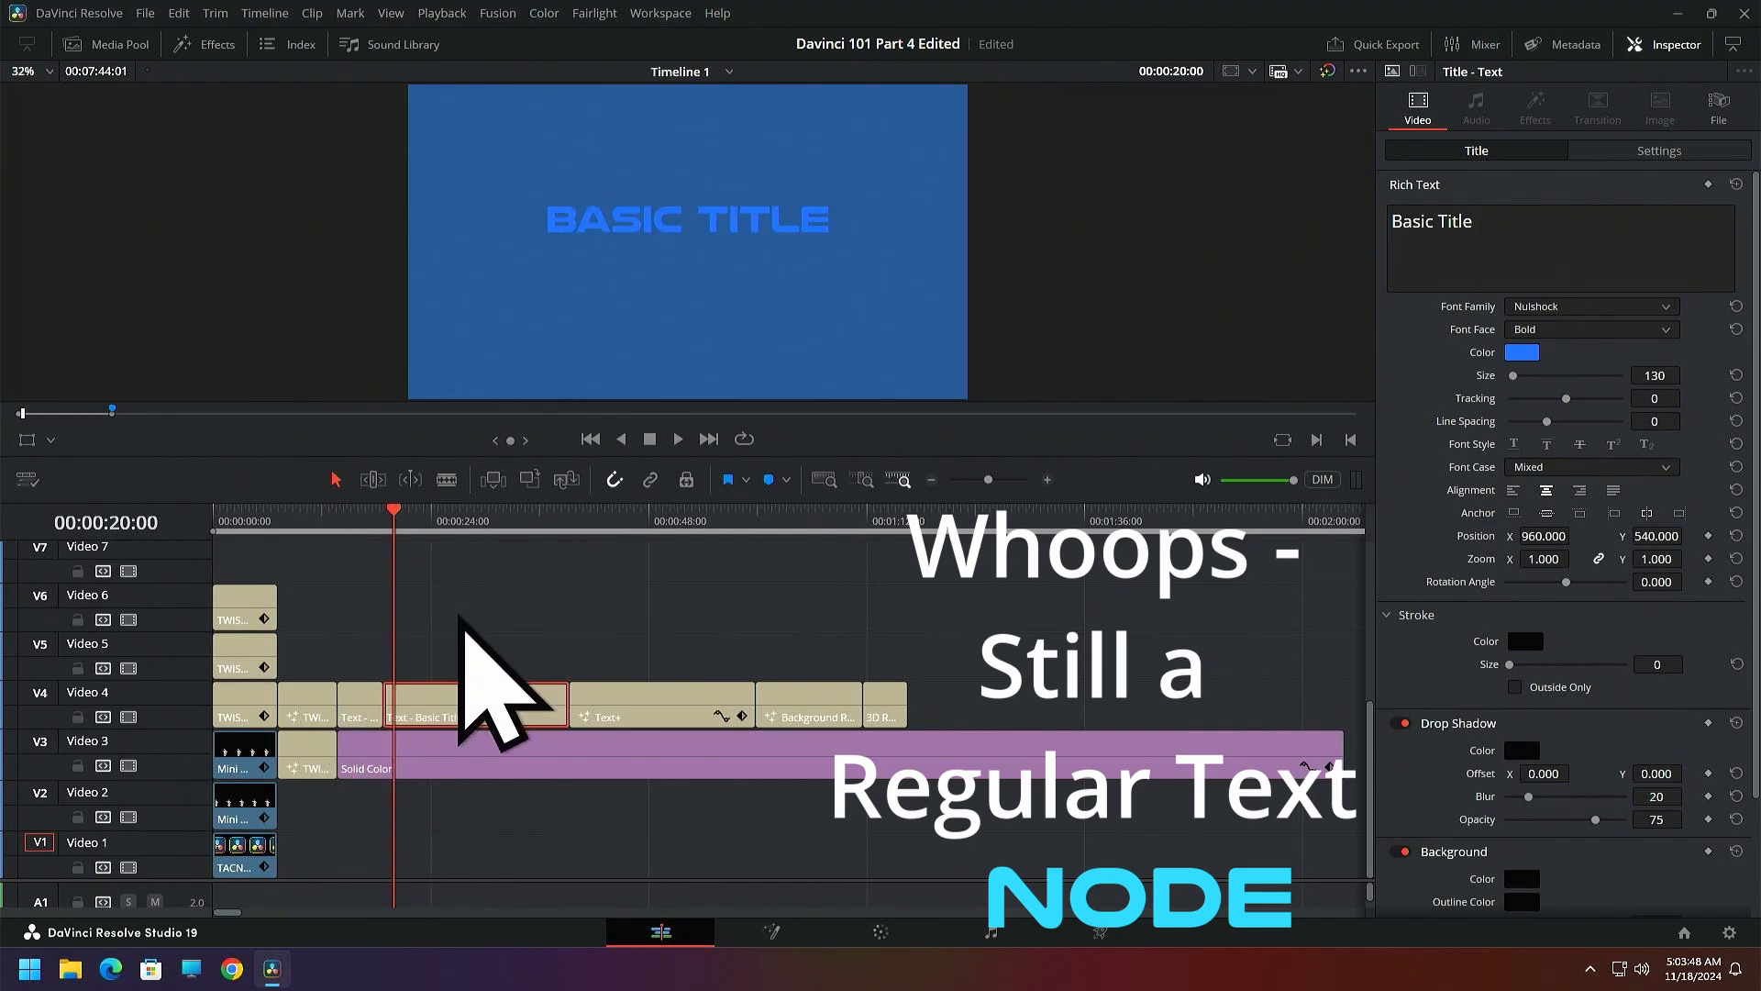
{"action": "left_click", "coordinate": [362, 708]}
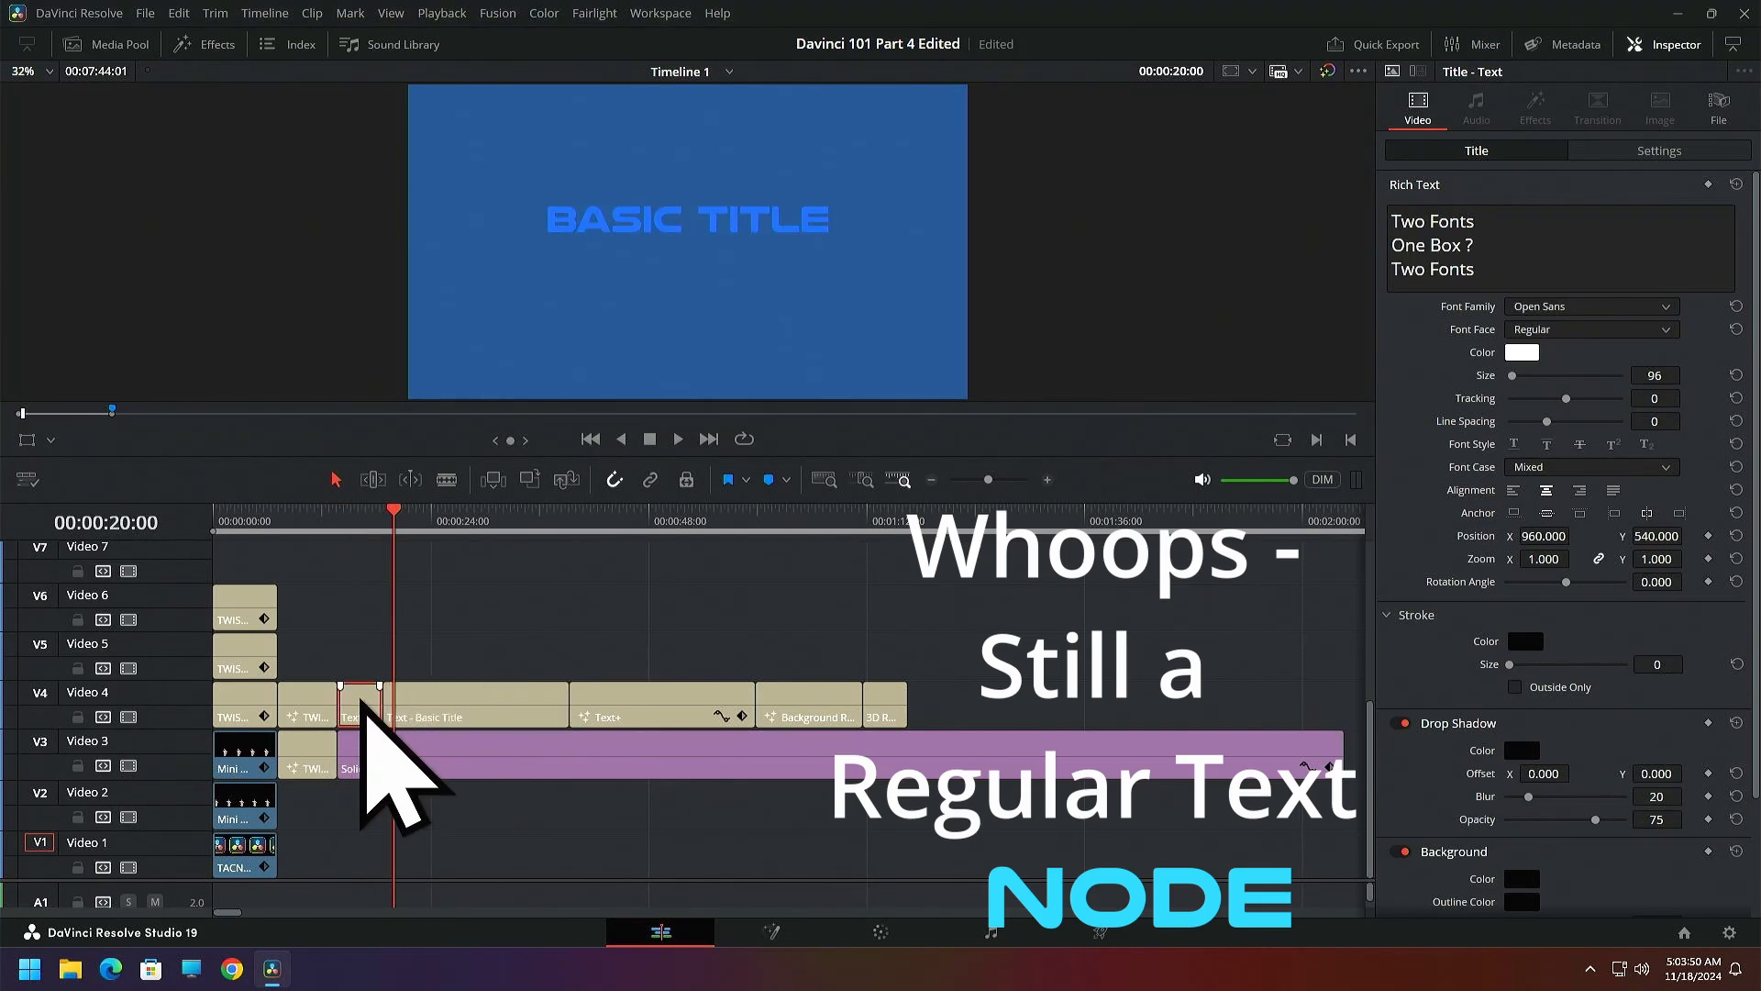
{"action": "left_click", "coordinate": [418, 708]}
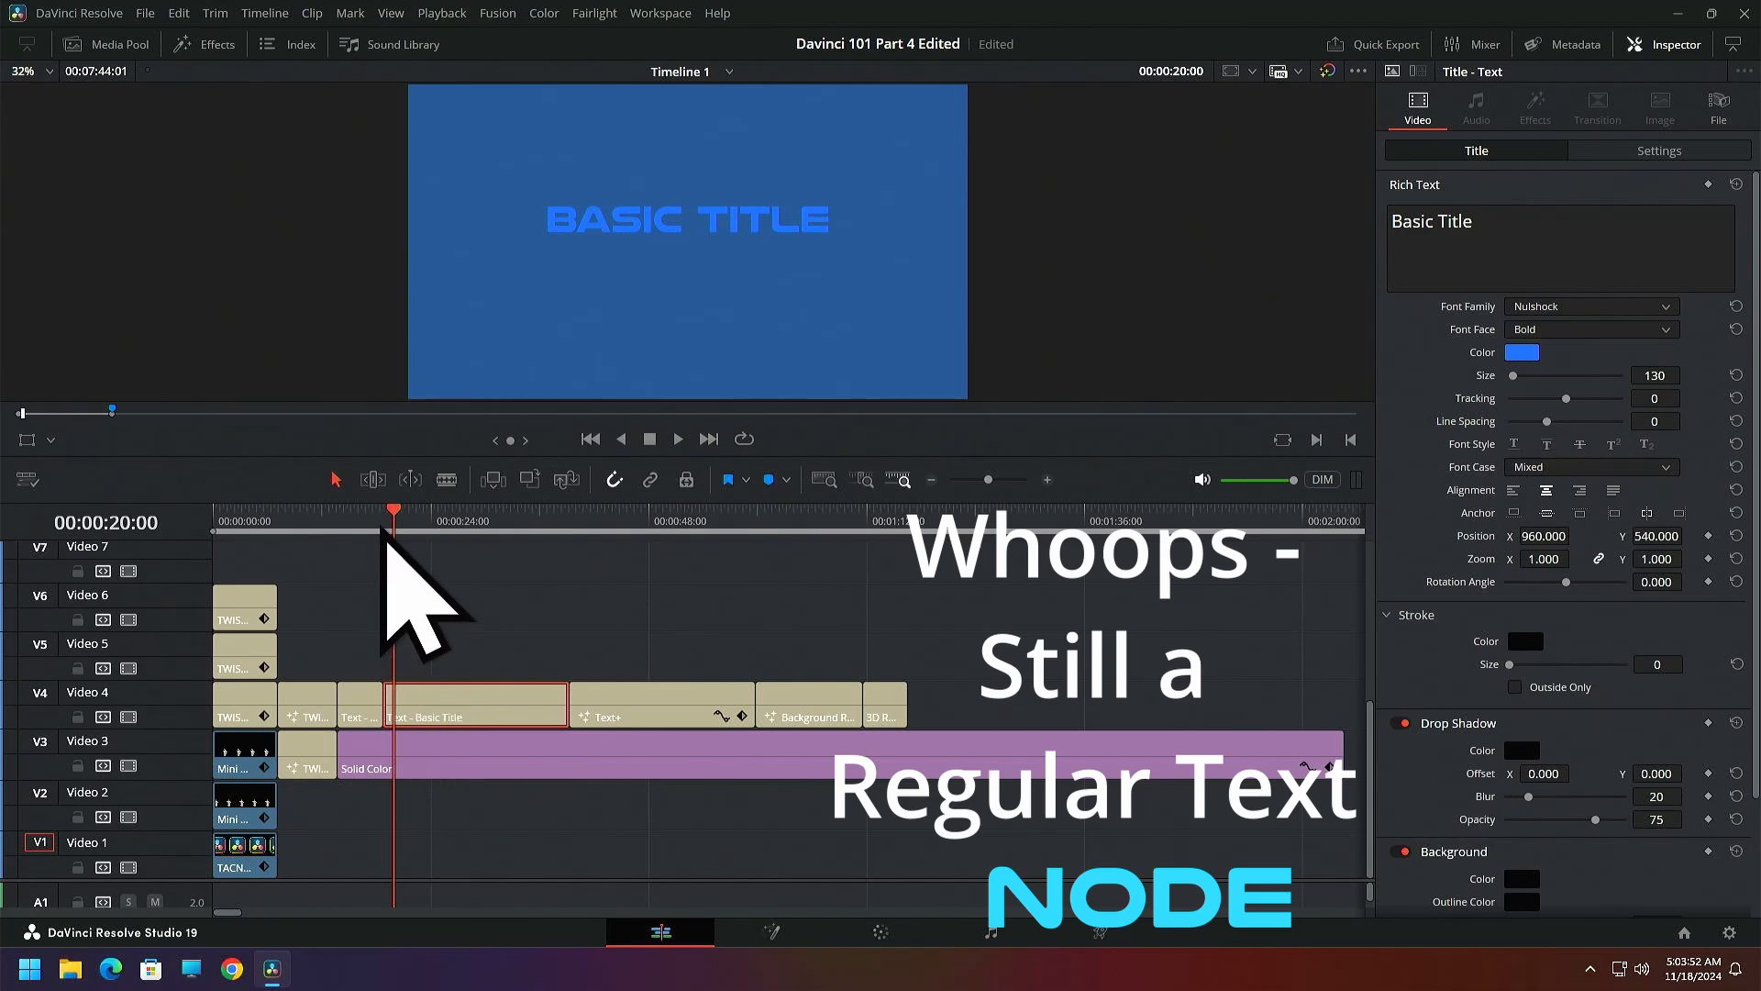
Select the Text+ clip on Video 4 with the playhead at 00:00:40:18, and locate the Text+ title among the available effects
{"action": "left_click_drag", "start_coordinate": [392, 537], "coordinate": [450, 536]}
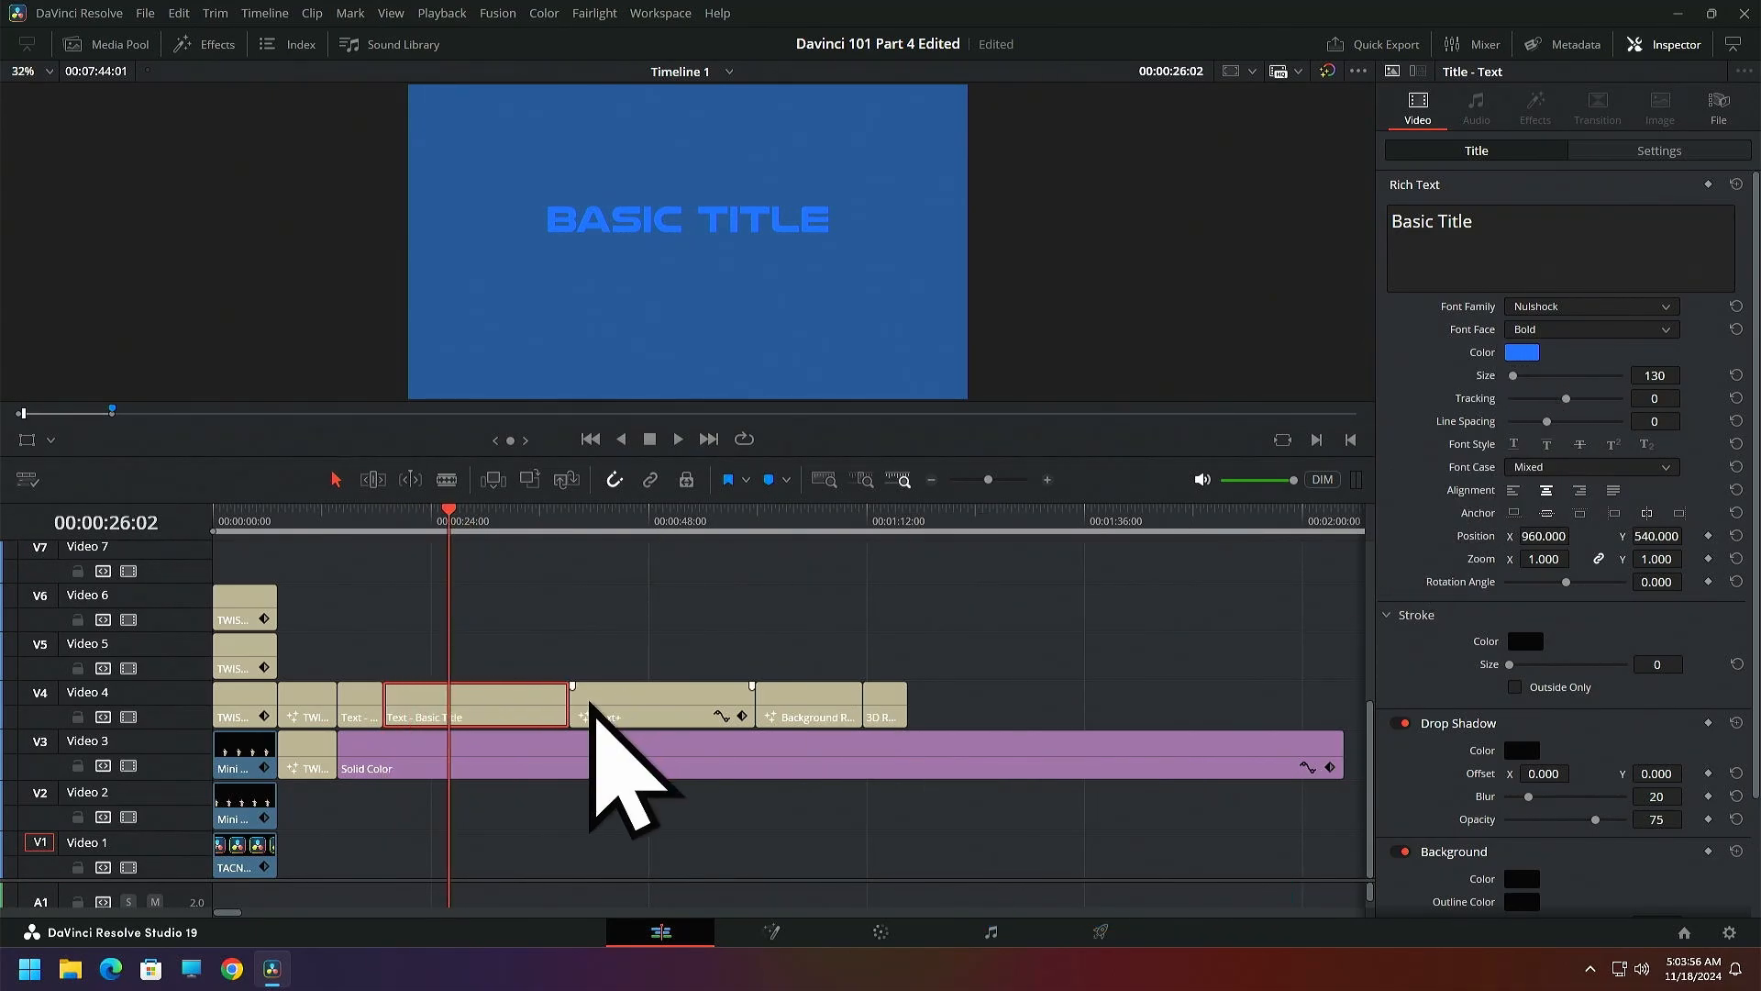
{"action": "left_click", "coordinate": [504, 531]}
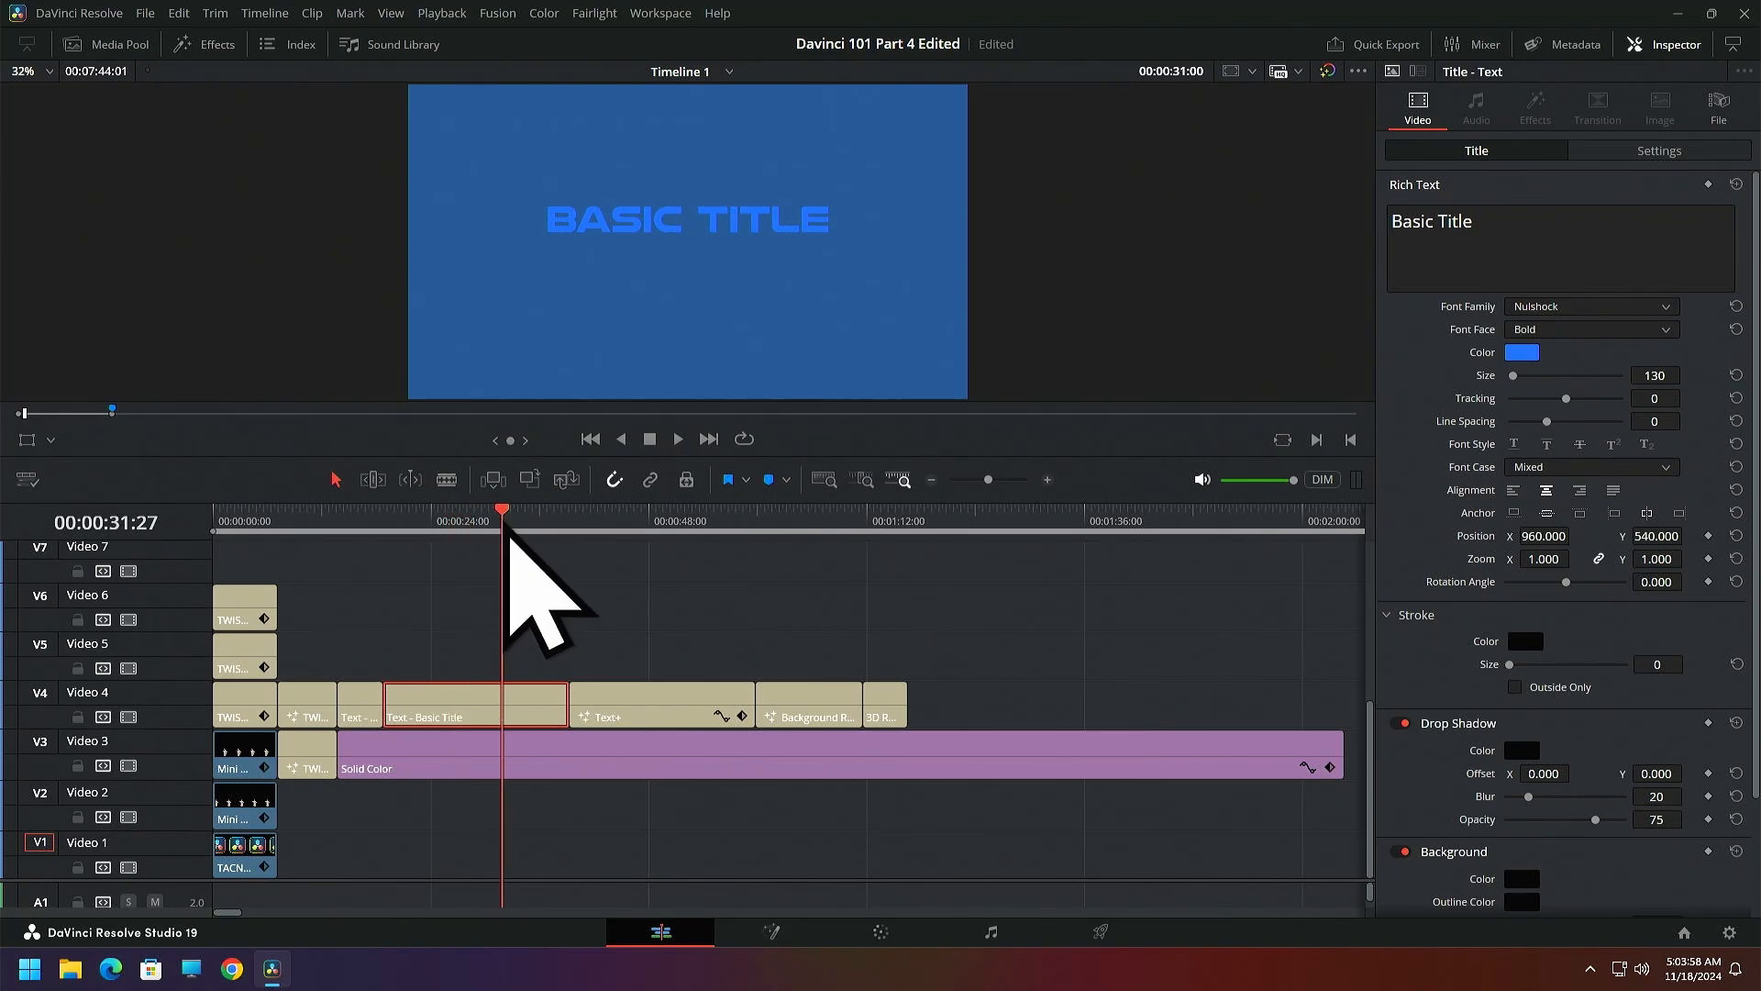
{"action": "left_click", "coordinate": [580, 530]}
{"action": "left_click", "coordinate": [629, 708]}
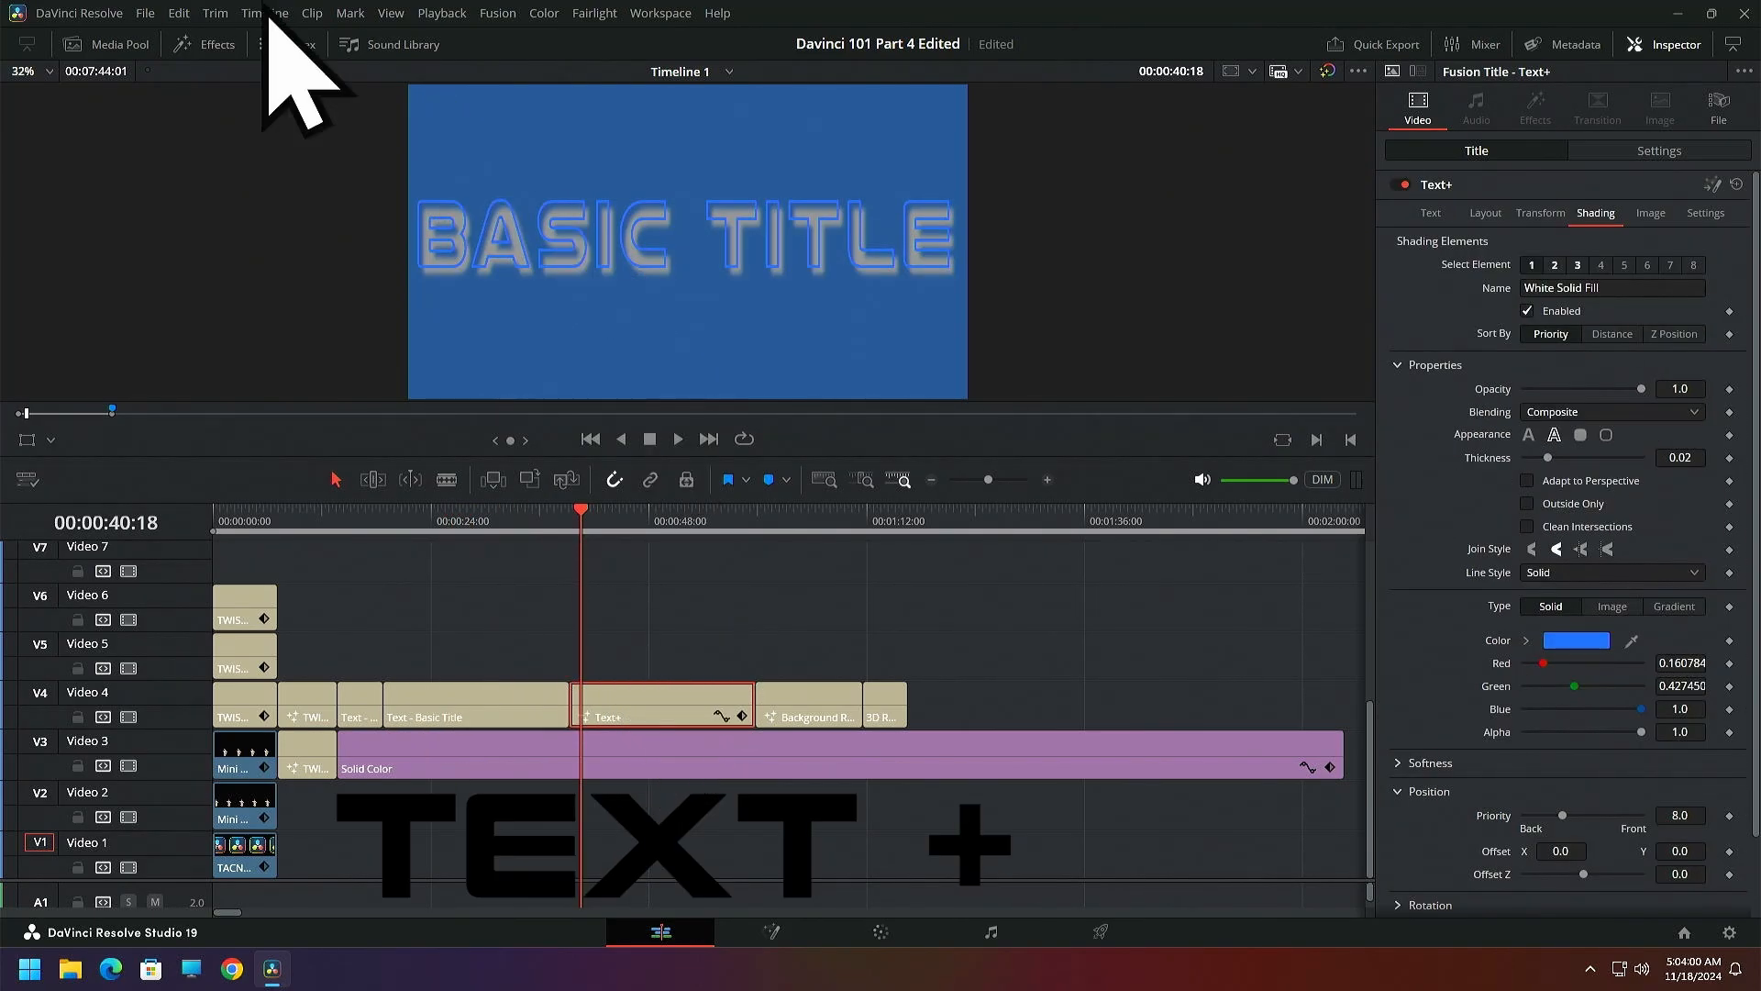
{"action": "left_click", "coordinate": [205, 44]}
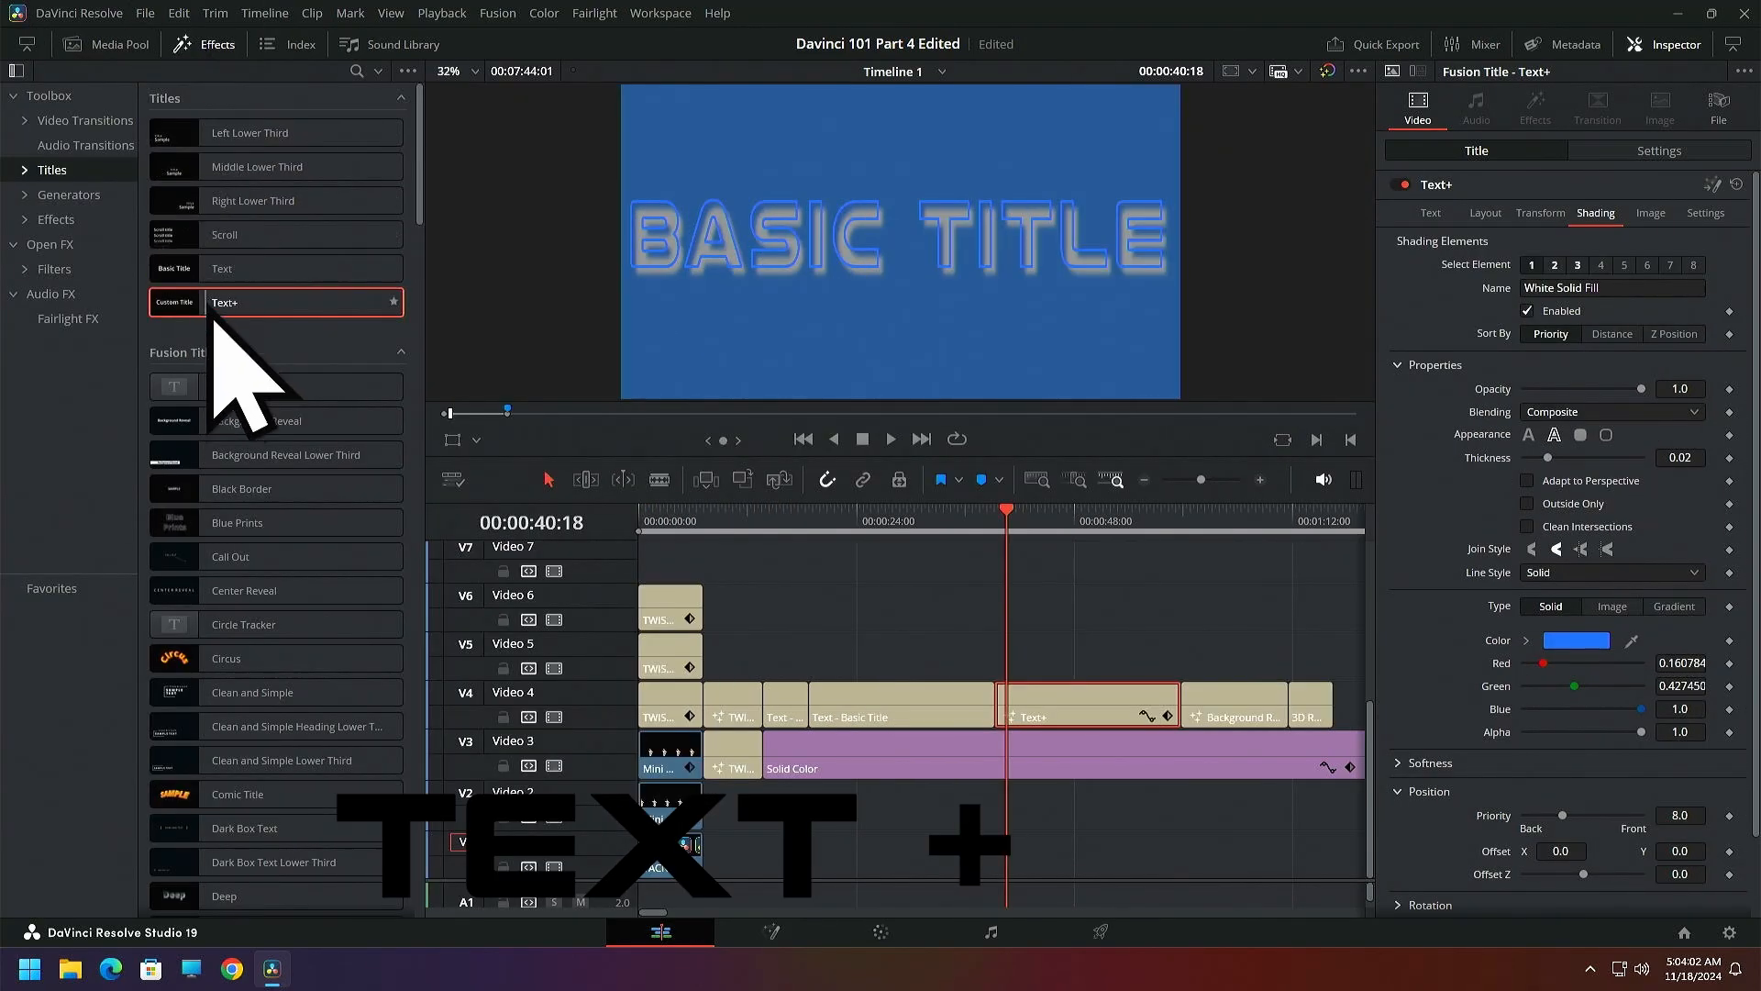
{"action": "left_click", "coordinate": [204, 52]}
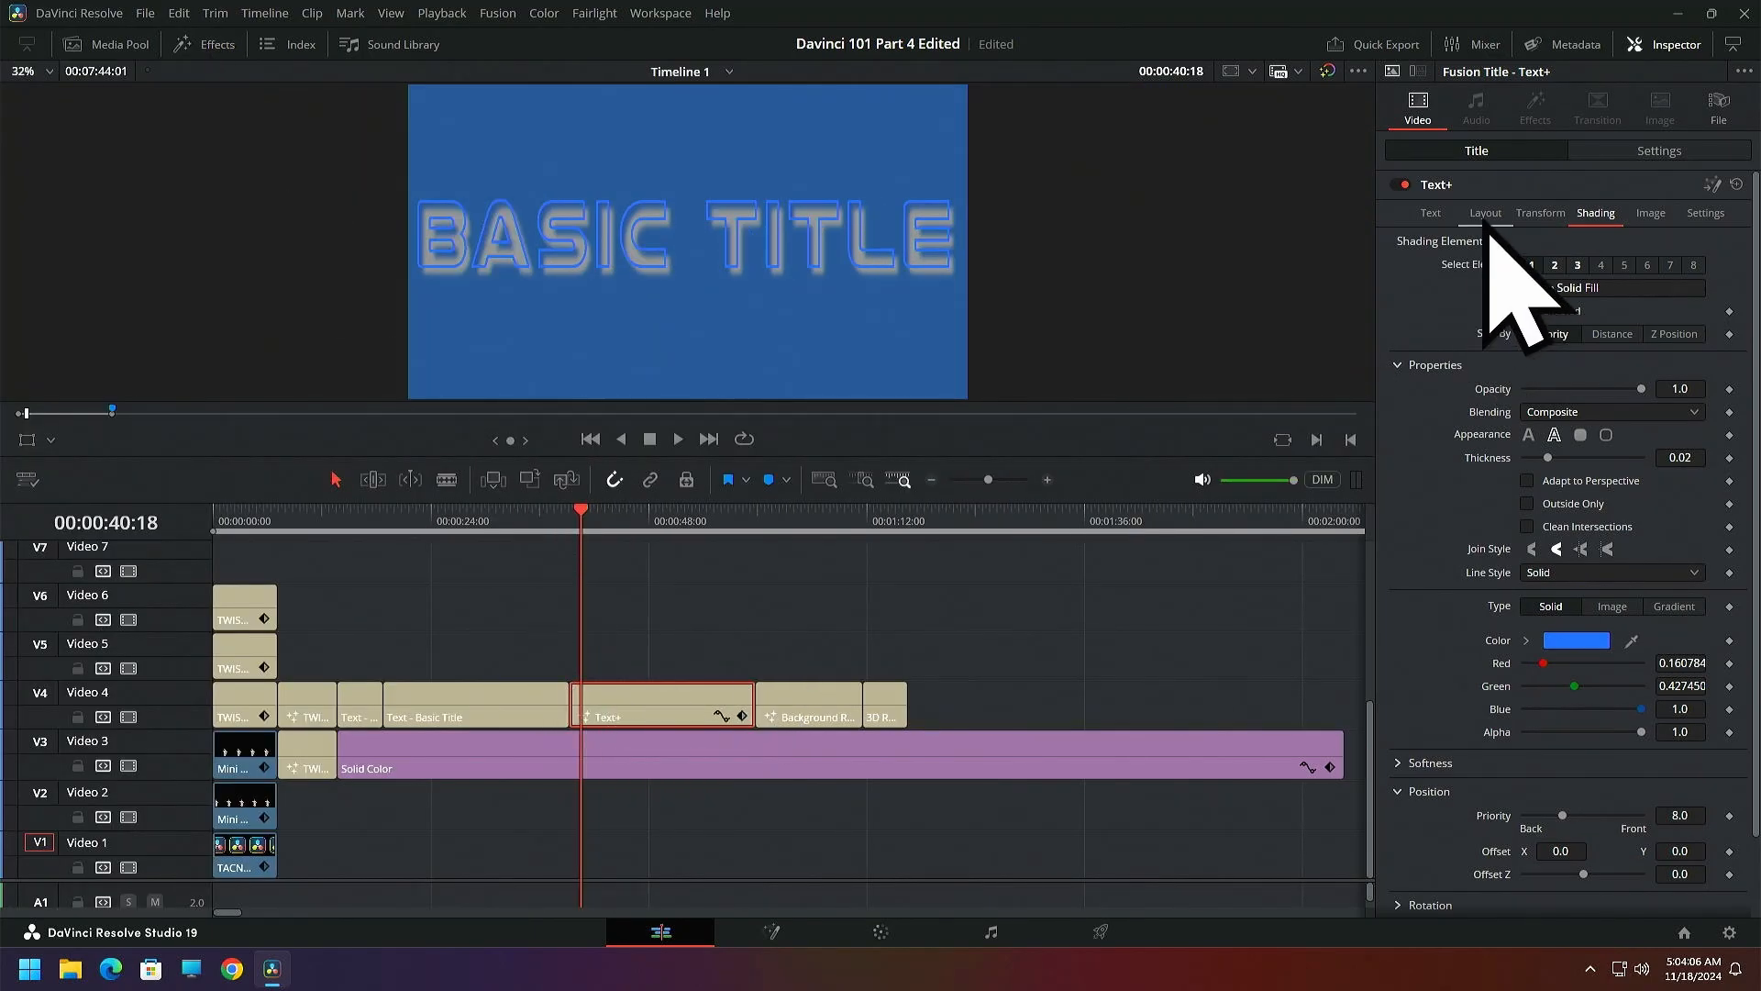
Examine the Text+ clip's text, layout, transform, shading and general settings
{"action": "left_click", "coordinate": [1442, 218]}
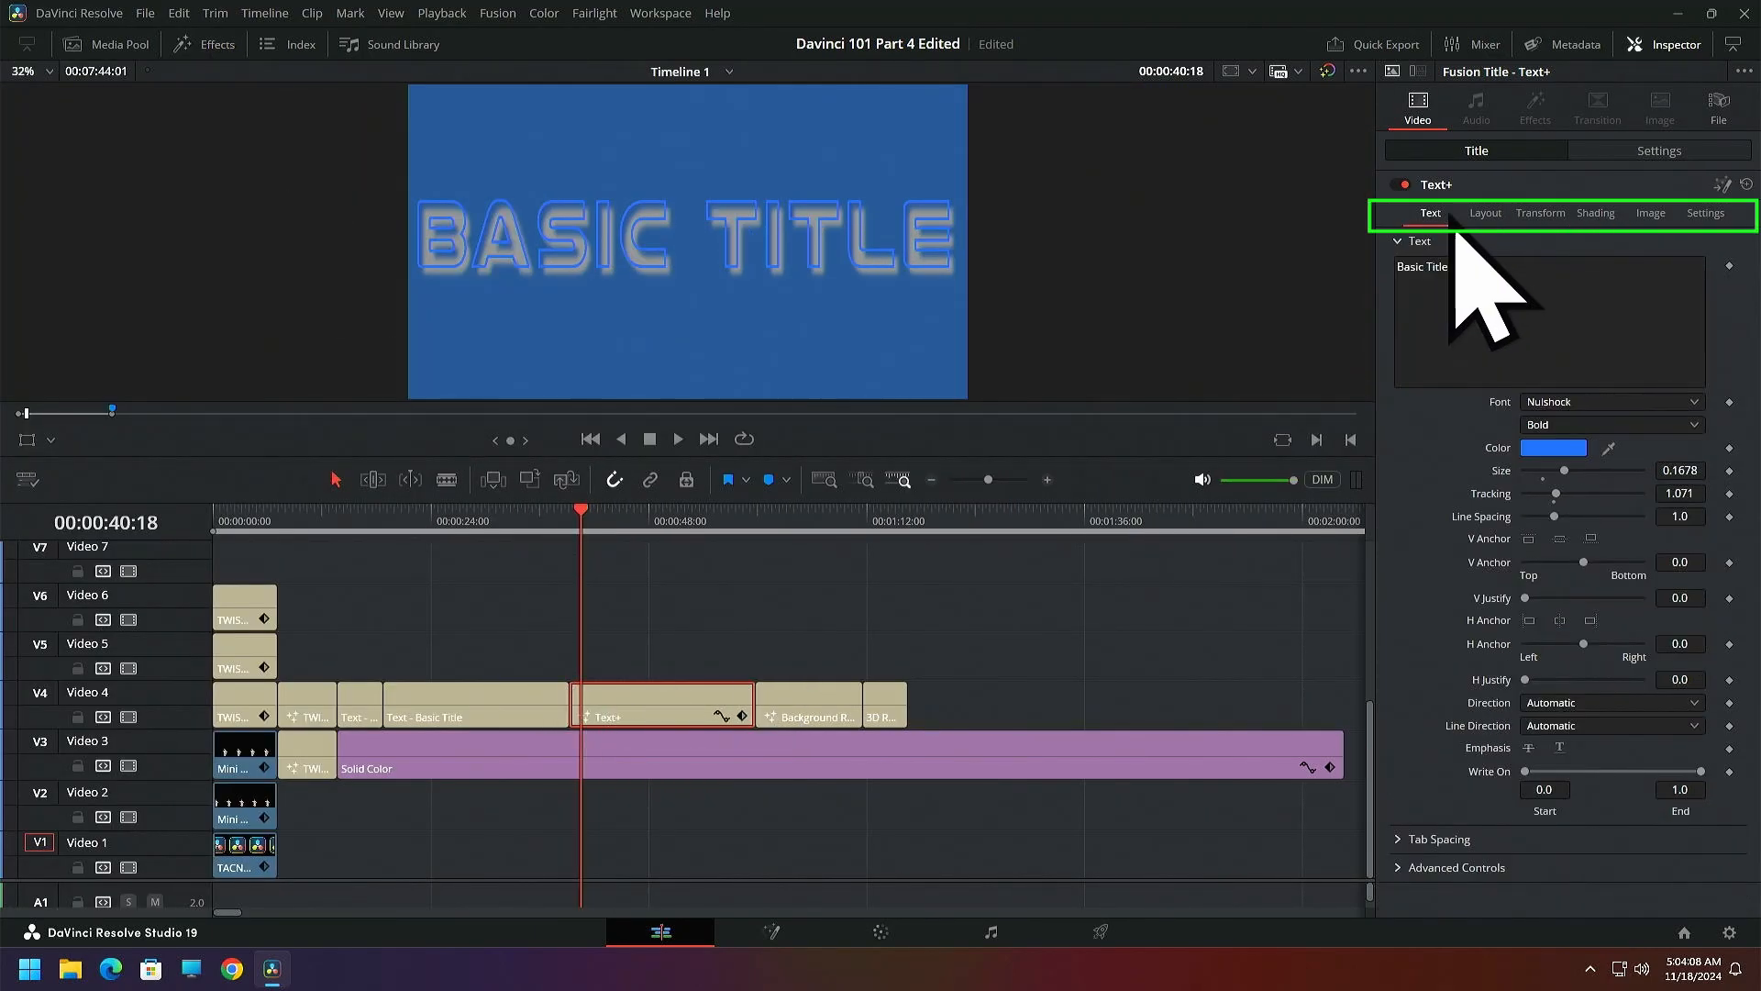
{"action": "left_click", "coordinate": [1488, 220]}
{"action": "left_click", "coordinate": [1537, 222]}
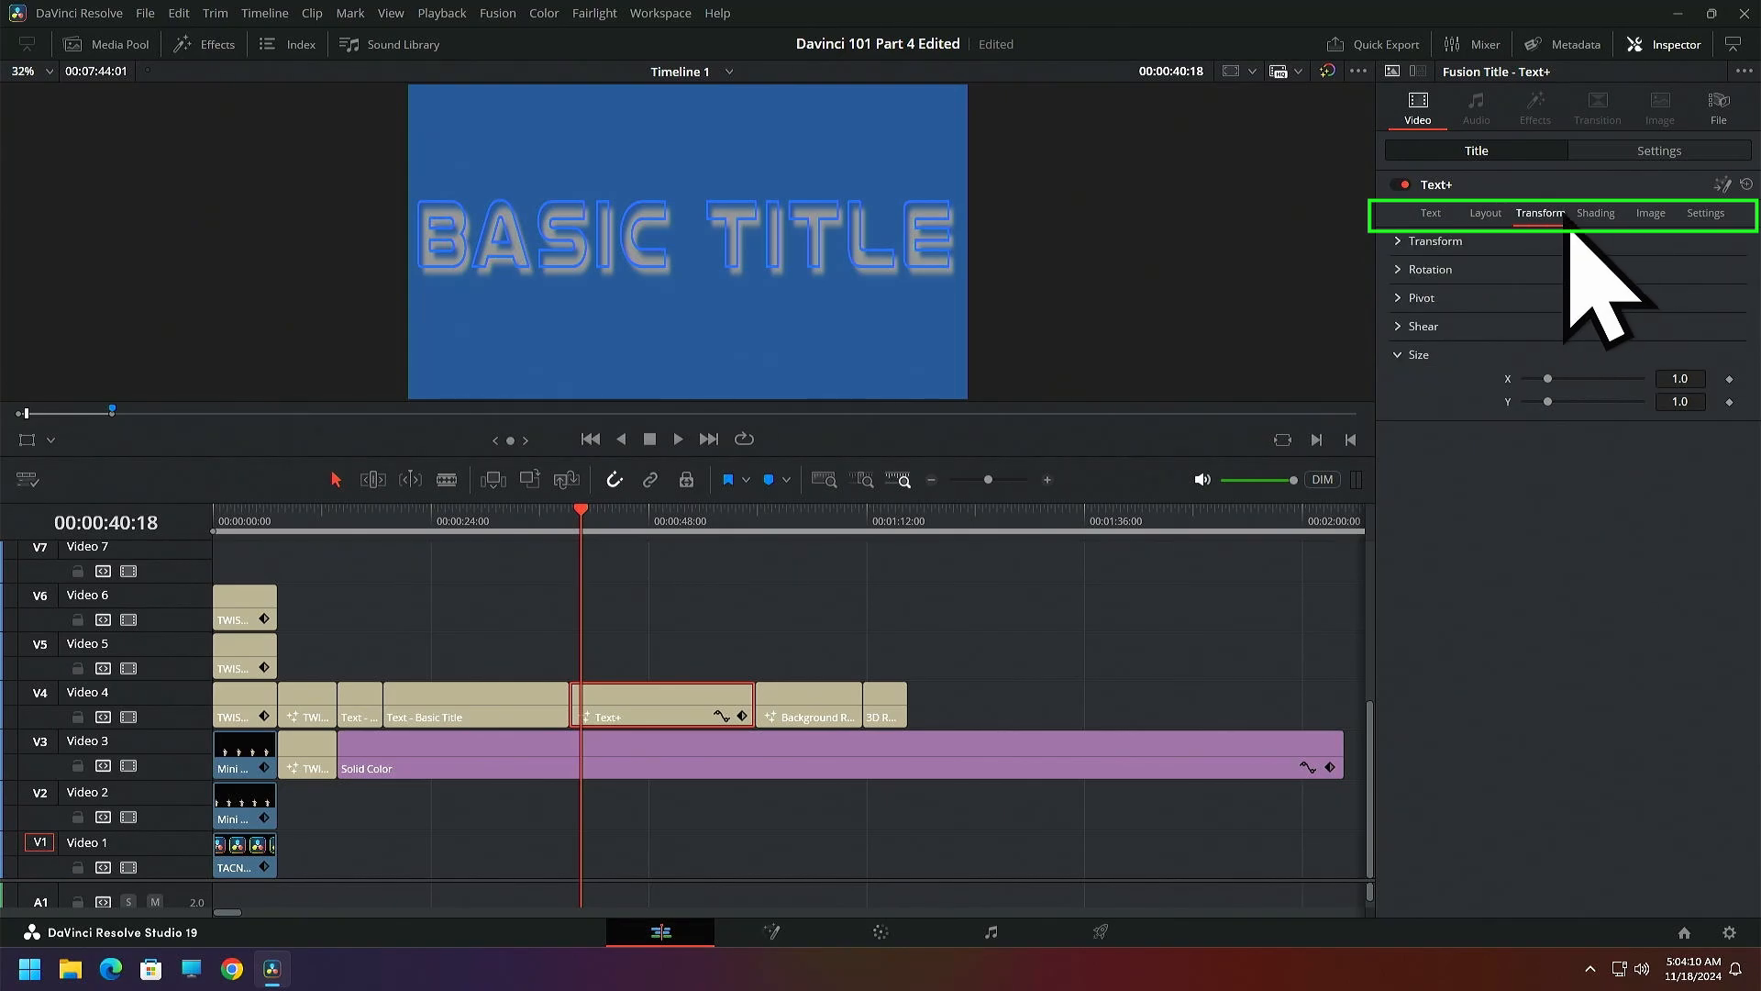
{"action": "left_click", "coordinate": [1596, 222]}
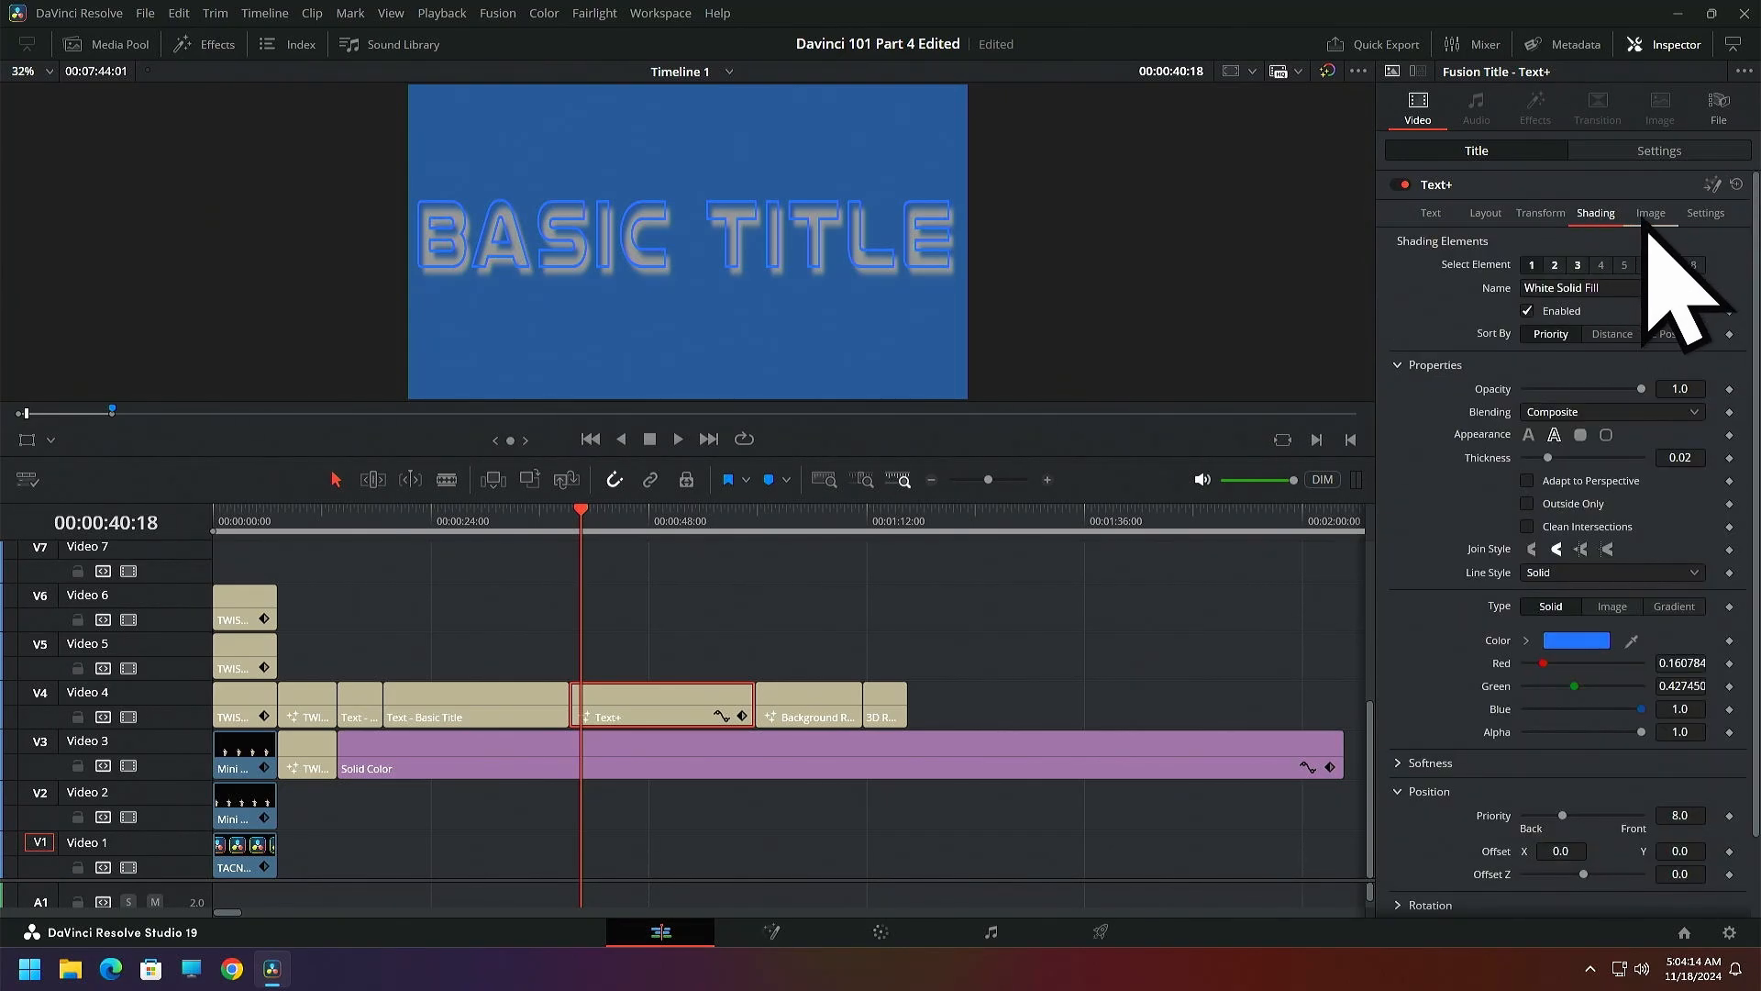
{"action": "left_click", "coordinate": [1704, 222]}
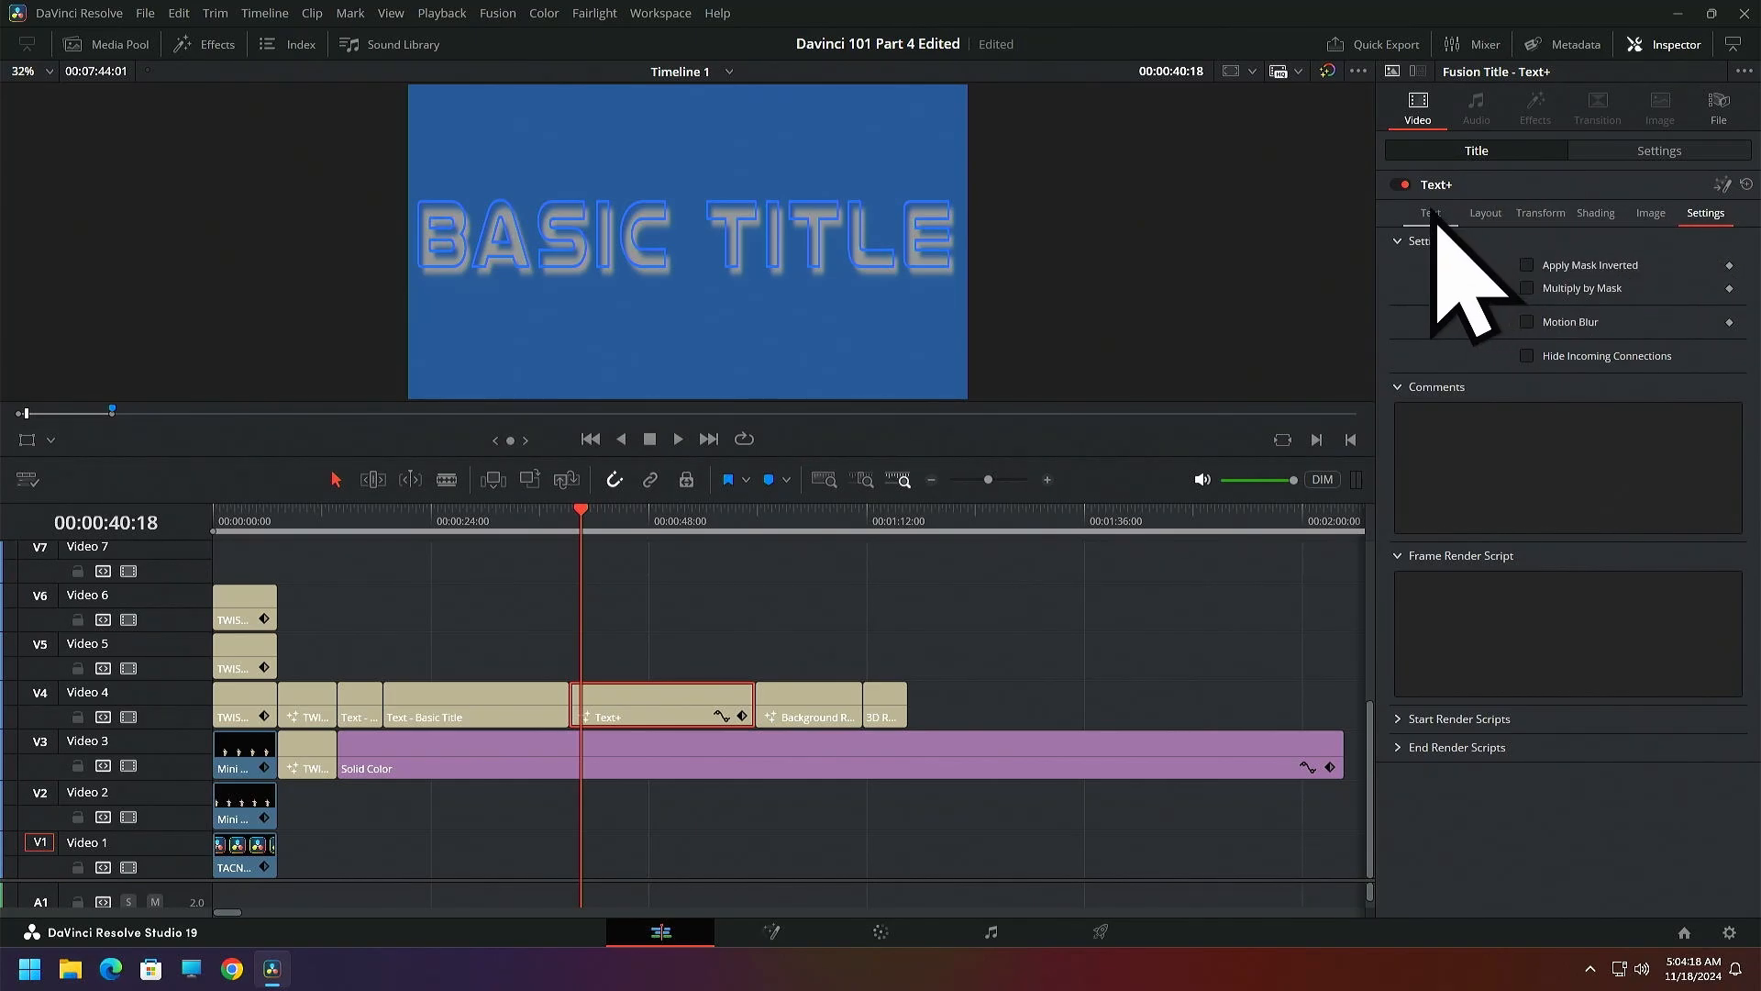
{"action": "left_click", "coordinate": [1431, 215]}
Place the playhead at 00:00:41:28 and set the White Solid Fill shading element of the Text+ title to a solid text fill appearance
{"action": "left_click", "coordinate": [593, 525]}
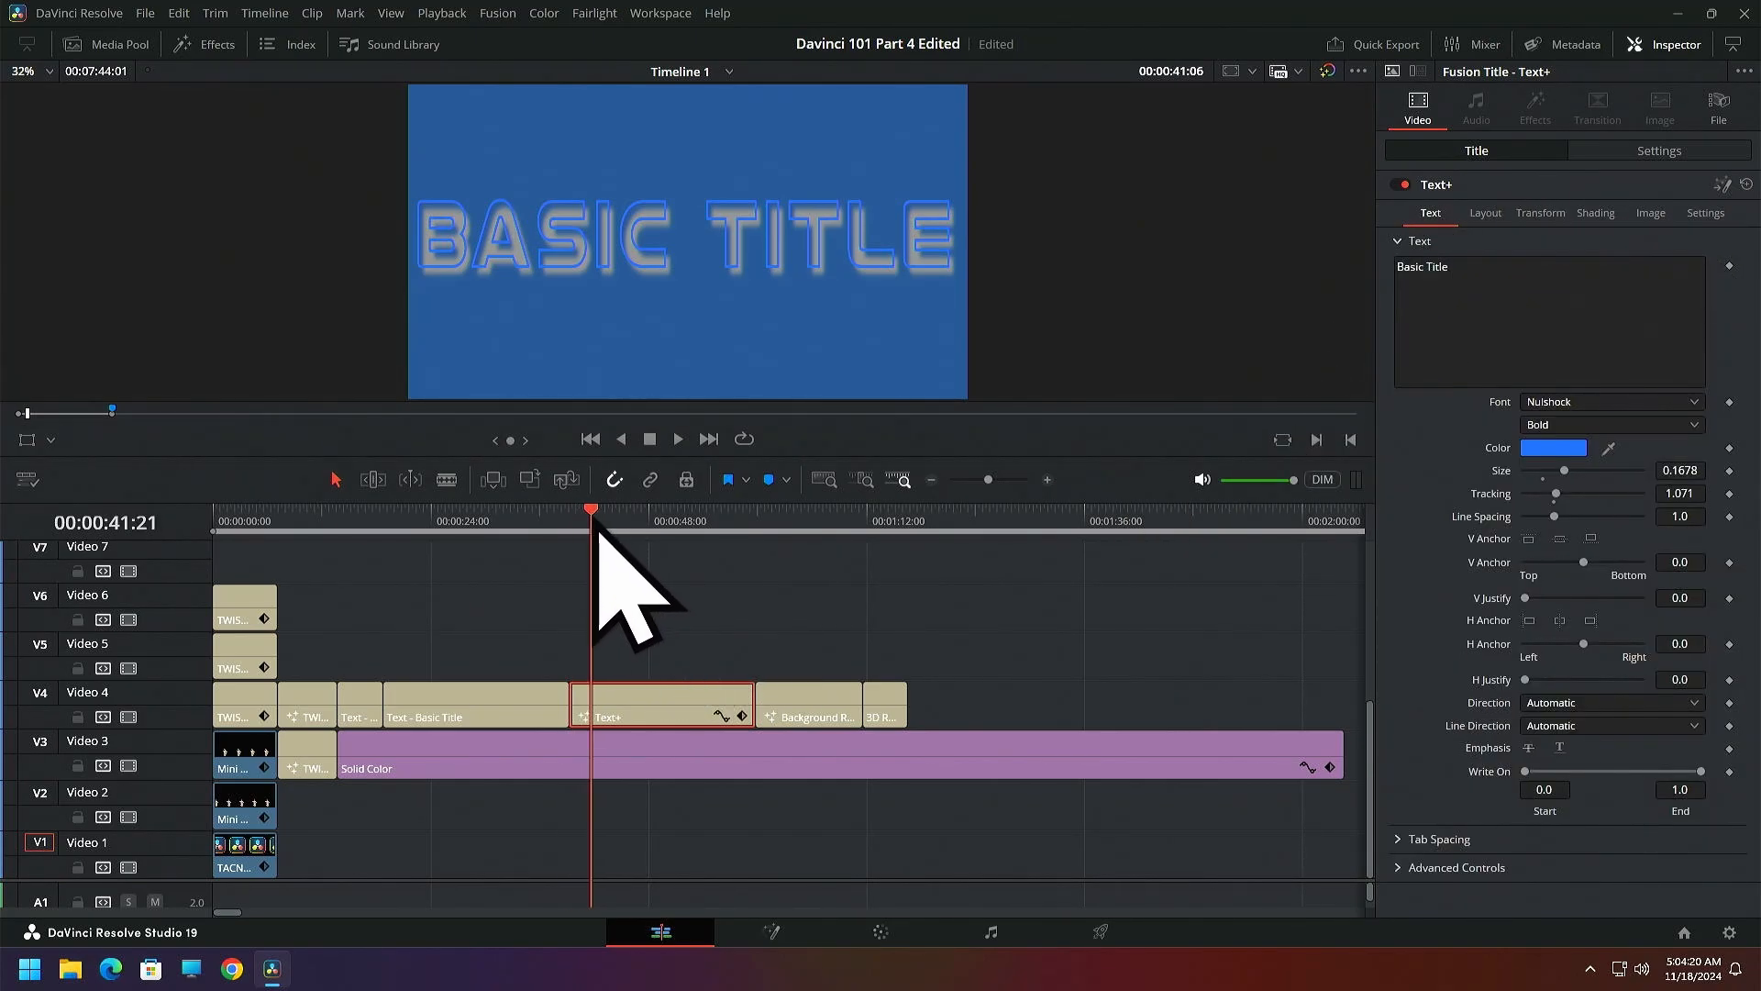
{"action": "mouse_move", "coordinate": [596, 530]}
{"action": "left_mouse_down"}
{"action": "mouse_move", "coordinate": [630, 524]}
{"action": "mouse_move", "coordinate": [597, 534]}
{"action": "left_mouse_up"}
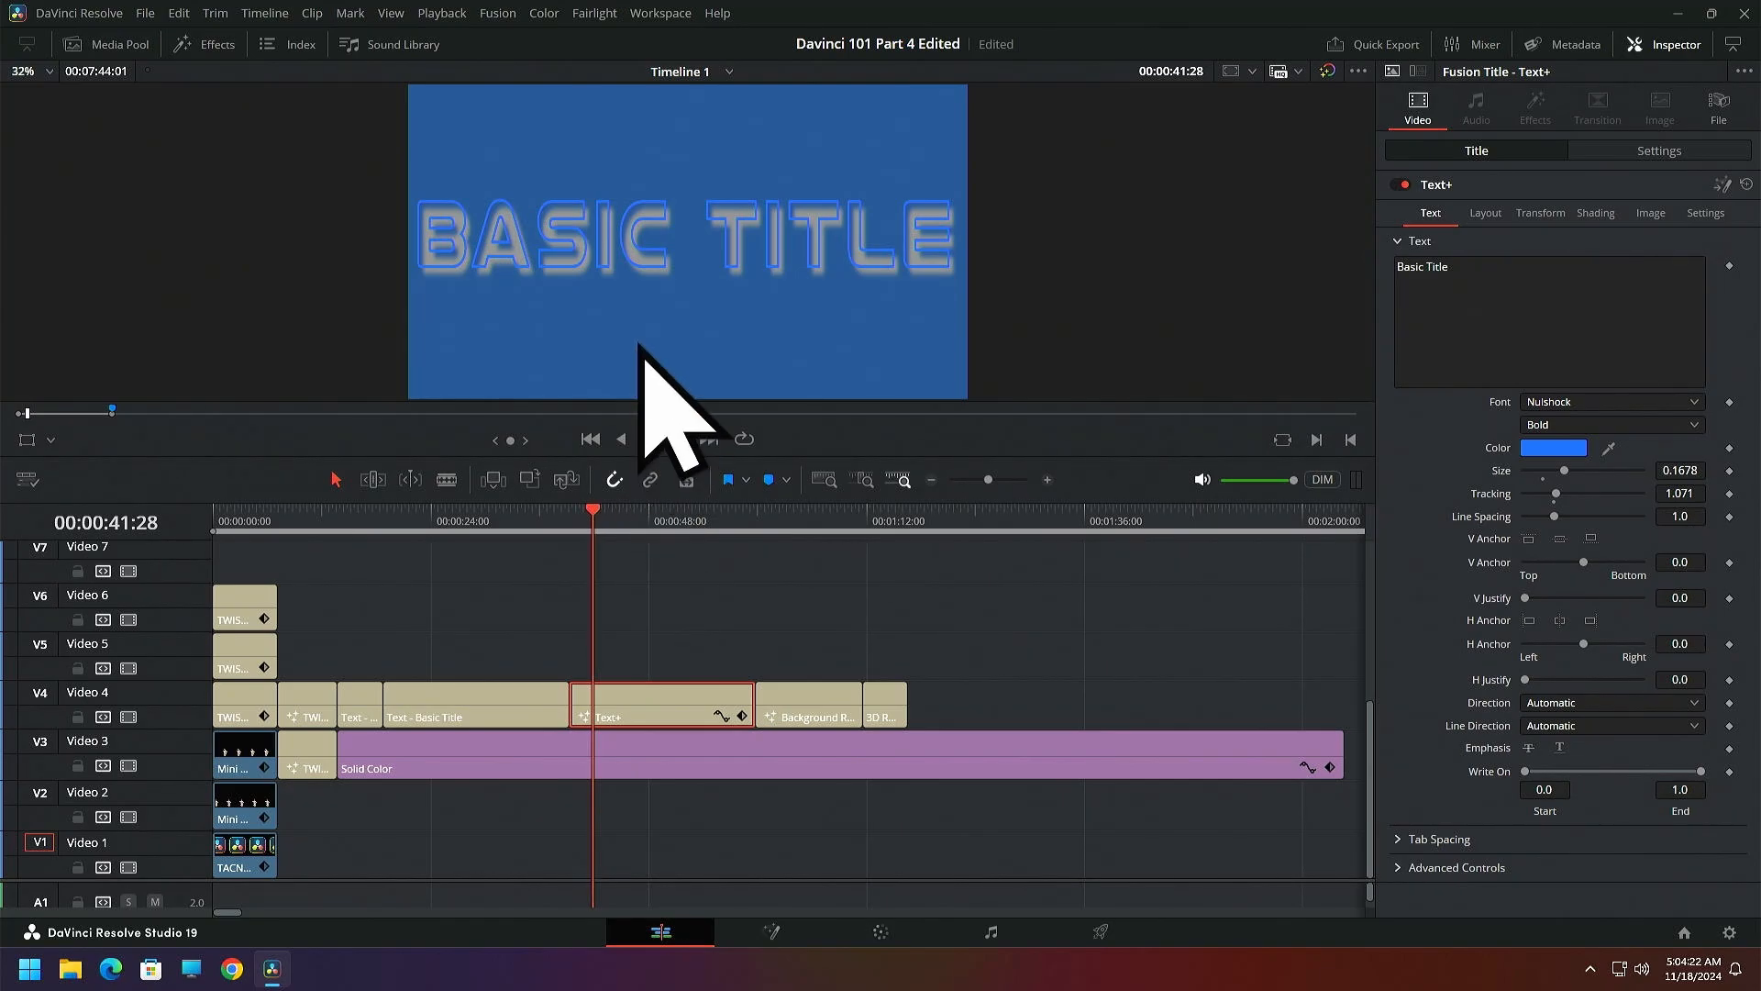
{"action": "left_click", "coordinate": [1597, 216]}
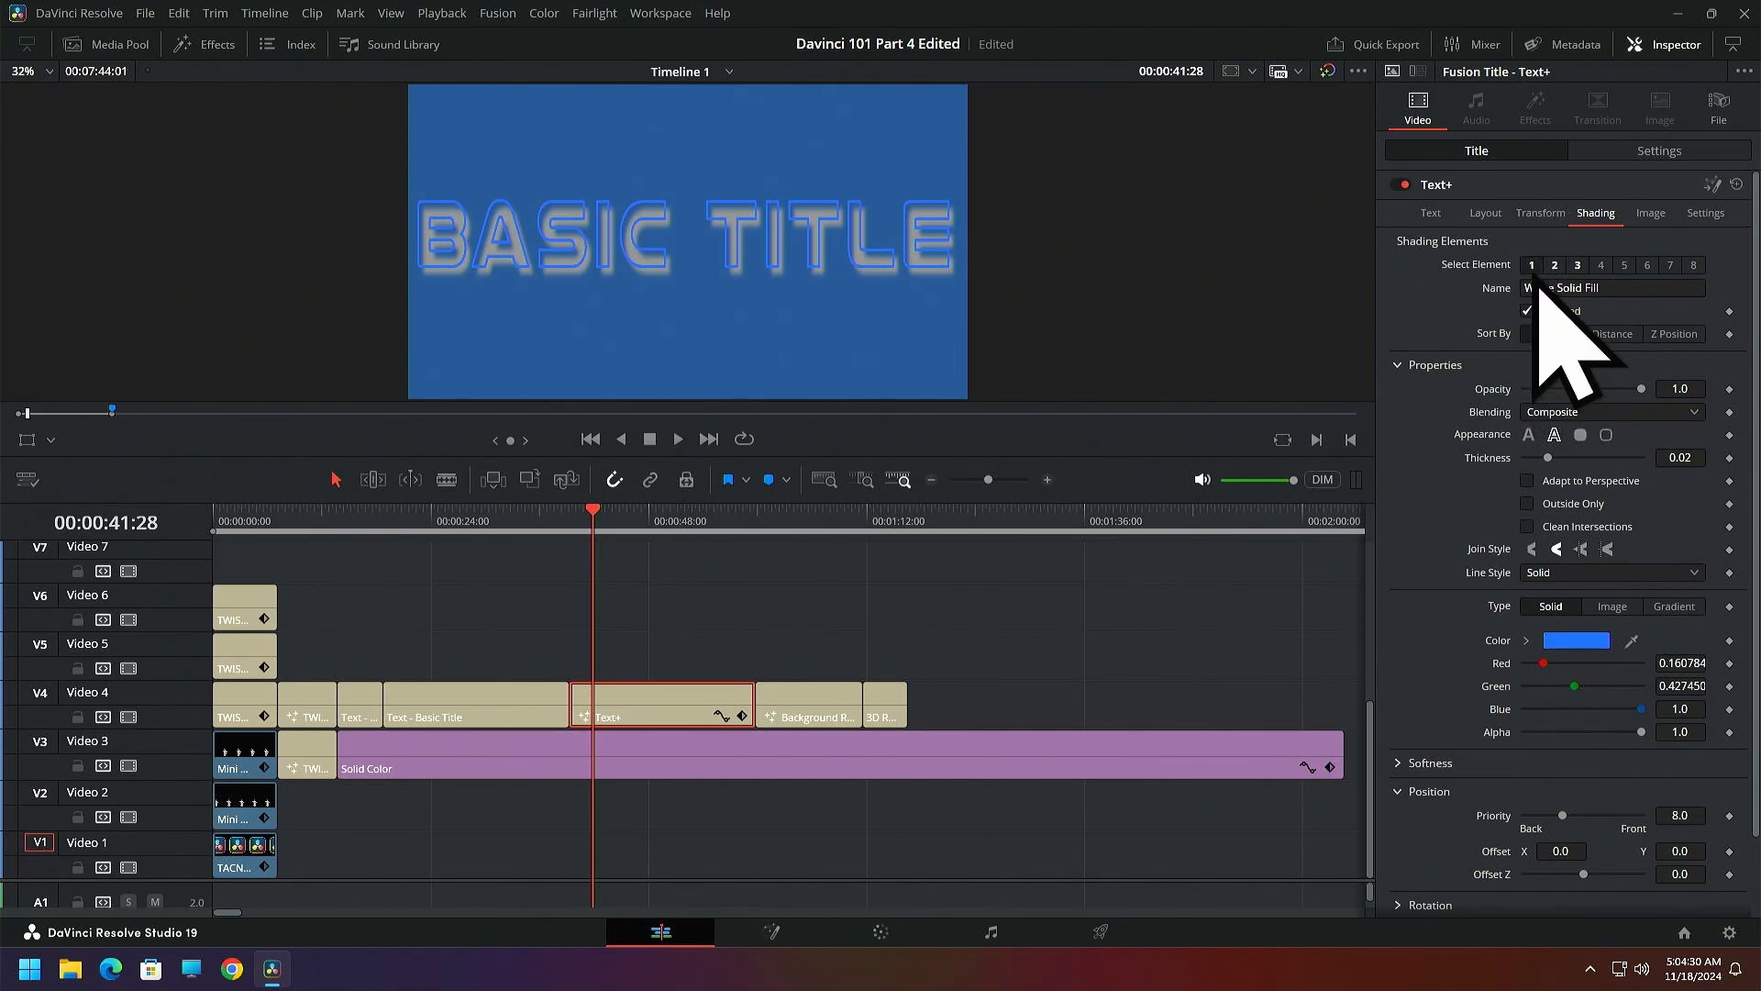
{"action": "left_click", "coordinate": [1528, 436]}
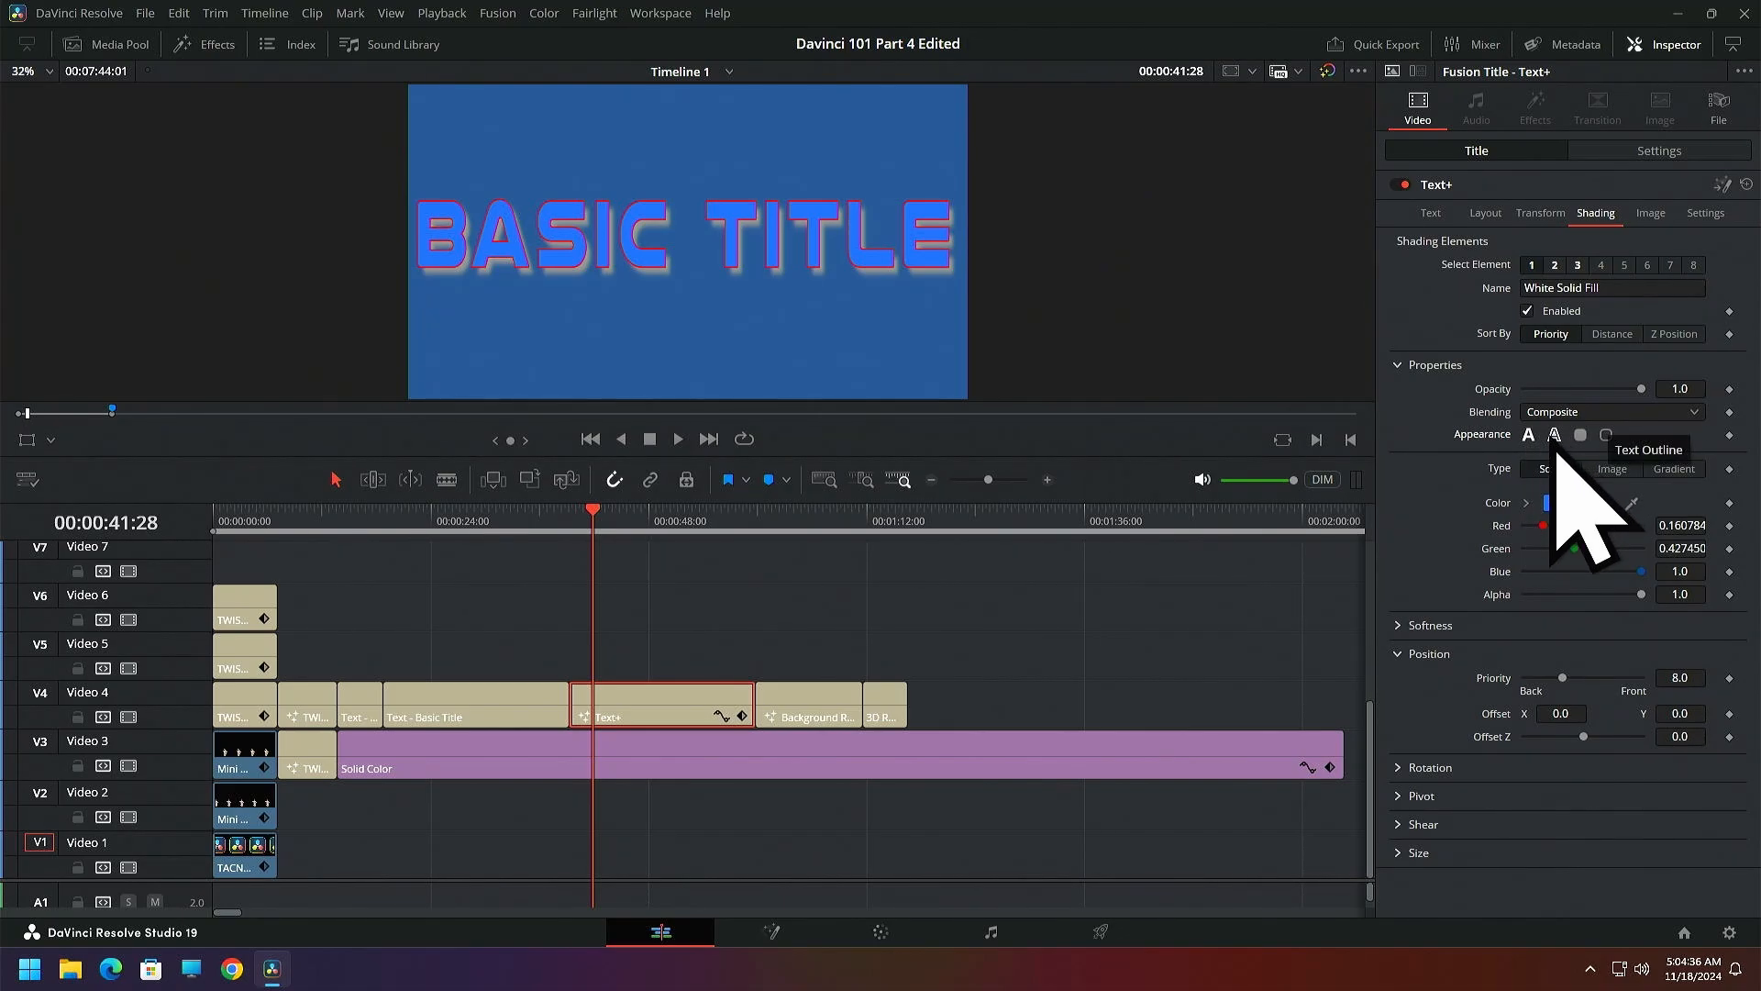
Change the White Solid Fill shading element's appearance to Text Outline
{"action": "left_click", "coordinate": [1554, 435]}
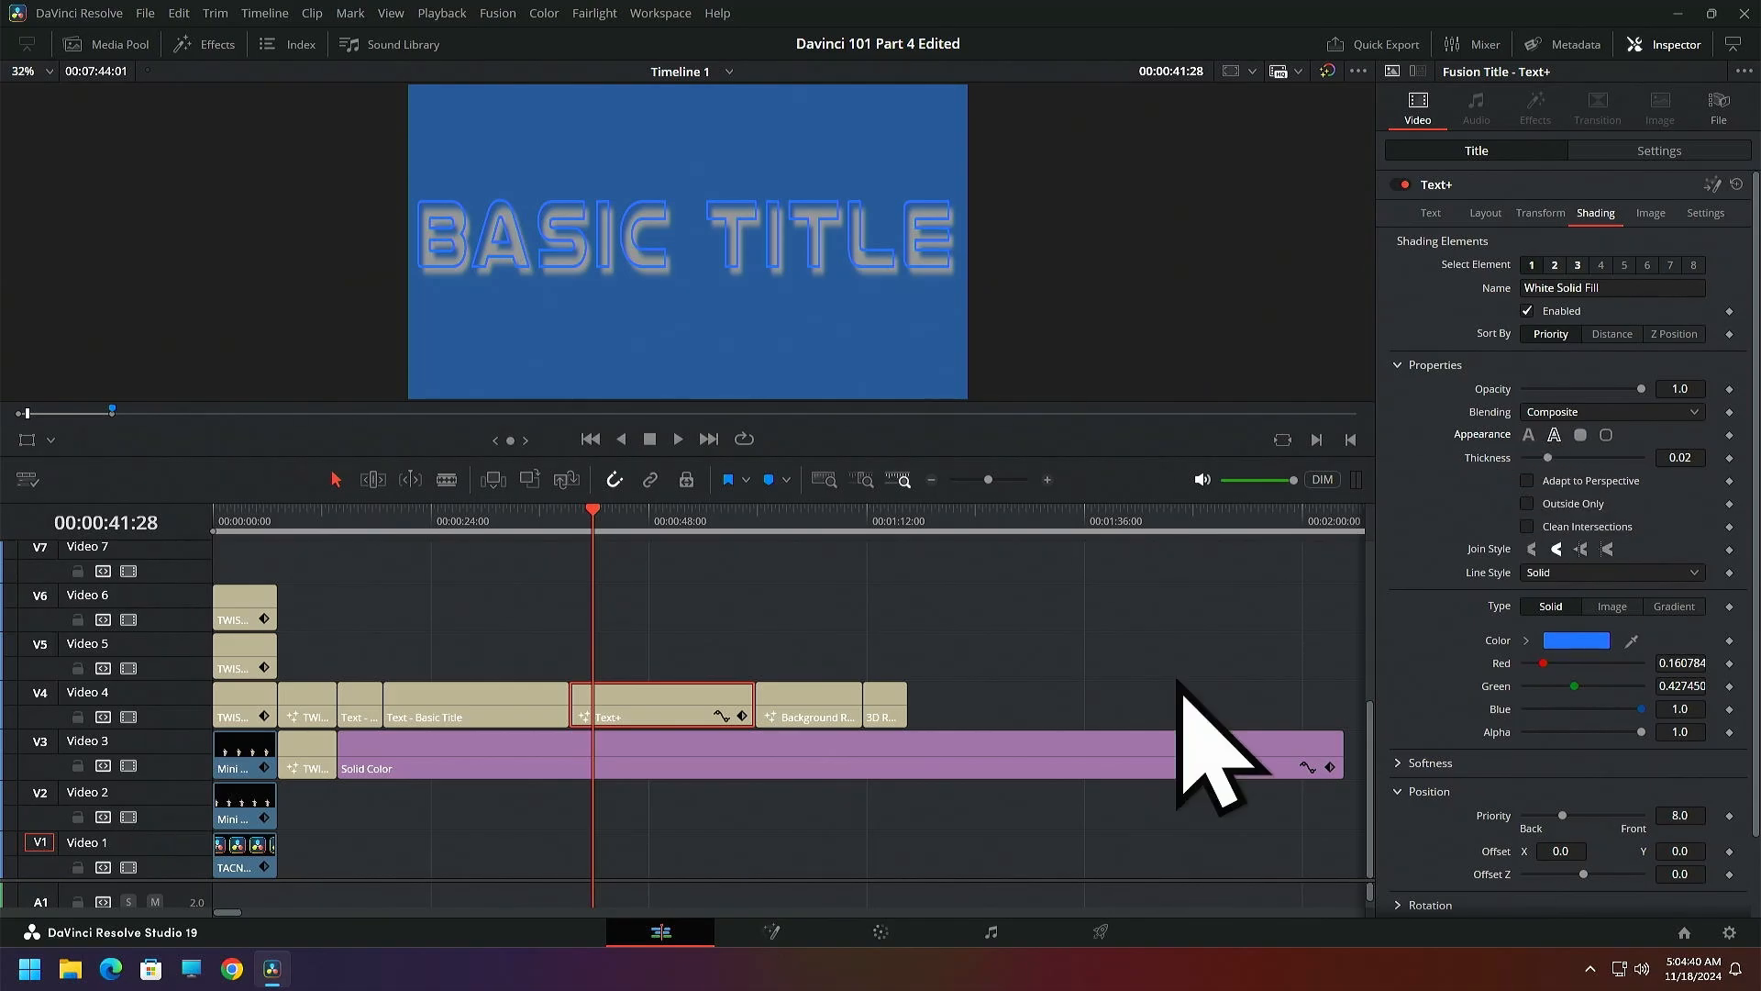
Slide the Solid Color clip on Video 3 clear of the Text+ clip and place the Grand Canyon image beneath the title at 00:00:41:28
{"action": "left_click_drag", "start_coordinate": [731, 748], "coordinate": [922, 767]}
{"action": "left_click_drag", "start_coordinate": [777, 744], "coordinate": [974, 751]}
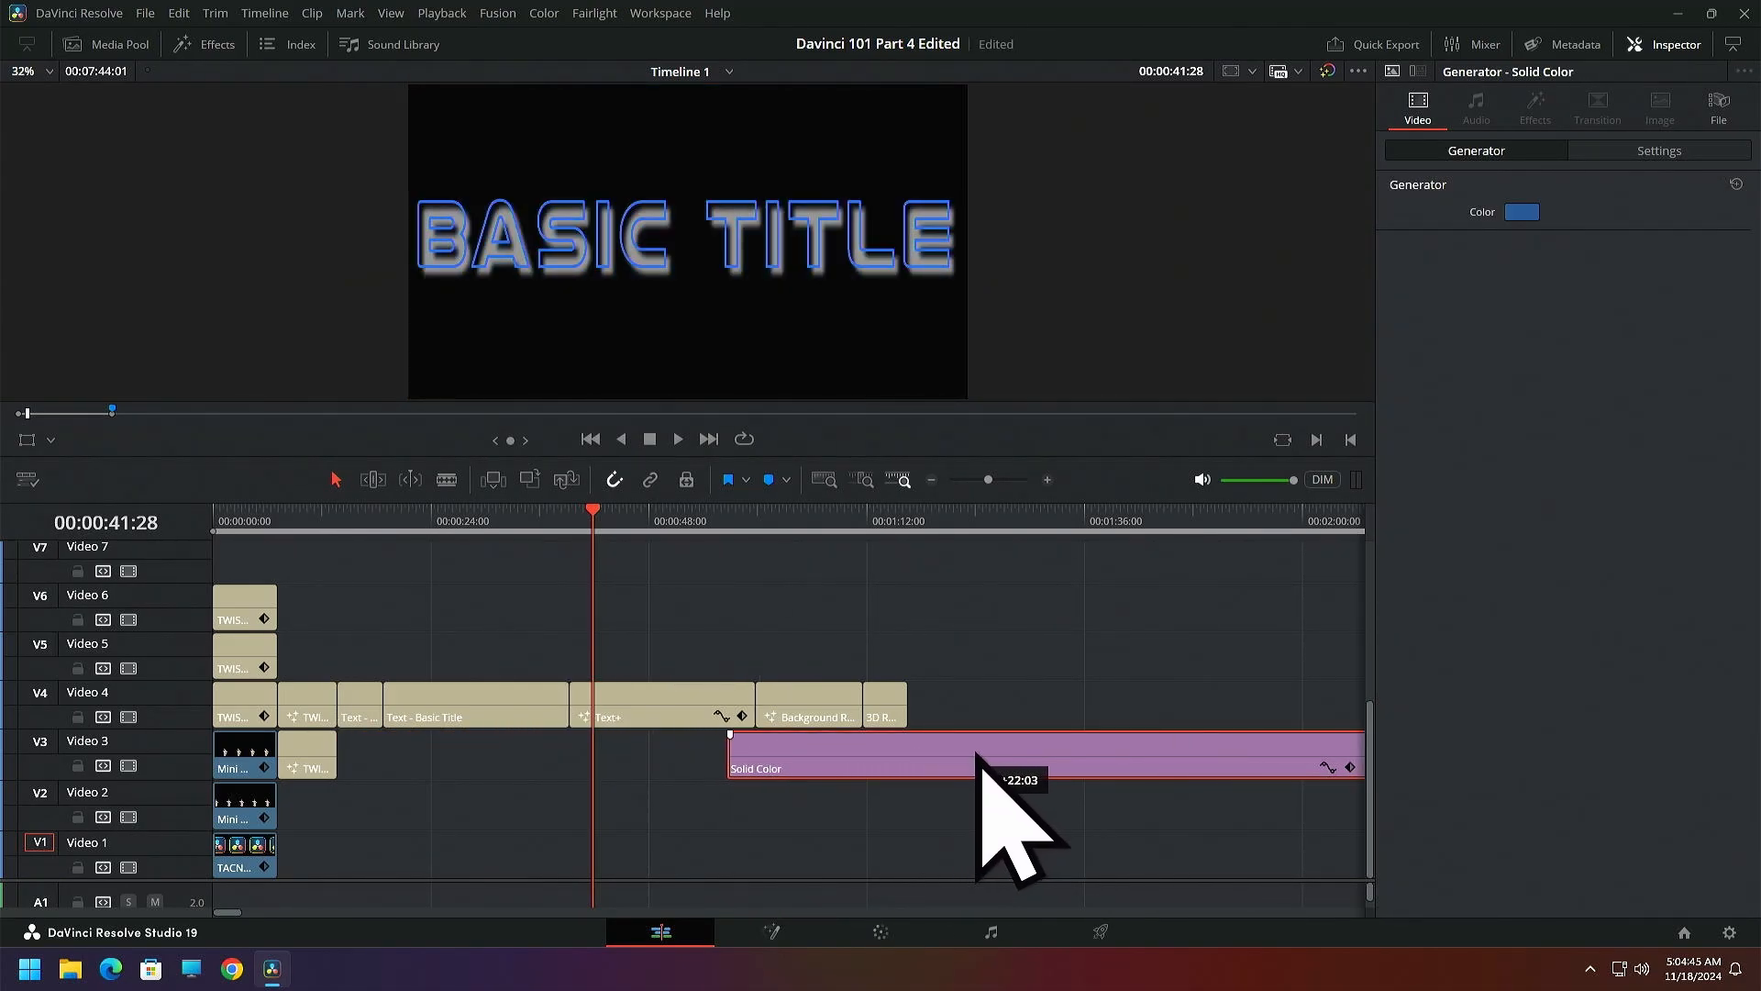
{"action": "left_click", "coordinate": [134, 53]}
{"action": "left_click", "coordinate": [190, 343]}
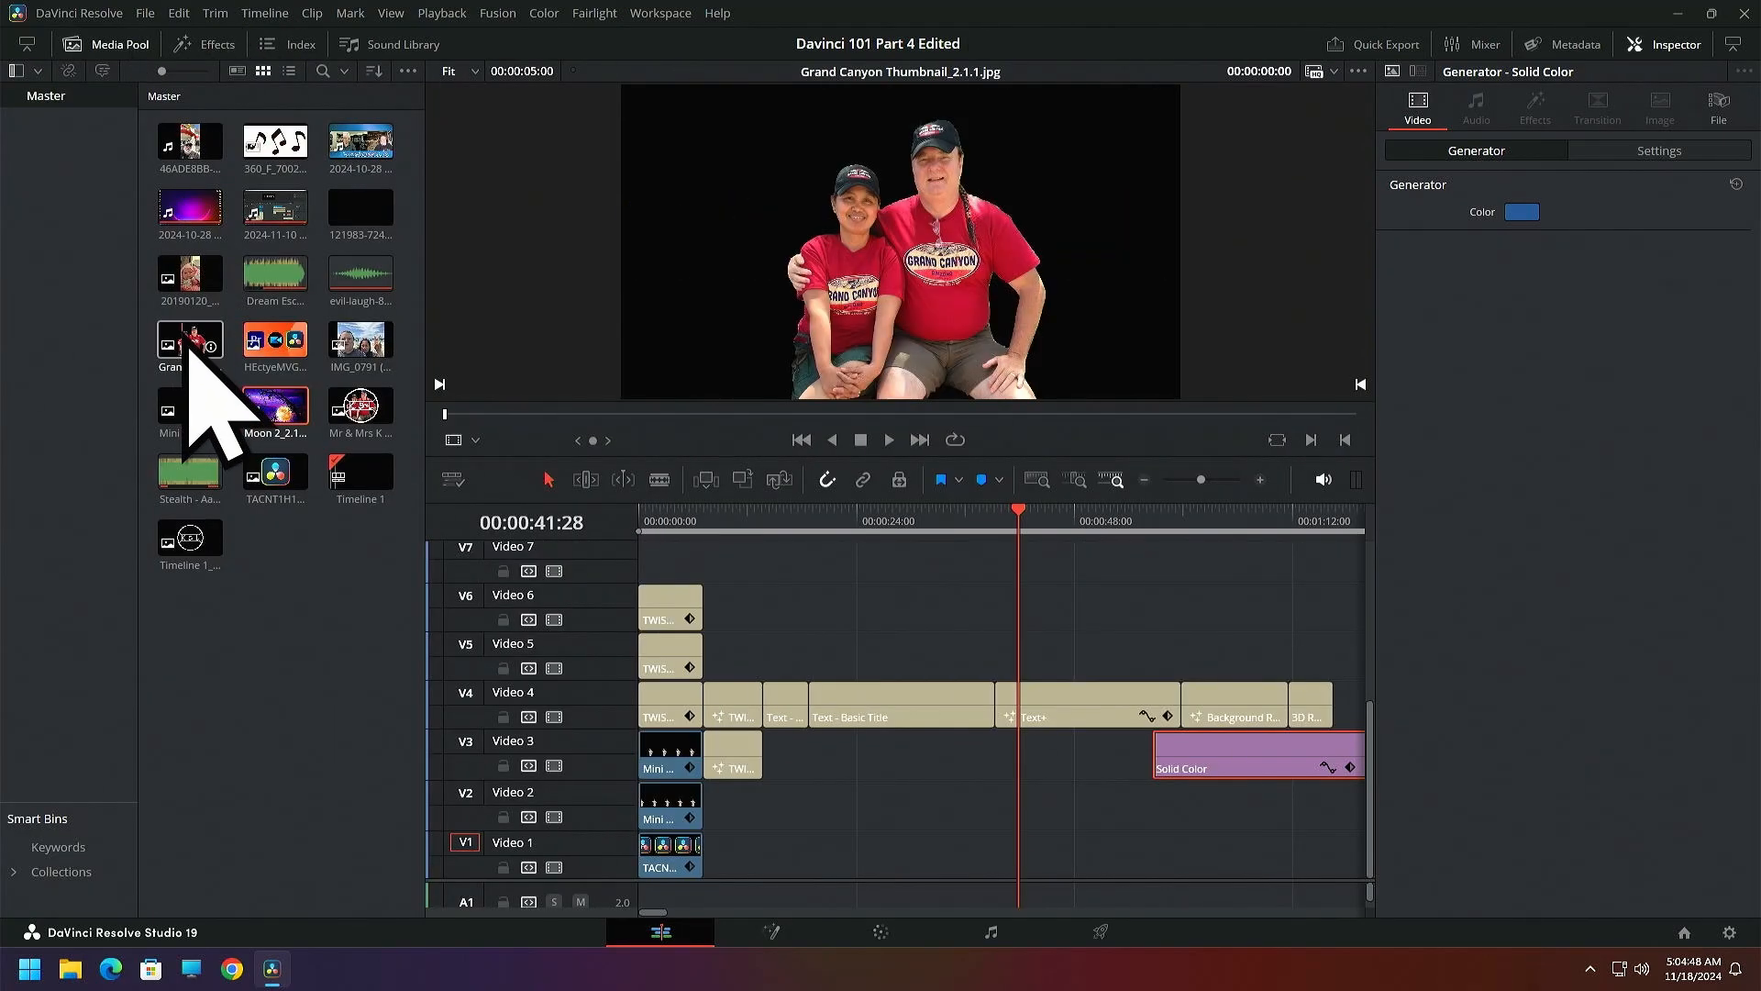
{"action": "left_click_drag", "start_coordinate": [190, 347], "coordinate": [1032, 754]}
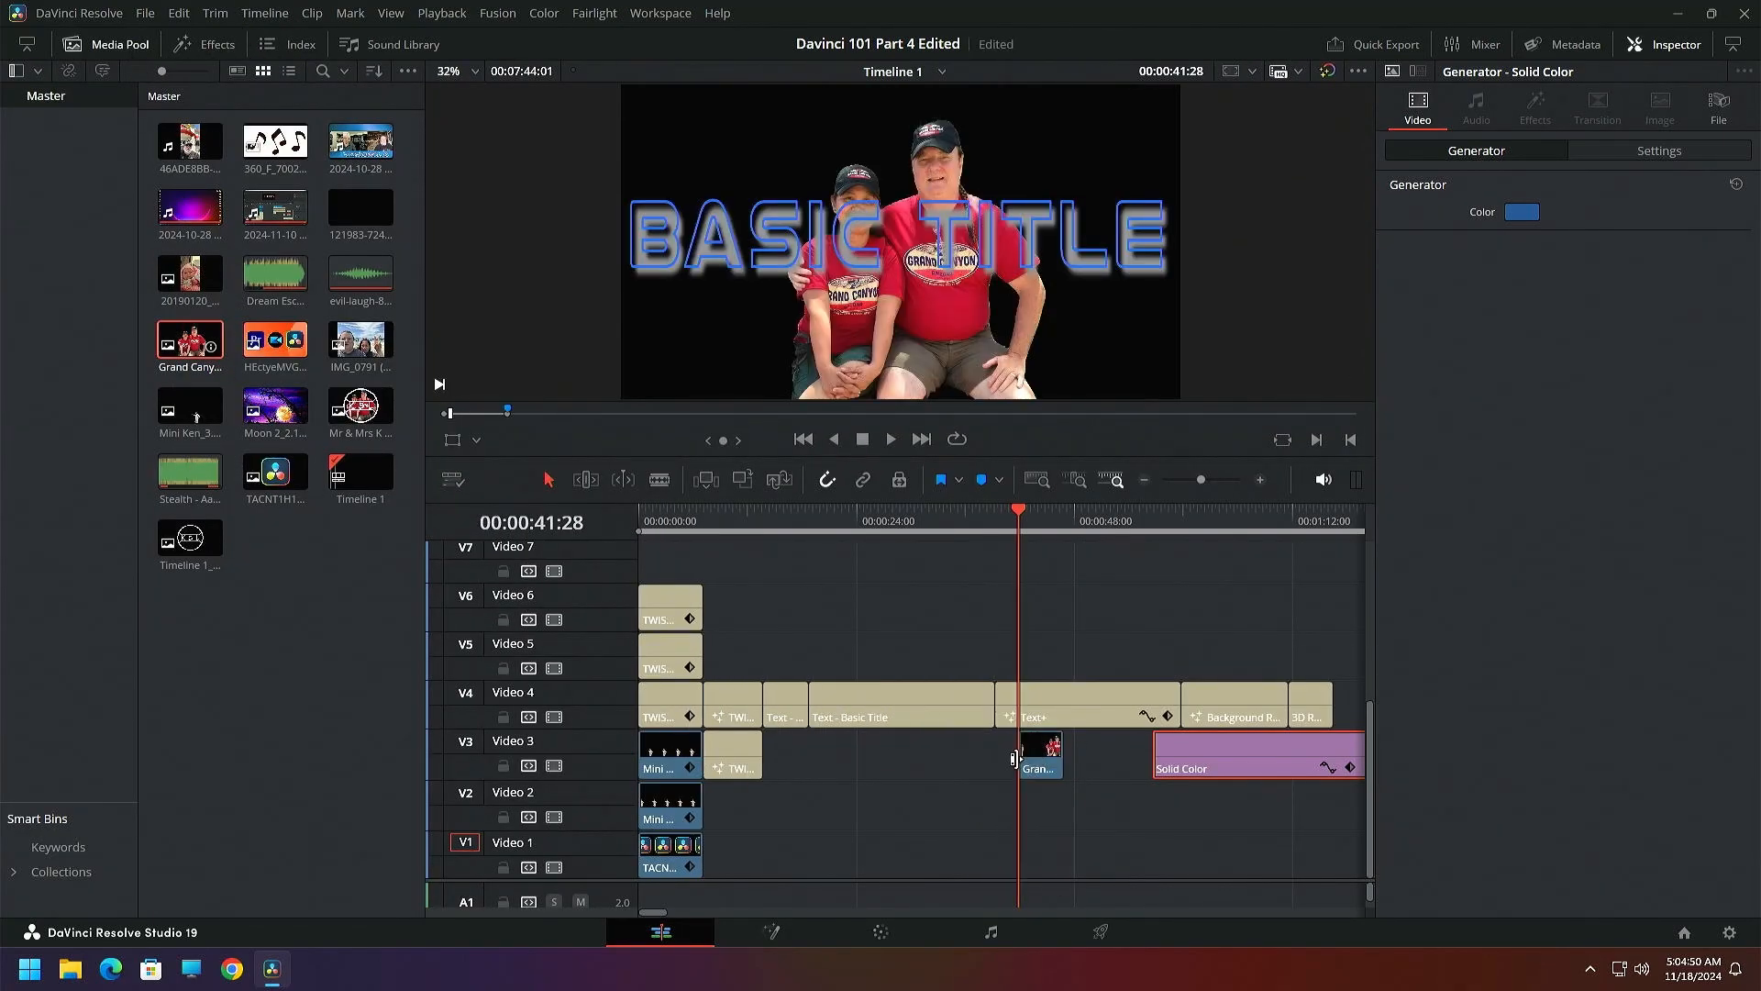
{"action": "left_click", "coordinate": [1031, 770]}
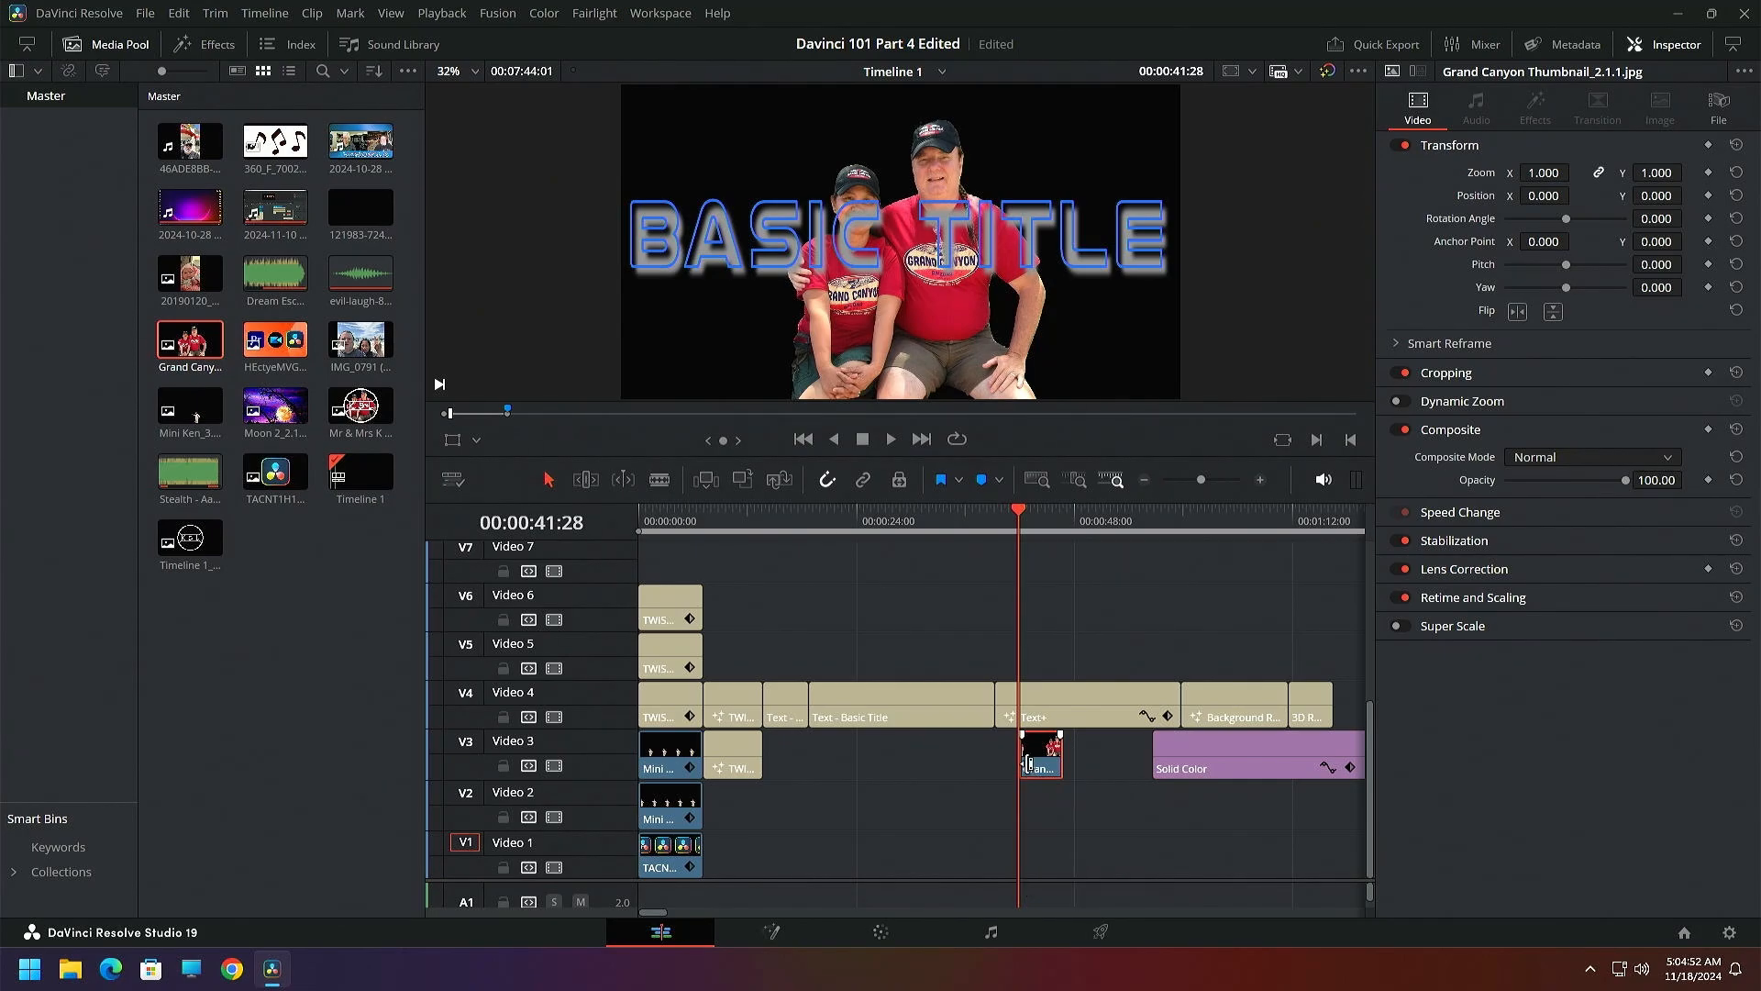
{"action": "left_click", "coordinate": [1029, 763]}
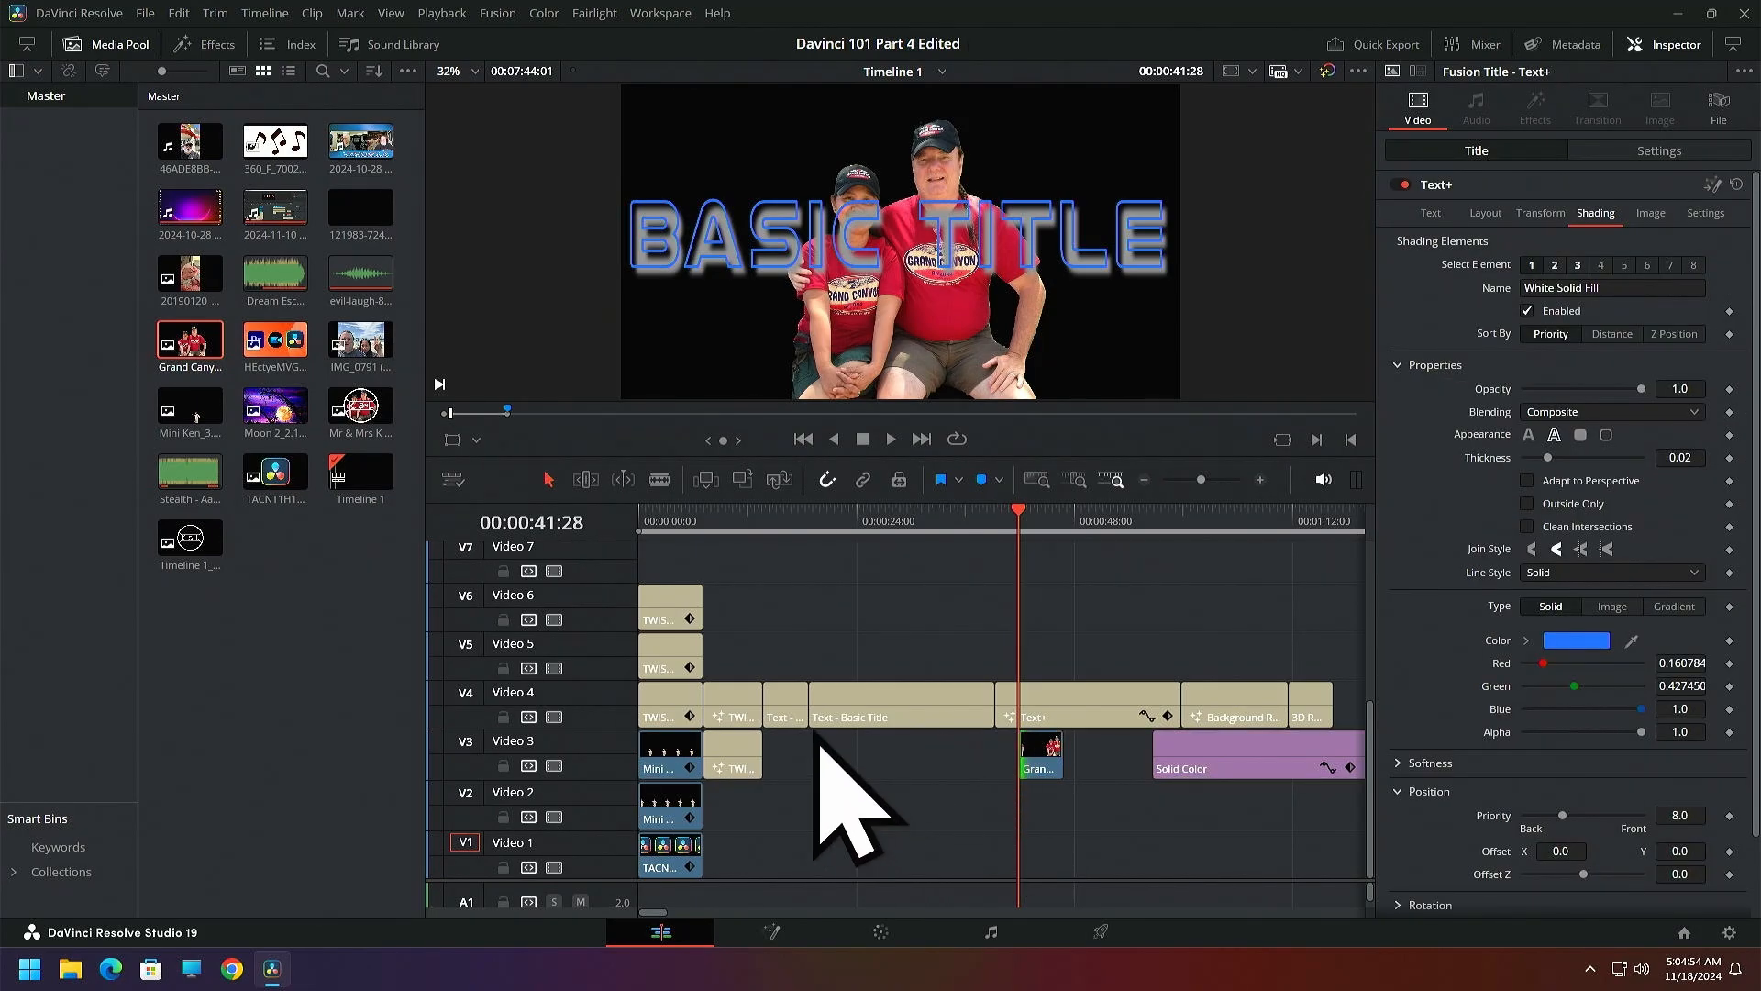
Delete the Grand Canyon image from Video 3 and move the Solid Color clip back beneath the titles, closing the media pool
{"action": "left_click", "coordinate": [1040, 764]}
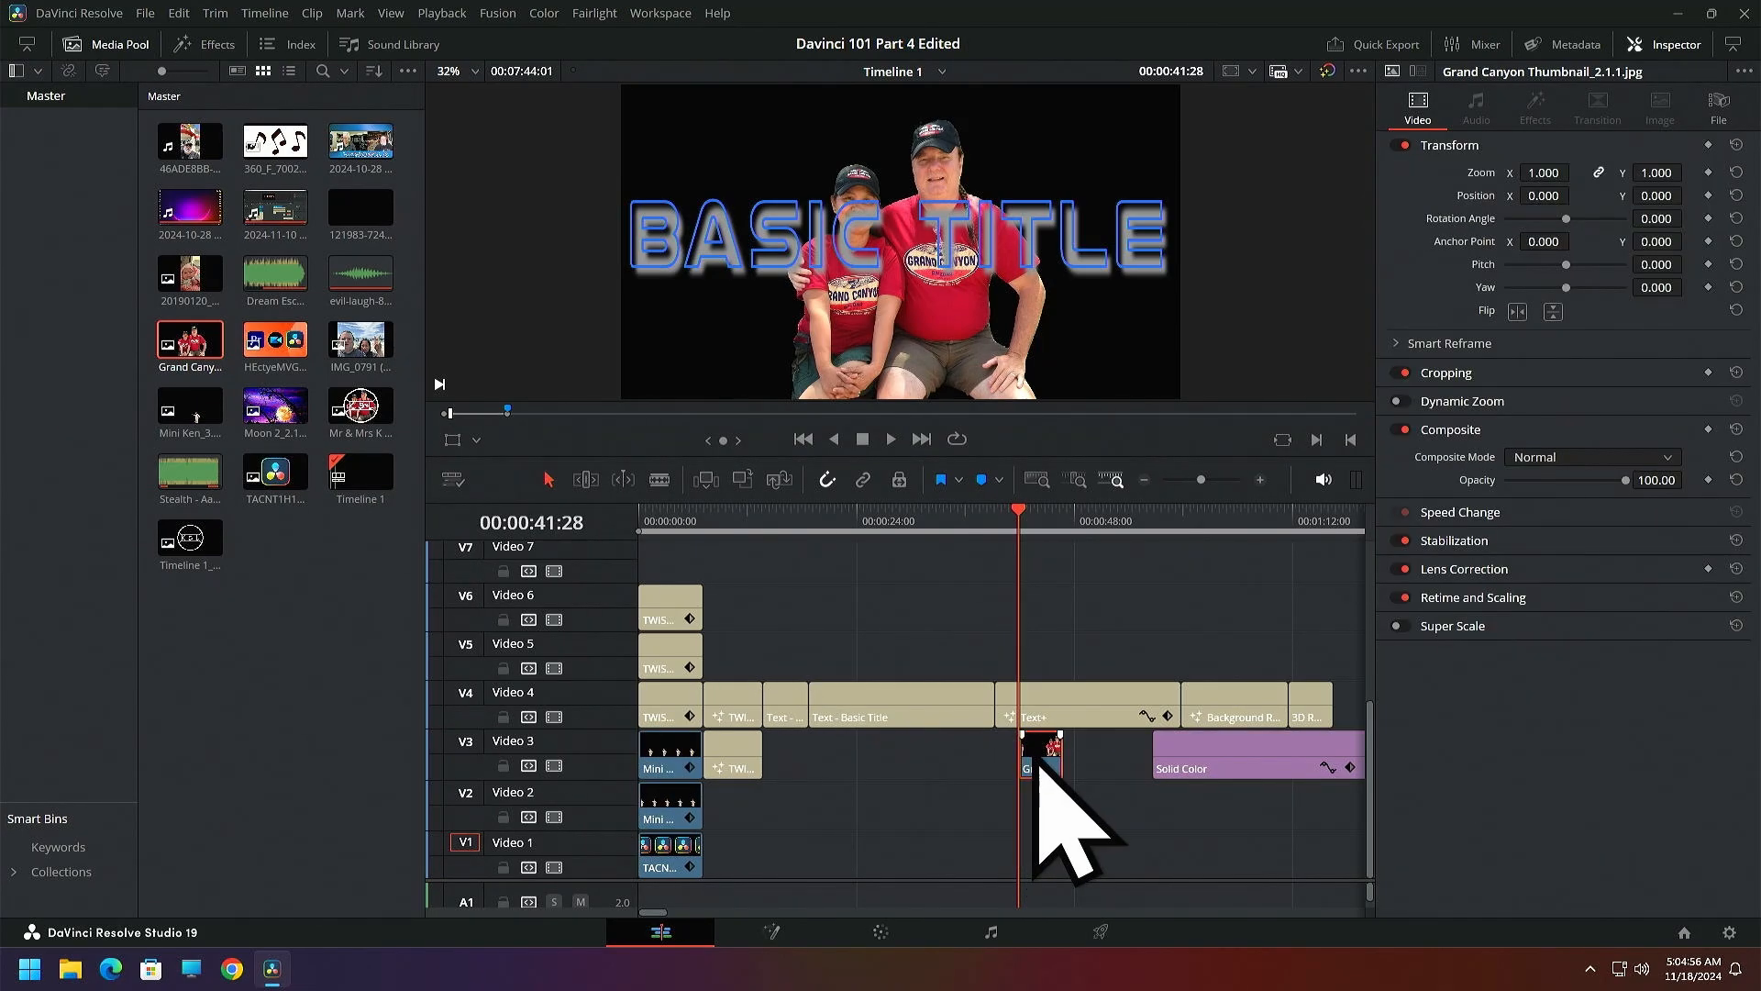
{"action": "key", "text": "Delete"}
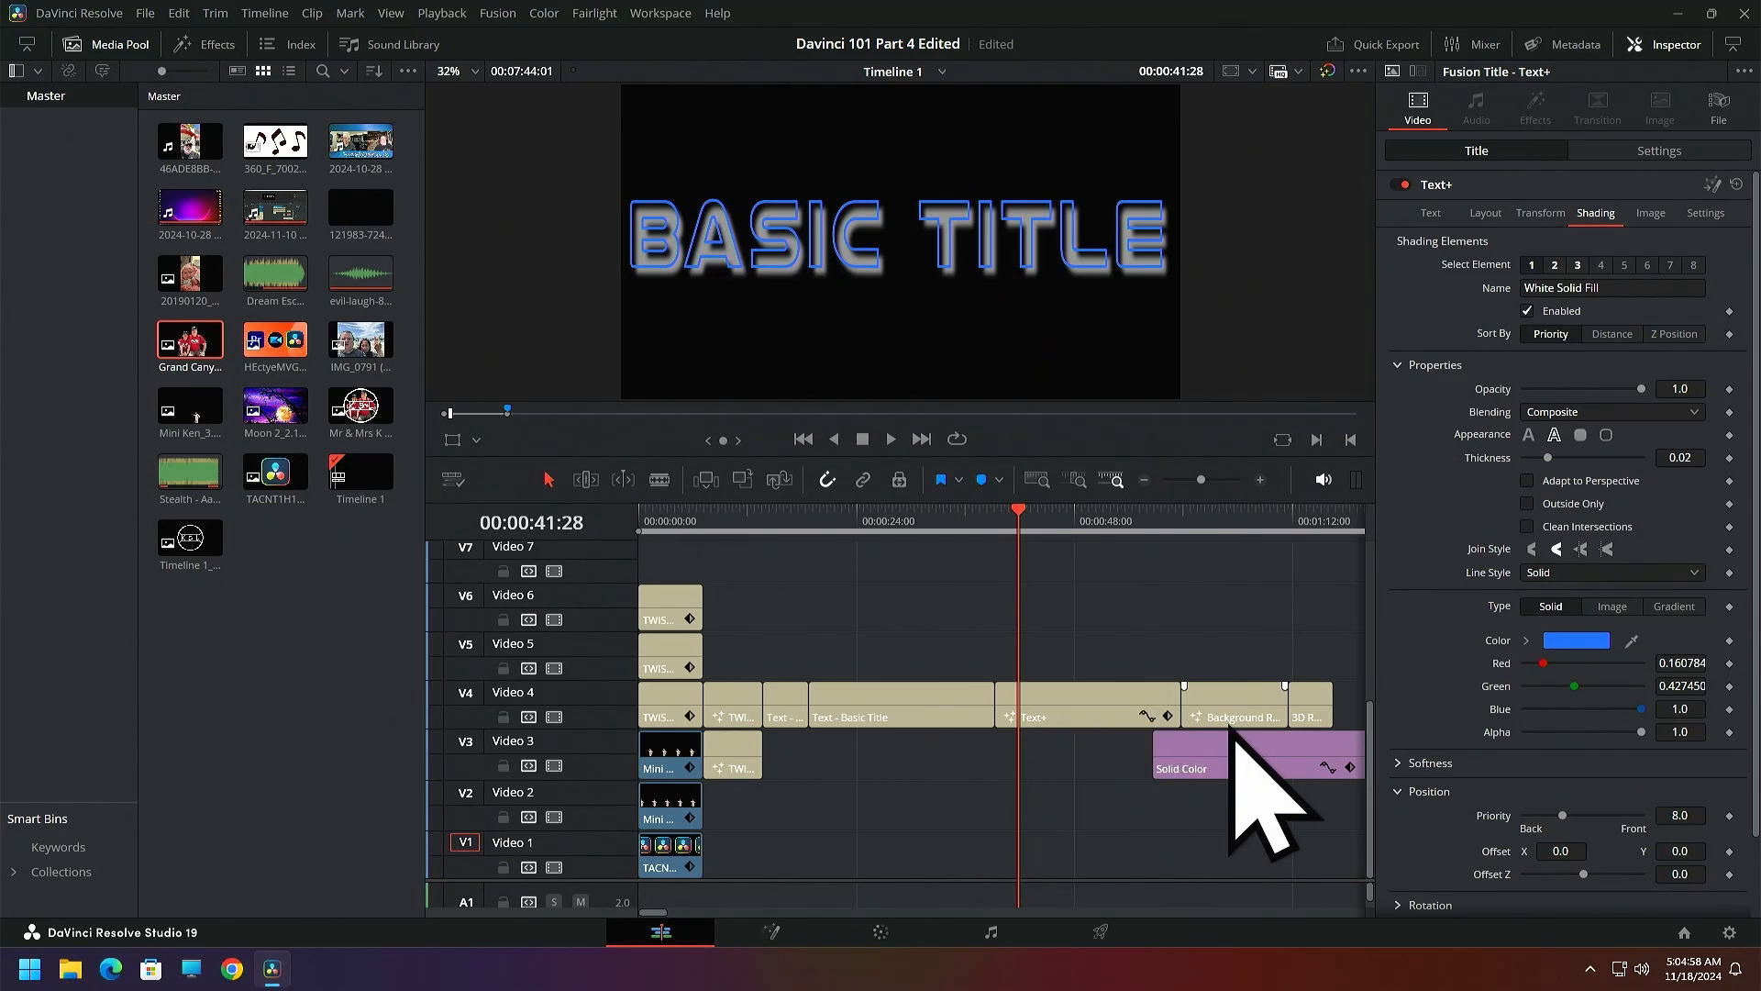
{"action": "left_click_drag", "start_coordinate": [1240, 752], "coordinate": [867, 747]}
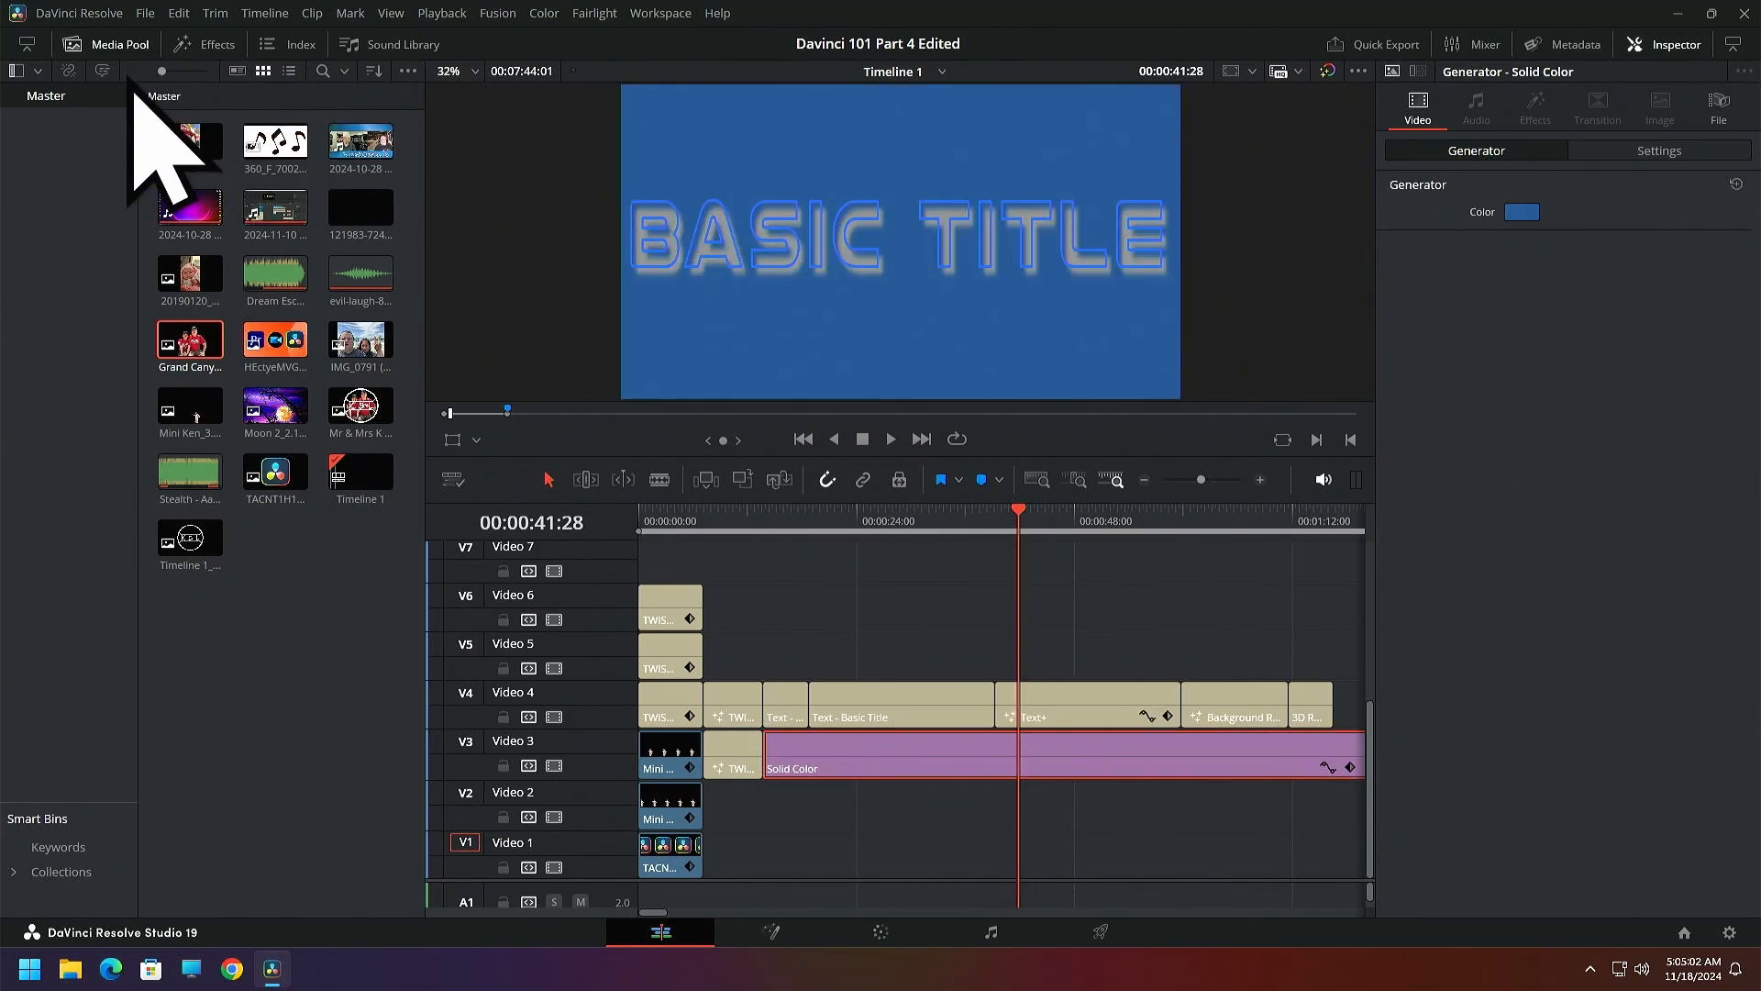
{"action": "left_click", "coordinate": [110, 46]}
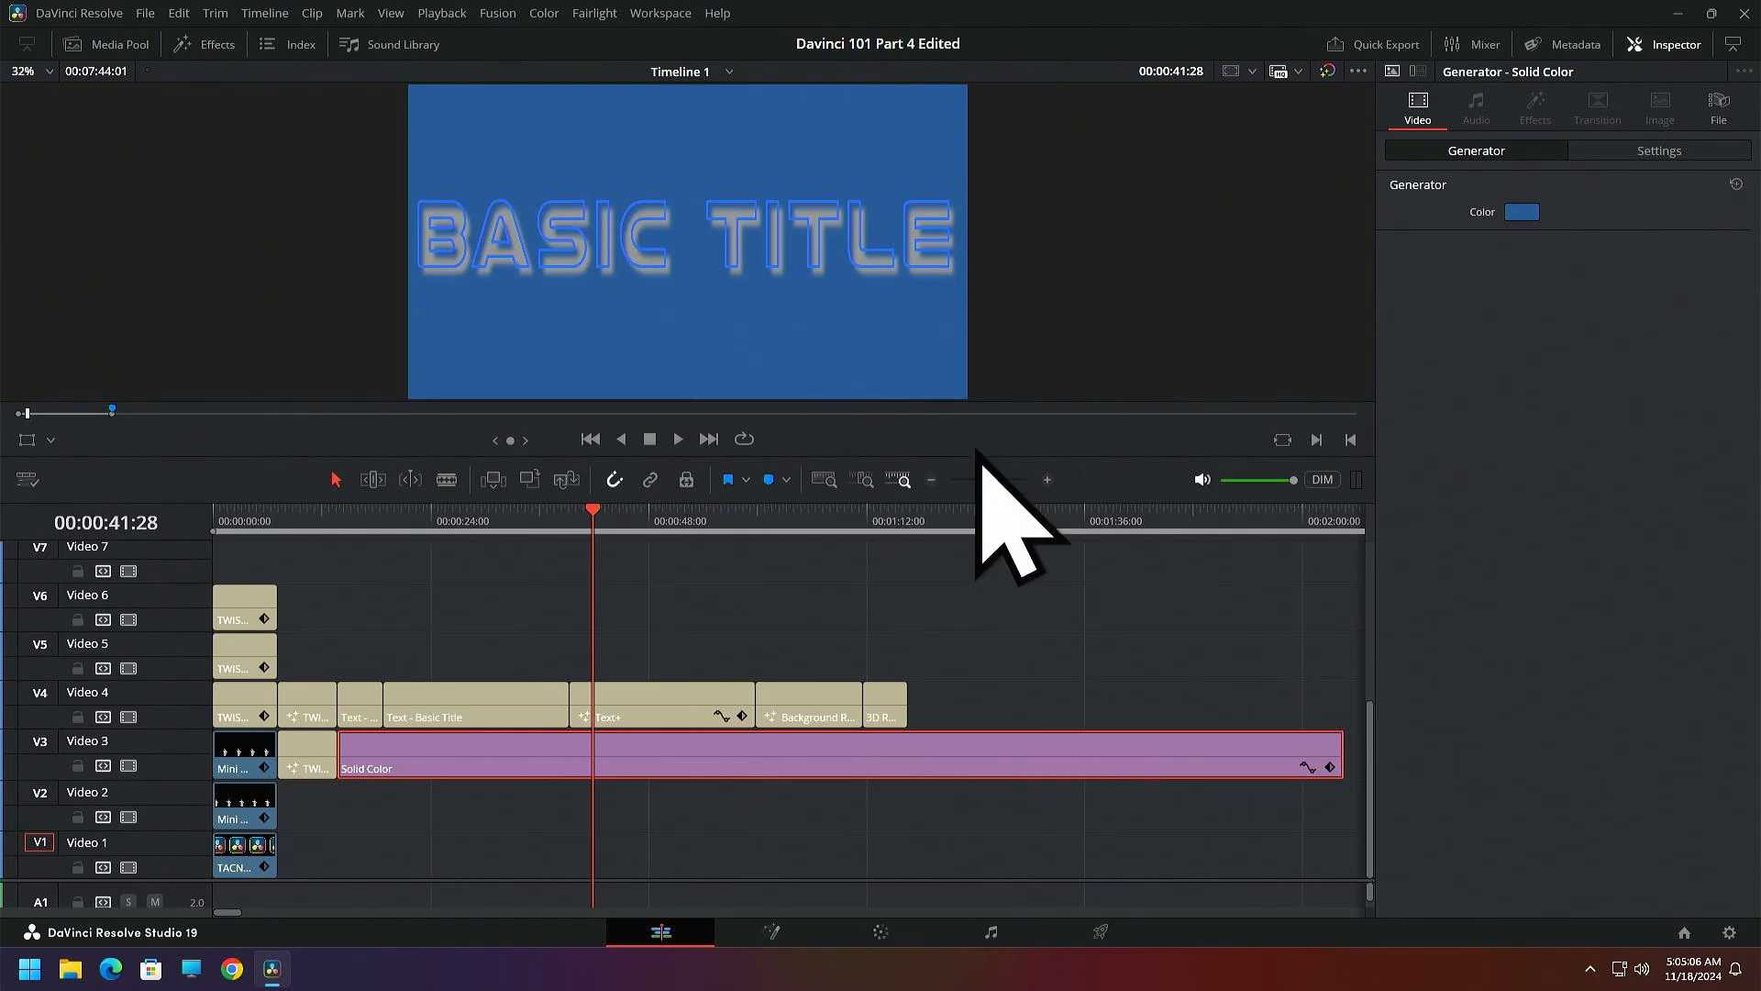
Select the Text+ clip on Video 4 and view its text and layout settings
{"action": "left_click", "coordinate": [673, 710]}
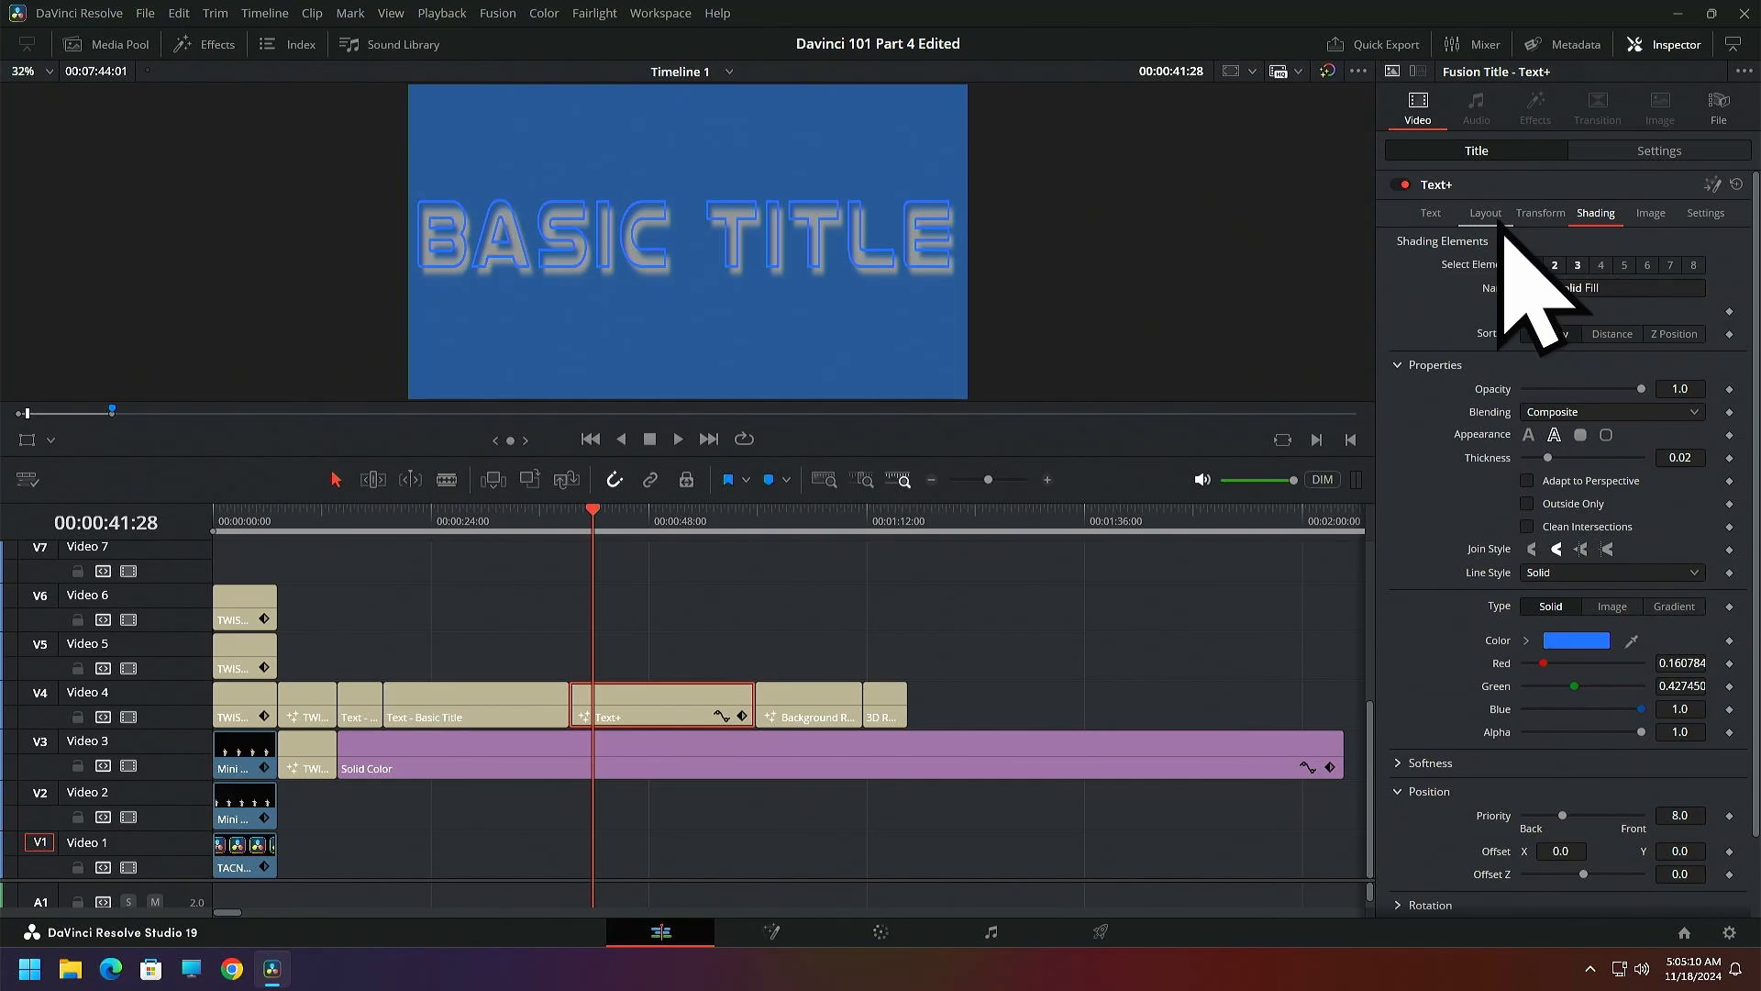
{"action": "left_click", "coordinate": [1436, 224]}
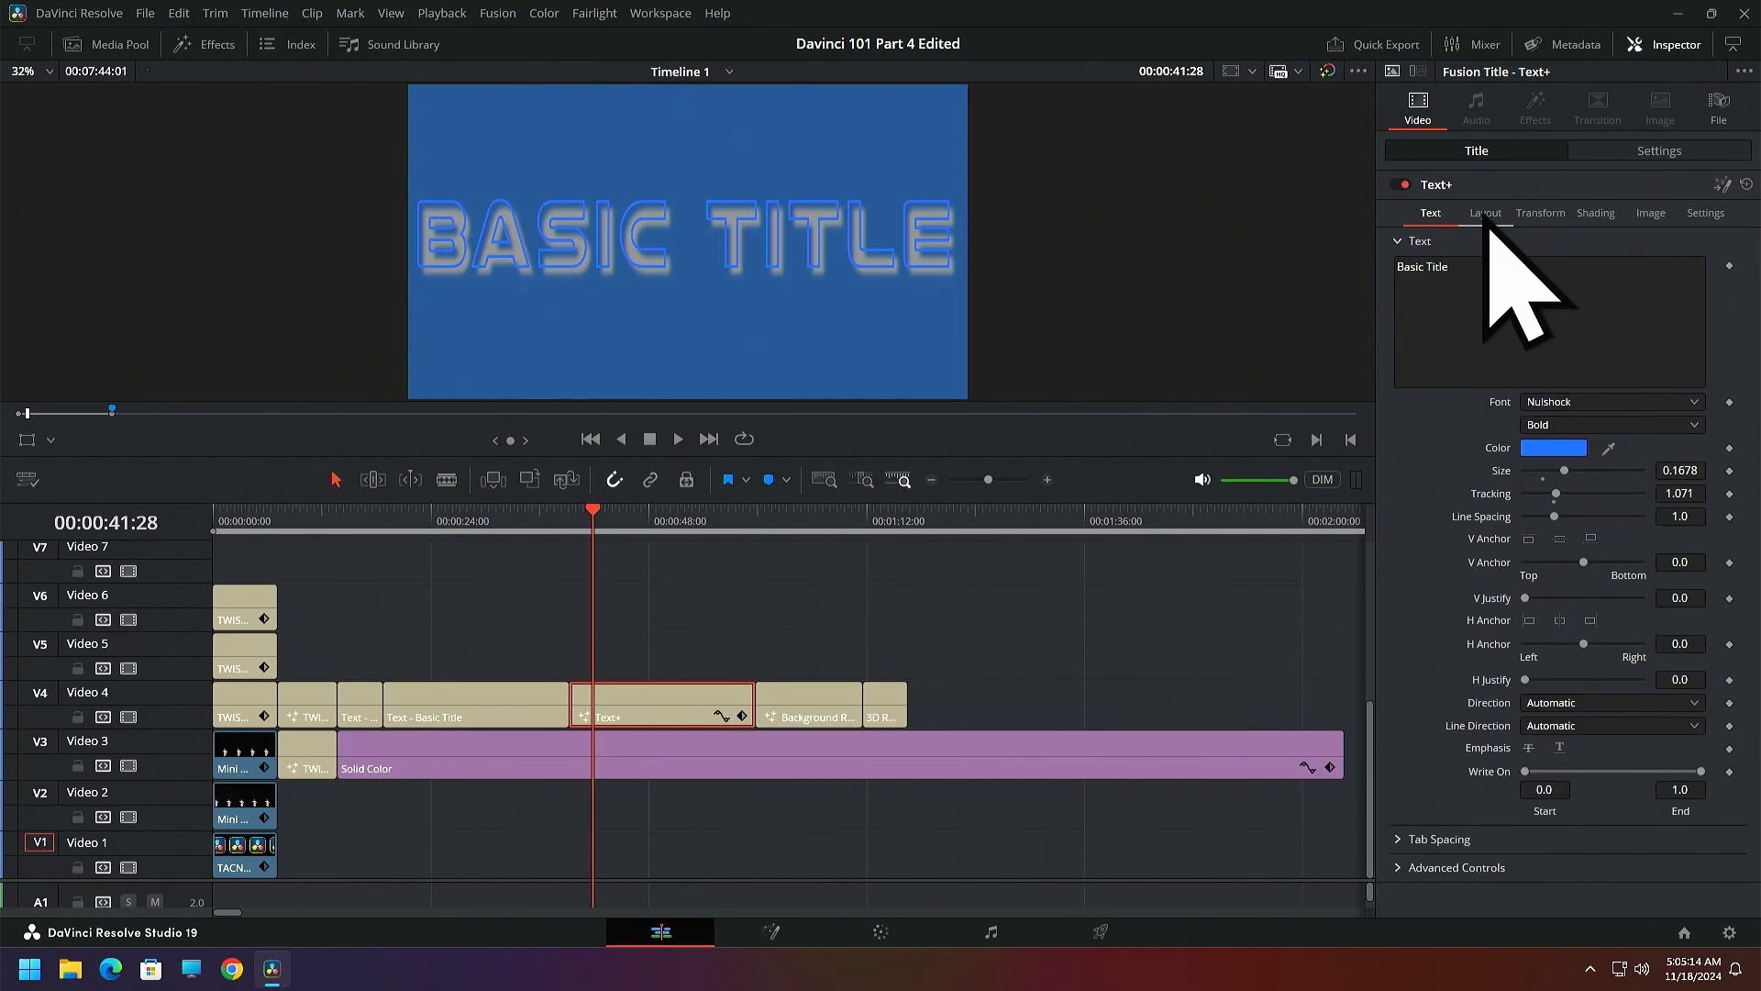
{"action": "left_click", "coordinate": [1485, 214]}
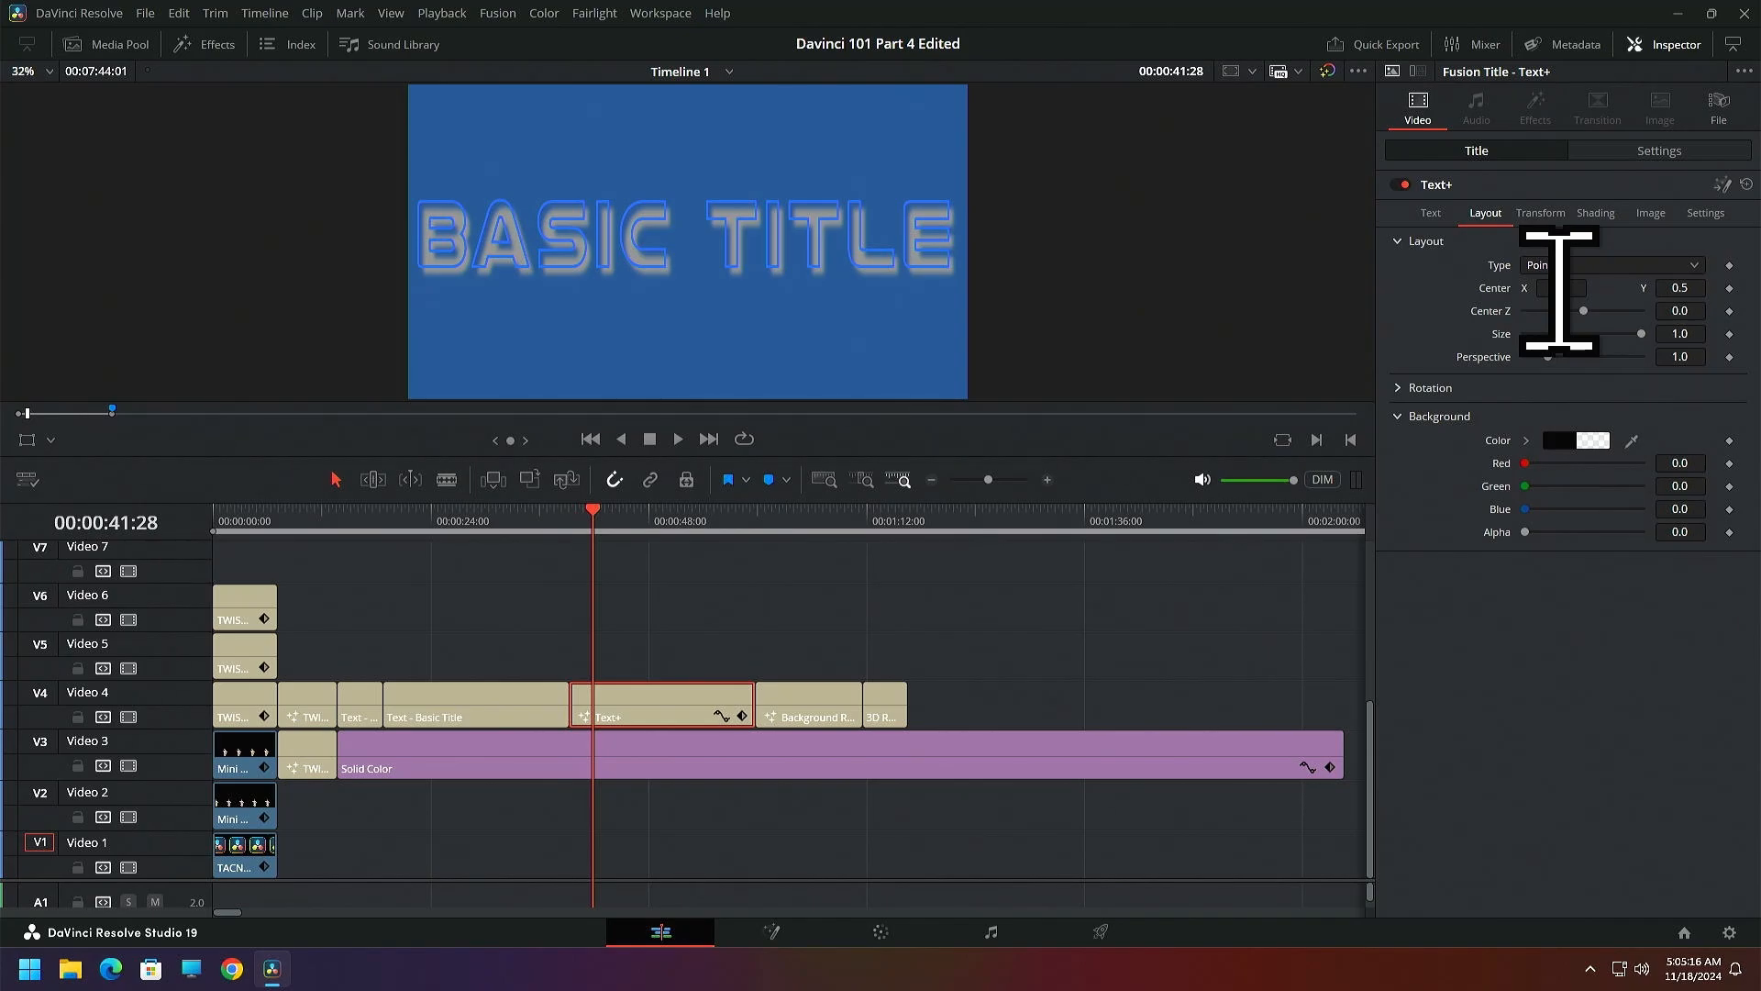
Try shifting the Text+ title's layout Center X and Center Z, resetting them to 0.5 and 0.0
{"action": "mouse_move", "coordinate": [1560, 290]}
{"action": "left_mouse_down"}
{"action": "mouse_move", "coordinate": [1484, 290]}
{"action": "mouse_move", "coordinate": [1559, 290]}
{"action": "left_mouse_up"}
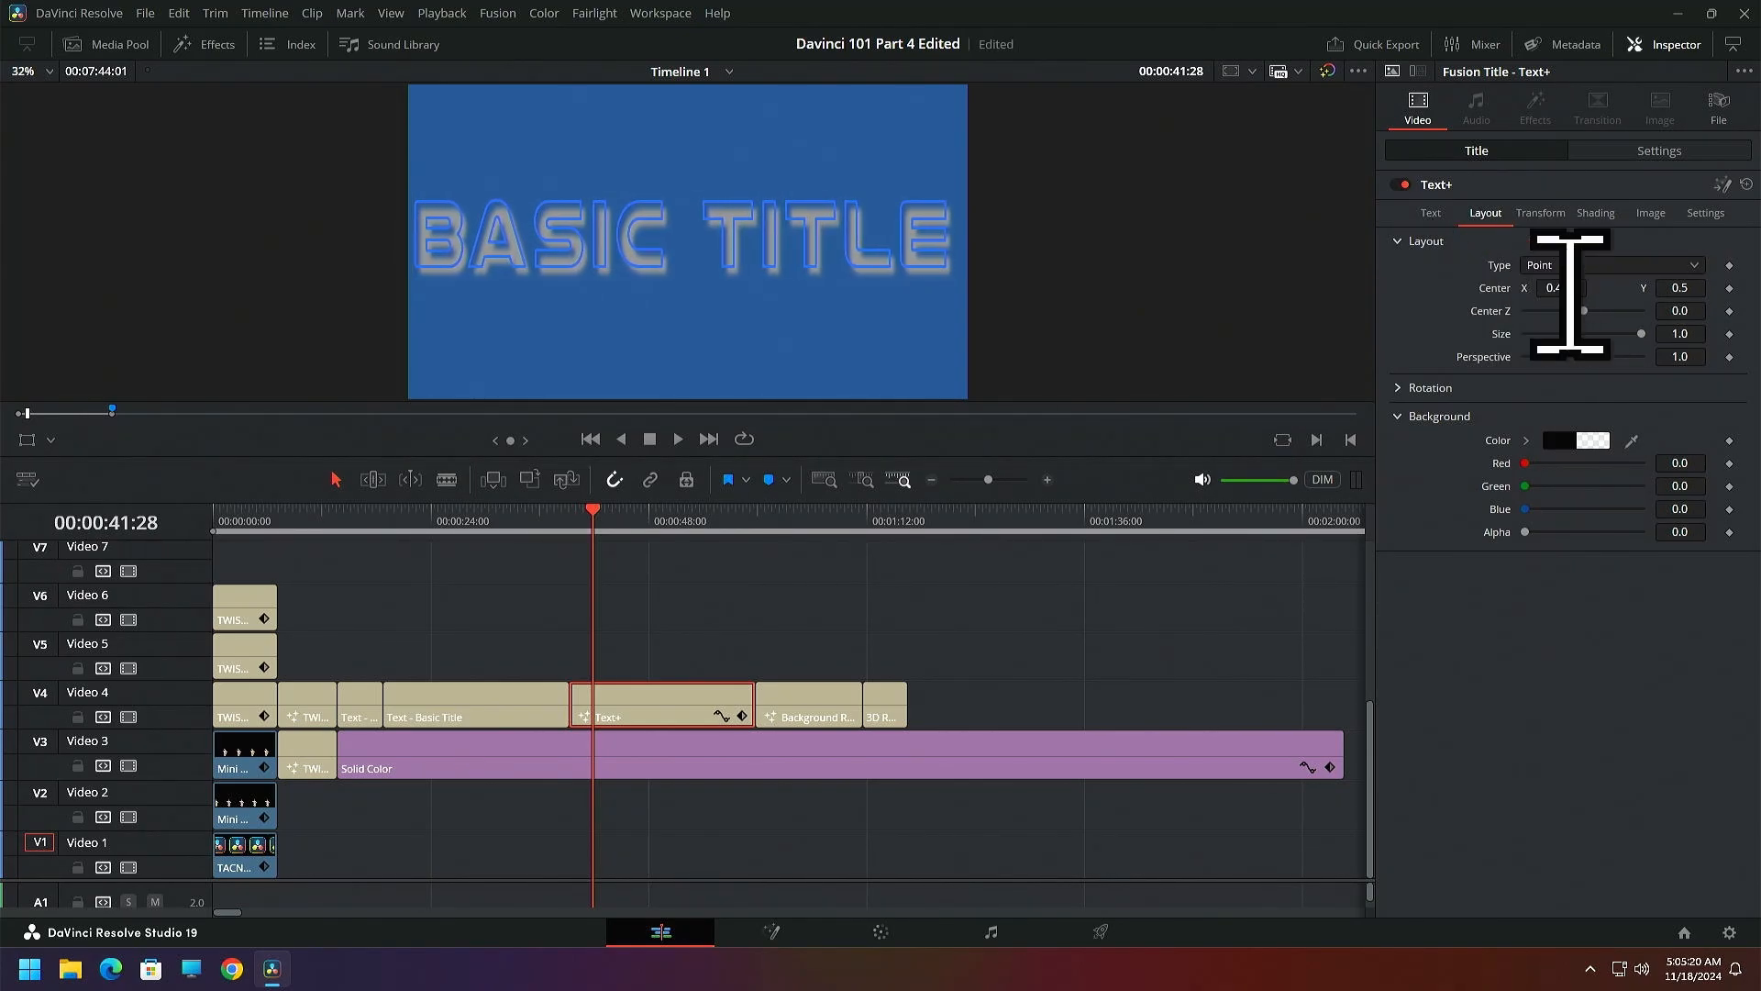
{"action": "double_click", "coordinate": [1496, 290]}
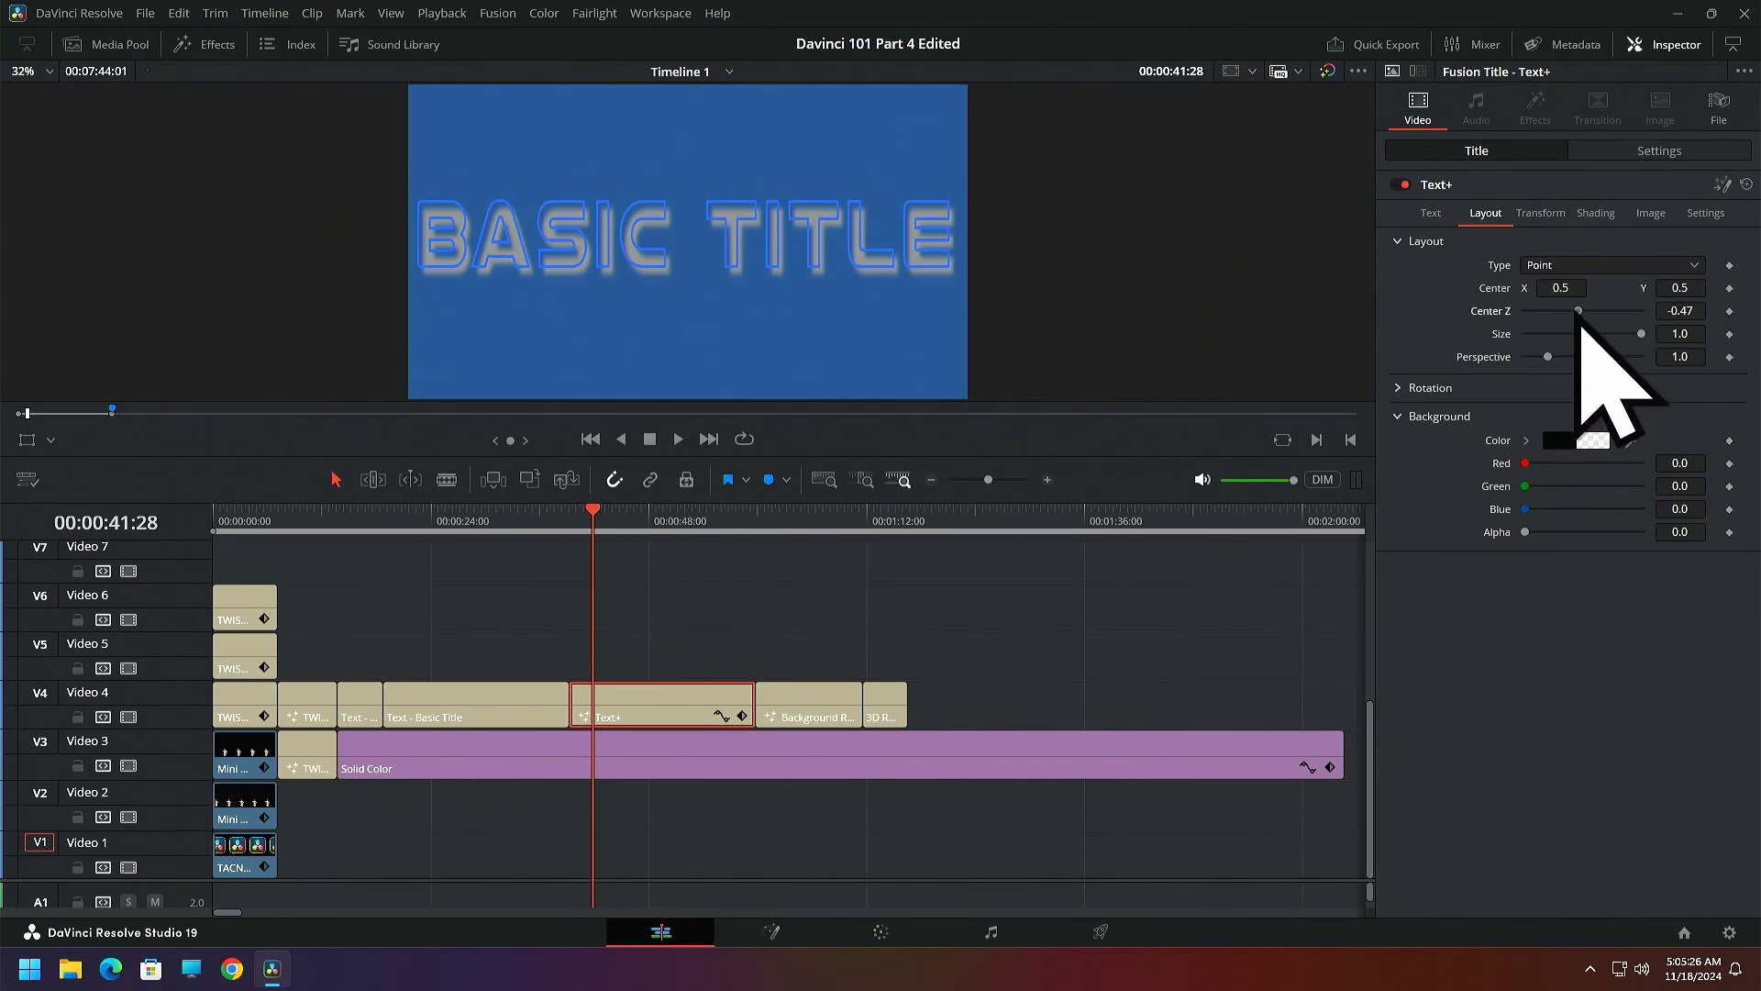
{"action": "mouse_move", "coordinate": [1579, 312]}
{"action": "left_mouse_down"}
{"action": "mouse_move", "coordinate": [1558, 312]}
{"action": "mouse_move", "coordinate": [1587, 314]}
{"action": "left_mouse_up"}
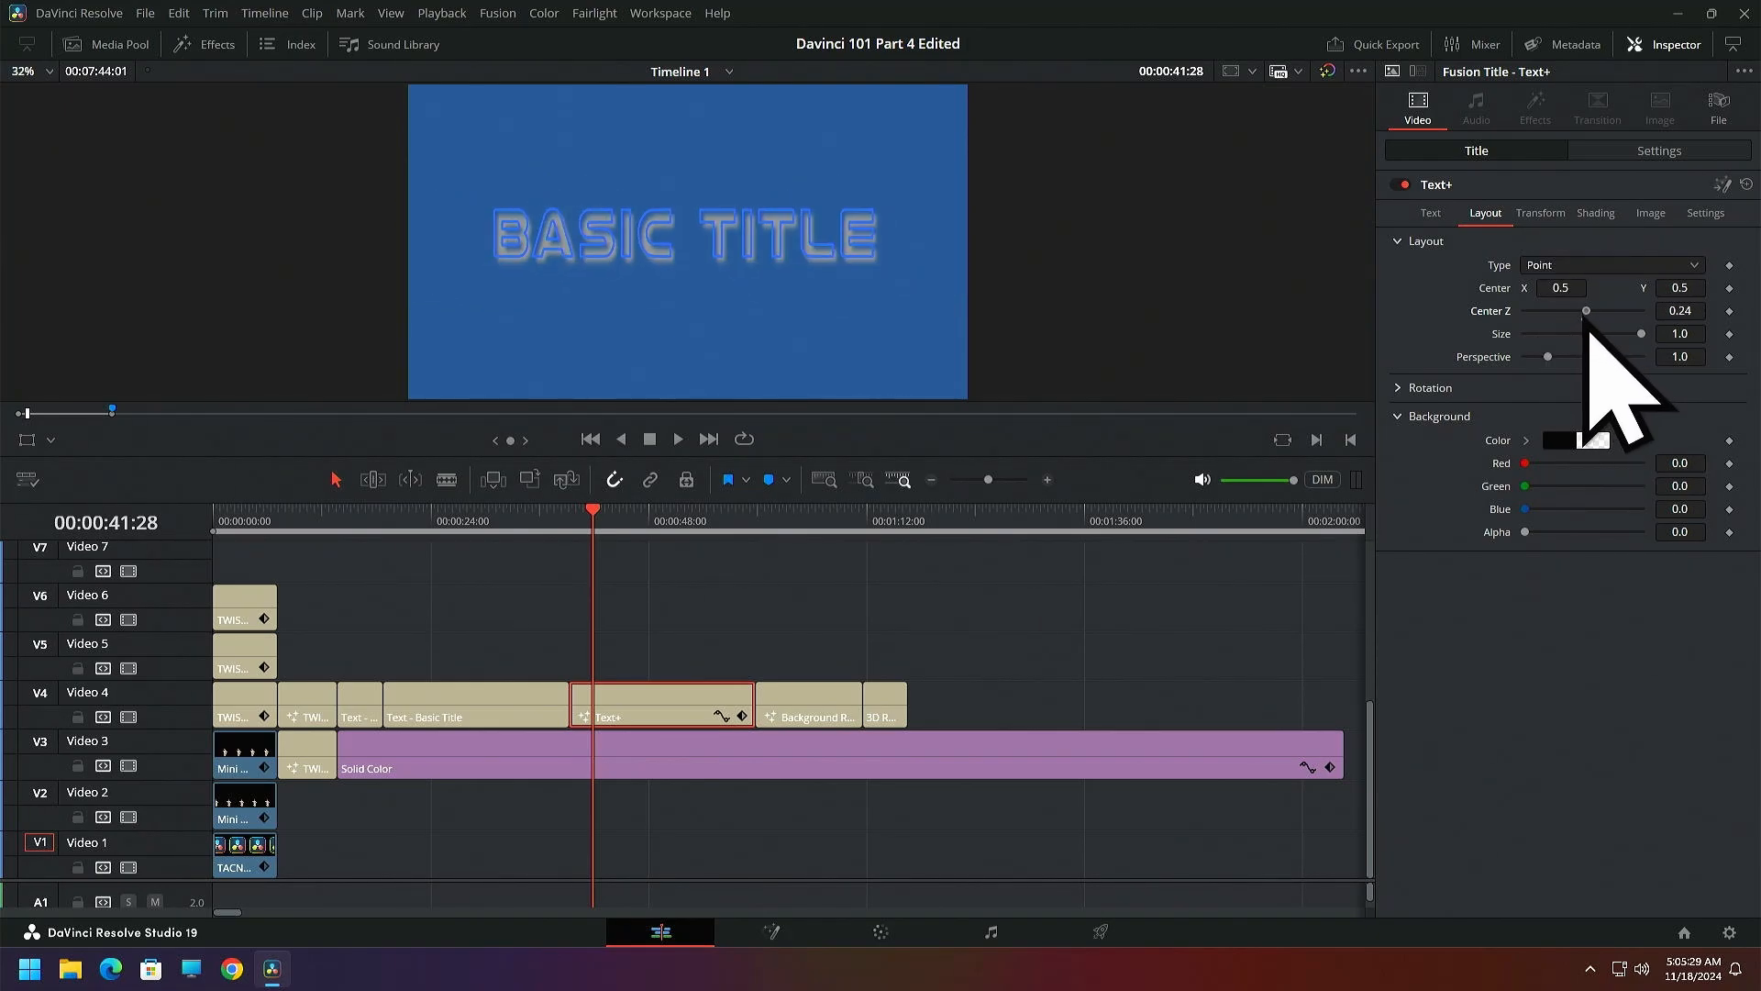
{"action": "double_click", "coordinate": [1494, 312]}
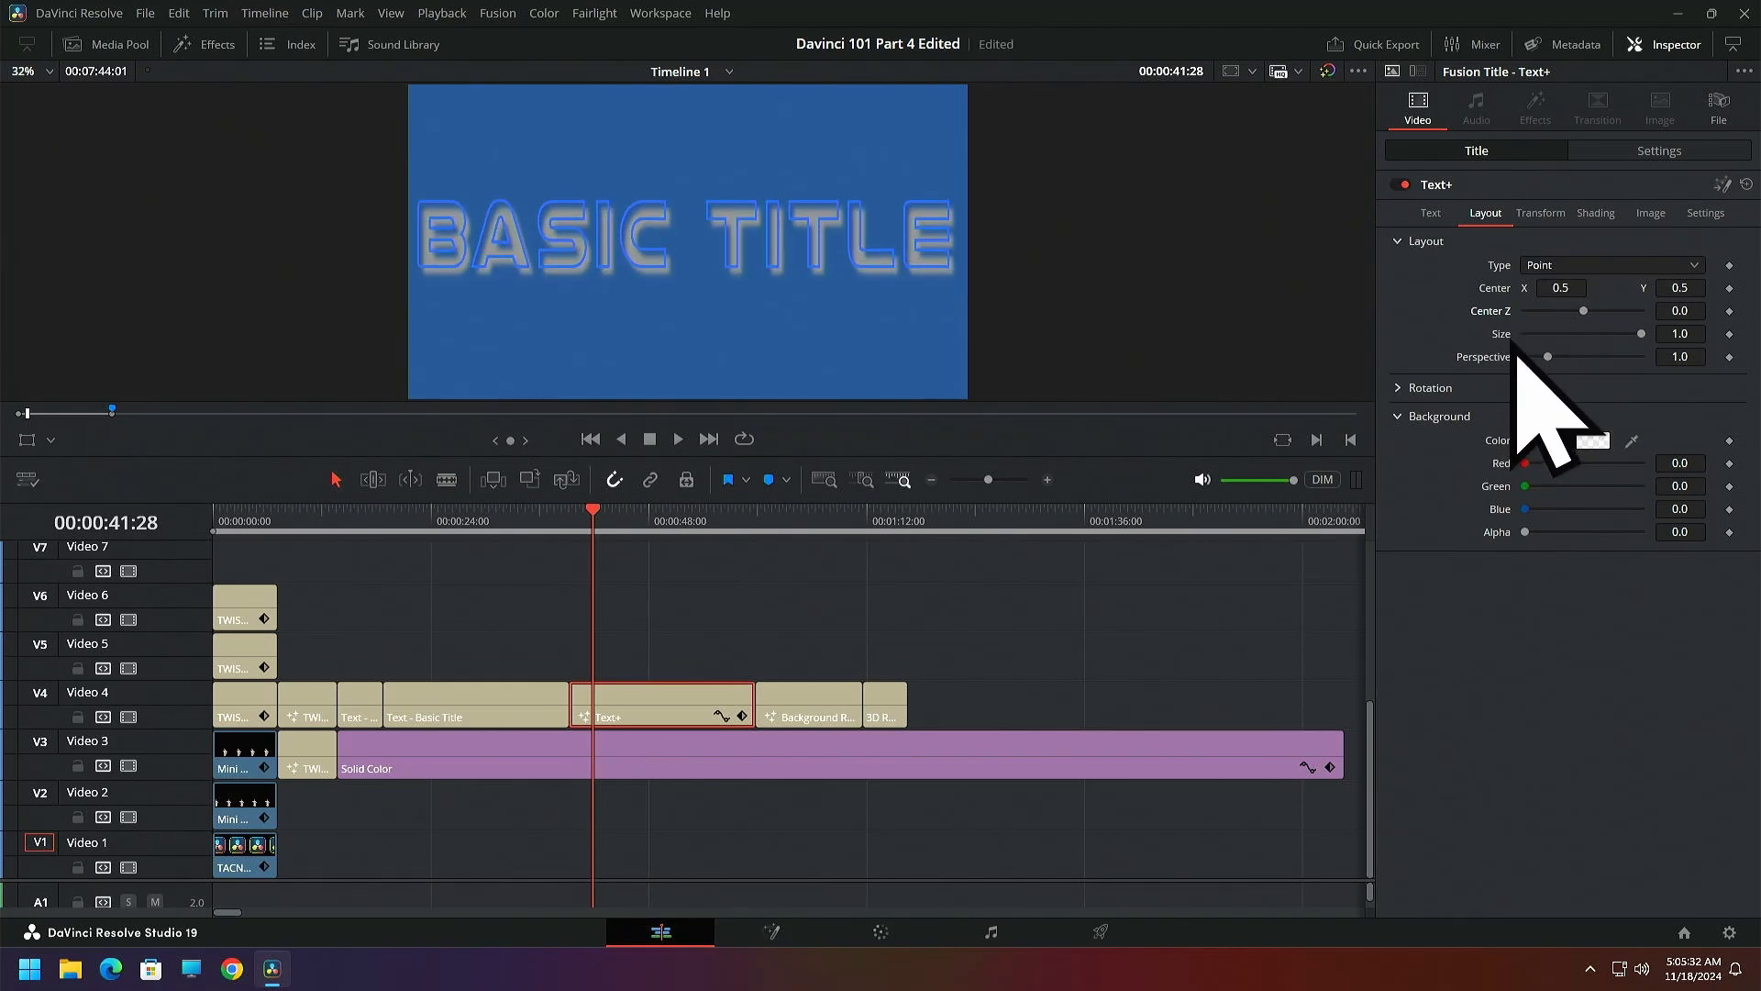
Reduce the Text+ title's layout size to 0.575 and try other perspective values, returning perspective to 1.0
{"action": "left_click_drag", "start_coordinate": [1648, 345], "coordinate": [1550, 348]}
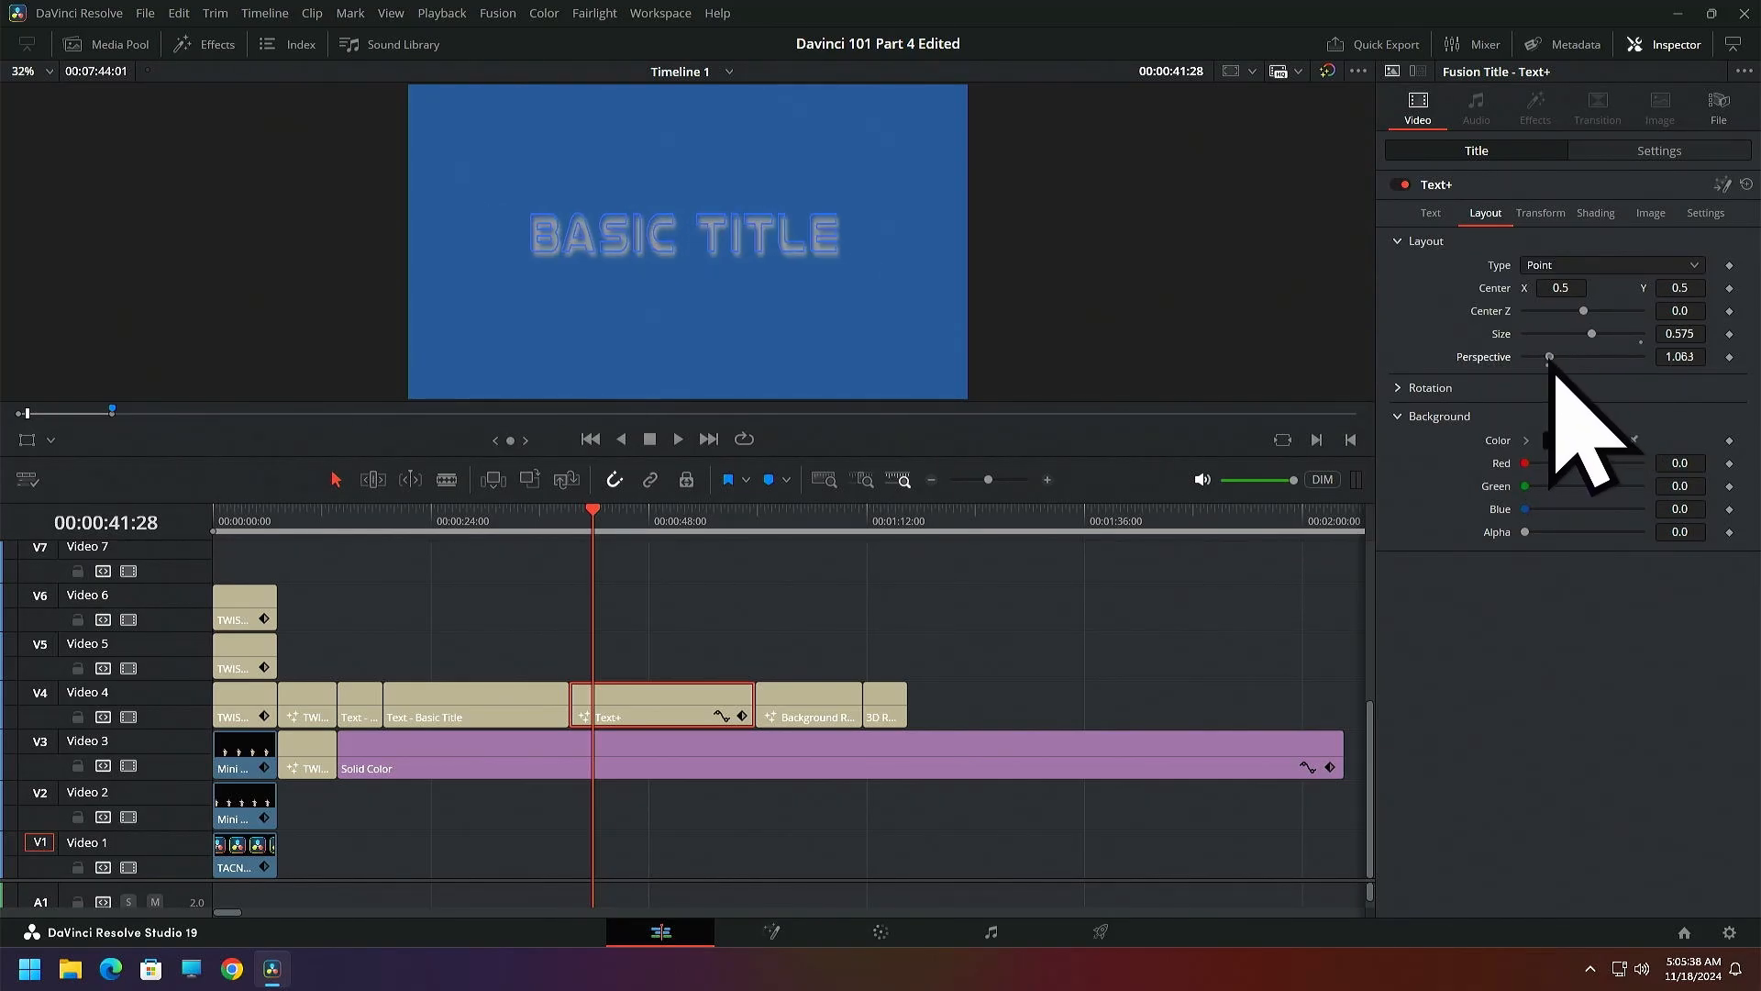
{"action": "mouse_move", "coordinate": [1549, 358]}
{"action": "left_mouse_down"}
{"action": "mouse_move", "coordinate": [1600, 358]}
{"action": "mouse_move", "coordinate": [1570, 357]}
{"action": "left_mouse_up"}
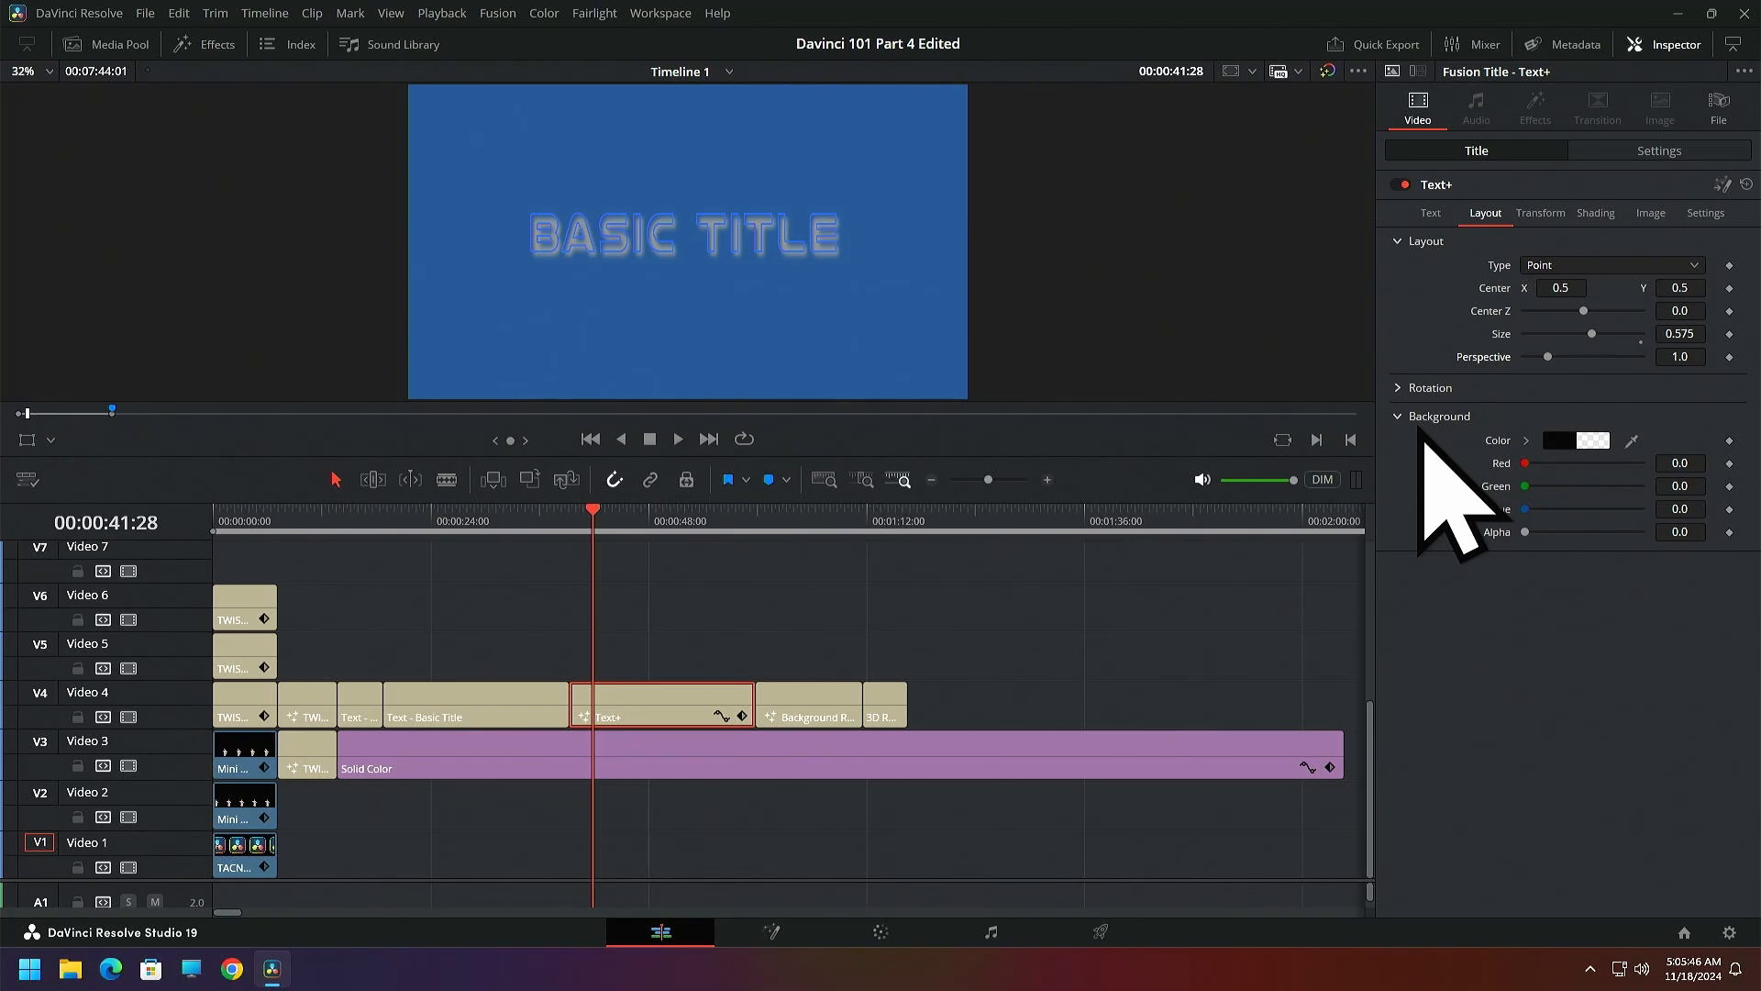
Try rotating the Text+ title with the layout rotation controls, reset the rotation to 0.0, and save the project
{"action": "left_click", "coordinate": [1397, 420]}
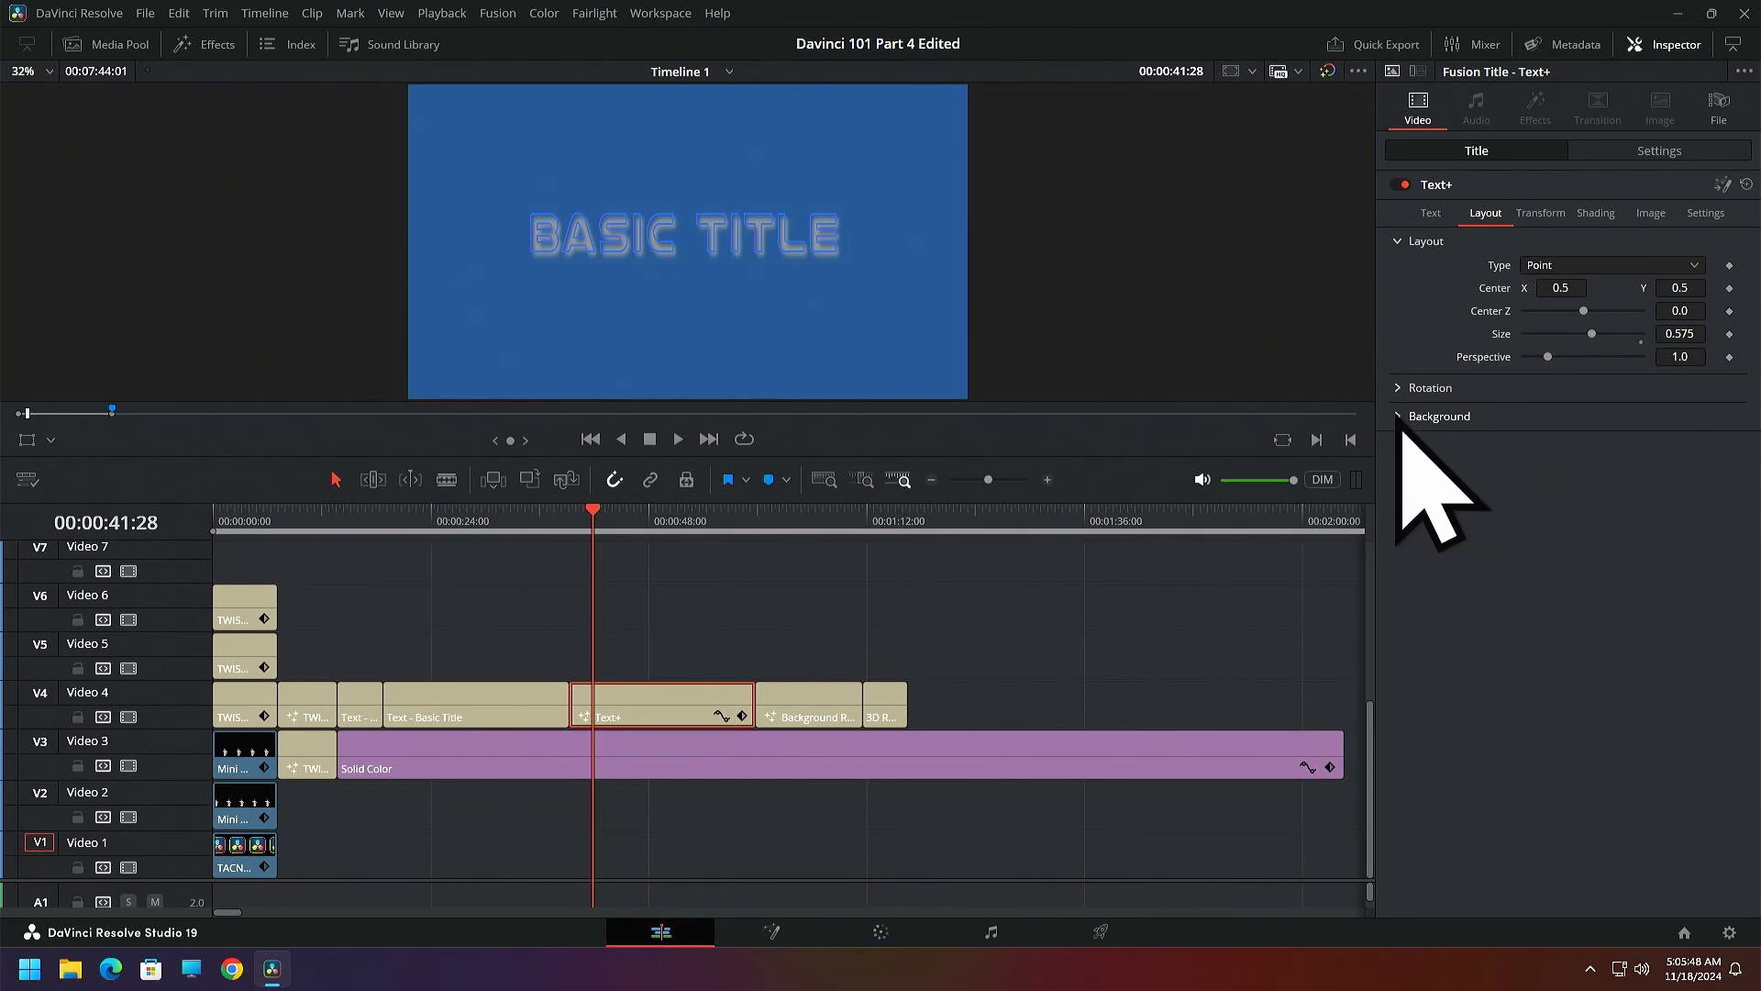
{"action": "left_click", "coordinate": [1400, 388]}
{"action": "left_click_drag", "start_coordinate": [1559, 440], "coordinate": [1524, 496]}
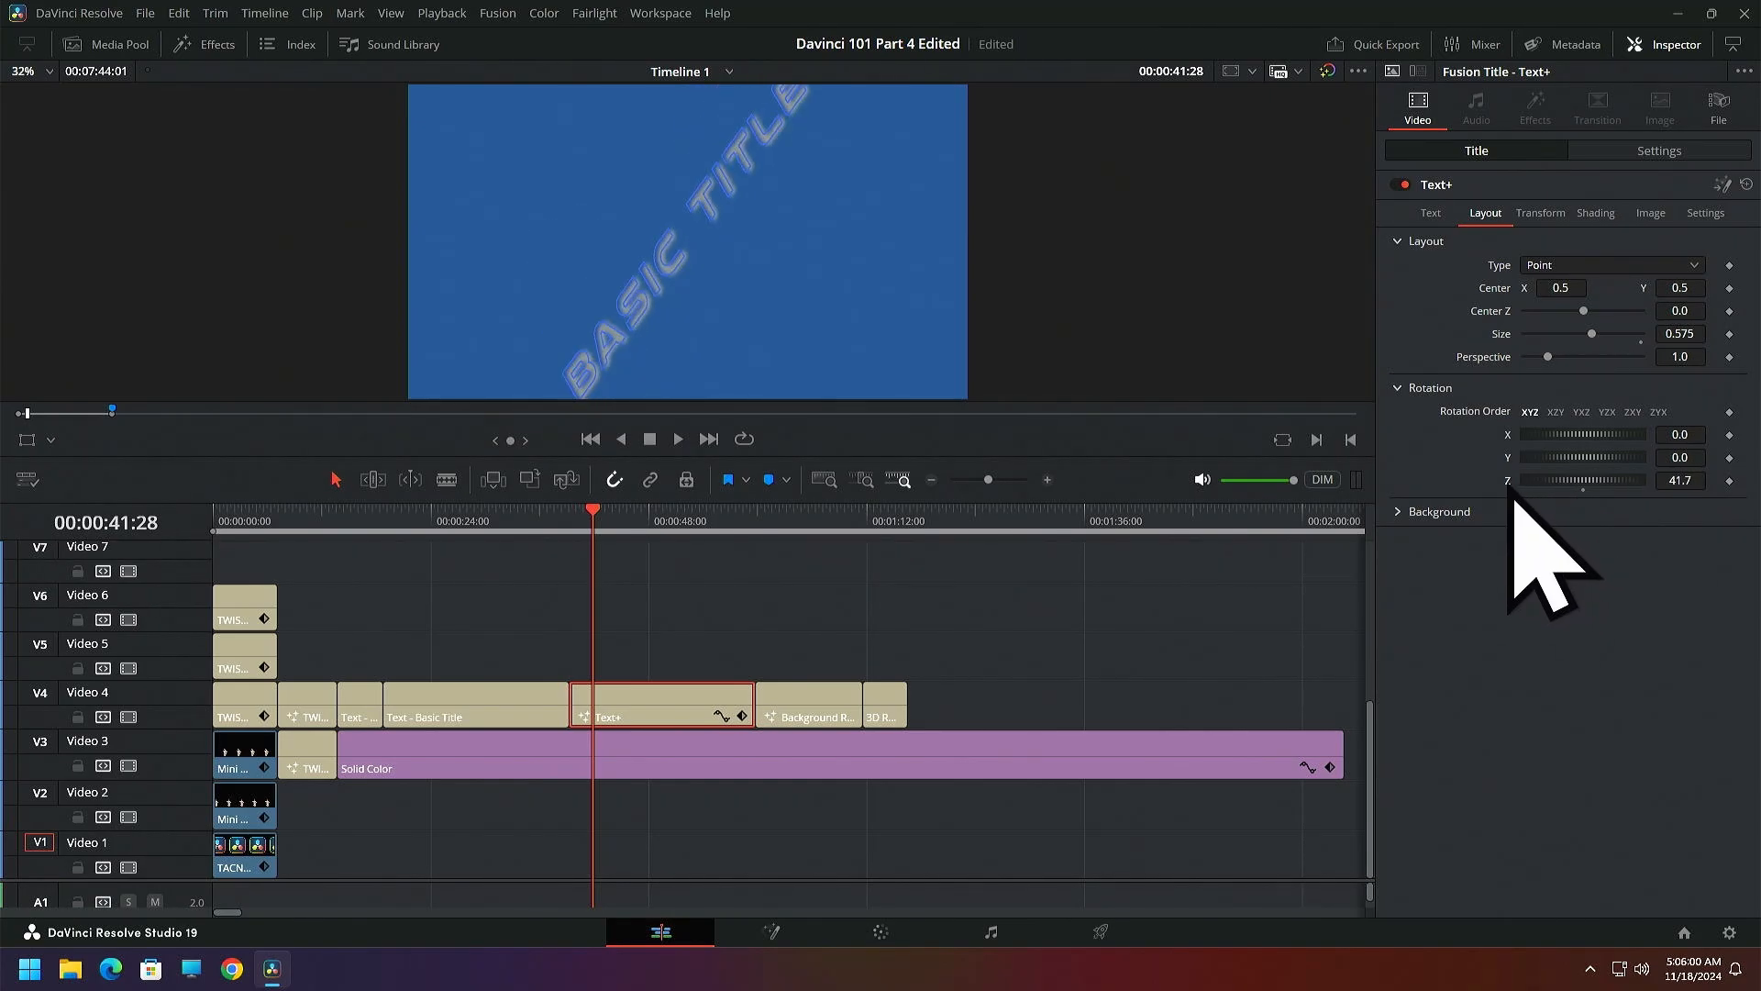
{"action": "double_click", "coordinate": [1509, 484]}
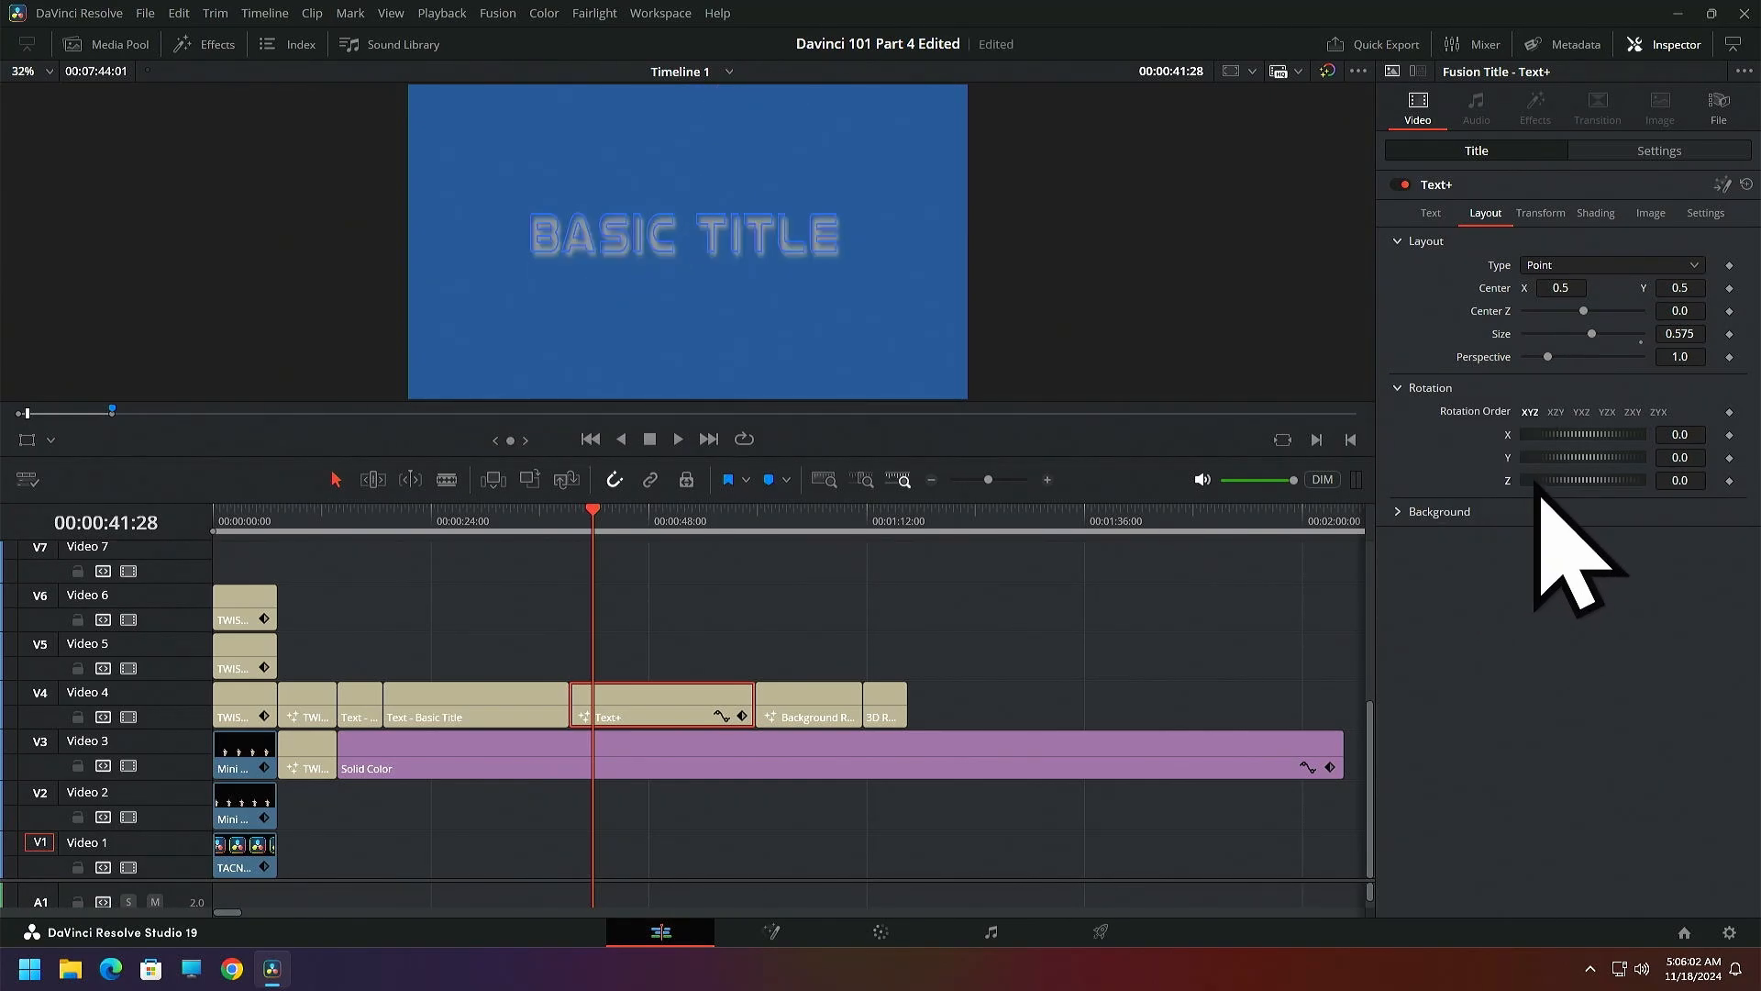
{"action": "left_click_drag", "start_coordinate": [1533, 481], "coordinate": [1573, 482]}
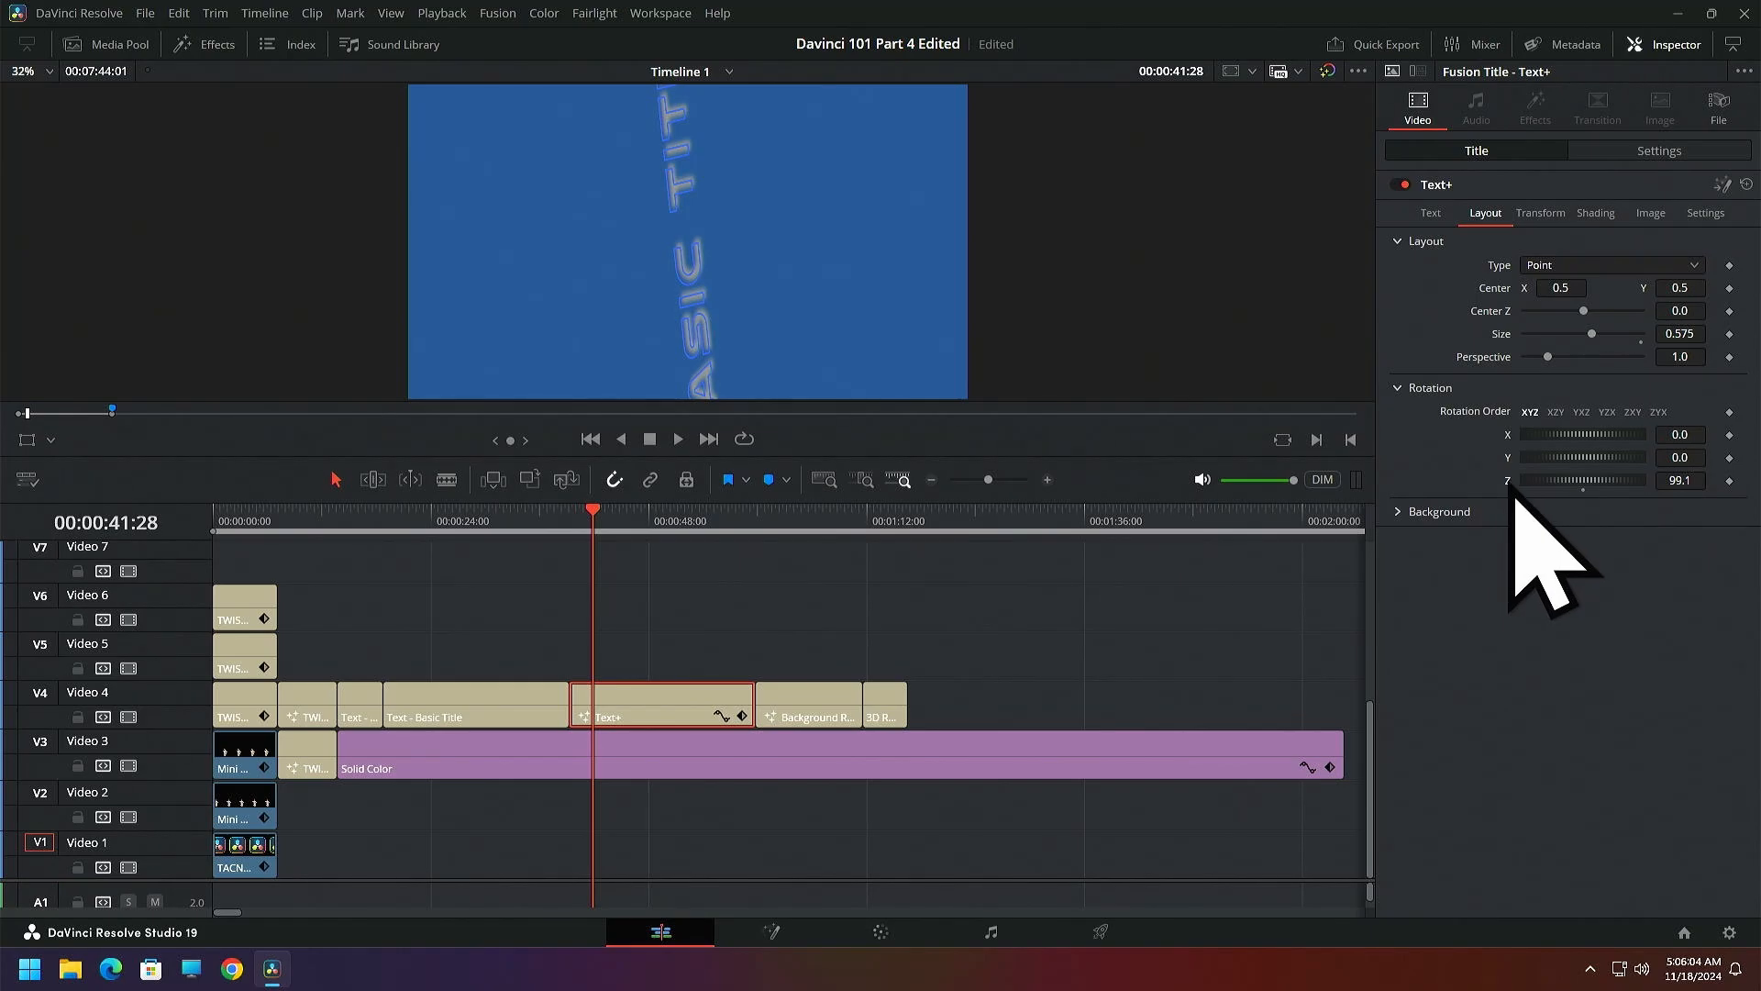
{"action": "double_click", "coordinate": [1510, 491]}
{"action": "left_click_drag", "start_coordinate": [1552, 480], "coordinate": [1574, 482]}
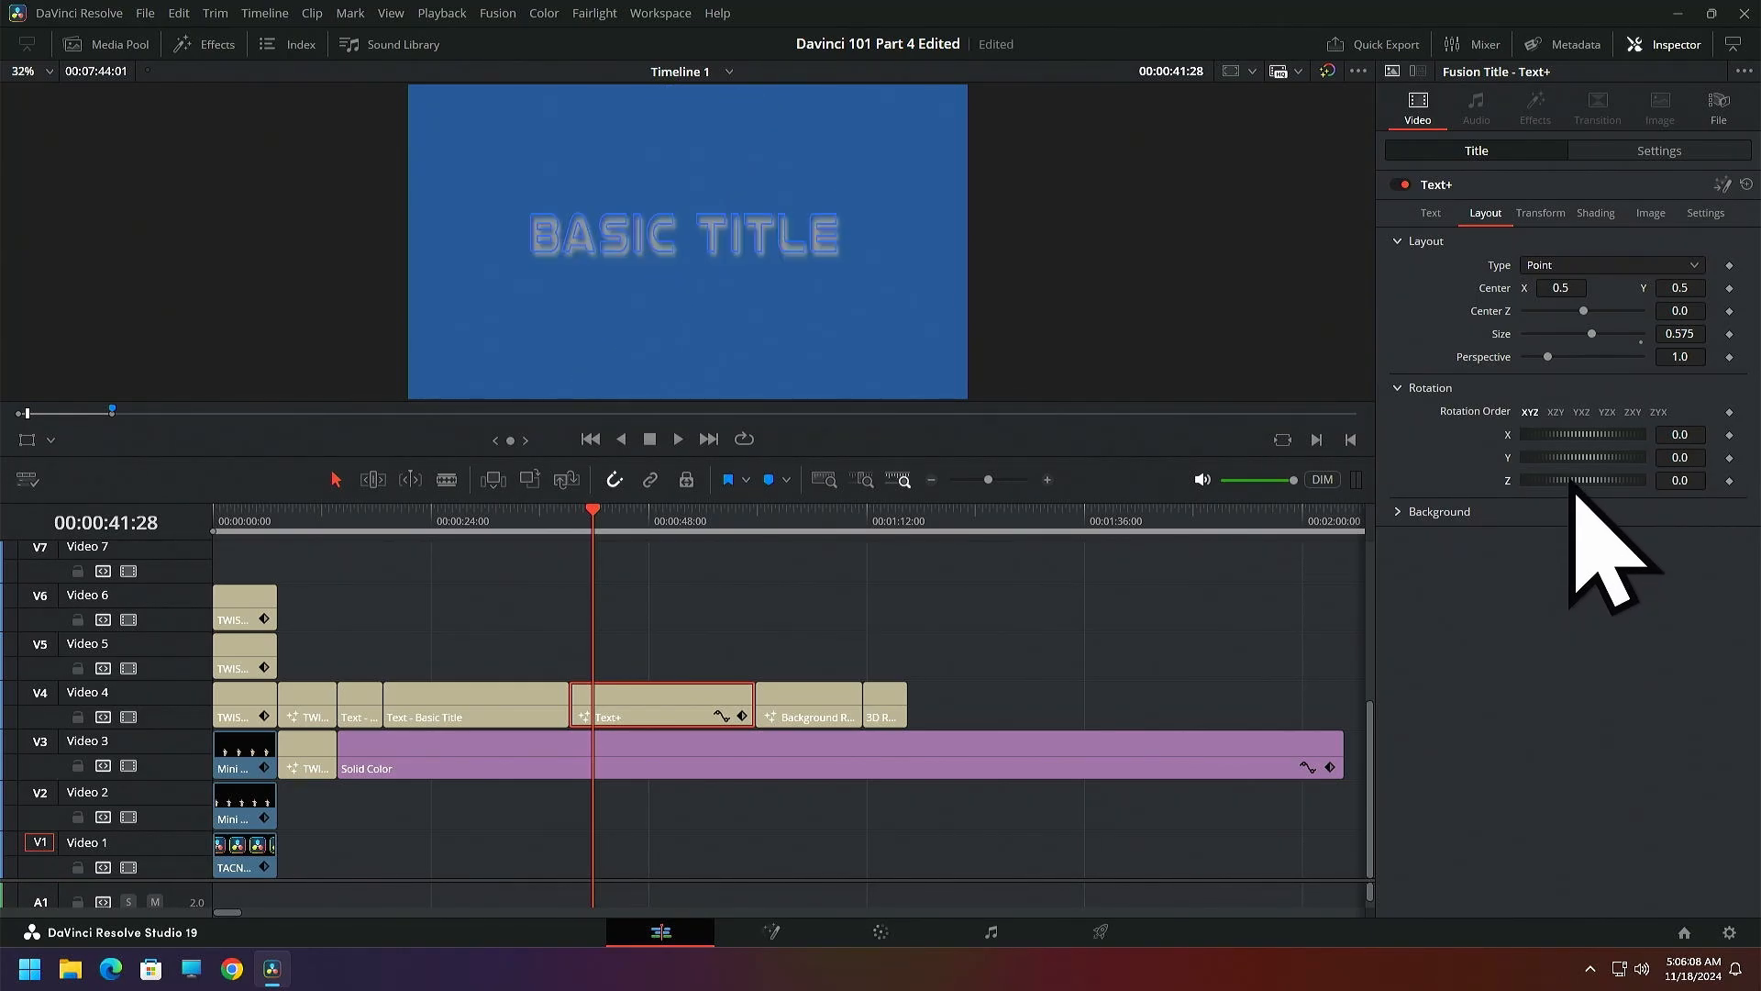
{"action": "key", "text": "ctrl+s"}
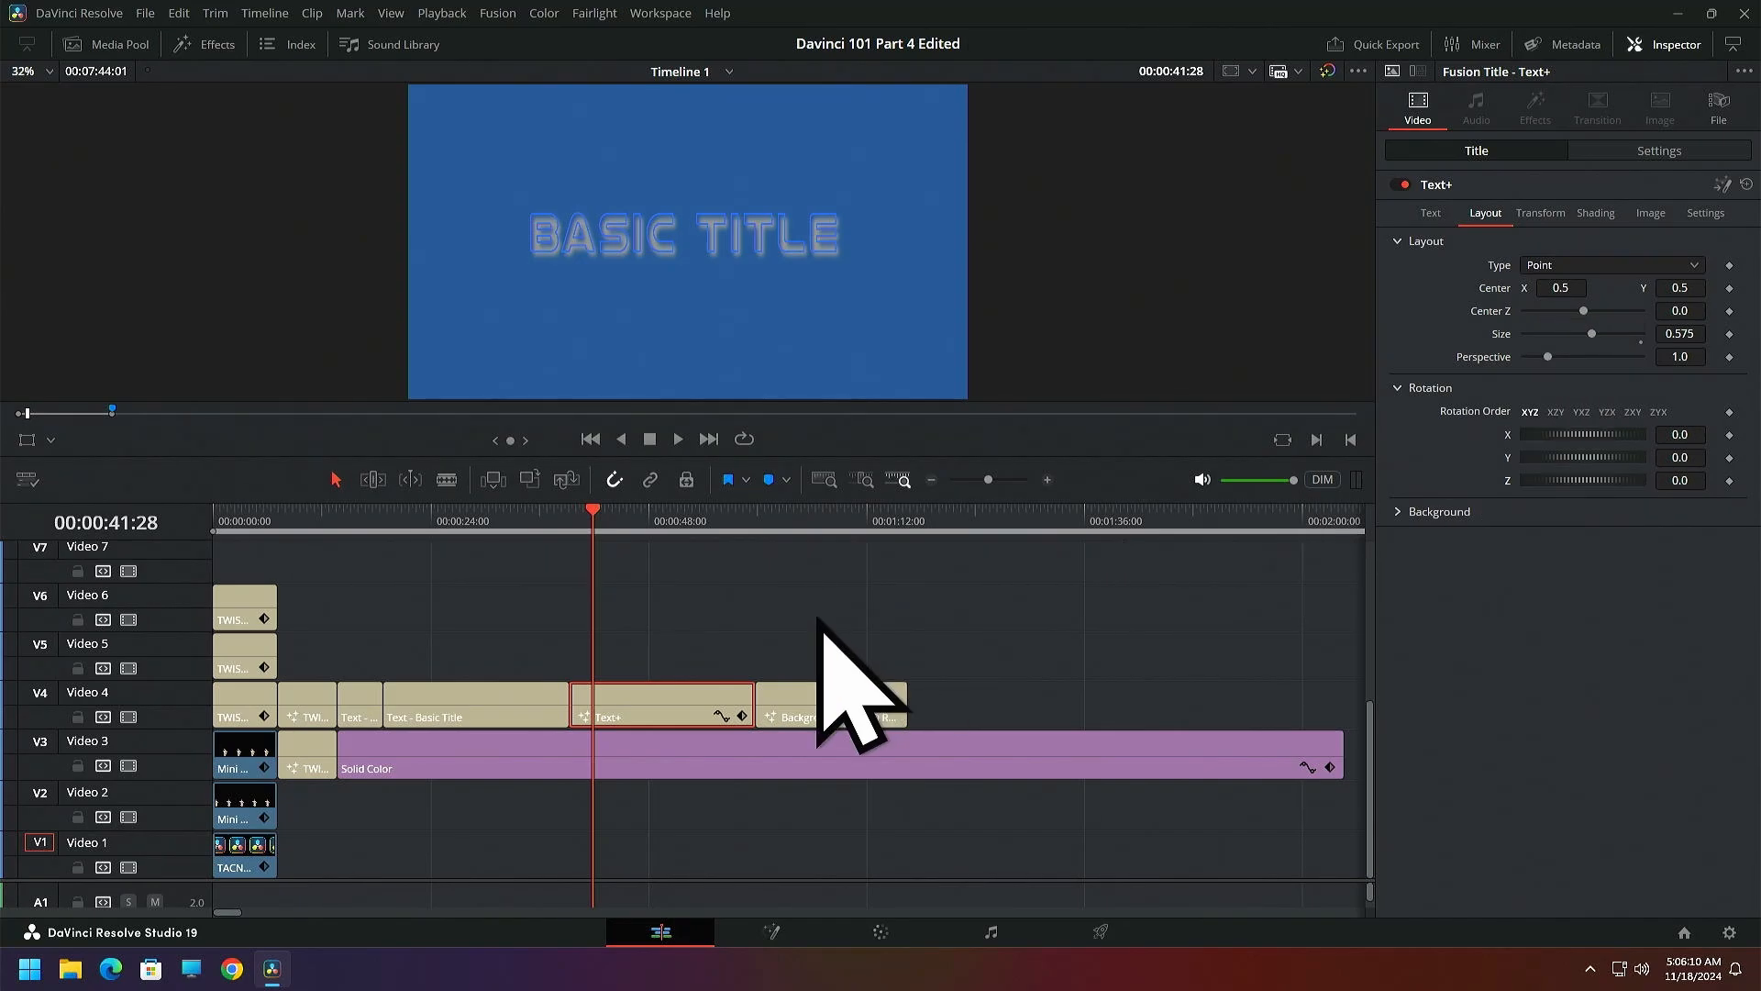
Try adjusting the positions of tabs 1 and 2 in the Text+ title's tab spacing, and collapse those settings
{"action": "left_click", "coordinate": [1433, 215]}
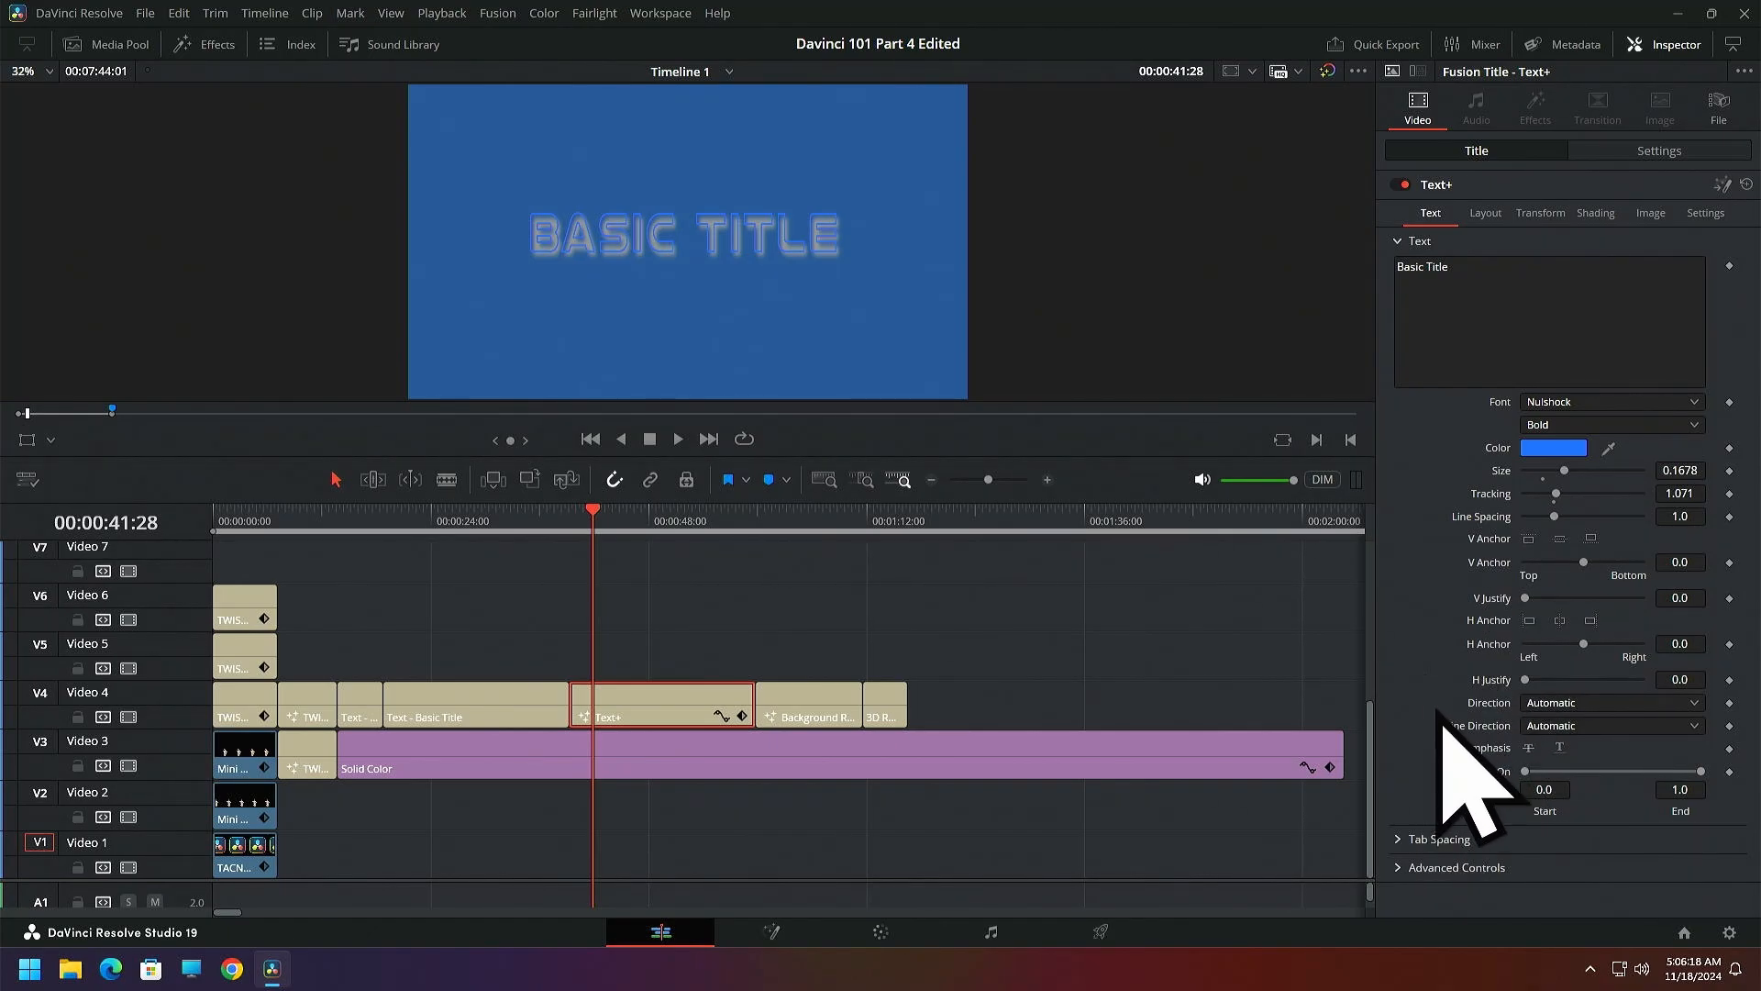
{"action": "left_click", "coordinate": [1396, 838]}
{"action": "scroll", "coordinate": [1525, 656], "scroll_direction": "down", "scroll_amount": 1}
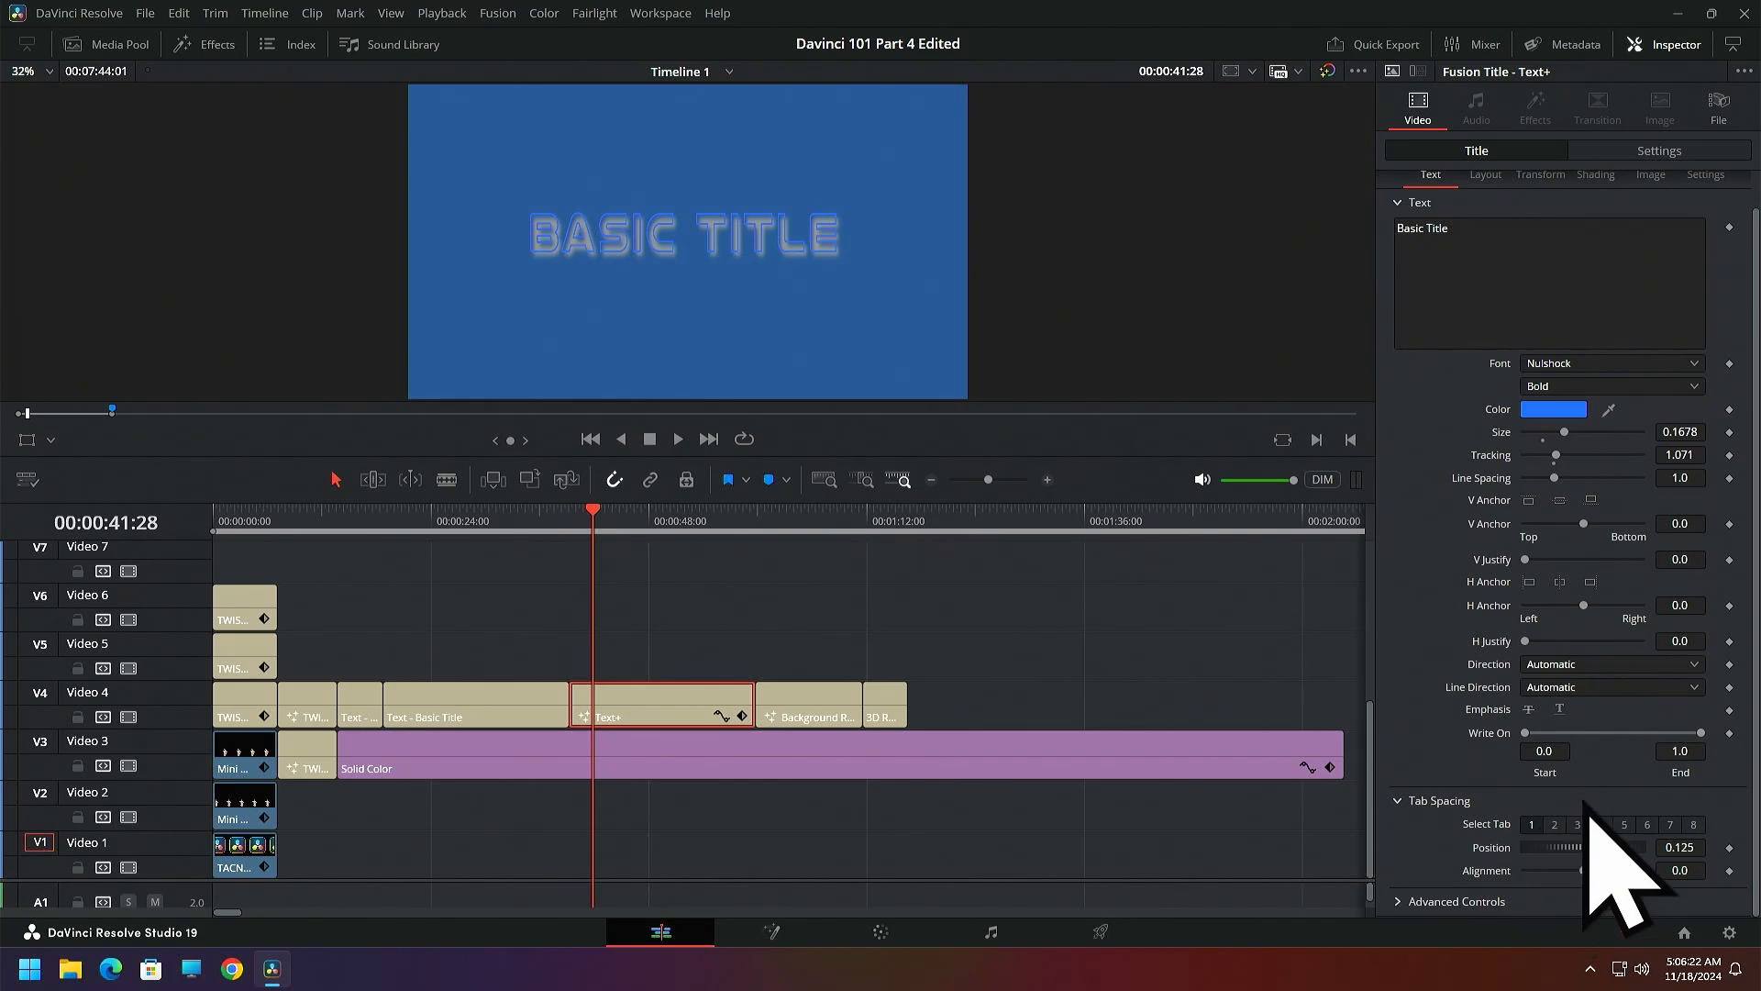
{"action": "left_click", "coordinate": [1555, 825]}
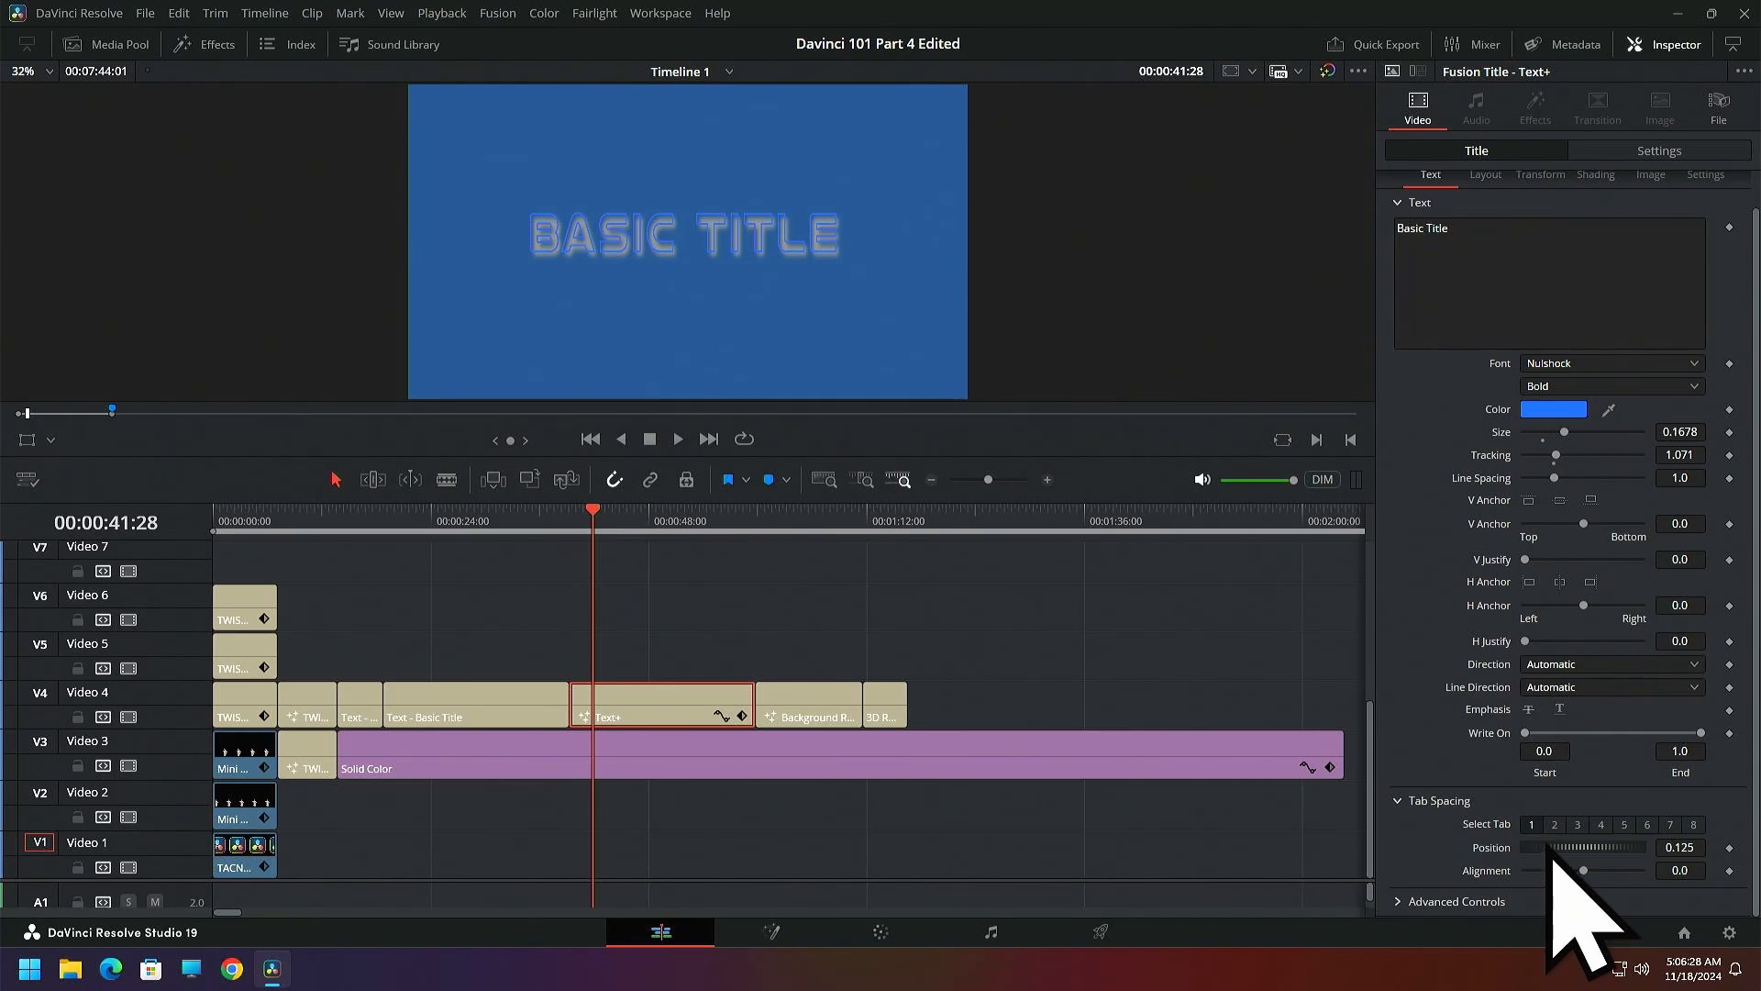
{"action": "mouse_move", "coordinate": [1557, 852]}
{"action": "left_mouse_down"}
{"action": "mouse_move", "coordinate": [1611, 865]}
{"action": "mouse_move", "coordinate": [1532, 853]}
{"action": "left_mouse_up"}
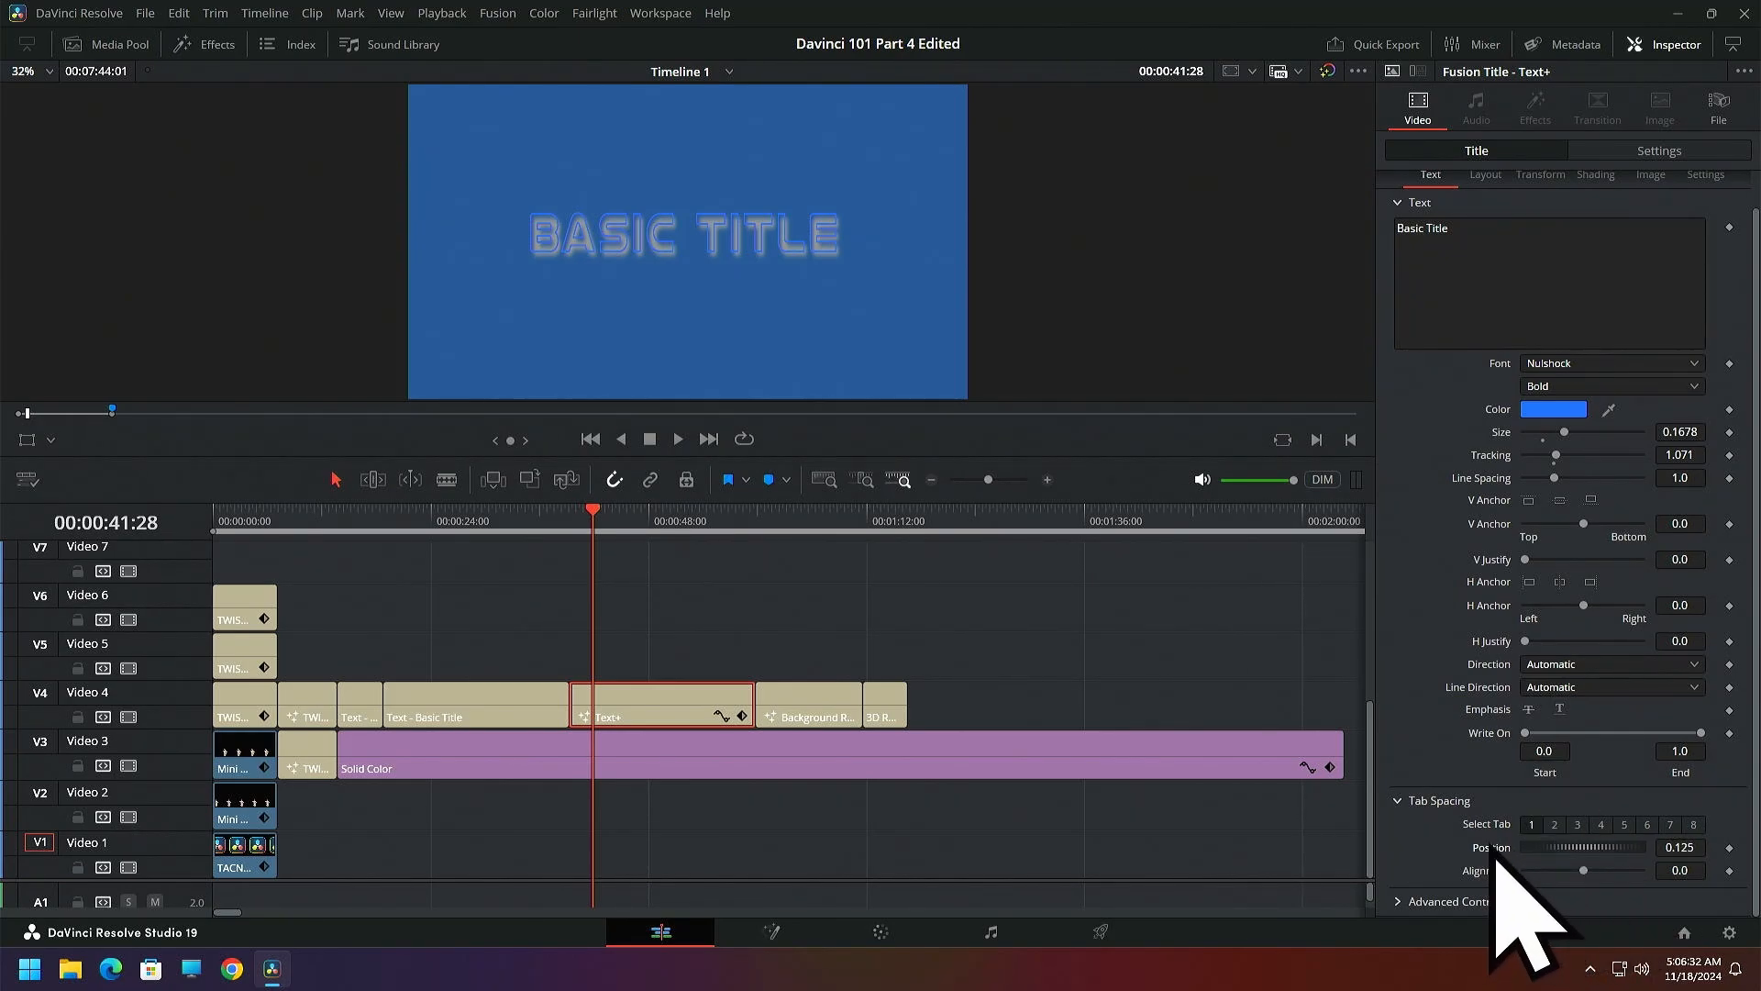
{"action": "left_click", "coordinate": [1555, 824]}
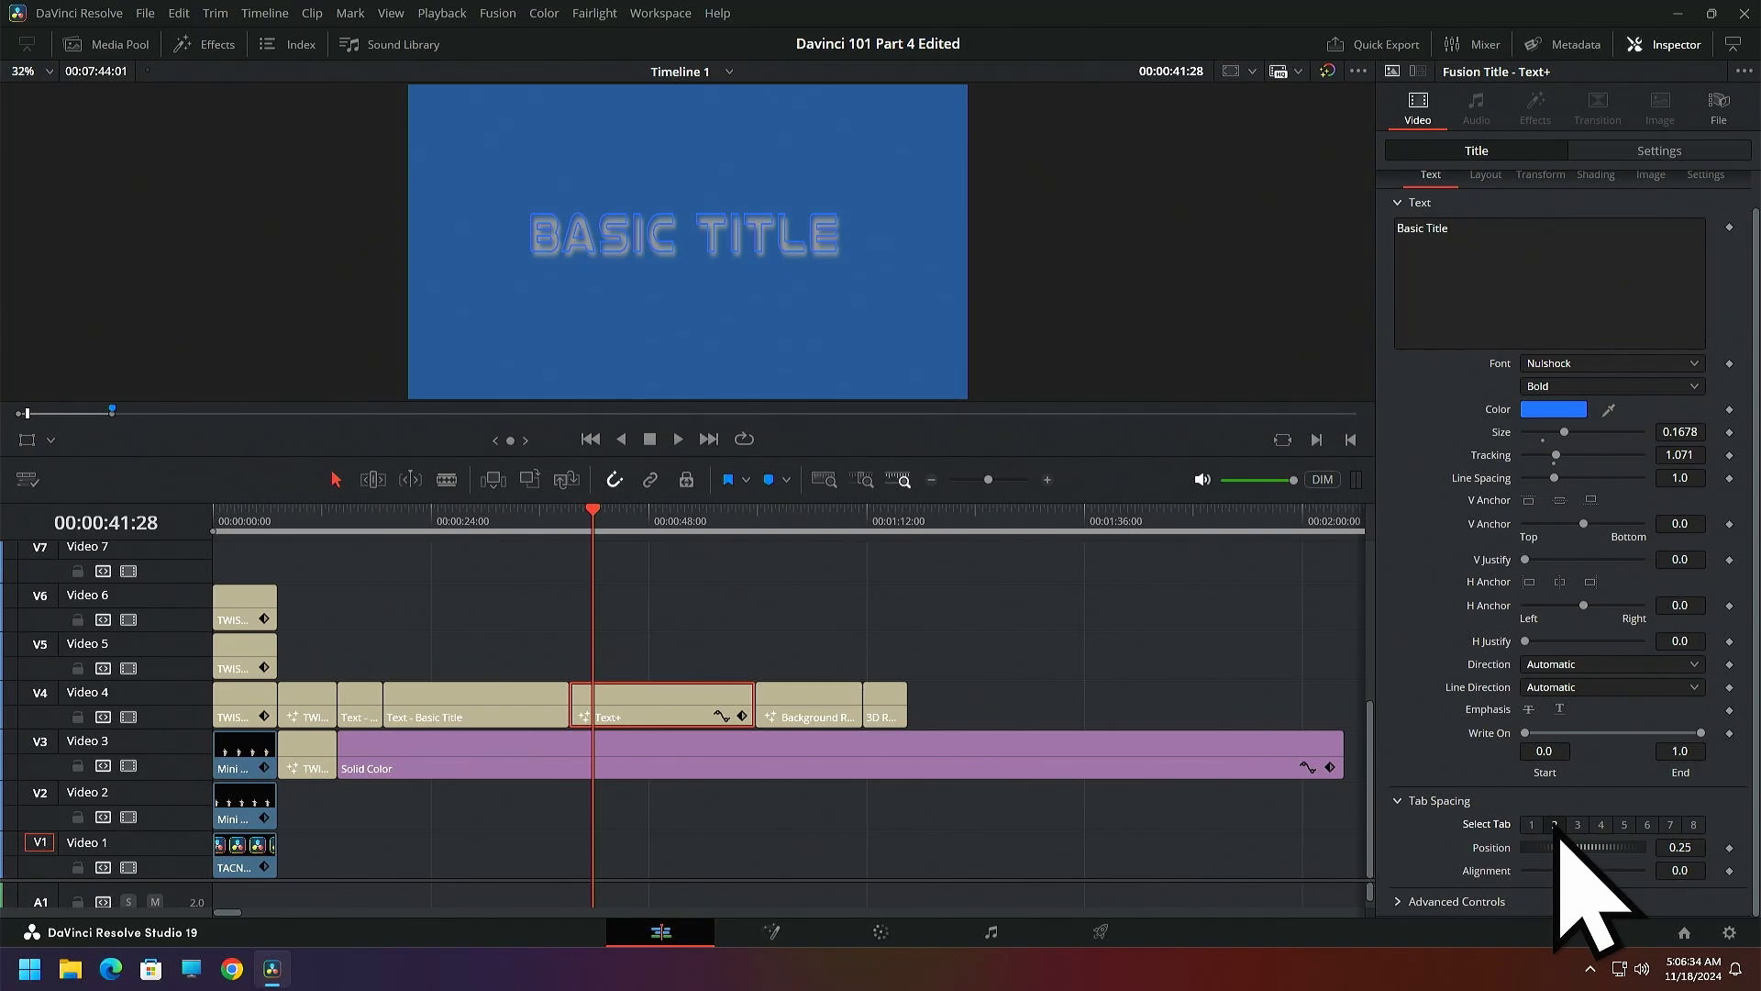
{"action": "left_click_drag", "start_coordinate": [1538, 846], "coordinate": [1582, 845]}
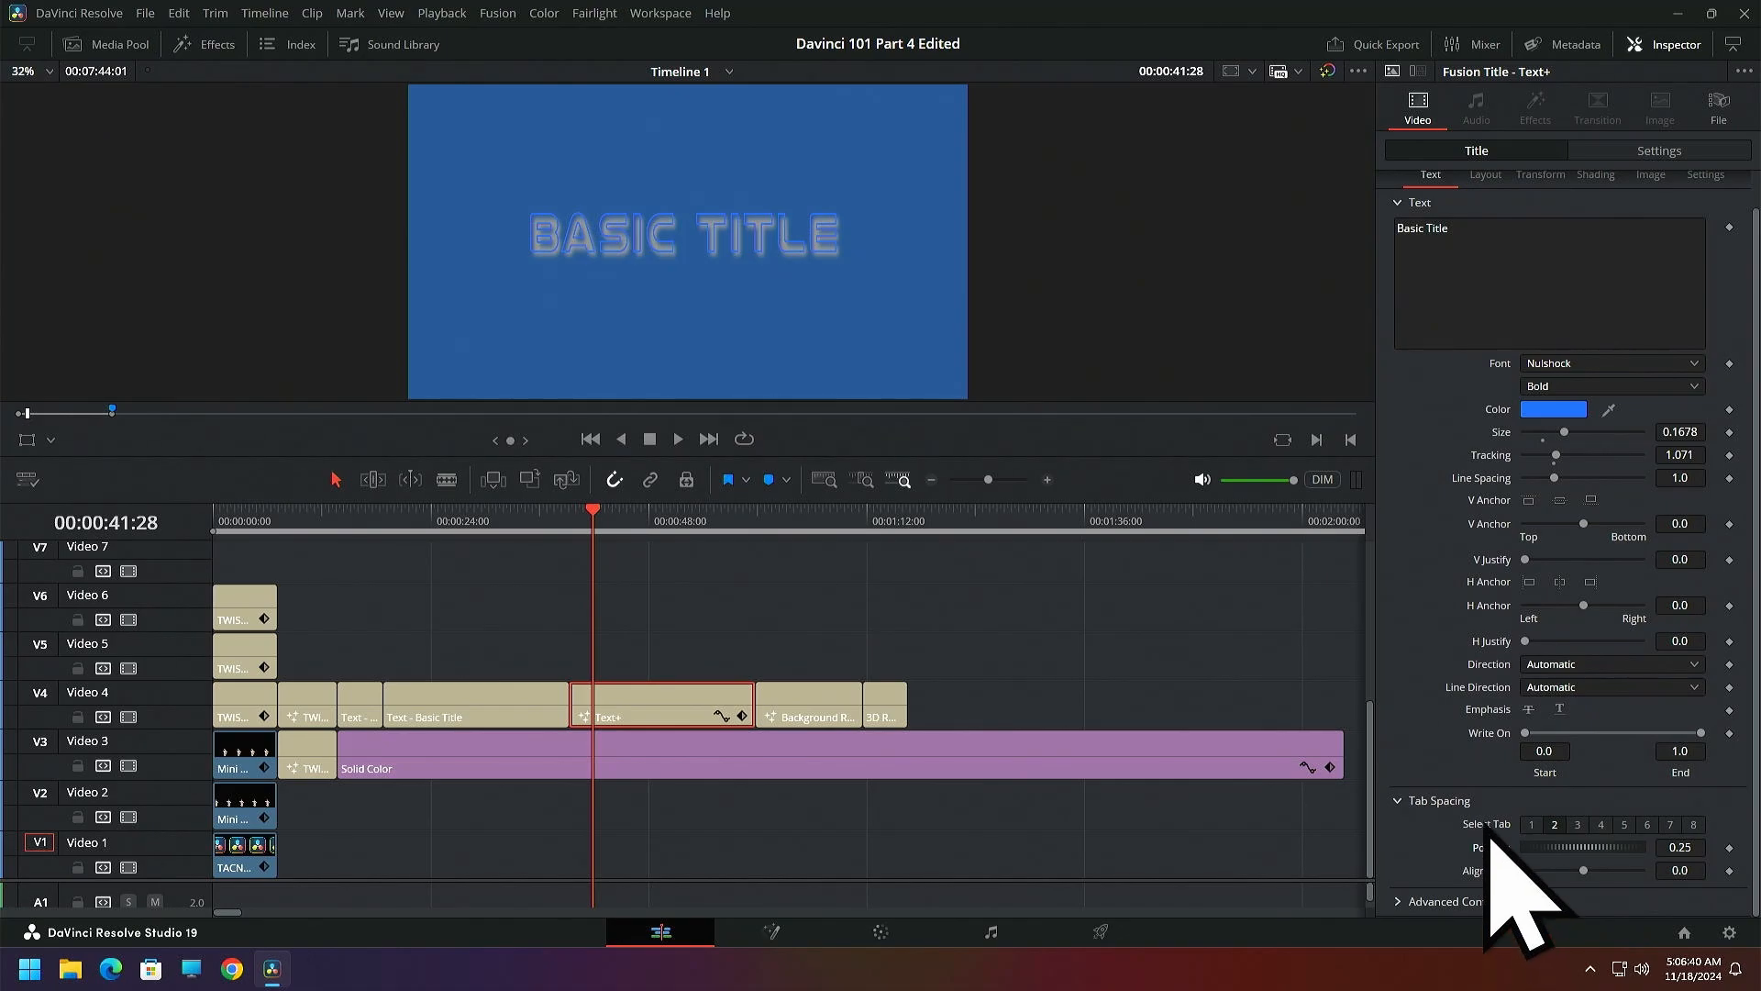
{"action": "left_click", "coordinate": [1401, 801]}
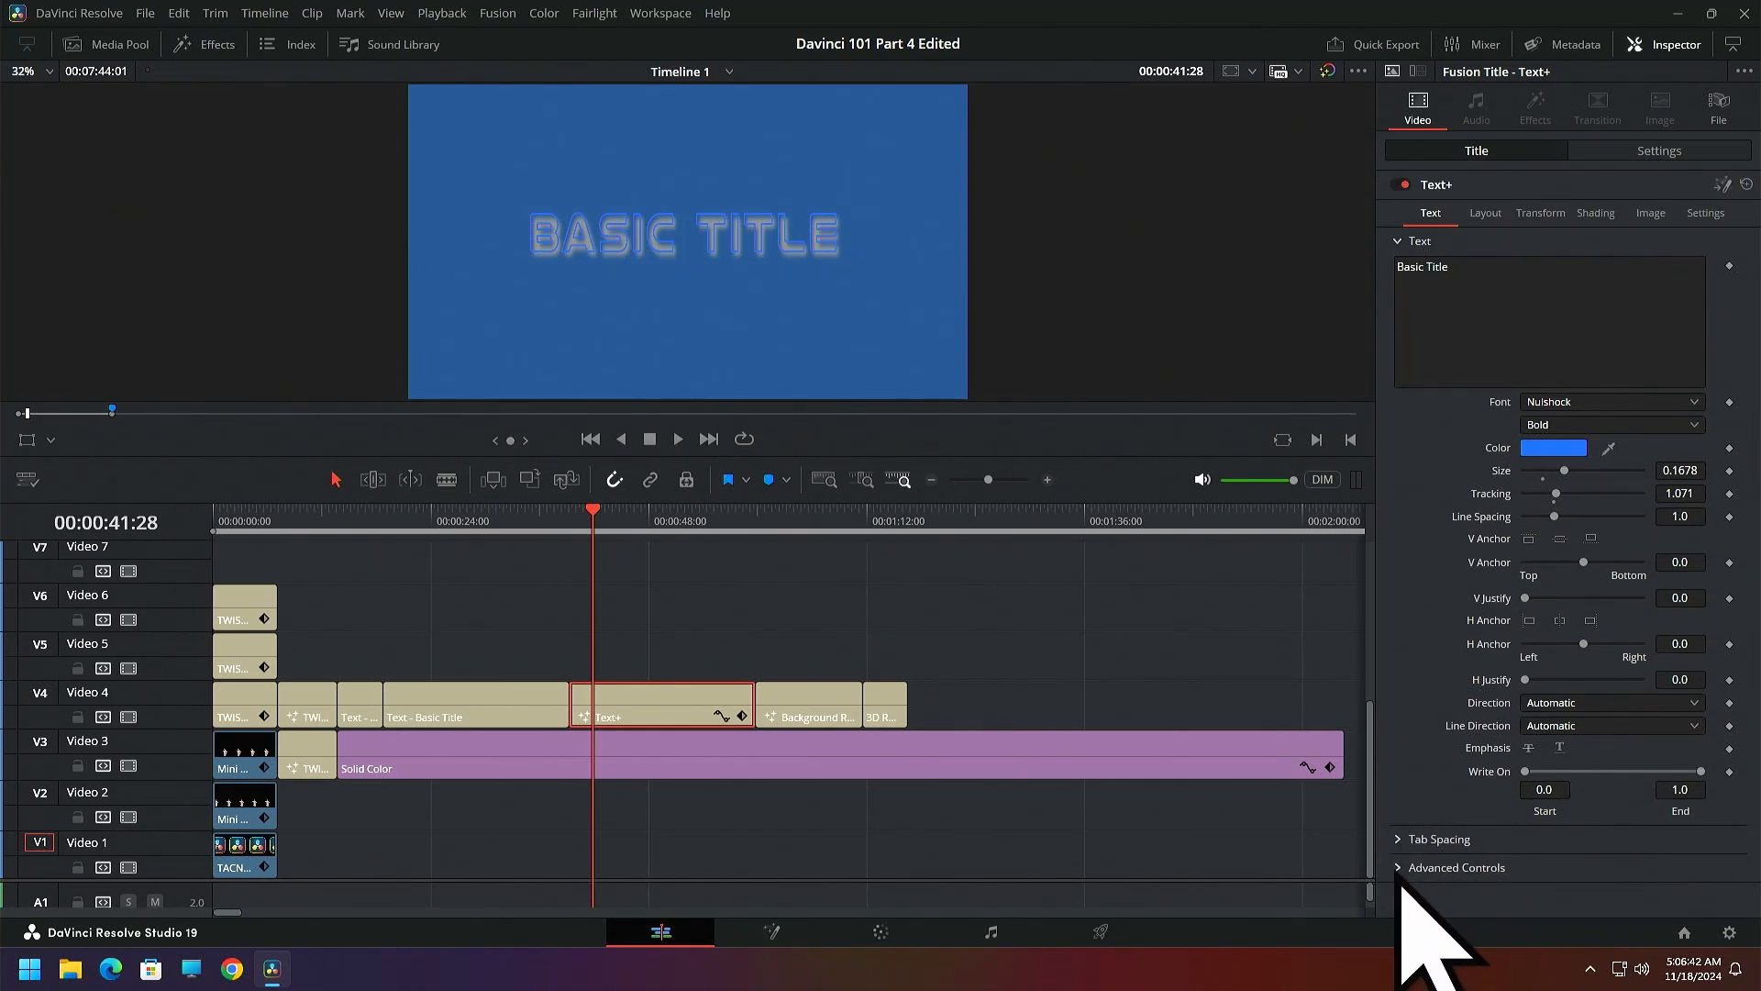
Set the Text+ title's reading direction to Left to Right in the advanced text controls
{"action": "left_click", "coordinate": [1401, 870]}
{"action": "scroll", "coordinate": [1541, 829], "scroll_direction": "down", "scroll_amount": 3}
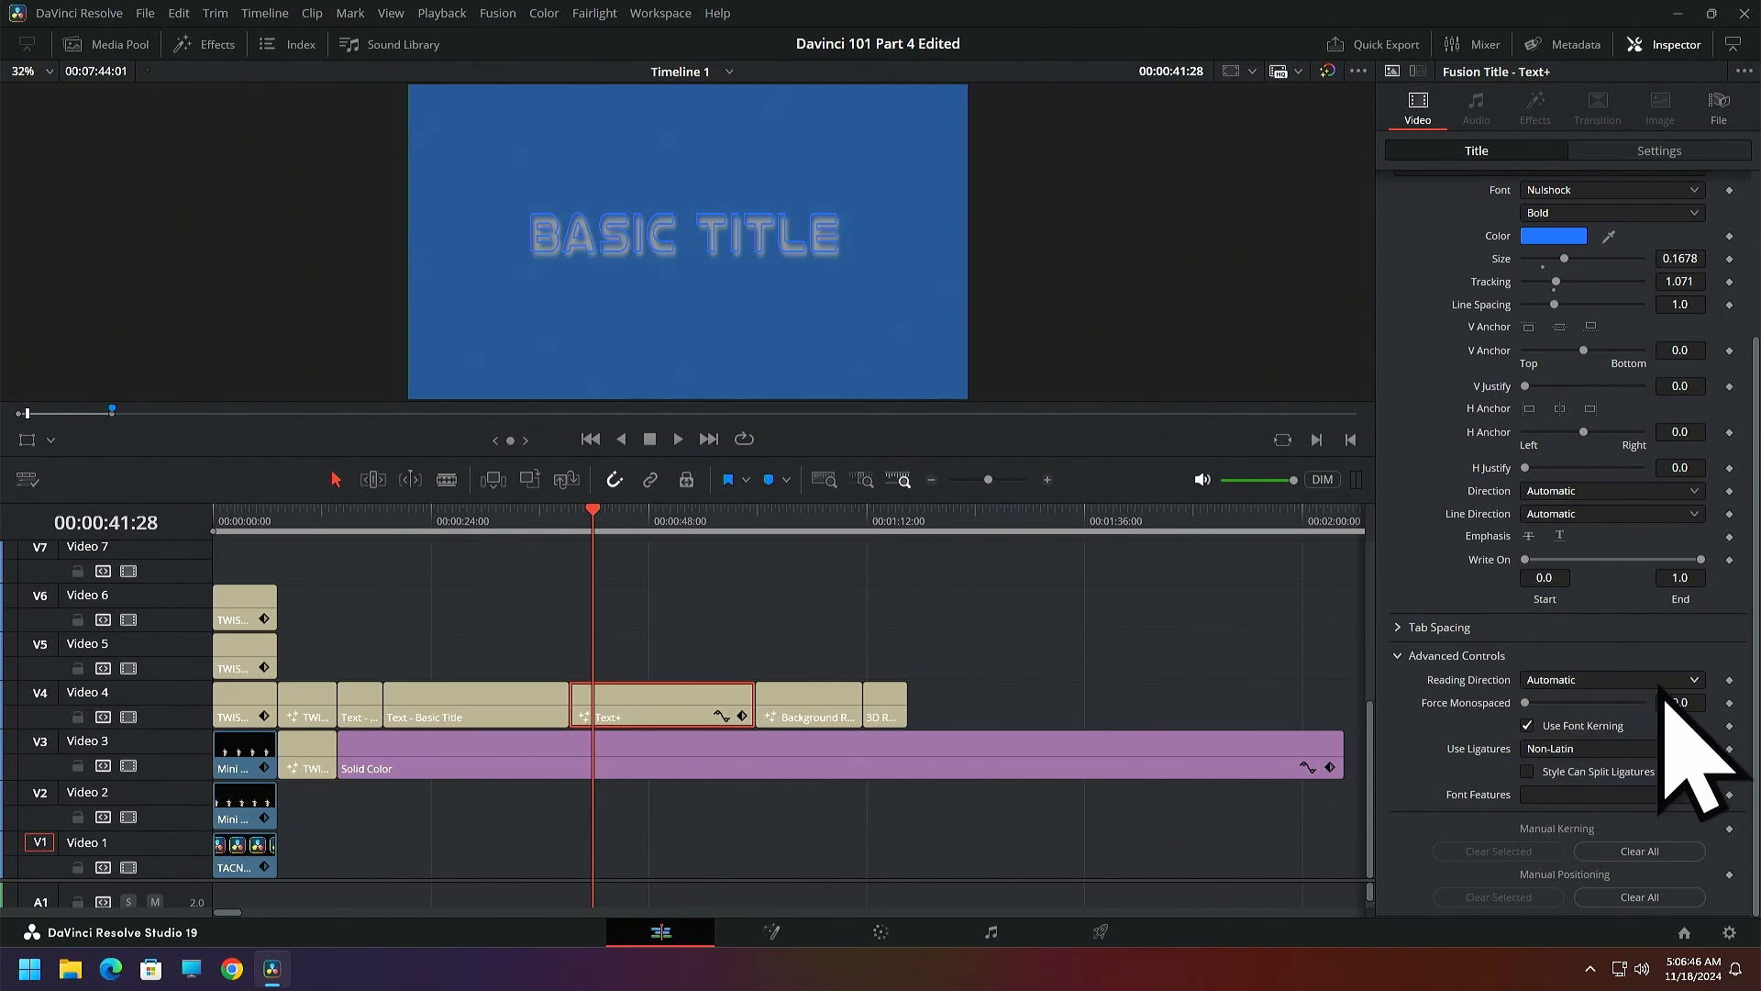
{"action": "left_click", "coordinate": [1698, 683]}
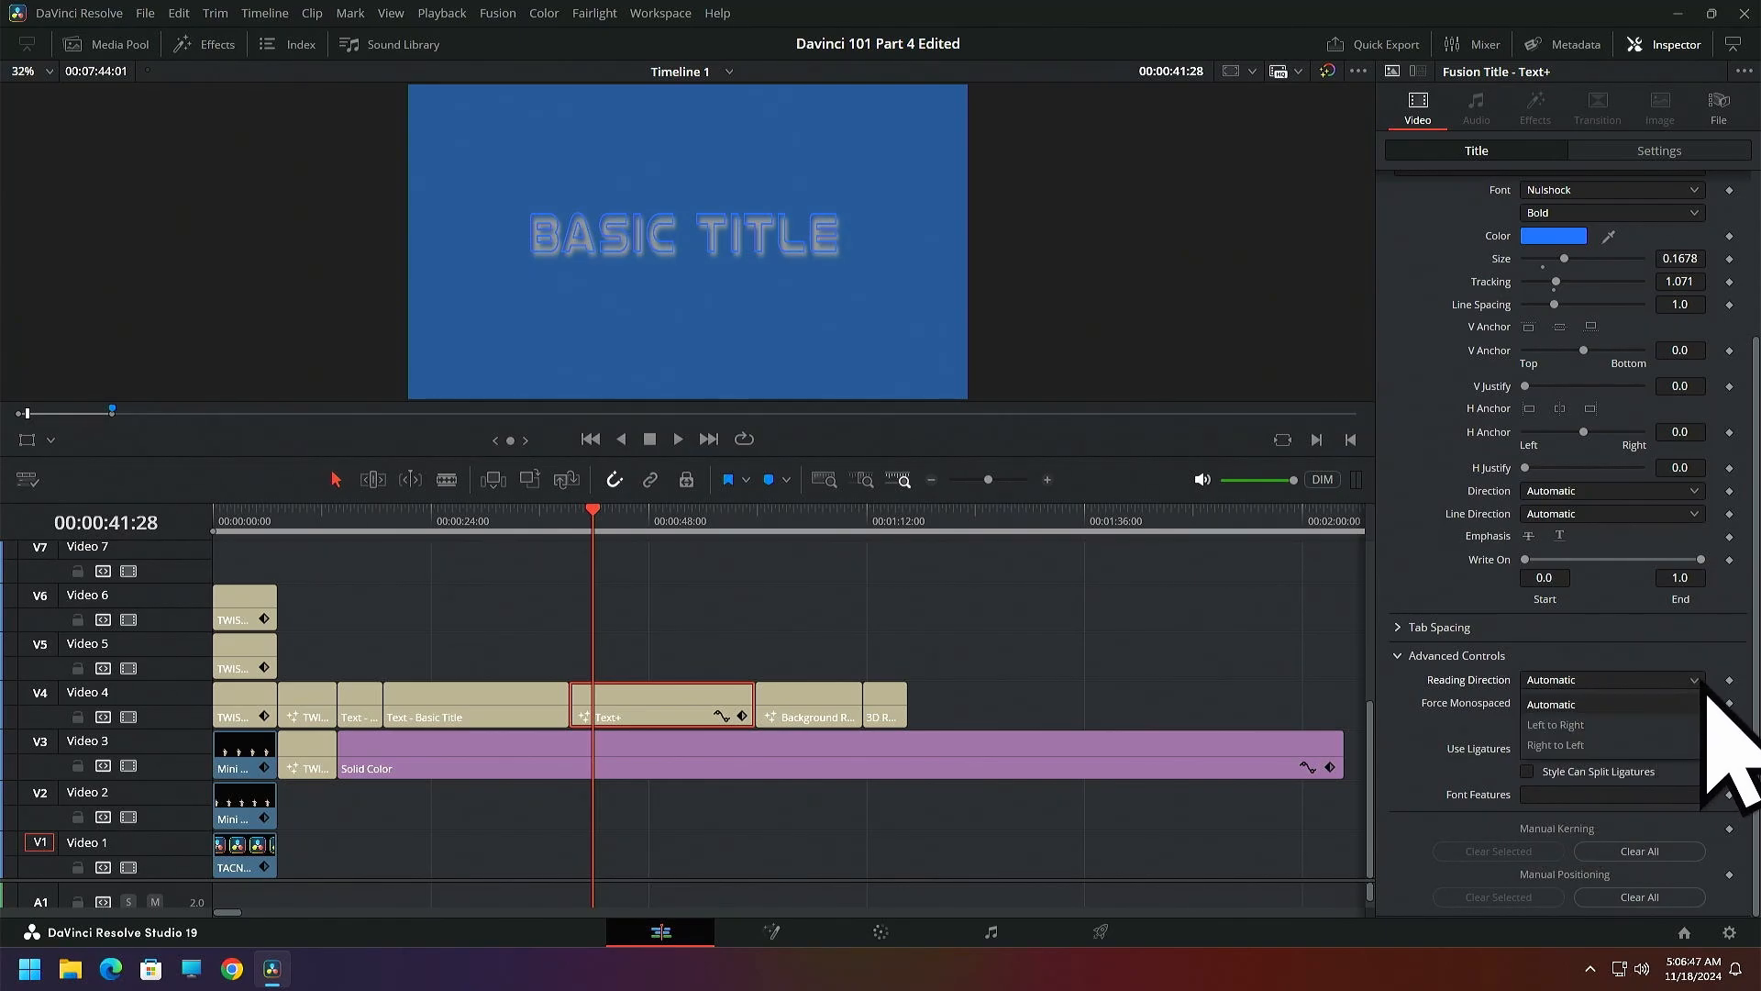
{"action": "left_click", "coordinate": [1567, 731]}
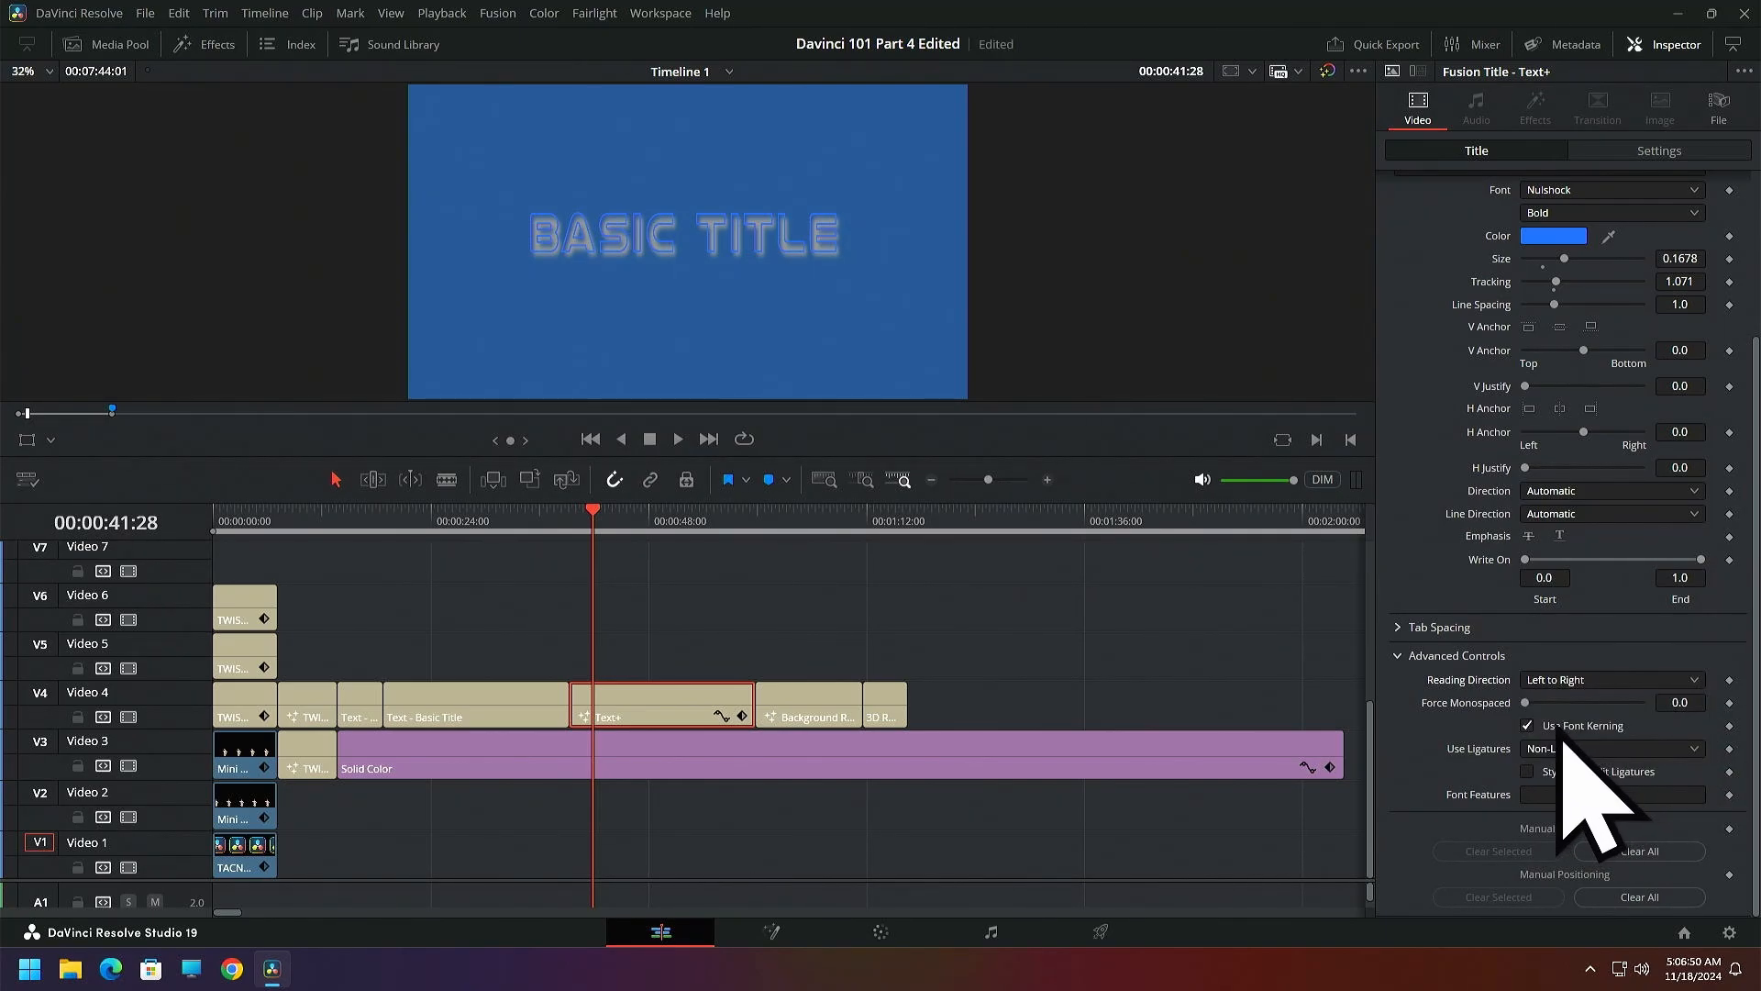
Move the playhead to the start of the Text+ clip, set its reading direction back to Automatic, and collapse the advanced controls
{"action": "left_click_drag", "start_coordinate": [596, 510], "coordinate": [572, 519]}
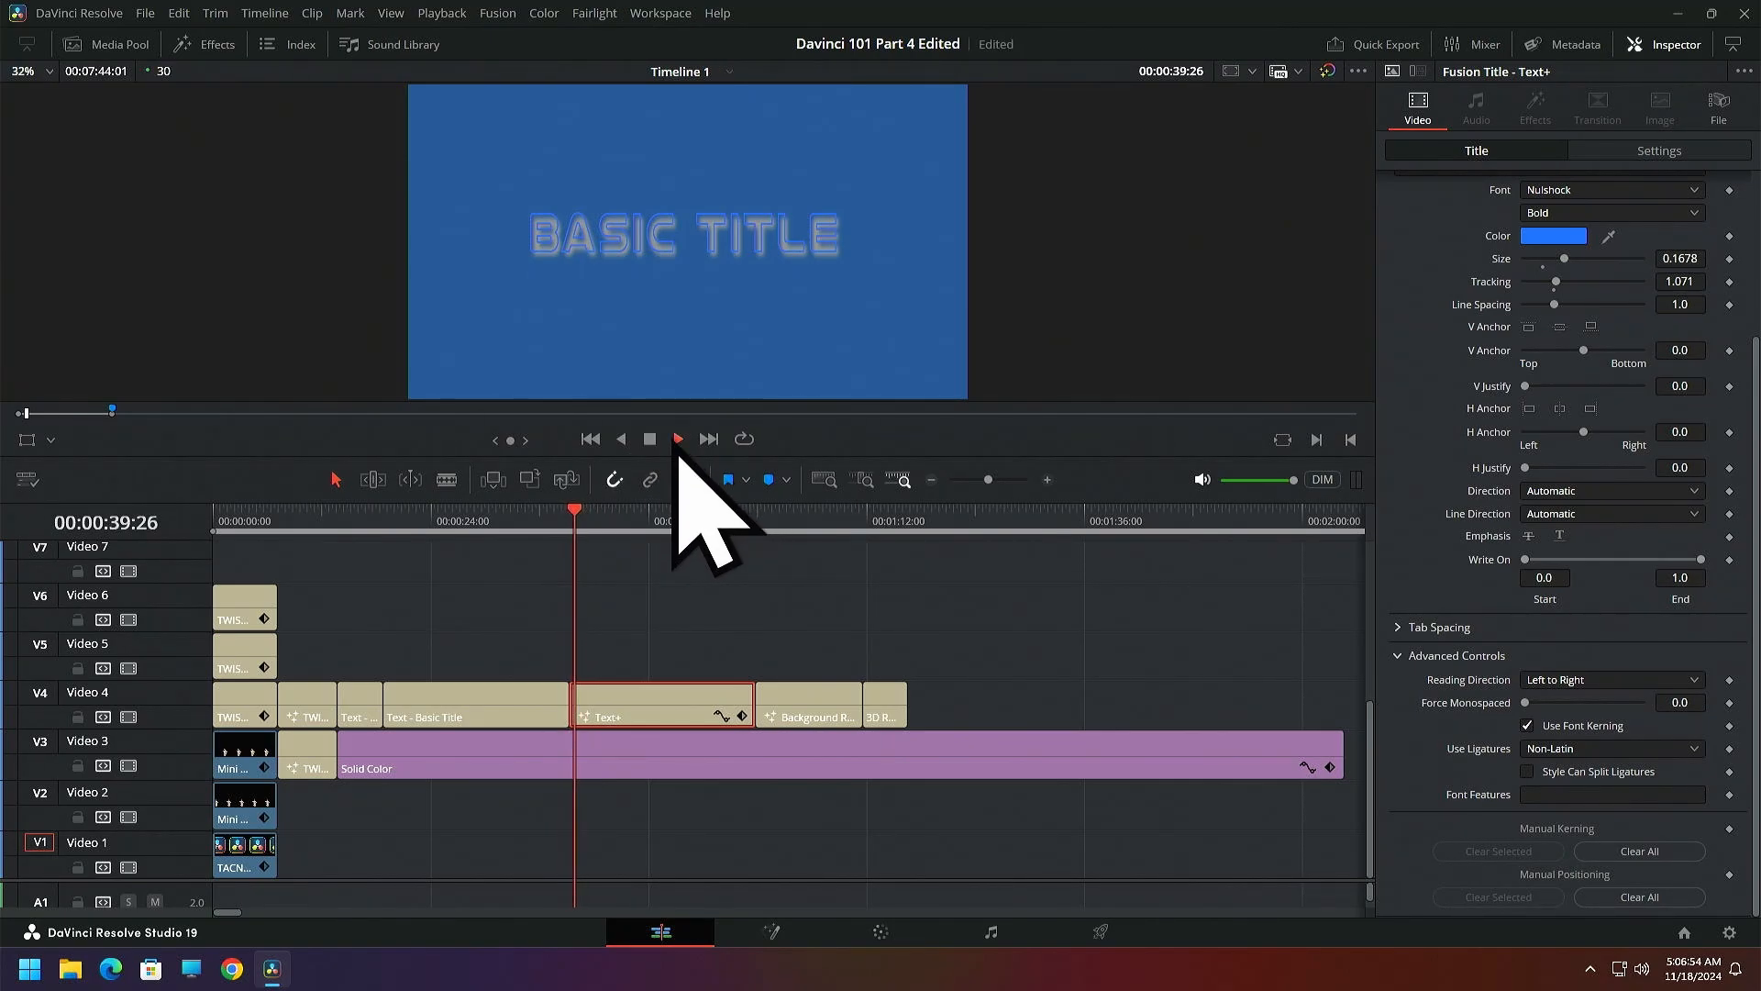
{"action": "left_click", "coordinate": [647, 441]}
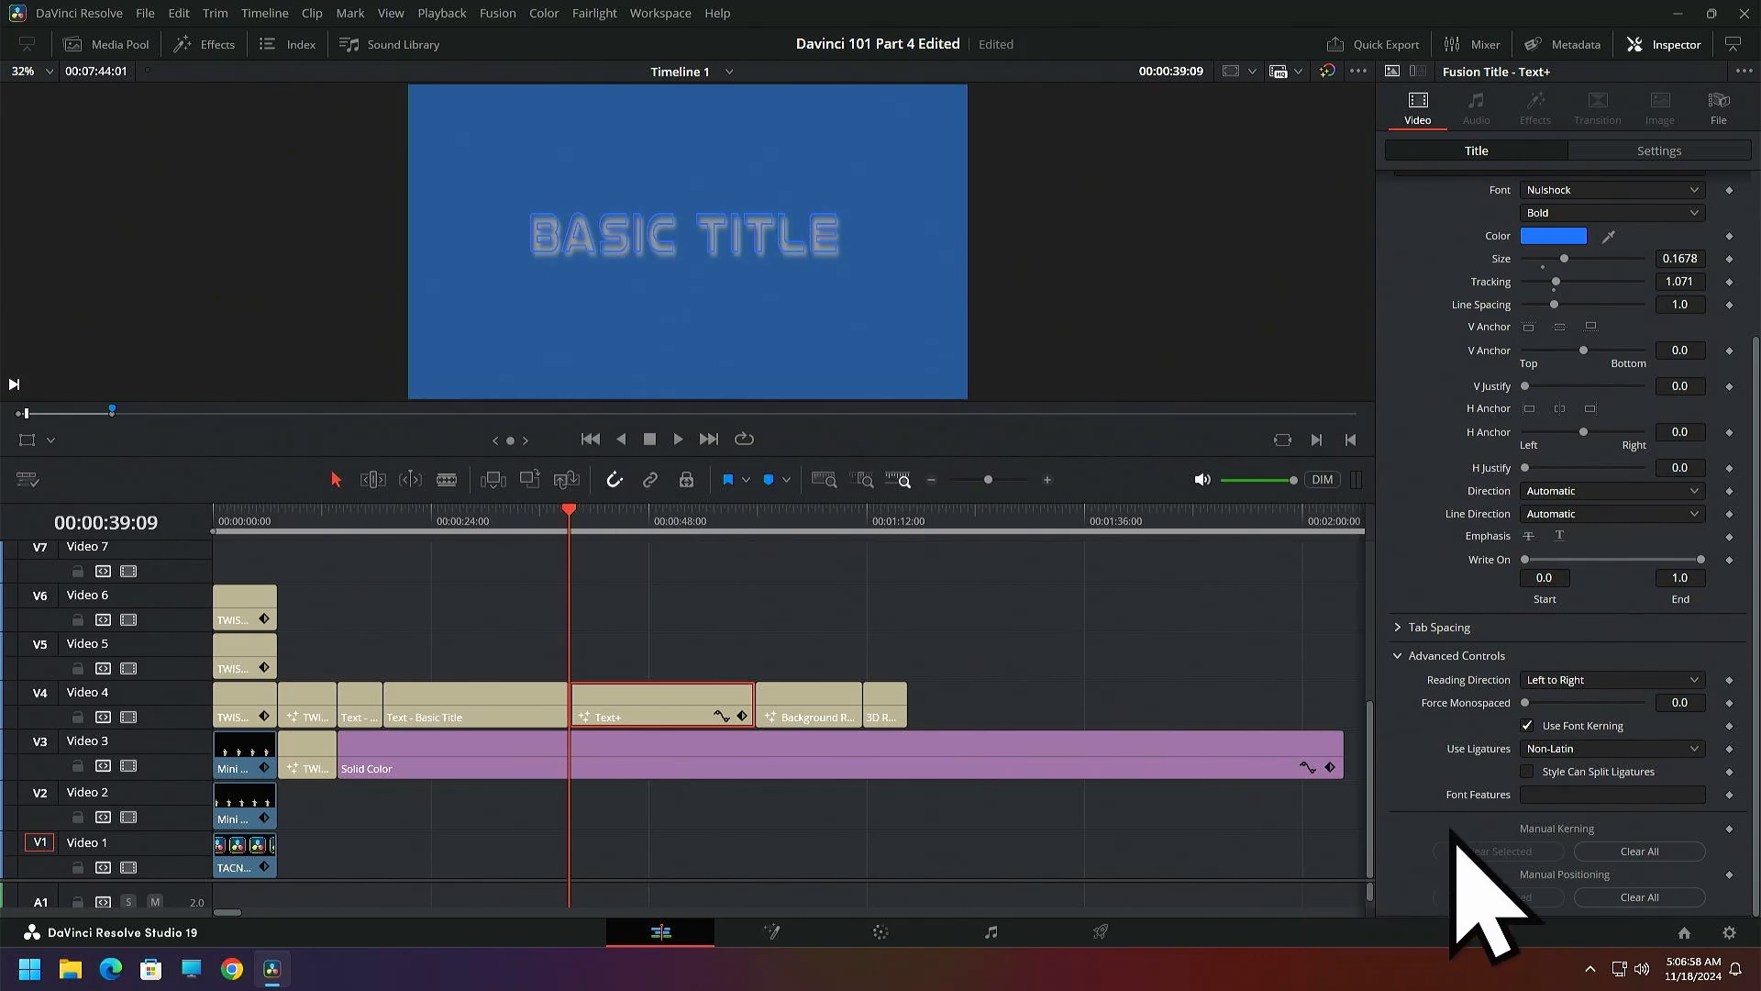
{"action": "left_click_drag", "start_coordinate": [1527, 705], "coordinate": [1478, 721]}
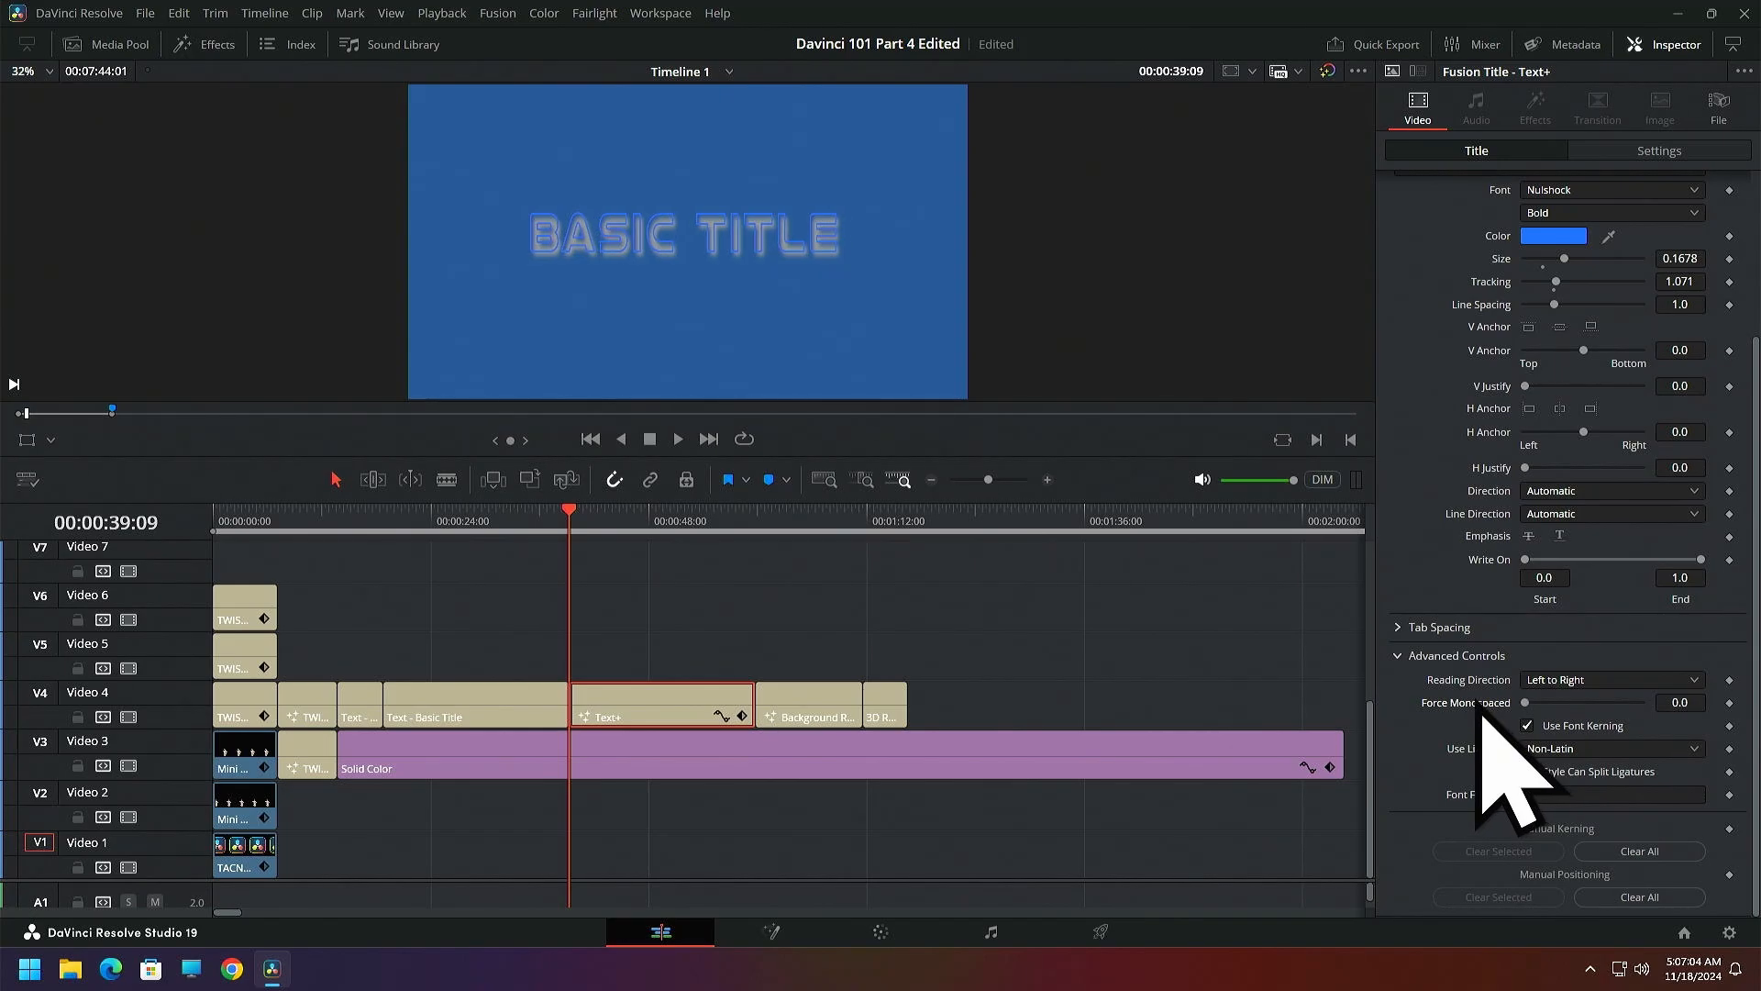
{"action": "left_click", "coordinate": [1699, 681]}
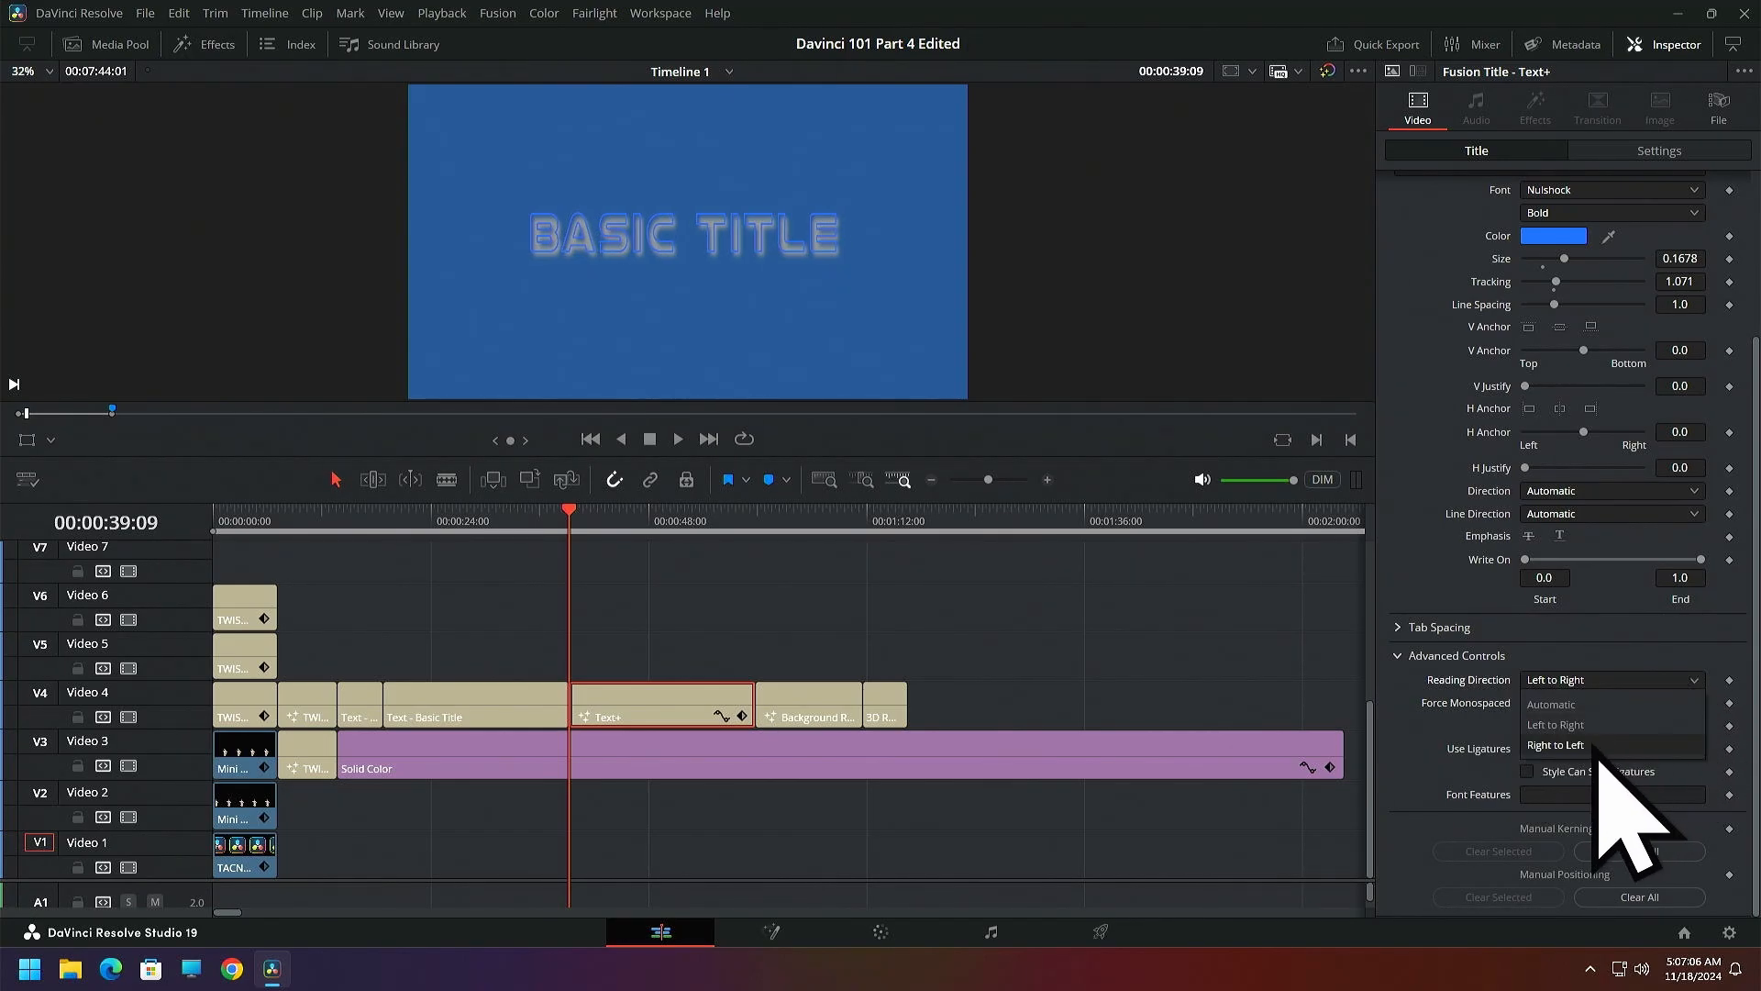
{"action": "left_click", "coordinate": [1563, 704]}
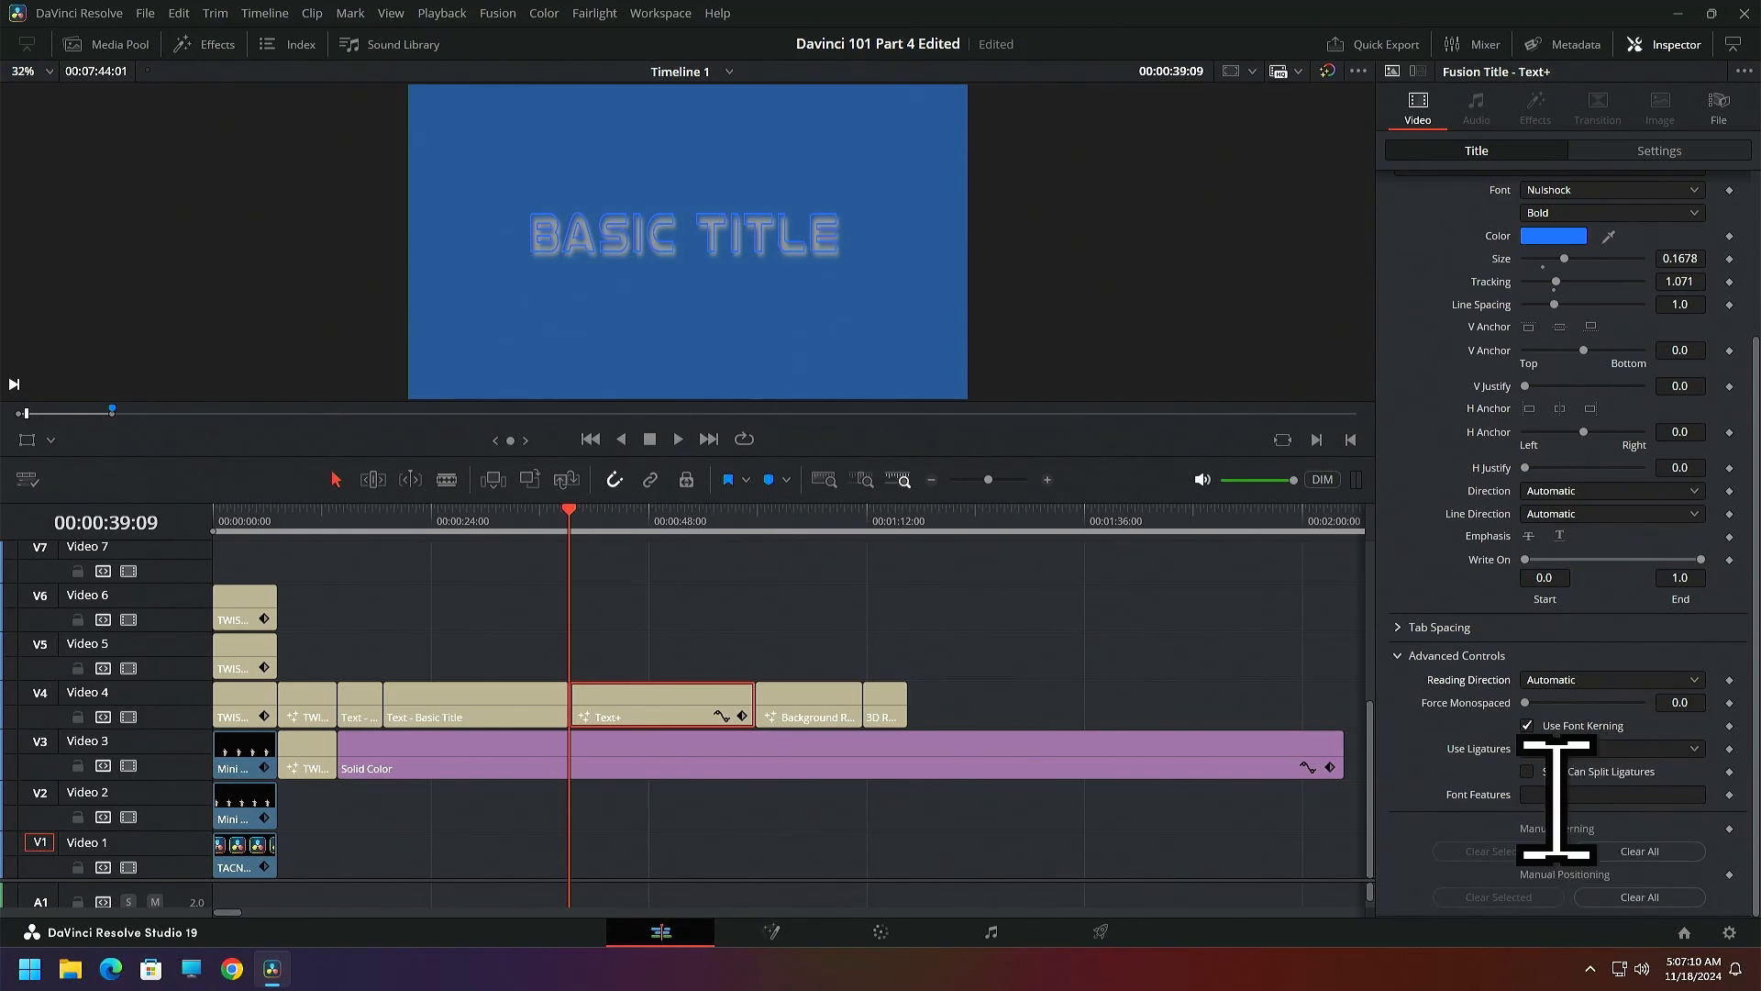
{"action": "left_click", "coordinate": [1408, 656]}
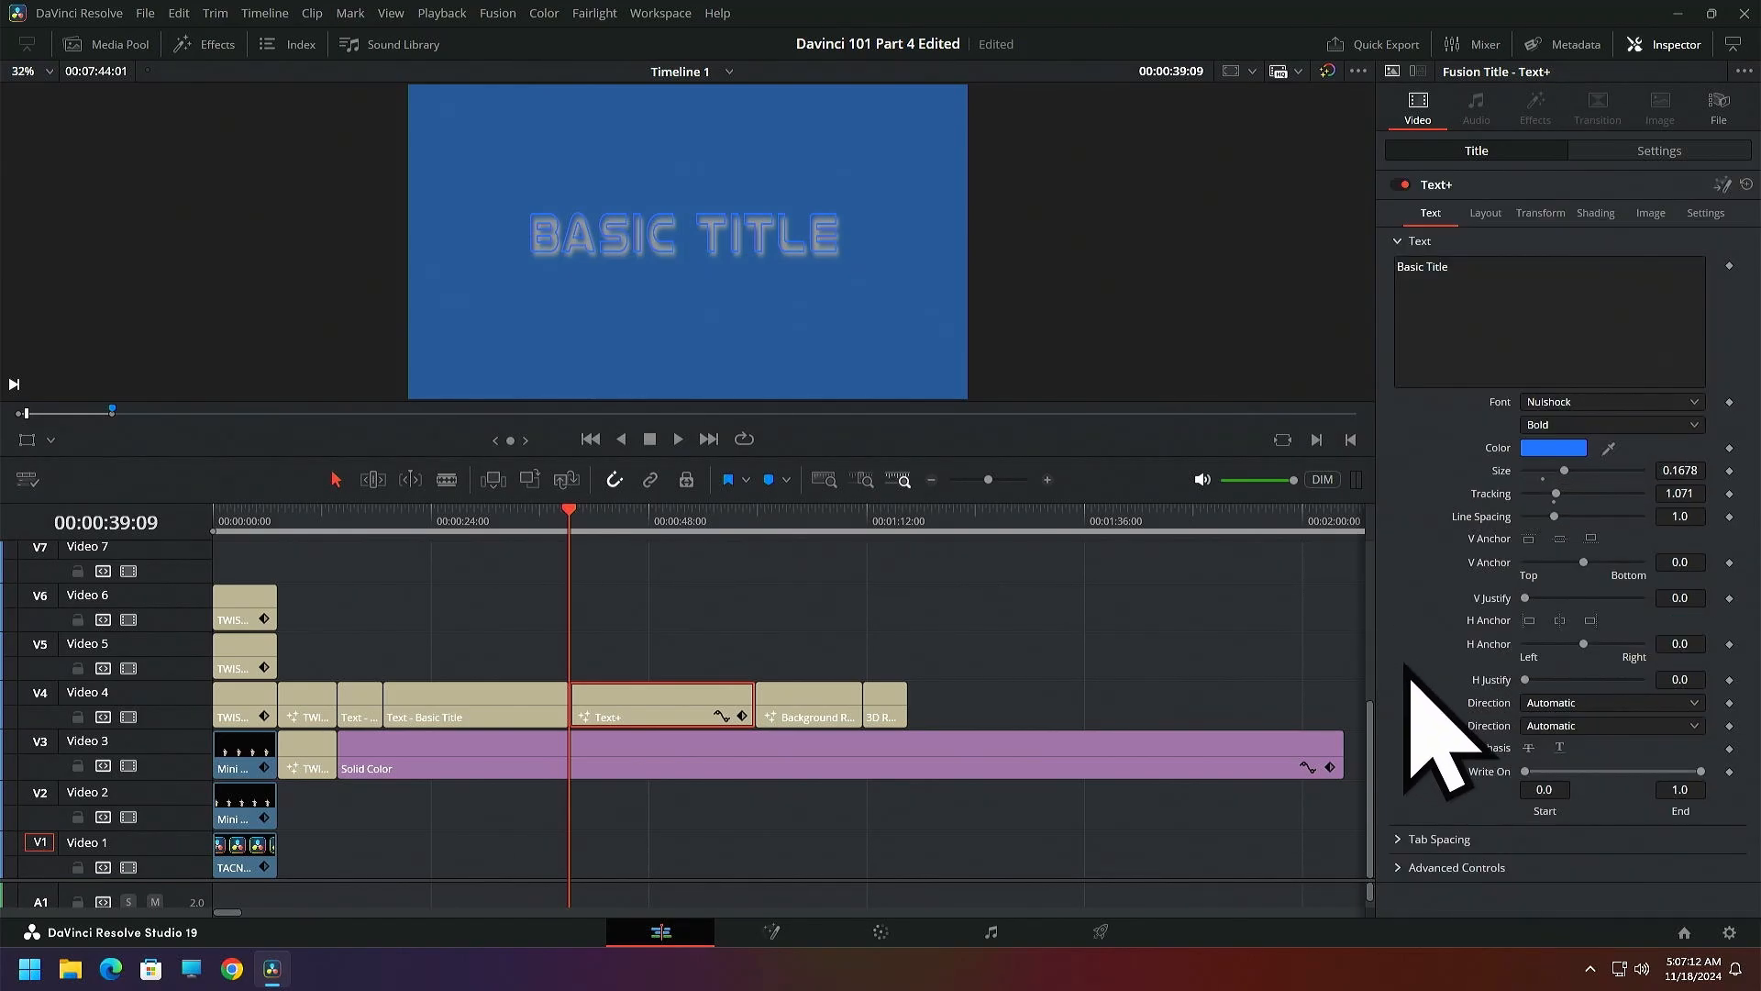
Try wider character spacing in the Text+ title's transform settings, reset the spacing to 1.0, and collapse the section
{"action": "left_click", "coordinate": [1539, 216]}
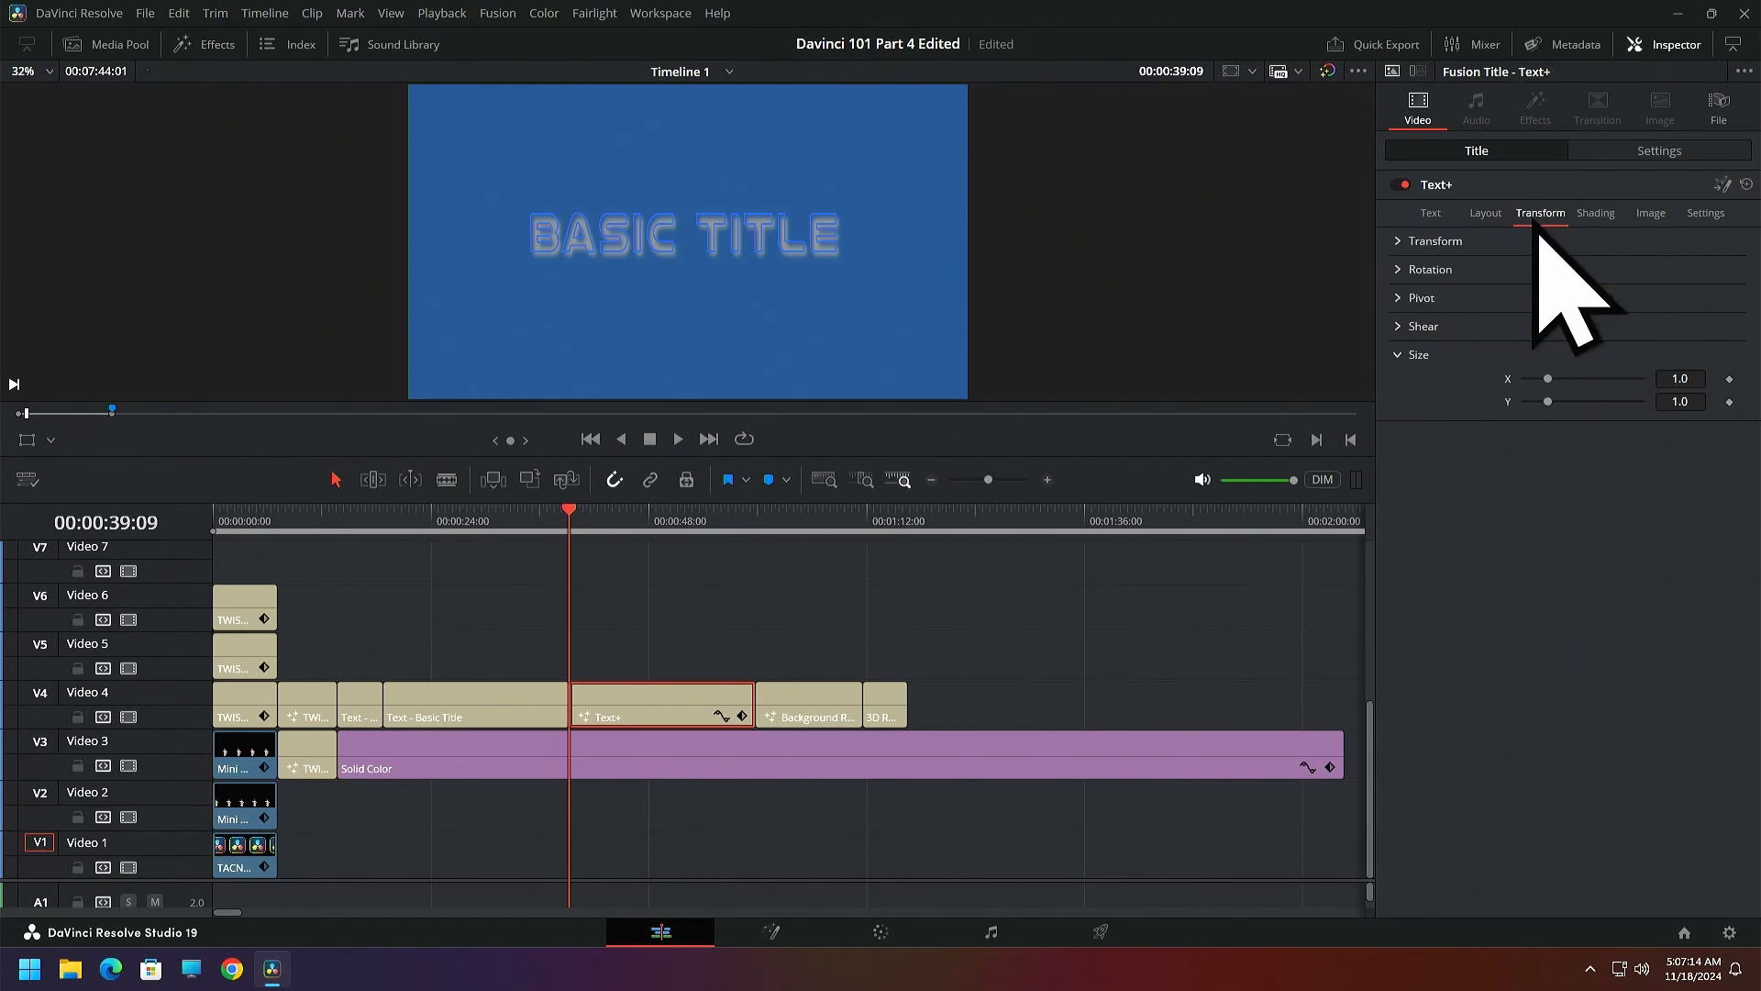
{"action": "left_click", "coordinate": [1401, 240]}
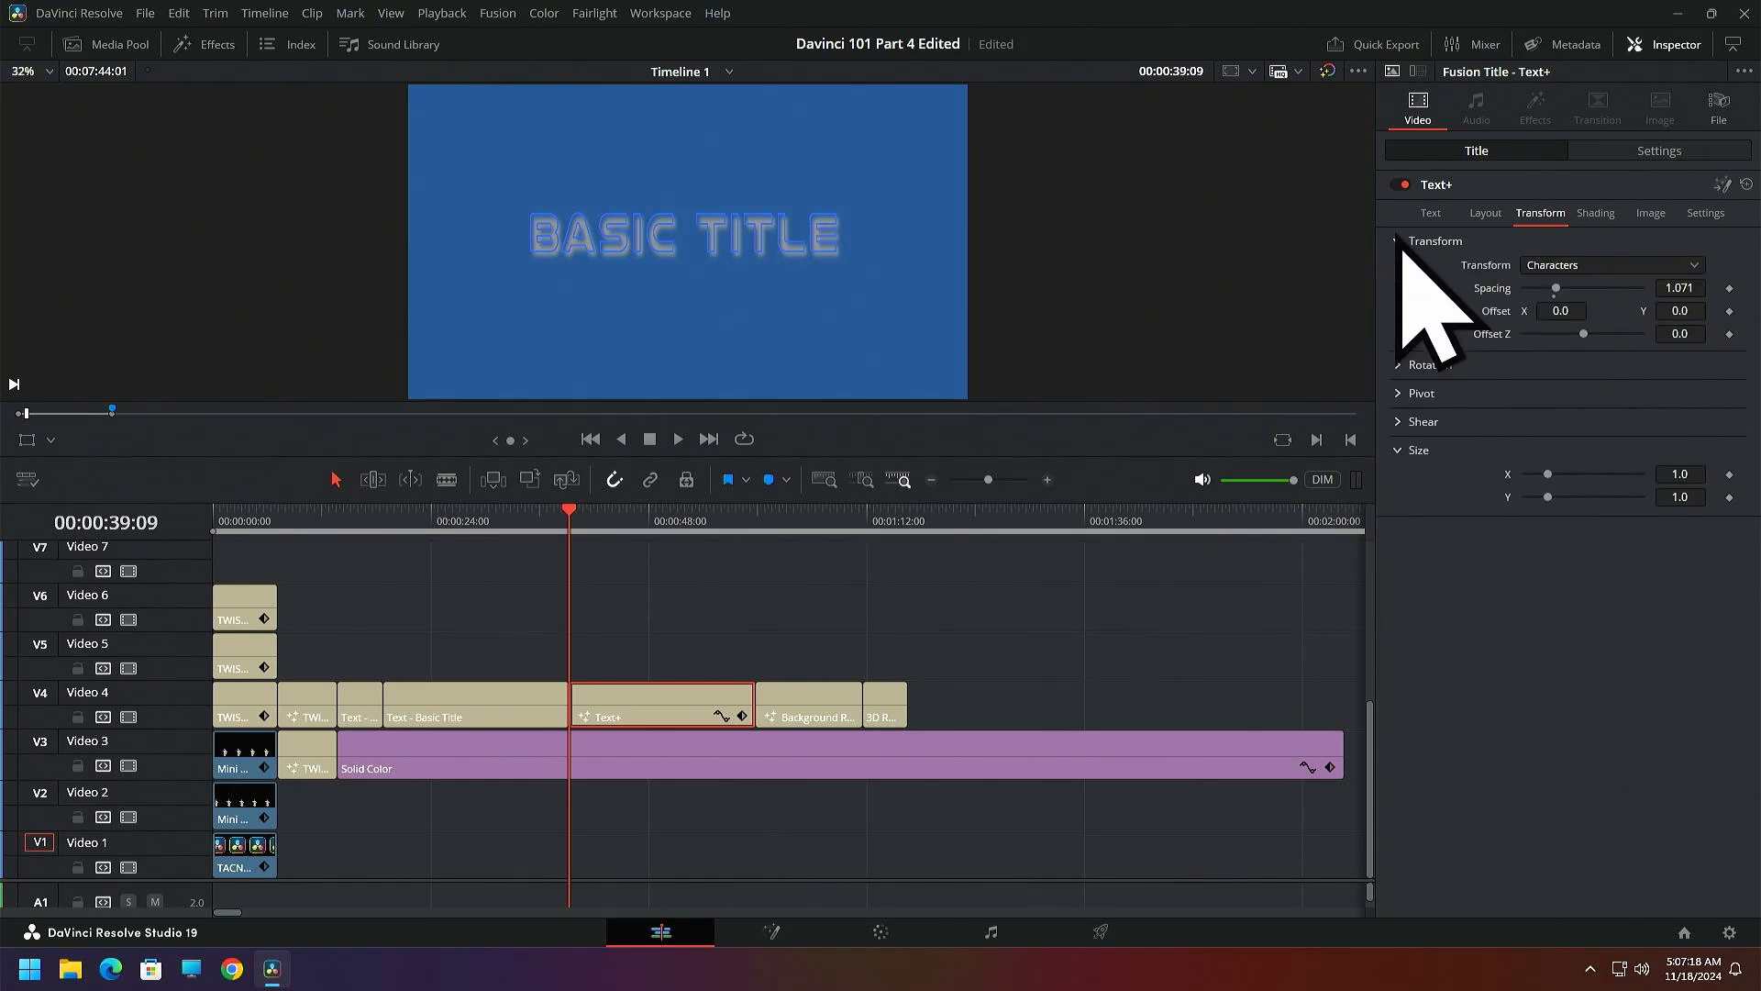
{"action": "left_click_drag", "start_coordinate": [1556, 288], "coordinate": [1565, 288]}
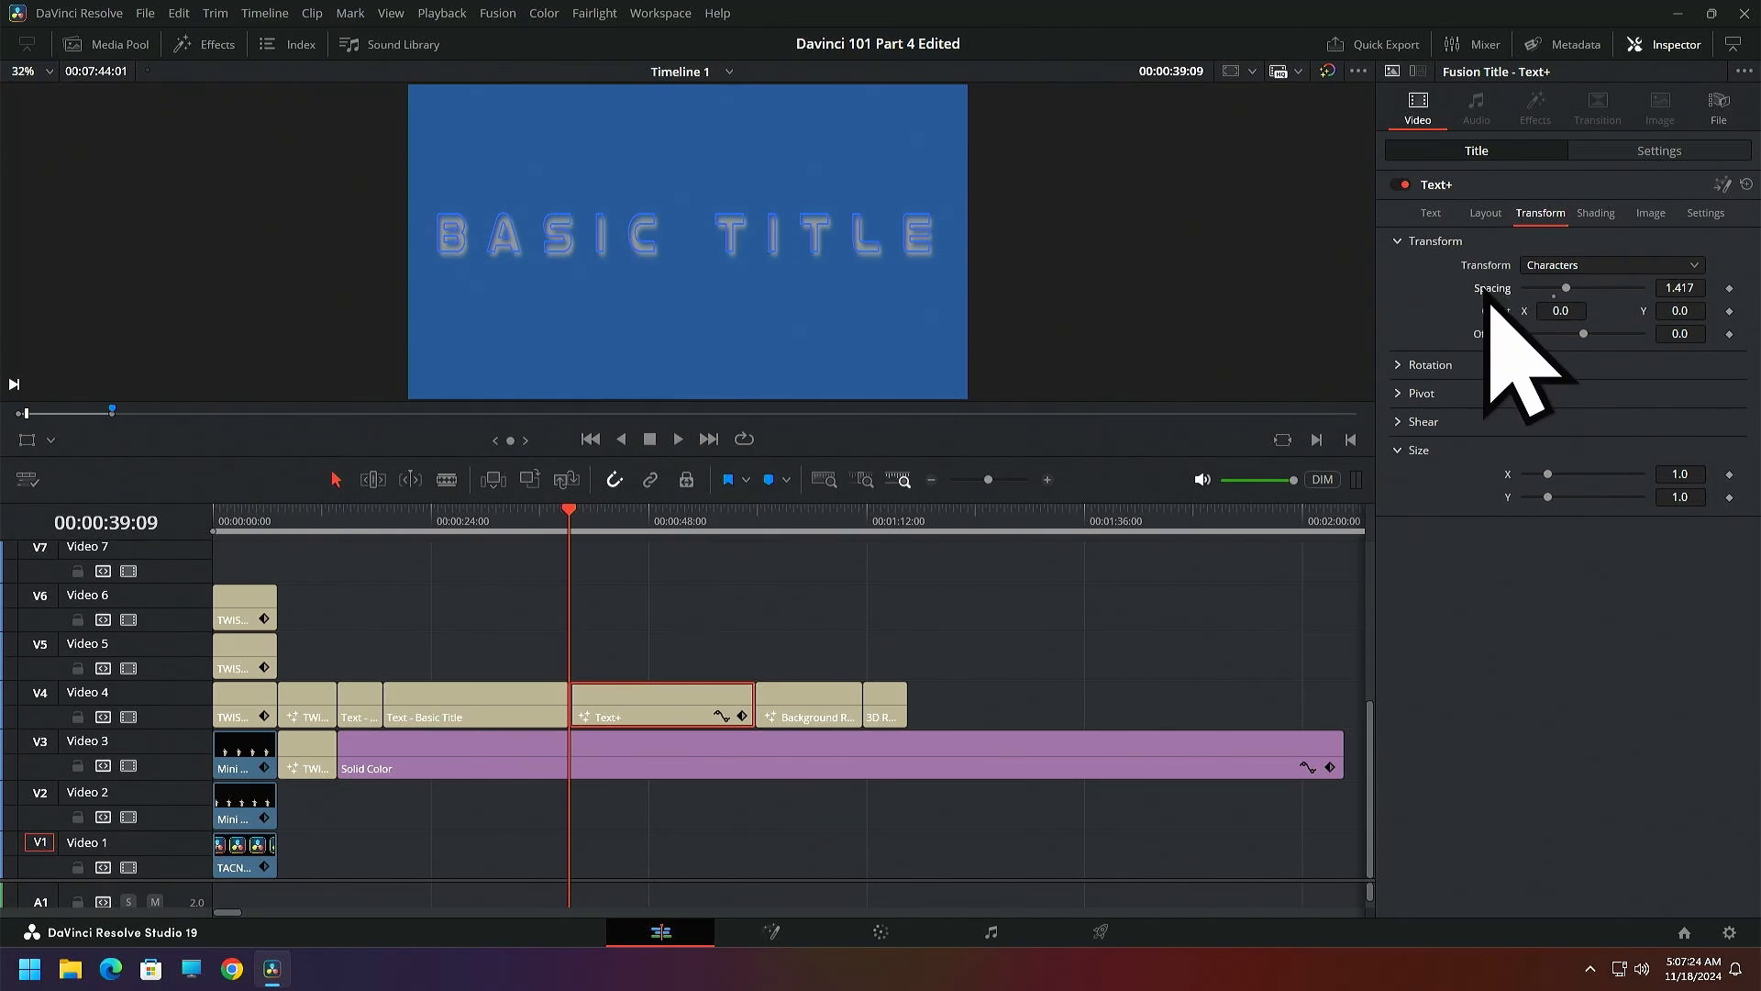
{"action": "double_click", "coordinate": [1489, 294]}
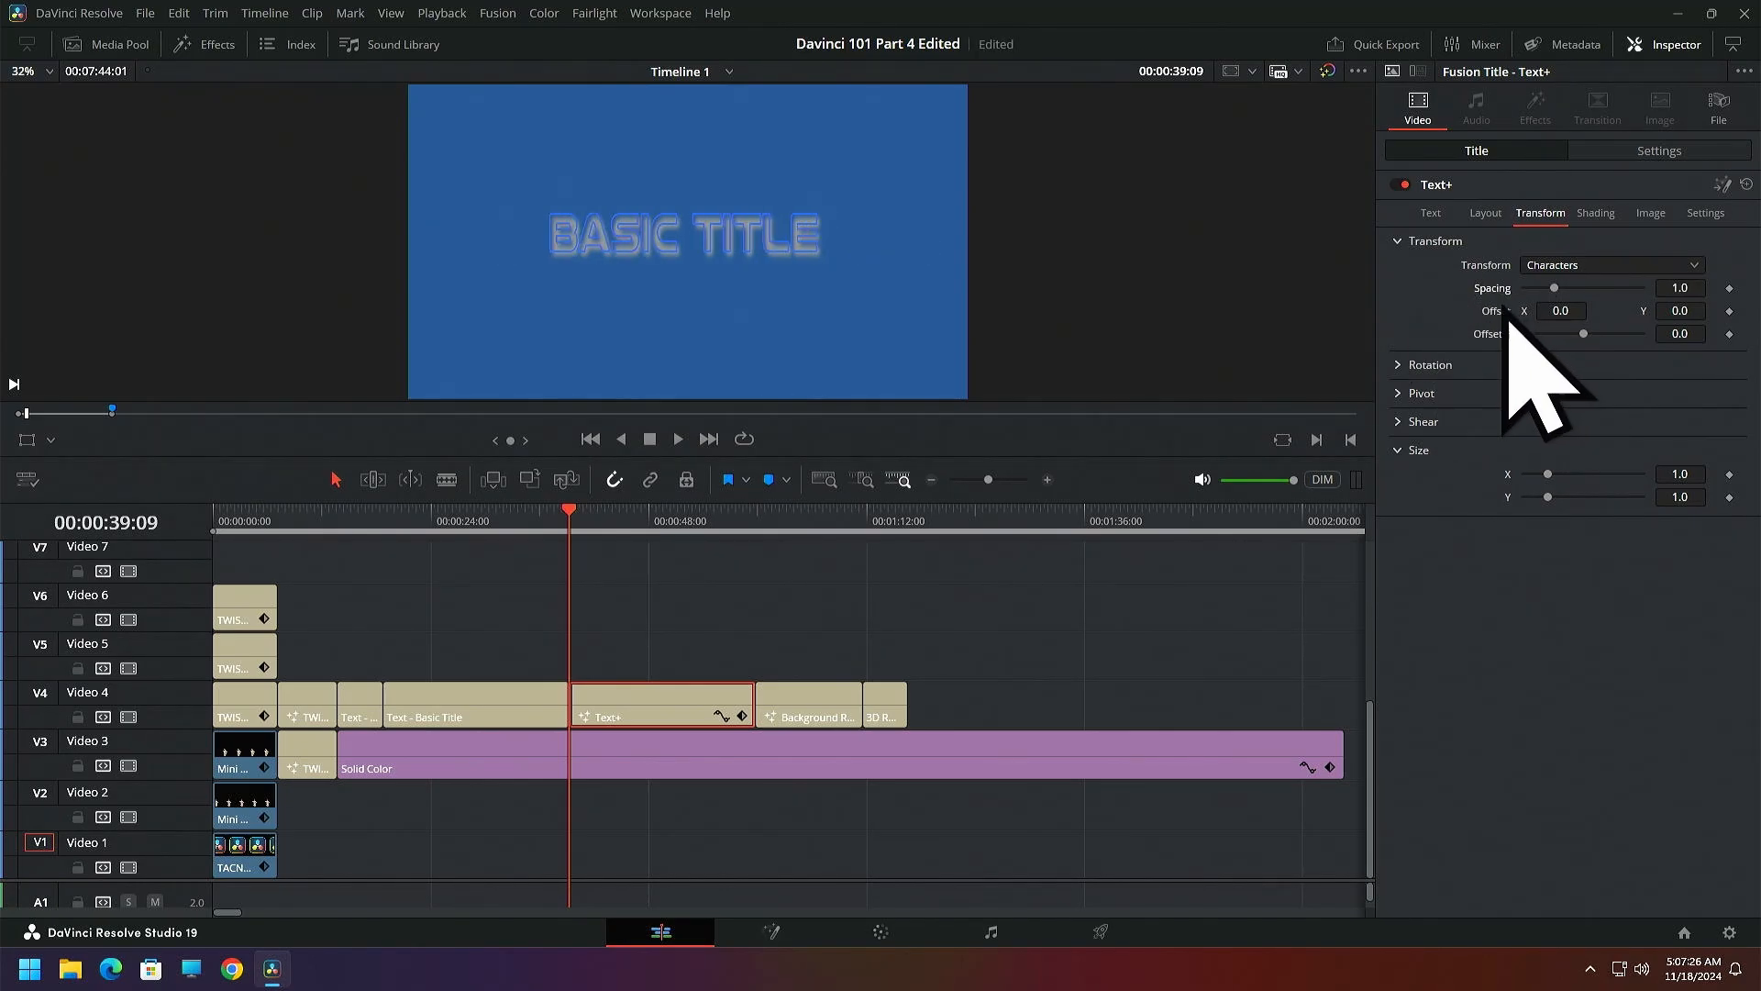
{"action": "left_click", "coordinate": [1403, 241]}
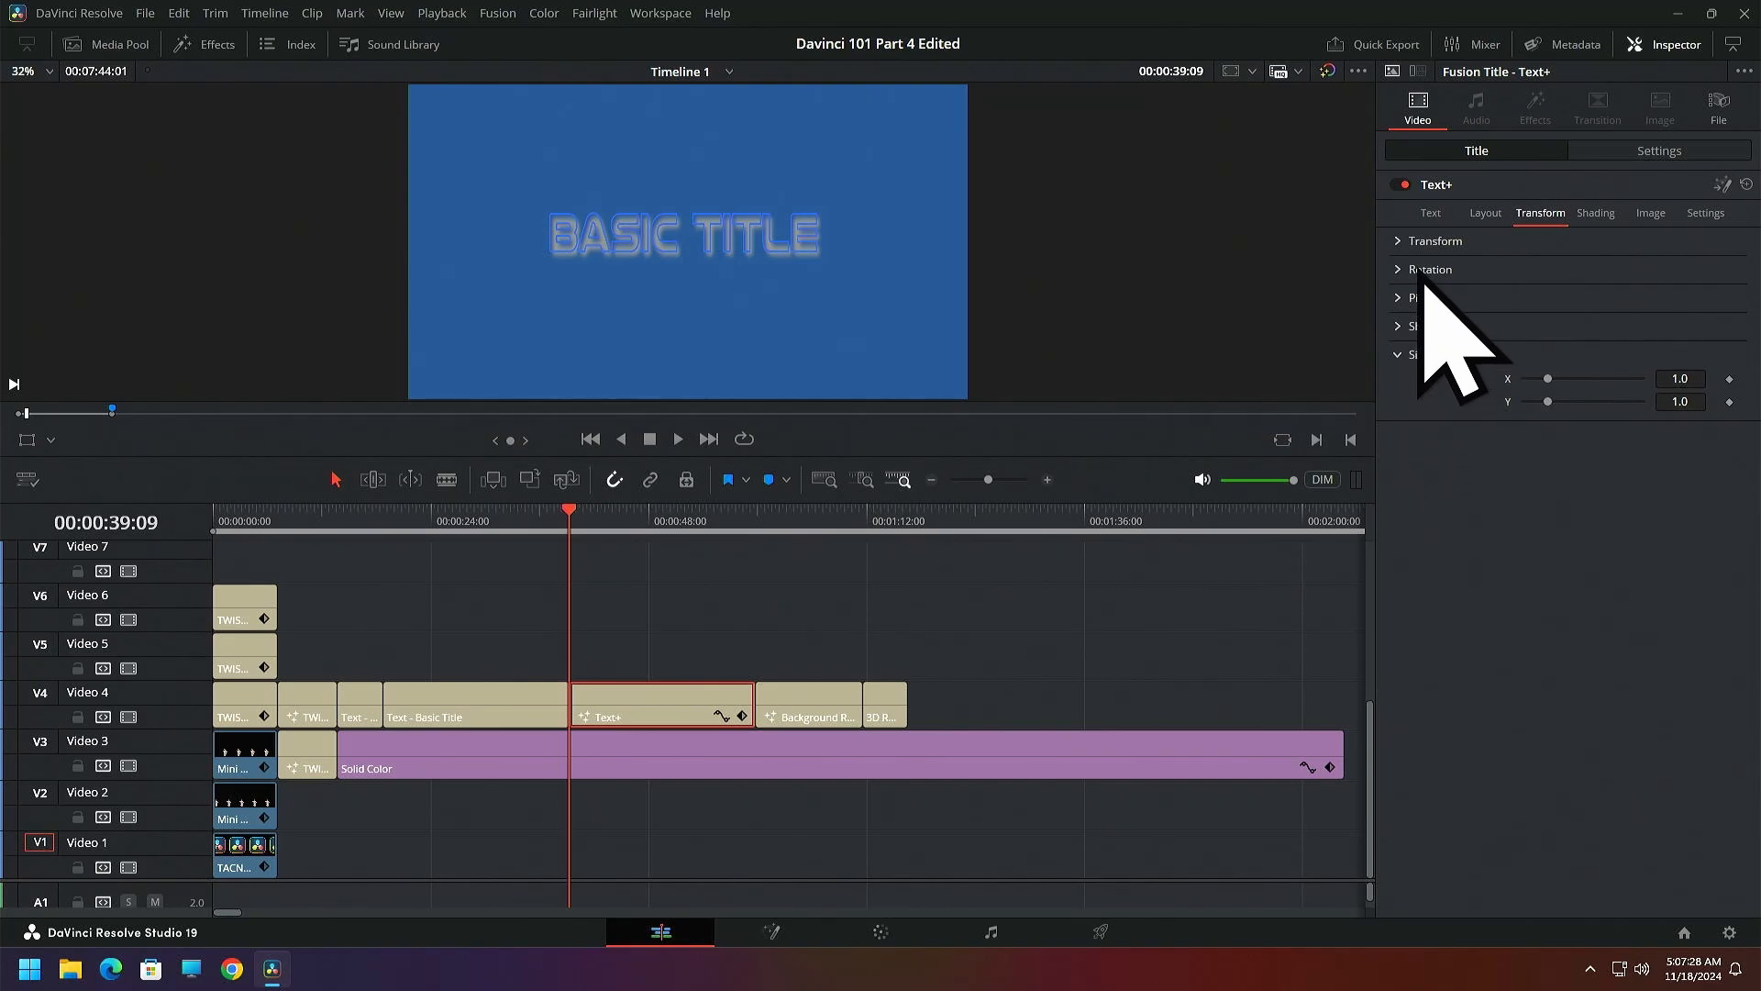
Try rotating the Text+ title's characters, reset the rotation to 0.0, and try a pivot Z of -0.25
{"action": "left_click", "coordinate": [1398, 269]}
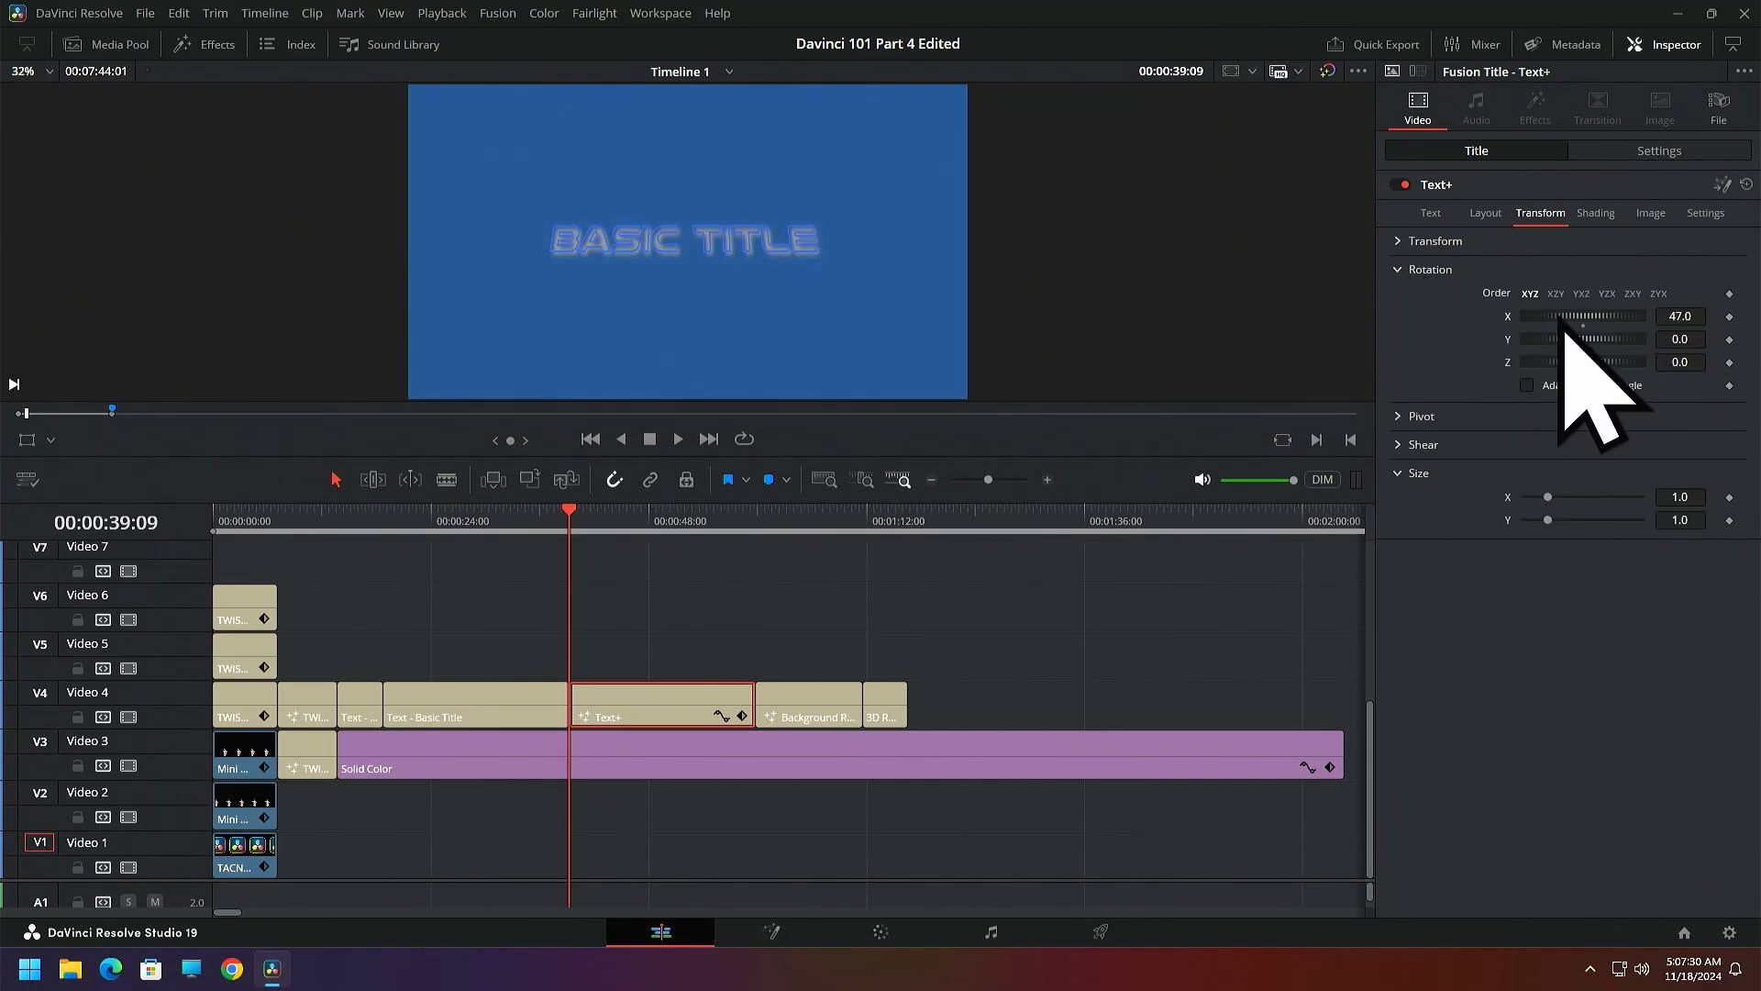
{"action": "left_click_drag", "start_coordinate": [1563, 325], "coordinate": [1538, 327]}
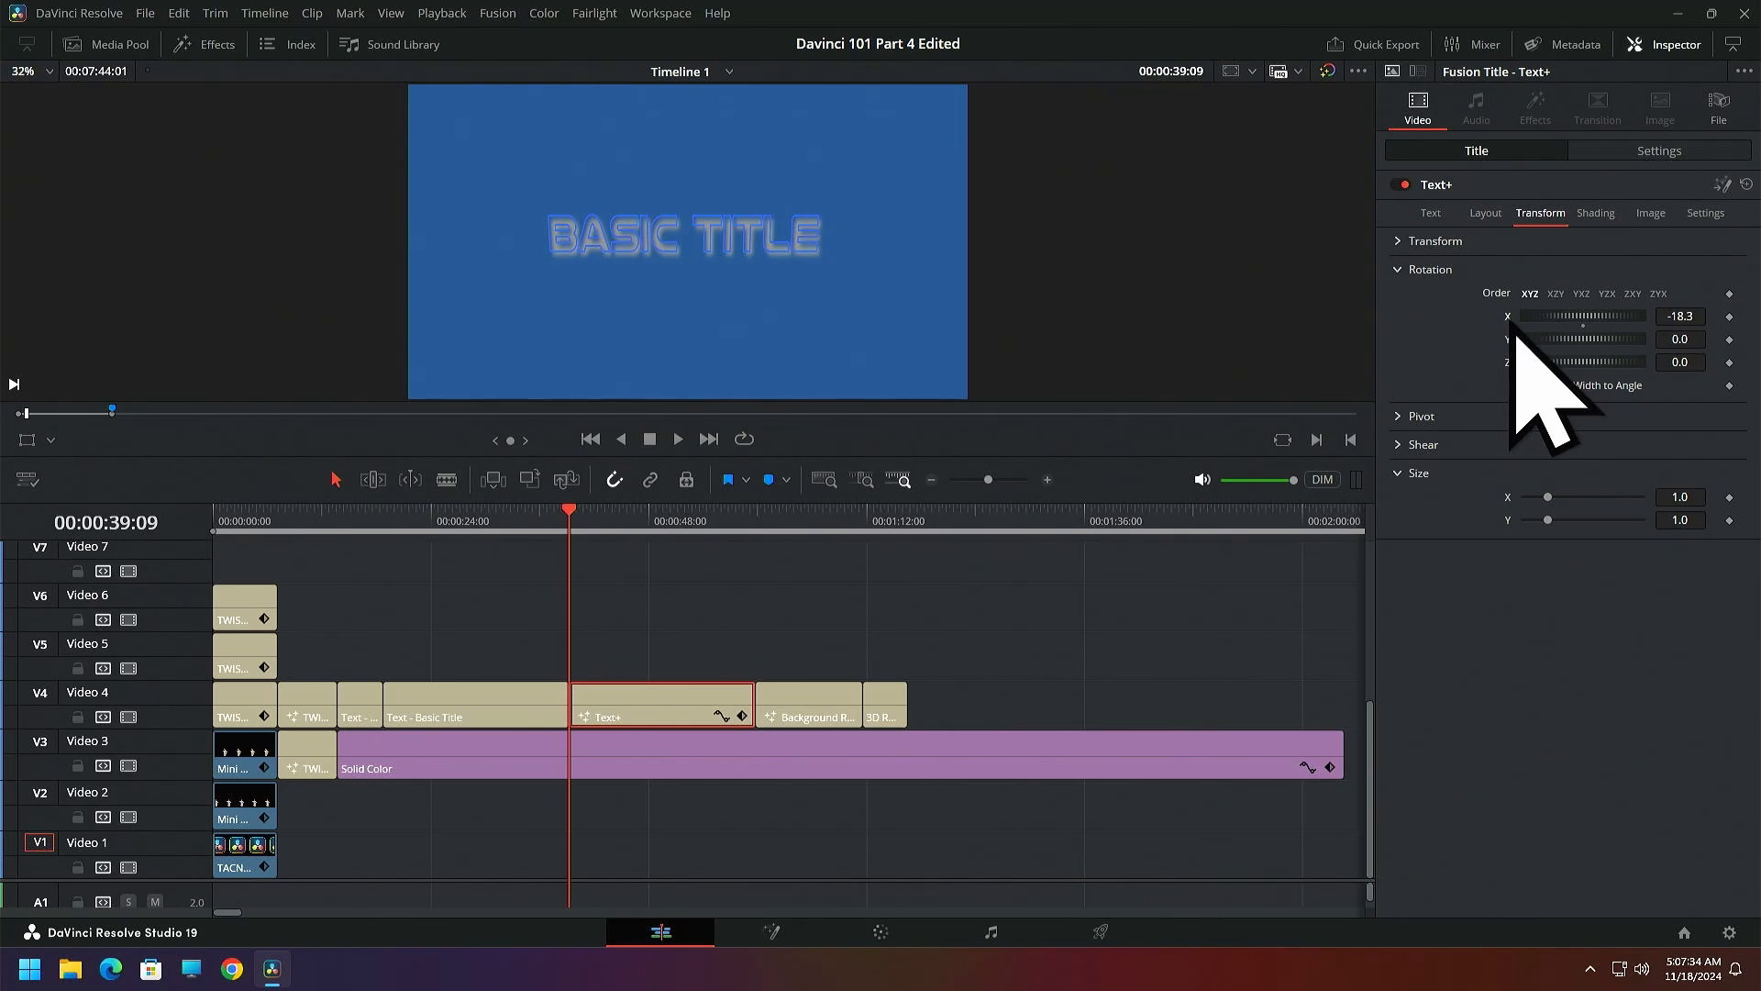
{"action": "left_click", "coordinate": [1399, 270]}
{"action": "left_click", "coordinate": [1402, 298]}
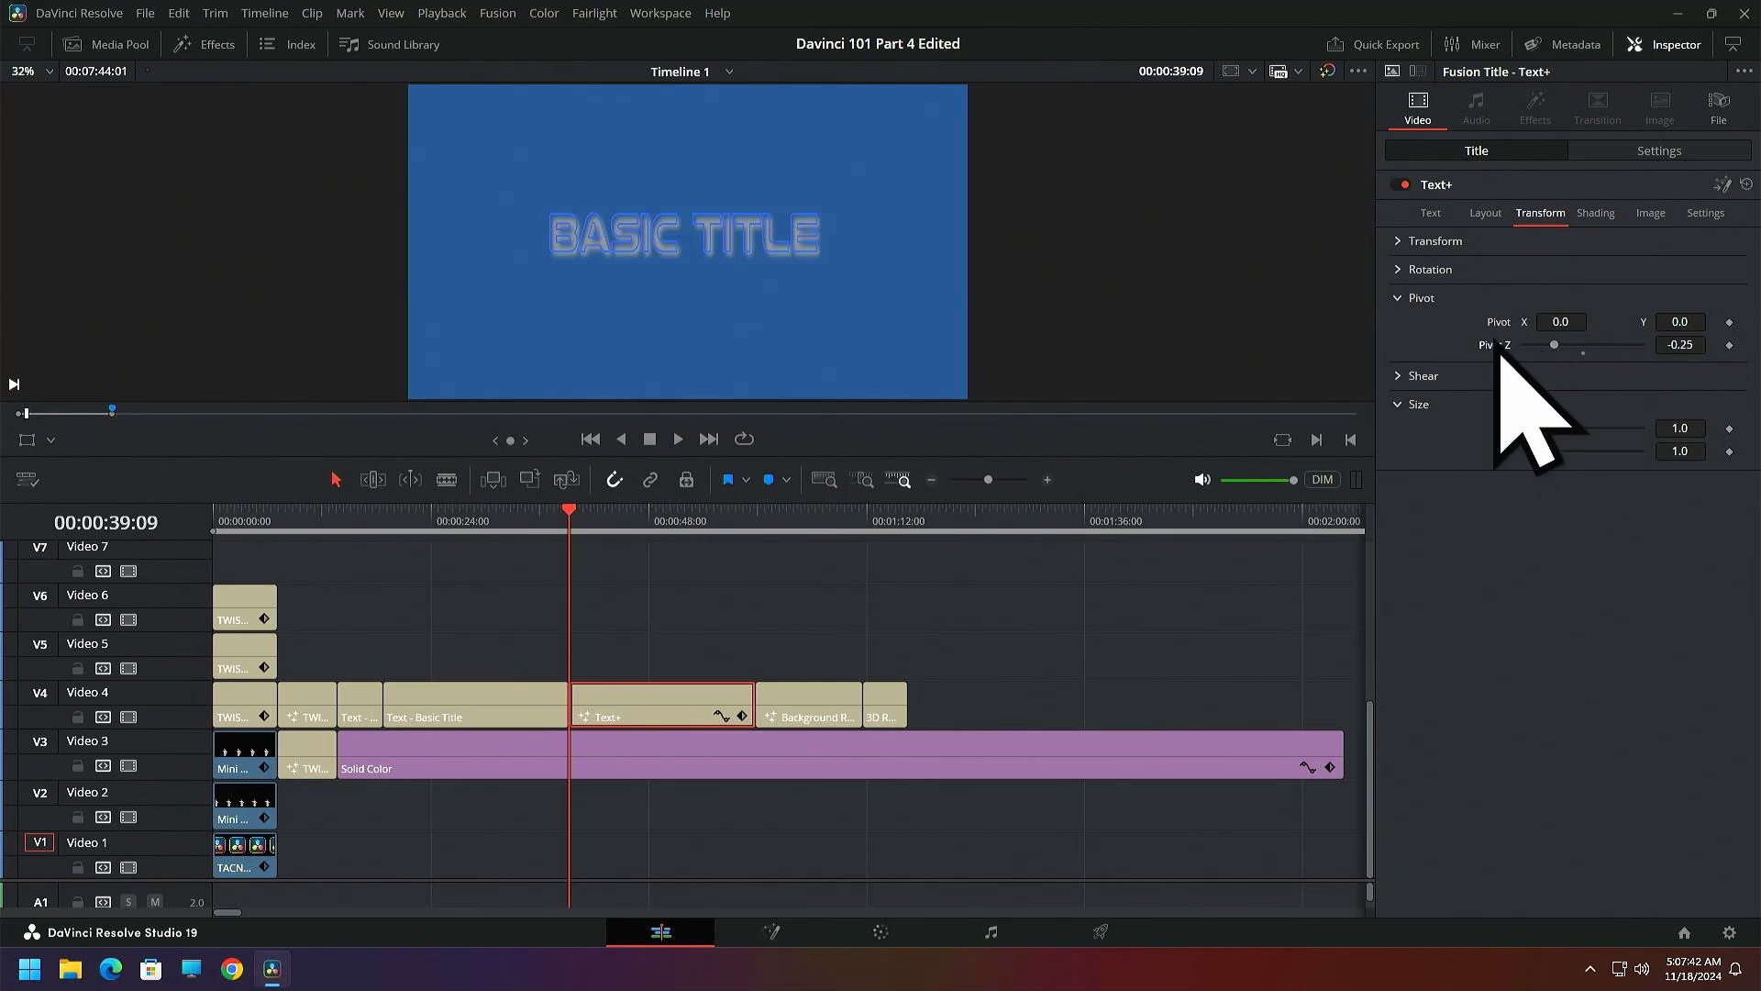
{"action": "left_click", "coordinate": [1400, 298]}
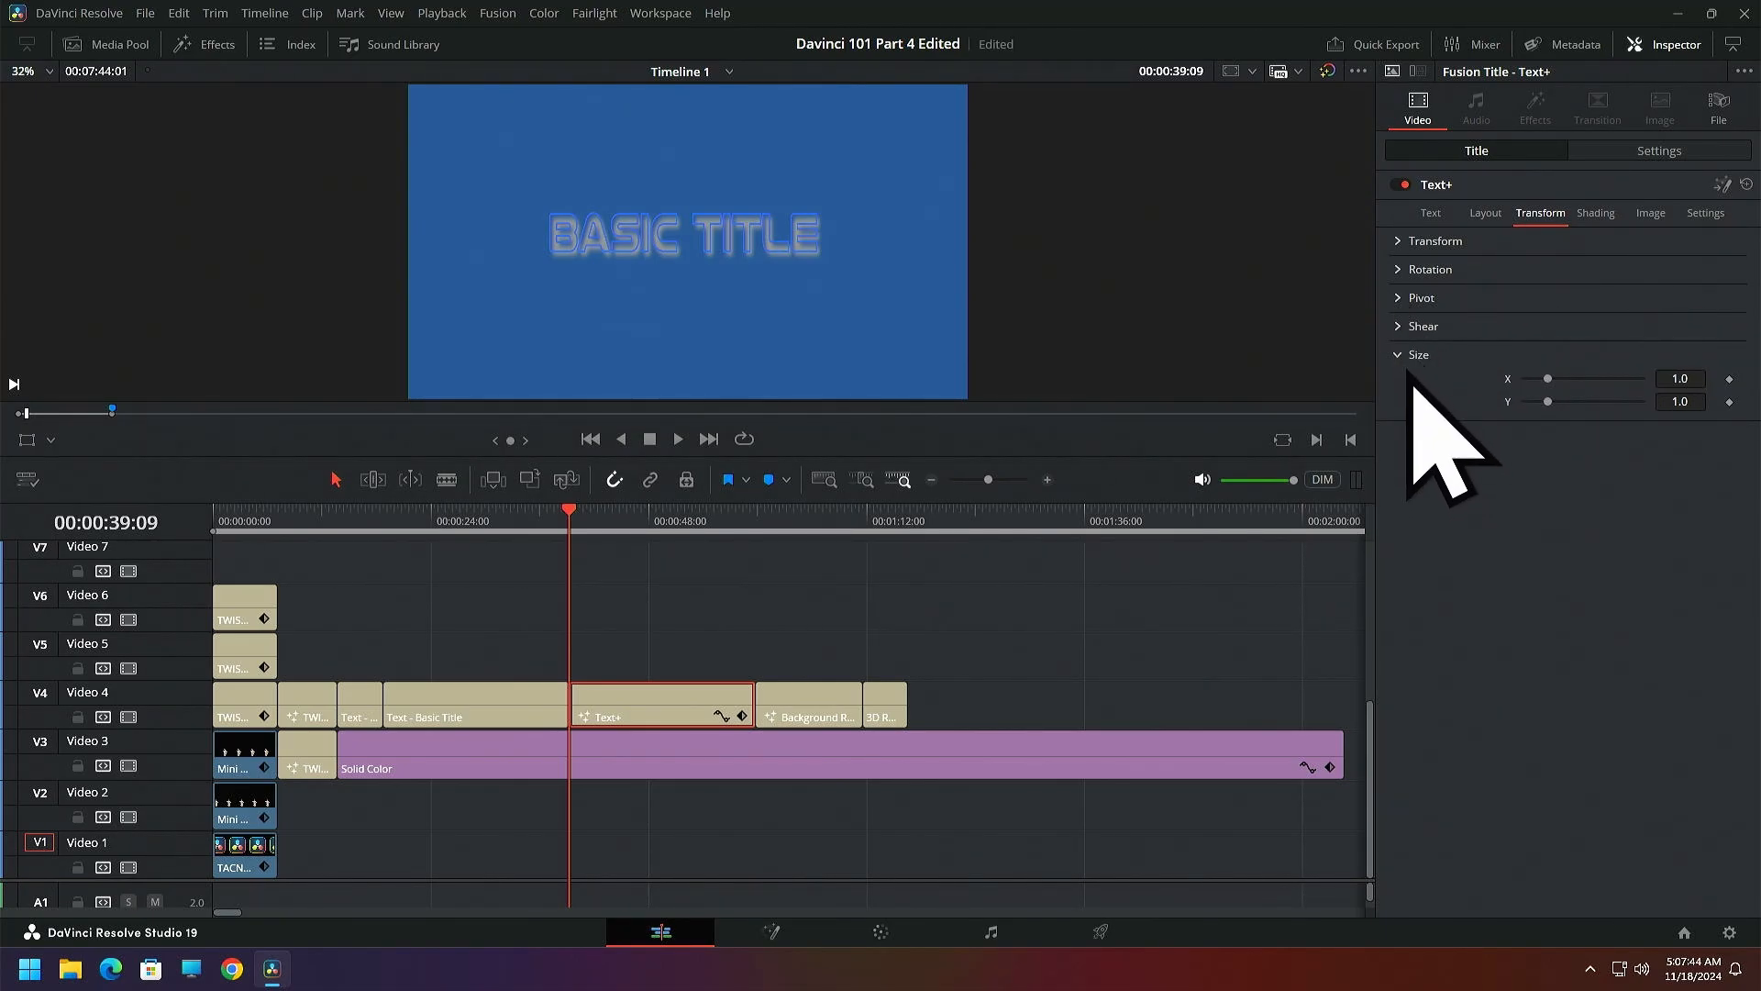
Try shearing the Text+ title's characters, reset the X and Y shear to 0.0, and collapse the shear settings
{"action": "left_click", "coordinate": [1399, 327]}
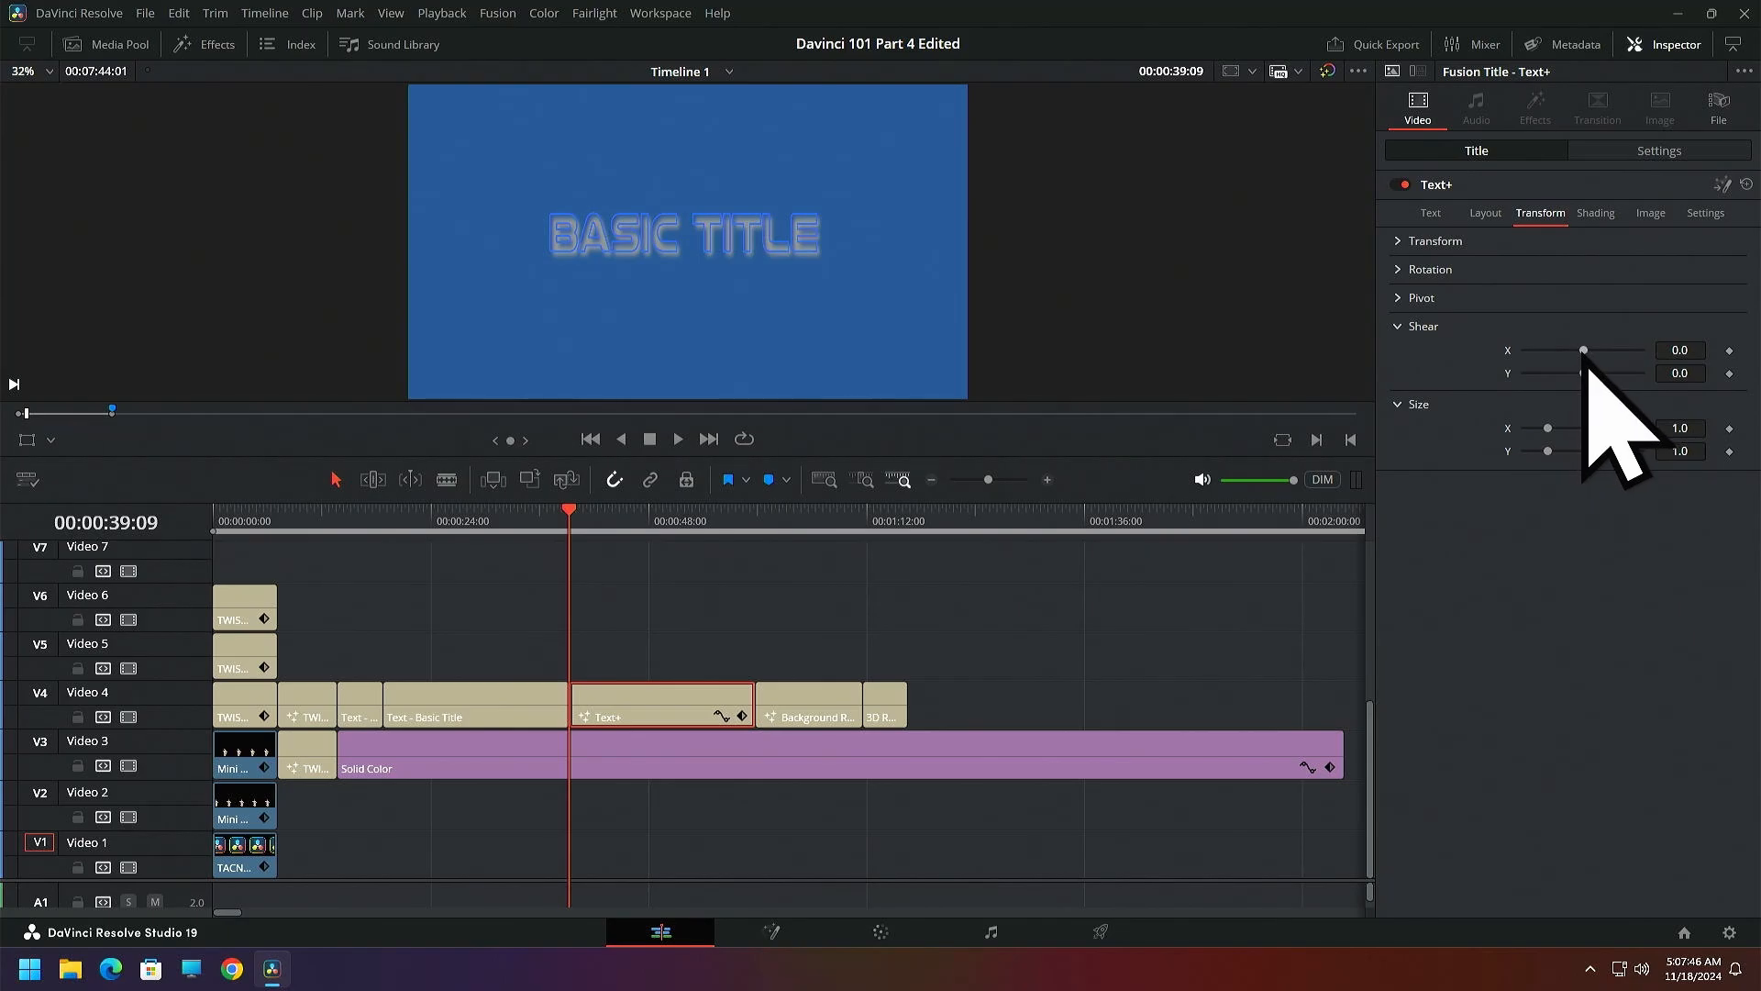
{"action": "mouse_move", "coordinate": [1583, 350]}
{"action": "left_mouse_down"}
{"action": "mouse_move", "coordinate": [1620, 353]}
{"action": "mouse_move", "coordinate": [1557, 377]}
{"action": "mouse_move", "coordinate": [1592, 377]}
{"action": "left_mouse_up"}
{"action": "double_click", "coordinate": [1507, 349]}
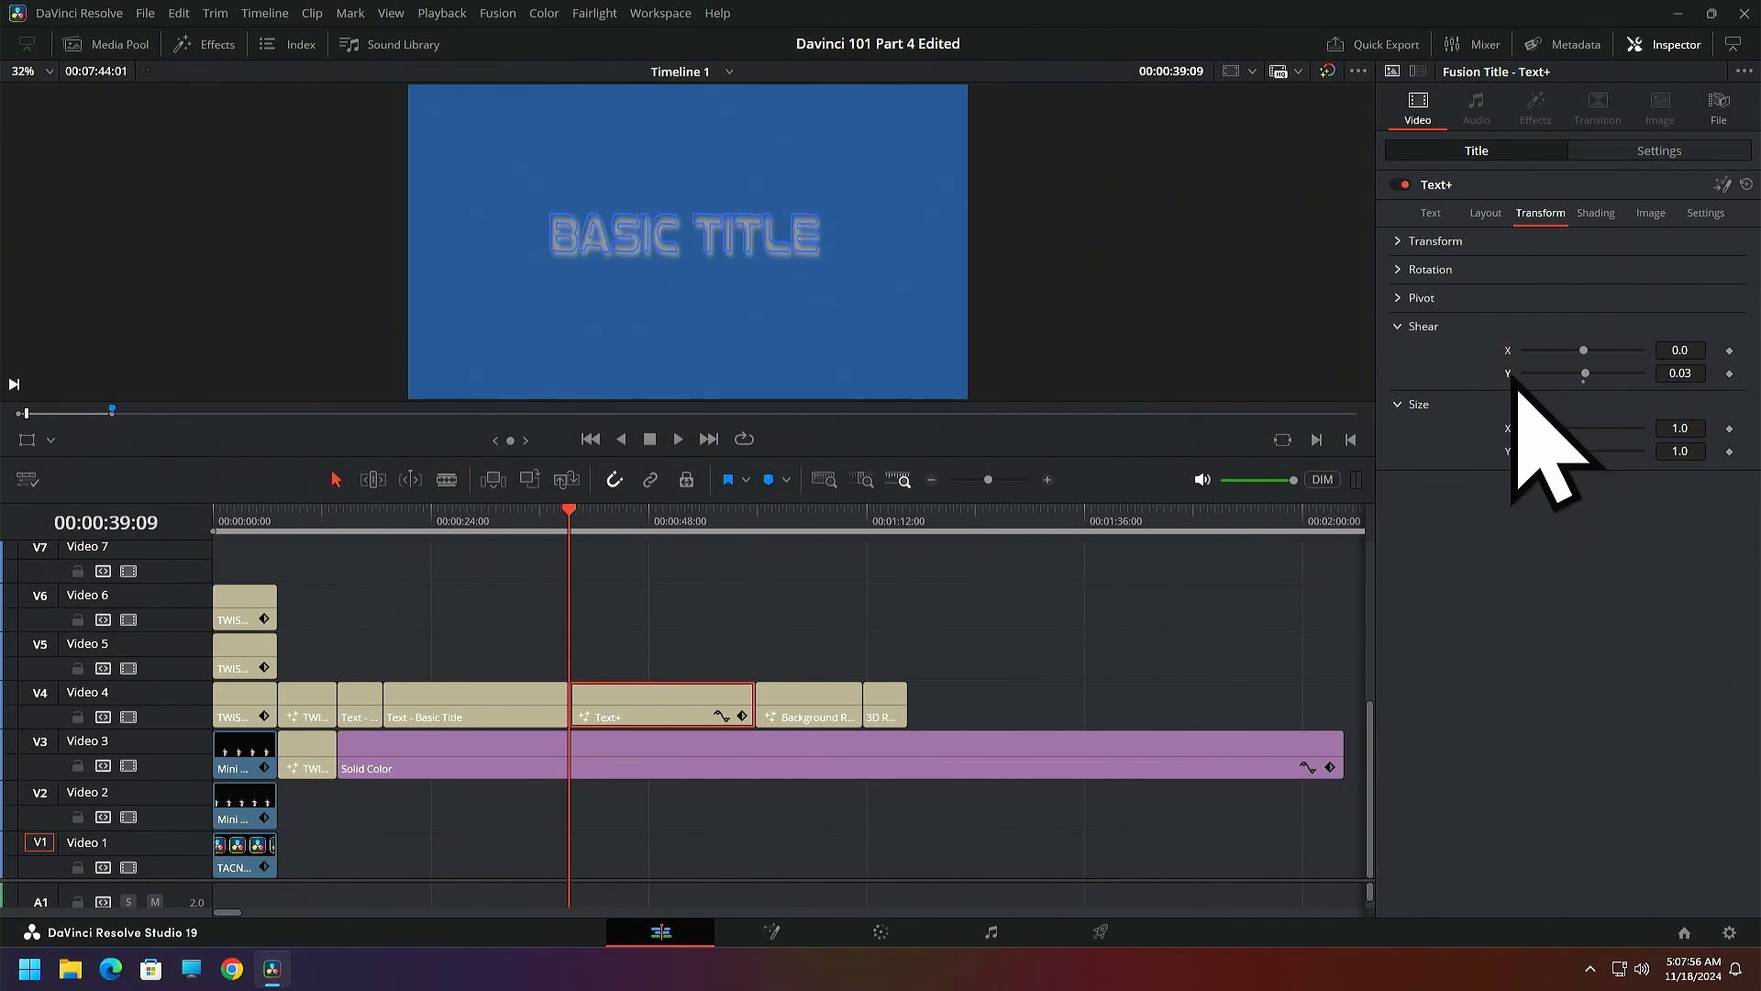
{"action": "left_click", "coordinate": [1402, 326]}
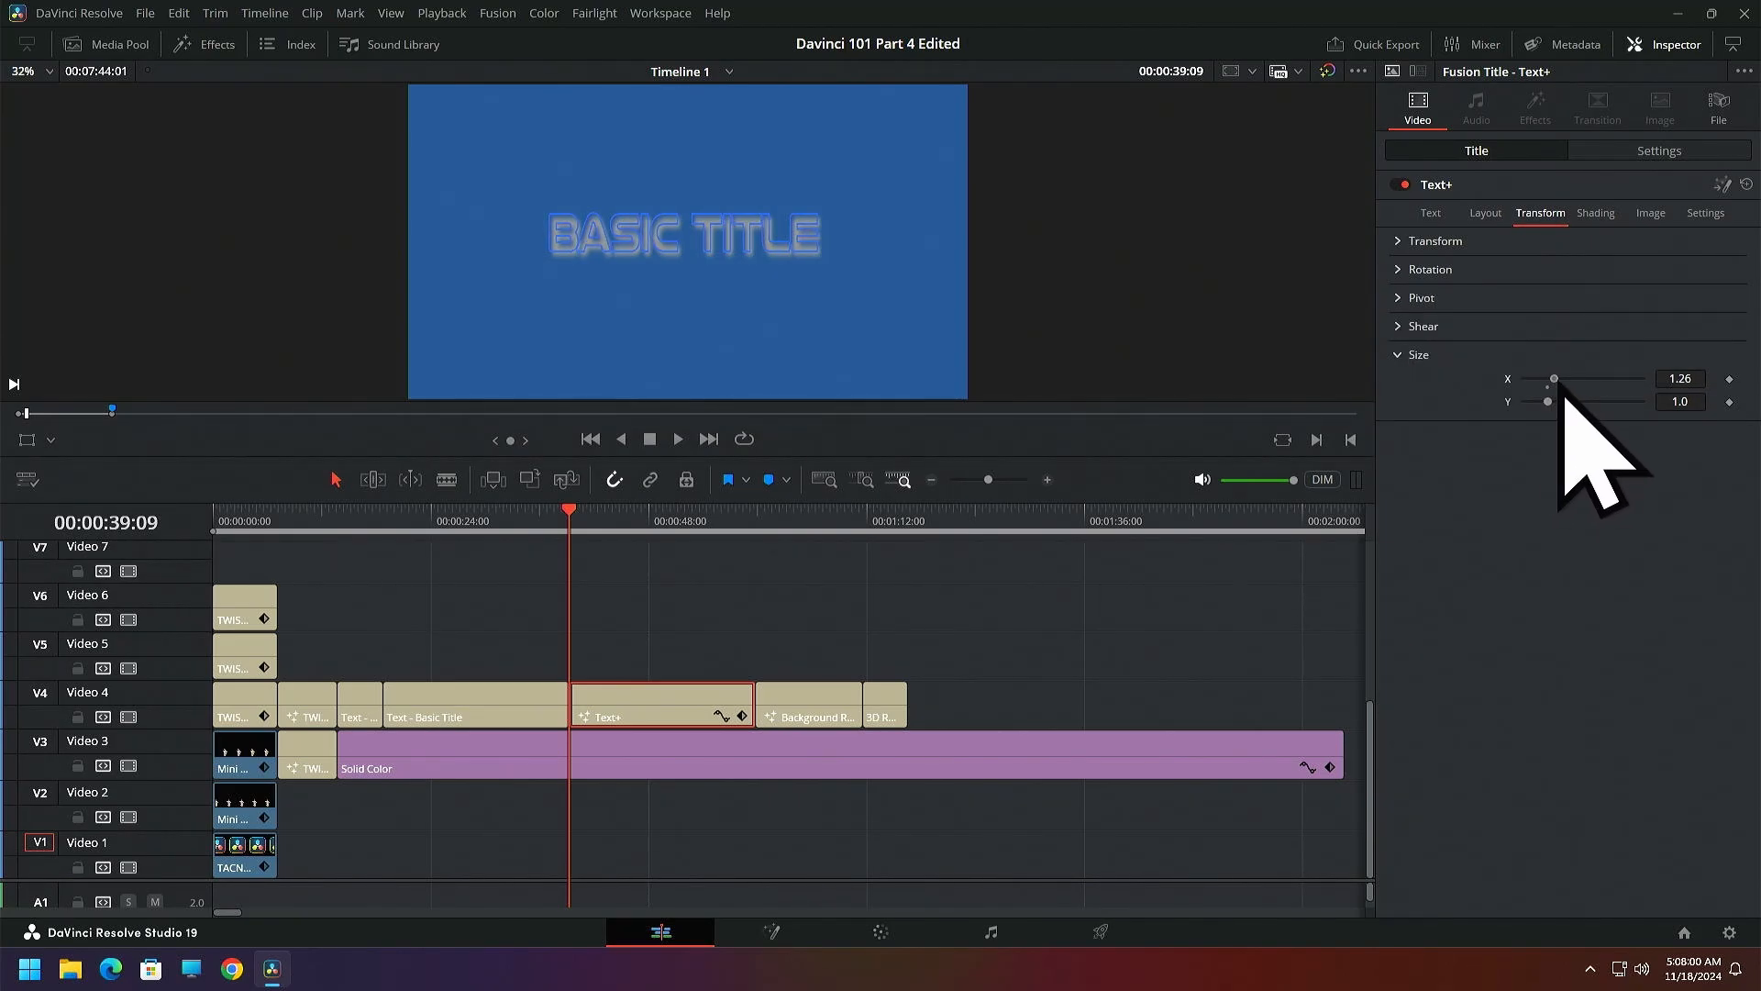
Try other X and Y character sizes on the Text+ title and reset both to 1.0
{"action": "mouse_move", "coordinate": [1580, 393]}
{"action": "left_mouse_down"}
{"action": "mouse_move", "coordinate": [1537, 385]}
{"action": "mouse_move", "coordinate": [1556, 394]}
{"action": "left_mouse_up"}
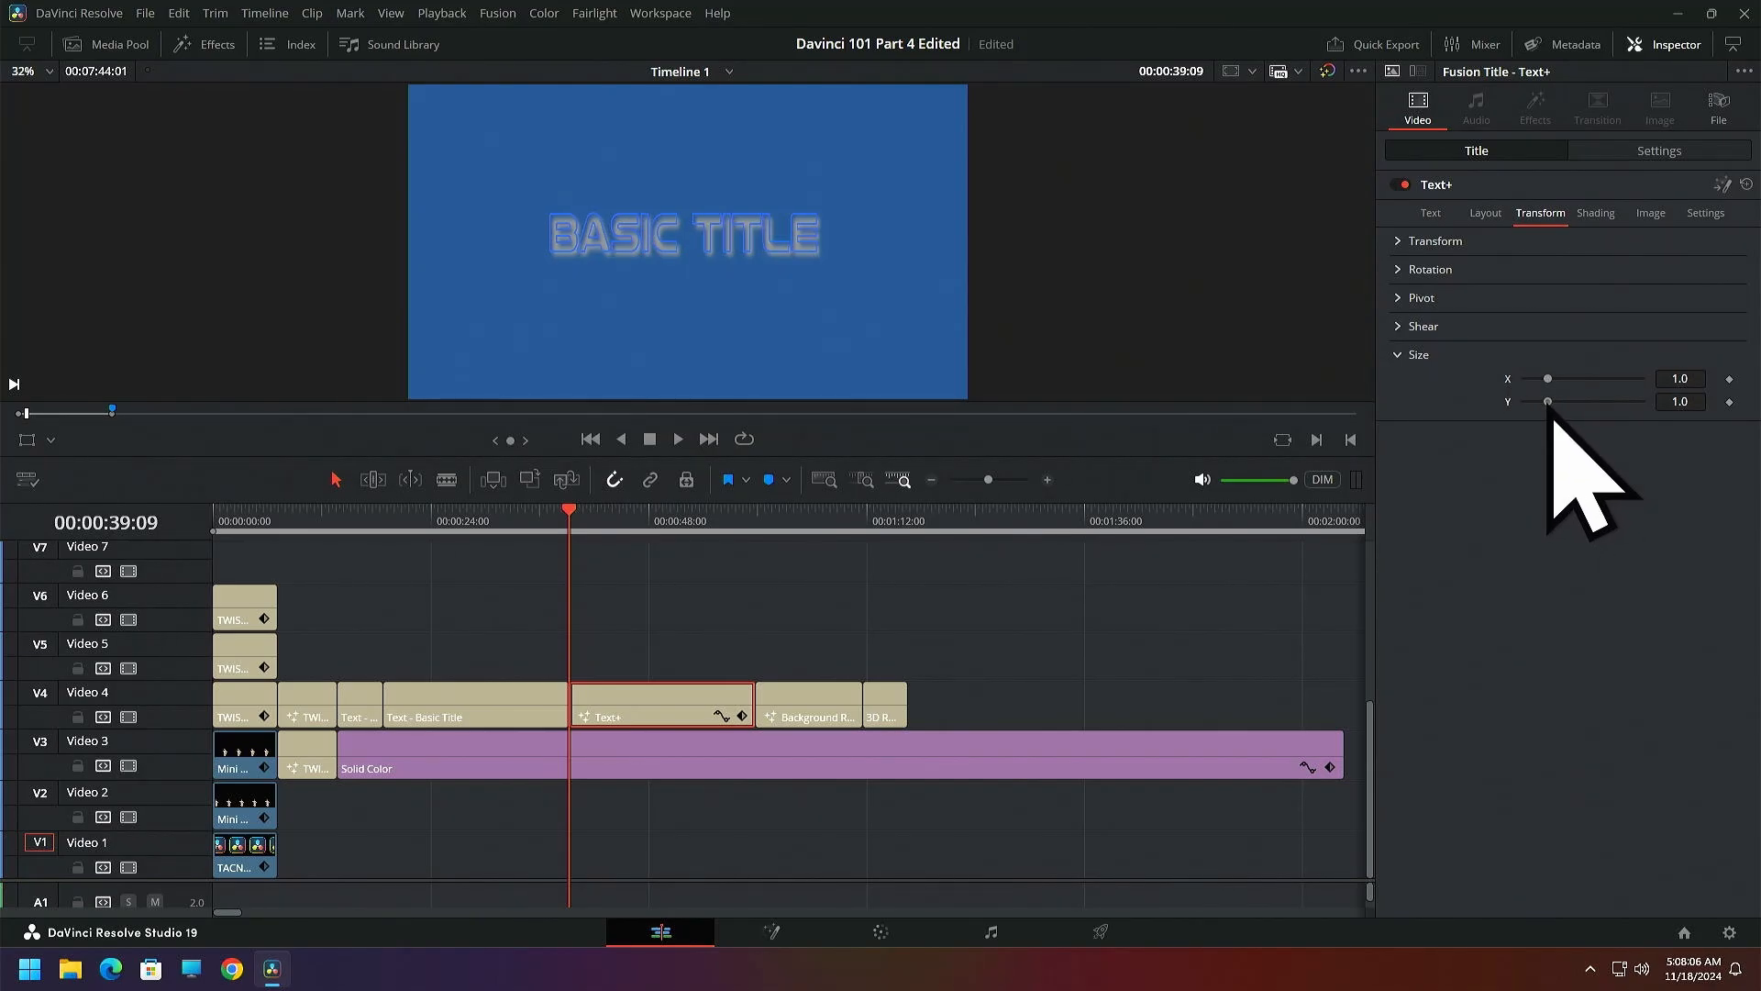
{"action": "left_click_drag", "start_coordinate": [1548, 404], "coordinate": [1509, 411]}
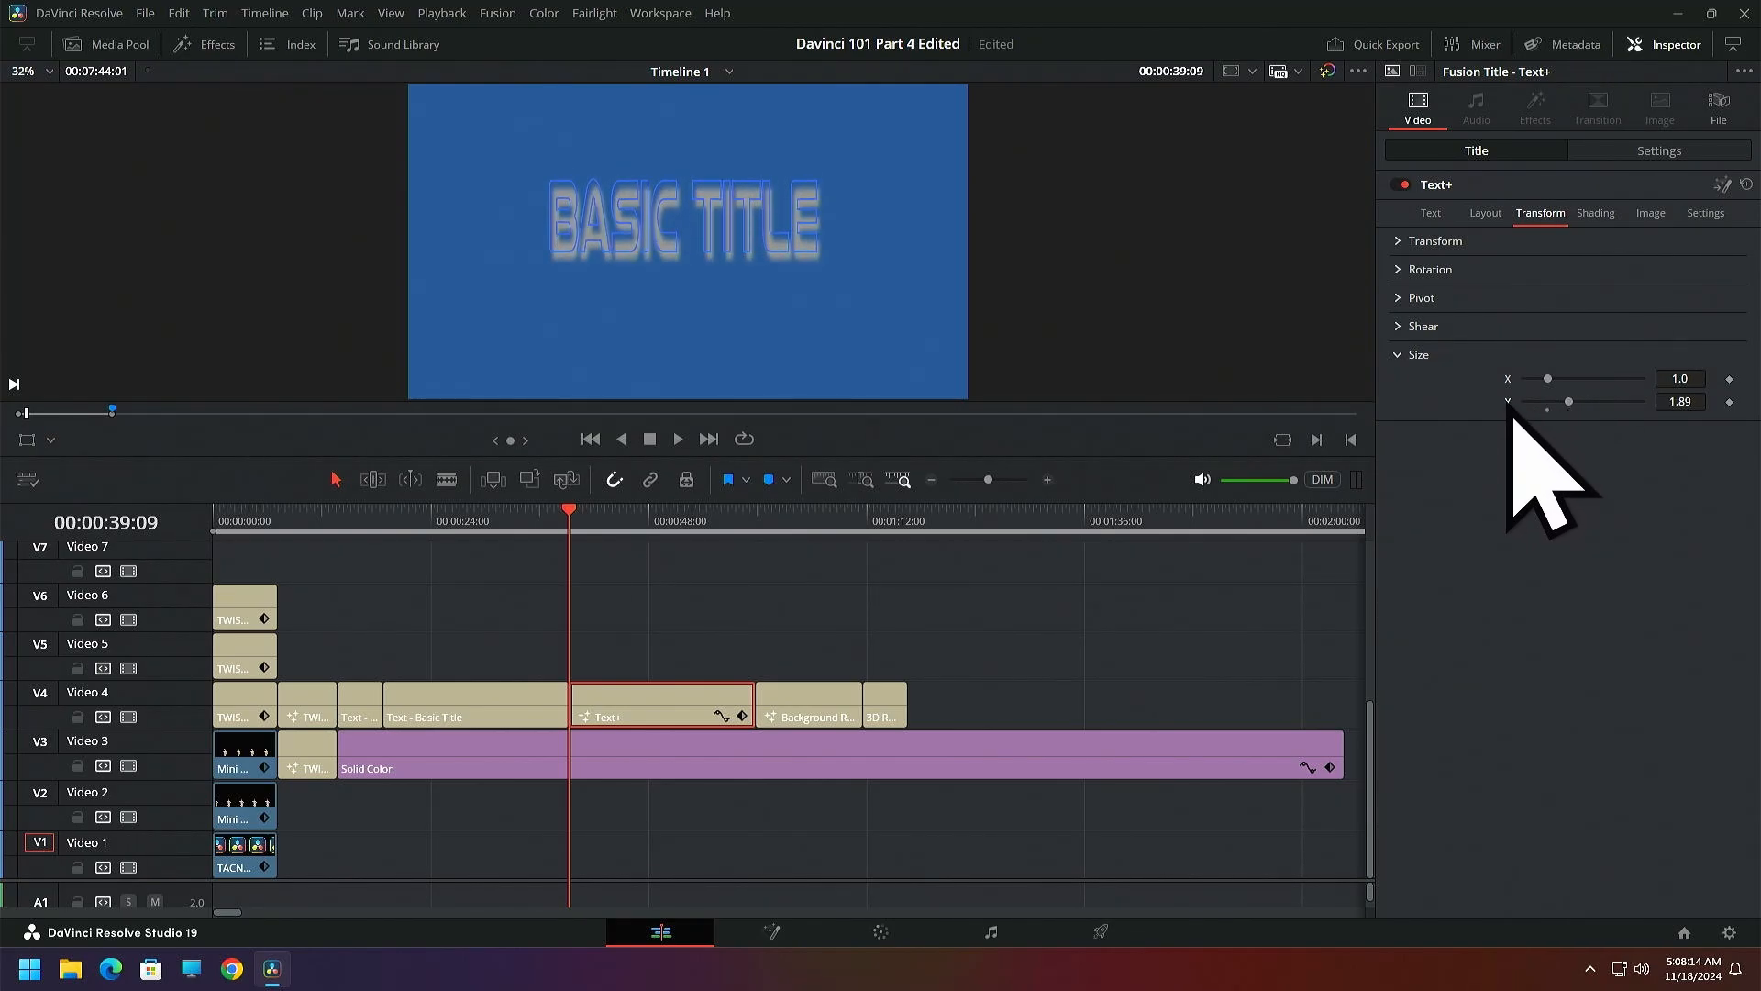
{"action": "double_click", "coordinate": [1508, 404]}
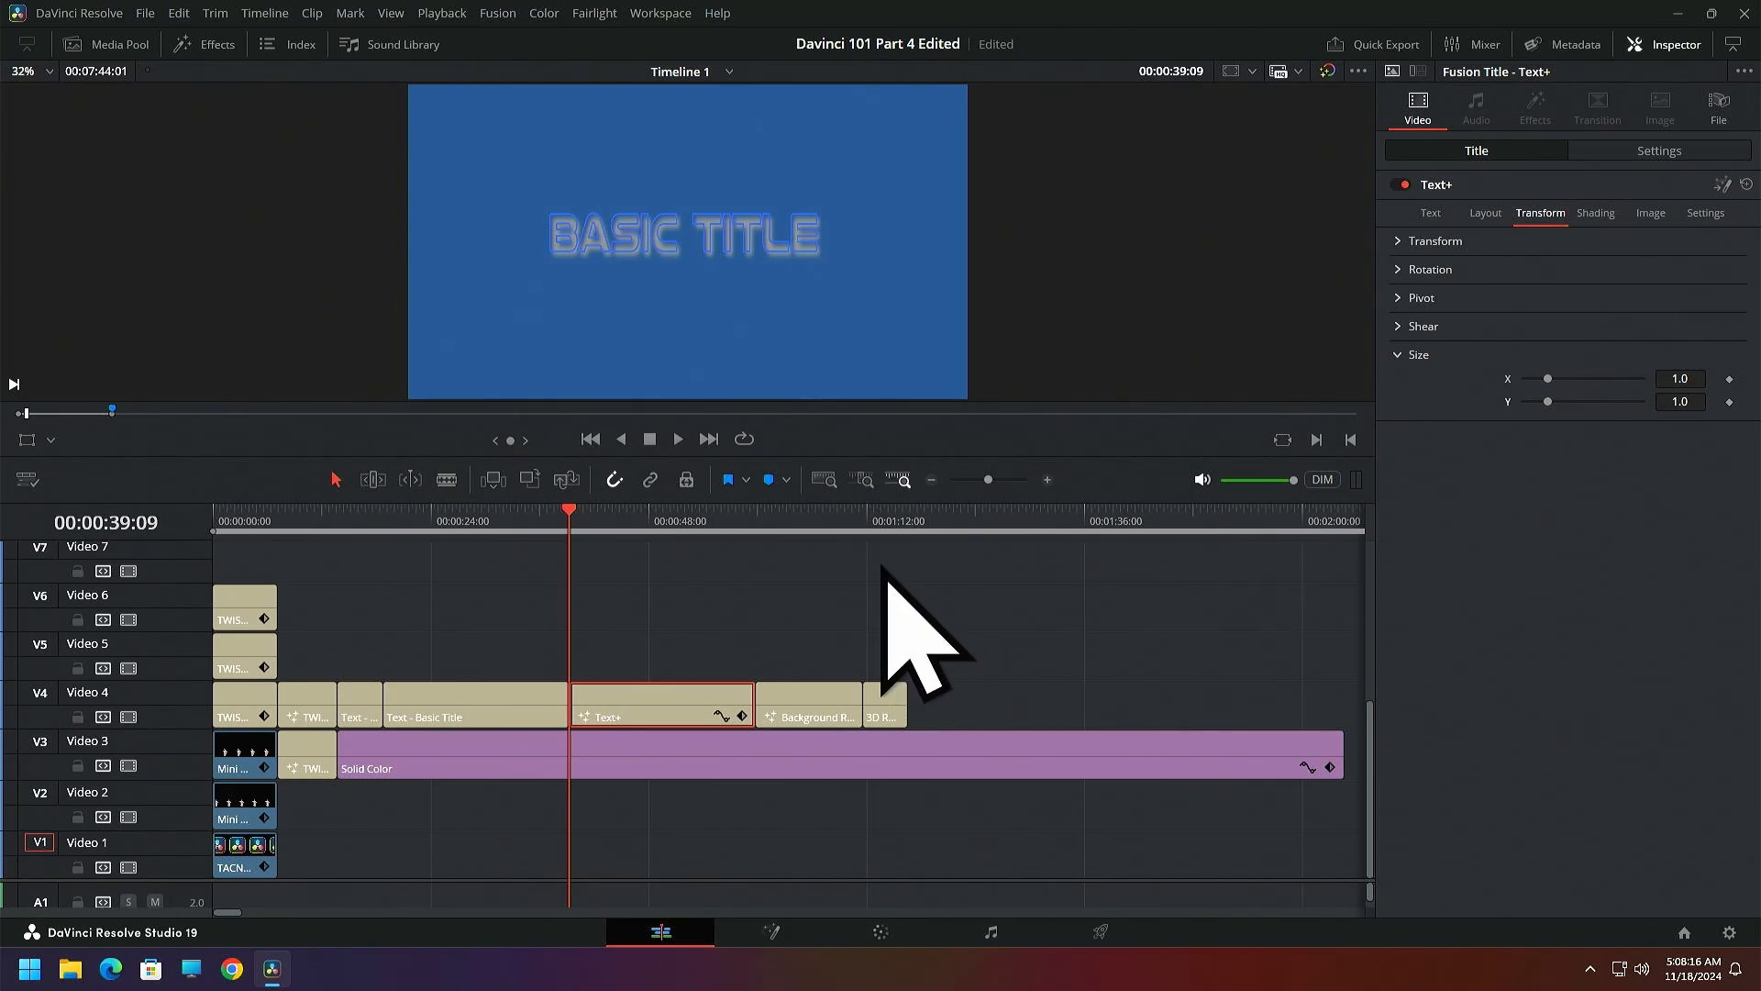
Browse the available Fusion titles and add the Glass title to Video 6 above the end of the Text+ clip
{"action": "left_click", "coordinate": [775, 520]}
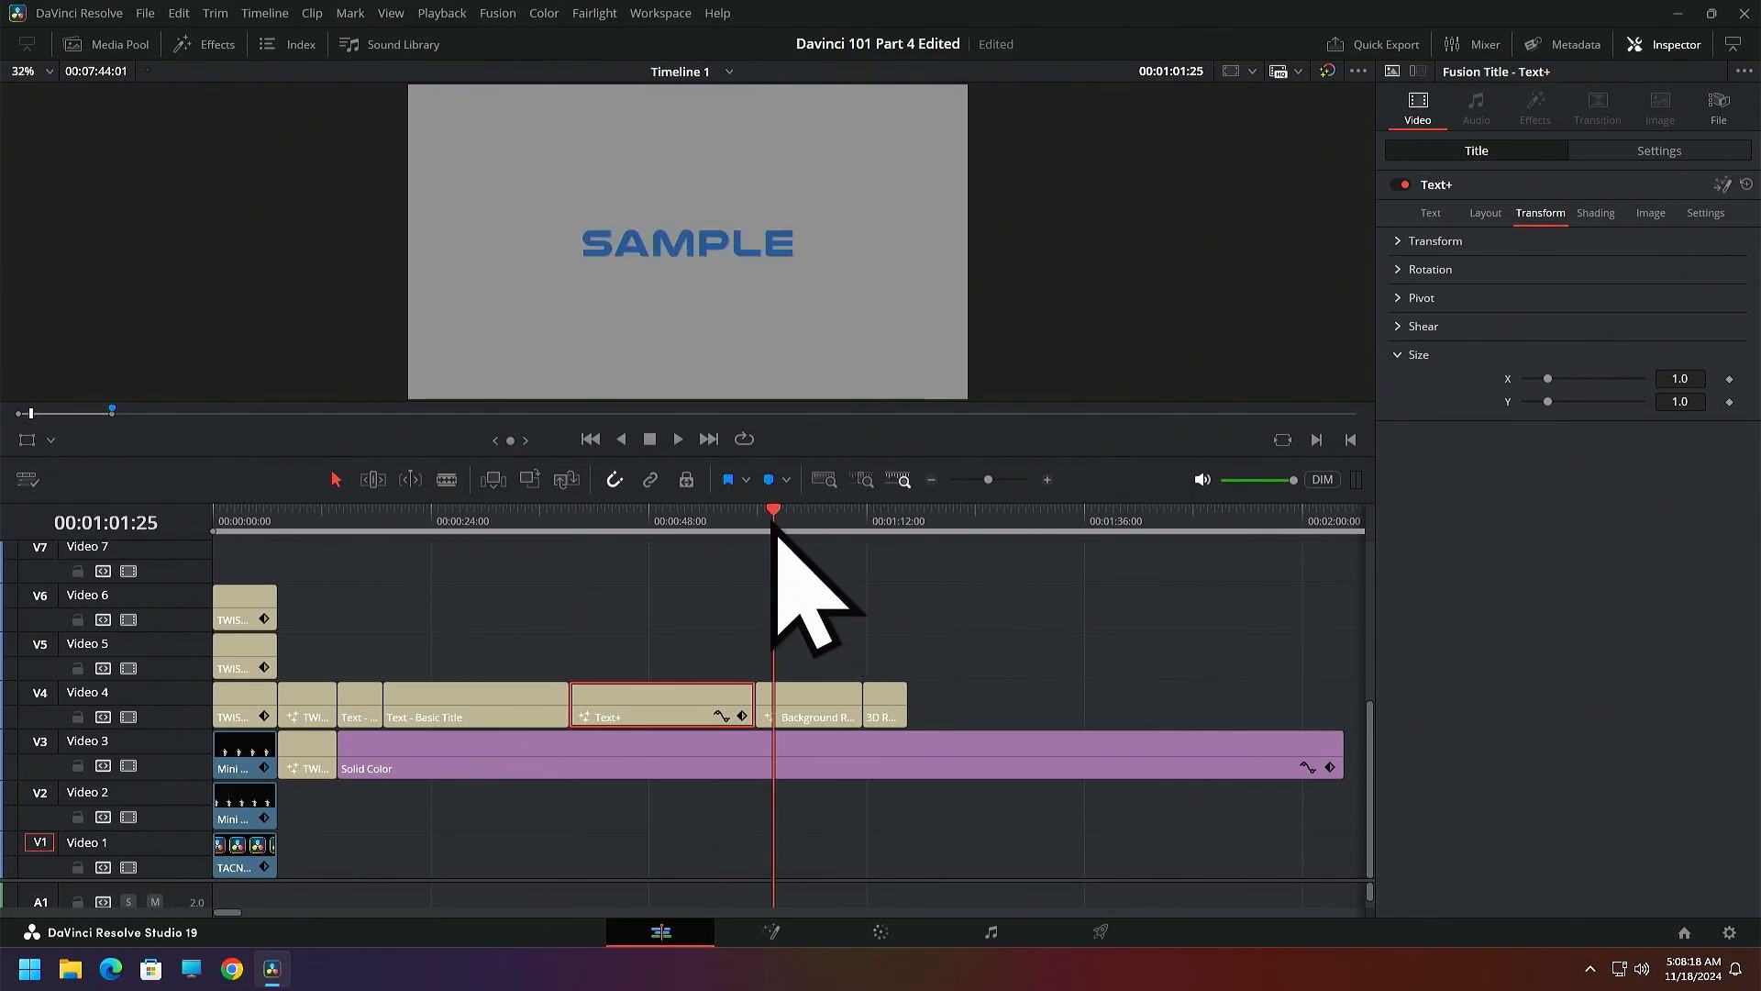
{"action": "left_click_drag", "start_coordinate": [773, 521], "coordinate": [725, 521]}
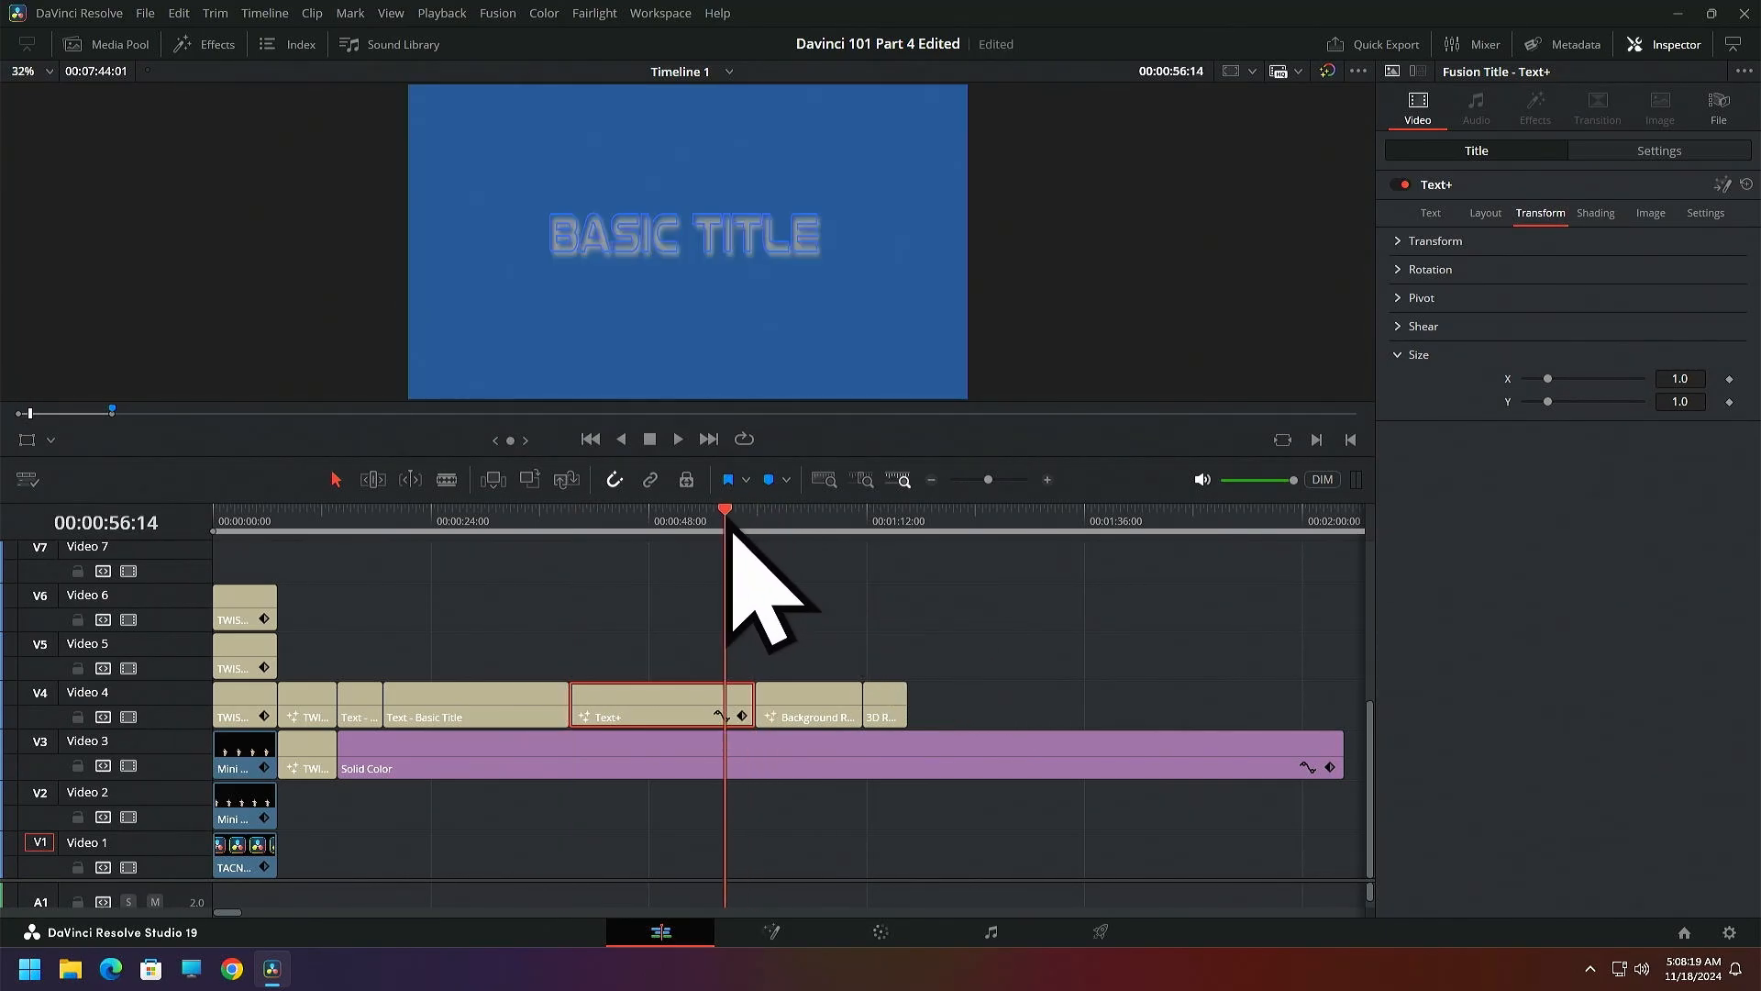
{"action": "left_click", "coordinate": [217, 46]}
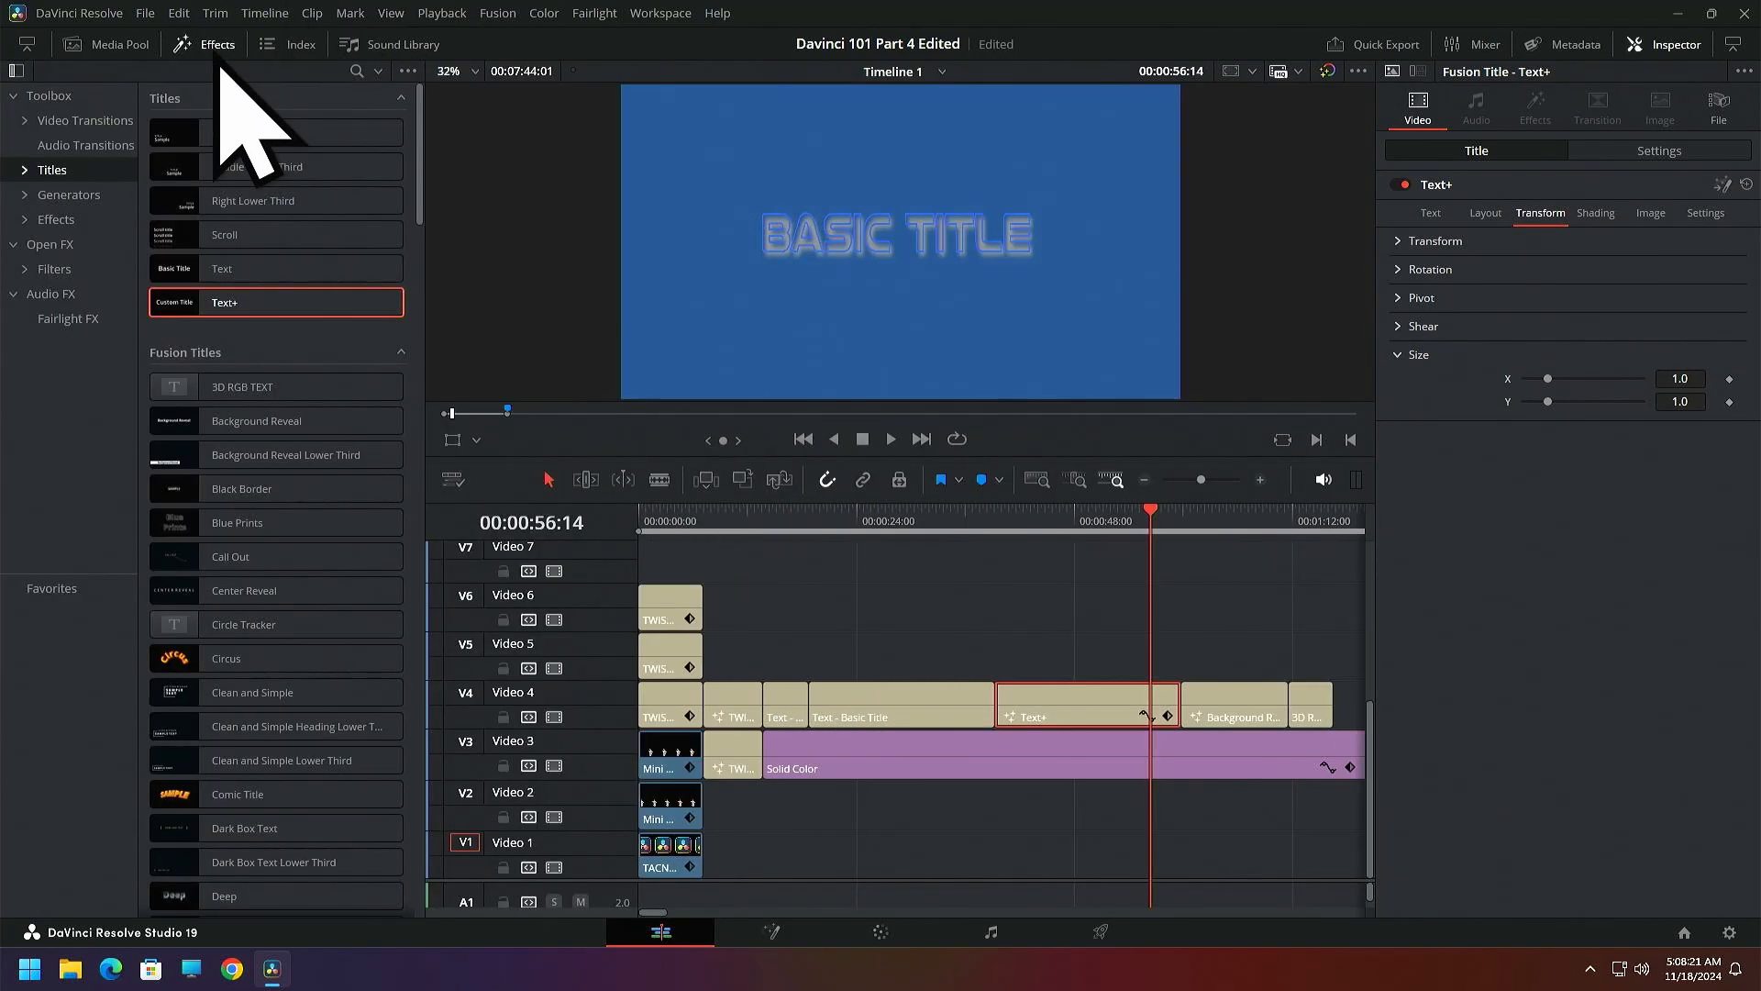
{"action": "left_click", "coordinate": [47, 174]}
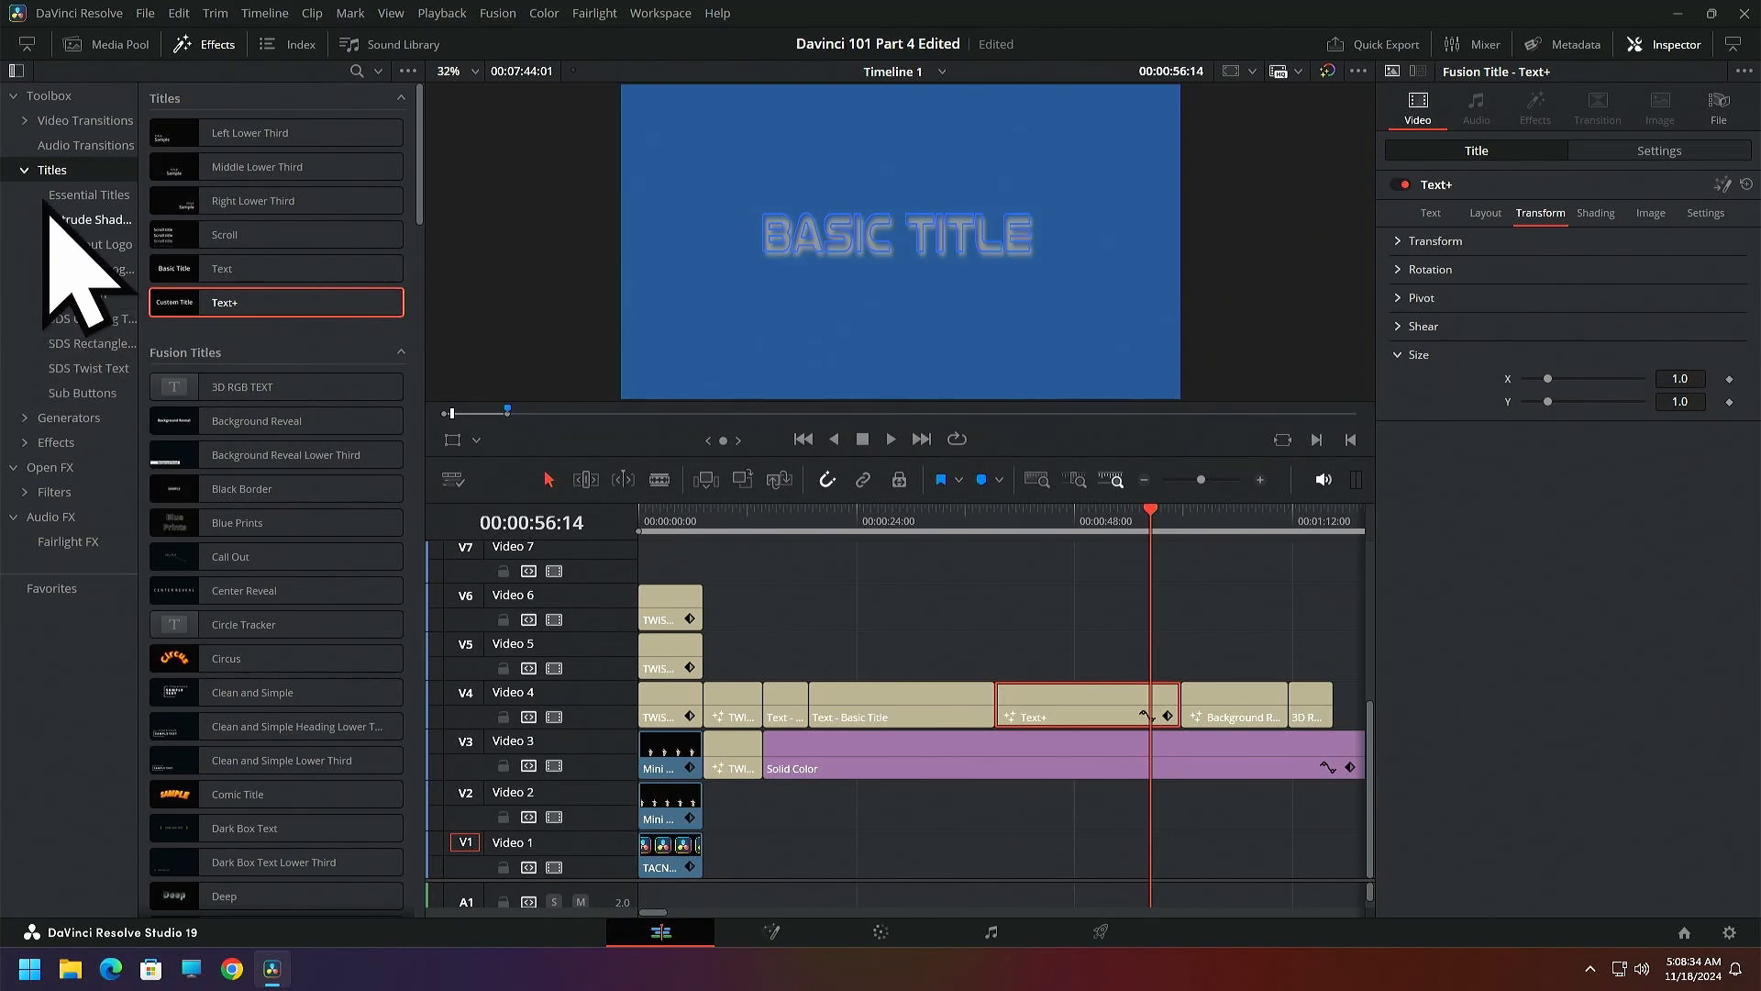
{"action": "left_click", "coordinate": [26, 174]}
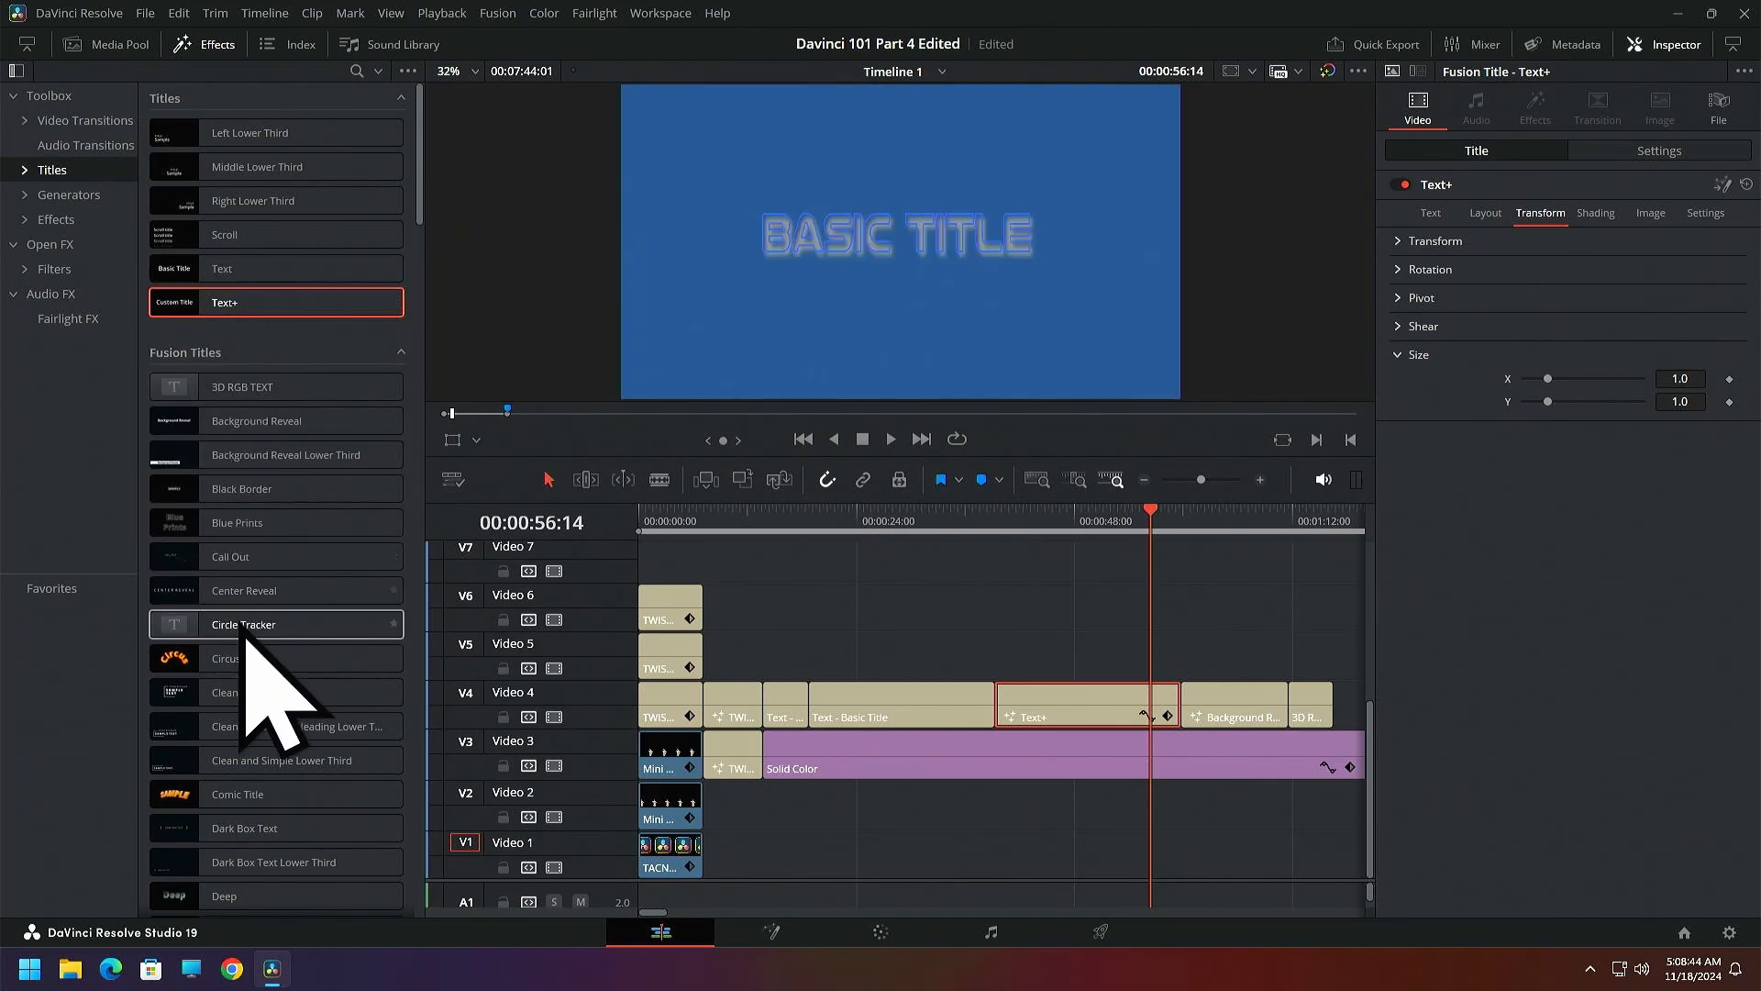
{"action": "scroll", "coordinate": [249, 503], "scroll_direction": "down", "scroll_amount": 3}
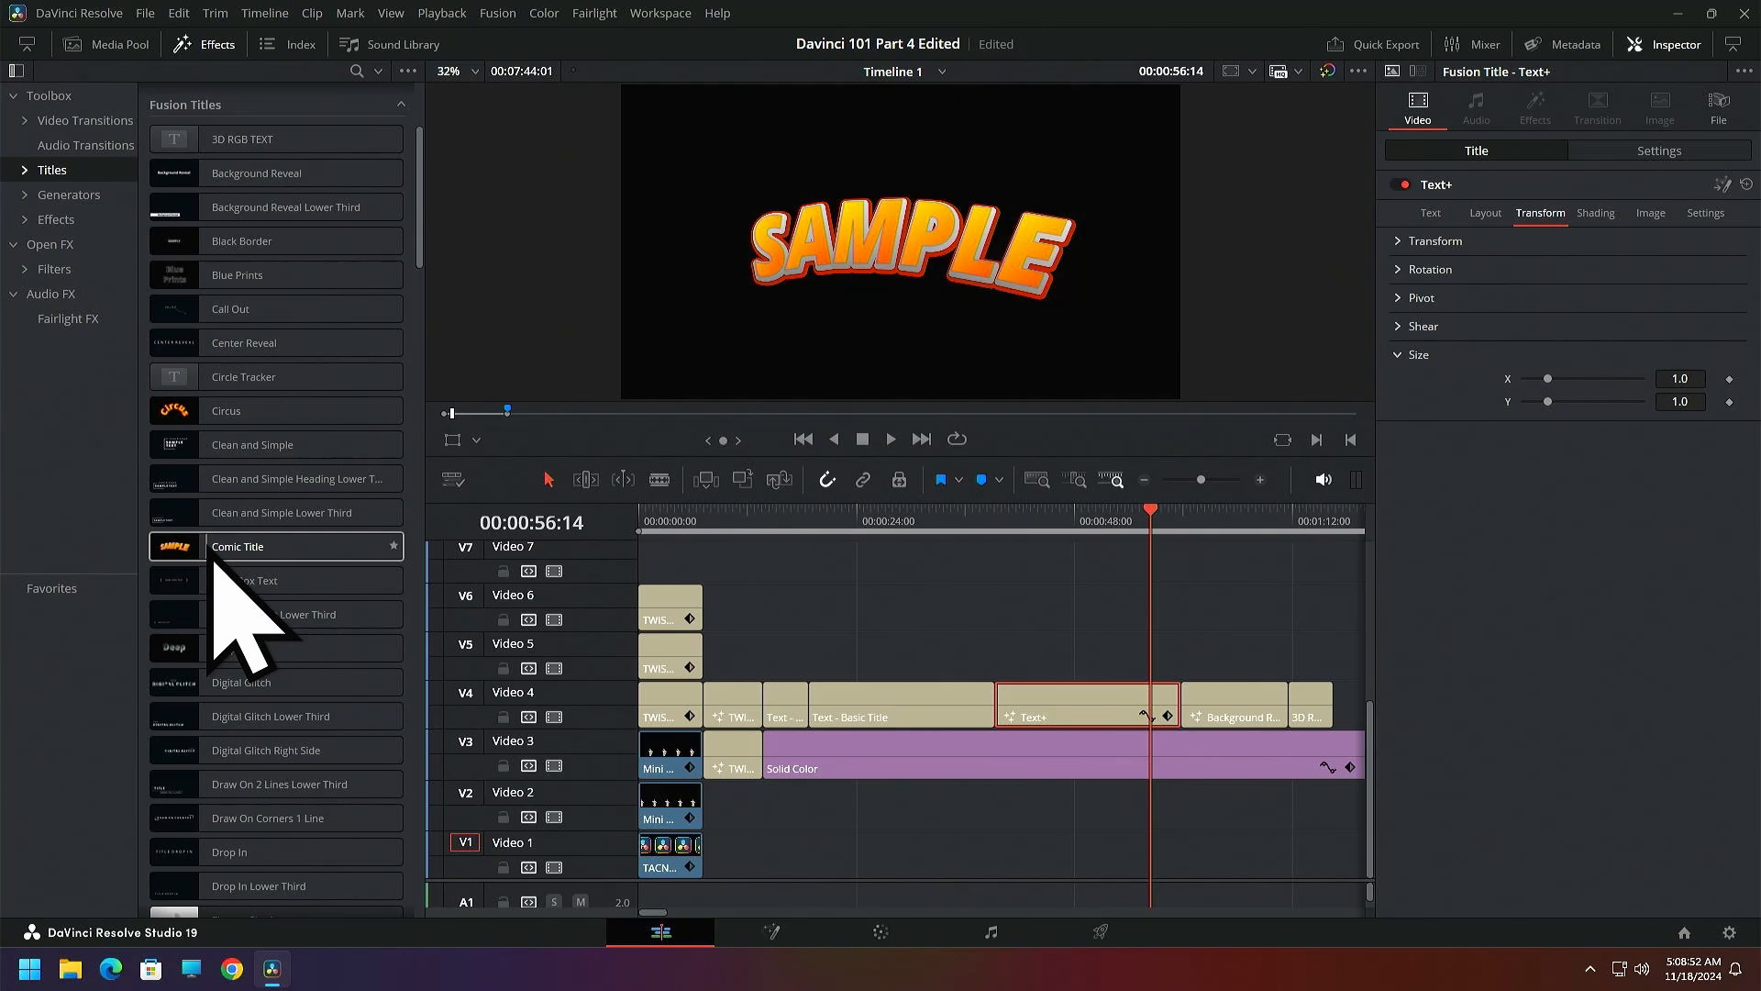
{"action": "scroll", "coordinate": [275, 734], "scroll_direction": "down", "scroll_amount": 4}
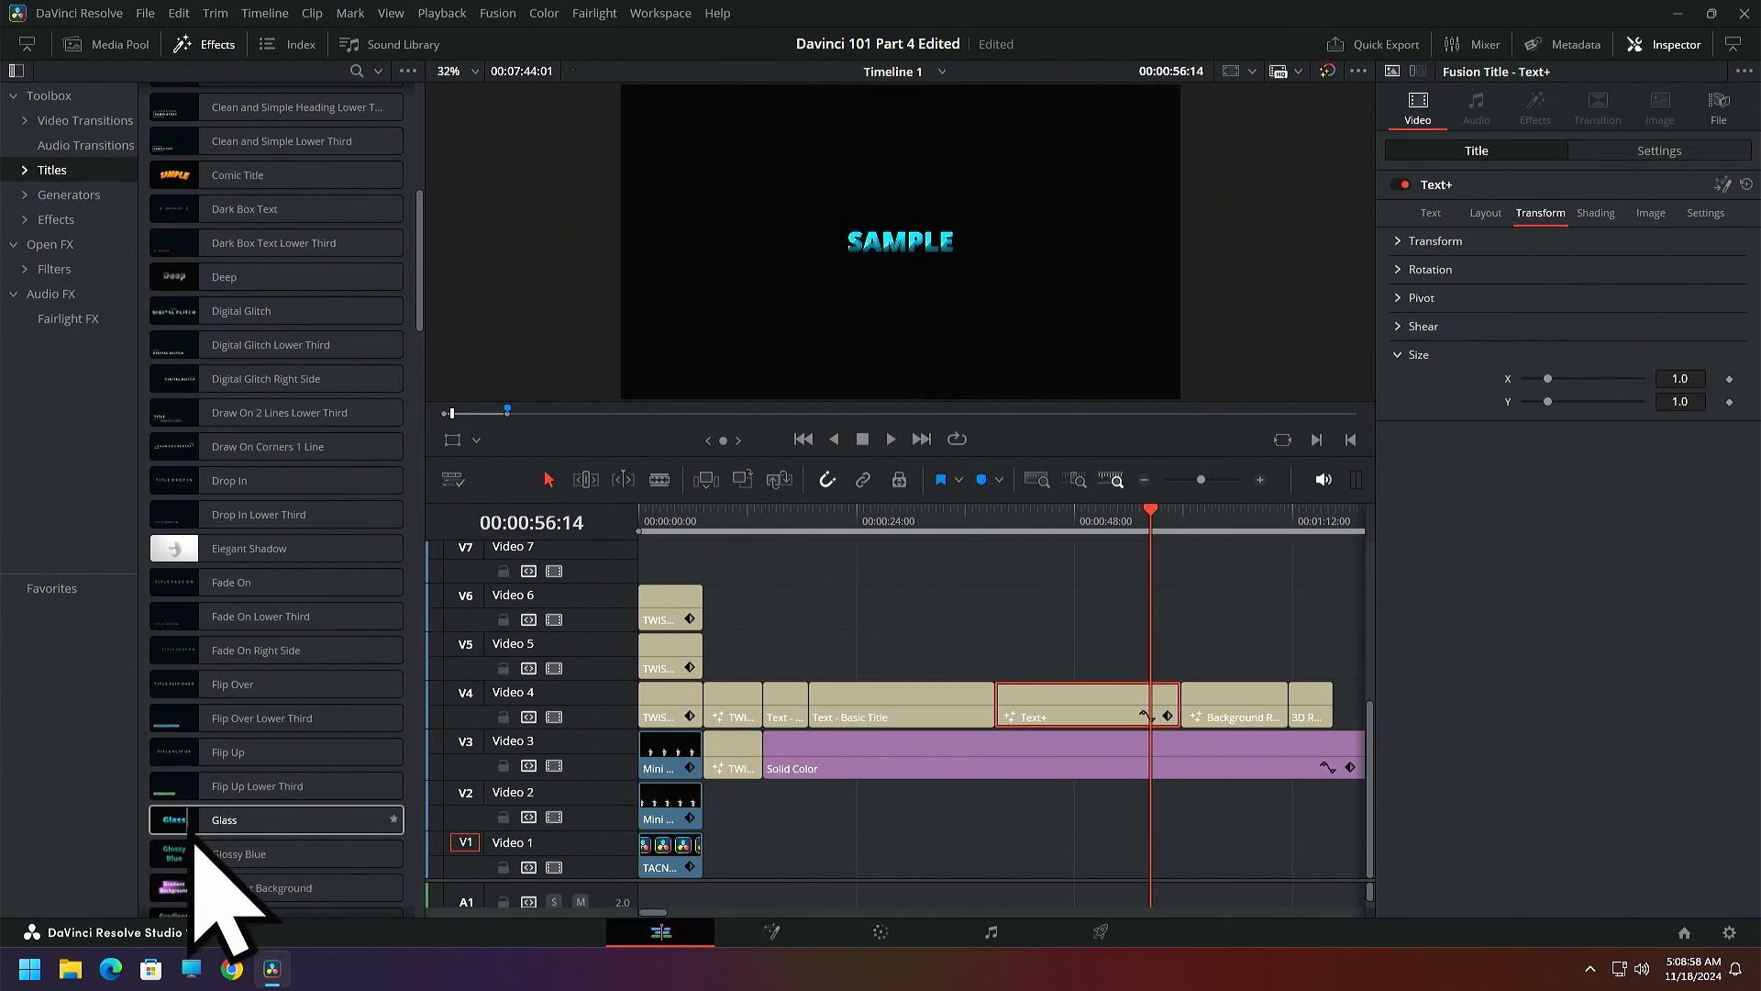
{"action": "left_click_drag", "start_coordinate": [205, 812], "coordinate": [1137, 609]}
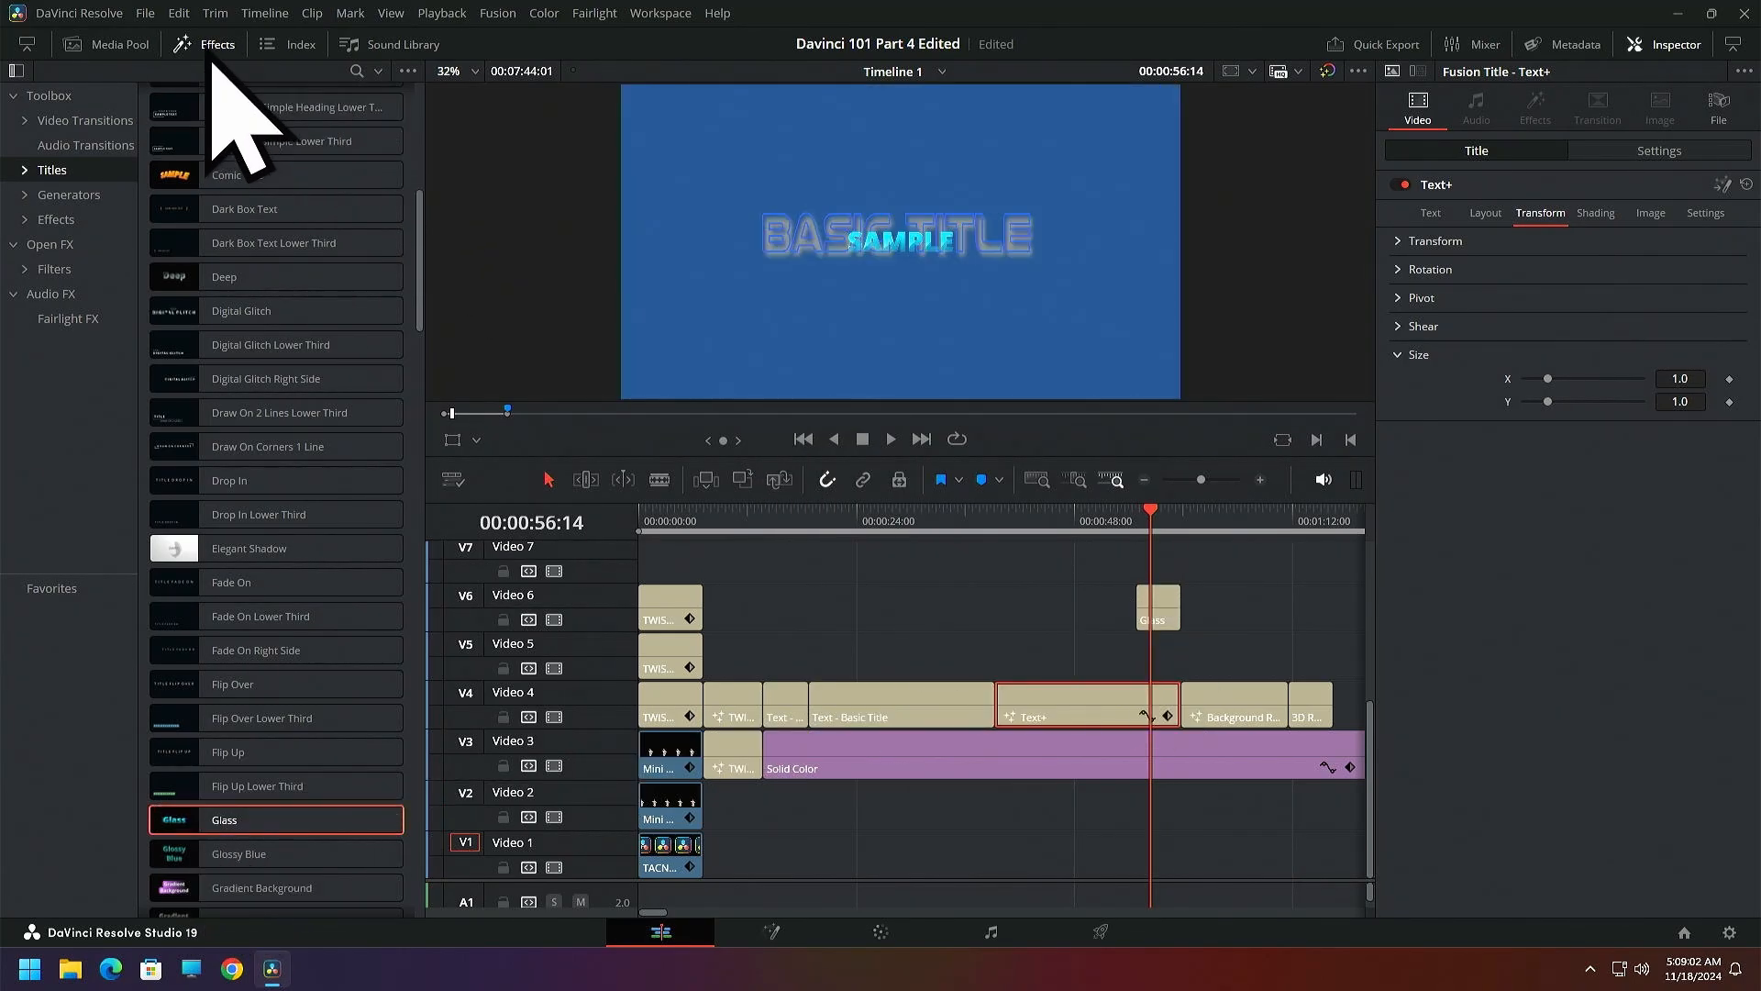
Close the effects library, move the Glass title to Video 4 directly after the last title clip, and show it in the viewer
{"action": "left_click", "coordinate": [210, 46]}
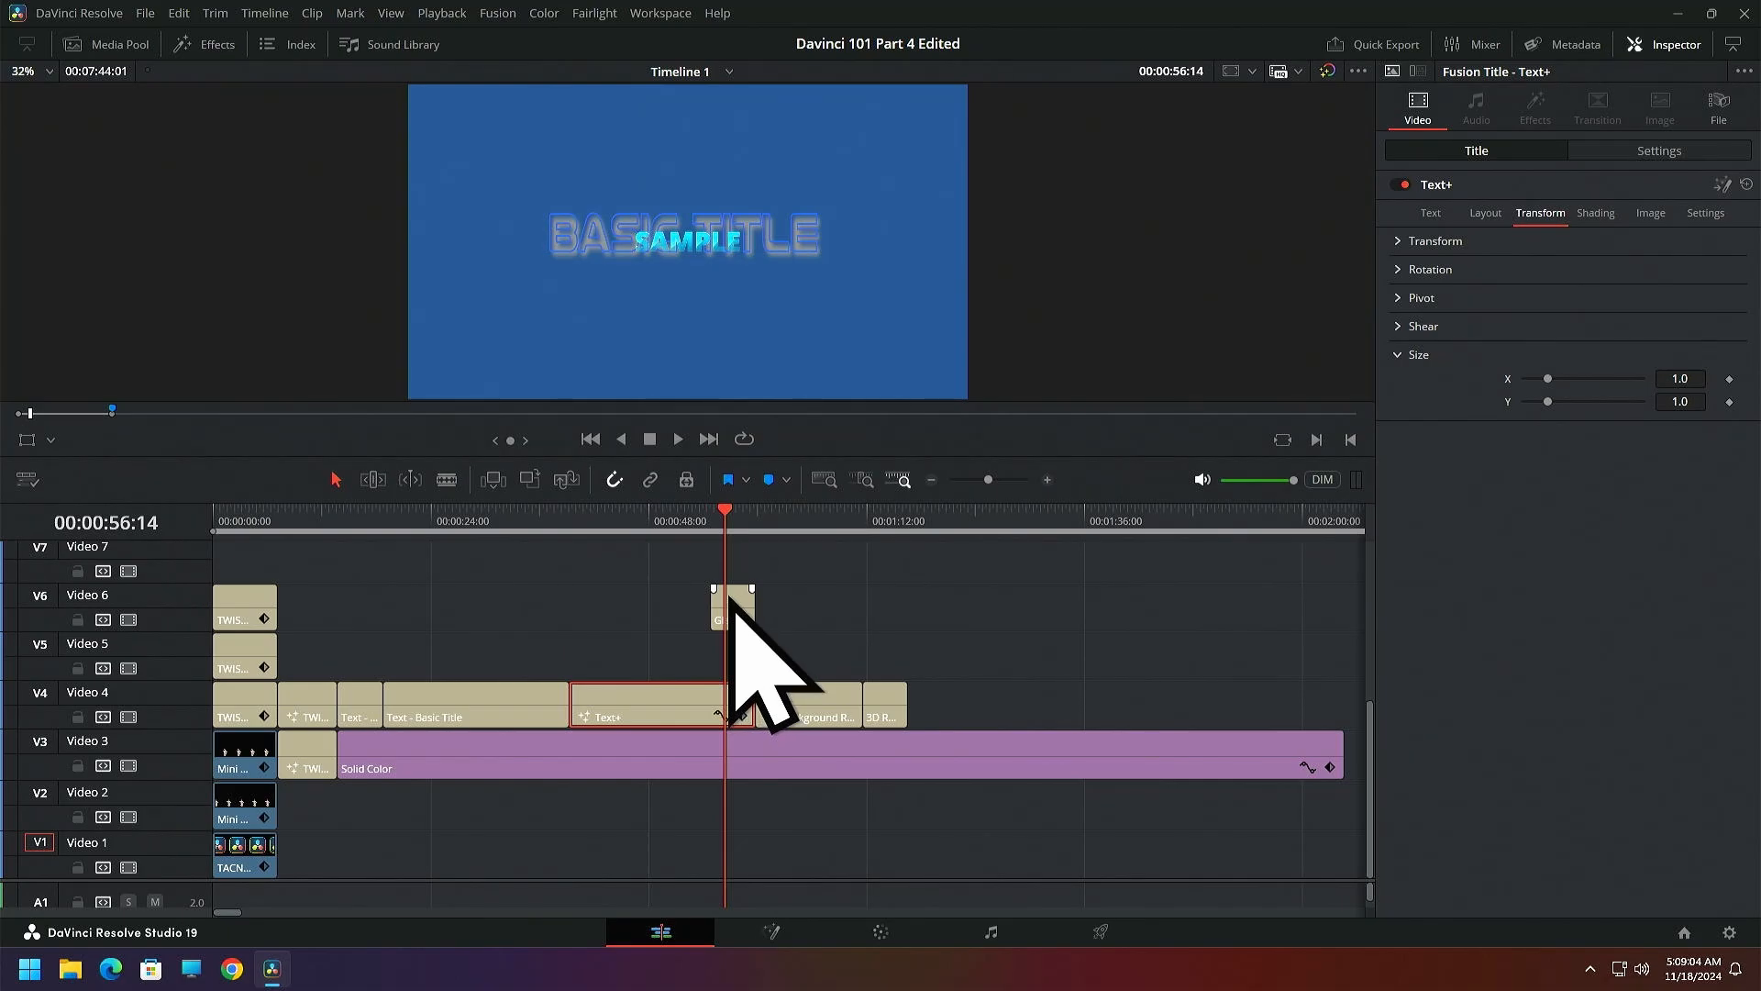
{"action": "left_click_drag", "start_coordinate": [734, 607], "coordinate": [939, 720]}
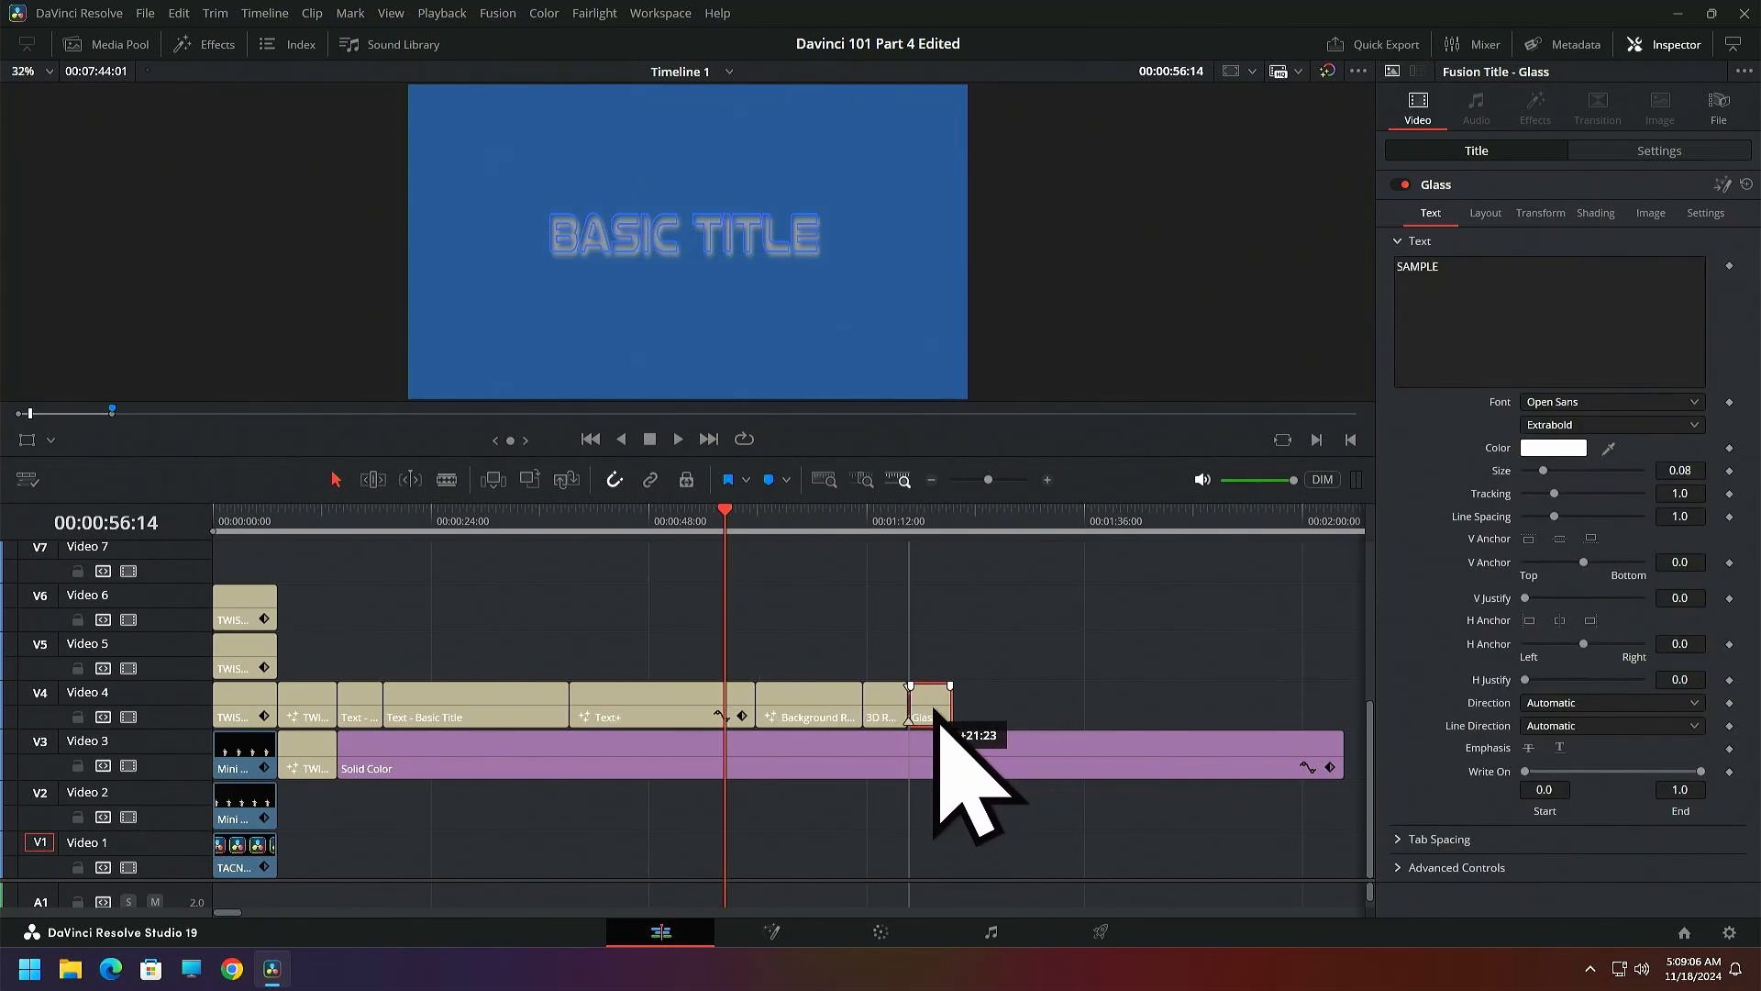
{"action": "left_click", "coordinate": [927, 521]}
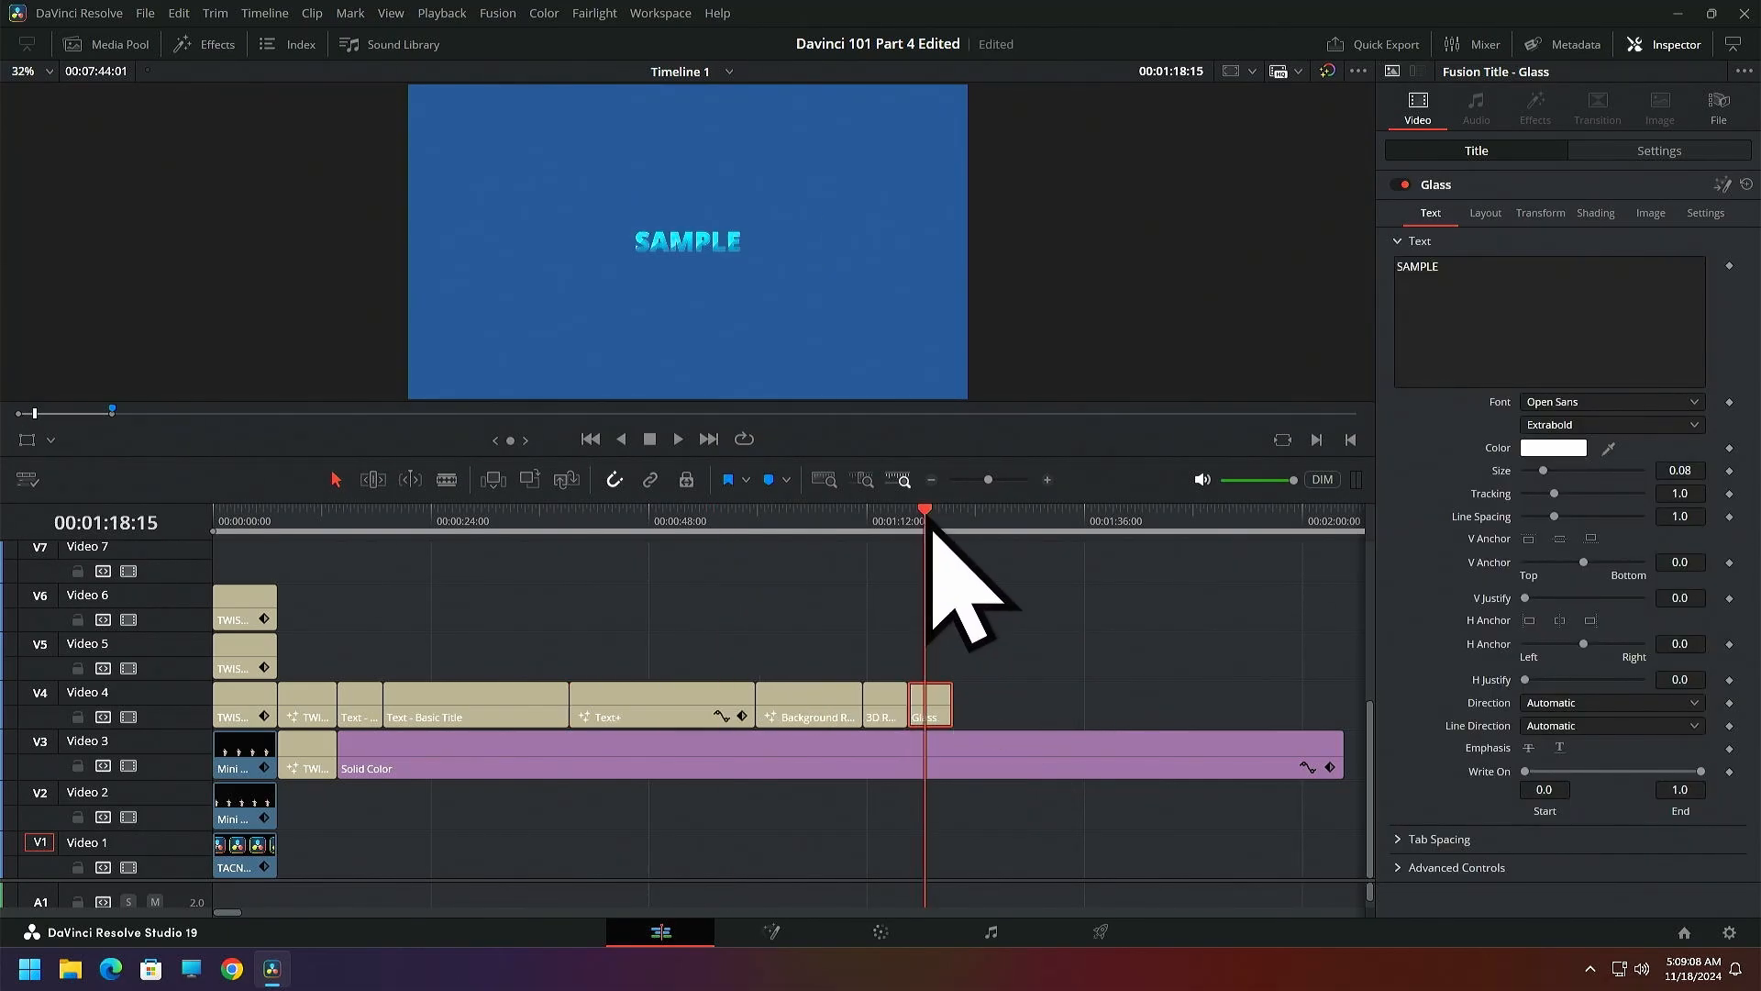
Compare the preceding 3D title with the Glass title, return to the Glass clip's start, and set its font to a dripping marker
{"action": "left_click", "coordinate": [883, 520]}
{"action": "left_click", "coordinate": [864, 521]}
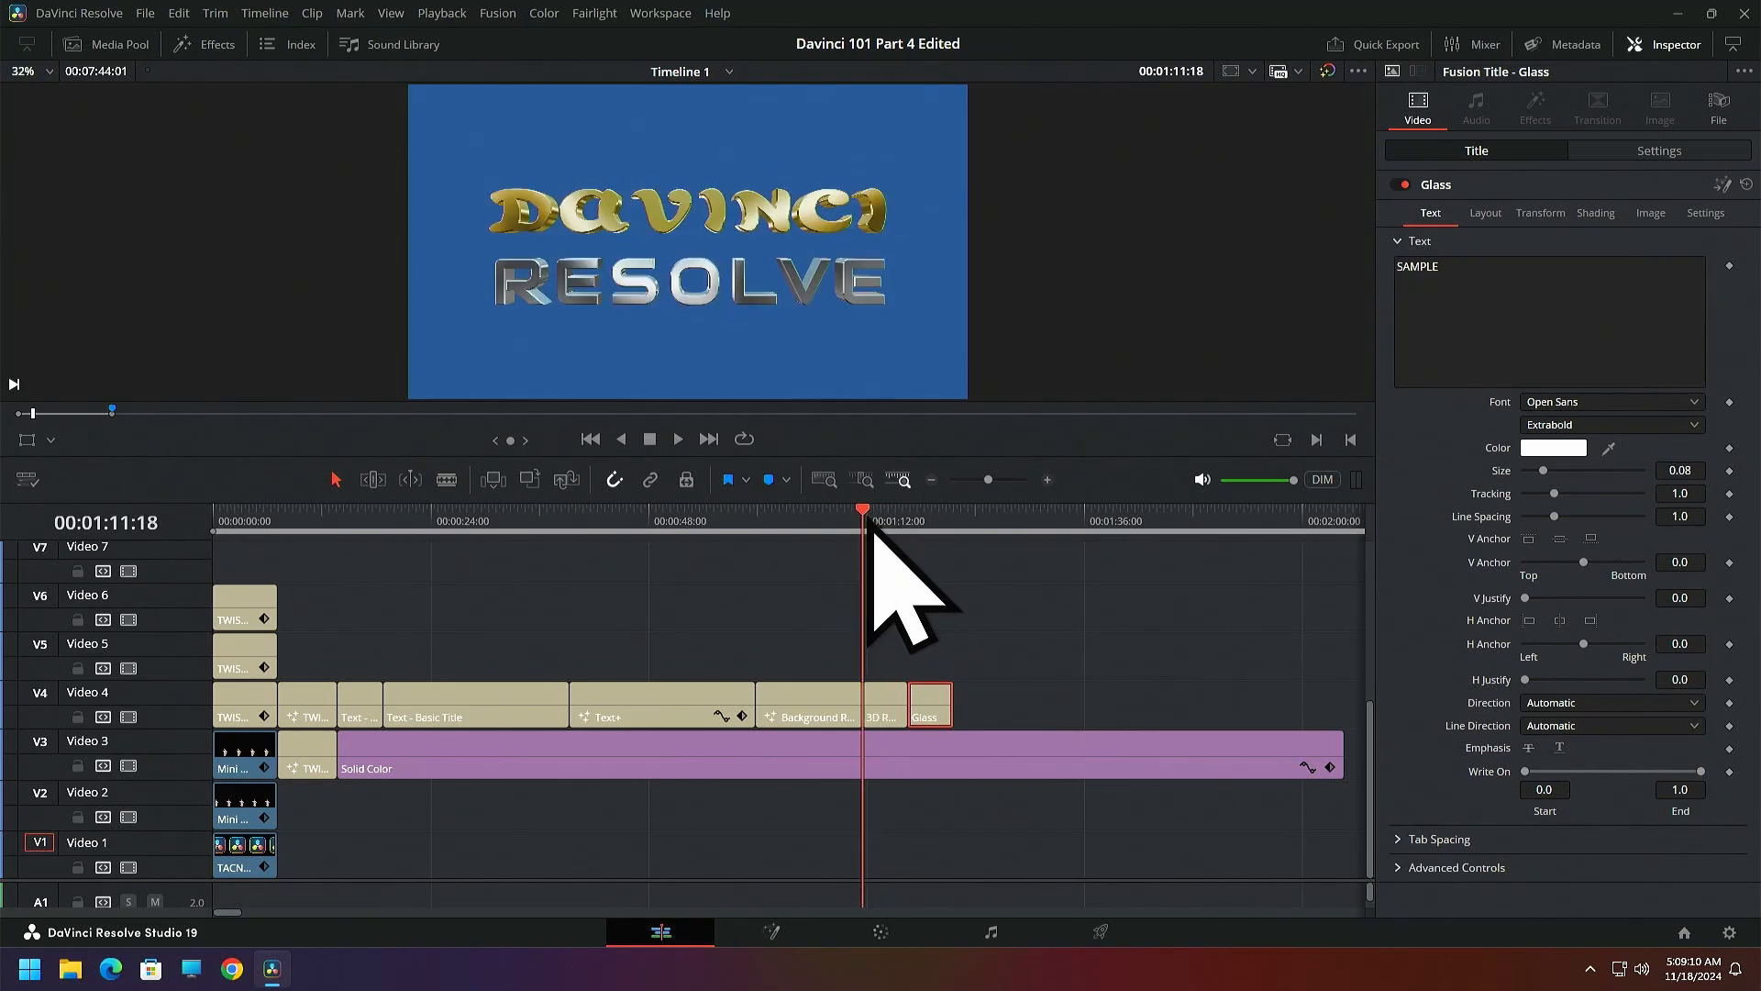
{"action": "left_click_drag", "start_coordinate": [870, 526], "coordinate": [911, 531]}
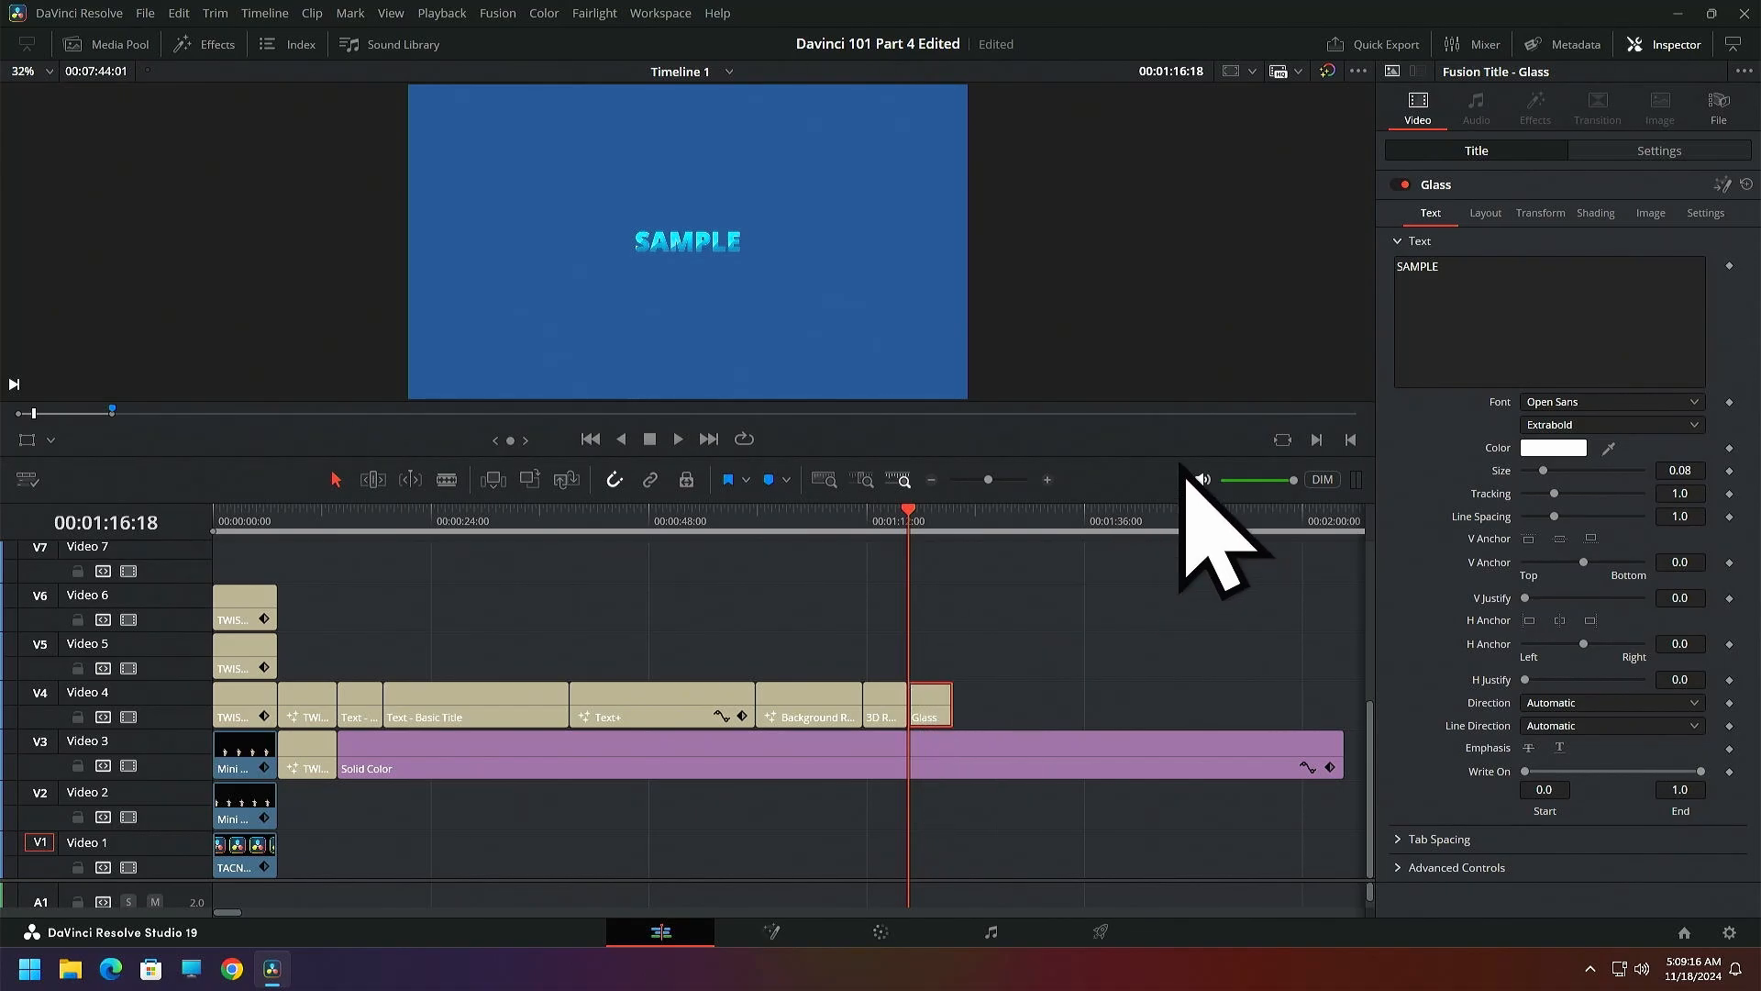
{"action": "left_click", "coordinate": [1695, 404]}
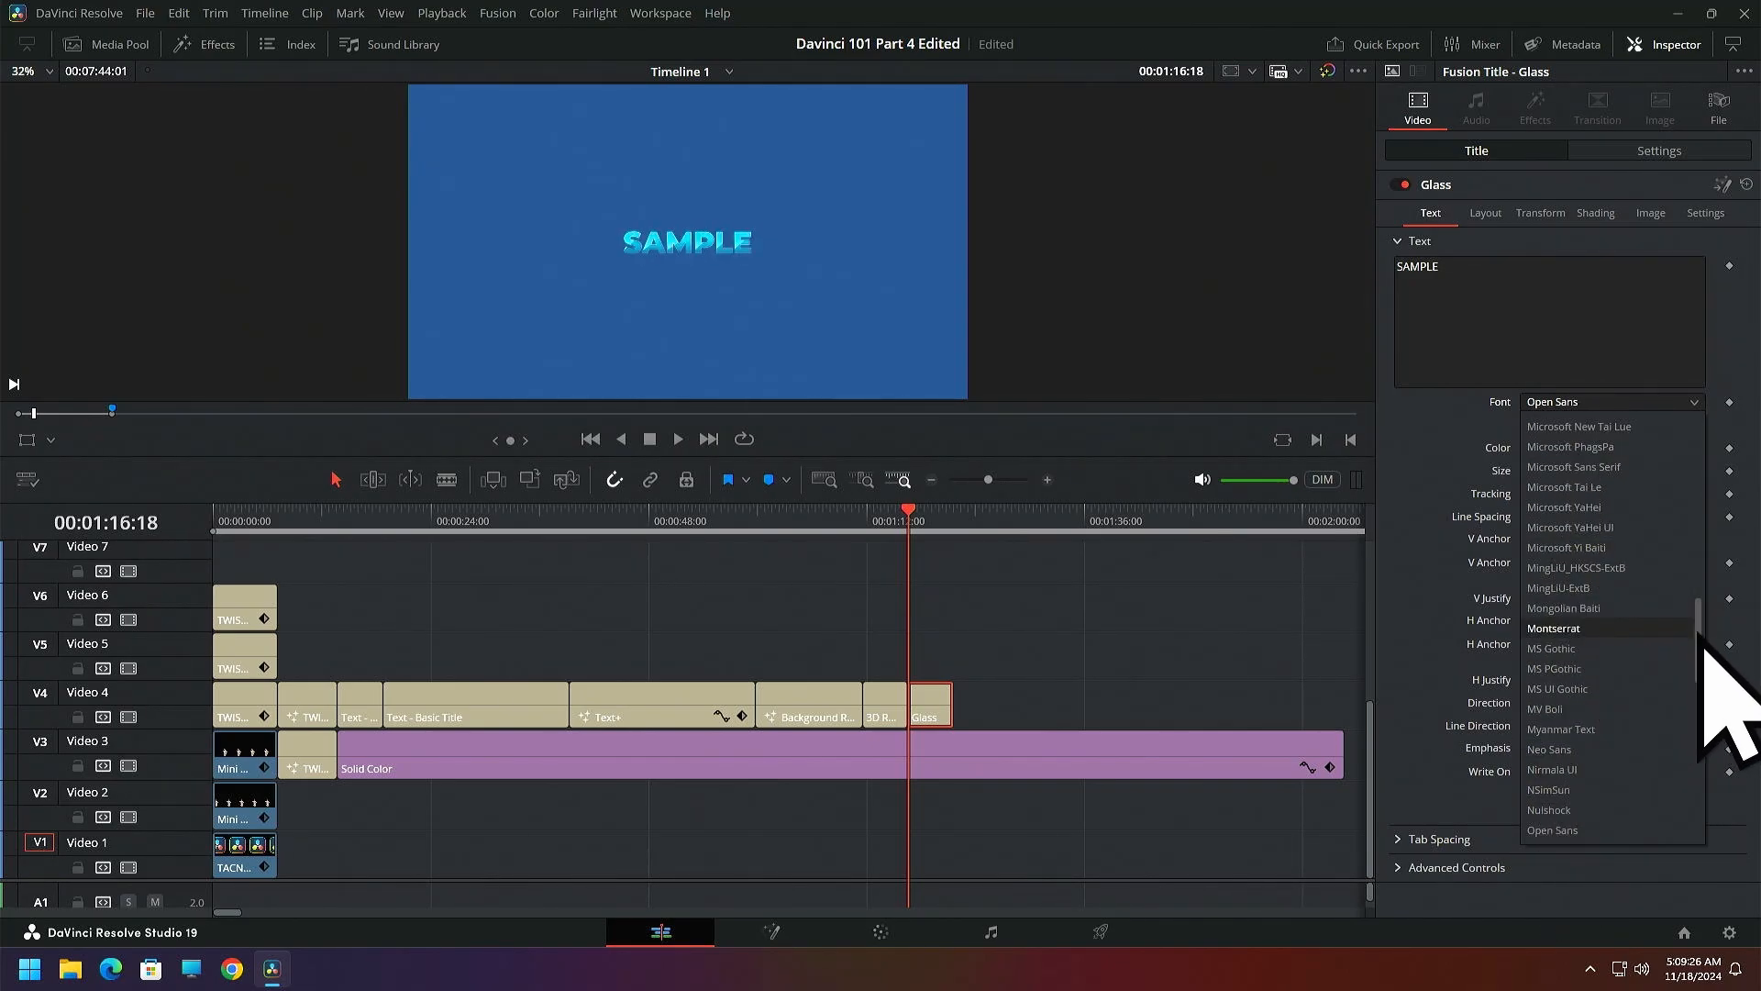
{"action": "left_click_drag", "start_coordinate": [1698, 642], "coordinate": [1704, 449]}
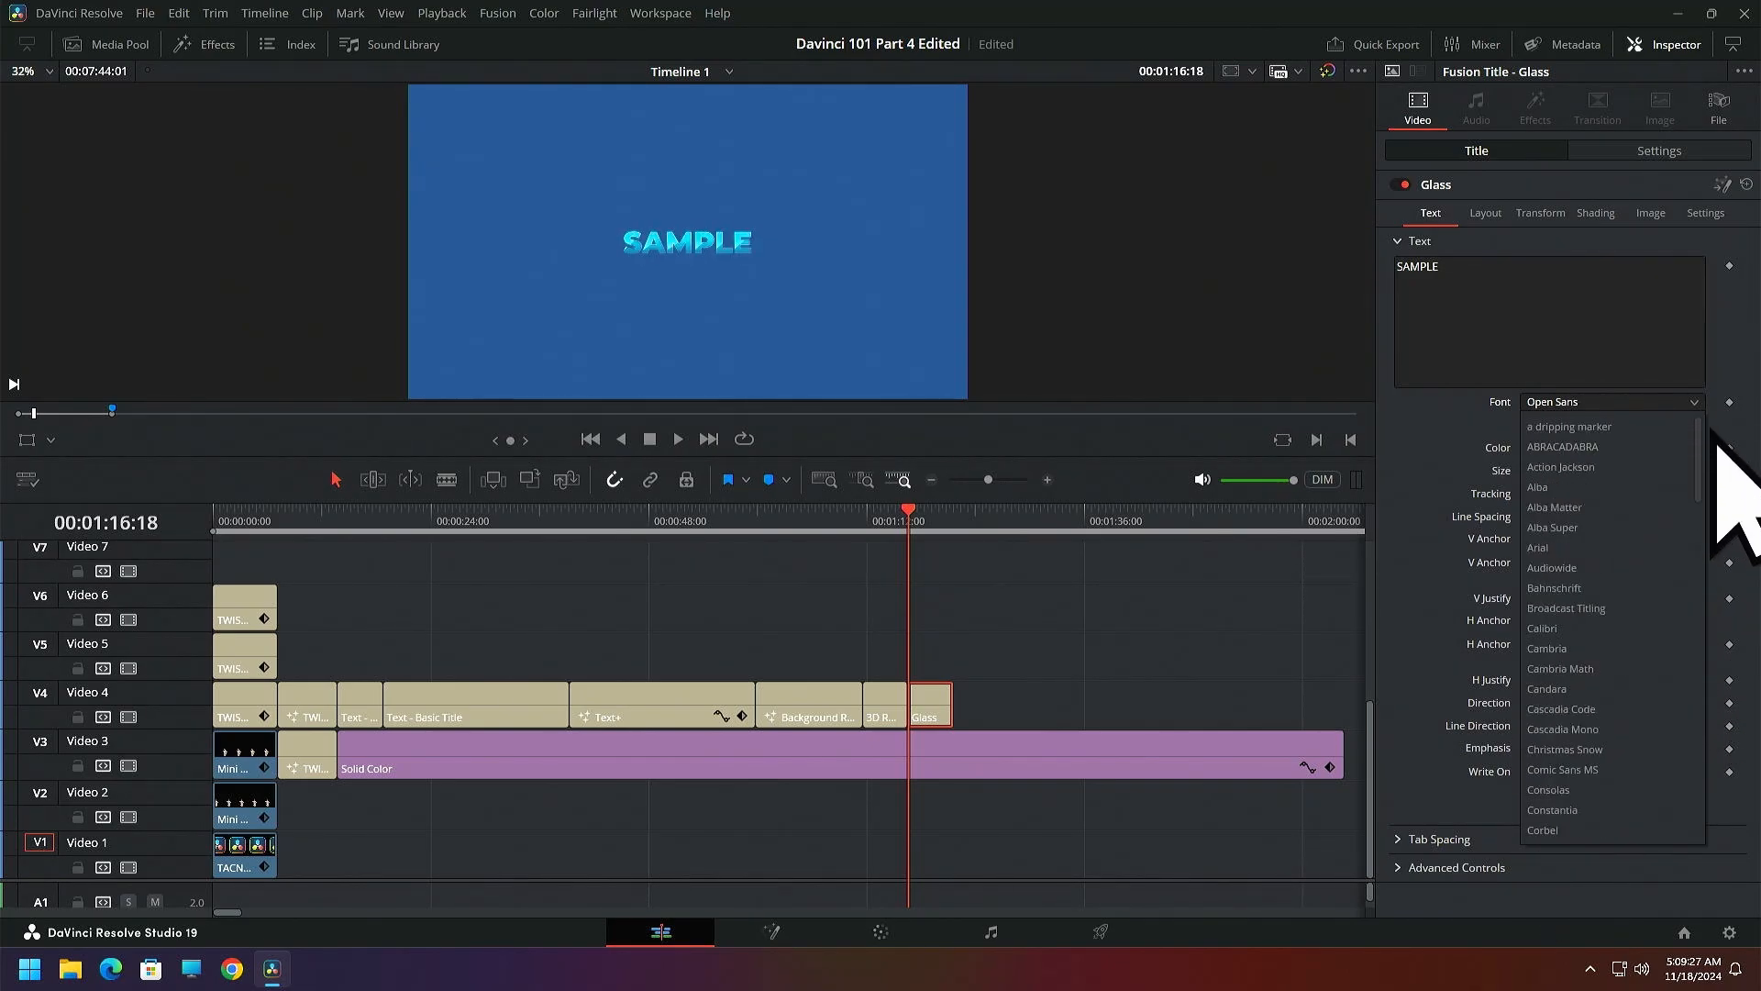
{"action": "left_click", "coordinate": [1571, 431]}
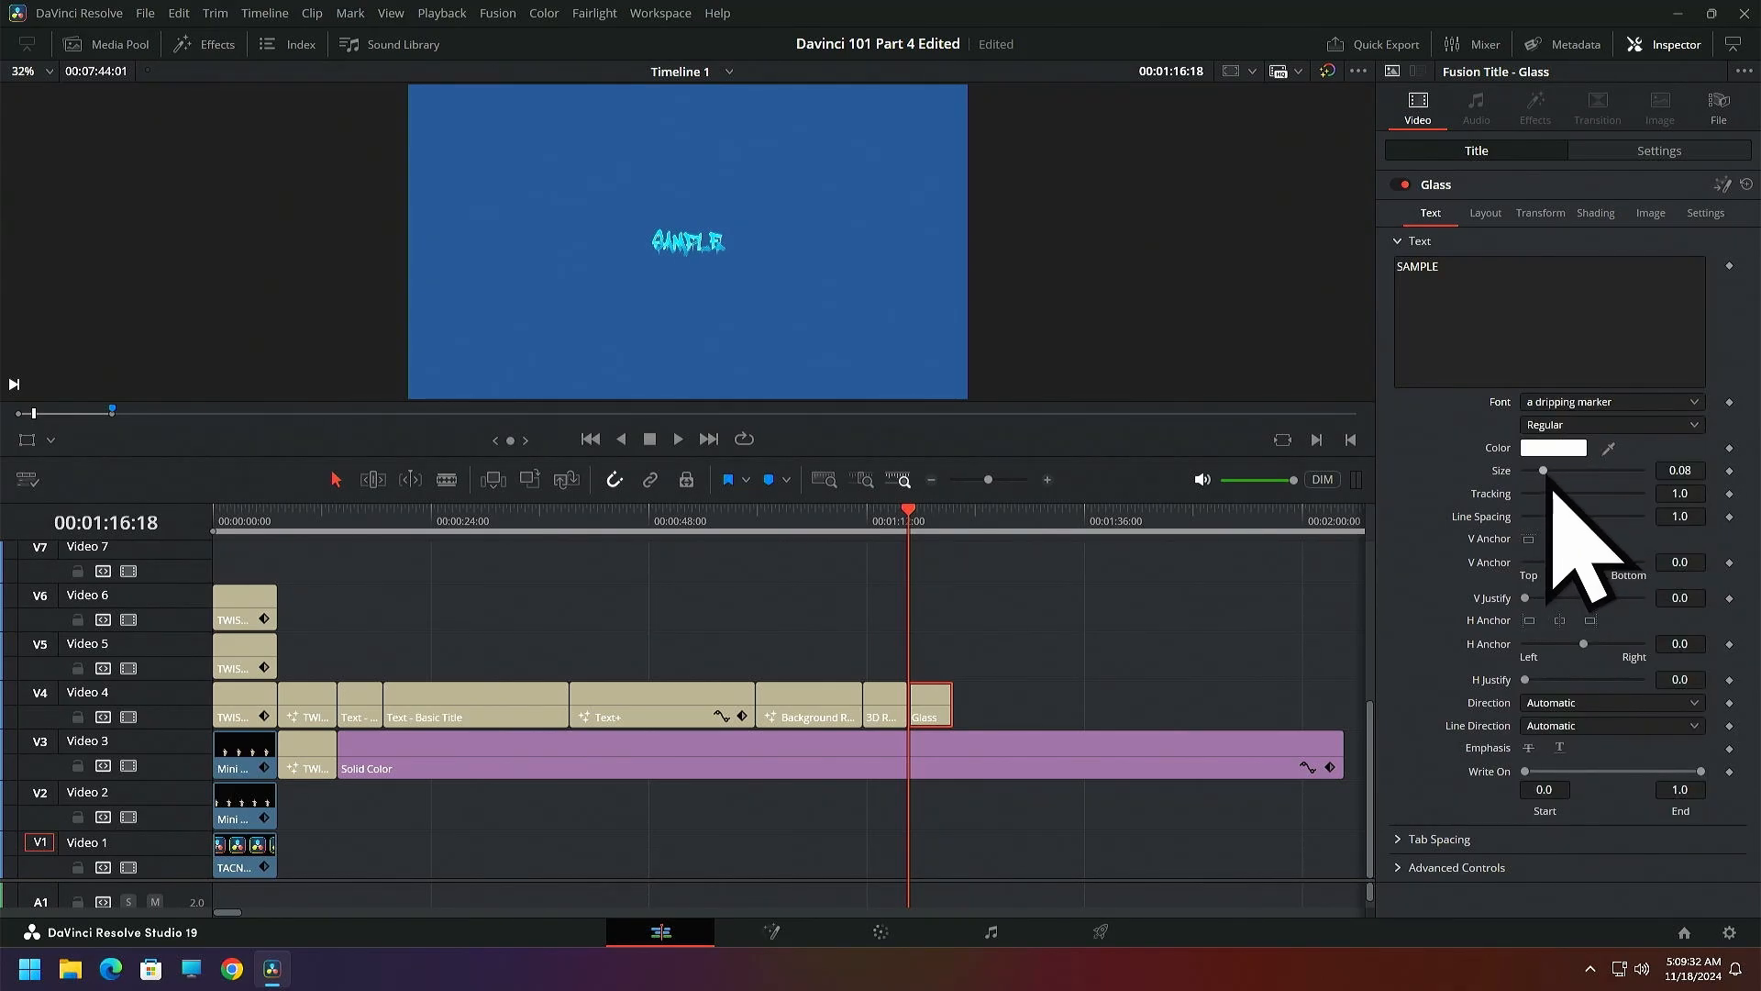
Try larger text sizes such as 1.25 and 0.9885 on the Glass title, reset the size, and set it to 0.52
{"action": "left_click_drag", "start_coordinate": [1550, 482], "coordinate": [1656, 524]}
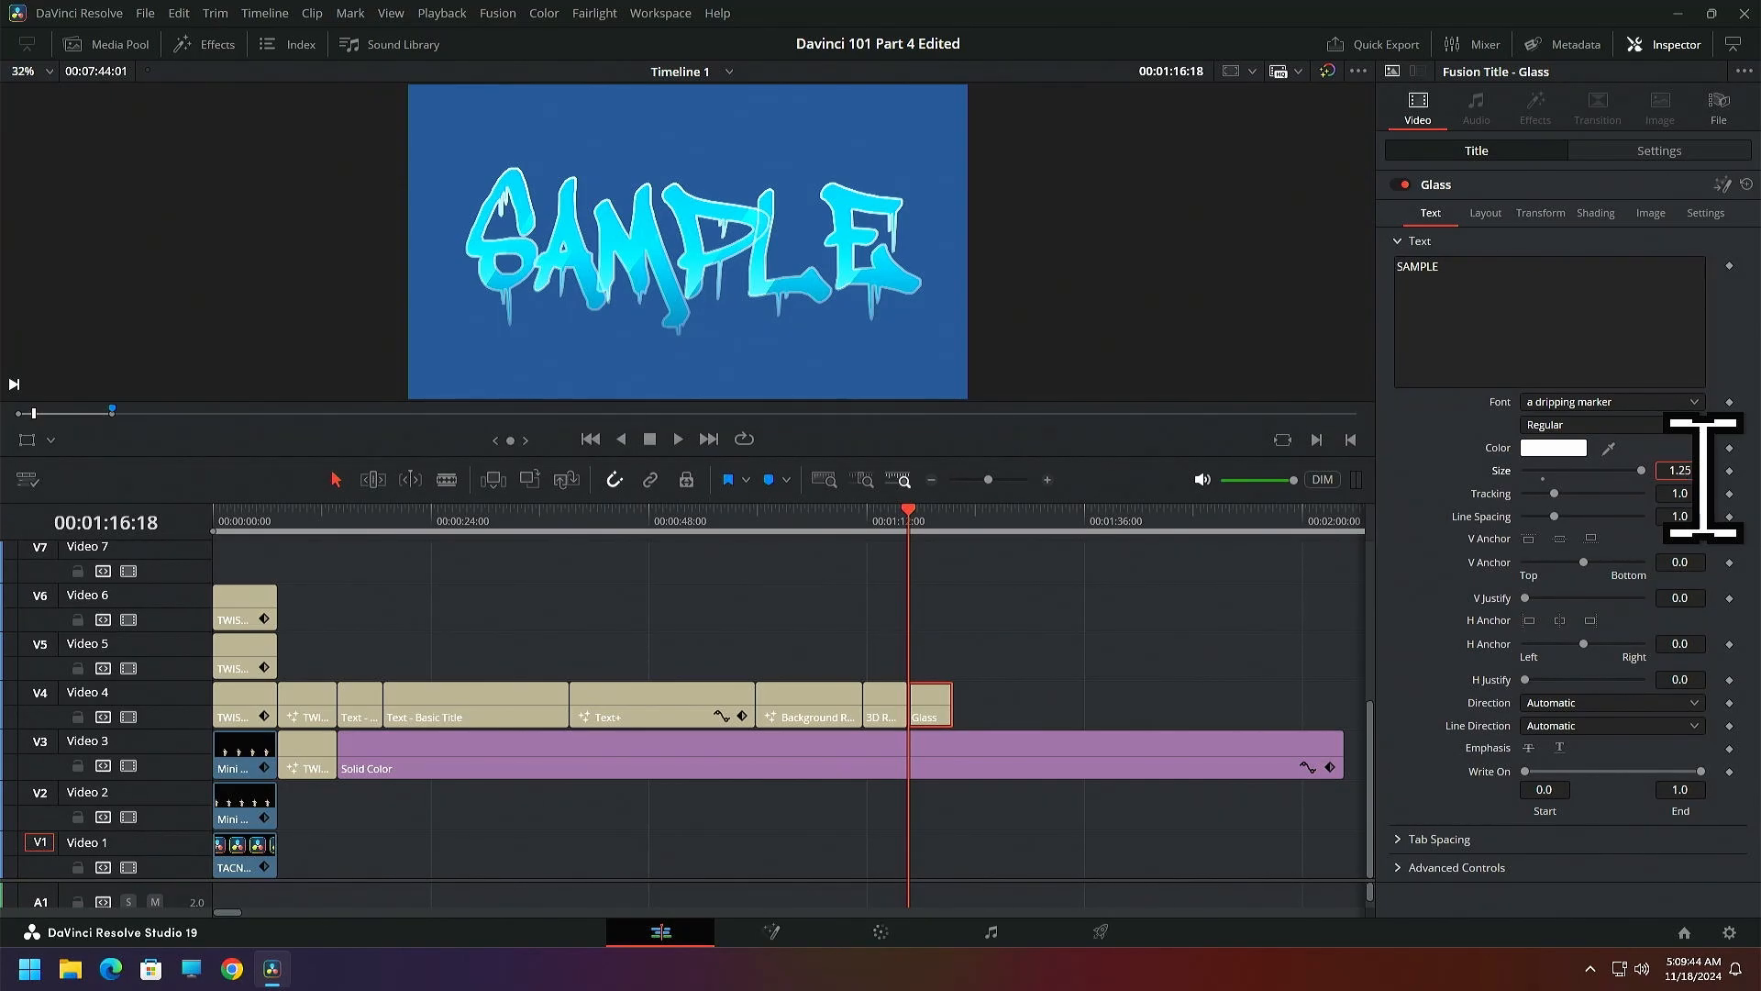
{"action": "key", "text": "Tab"}
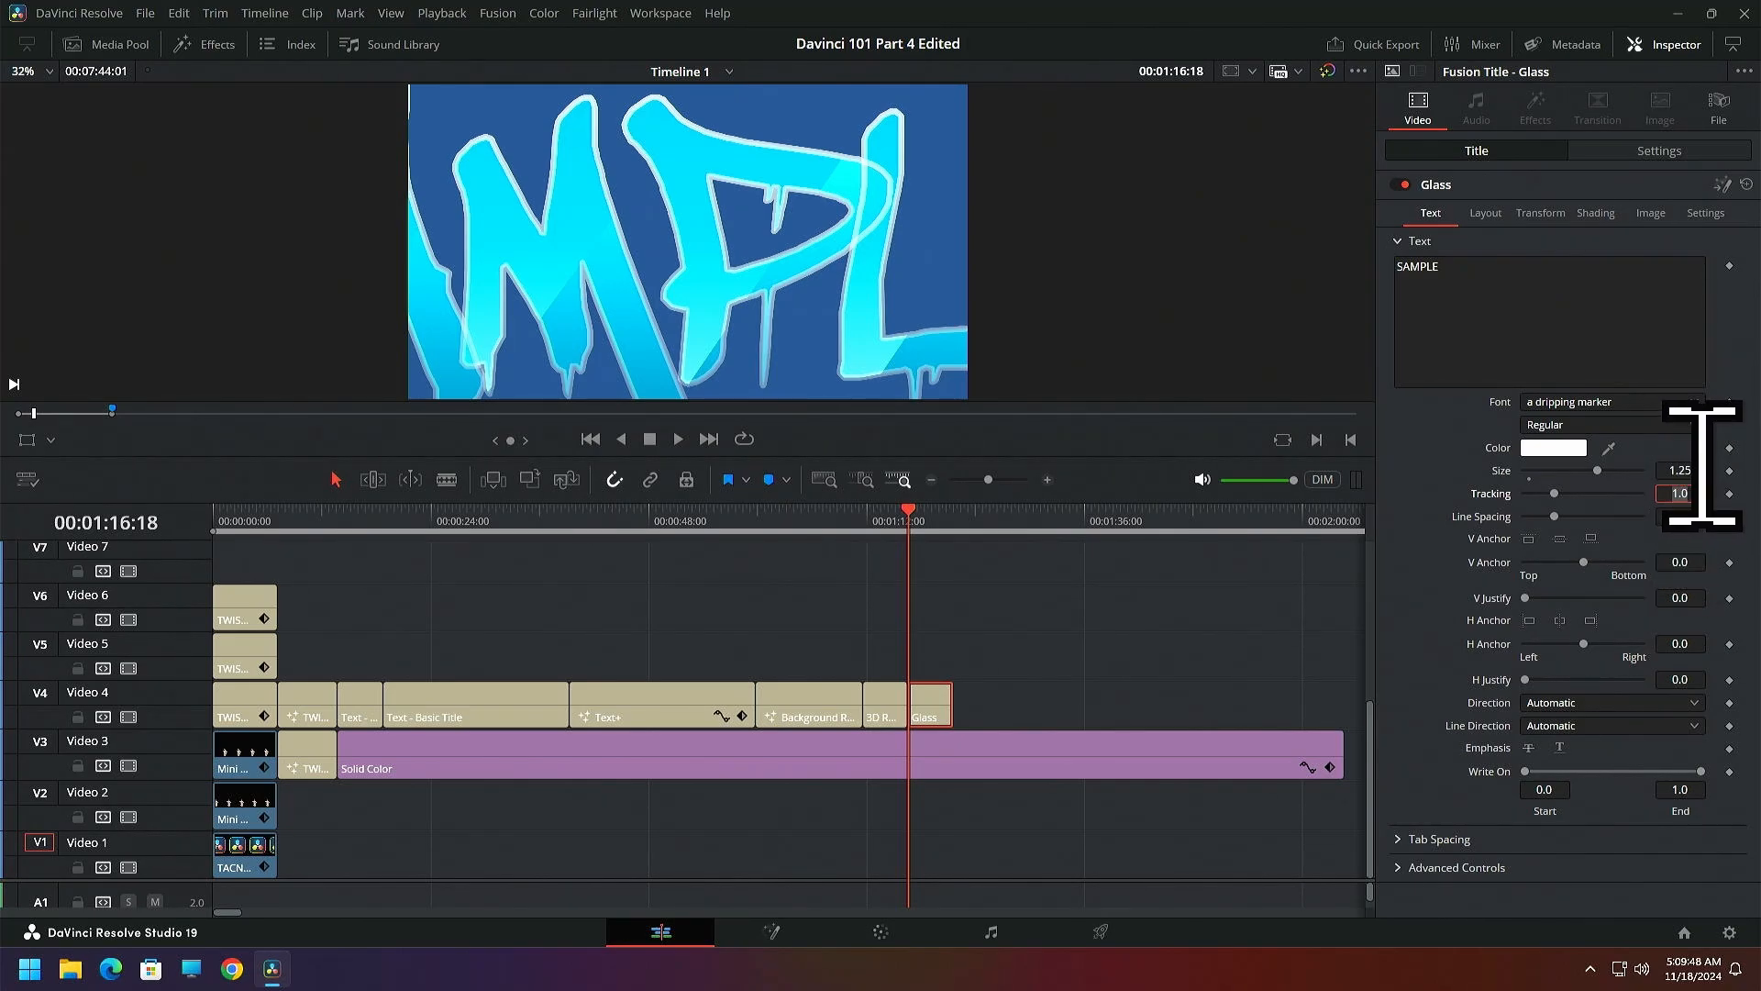
{"action": "left_click_drag", "start_coordinate": [1702, 468], "coordinate": [1572, 468]}
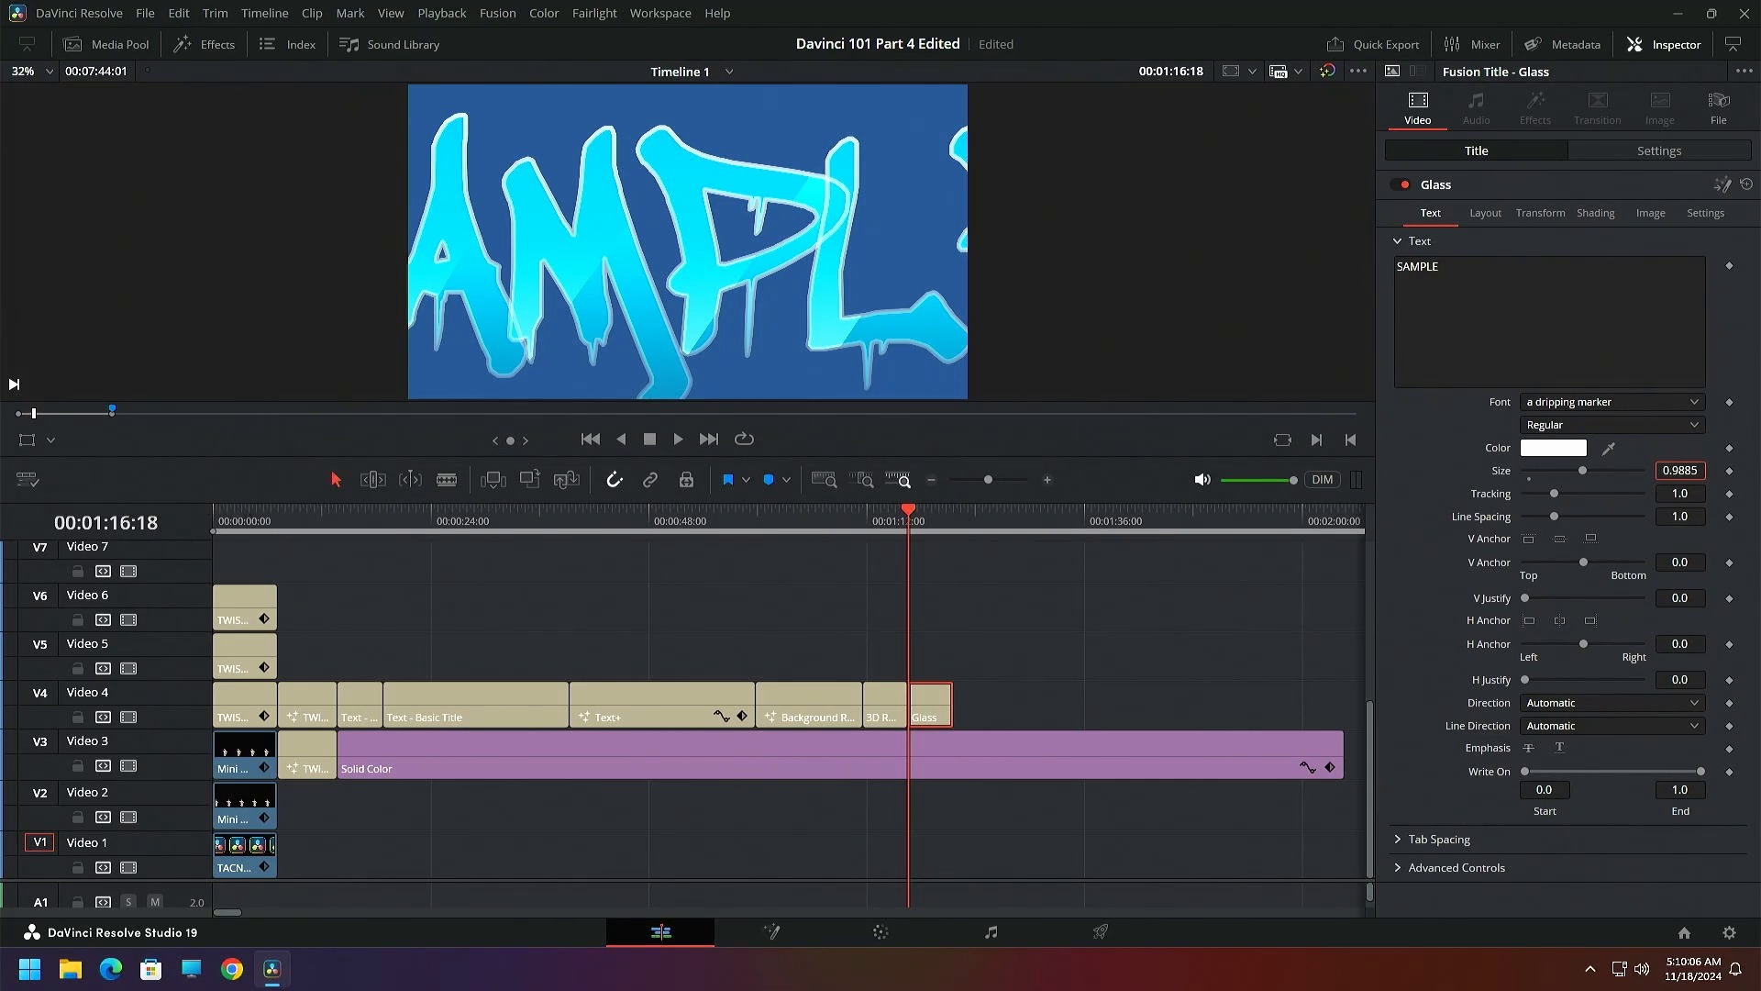
{"action": "left_click", "coordinate": [887, 517]}
{"action": "left_click_drag", "start_coordinate": [888, 518], "coordinate": [910, 521]}
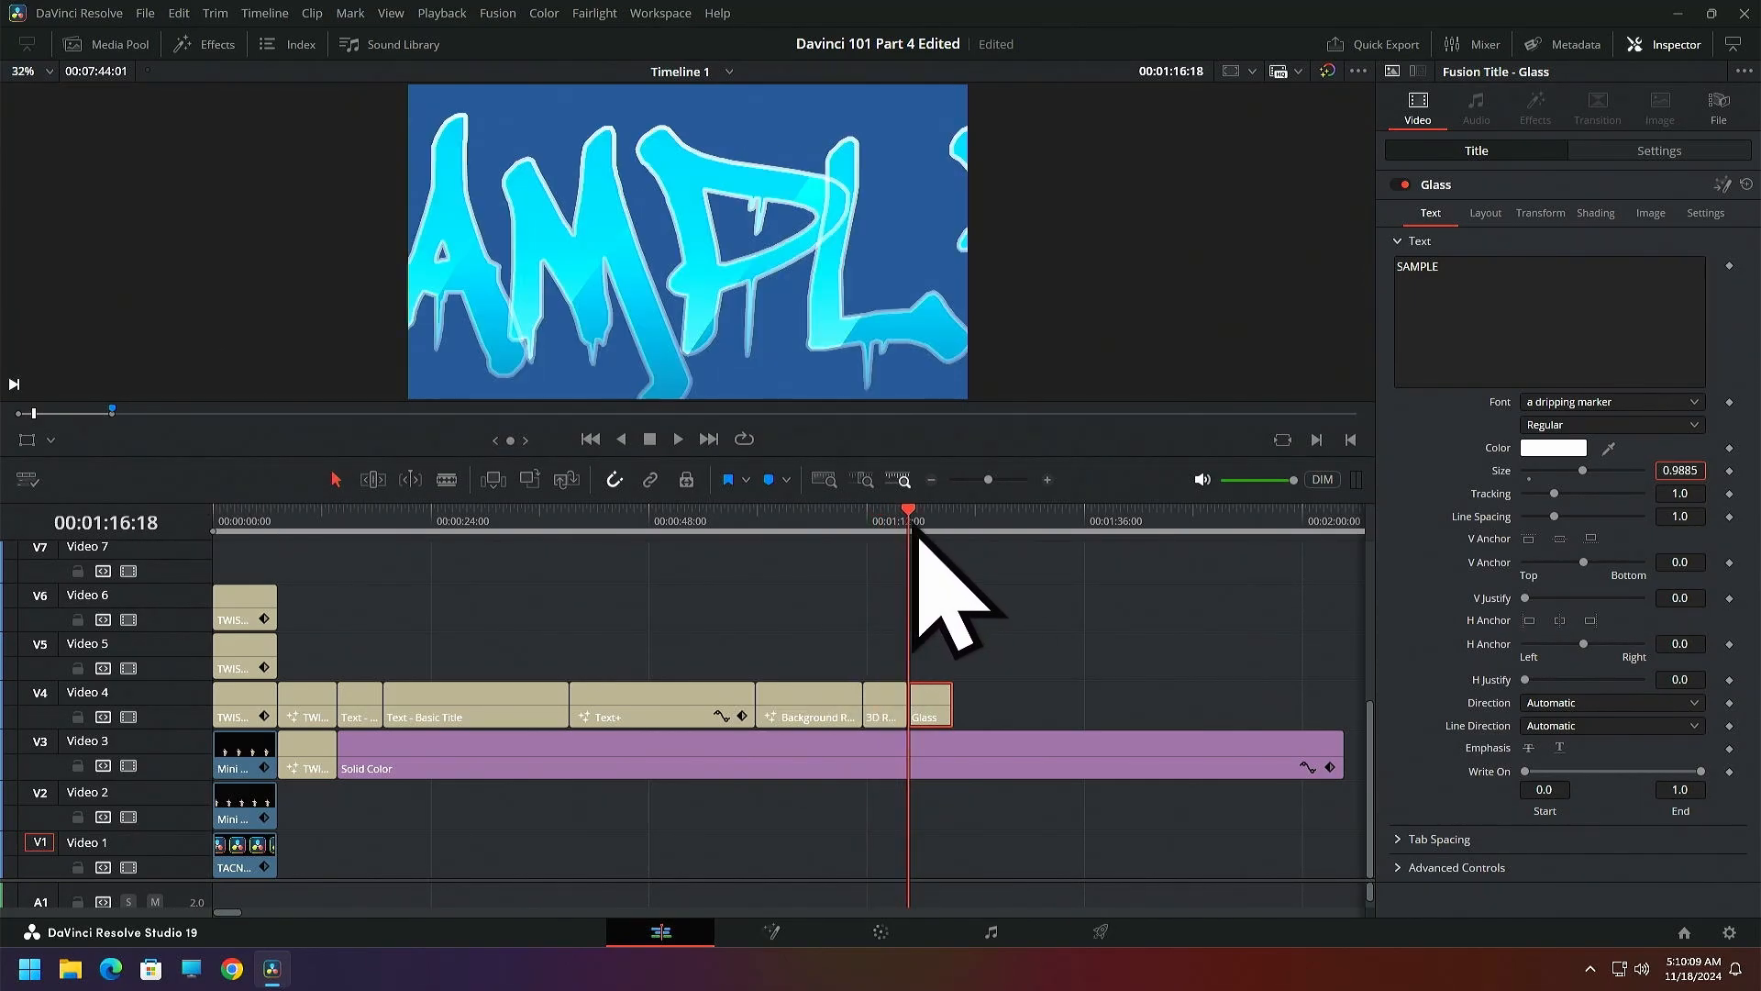
{"action": "double_click", "coordinate": [1502, 471]}
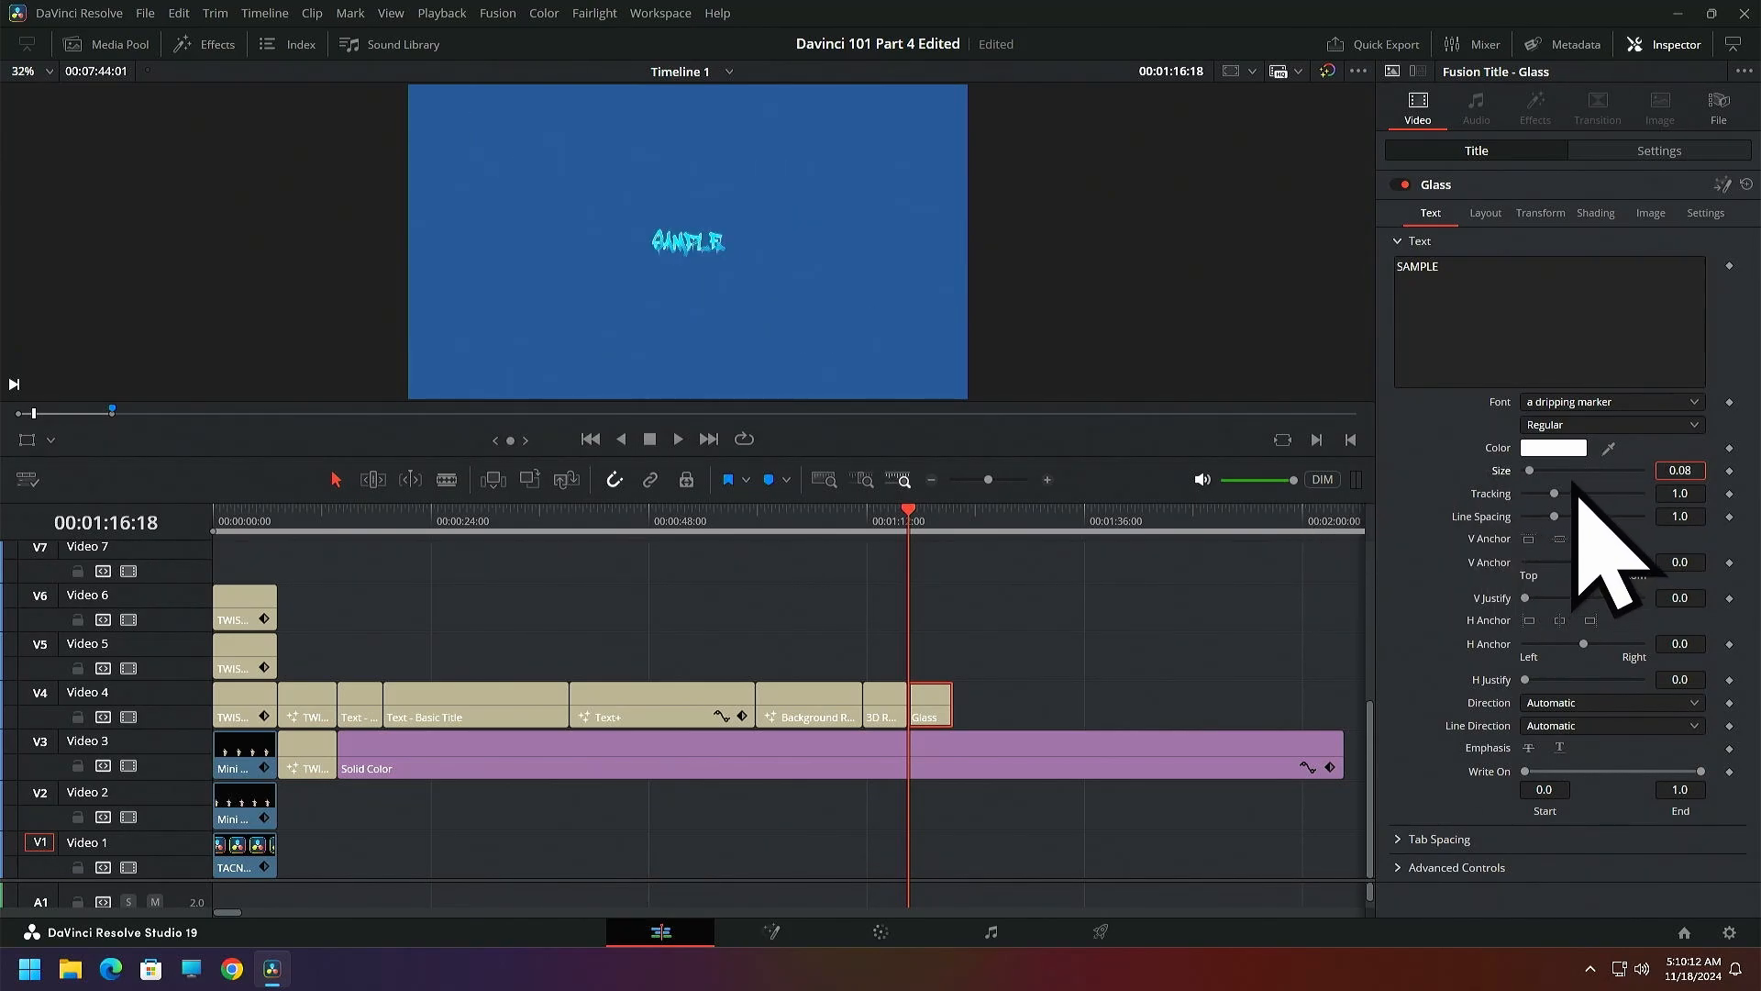
{"action": "left_click_drag", "start_coordinate": [1531, 472], "coordinate": [1557, 474]}
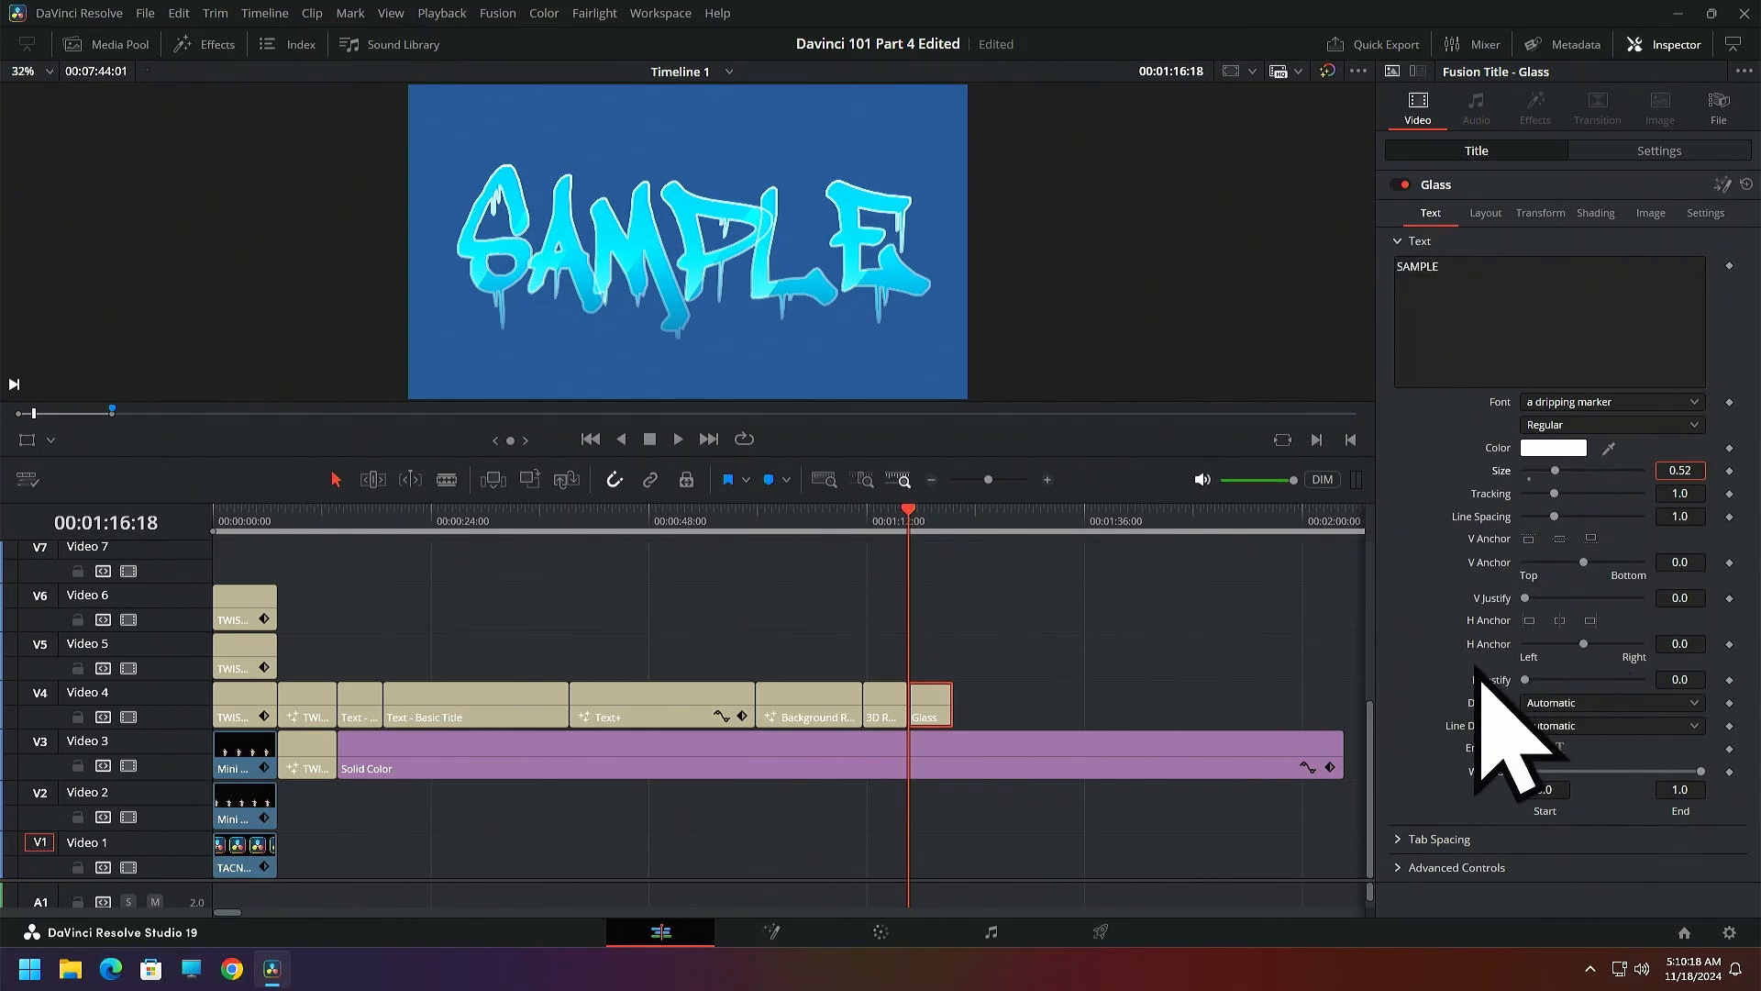
View the Basic Title clip for comparison, return to the Glass title, and try a green text color, #30ff64
{"action": "left_click", "coordinate": [481, 523]}
{"action": "left_click", "coordinate": [383, 521]}
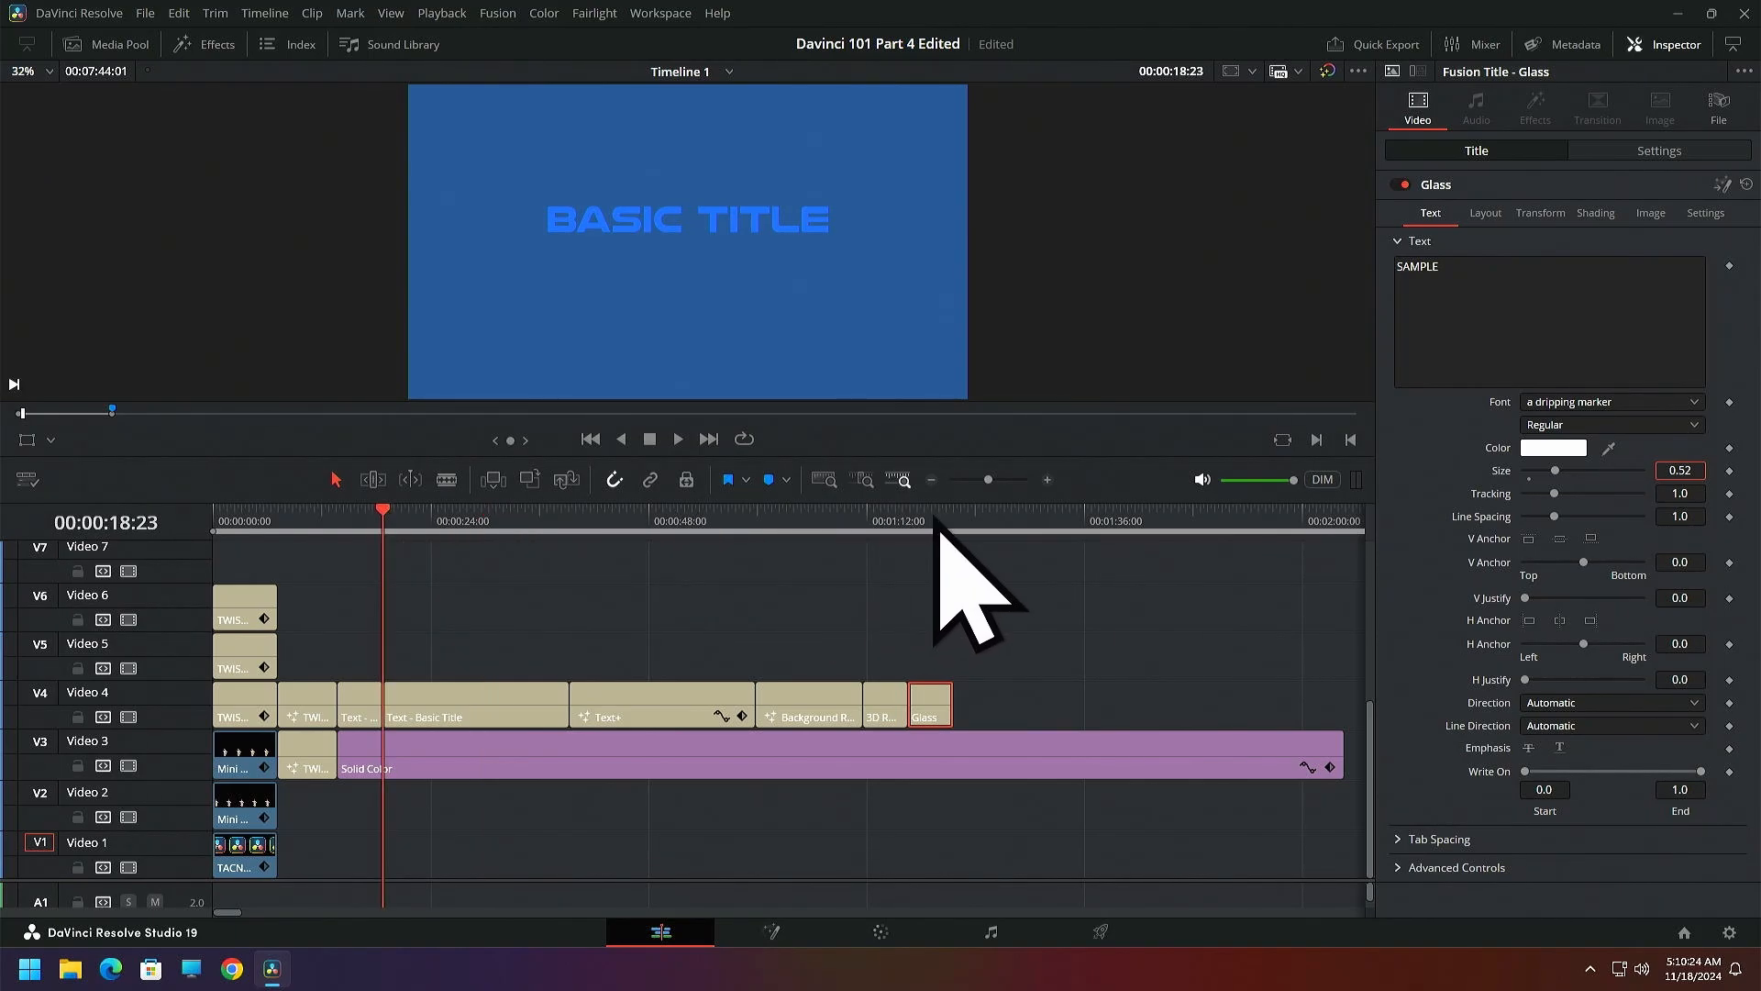
{"action": "left_click", "coordinate": [932, 521]}
{"action": "left_click", "coordinate": [1553, 448]}
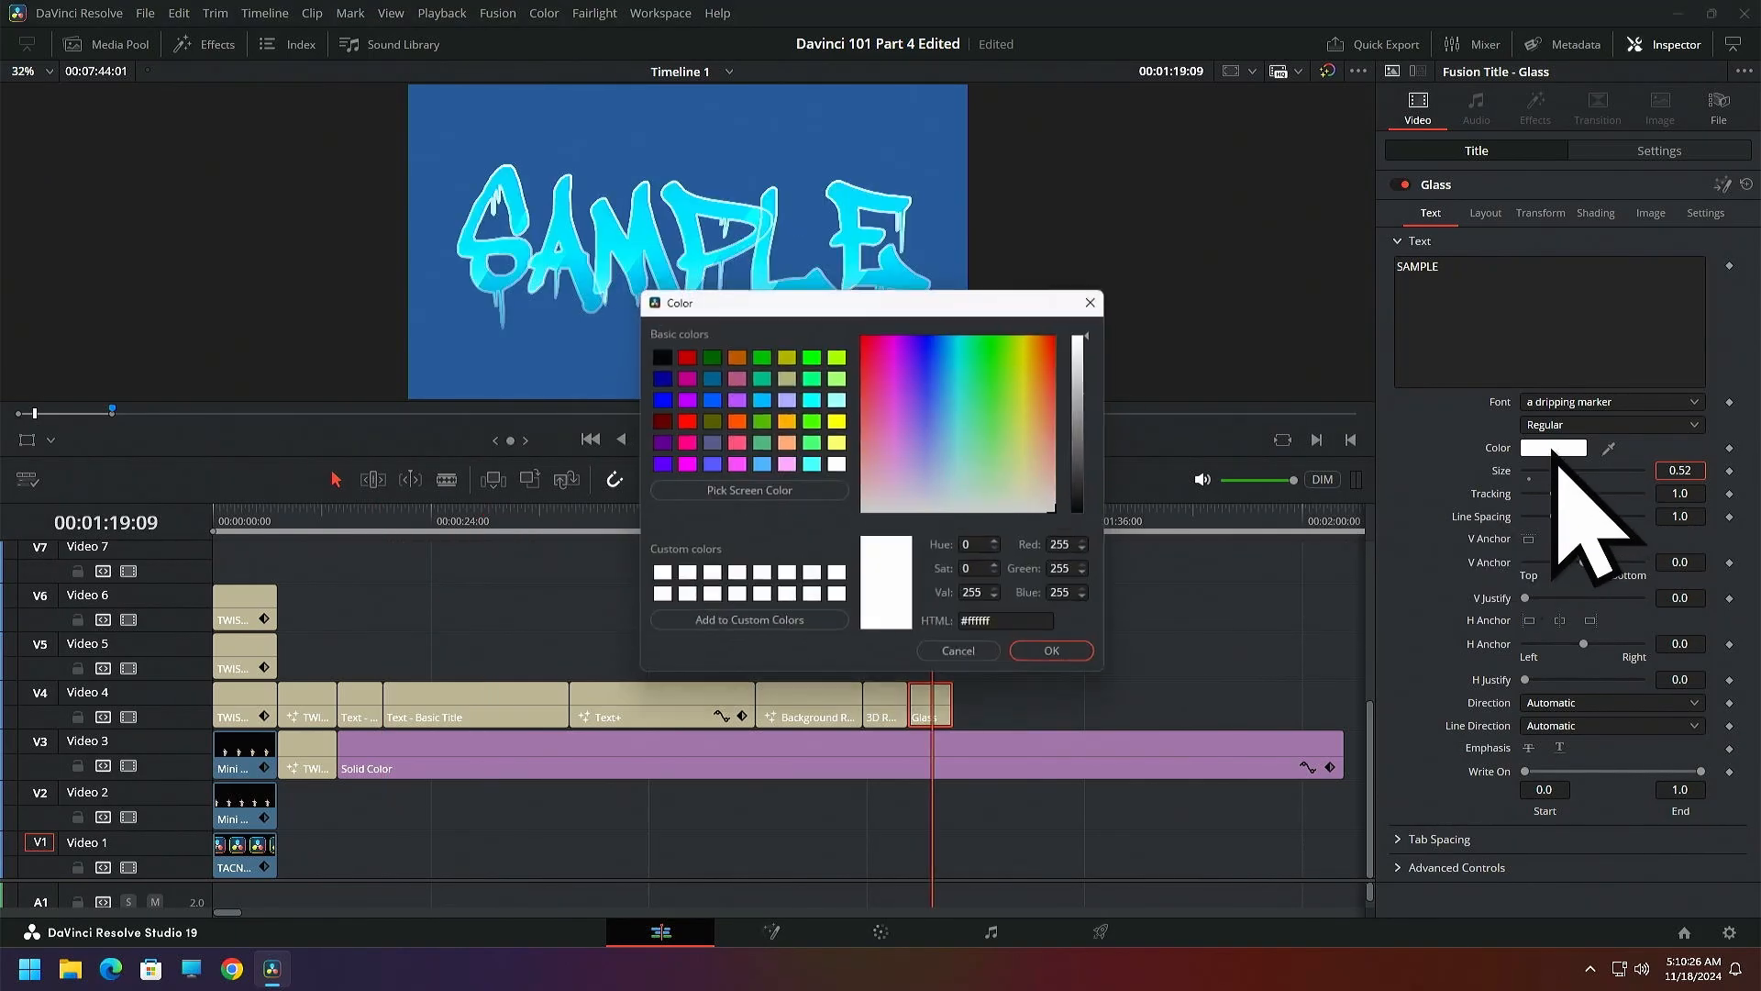
{"action": "left_click", "coordinate": [993, 399]}
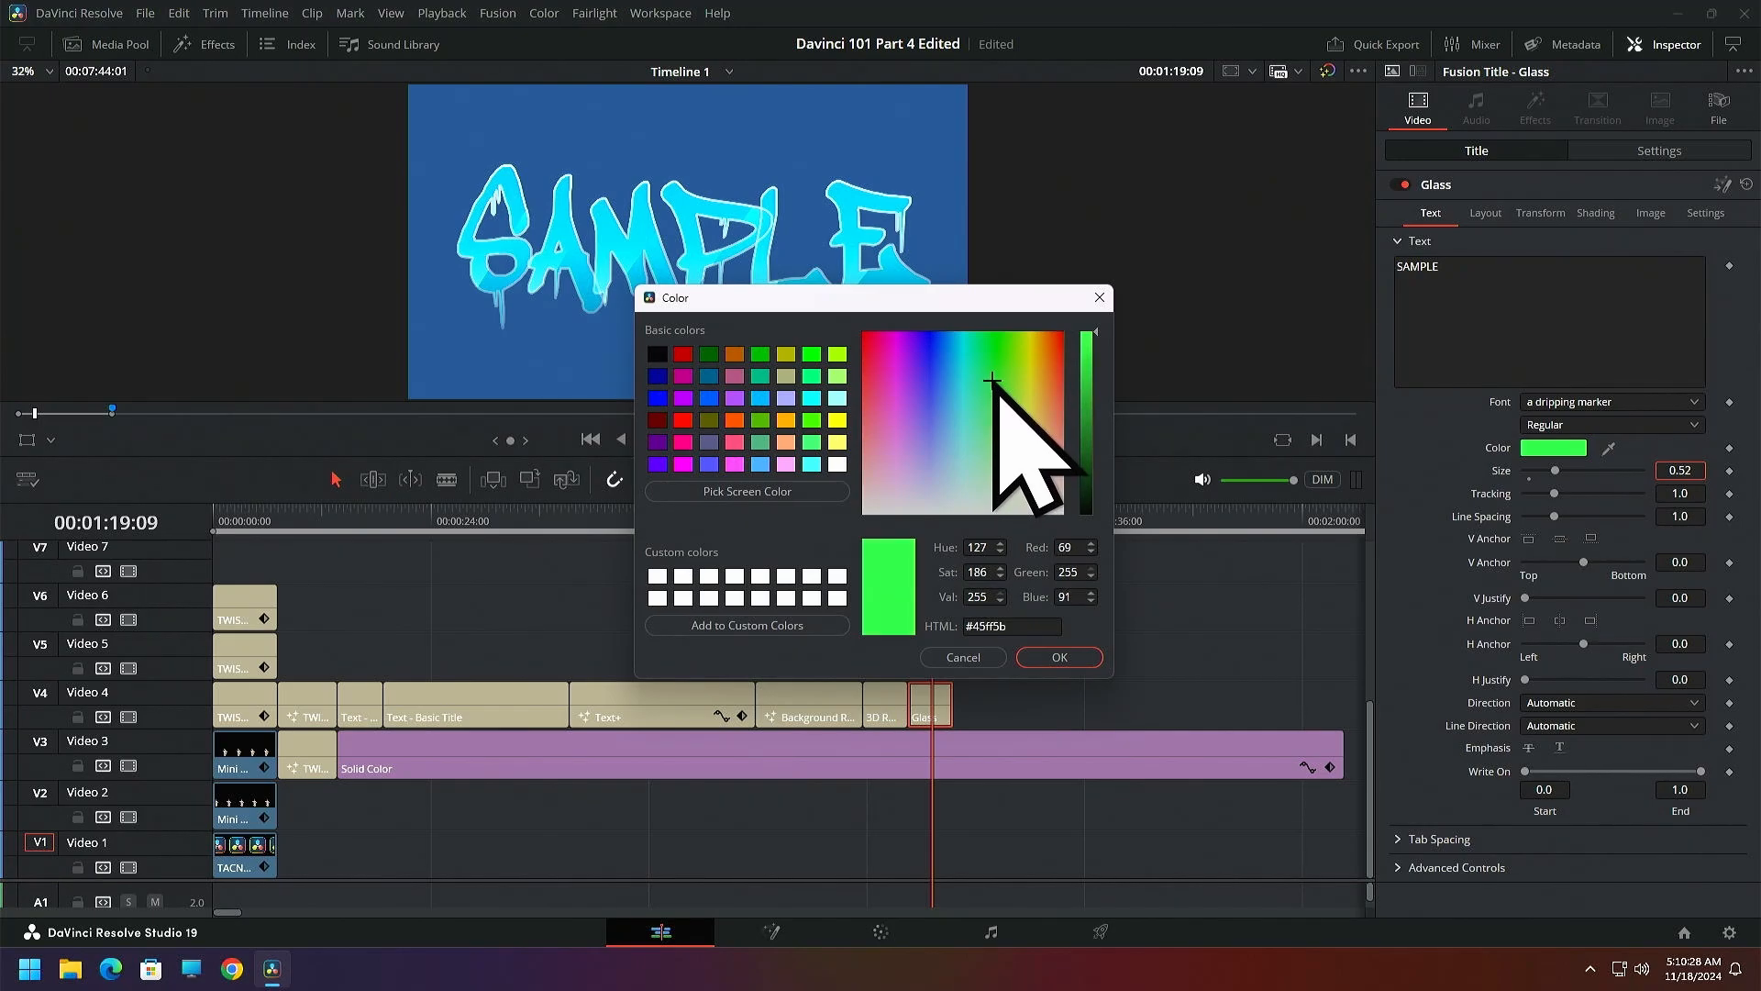
{"action": "left_click_drag", "start_coordinate": [990, 375], "coordinate": [1354, 500]}
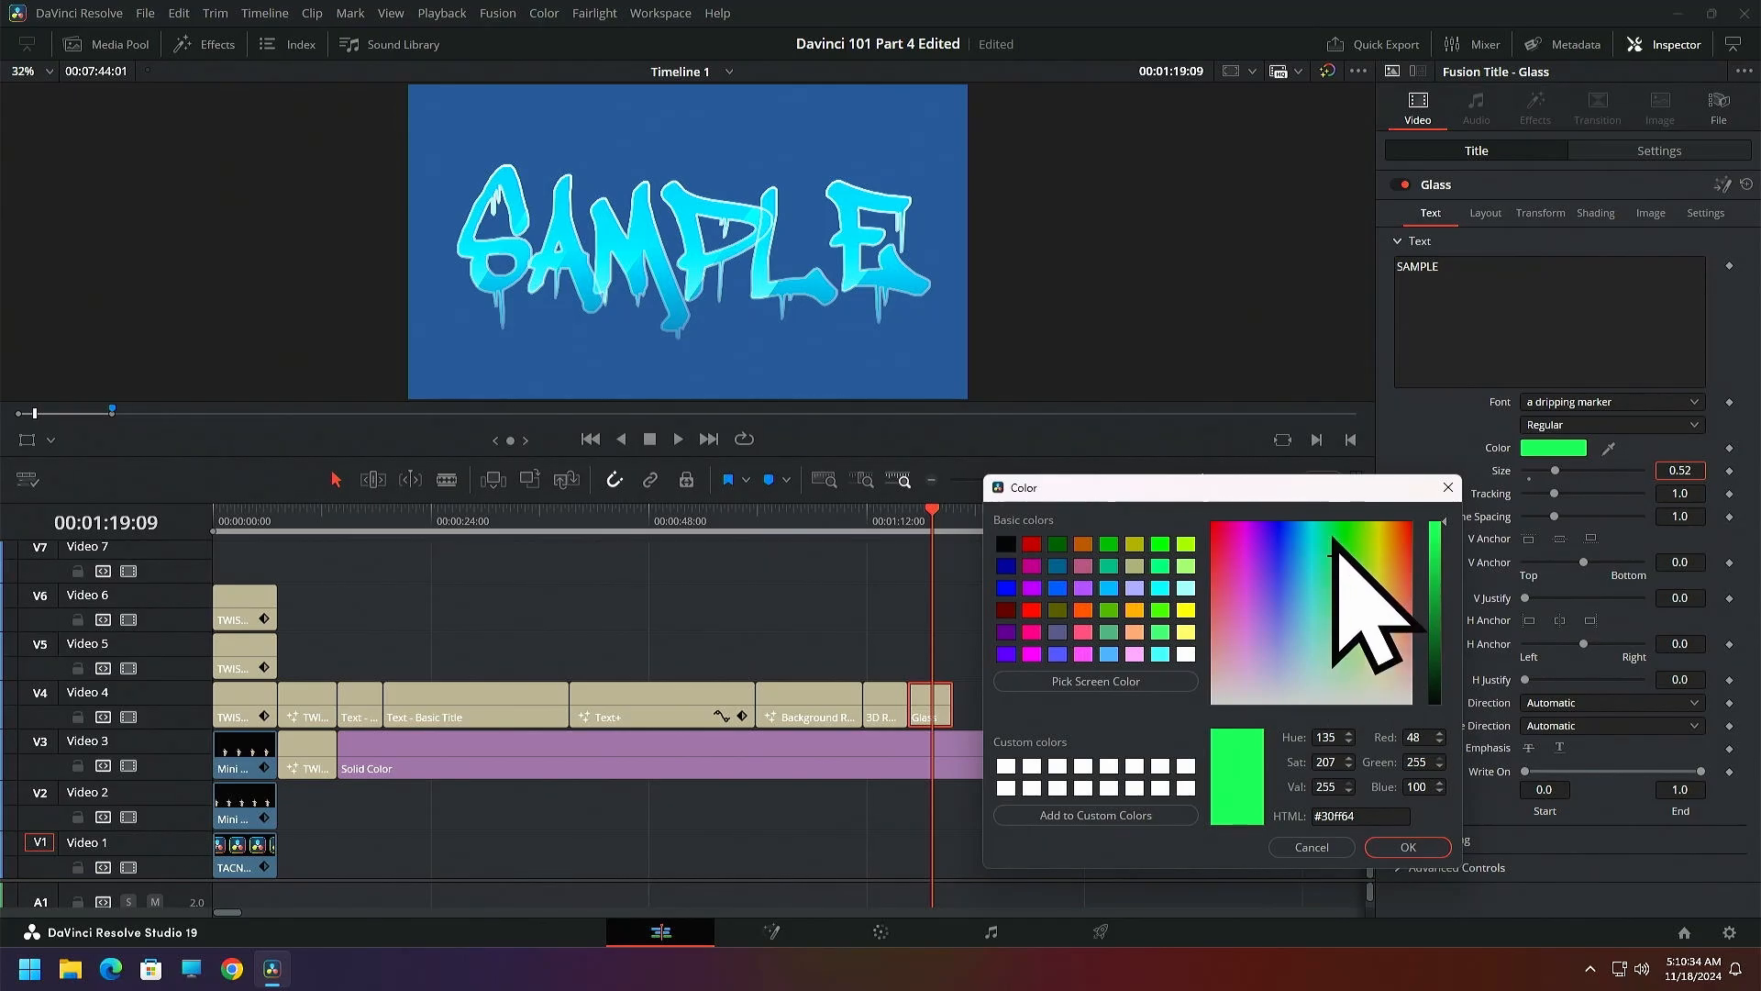
{"action": "left_click", "coordinate": [1447, 487]}
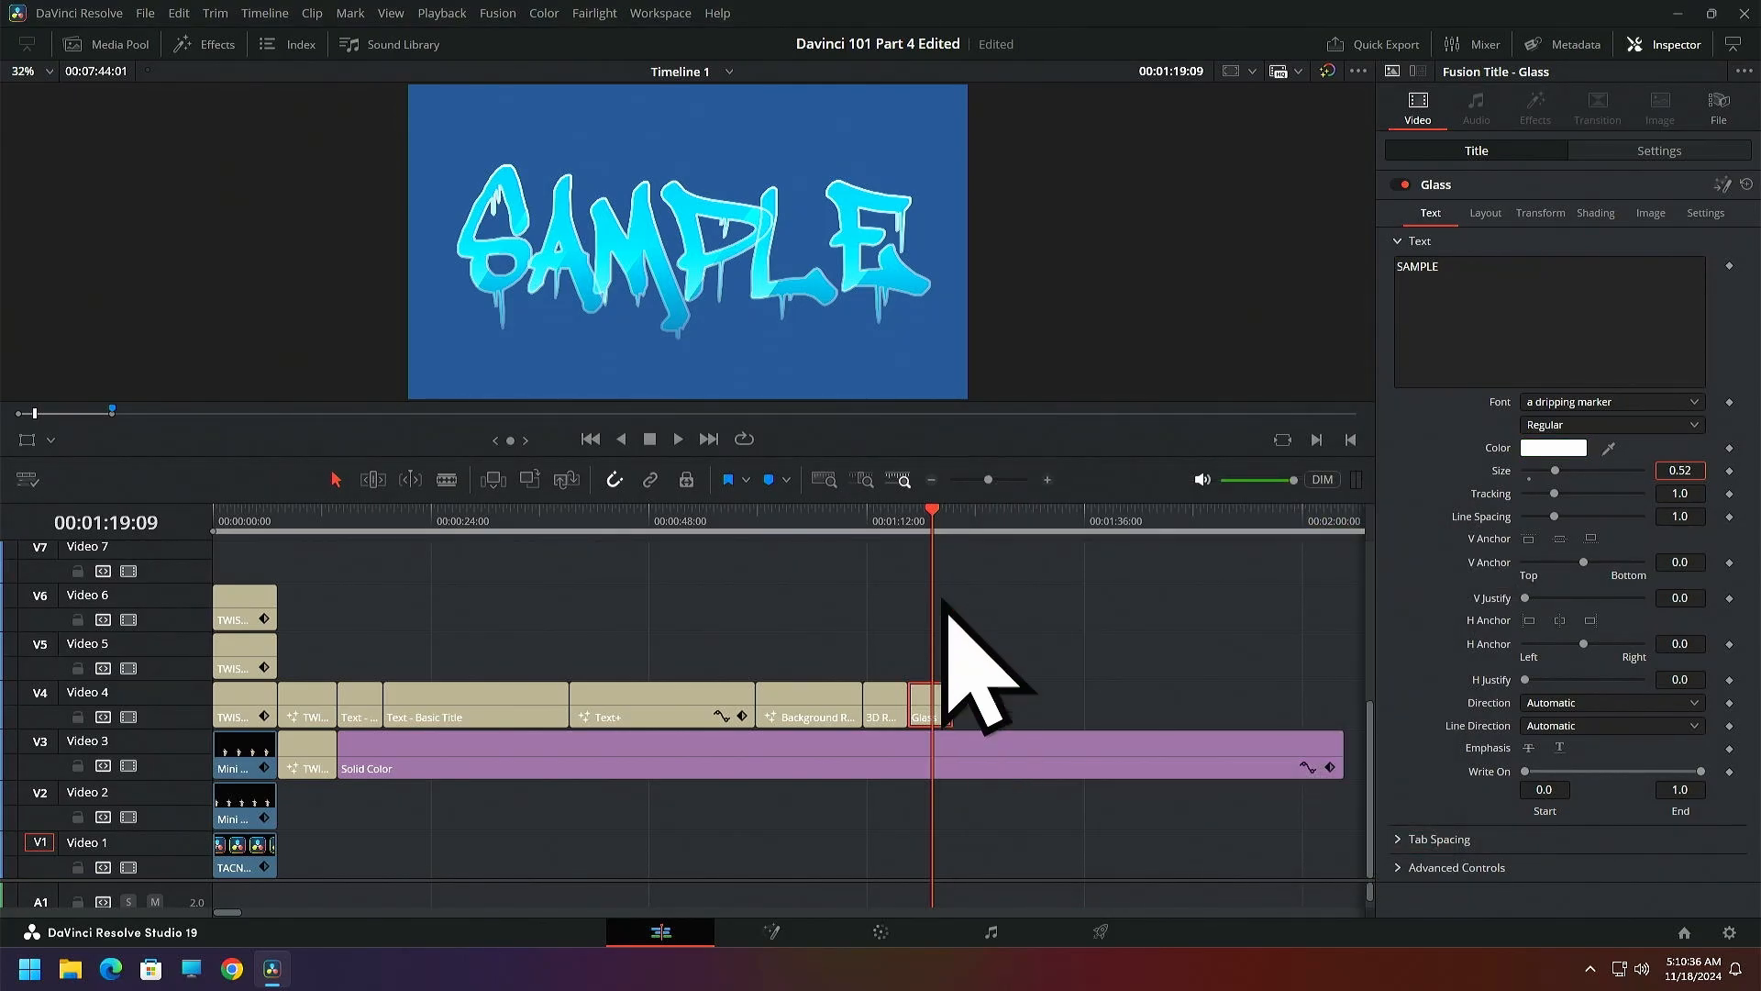
Return to the start of the Glass clip and set the title's text color to red, #ff0a2f
{"action": "left_click_drag", "start_coordinate": [932, 511], "coordinate": [908, 511]}
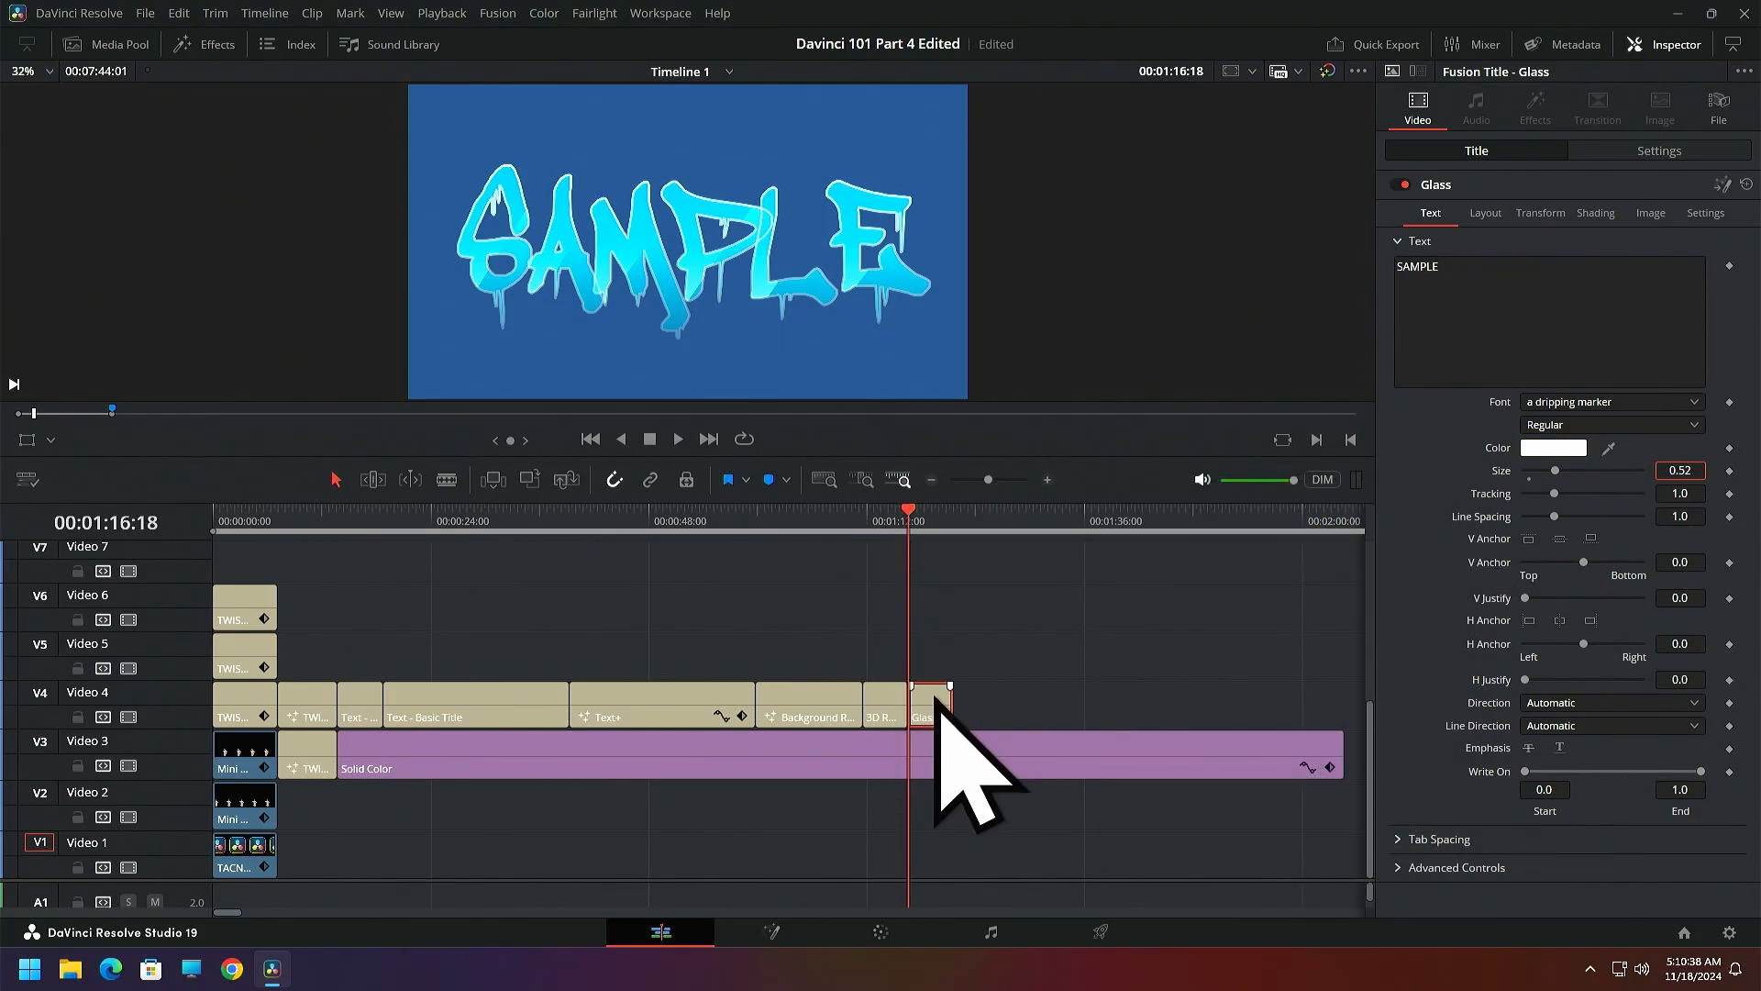
{"action": "left_click", "coordinate": [1550, 448]}
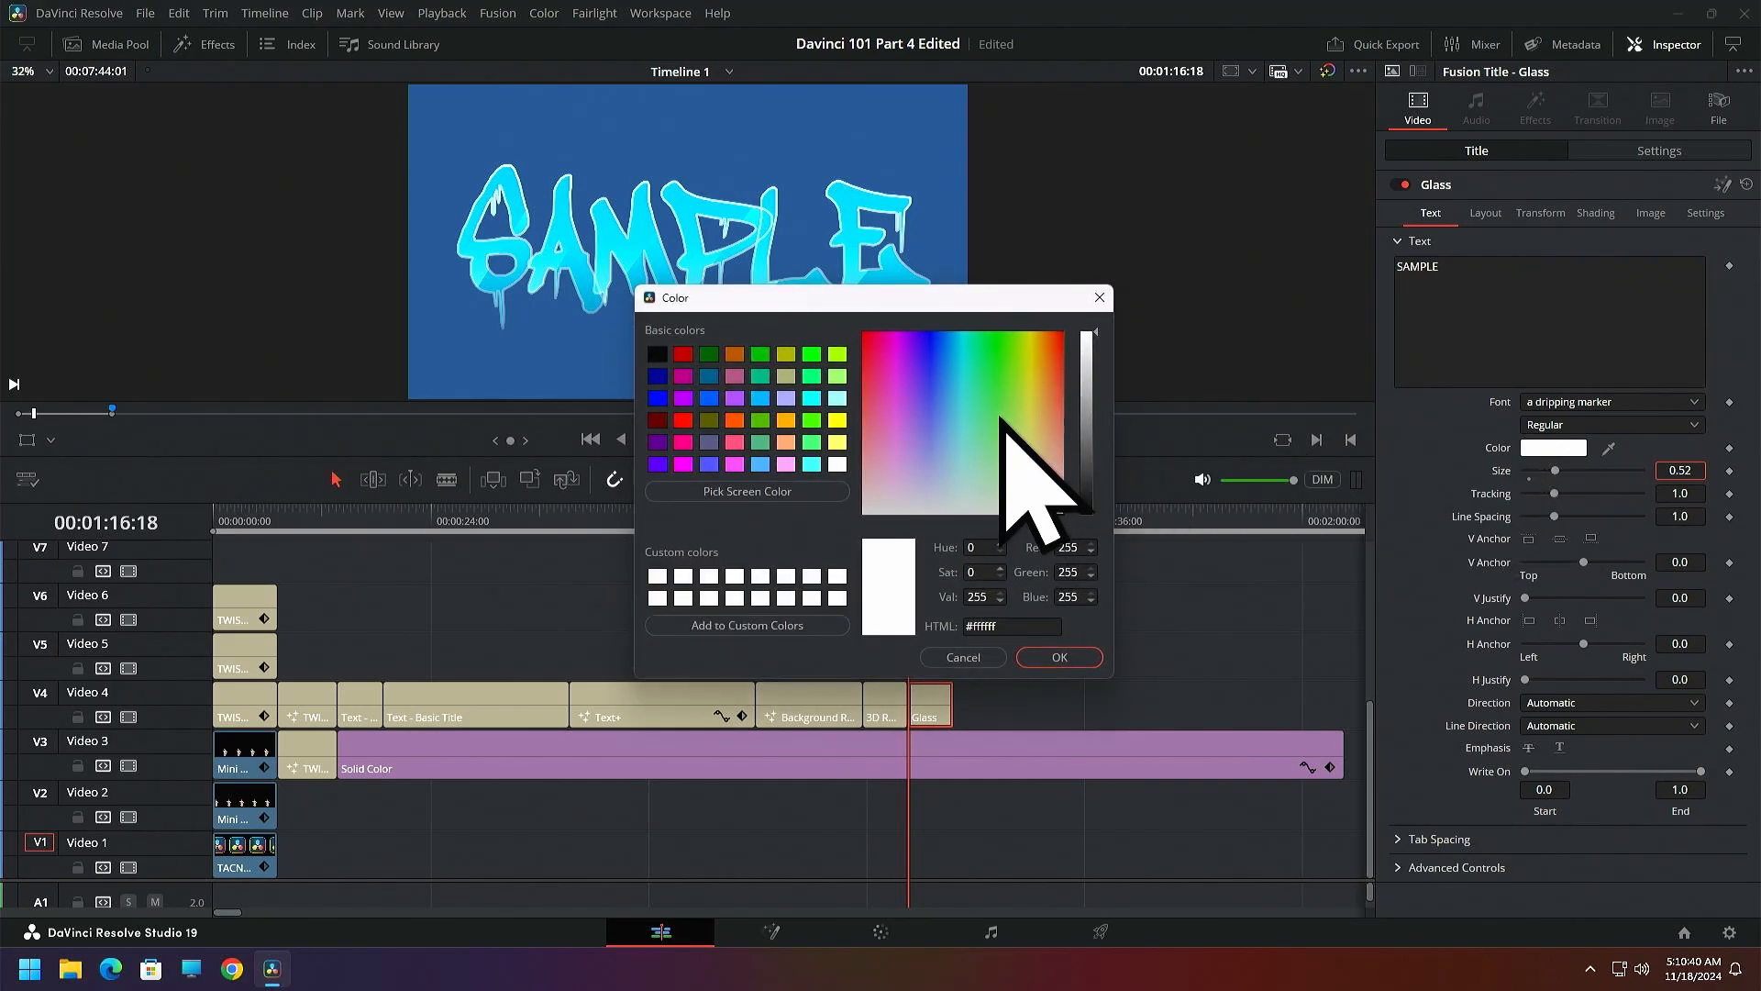
{"action": "left_click_drag", "start_coordinate": [995, 444], "coordinate": [865, 339]}
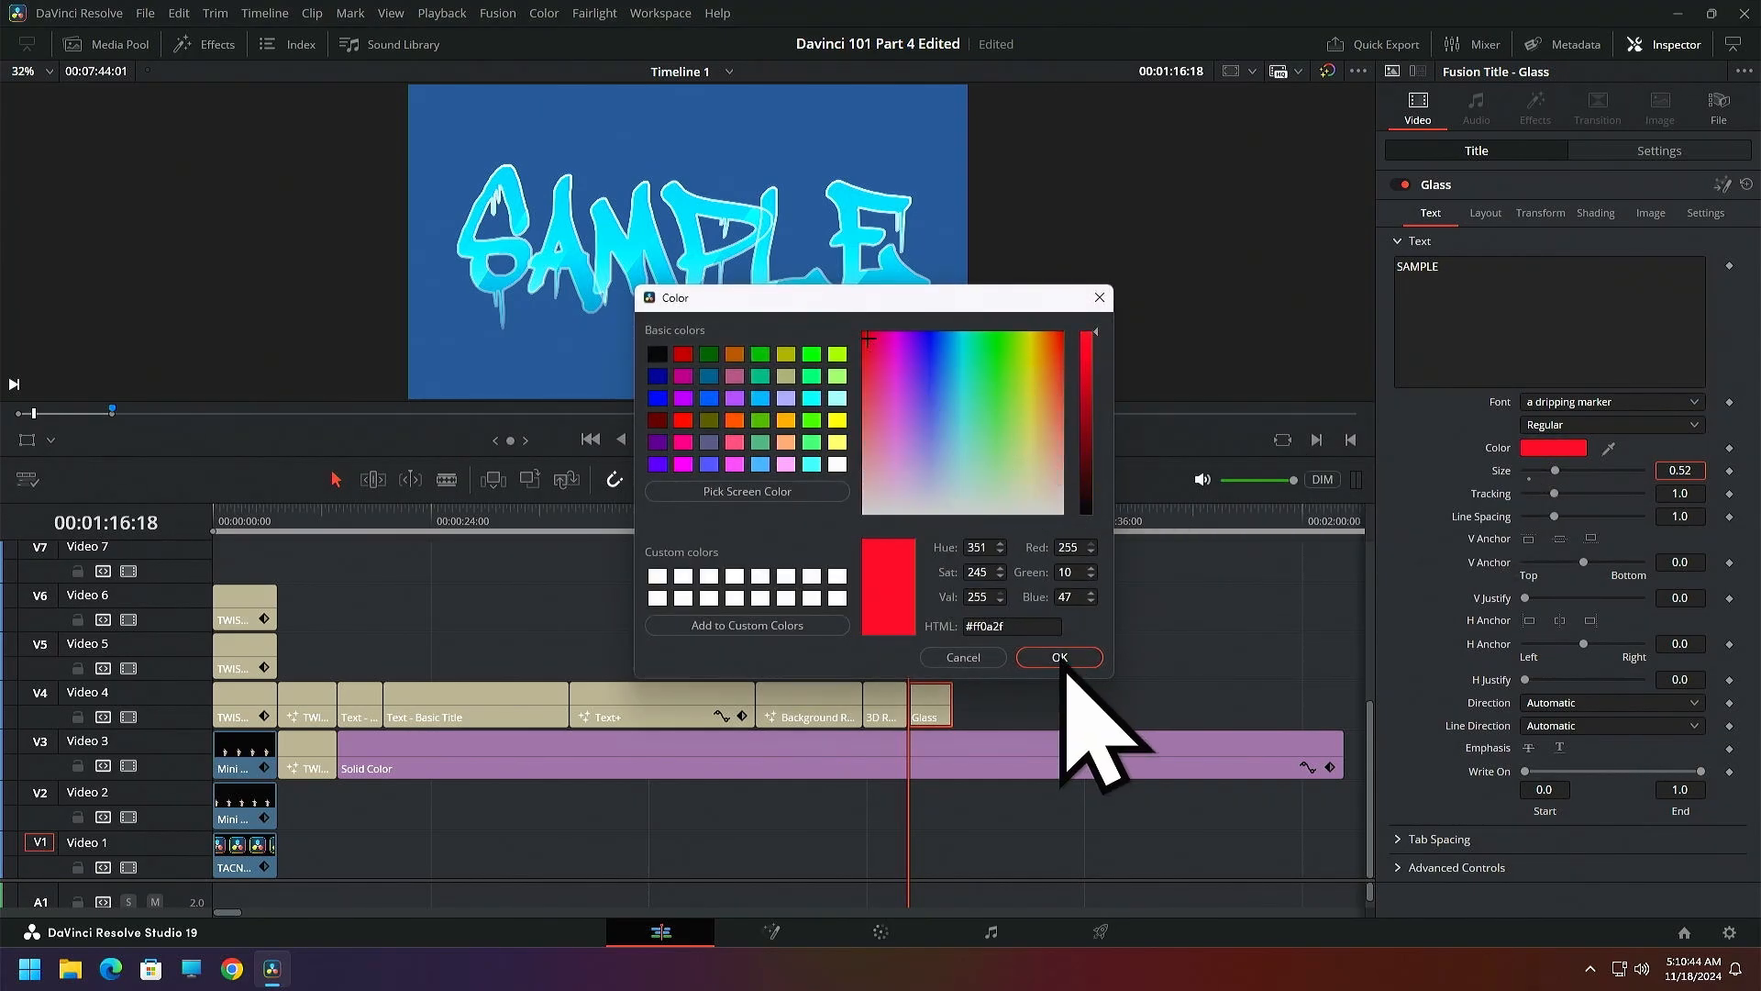
{"action": "left_click", "coordinate": [1059, 658]}
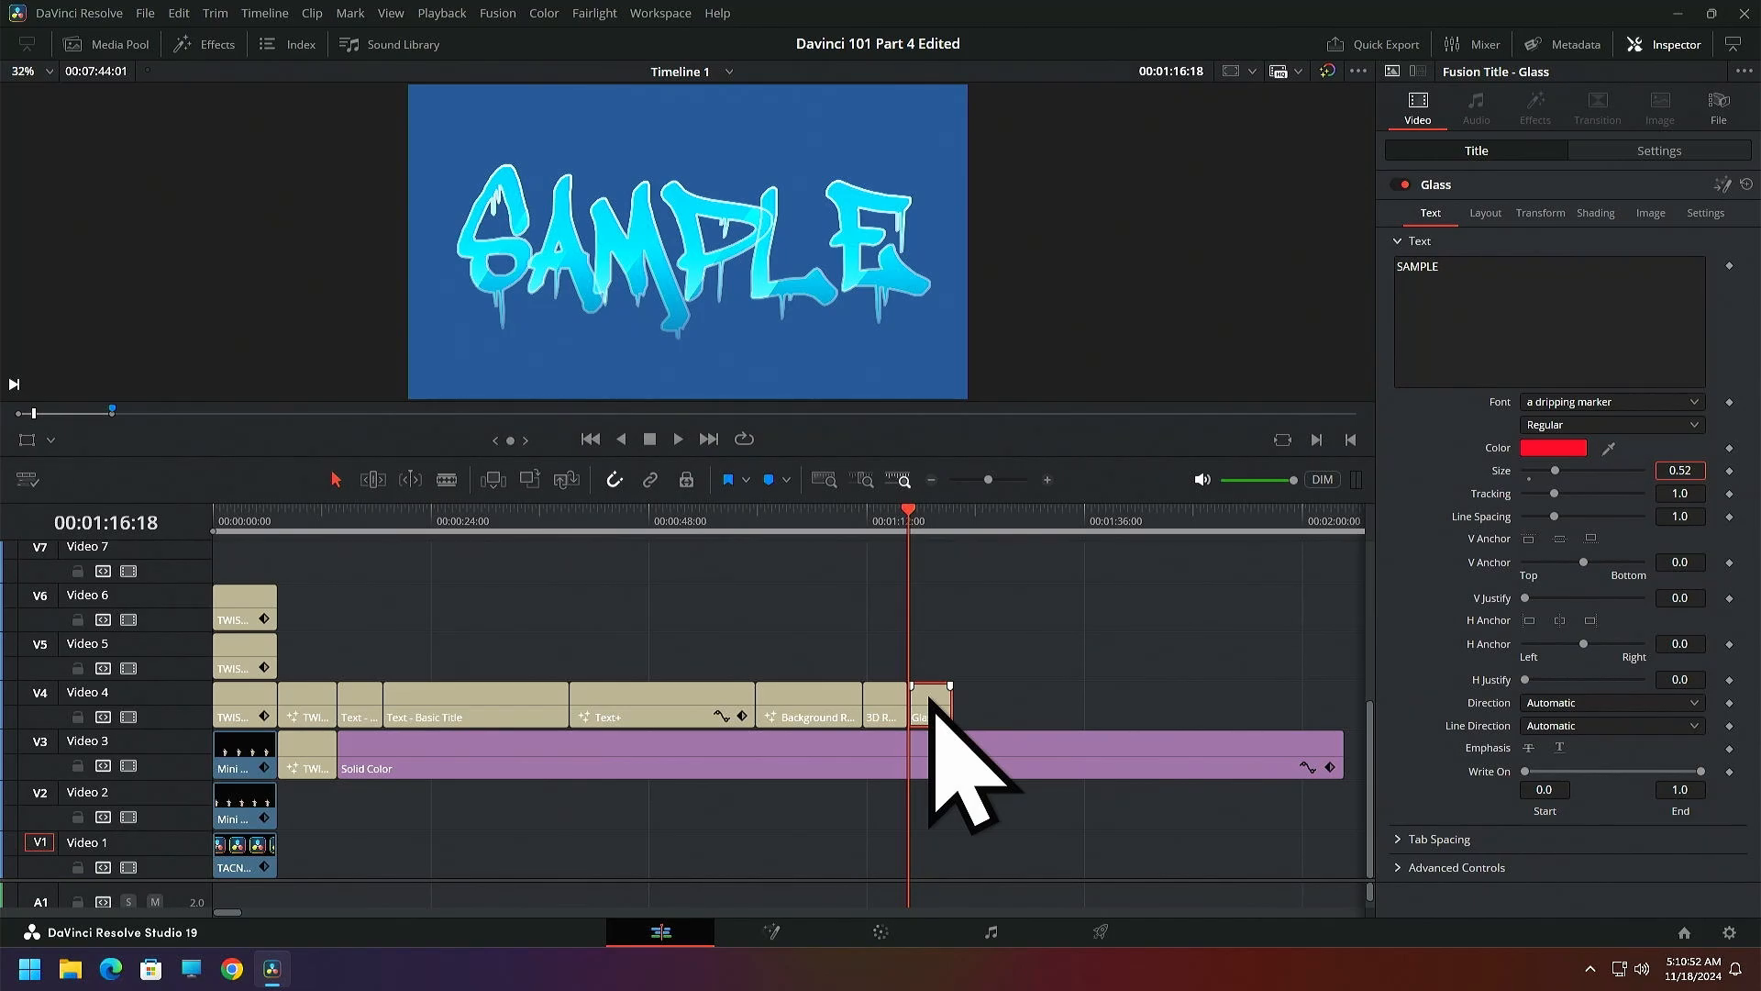
Open the Glass title in Fusion, enlarge the node area, move MediaOut1 far away from Template, and select the Template node
{"action": "left_click", "coordinate": [1722, 184]}
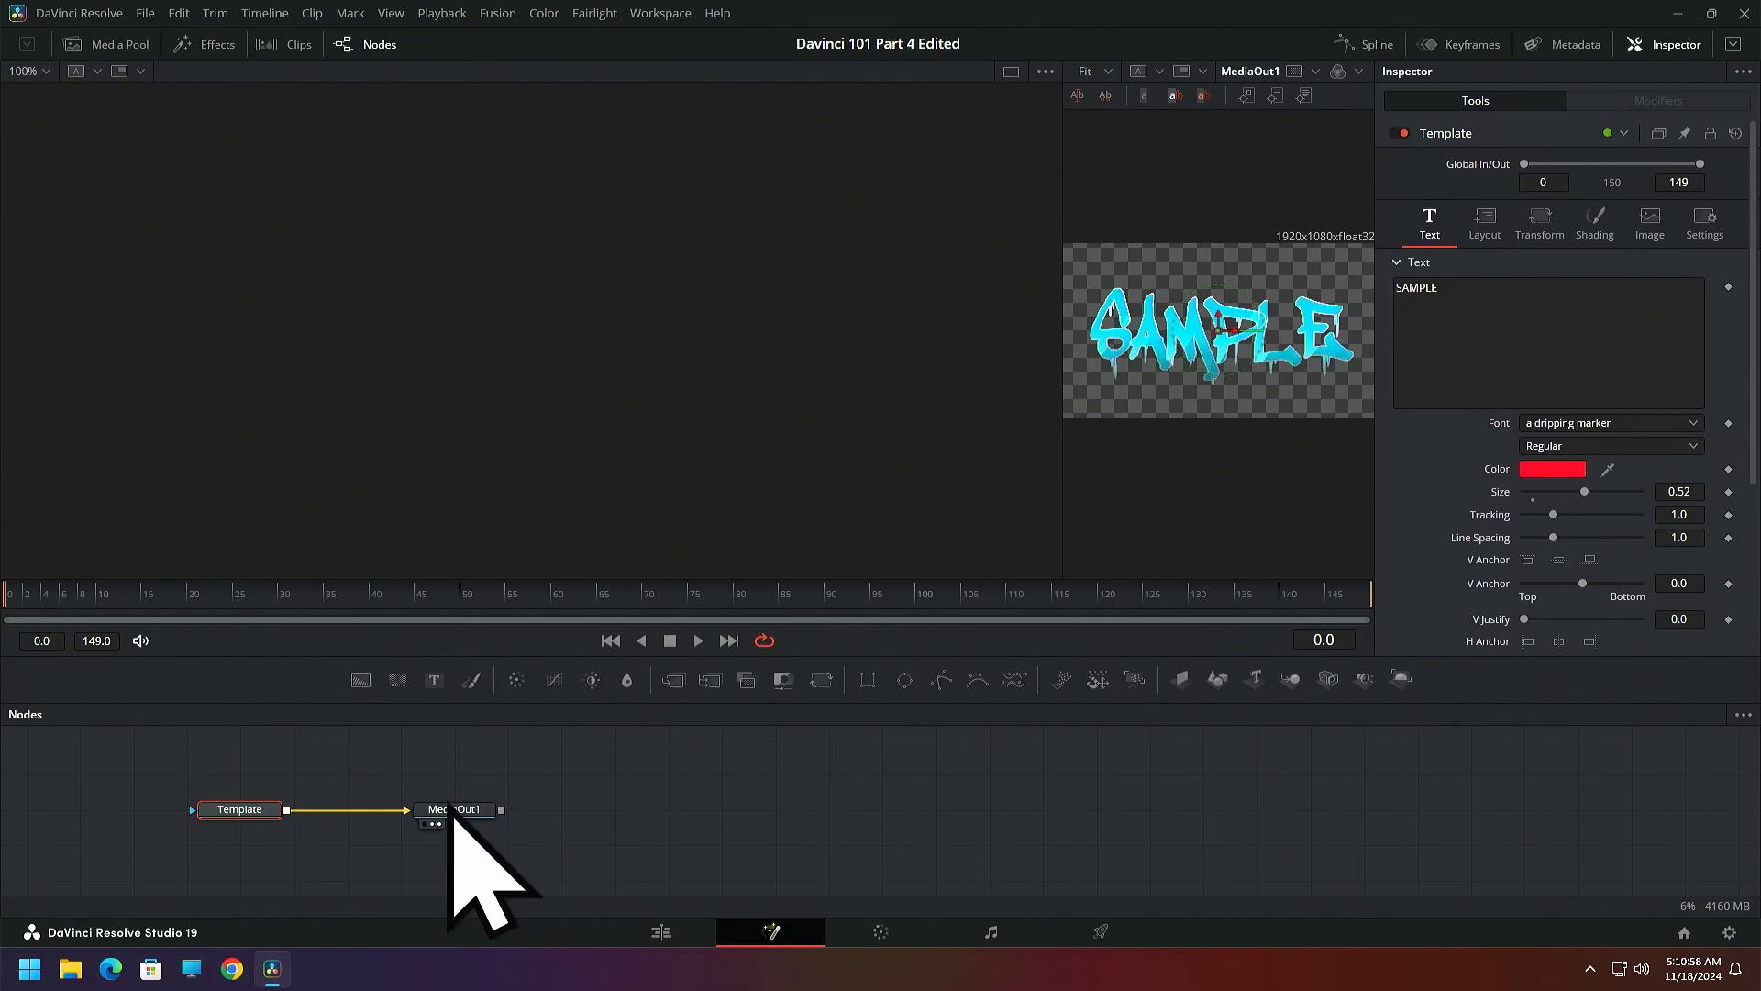
{"action": "left_click_drag", "start_coordinate": [547, 700], "coordinate": [618, 502]}
{"action": "left_click_drag", "start_coordinate": [456, 617], "coordinate": [1630, 622]}
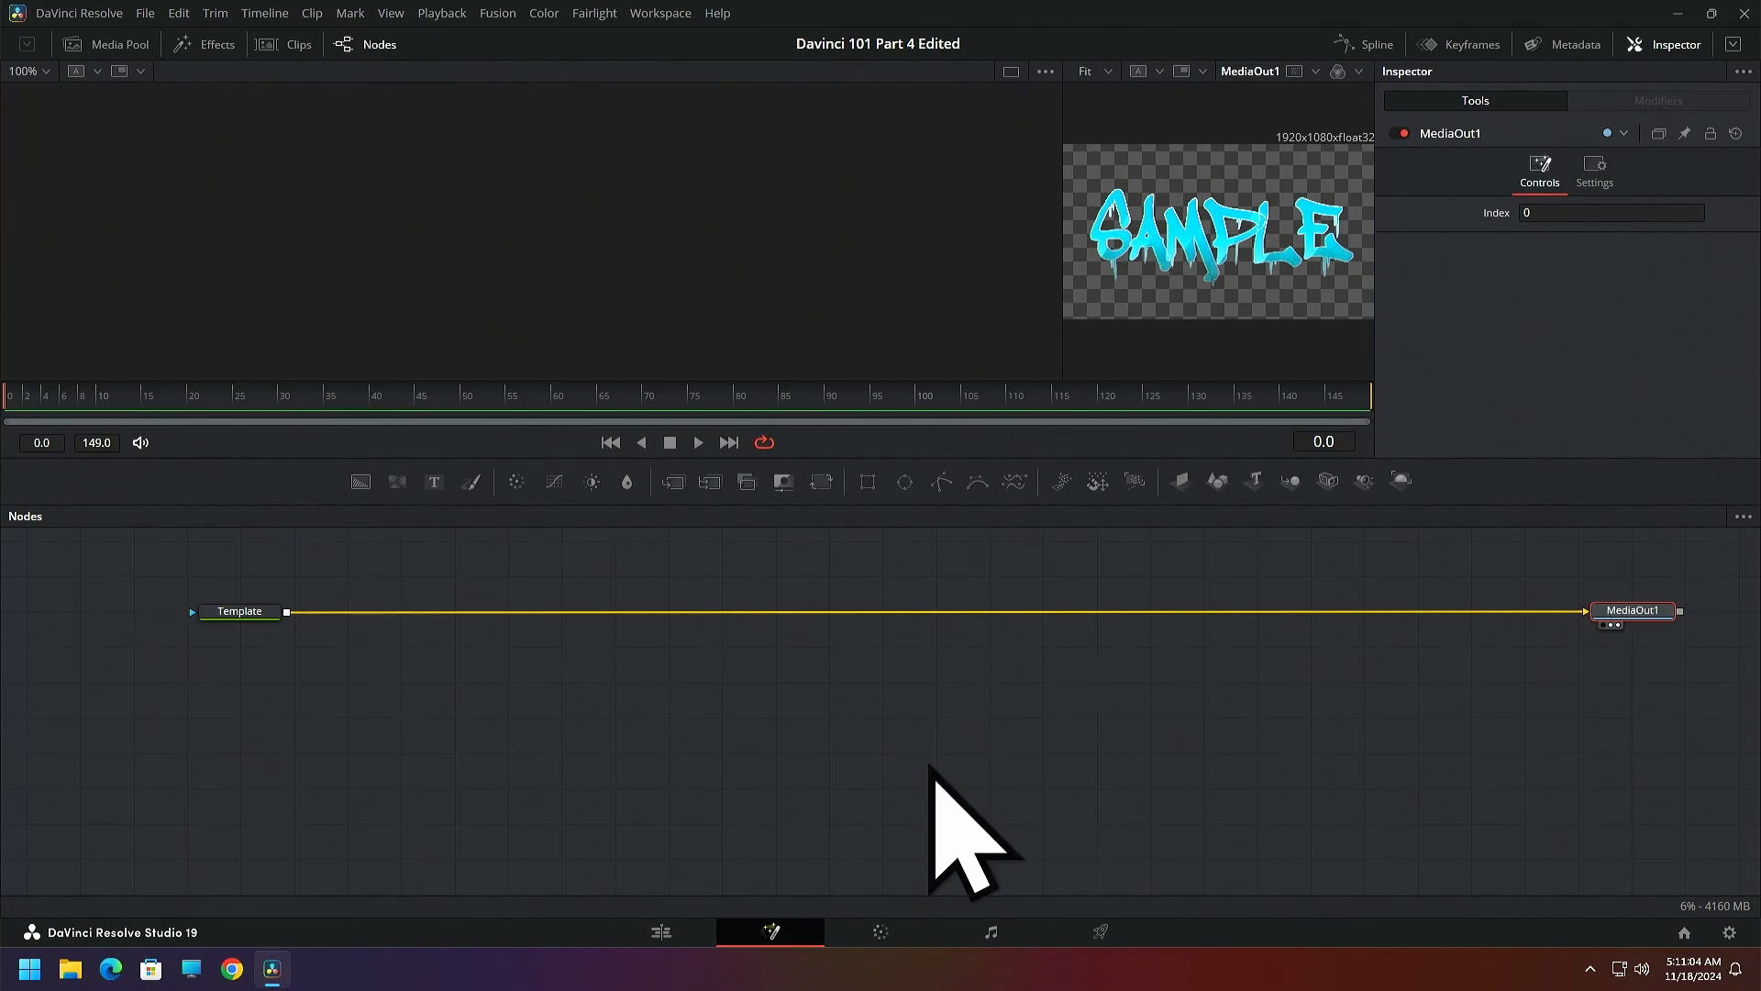
{"action": "left_click", "coordinate": [227, 624]}
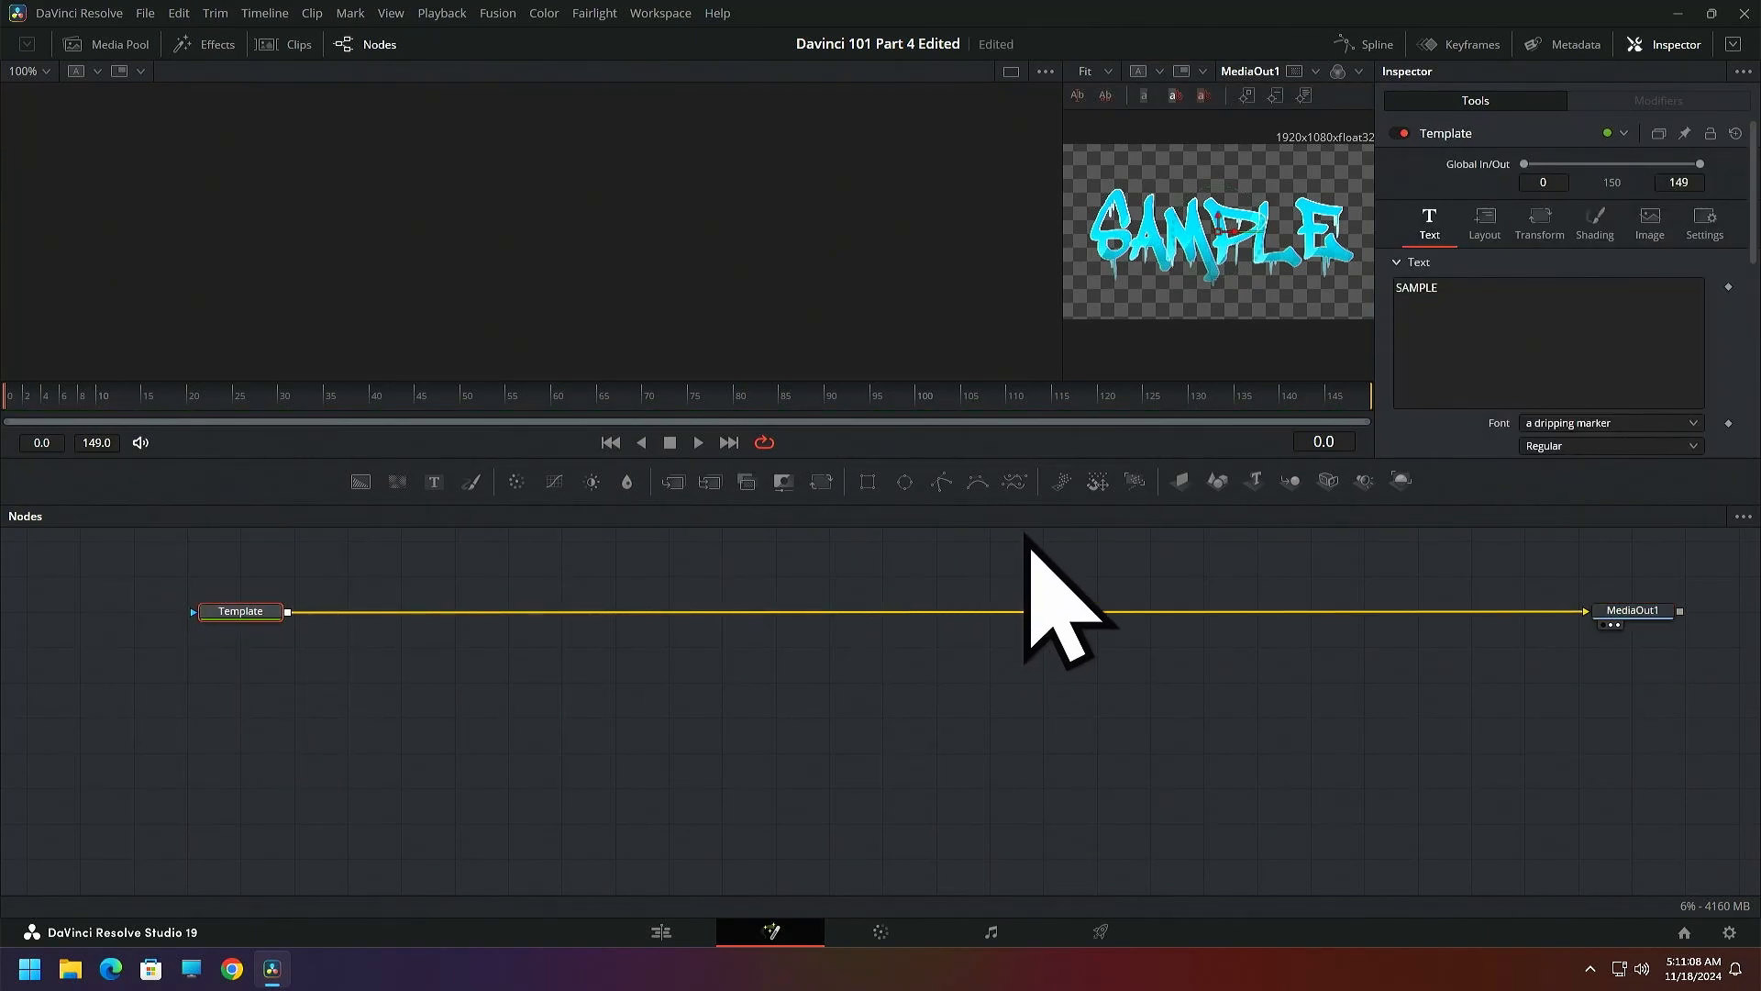
Enlarge the Template node's settings area and set its text color to orange, #ff8419
{"action": "left_click_drag", "start_coordinate": [1062, 456], "coordinate": [1062, 675]}
{"action": "left_click", "coordinate": [1548, 472]}
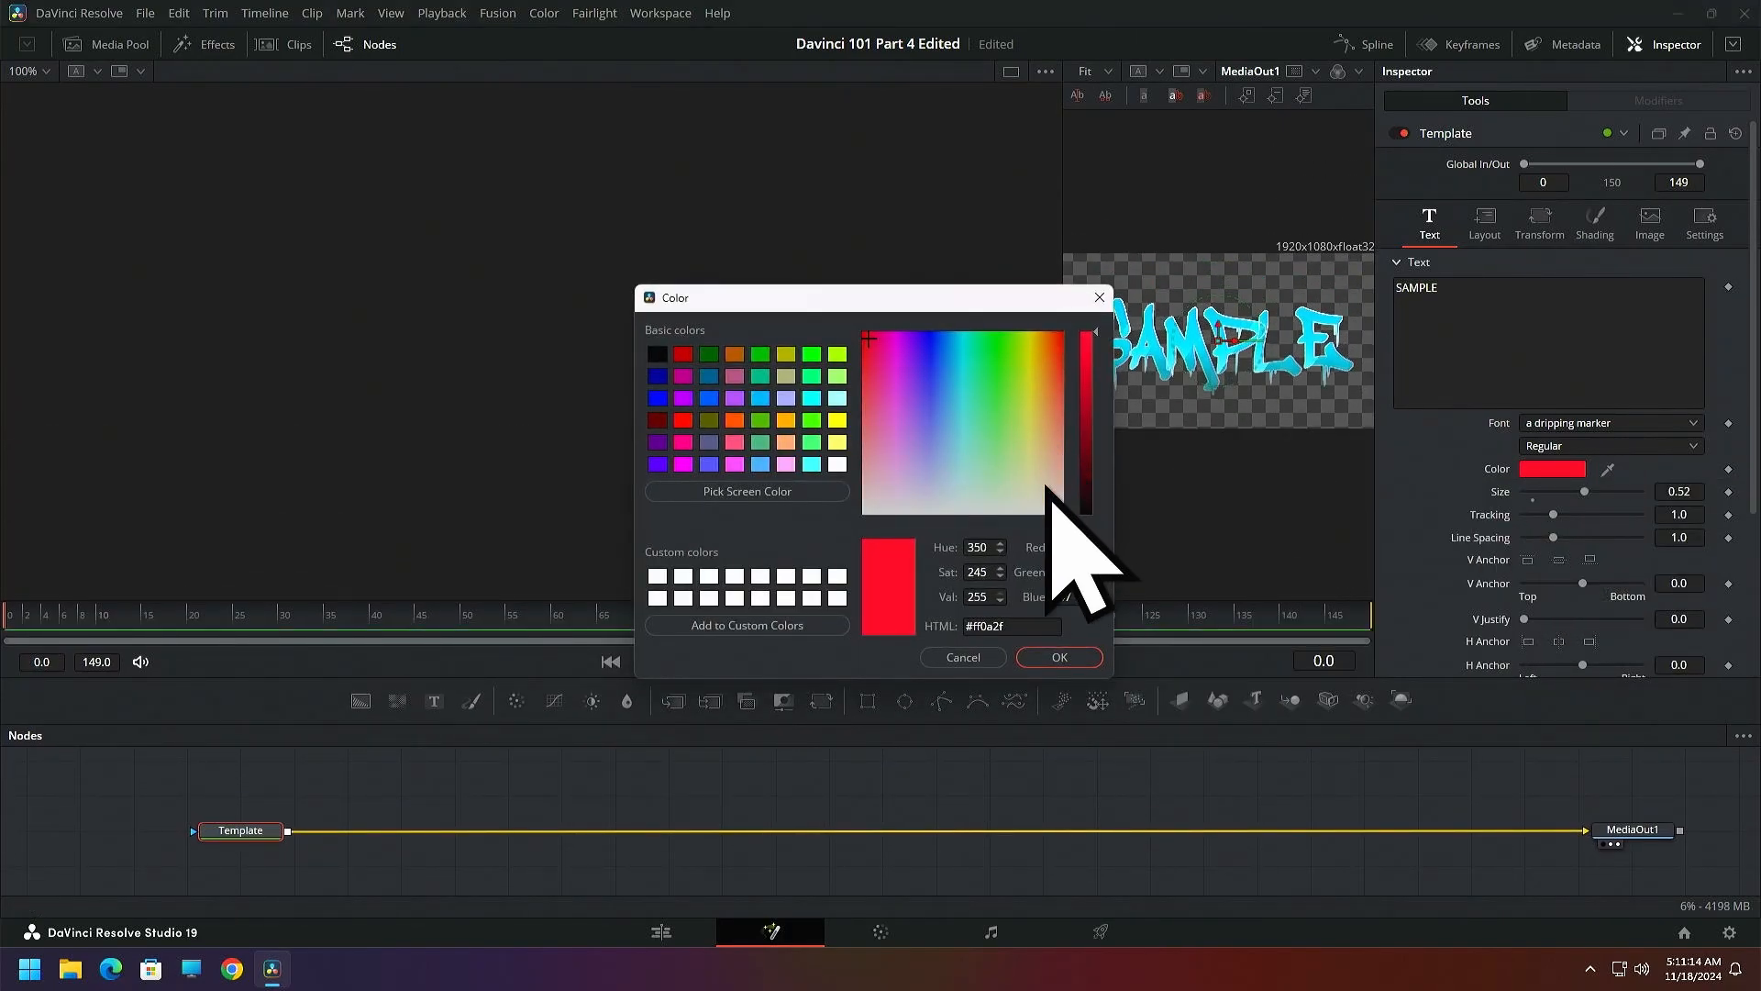
{"action": "left_click", "coordinate": [932, 396]}
{"action": "left_click_drag", "start_coordinate": [931, 396], "coordinate": [1046, 348]}
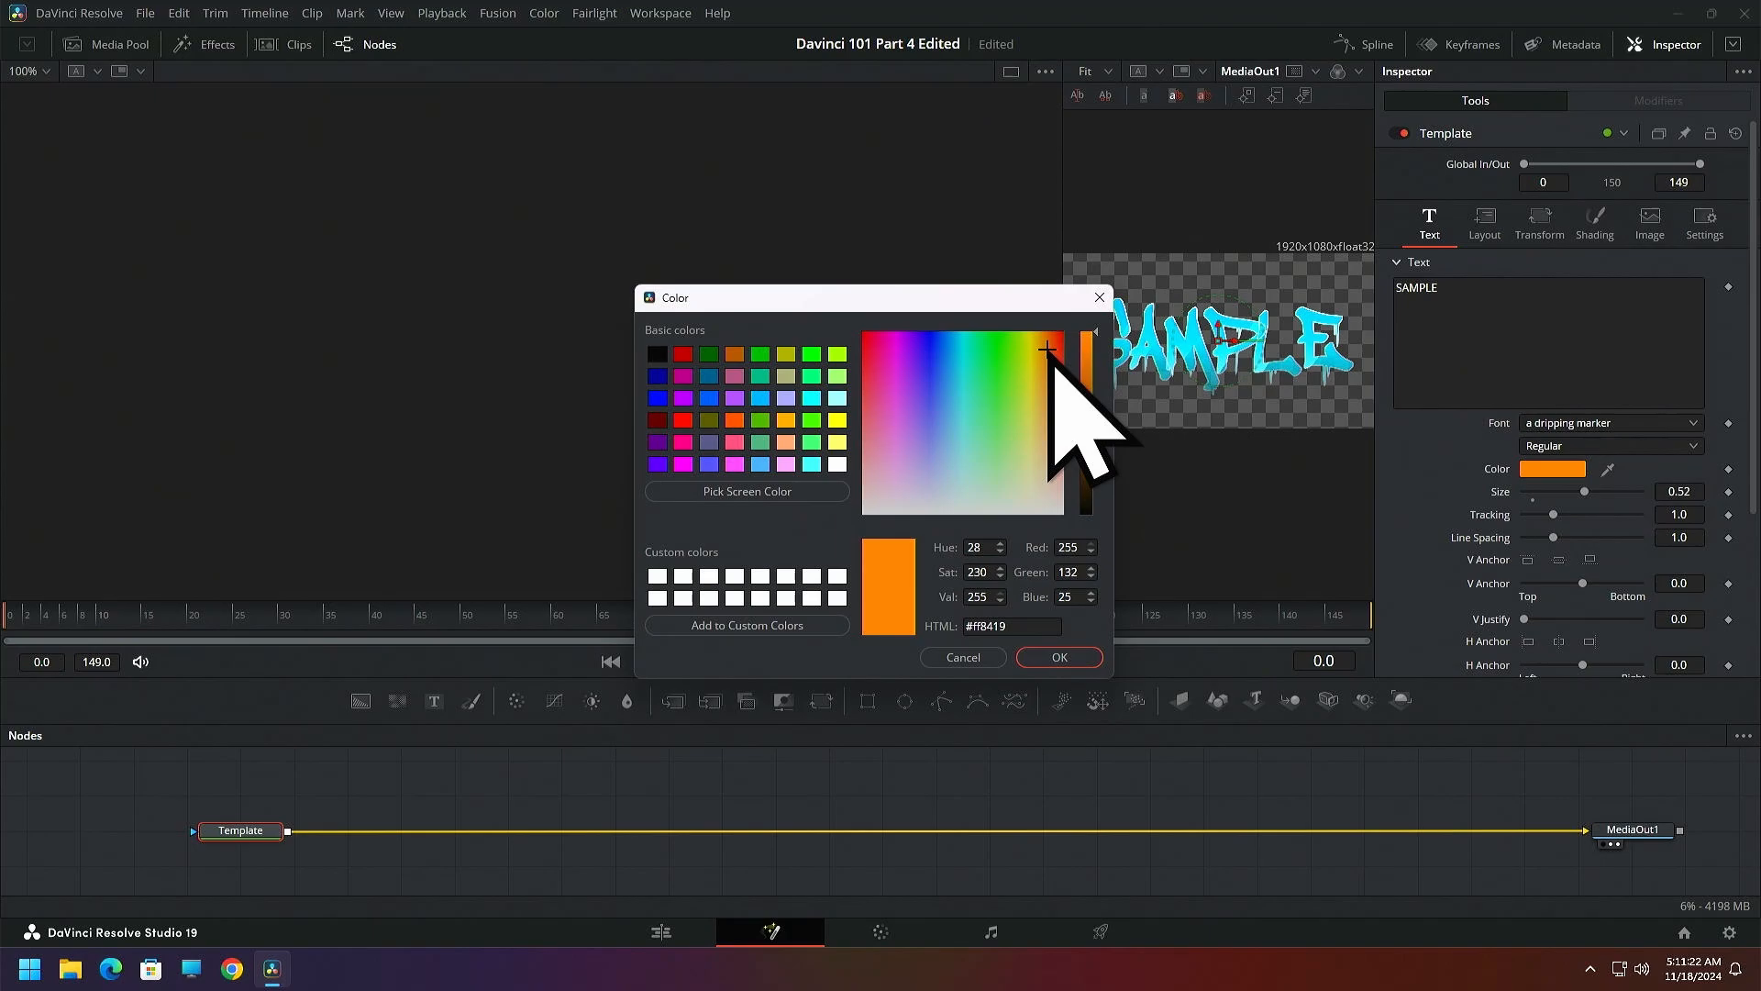
{"action": "left_click", "coordinate": [1060, 658]}
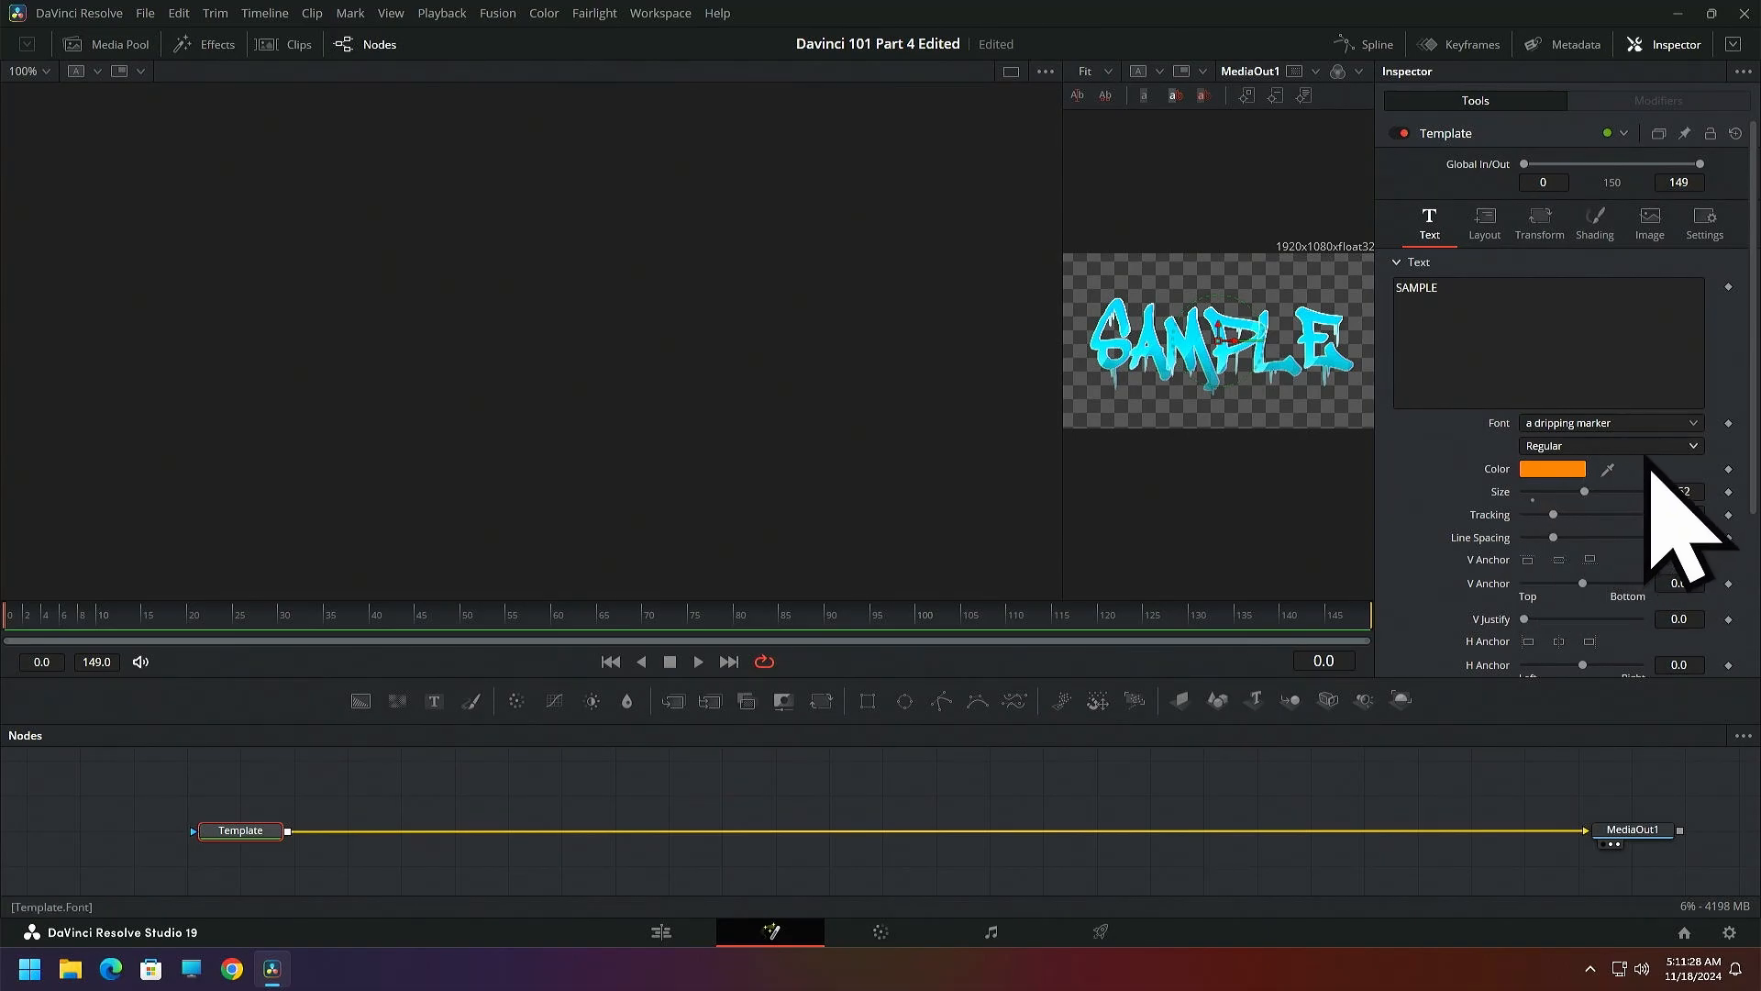
Try the Circle layout type on the Template node and switch it back to Point
{"action": "left_click", "coordinate": [1485, 223]}
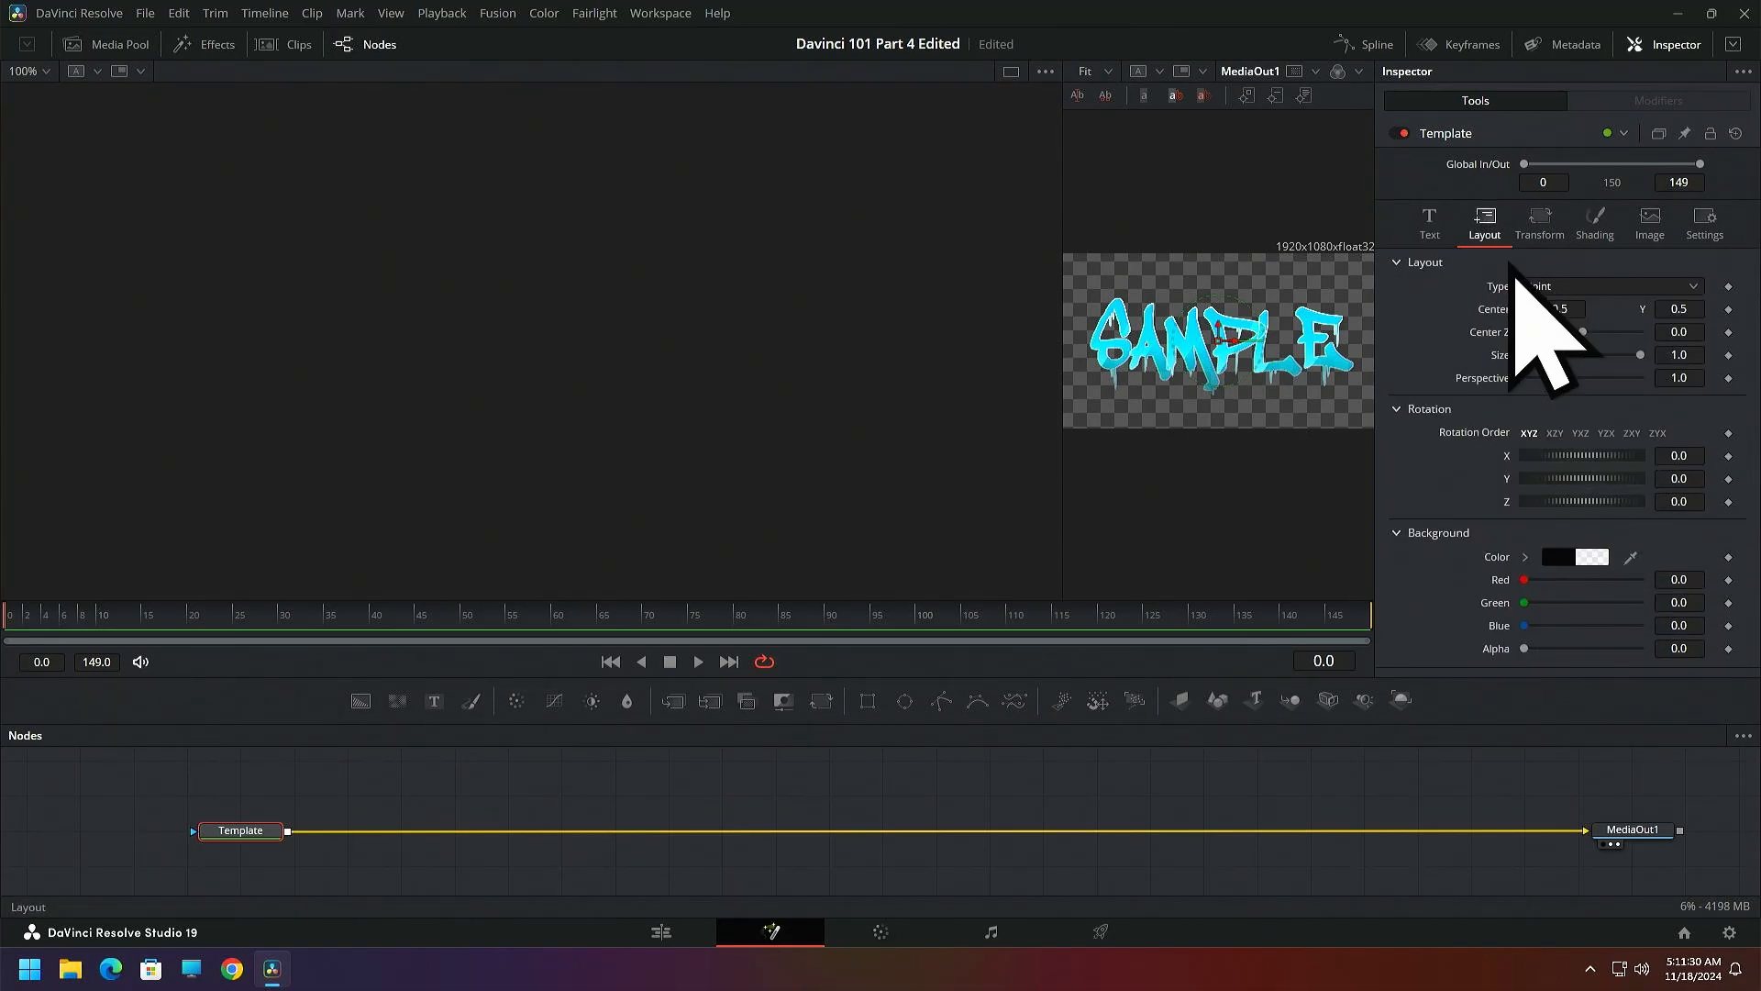
{"action": "left_click", "coordinate": [1694, 288]}
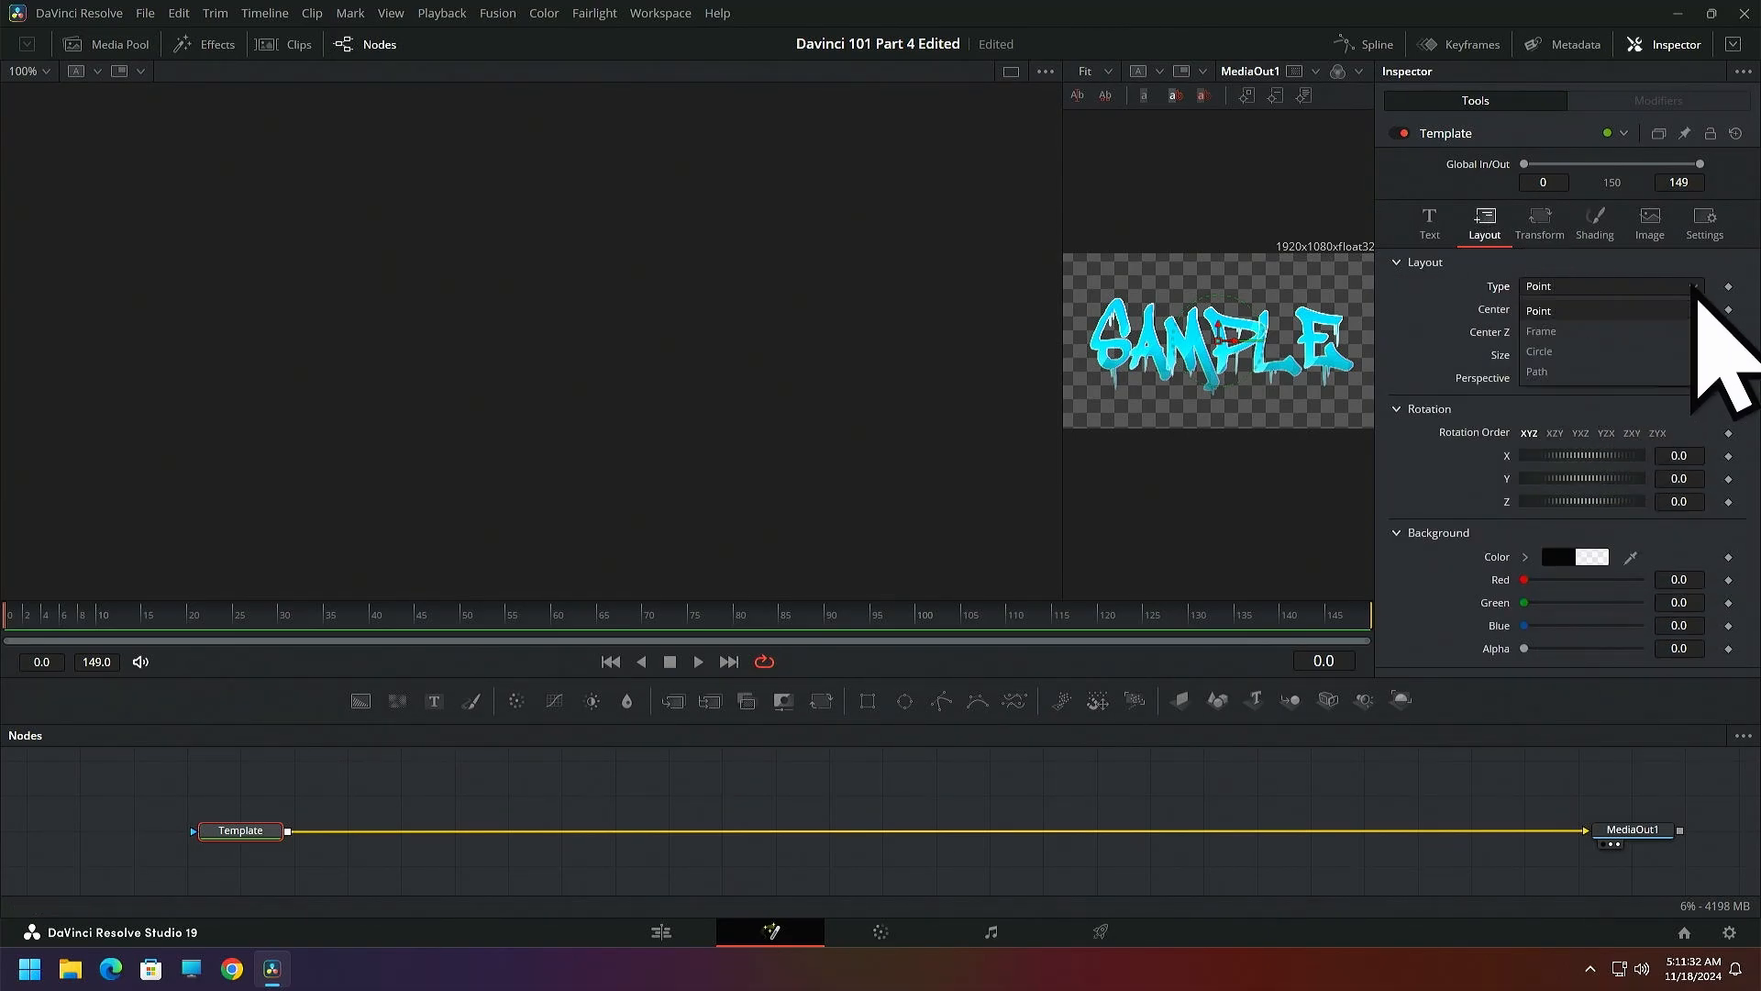
{"action": "left_click", "coordinate": [1553, 350]}
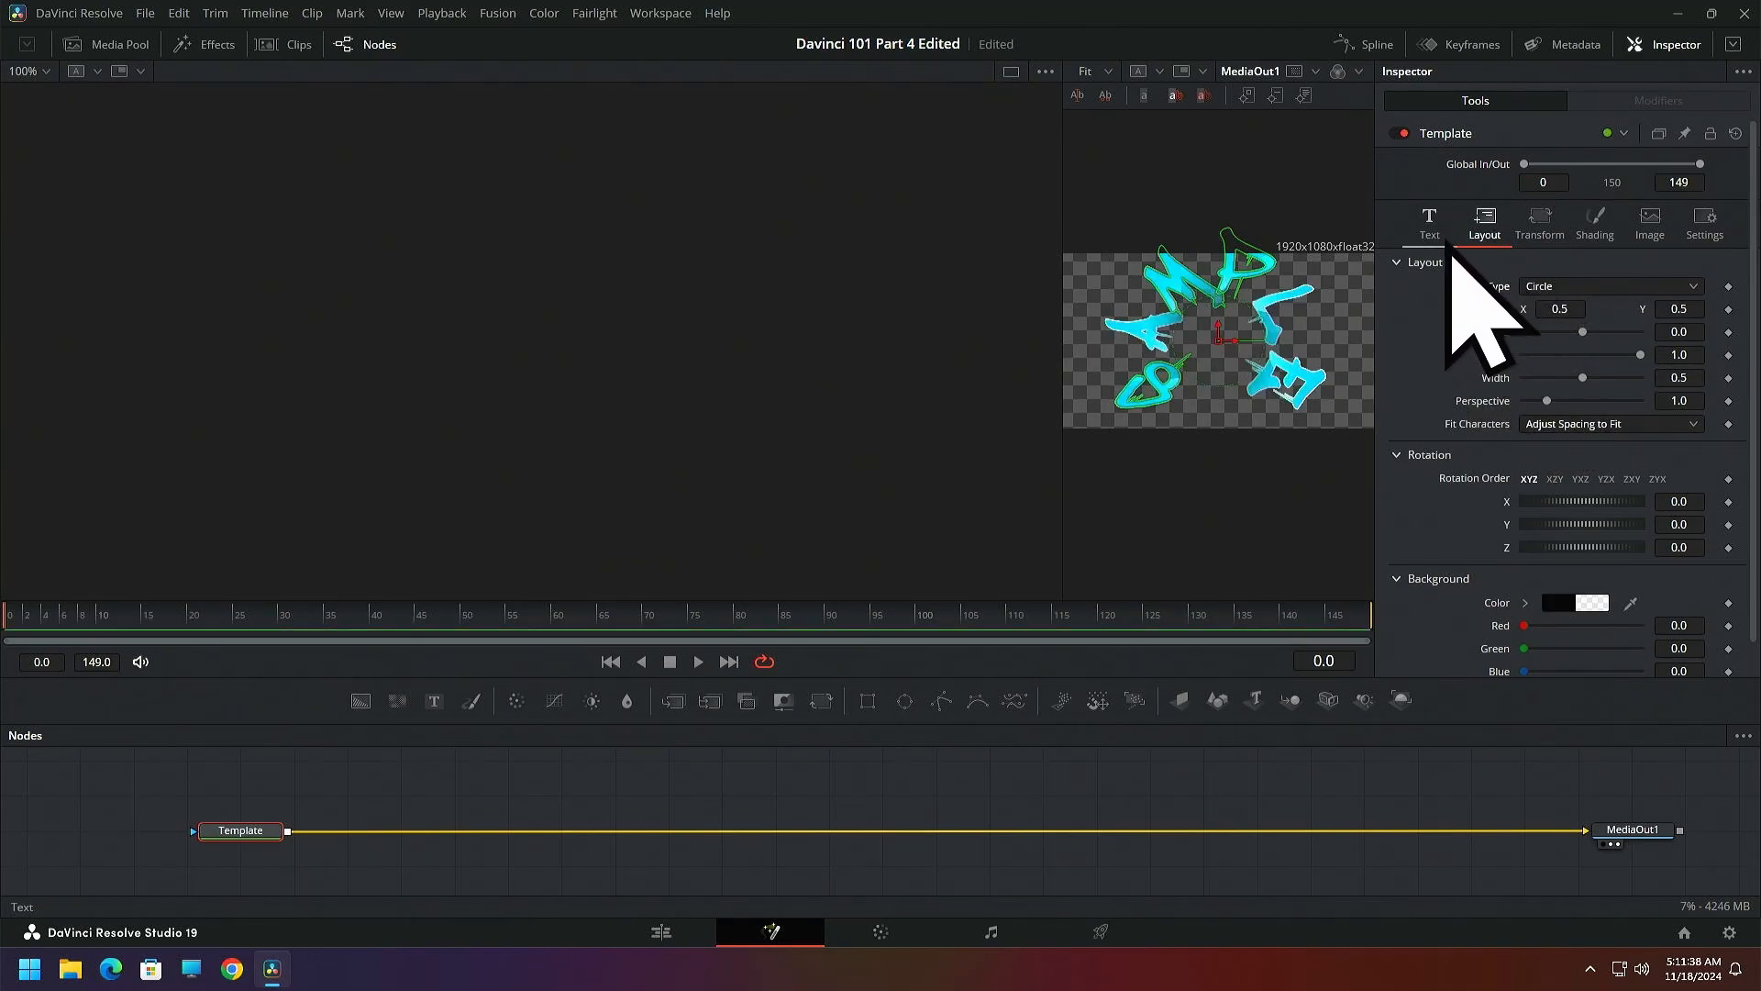
{"action": "left_click", "coordinate": [1694, 287]}
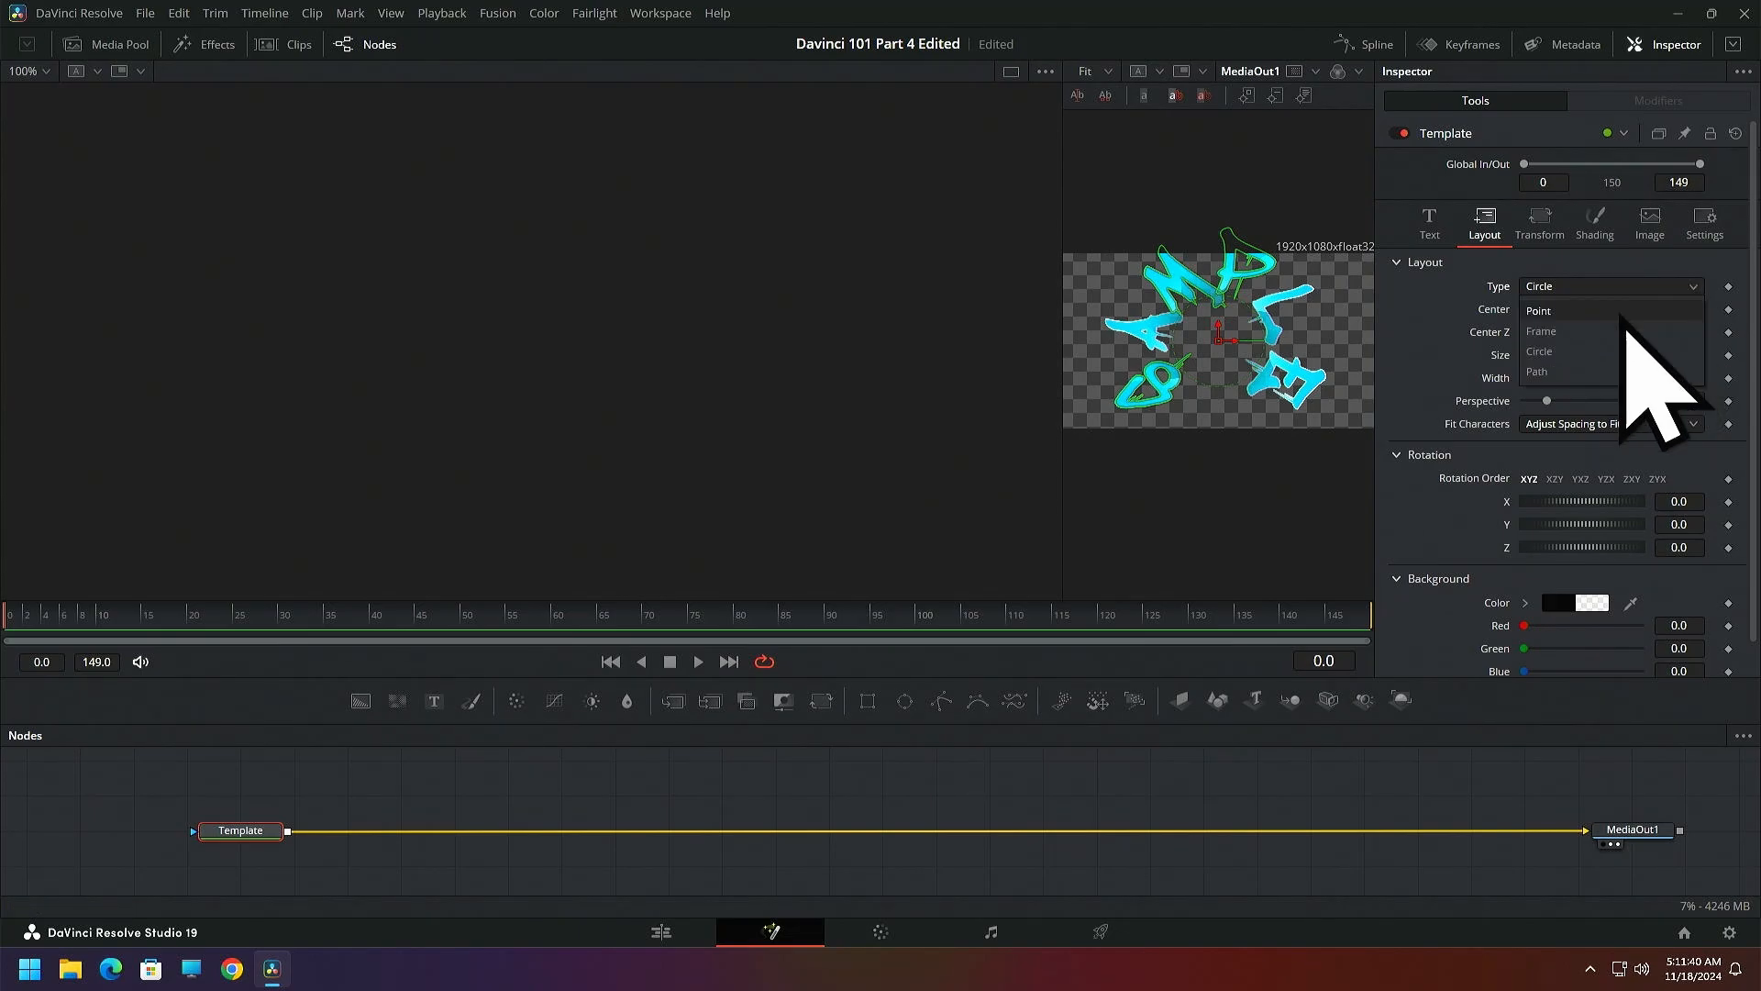
{"action": "left_click", "coordinate": [1560, 312]}
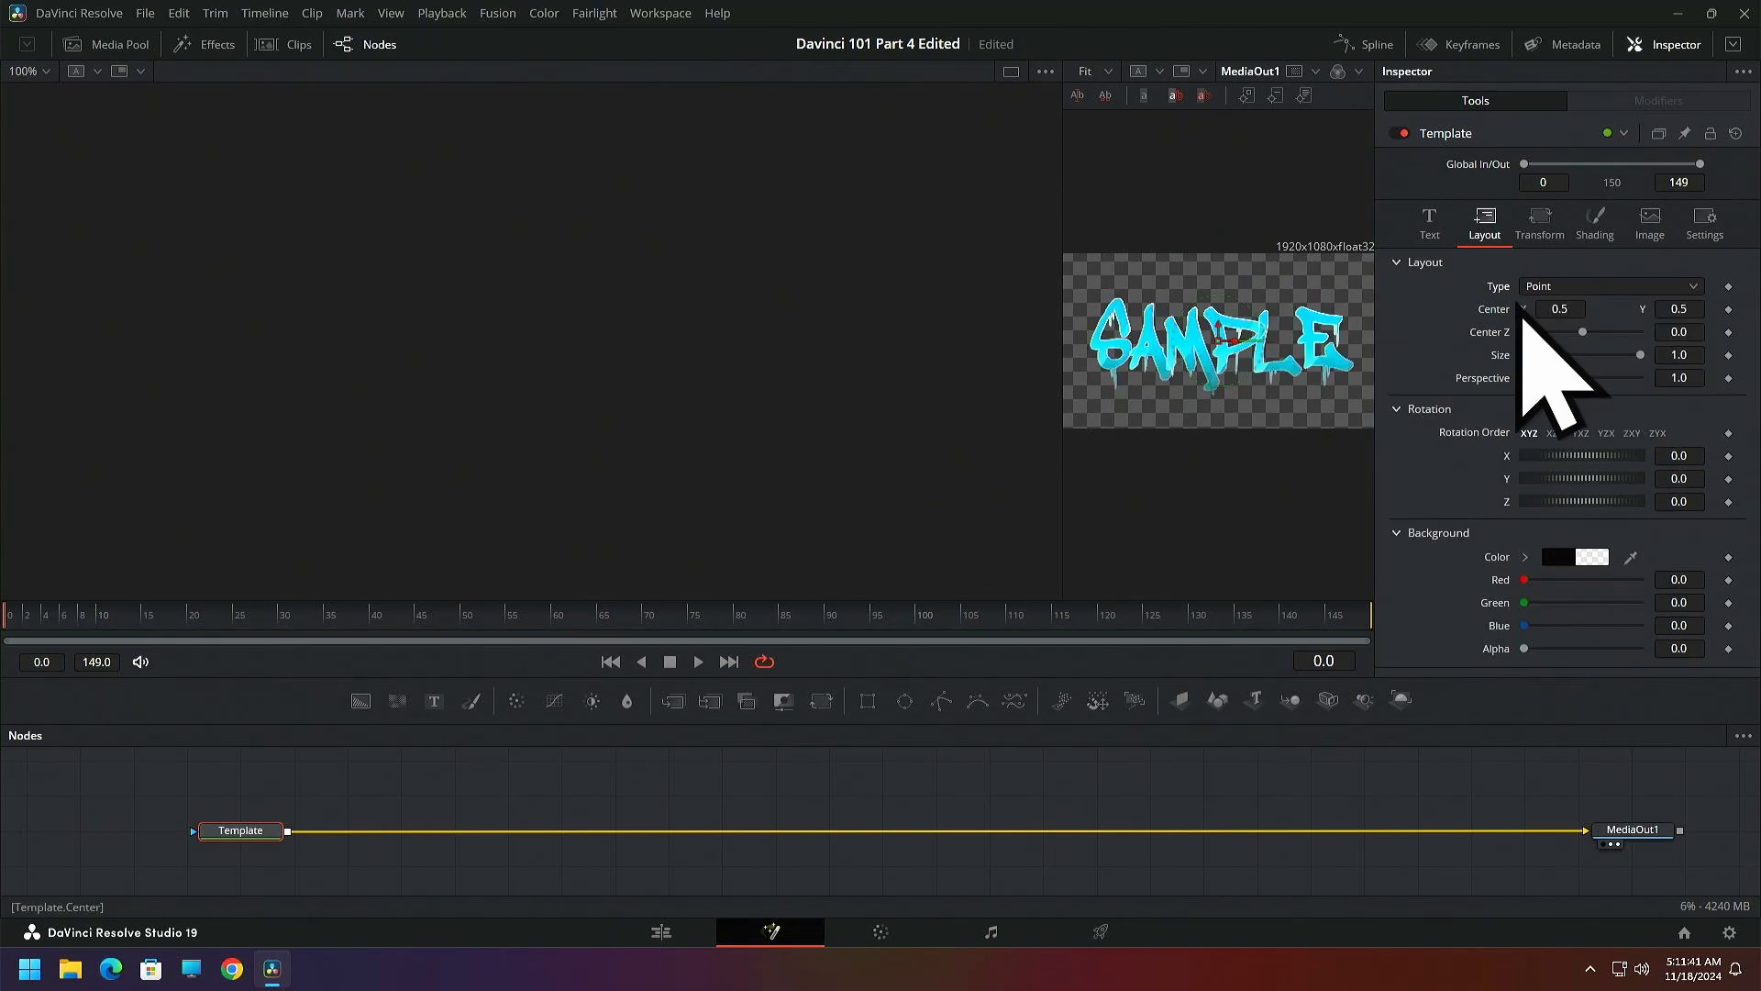
Return to the Edit page, set the Glass title's layout type to Circle, and show its text settings again
{"action": "left_click", "coordinate": [662, 935]}
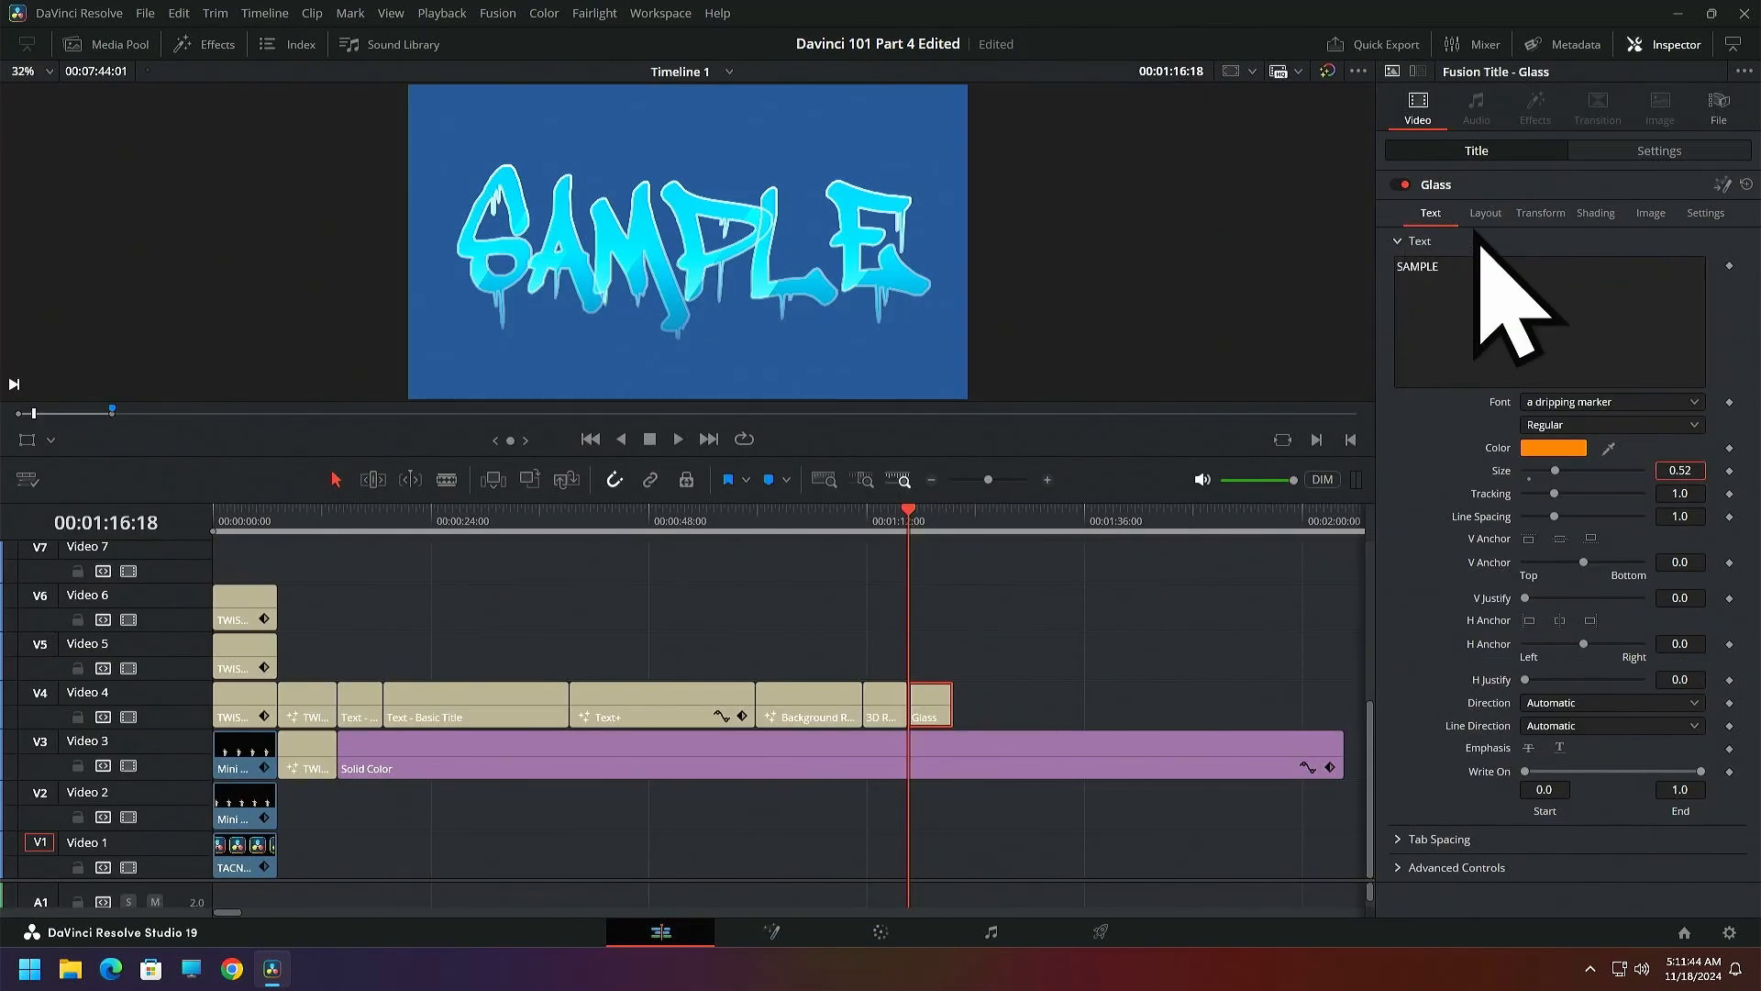
{"action": "left_click", "coordinate": [1485, 214]}
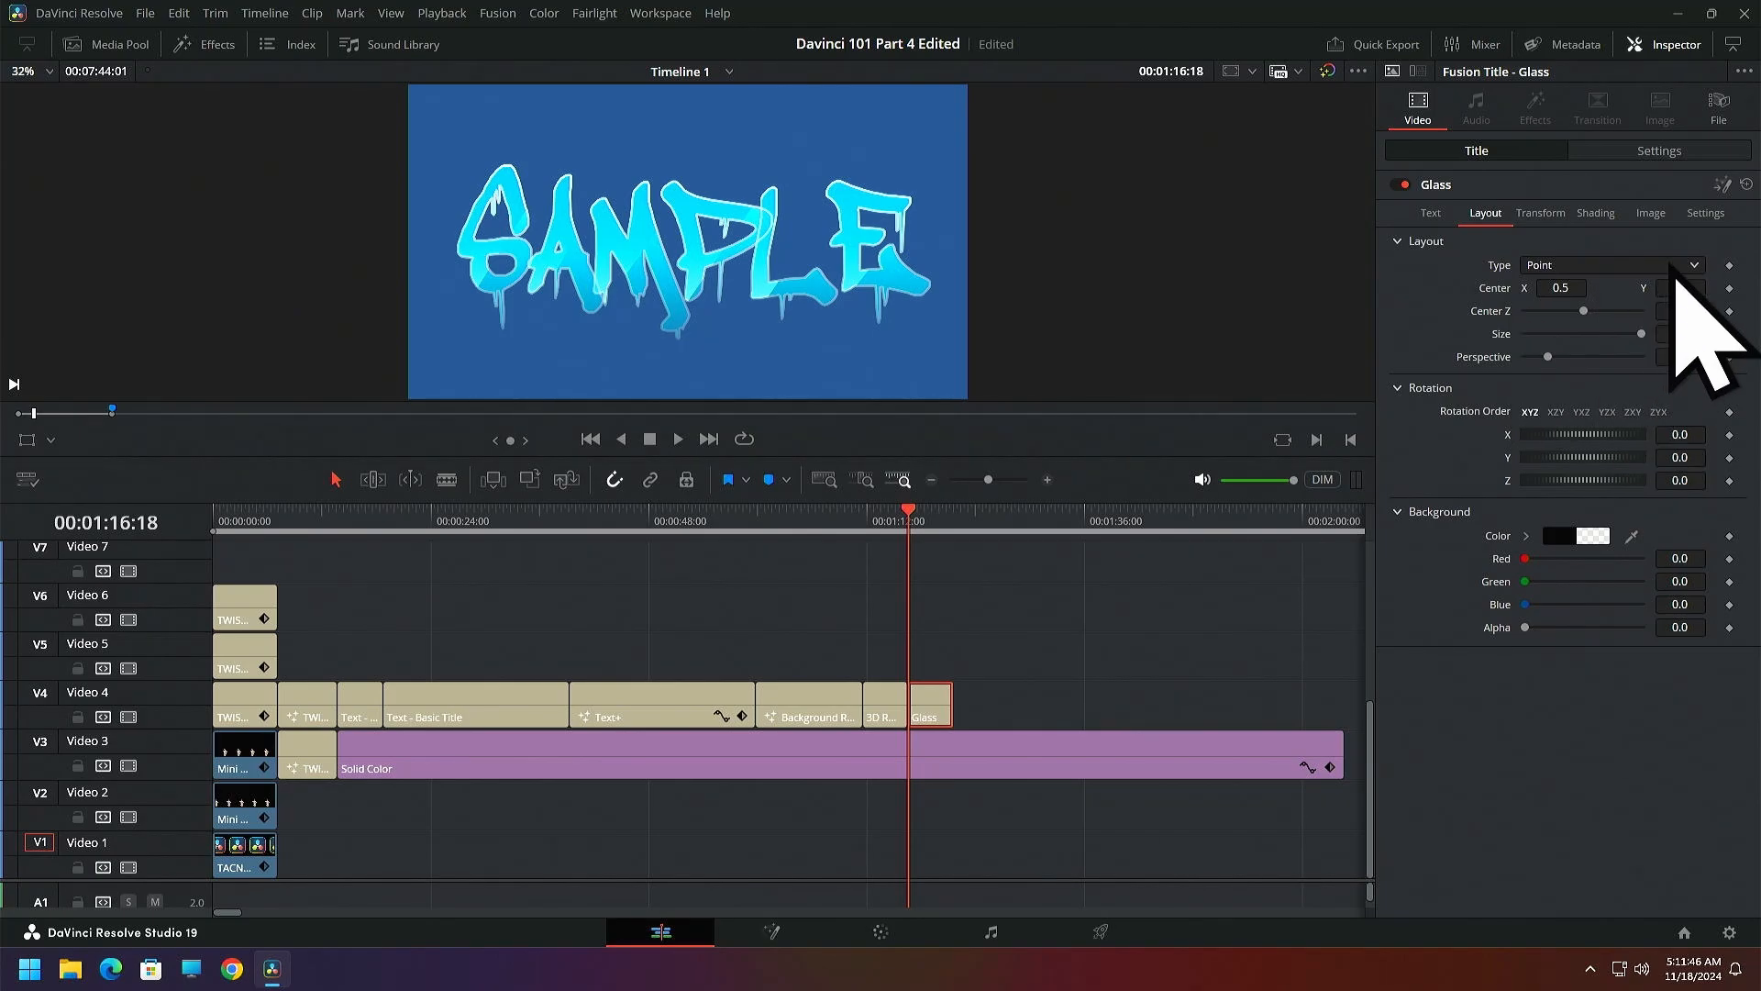
{"action": "left_click", "coordinate": [1550, 330]}
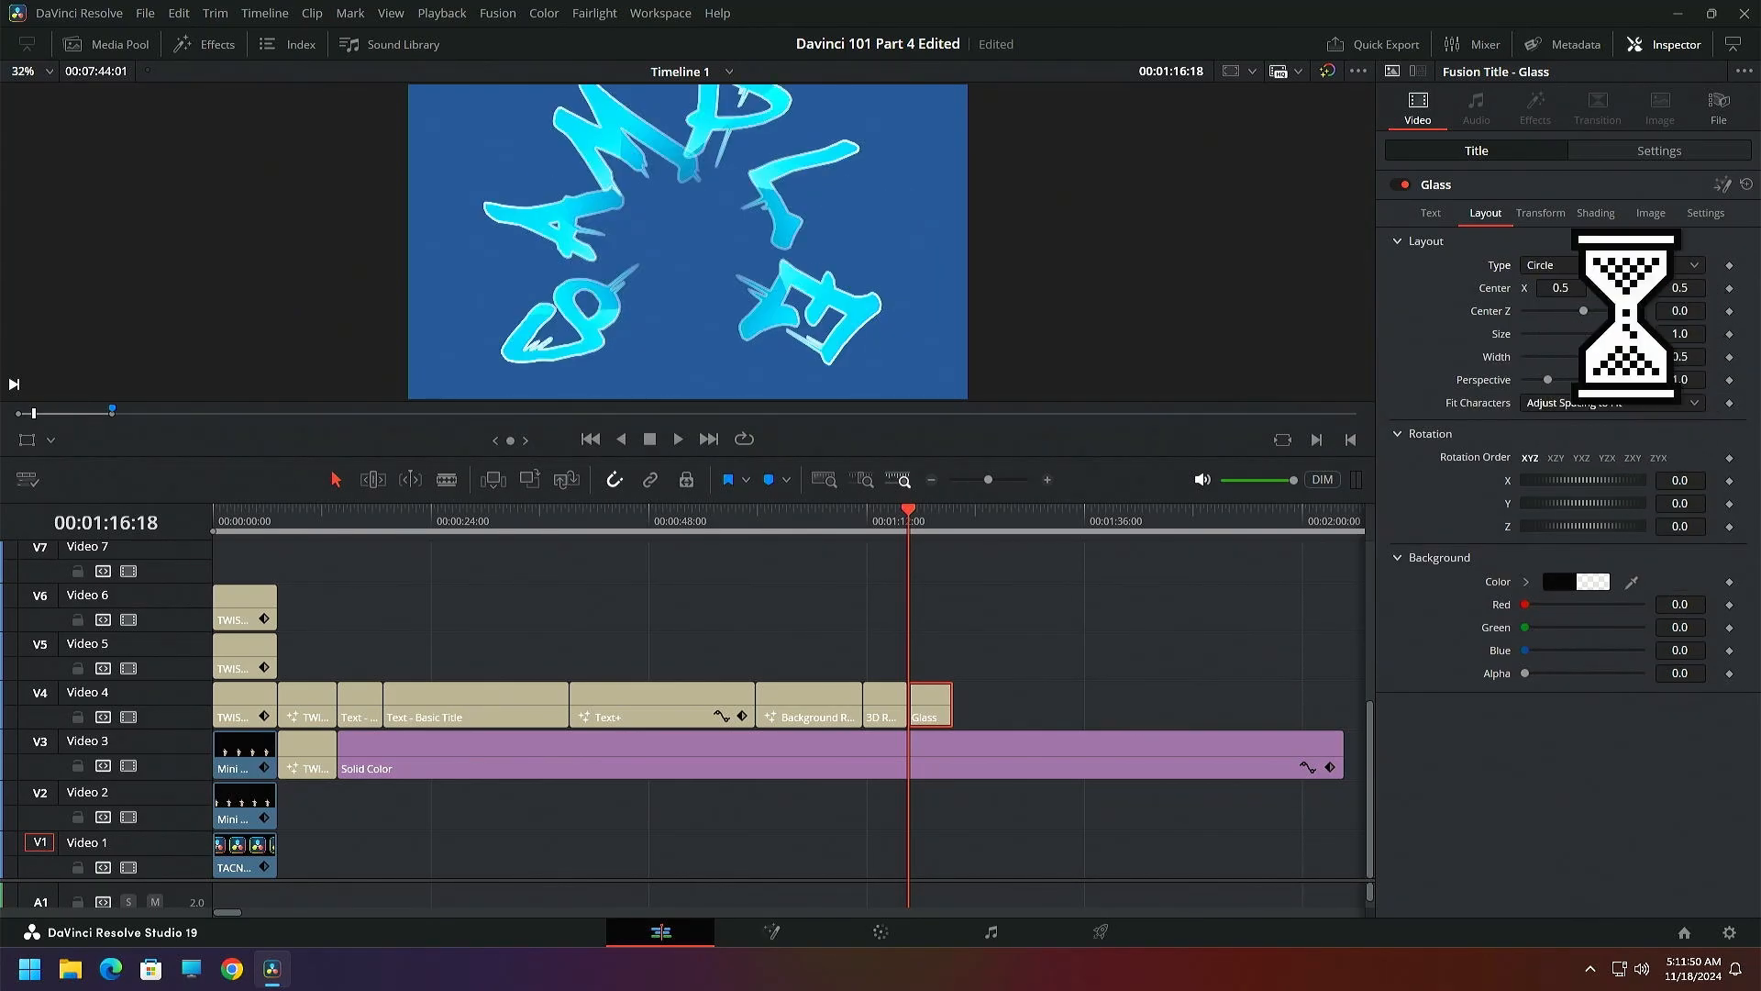
{"action": "left_click", "coordinate": [1431, 218]}
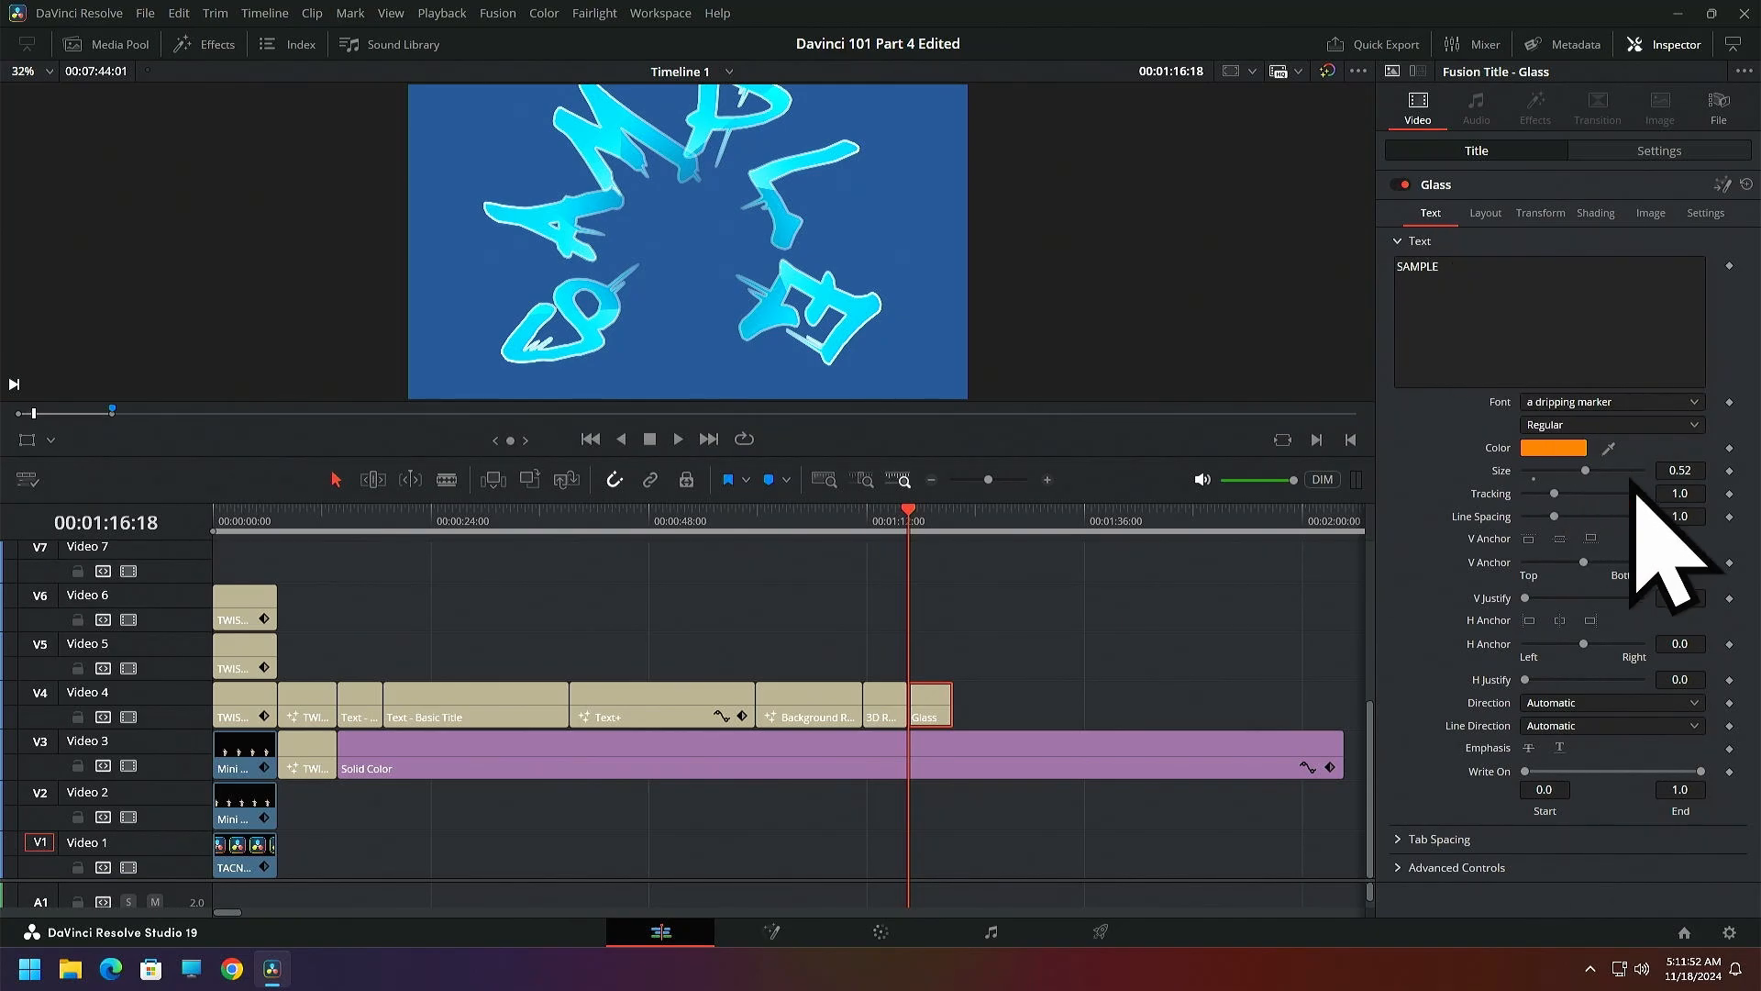
Set the Glass title's text size to 0.4408 and show its layout settings again
{"action": "left_click_drag", "start_coordinate": [1681, 470], "coordinate": [1643, 470]}
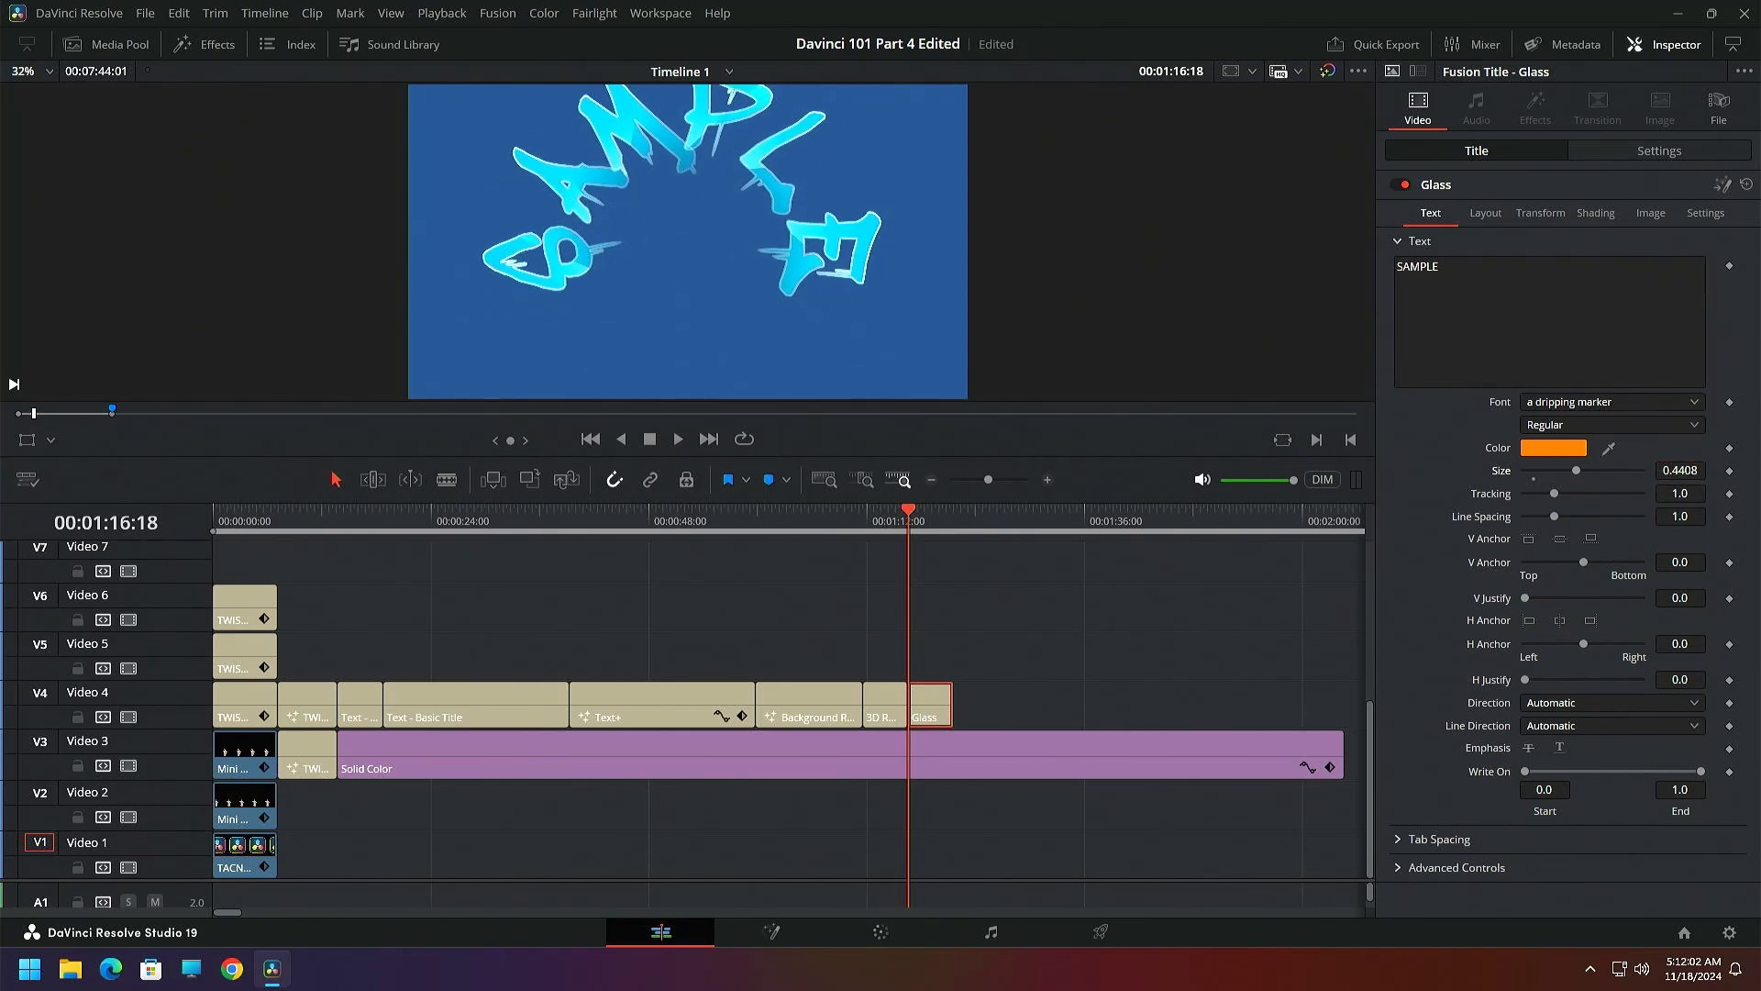
{"action": "left_click", "coordinate": [1484, 216]}
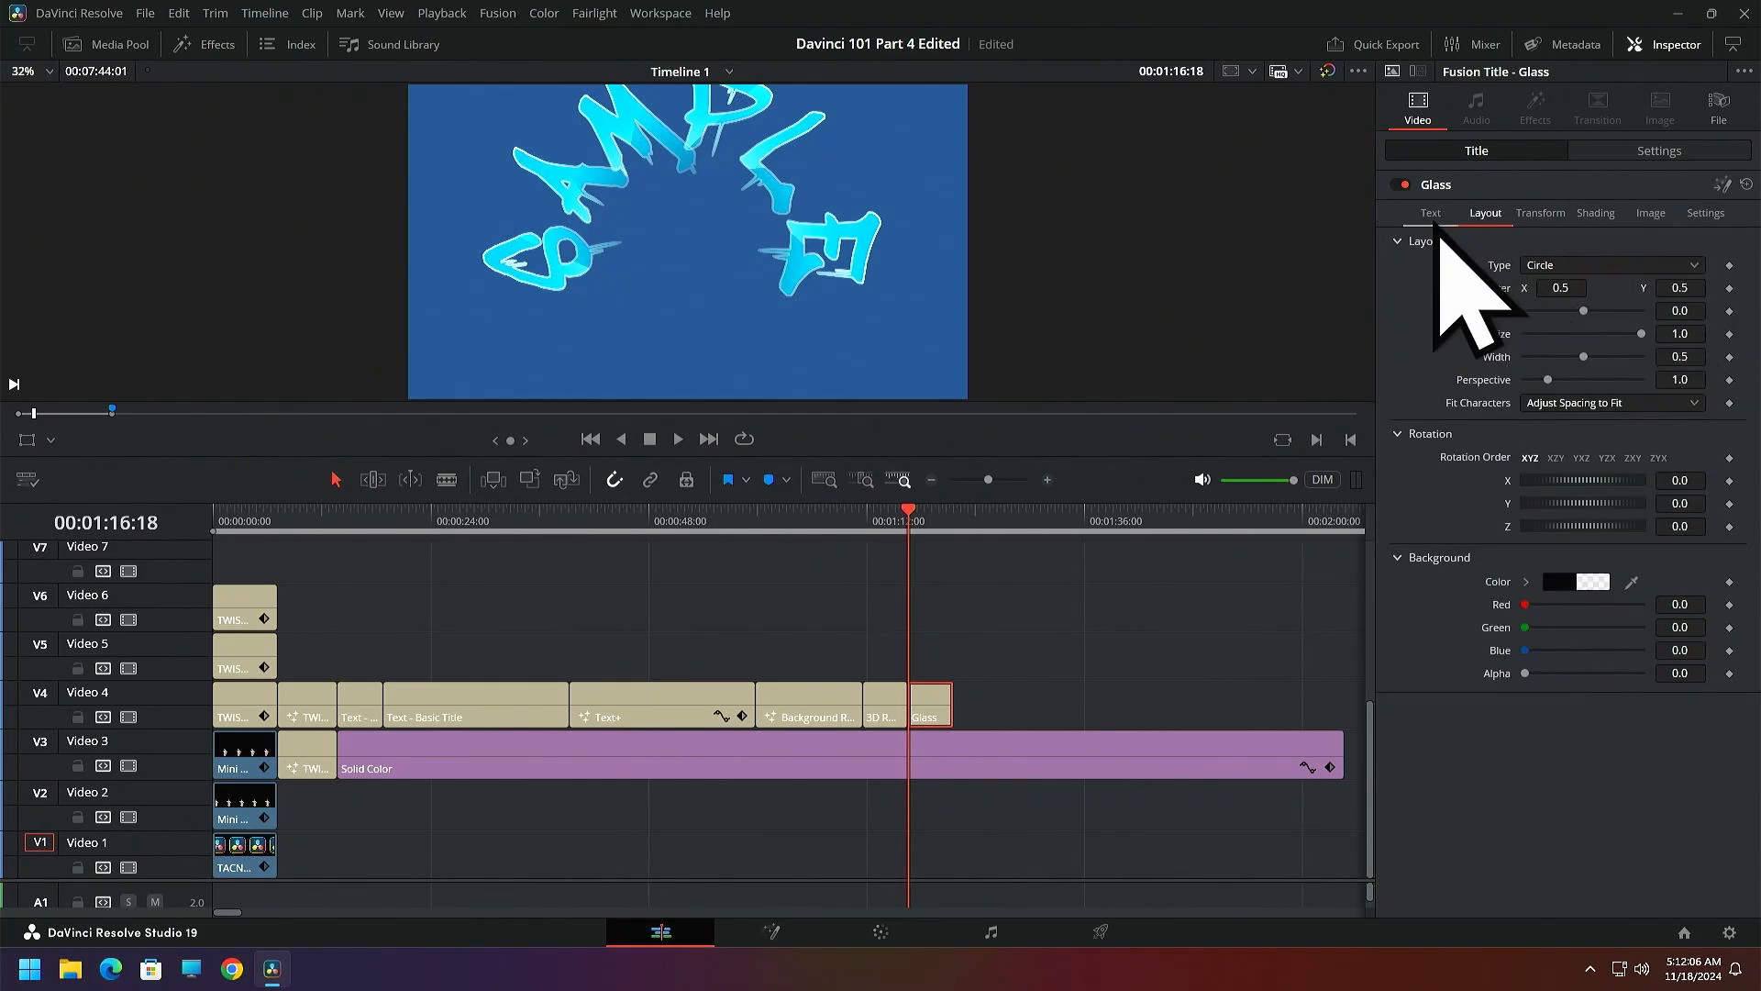
{"action": "left_click", "coordinate": [1432, 217]}
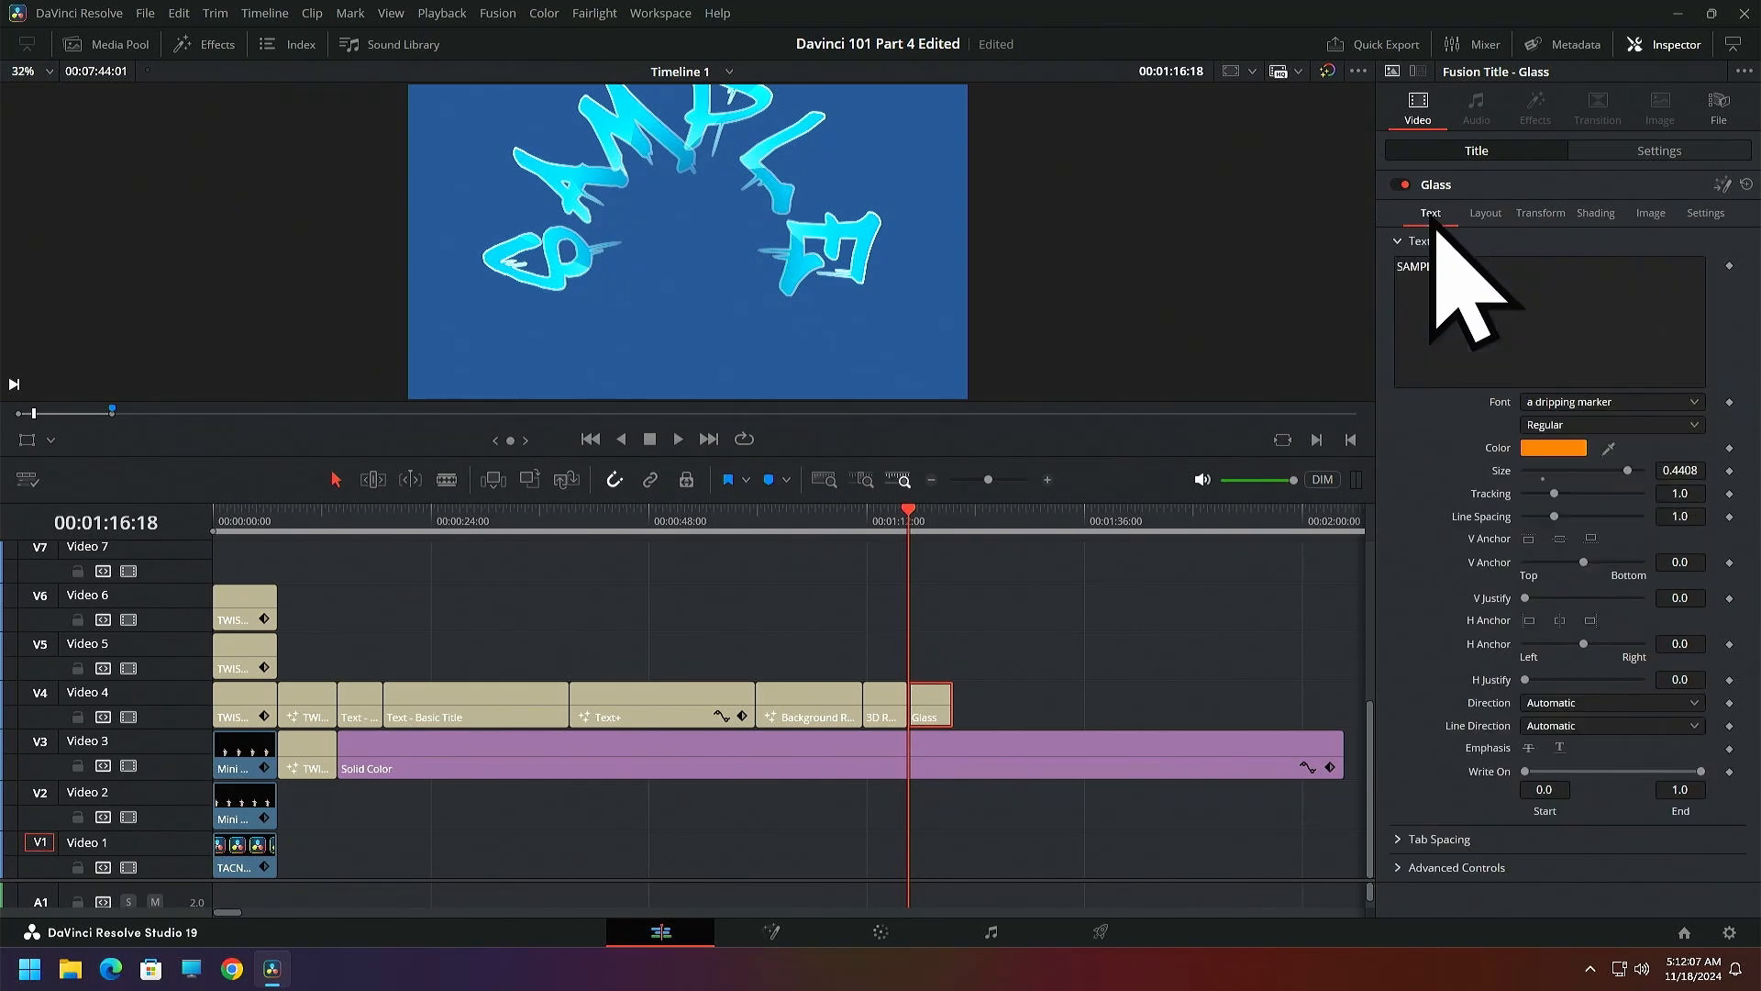
{"action": "left_click", "coordinate": [1484, 216]}
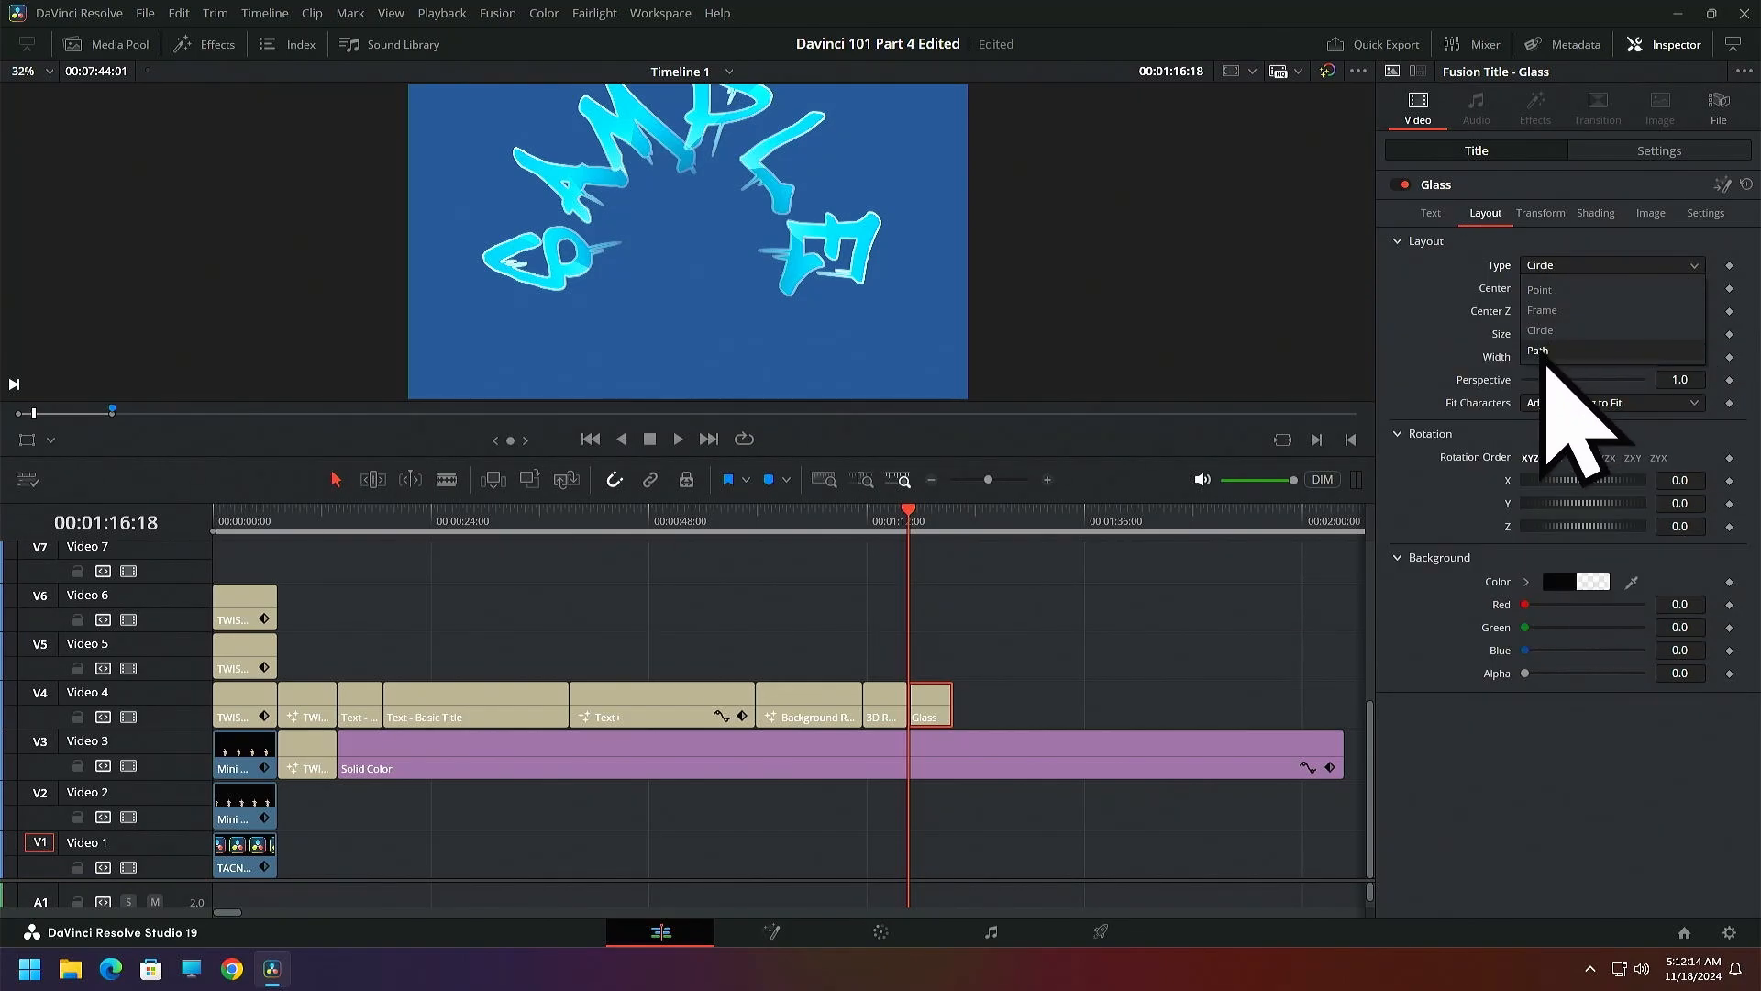
Try the Point layout type on the Glass title, choose Path instead, and set Position on path to 0.196
{"action": "left_click", "coordinate": [1529, 289]}
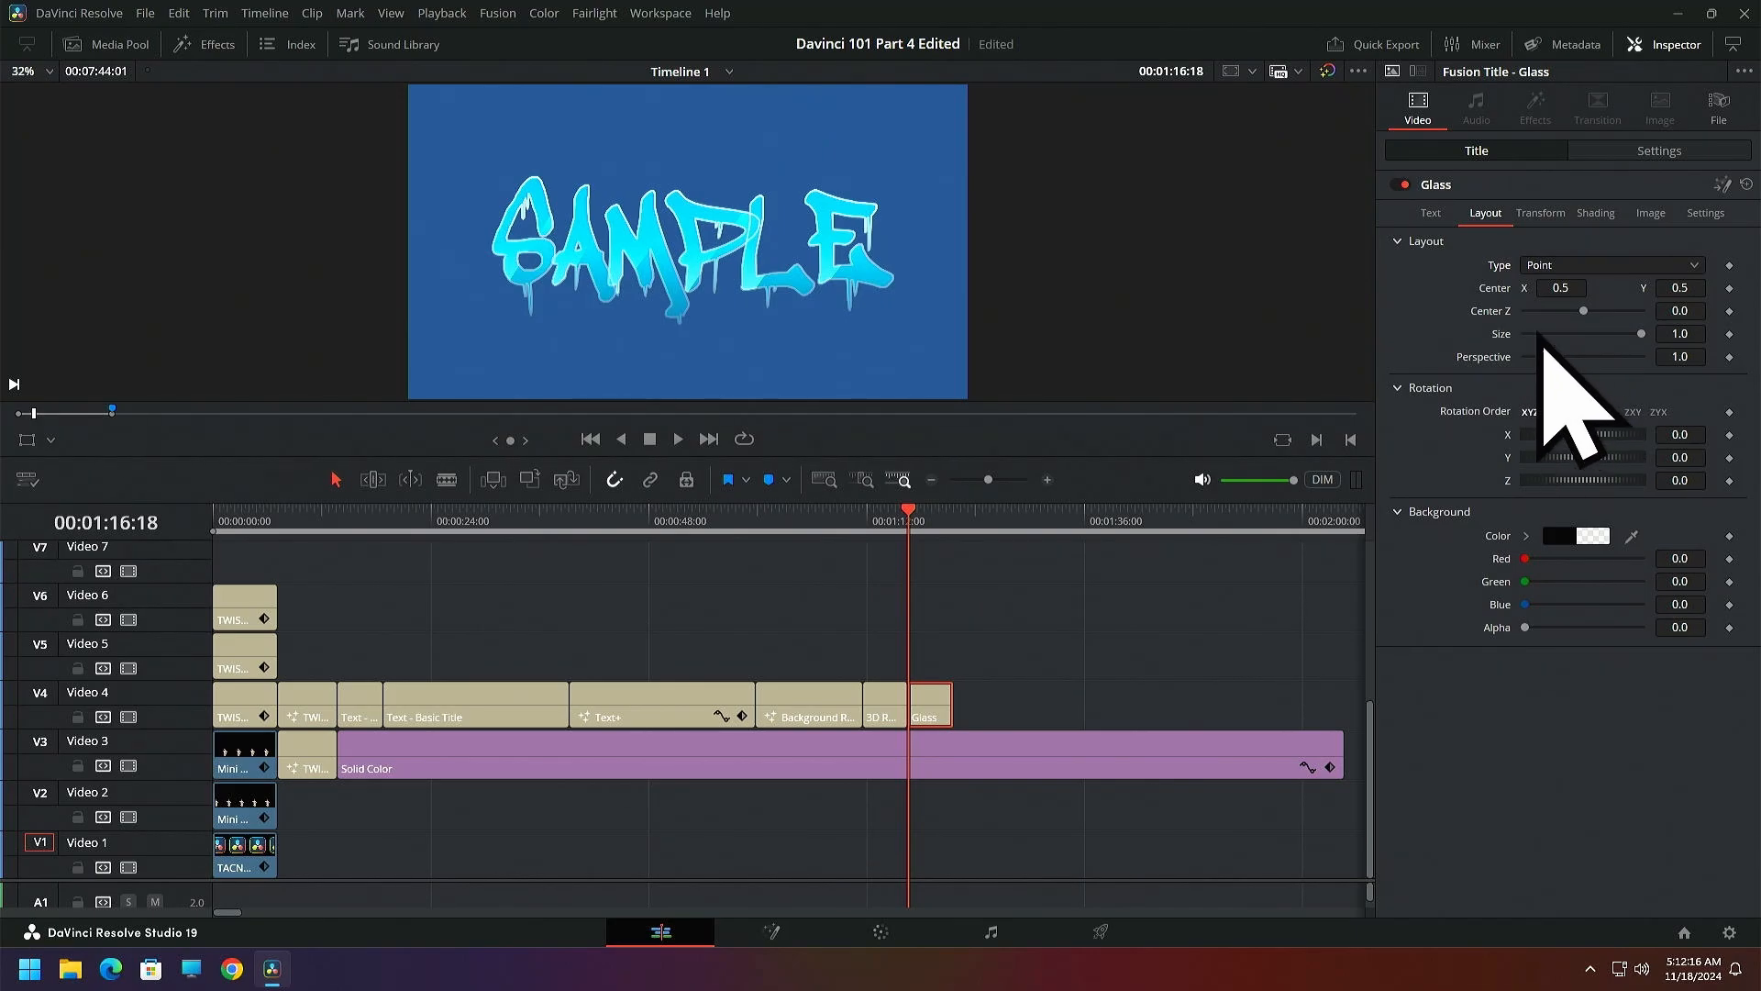
{"action": "left_click", "coordinate": [1693, 265]}
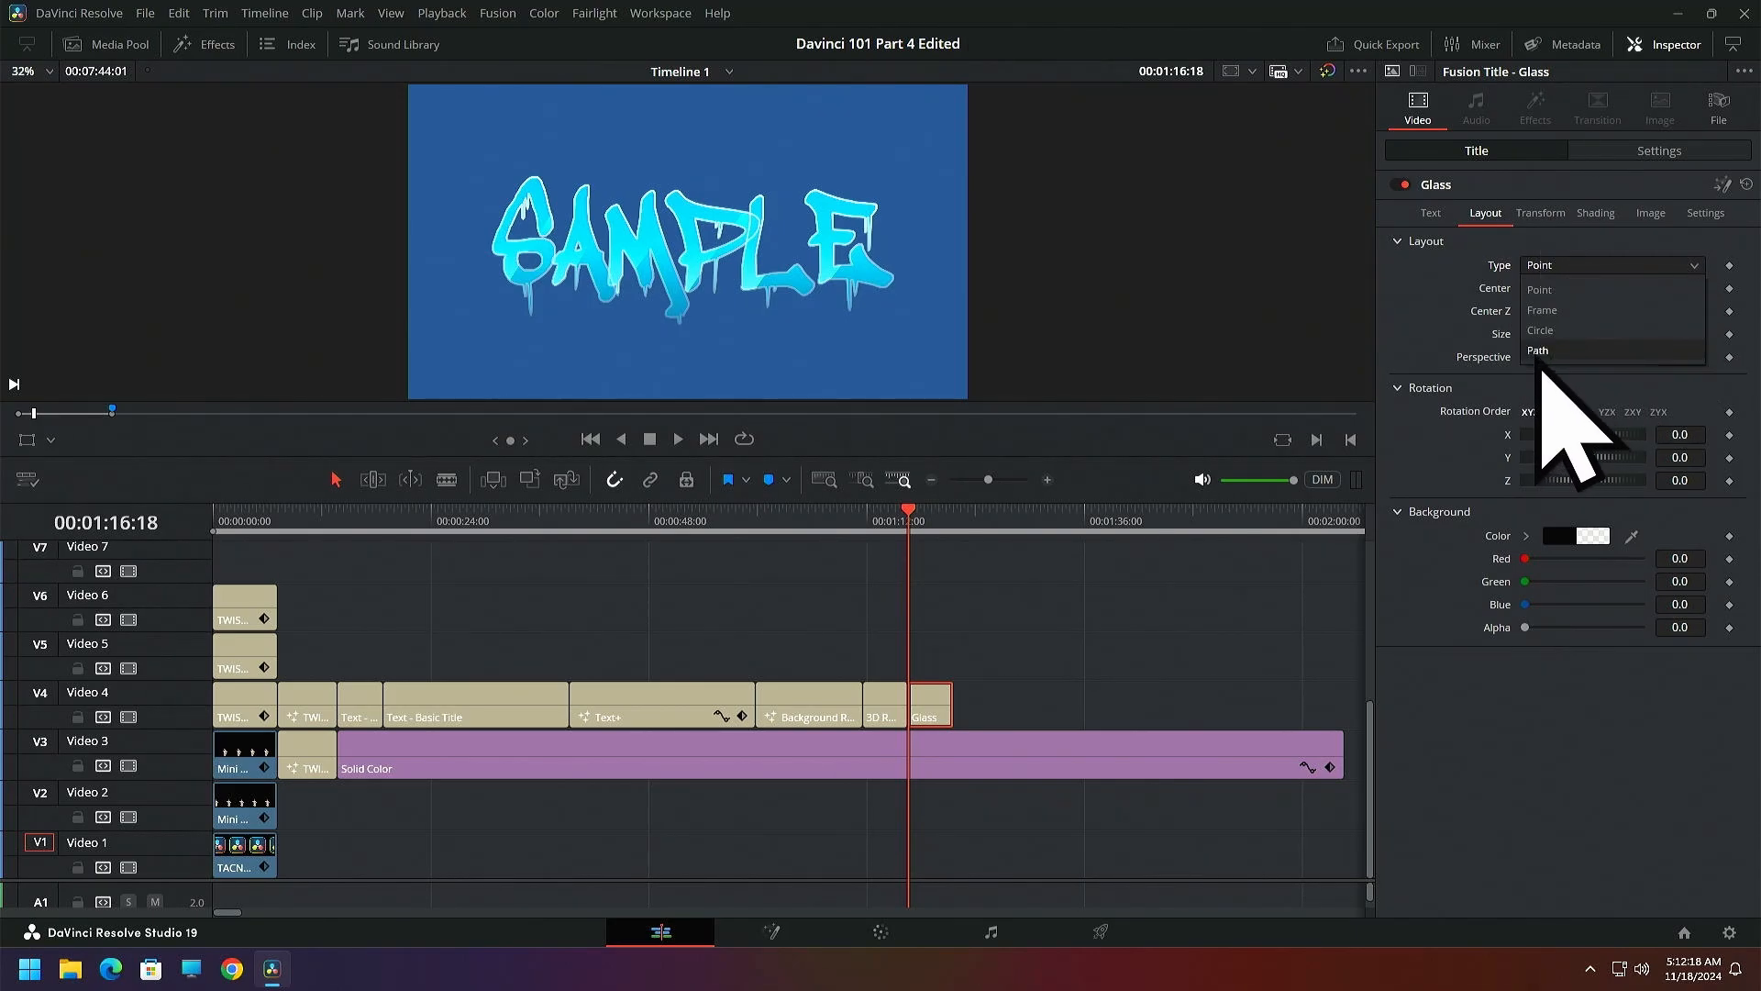
{"action": "left_click", "coordinate": [1541, 351]}
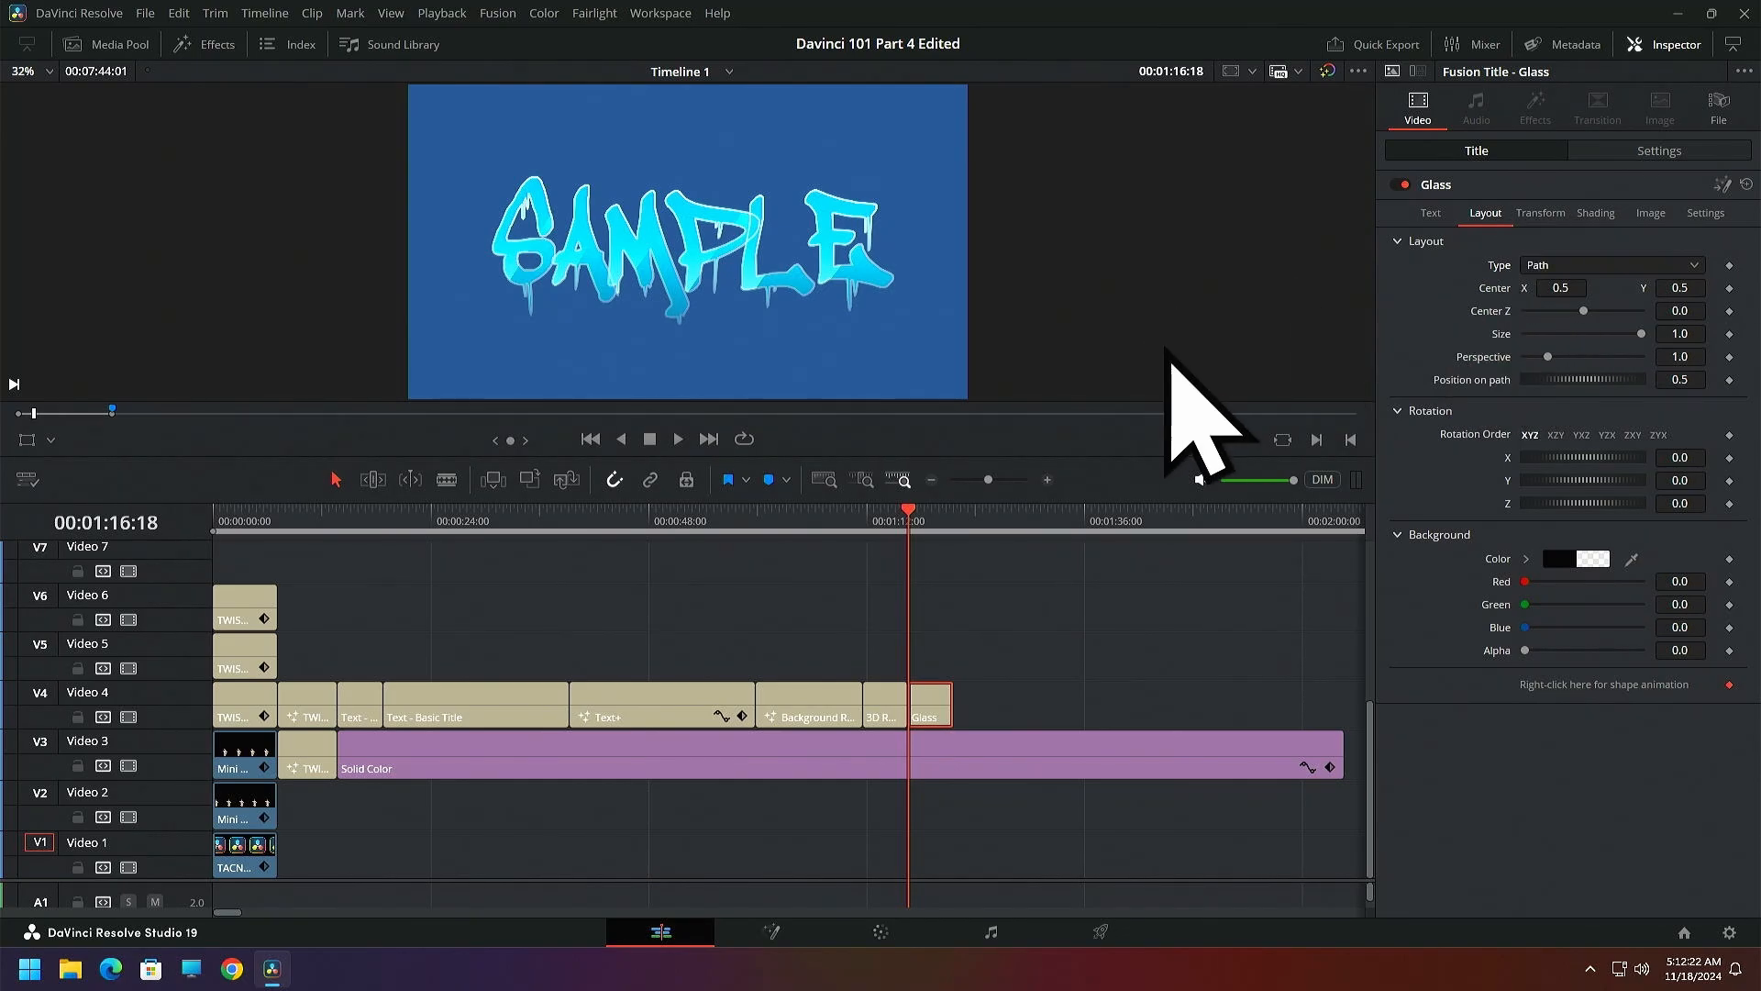
{"action": "left_click_drag", "start_coordinate": [1604, 386], "coordinate": [1564, 390]}
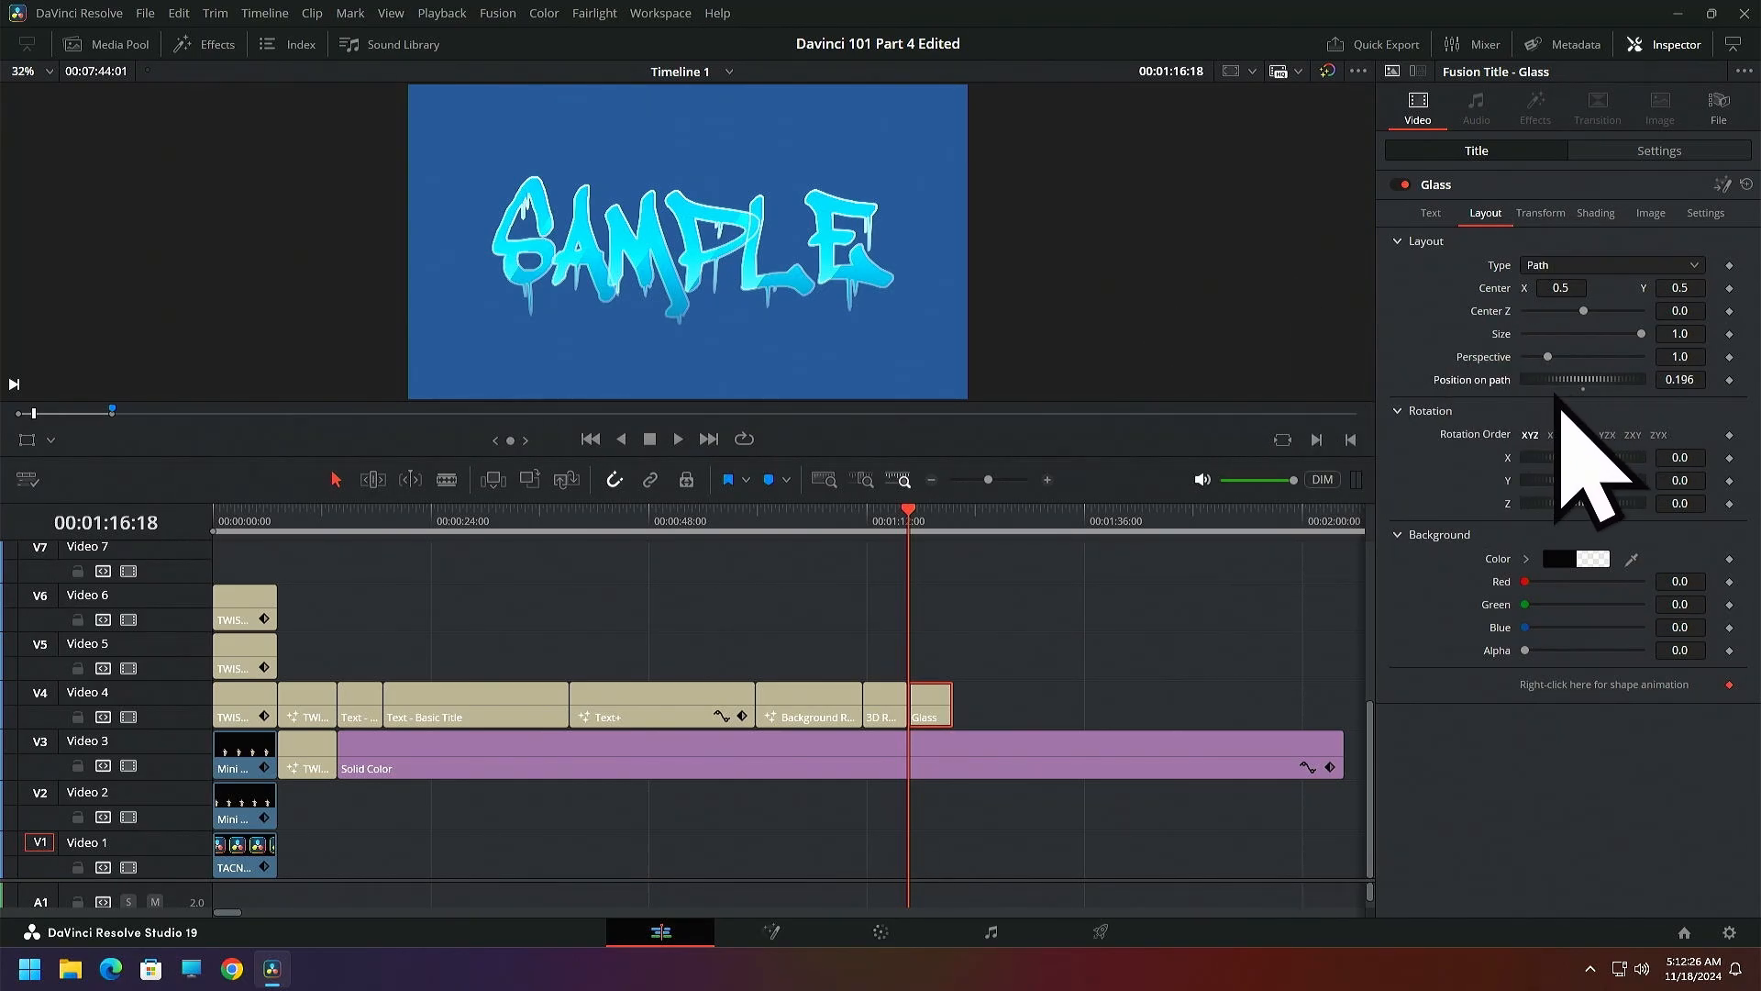
{"action": "left_click_drag", "start_coordinate": [1559, 458], "coordinate": [1550, 463]}
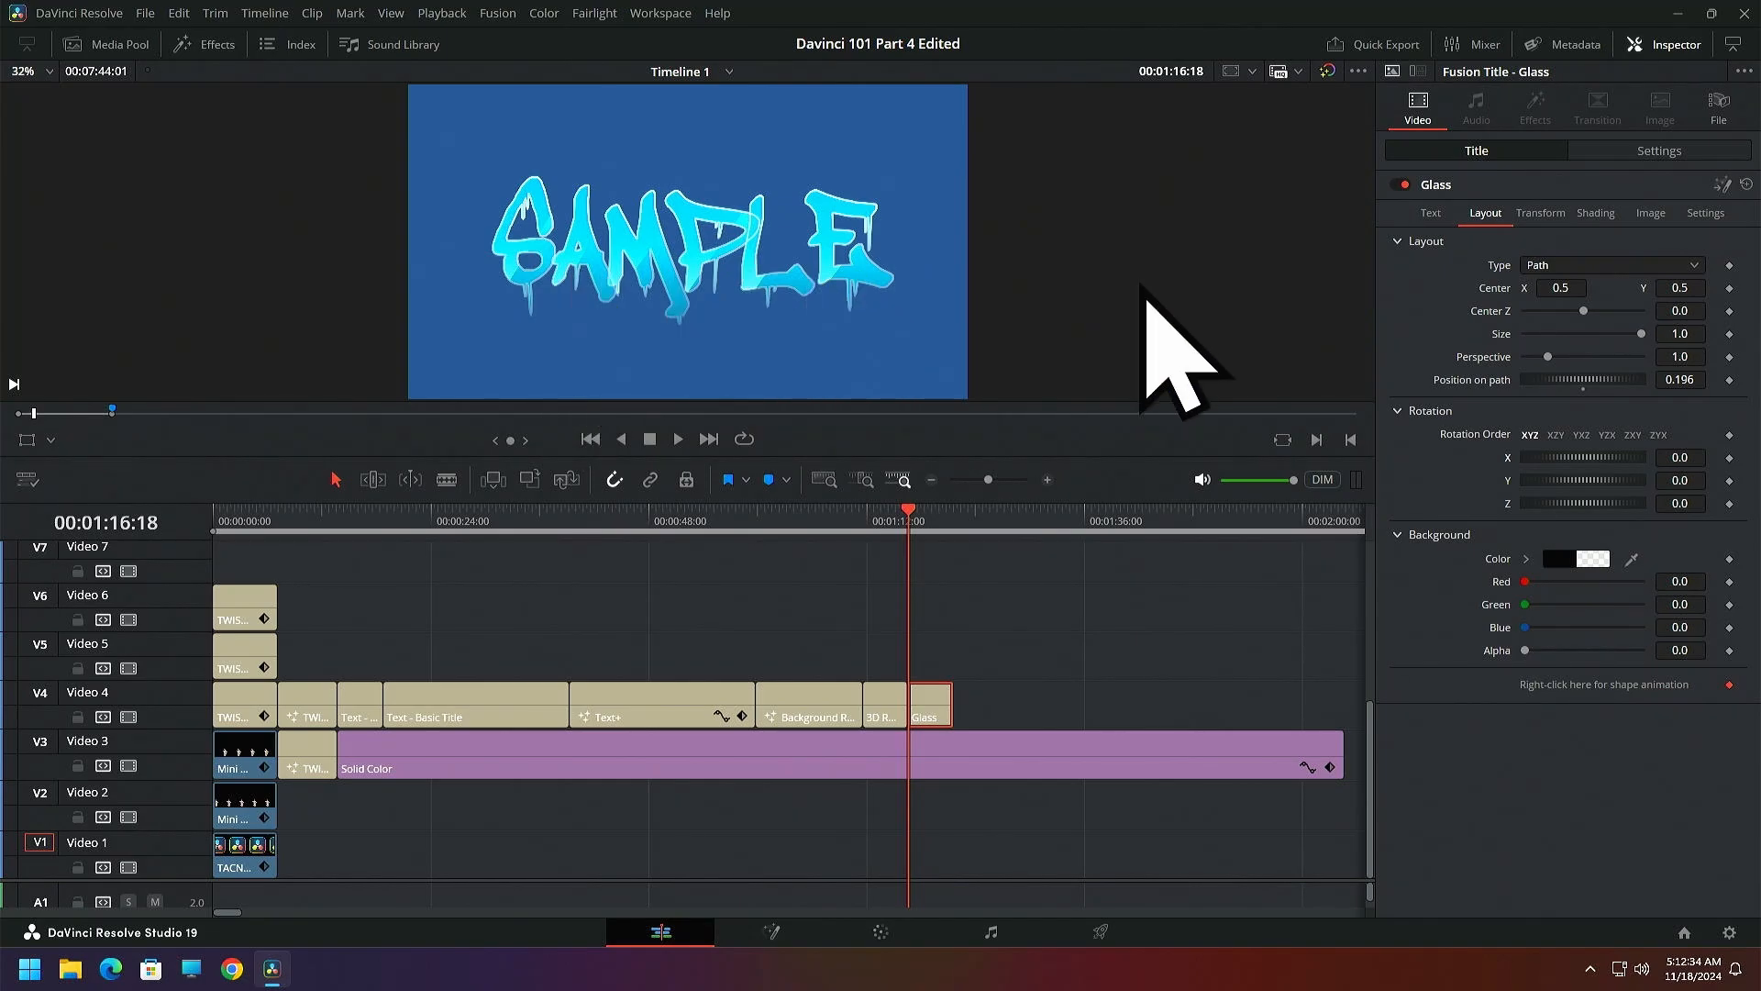
Keyframe the Glass title's Center at X -0.041 at 00:01:16:18 and at X 0.476, Y 0.661 at 00:01:18:03
{"action": "left_click_drag", "start_coordinate": [1562, 287], "coordinate": [1440, 288]}
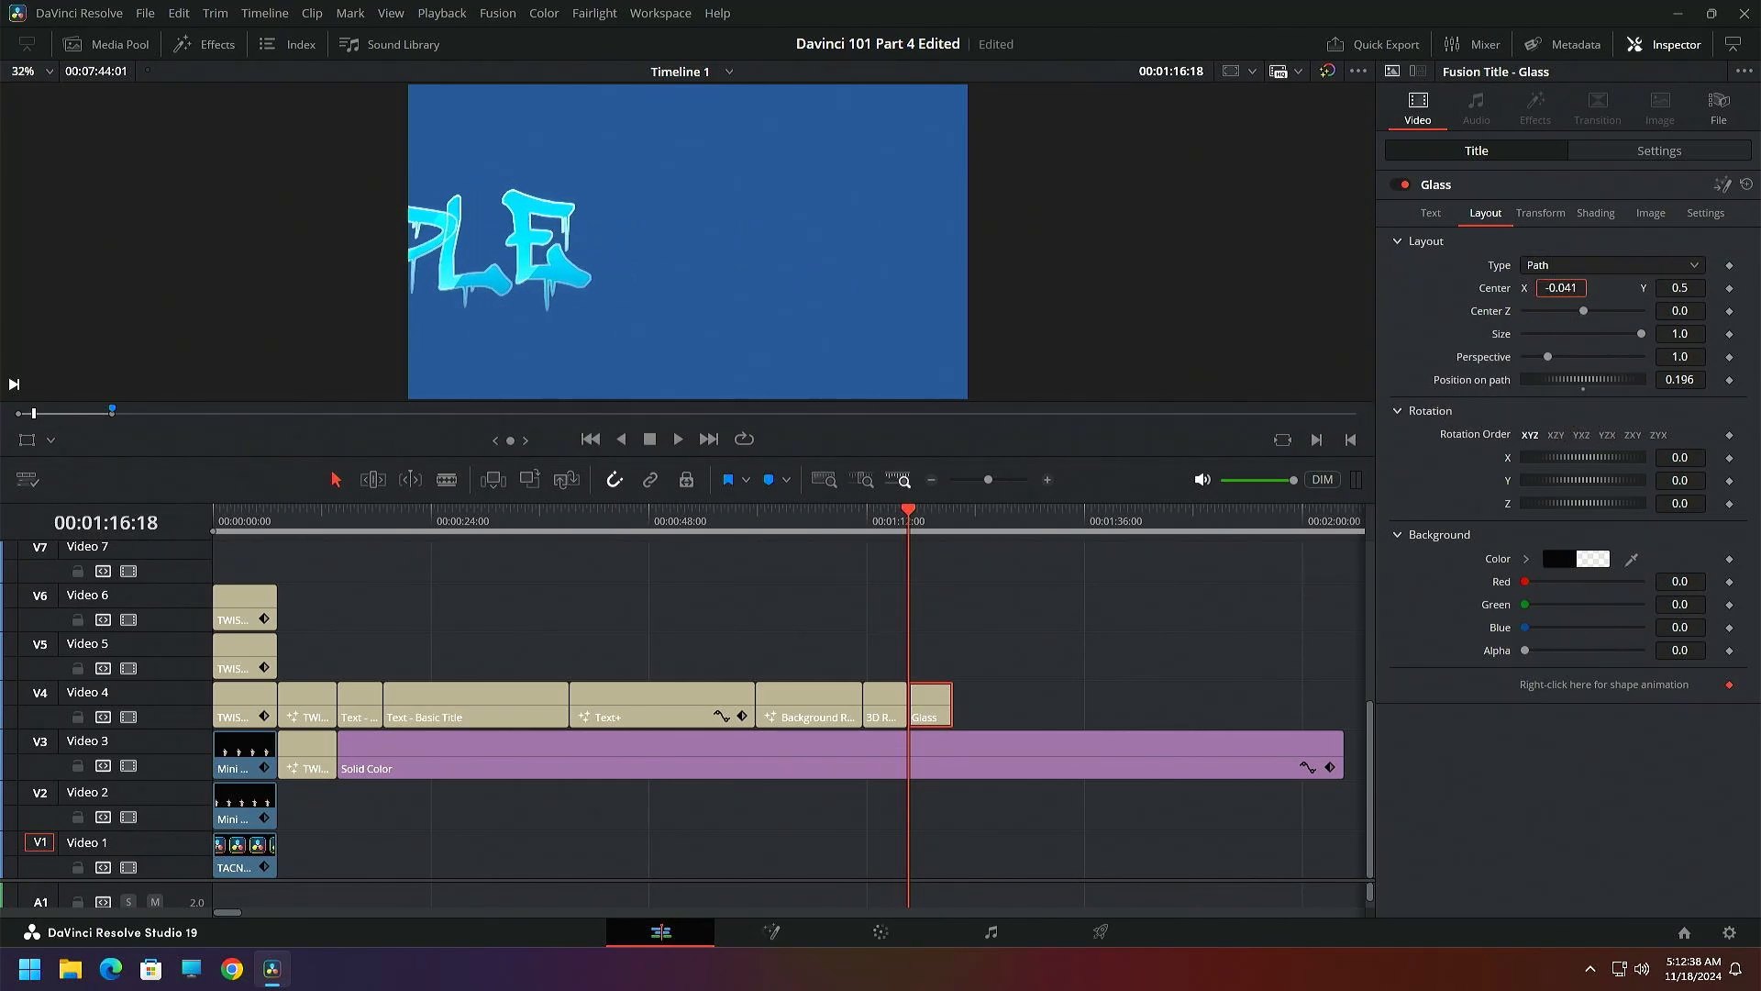
{"action": "left_click", "coordinate": [1730, 287]}
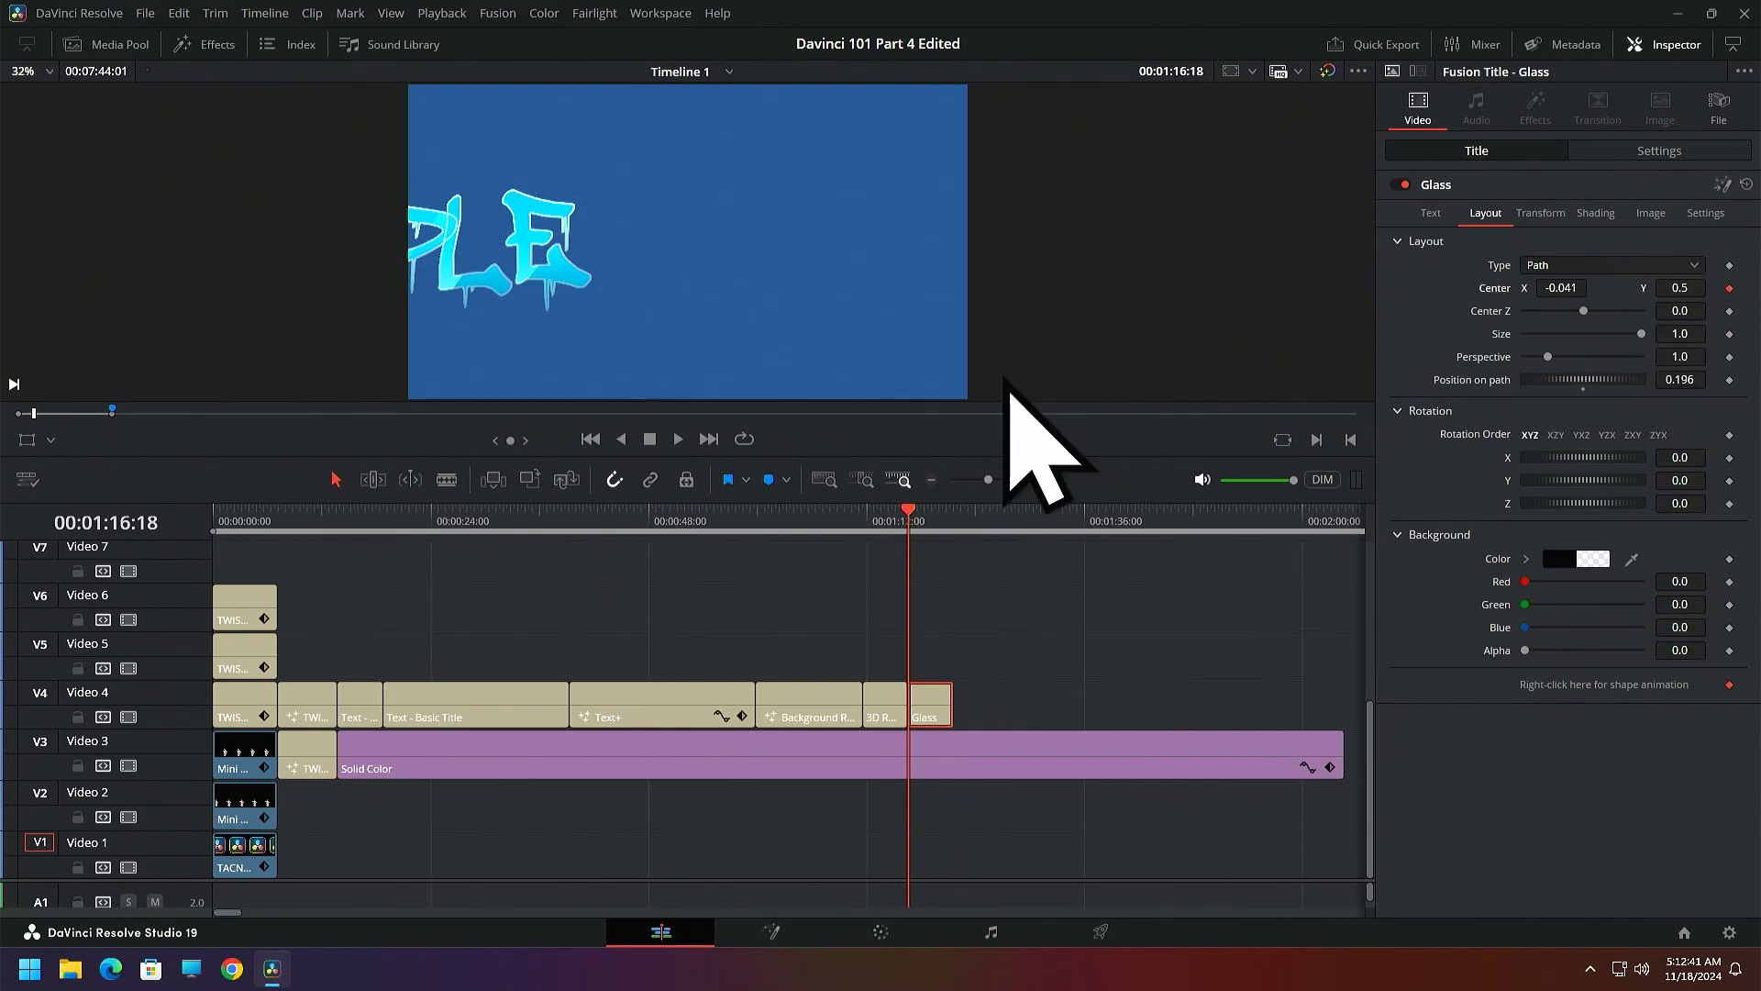
{"action": "left_click", "coordinate": [920, 511]}
{"action": "left_click_drag", "start_coordinate": [920, 510], "coordinate": [922, 510]}
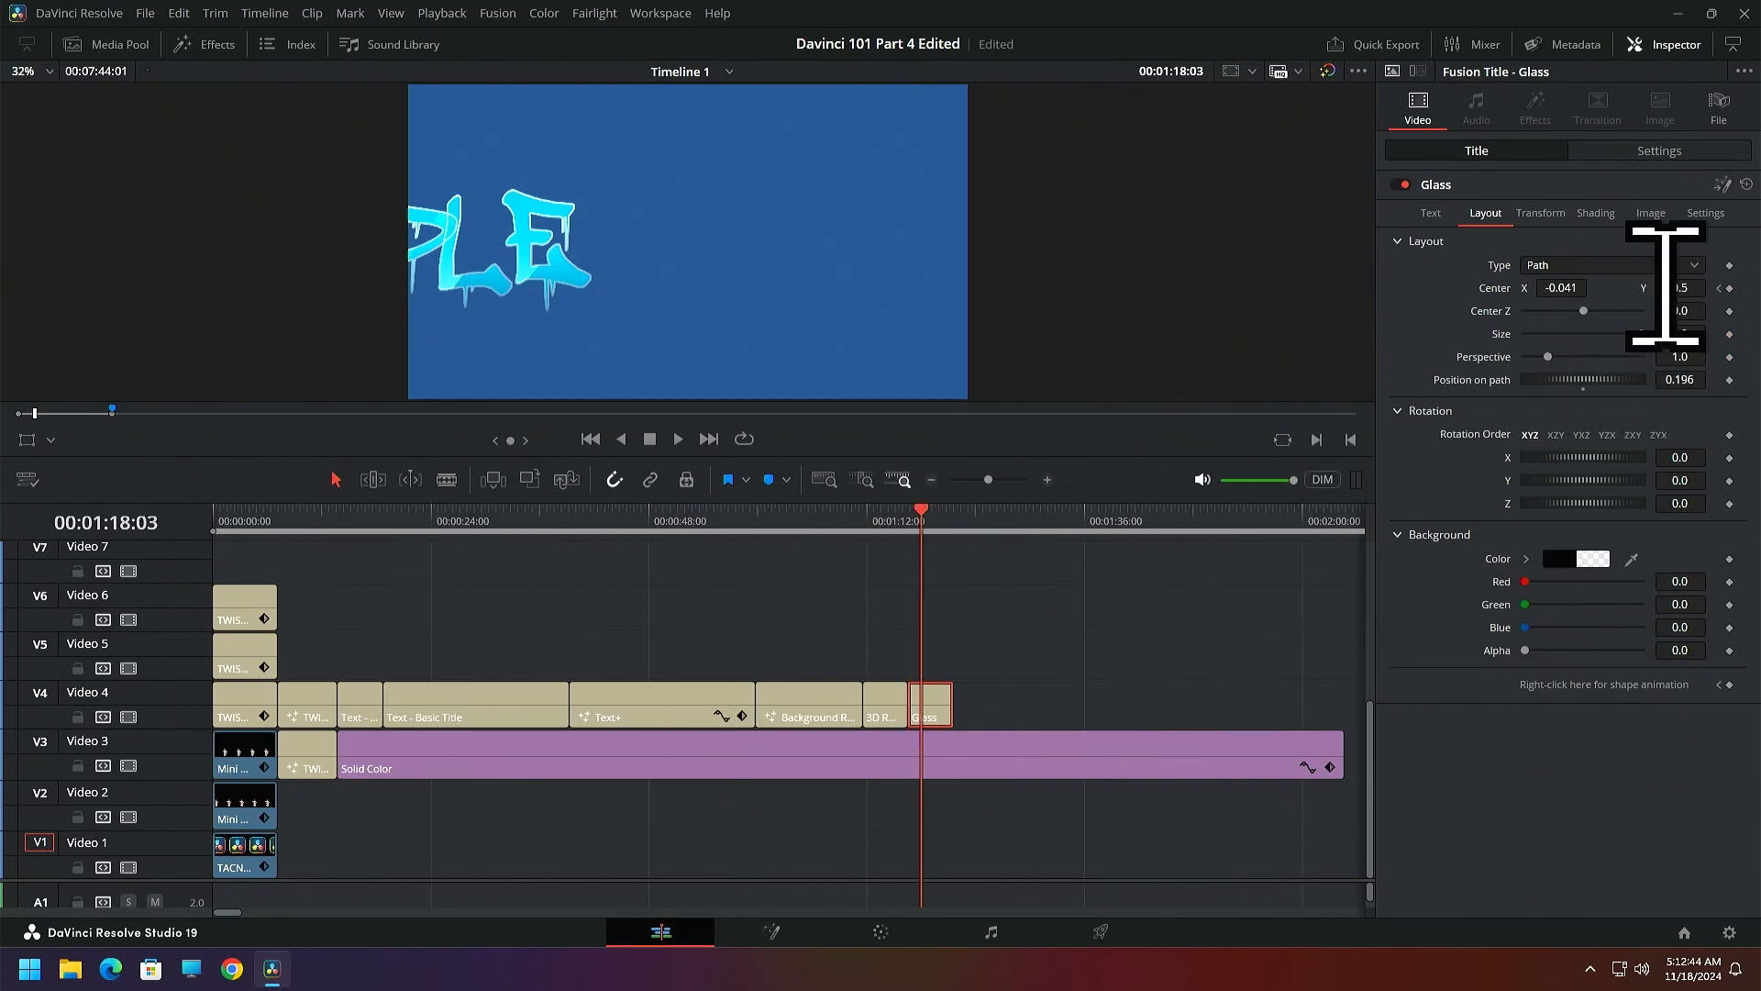
{"action": "left_click_drag", "start_coordinate": [1666, 287], "coordinate": [1715, 287]}
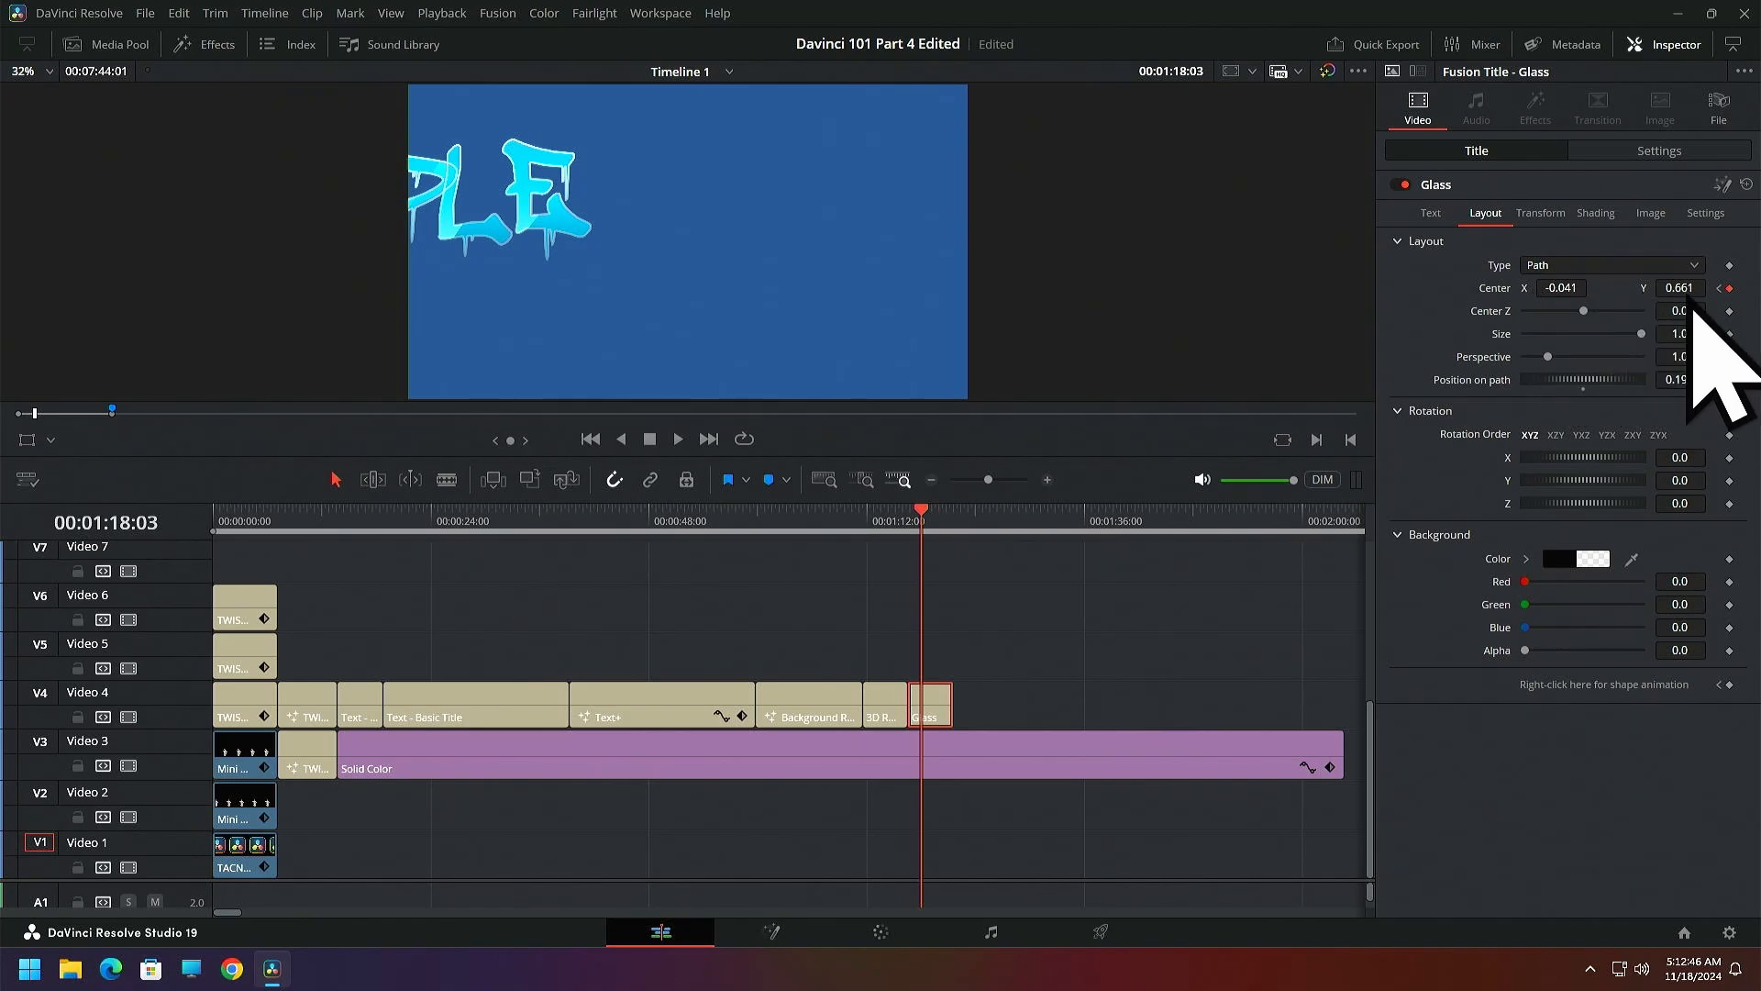
{"action": "left_click_drag", "start_coordinate": [1540, 289], "coordinate": [1673, 290]}
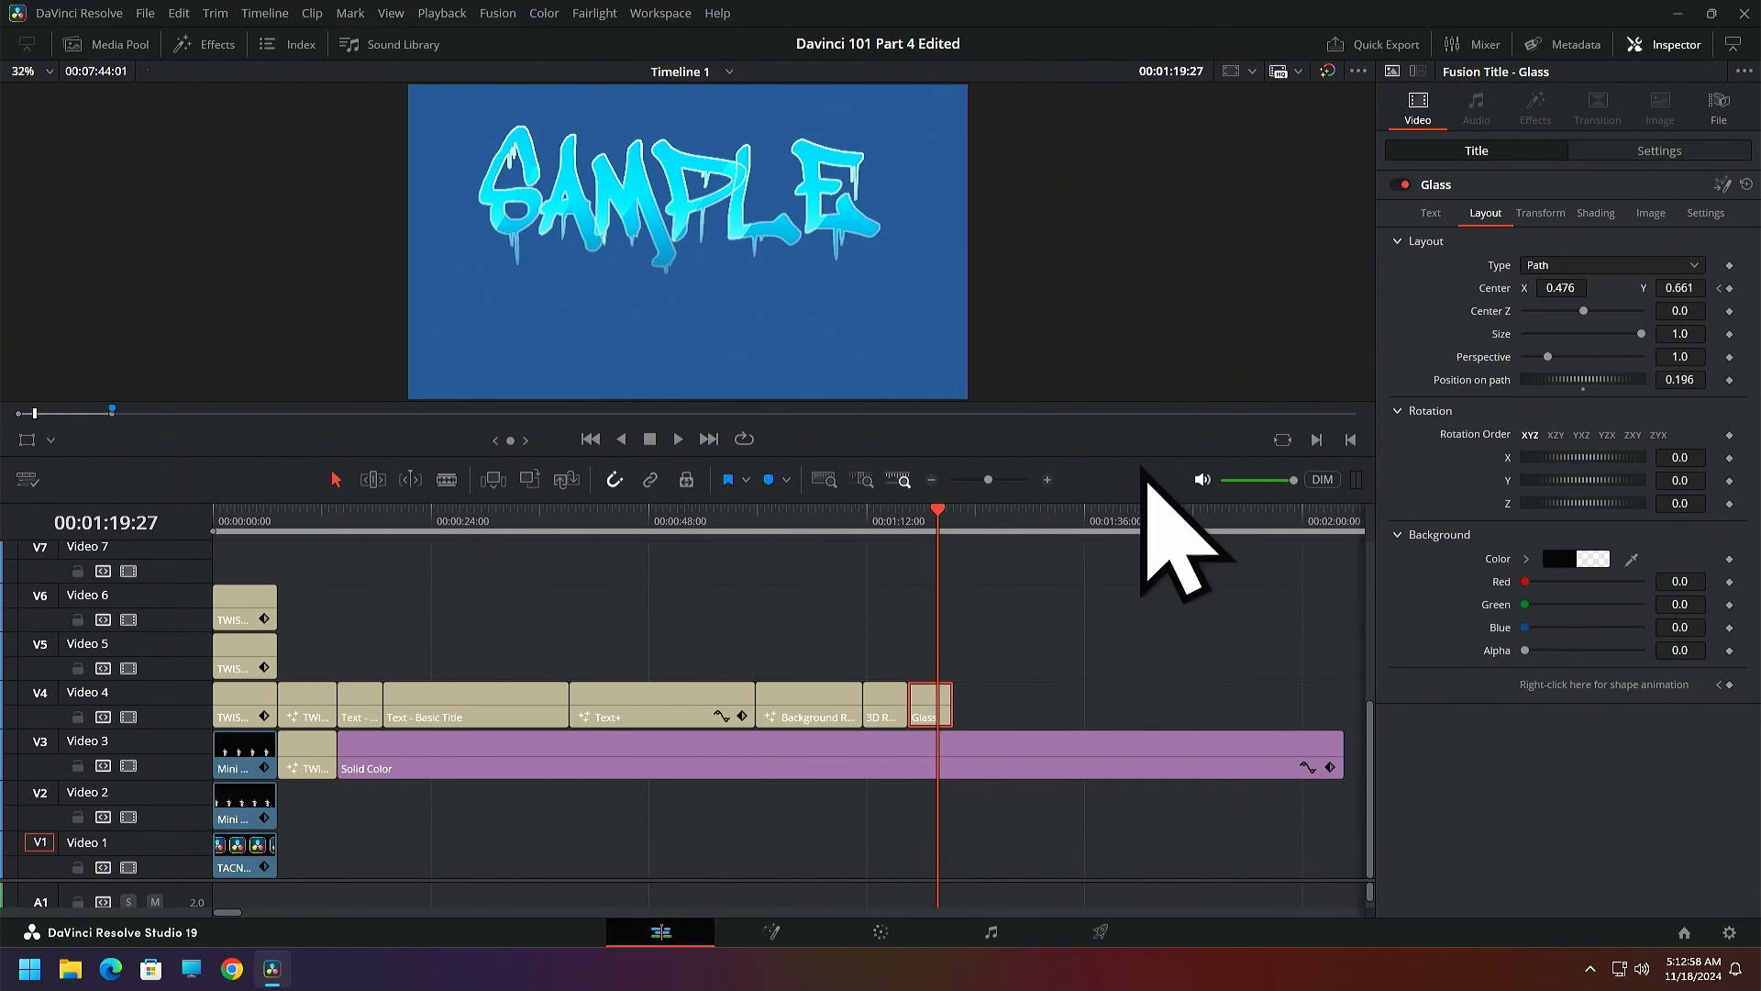
Add Center keyframes at X 0.383 at 00:01:19:27 and at X 0.563, Y 0.396 at 00:01:21:18
{"action": "left_click_drag", "start_coordinate": [1561, 288], "coordinate": [1507, 287]}
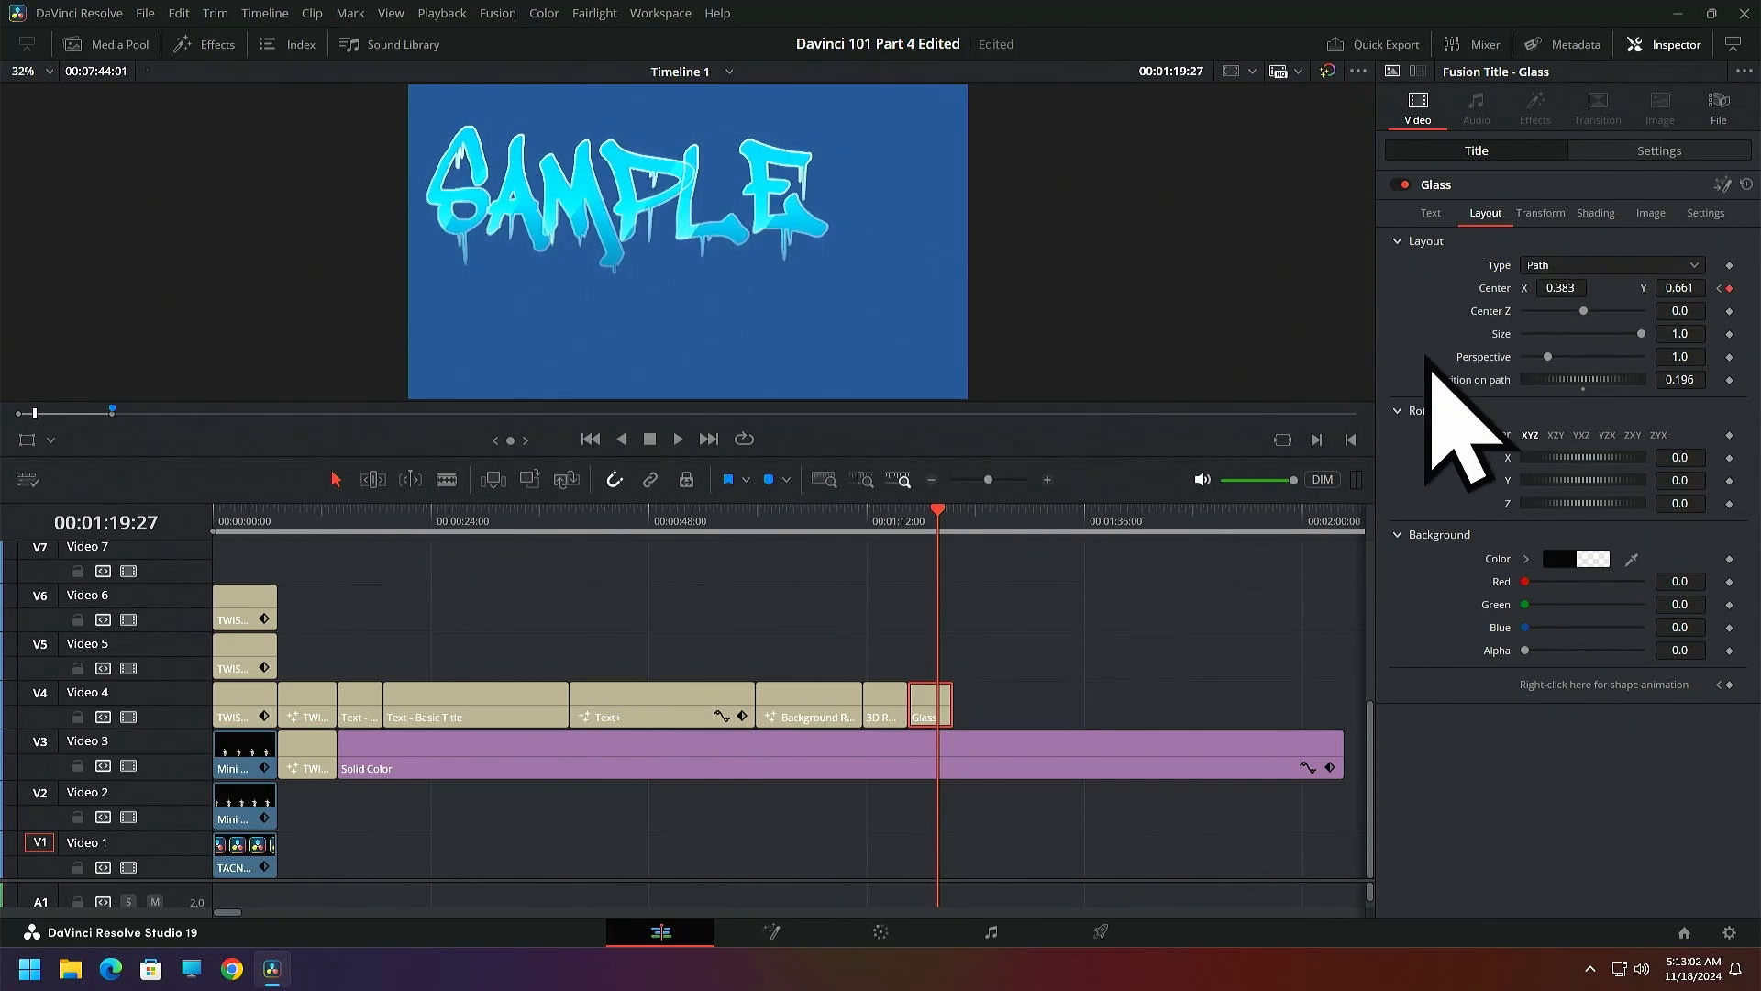
{"action": "left_click", "coordinate": [952, 521]}
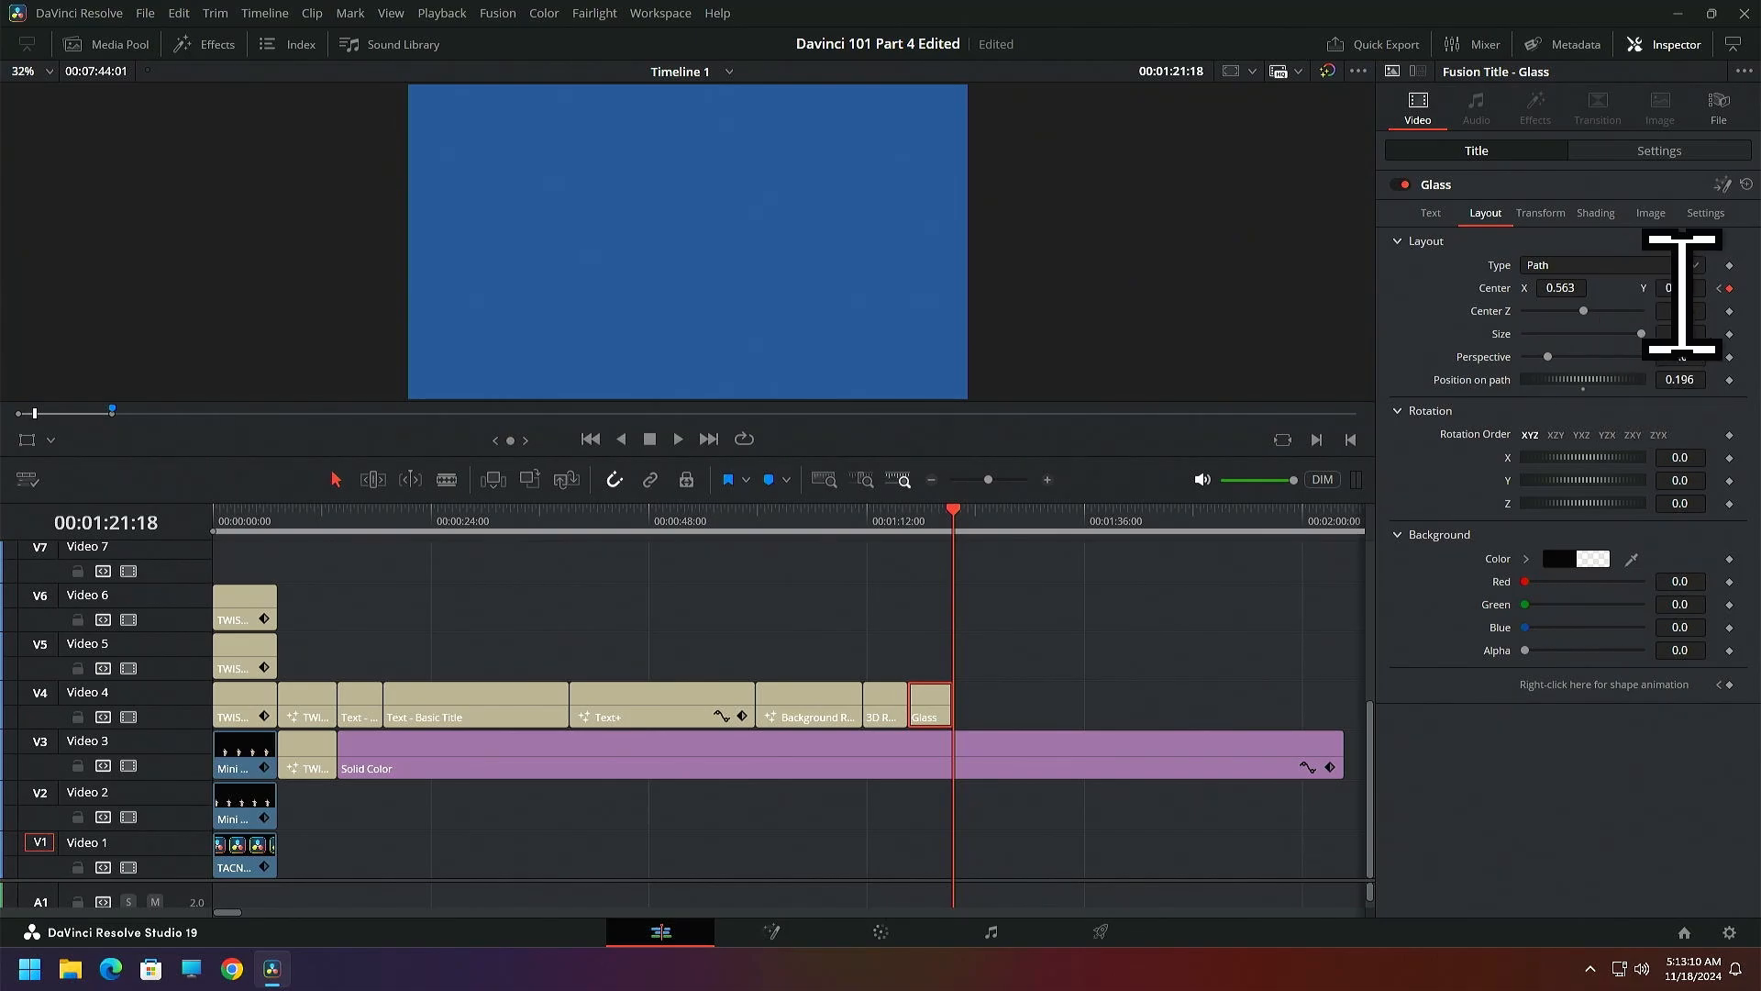
{"action": "key", "text": "Return"}
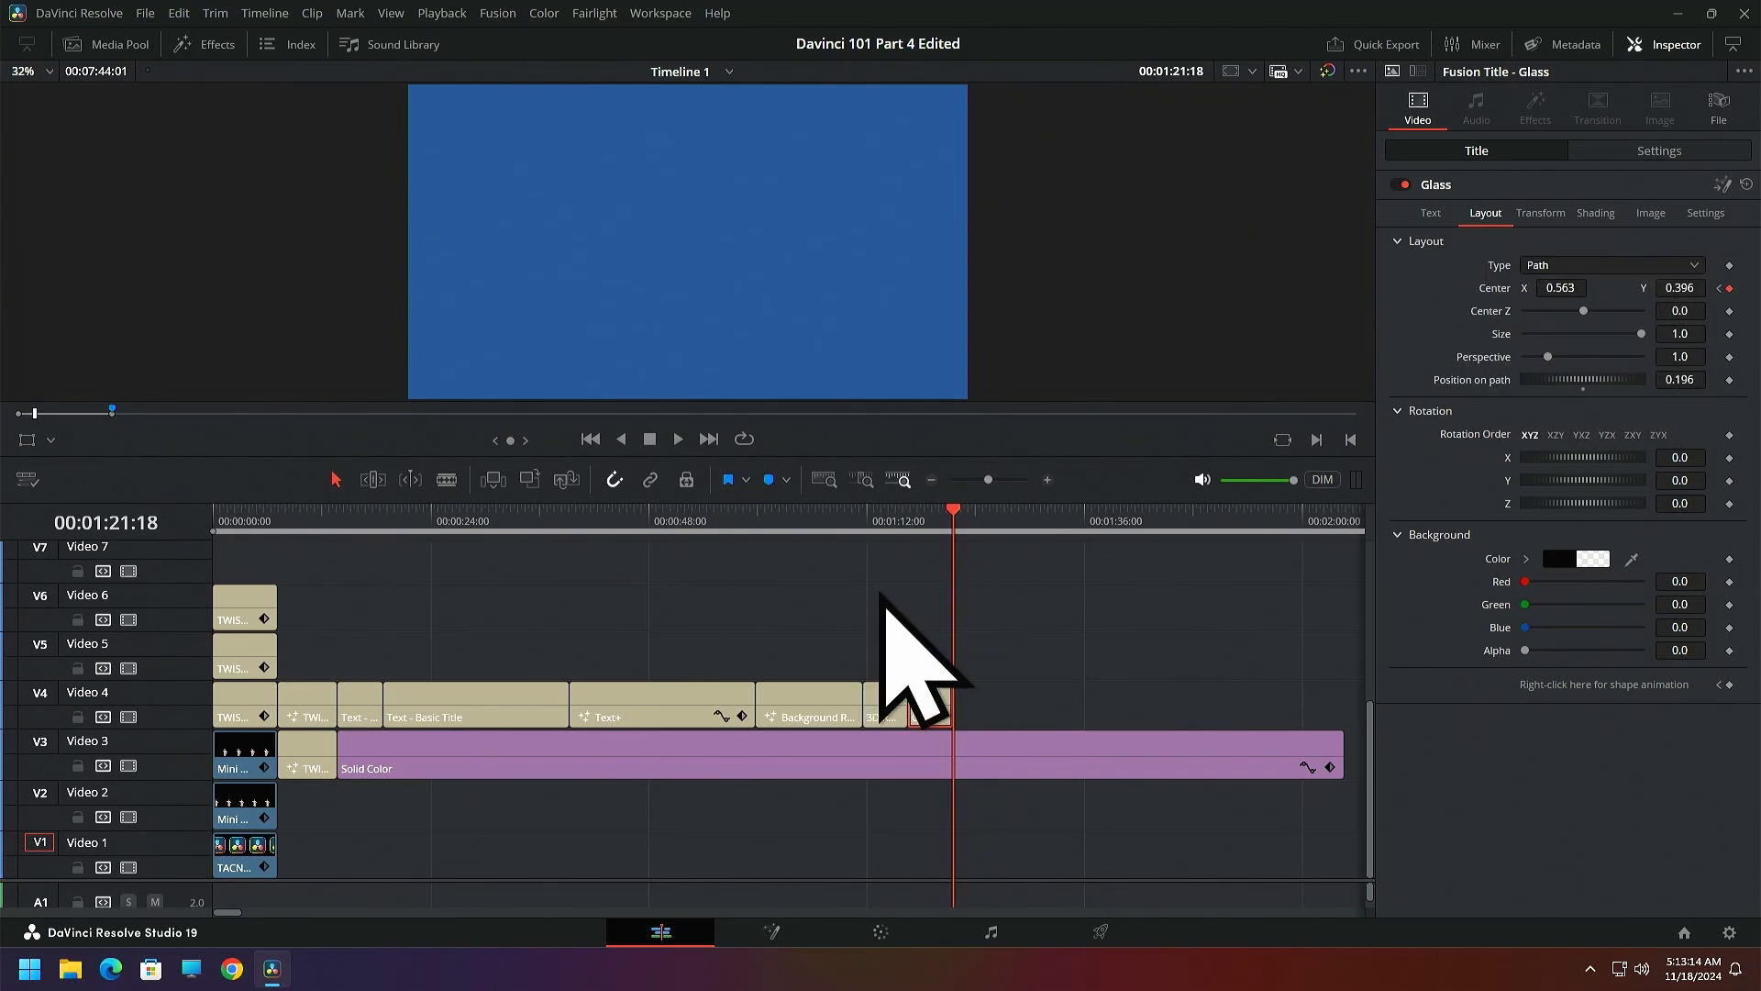
Keyframe Center X at 0.427167 at 00:01:19:24, and Center at X 0.498762, Y 0.498435 on the clip's last frame
{"action": "mouse_move", "coordinate": [958, 511]}
{"action": "left_mouse_down"}
{"action": "mouse_move", "coordinate": [935, 515]}
{"action": "mouse_move", "coordinate": [942, 531]}
{"action": "left_mouse_up"}
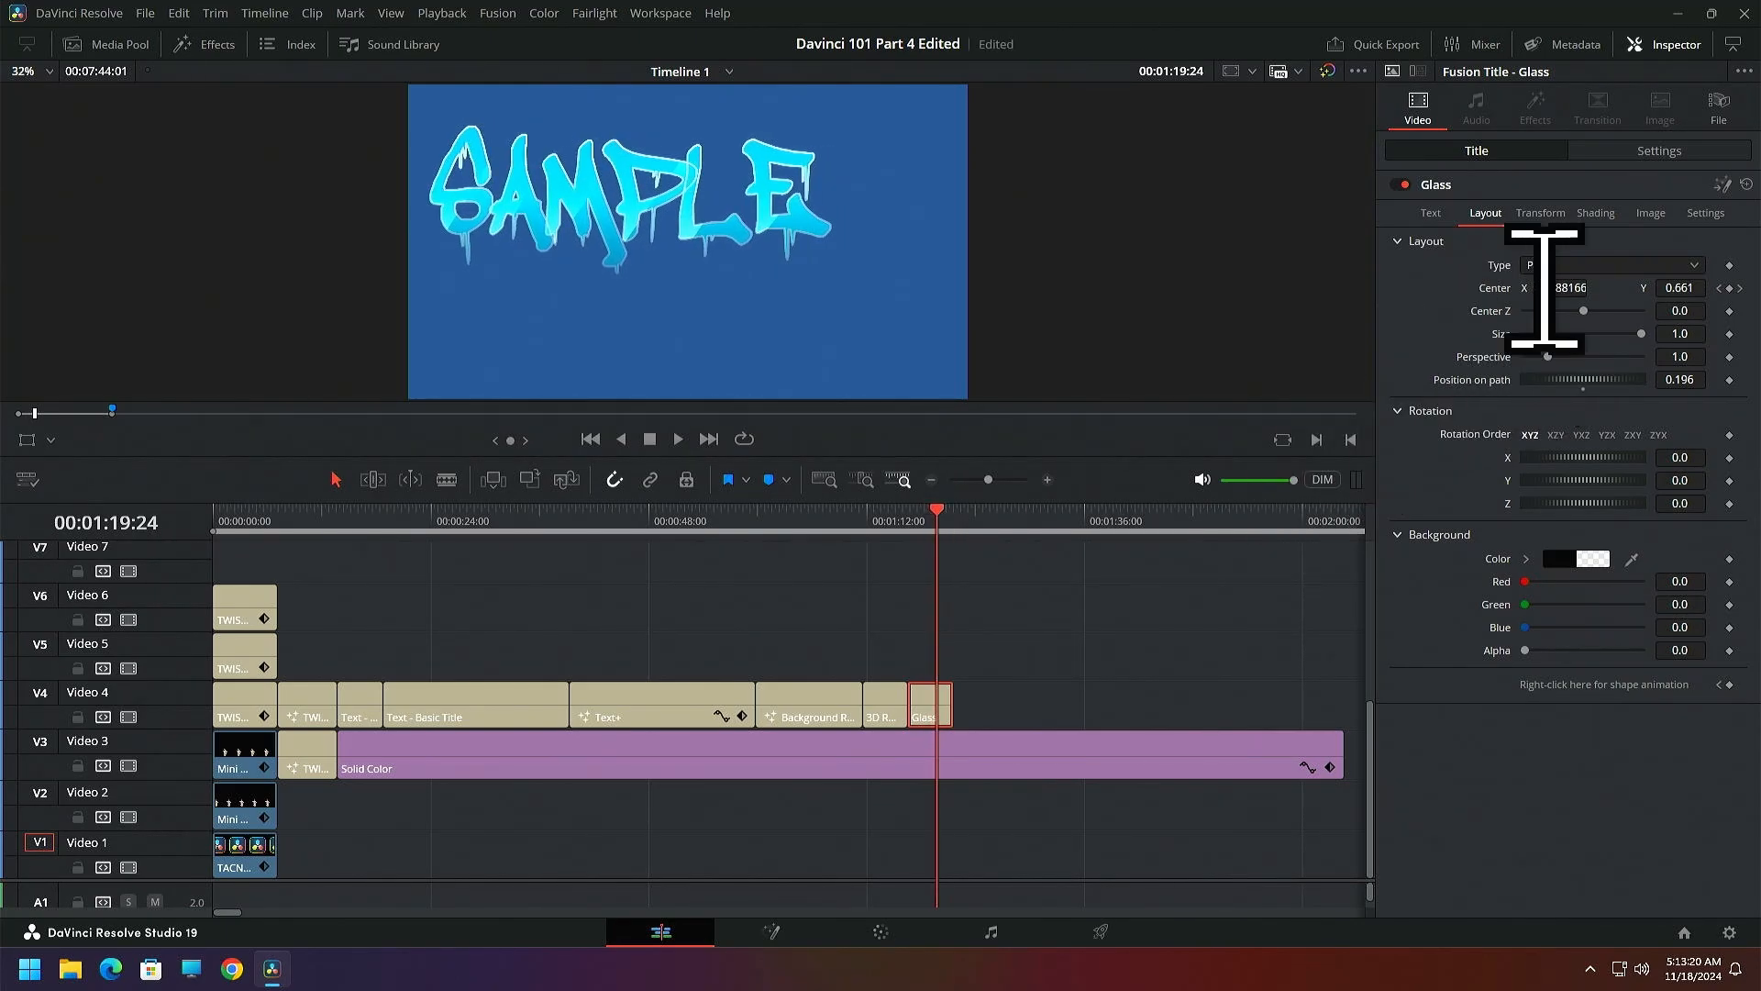
{"action": "left_click_drag", "start_coordinate": [1563, 288], "coordinate": [1586, 288]}
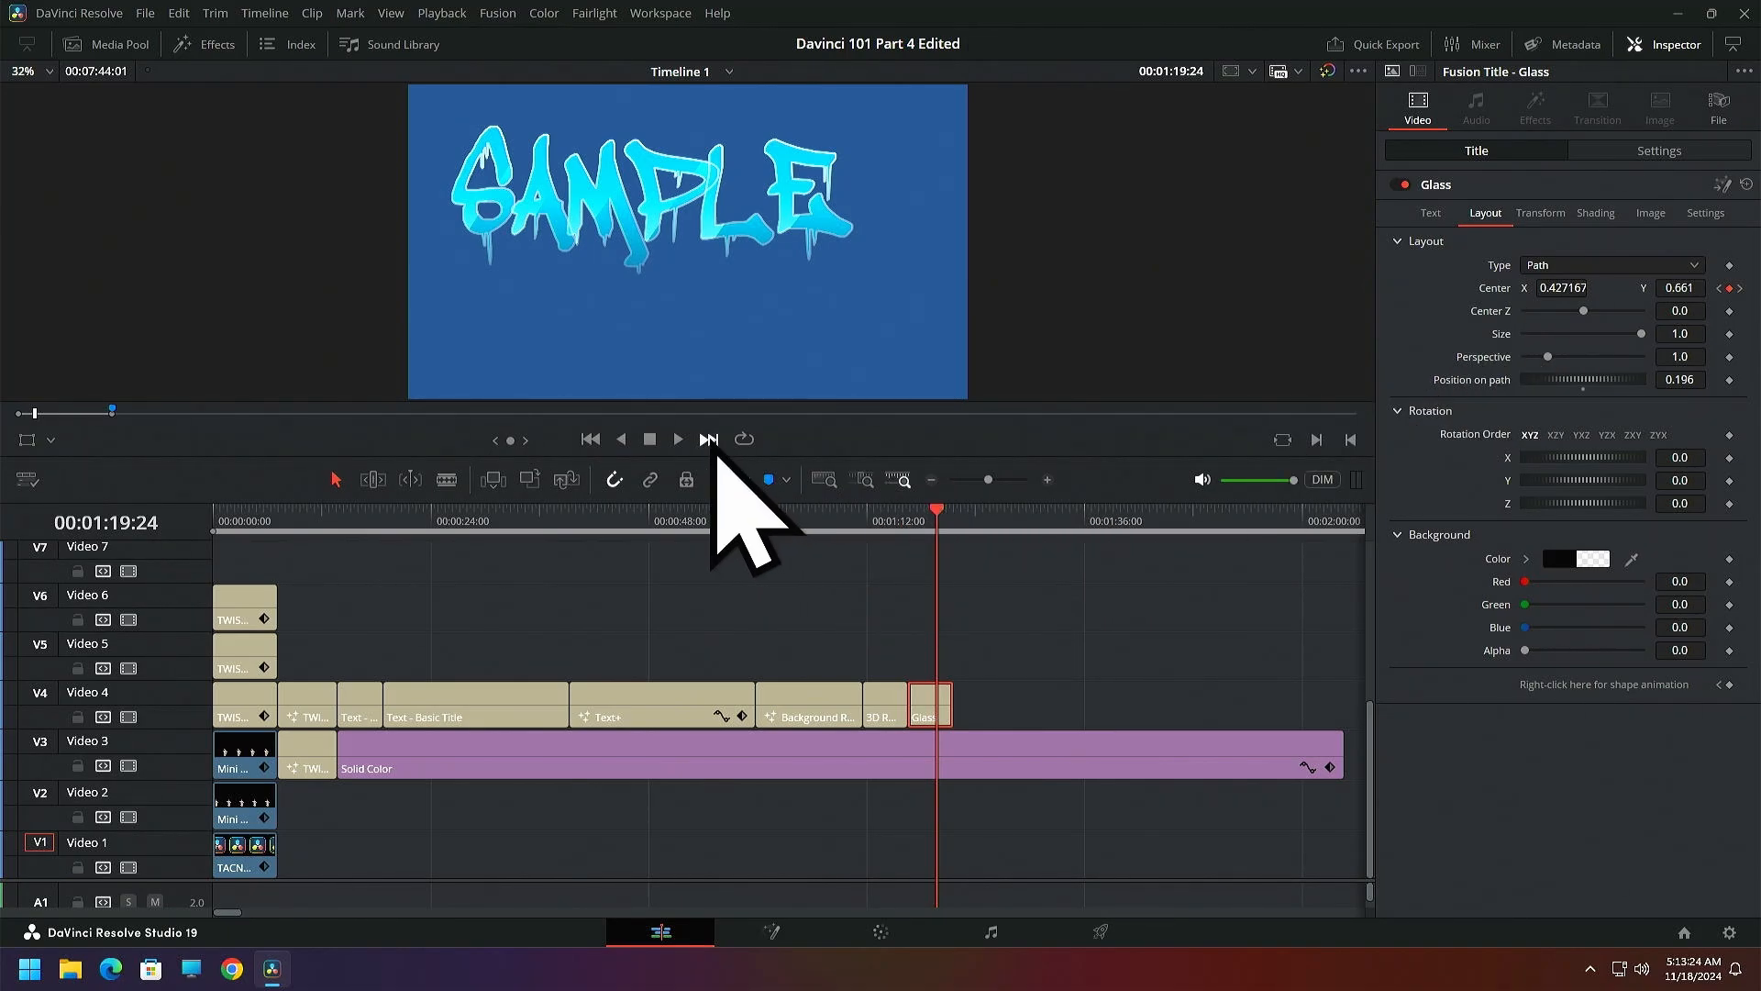
{"action": "left_click", "coordinate": [713, 447]}
{"action": "key", "text": "Left"}
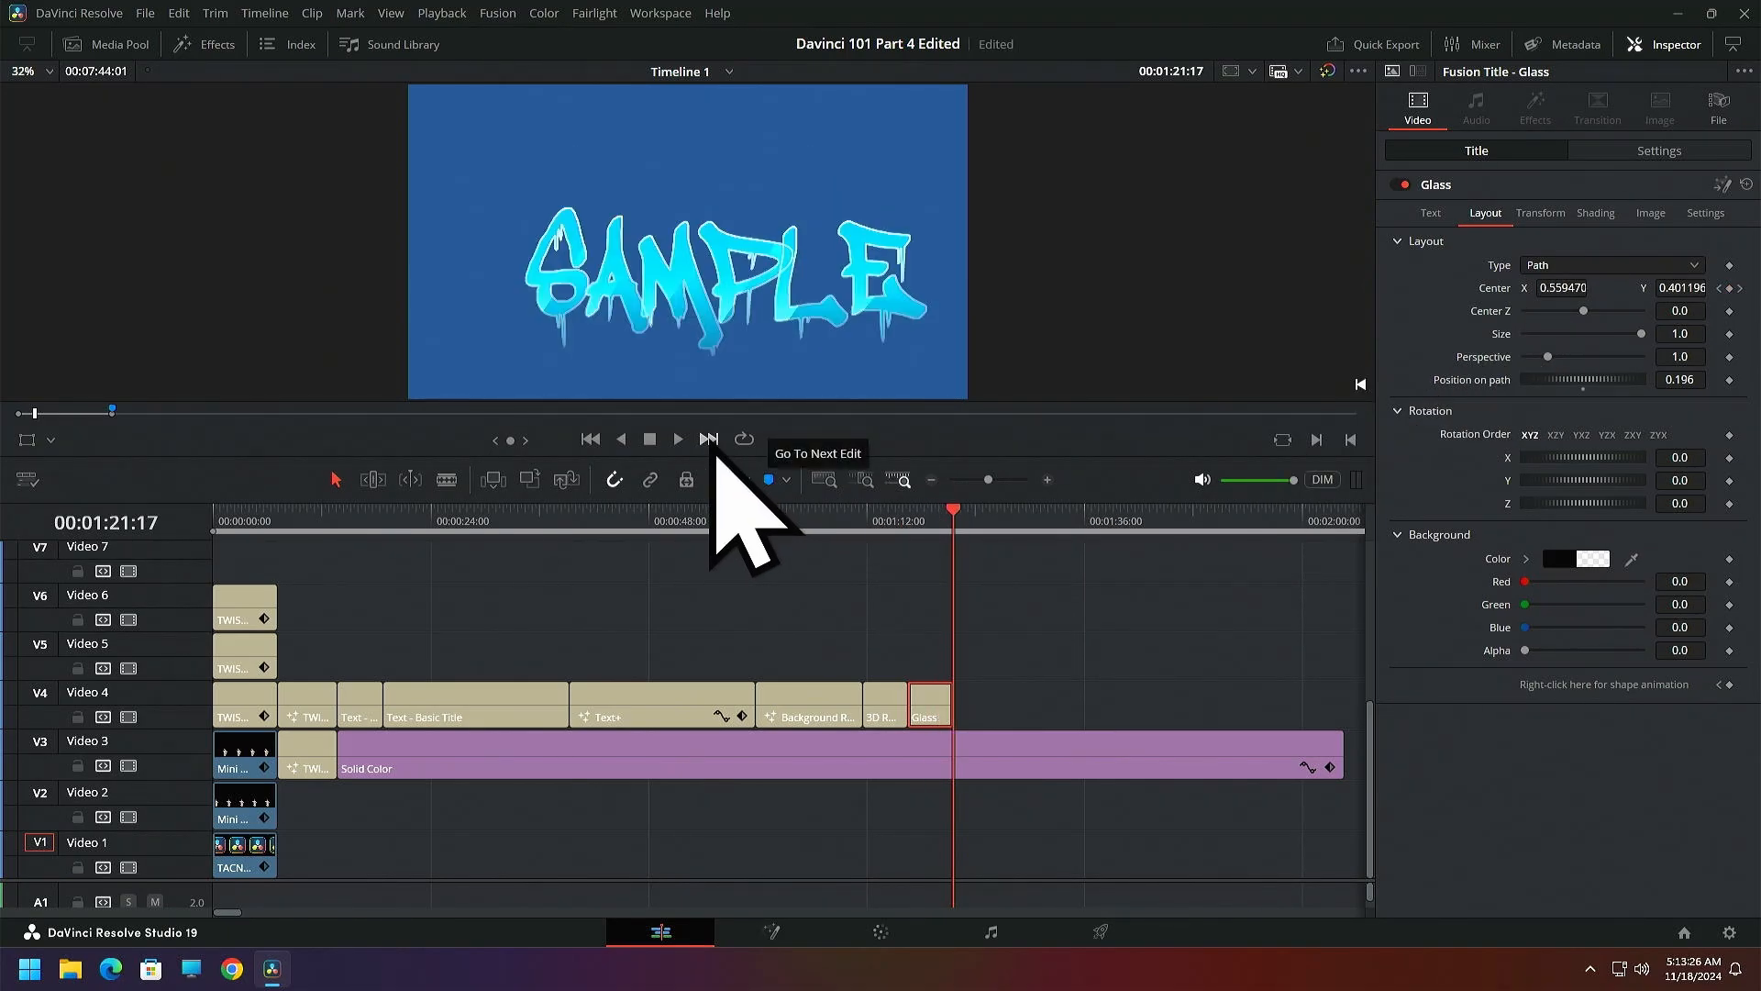
{"action": "mouse_move", "coordinate": [1564, 288]}
{"action": "left_mouse_down"}
{"action": "mouse_move", "coordinate": [1522, 288]}
{"action": "mouse_move", "coordinate": [1541, 288]}
{"action": "left_mouse_up"}
{"action": "mouse_move", "coordinate": [1679, 288]}
{"action": "left_mouse_down"}
{"action": "mouse_move", "coordinate": [1724, 288]}
{"action": "mouse_move", "coordinate": [1666, 292]}
{"action": "left_mouse_up"}
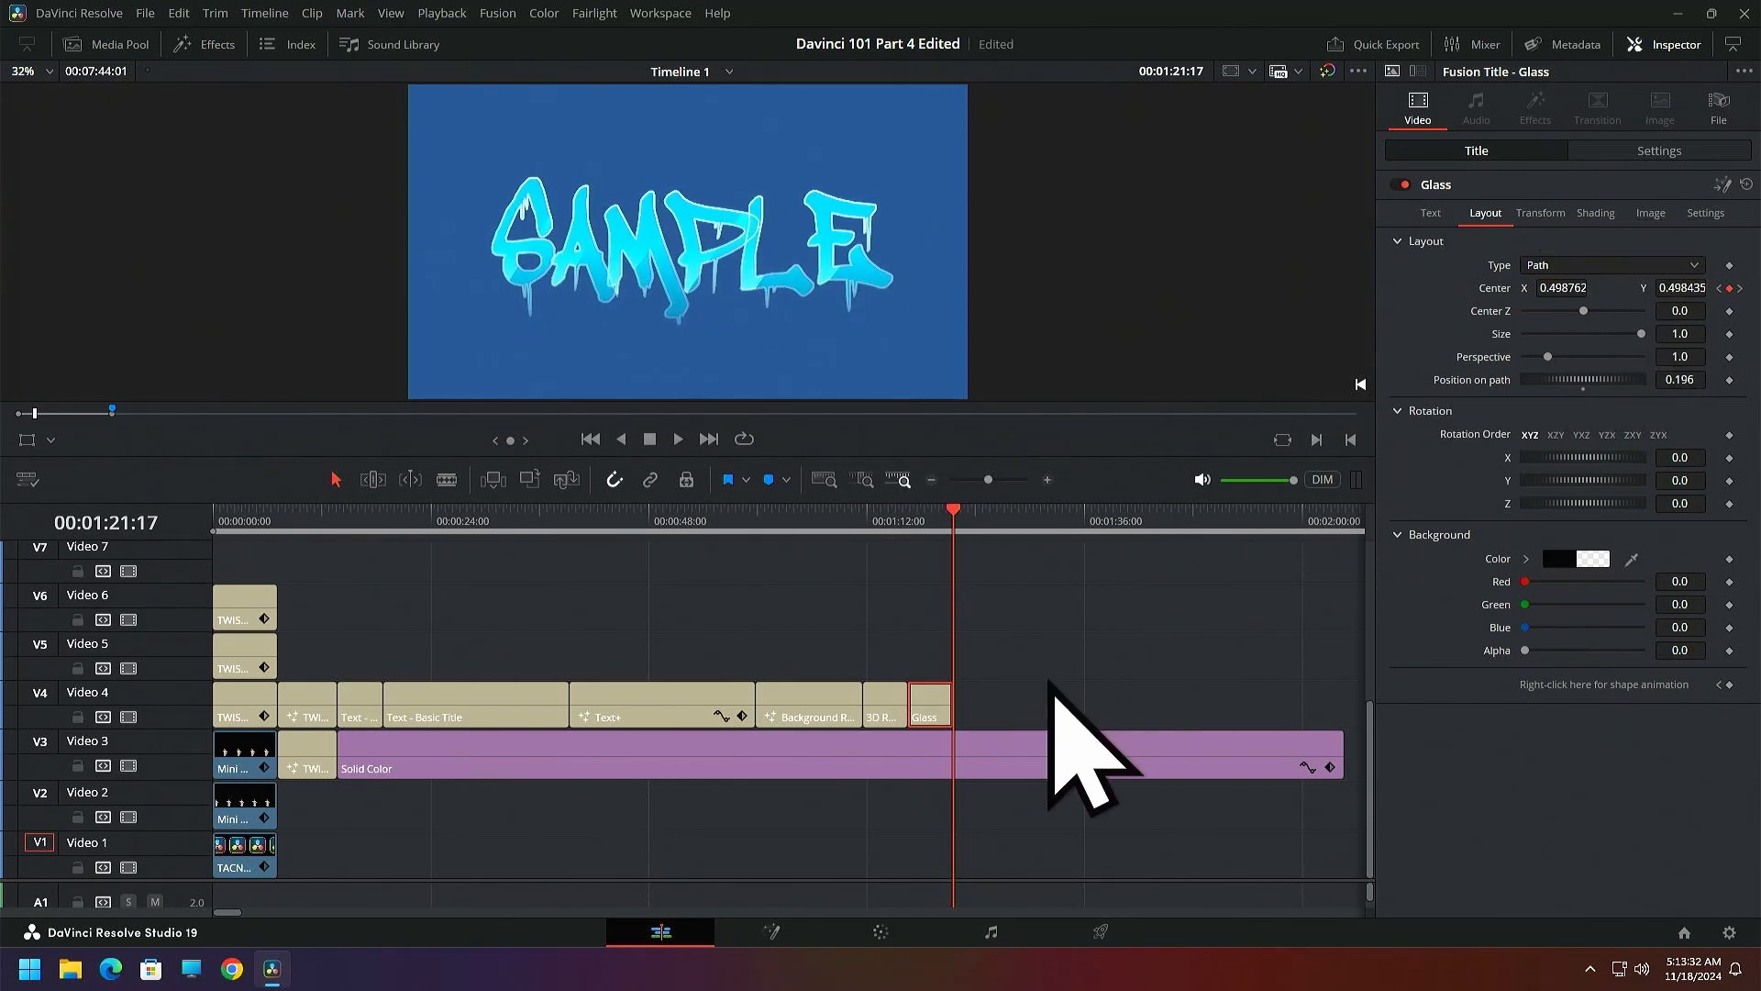
Play back the Glass title's animation from just before its clip and return the playhead to 00:01:16:18
{"action": "left_click", "coordinate": [884, 516]}
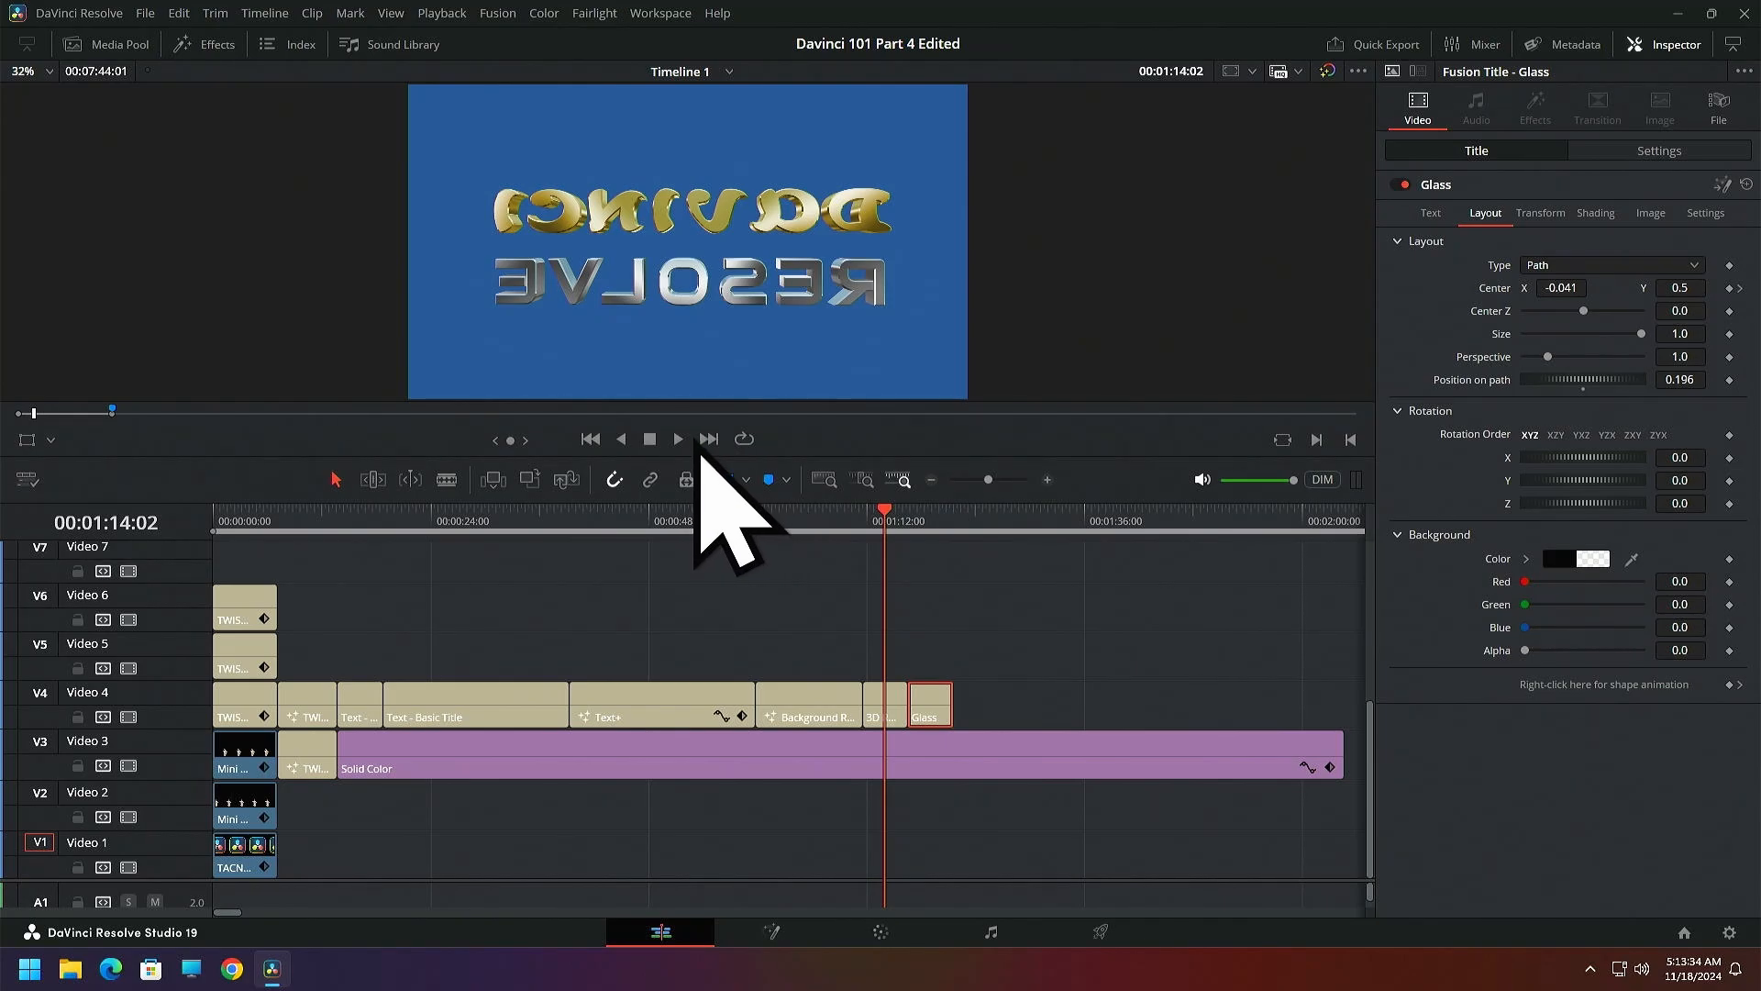
{"action": "left_click", "coordinate": [676, 442]}
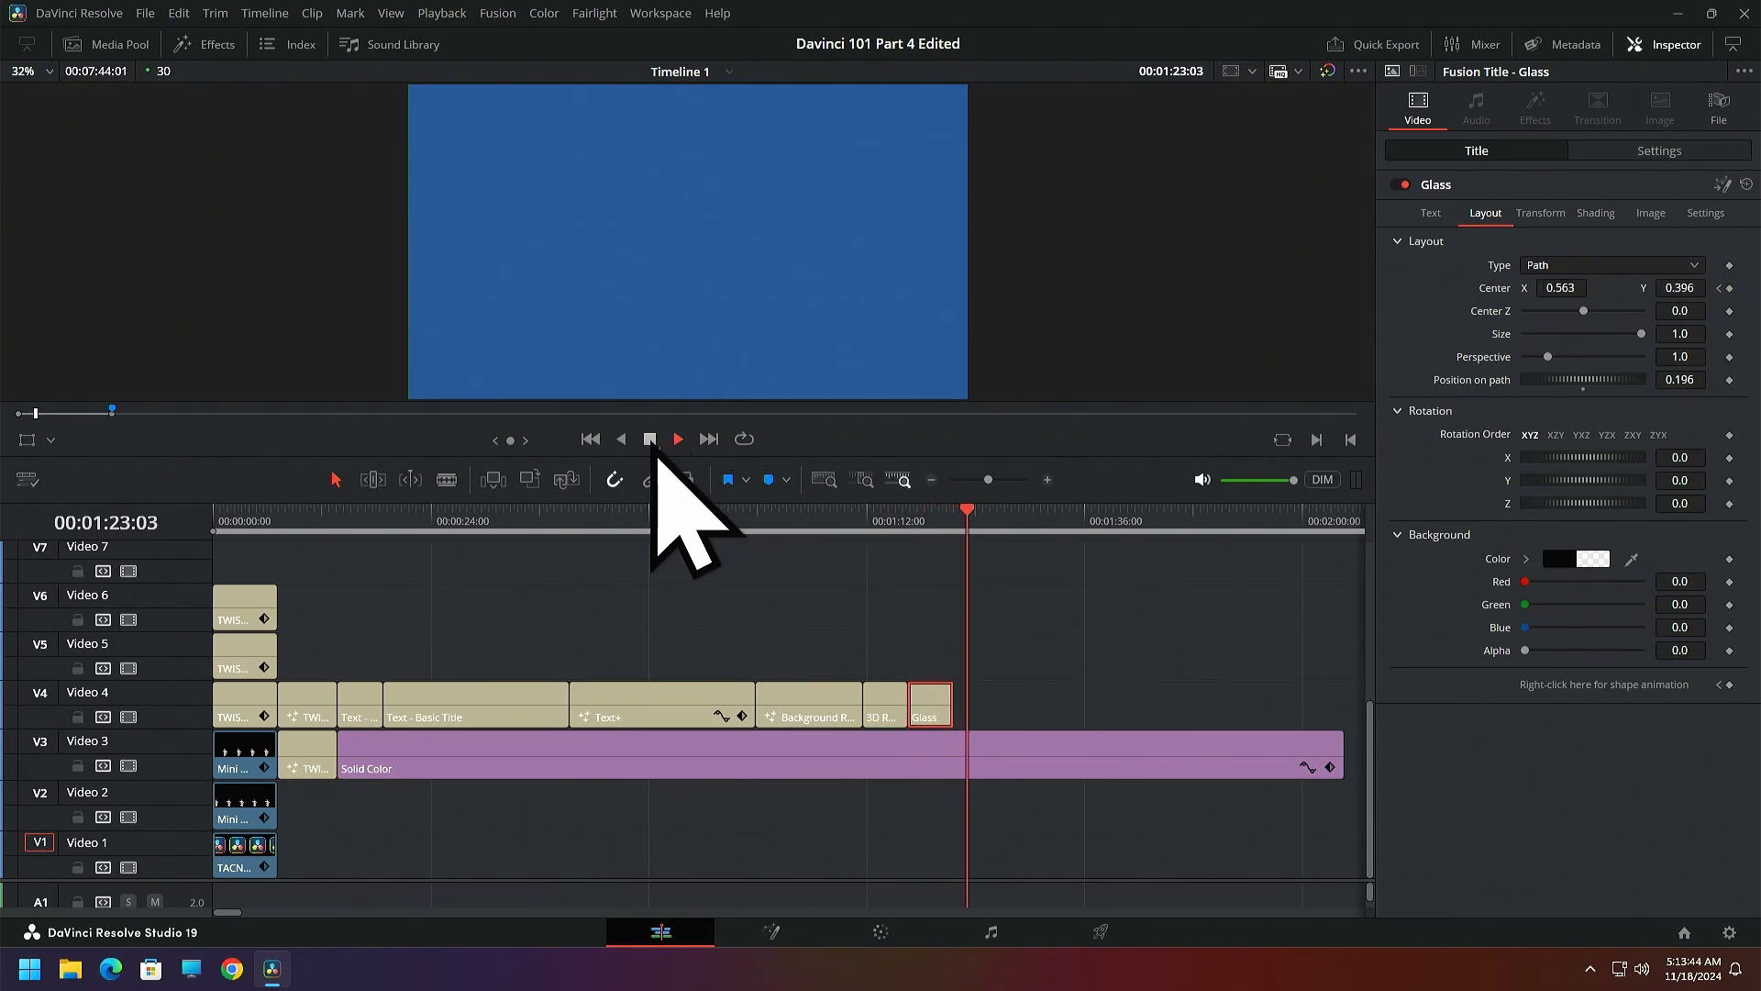
{"action": "key", "text": "space"}
{"action": "left_click_drag", "start_coordinate": [977, 528], "coordinate": [920, 534]}
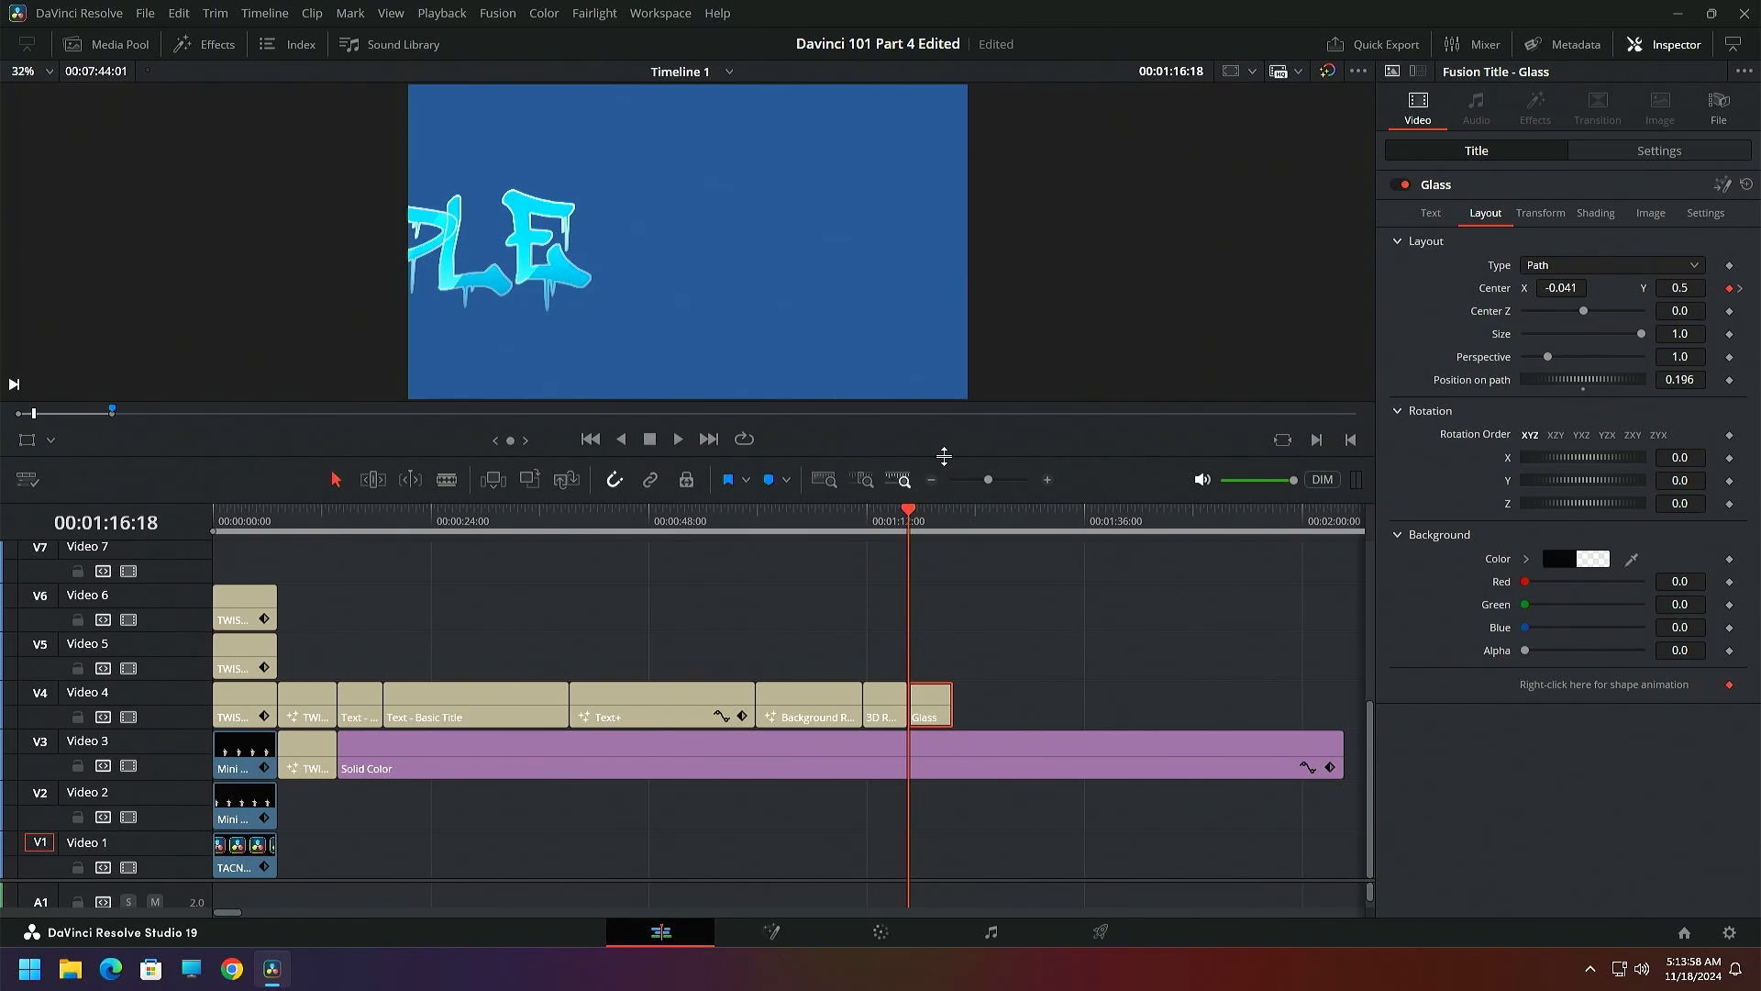
Enlarge the viewer and examine the Glass title's shading settings with the playhead at 00:01:17:27
{"action": "left_click_drag", "start_coordinate": [943, 456], "coordinate": [943, 525]}
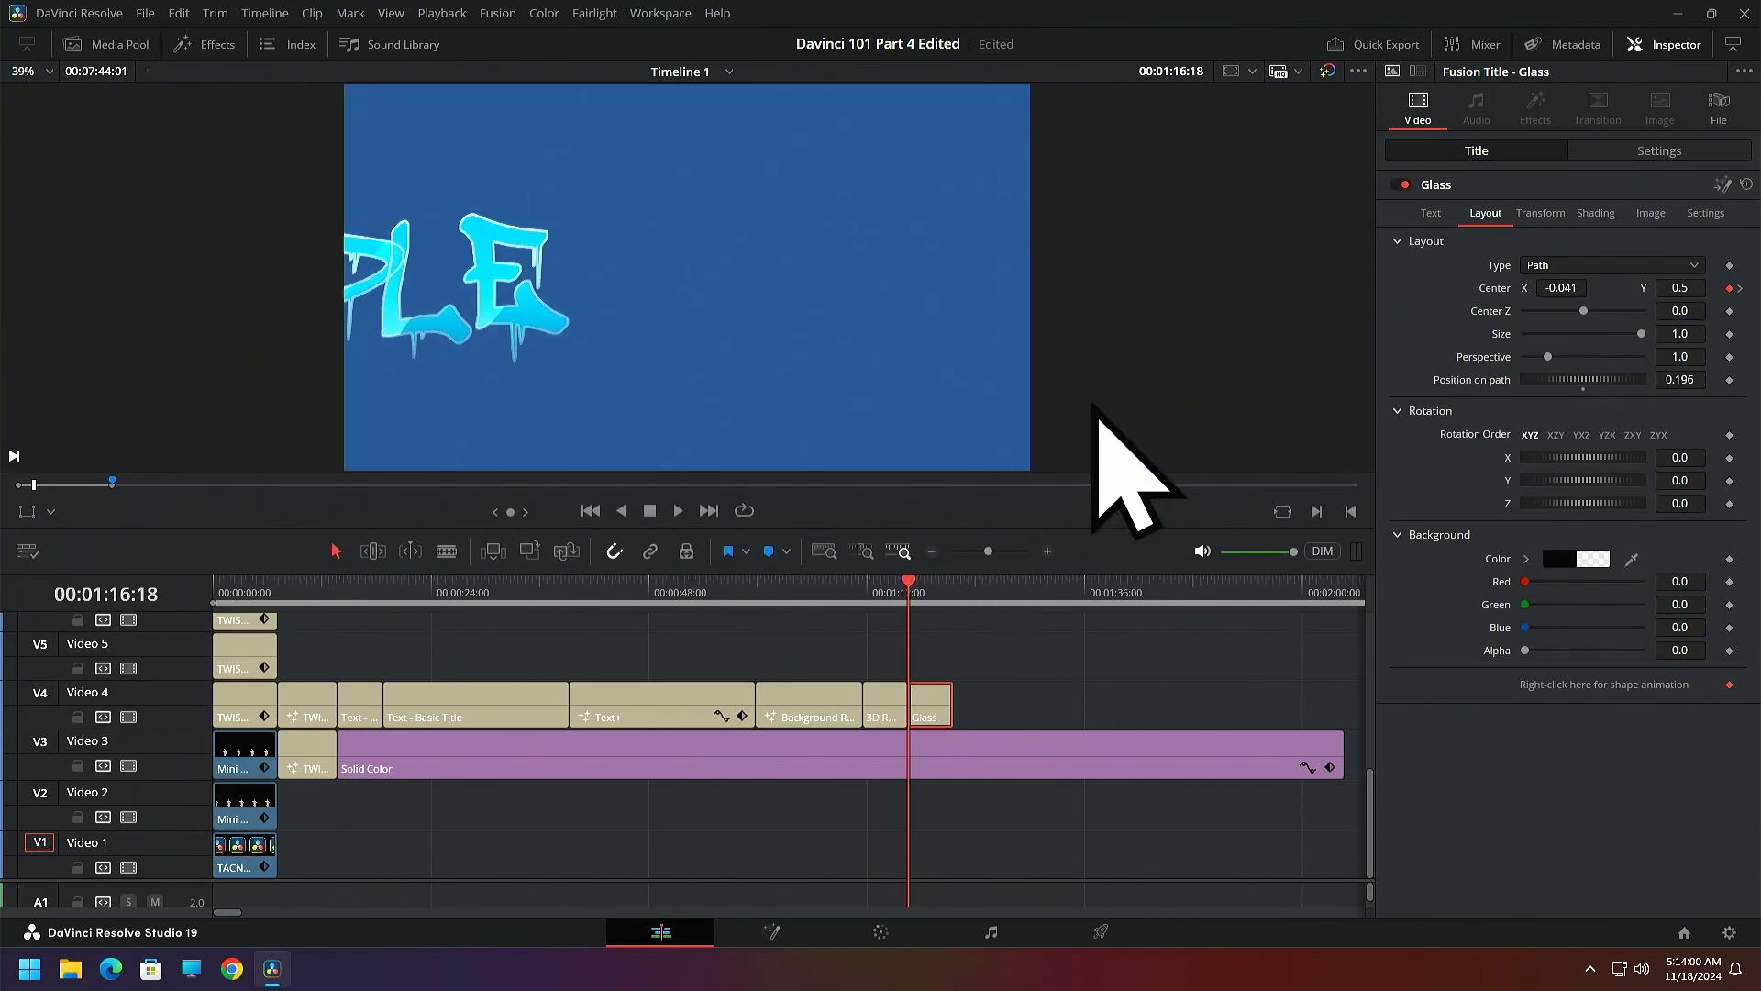
{"action": "left_click", "coordinate": [1594, 220]}
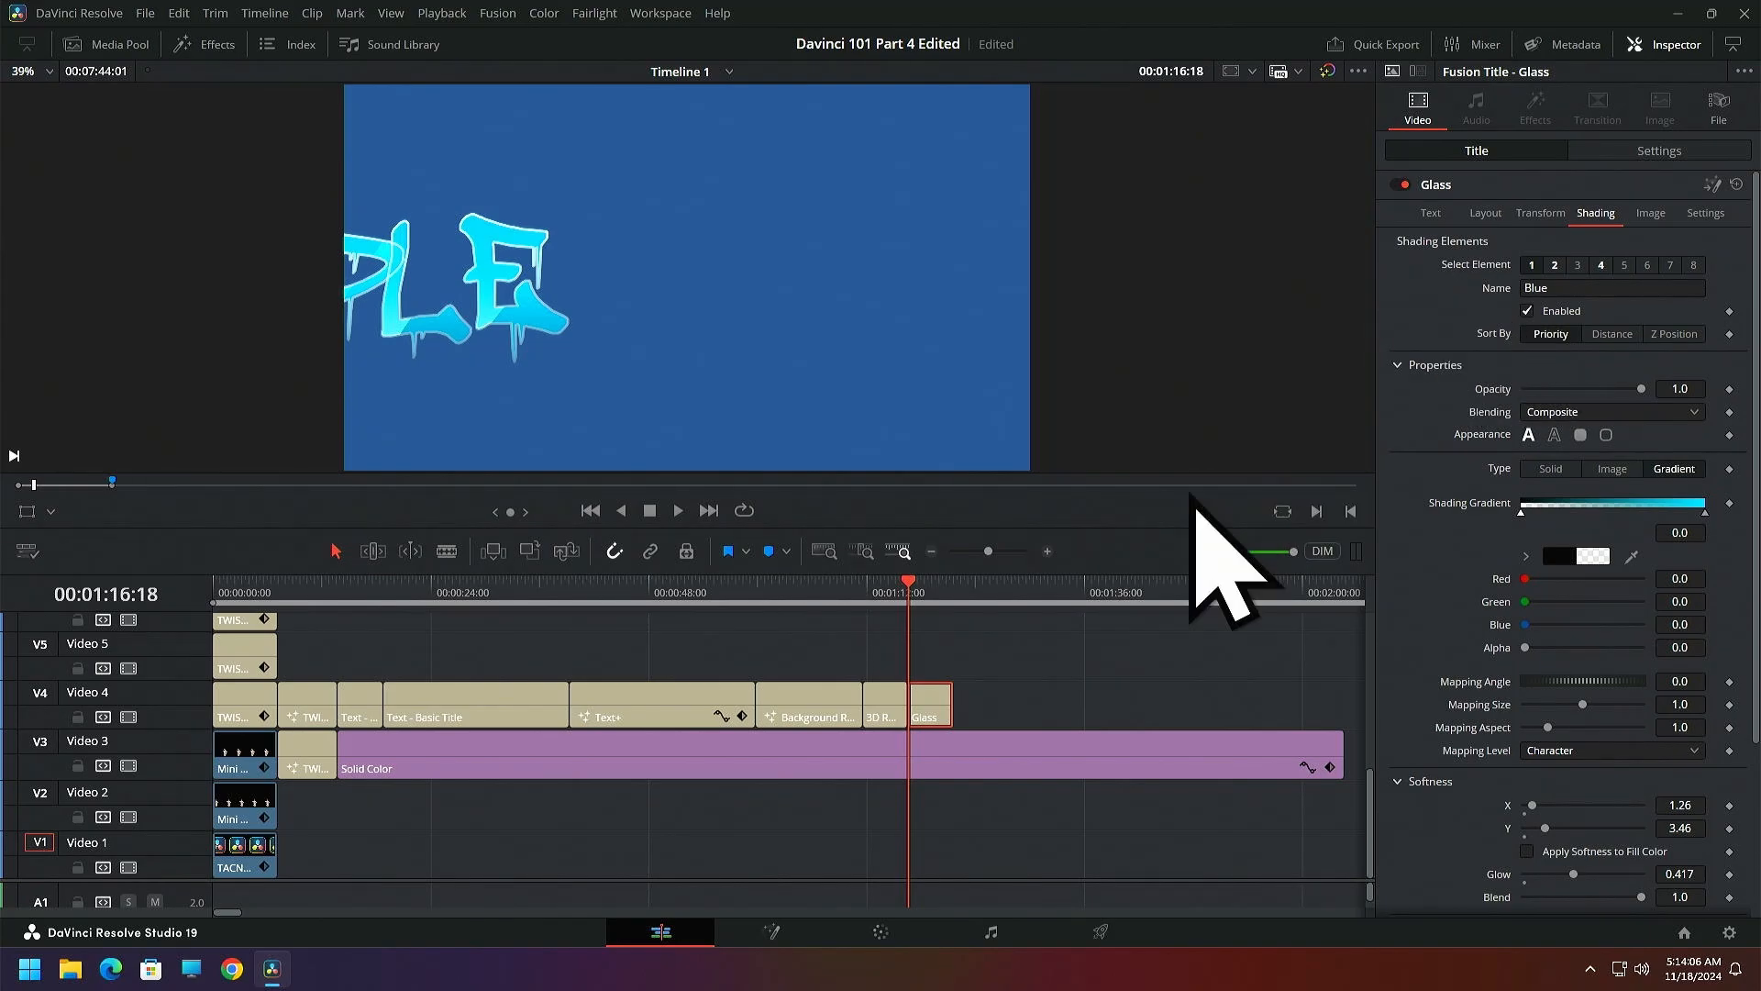
{"action": "left_click_drag", "start_coordinate": [910, 585], "coordinate": [922, 587]}
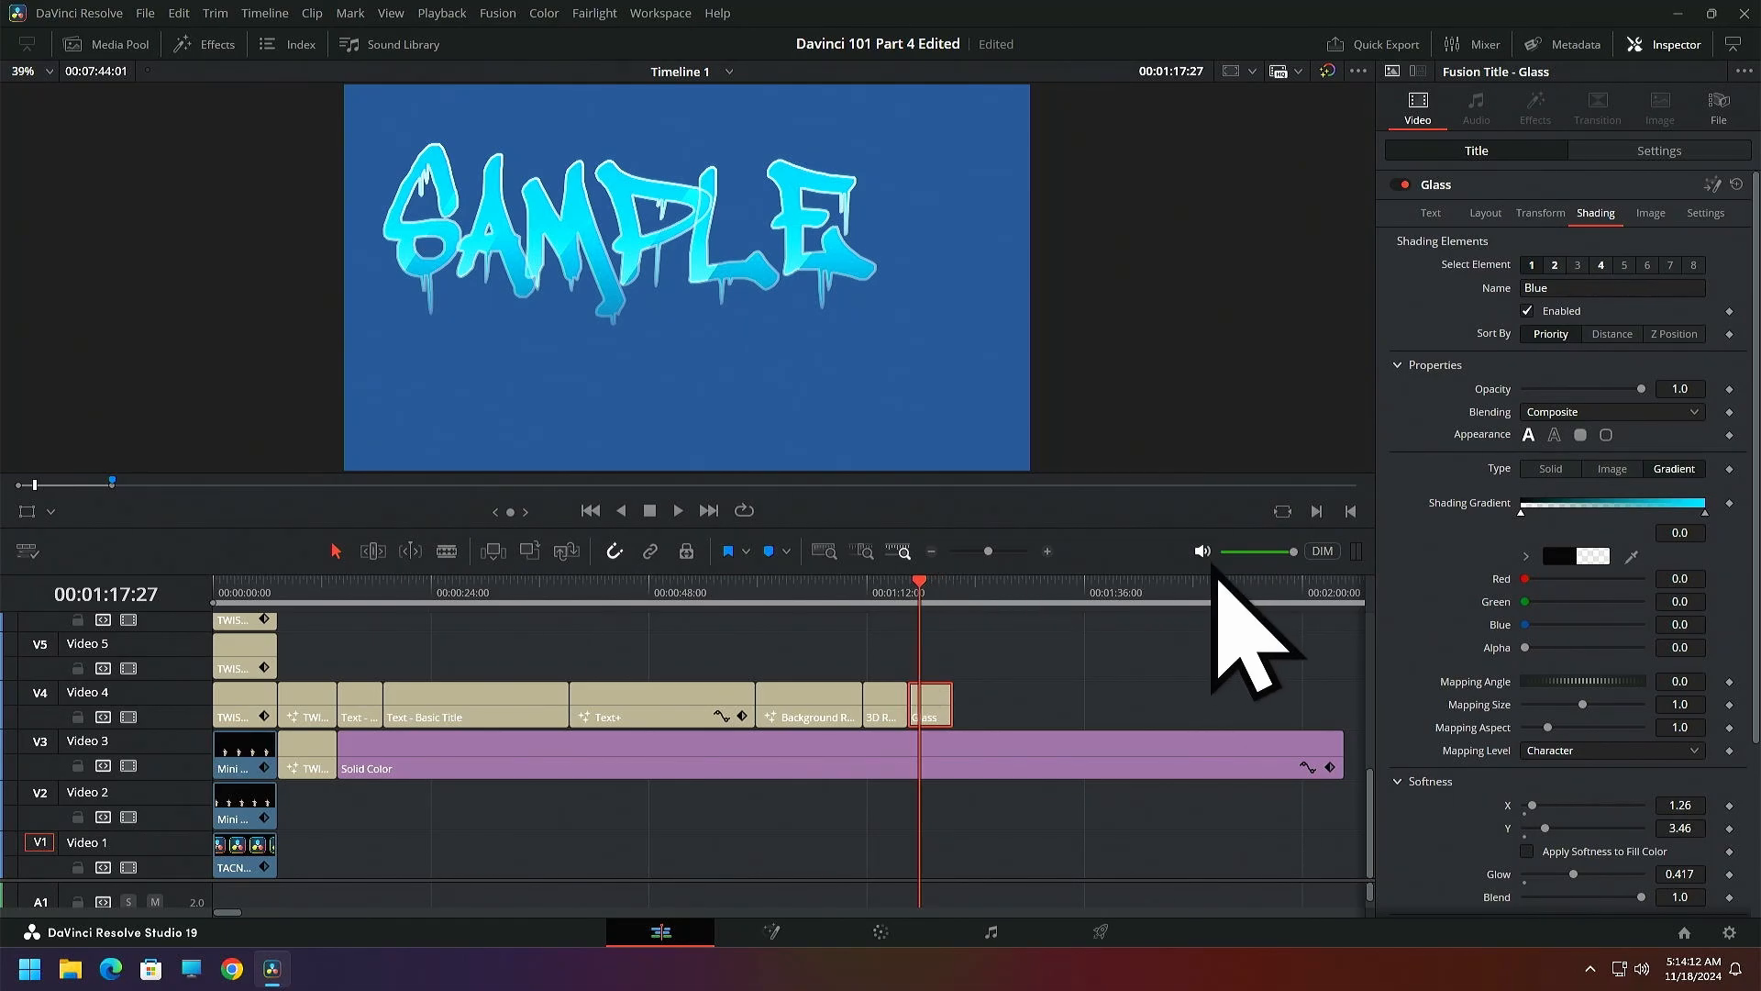
Review the opening titles from the start of the timeline and scrub forward to the Text+ clip at 00:00:49:06
{"action": "left_click_drag", "start_coordinate": [920, 584], "coordinate": [214, 635]}
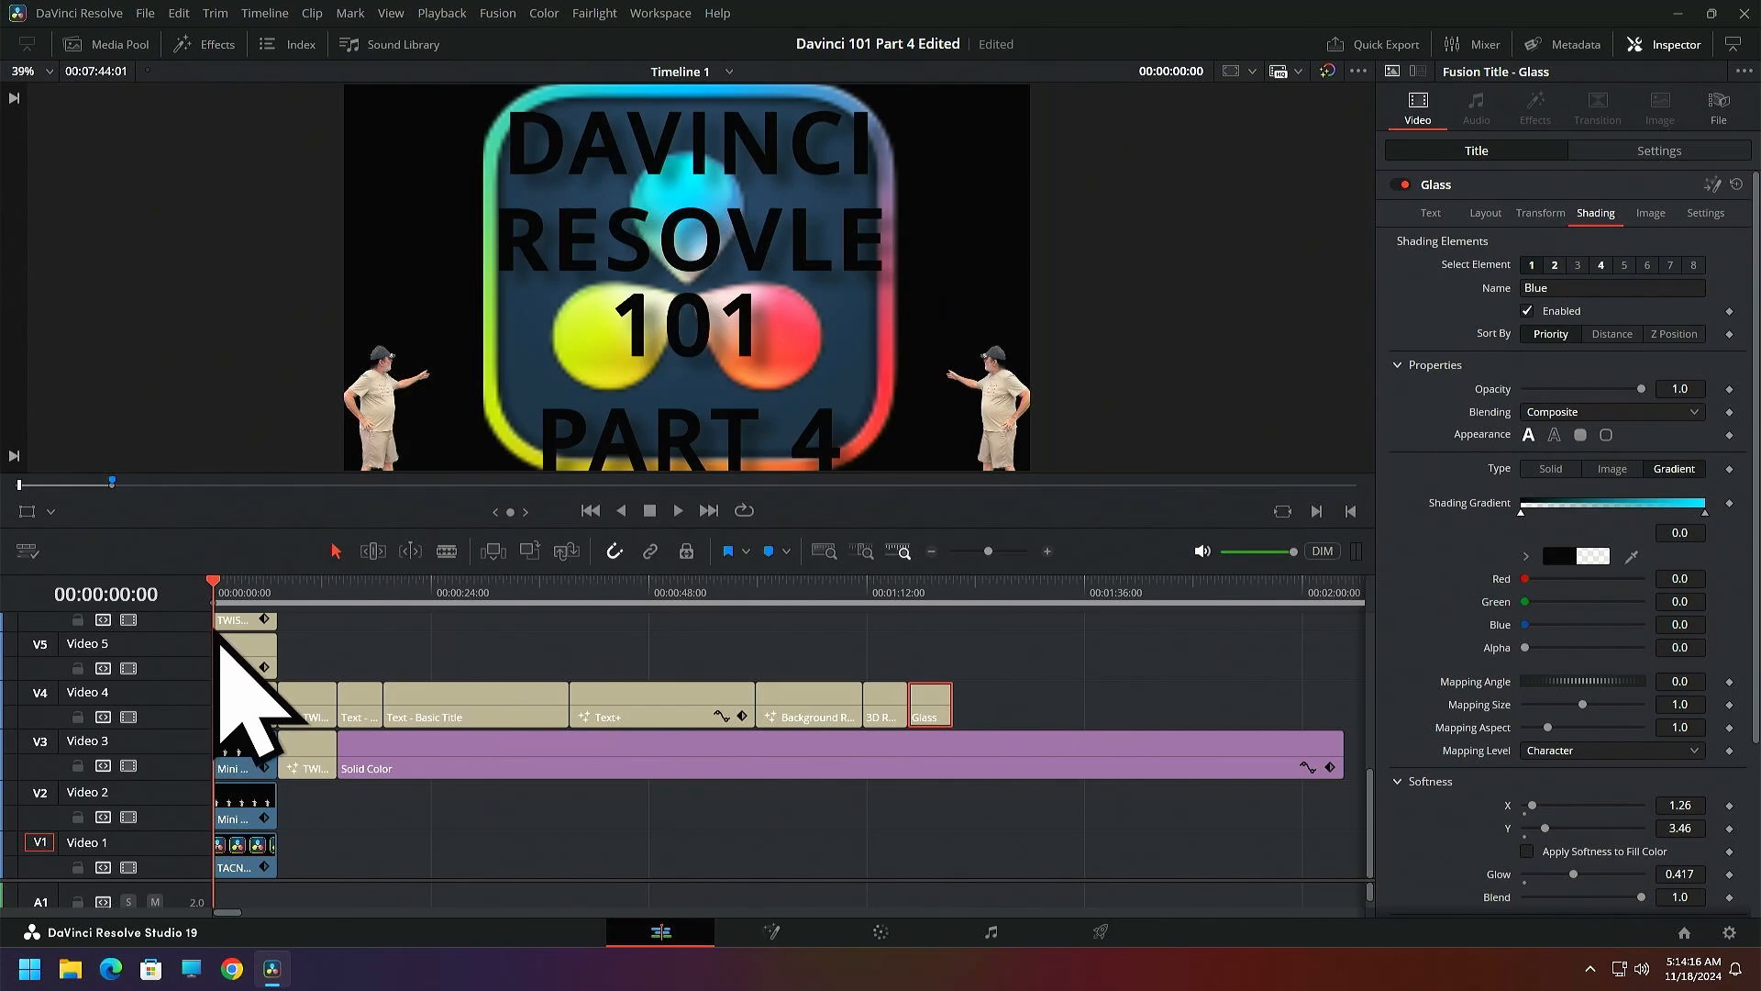
{"action": "mouse_move", "coordinate": [216, 588]}
{"action": "left_mouse_down"}
{"action": "mouse_move", "coordinate": [244, 593]}
{"action": "mouse_move", "coordinate": [220, 592]}
{"action": "left_mouse_up"}
{"action": "left_click", "coordinate": [223, 595]}
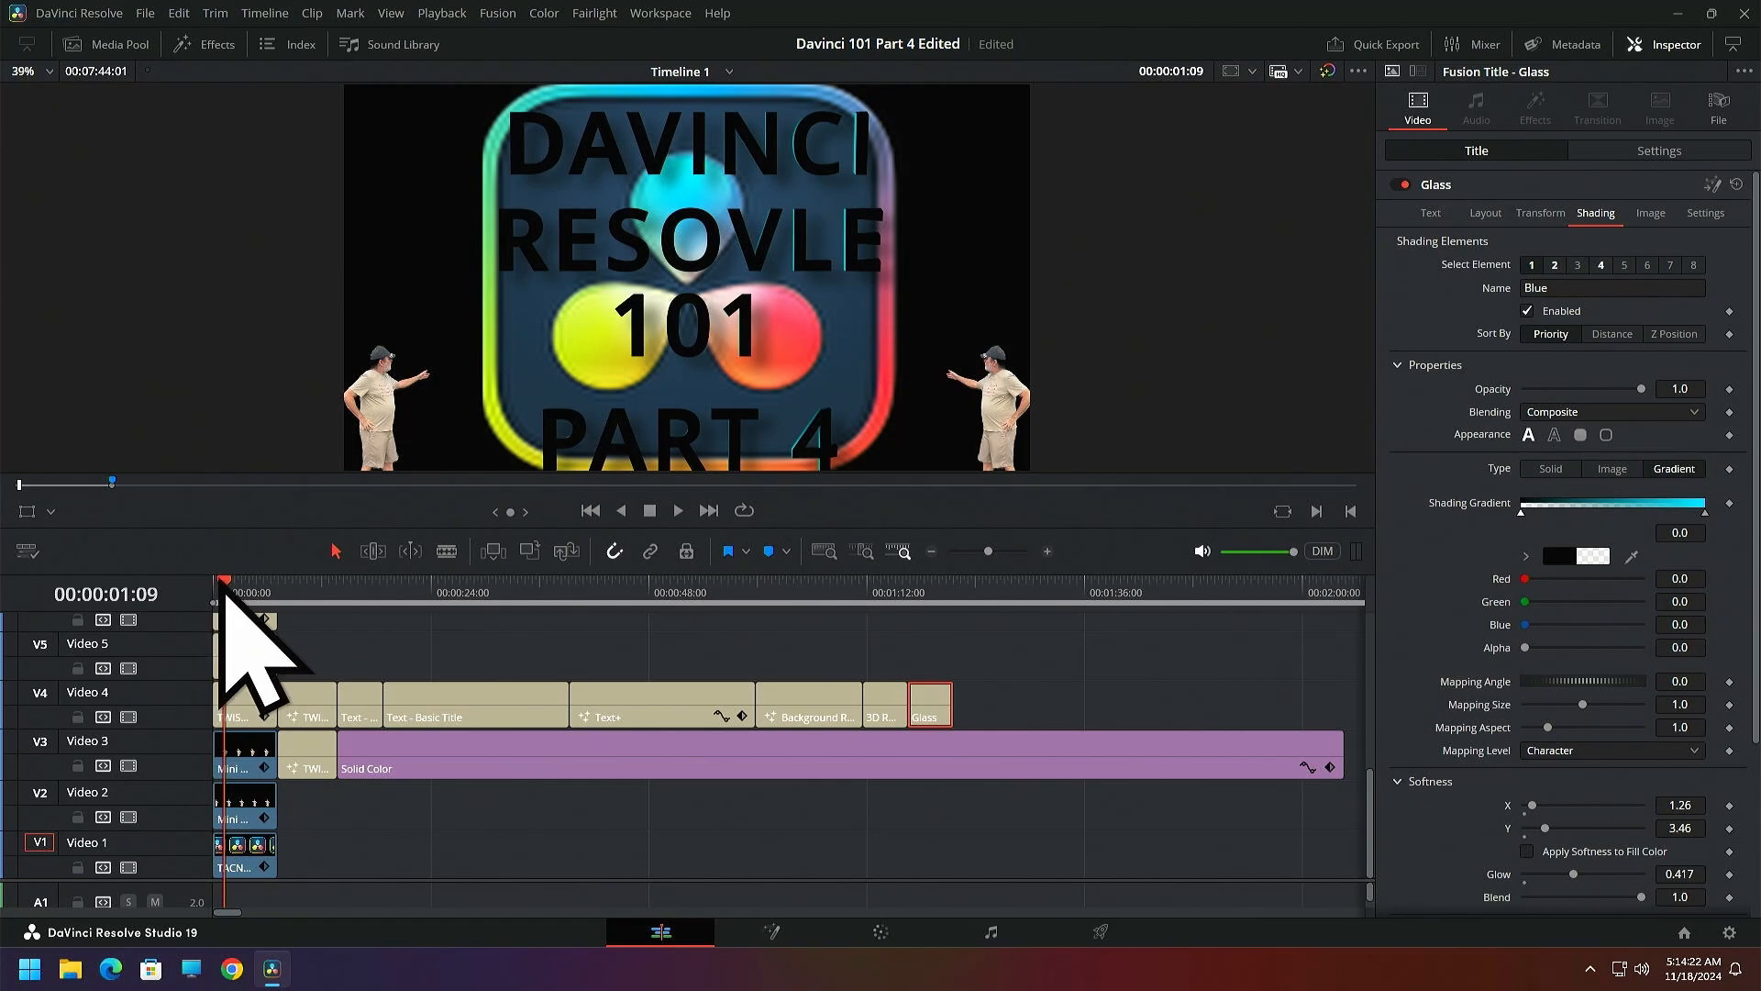
{"action": "left_click_drag", "start_coordinate": [223, 609], "coordinate": [662, 702]}
Select the Text+ clip on Video 4 and set its text size to 0.3189
{"action": "left_click", "coordinate": [642, 702]}
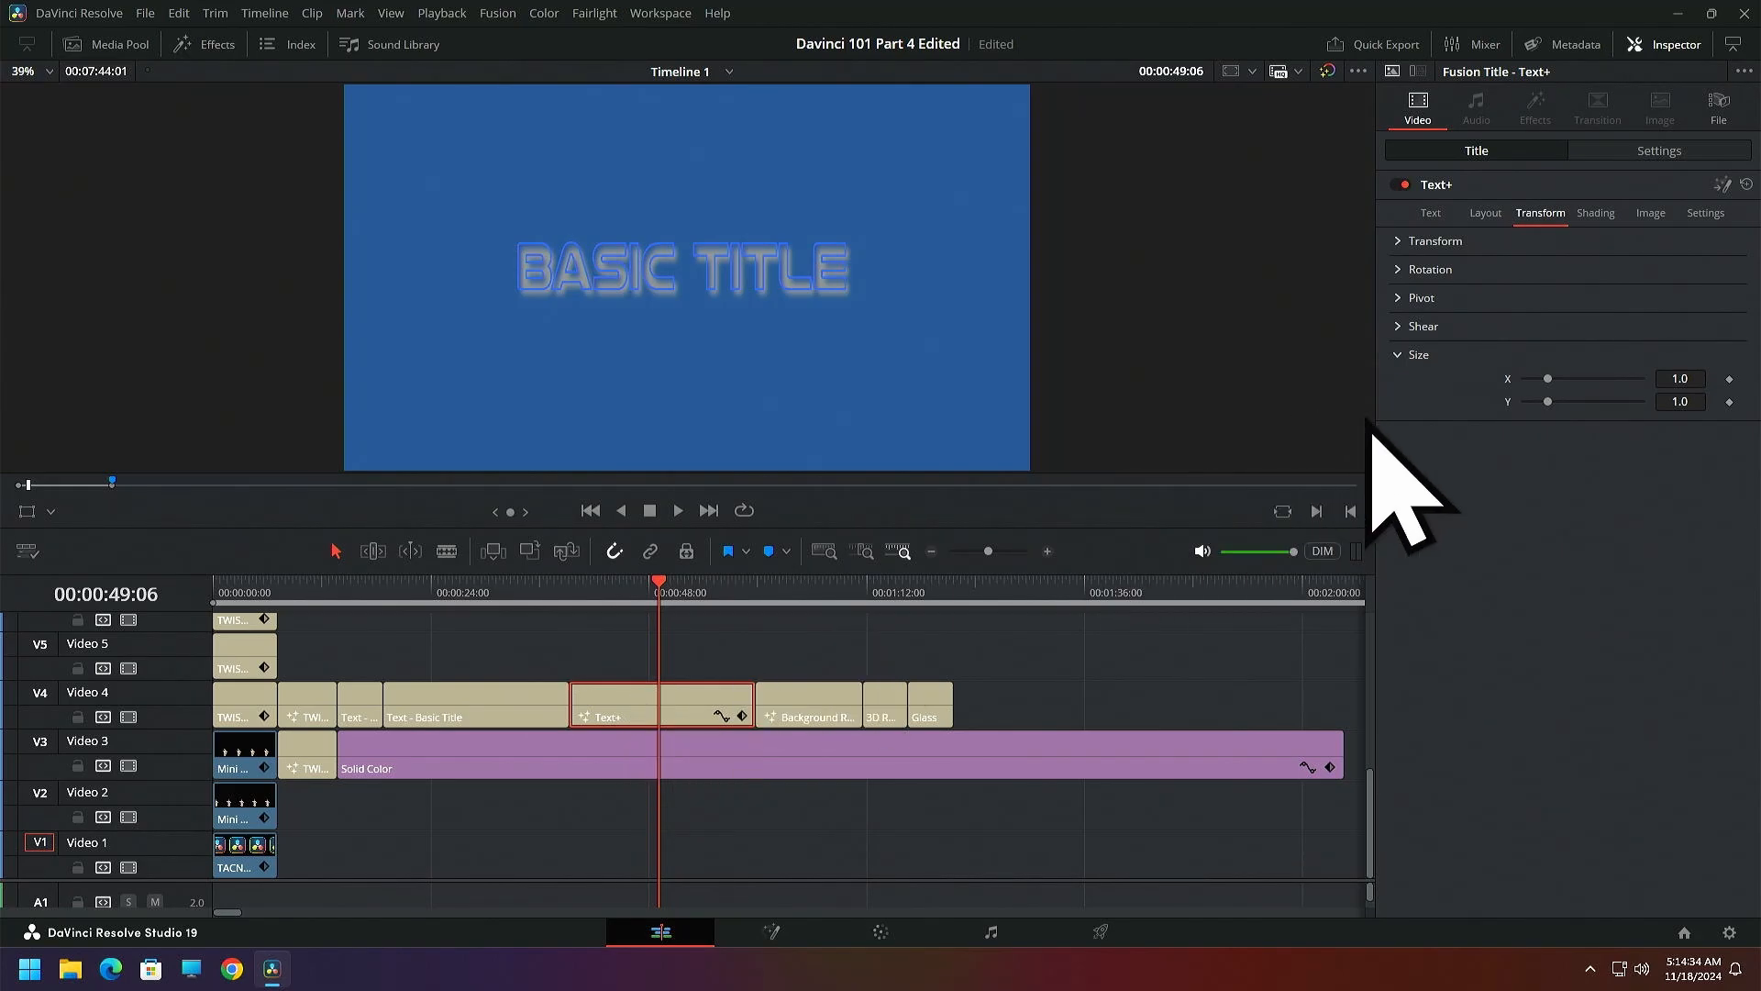
{"action": "left_click", "coordinate": [1433, 215]}
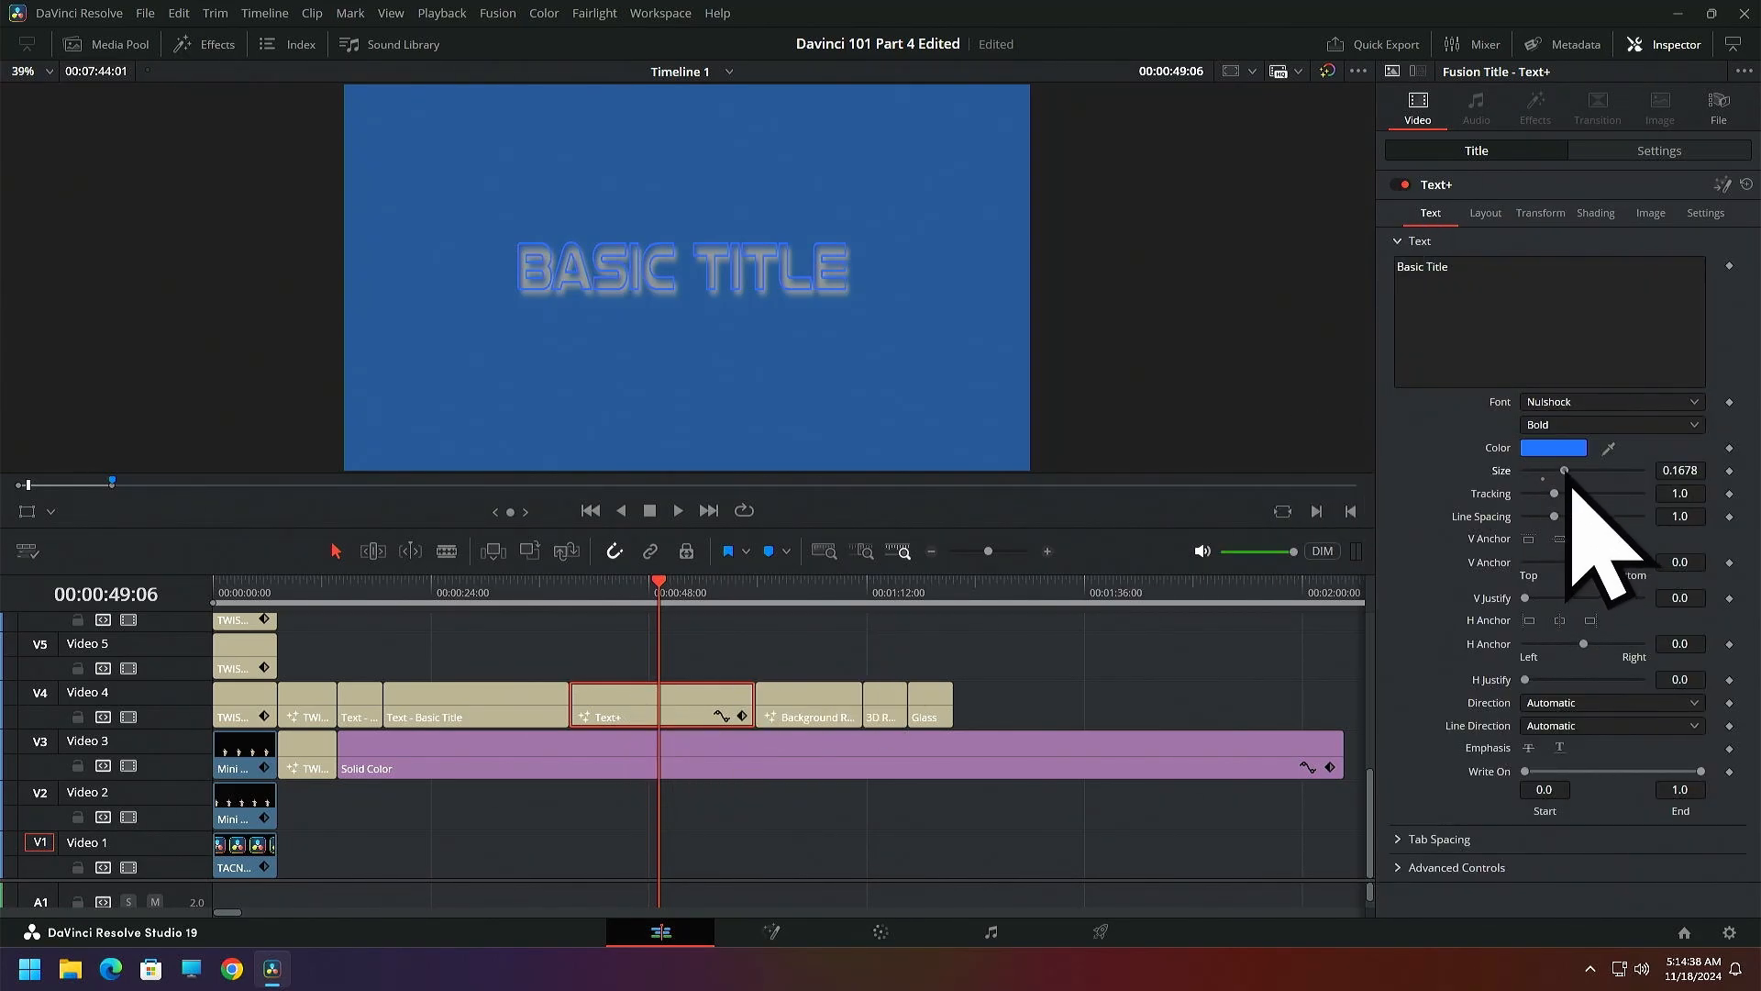
{"action": "left_click_drag", "start_coordinate": [1570, 482], "coordinate": [1607, 498]}
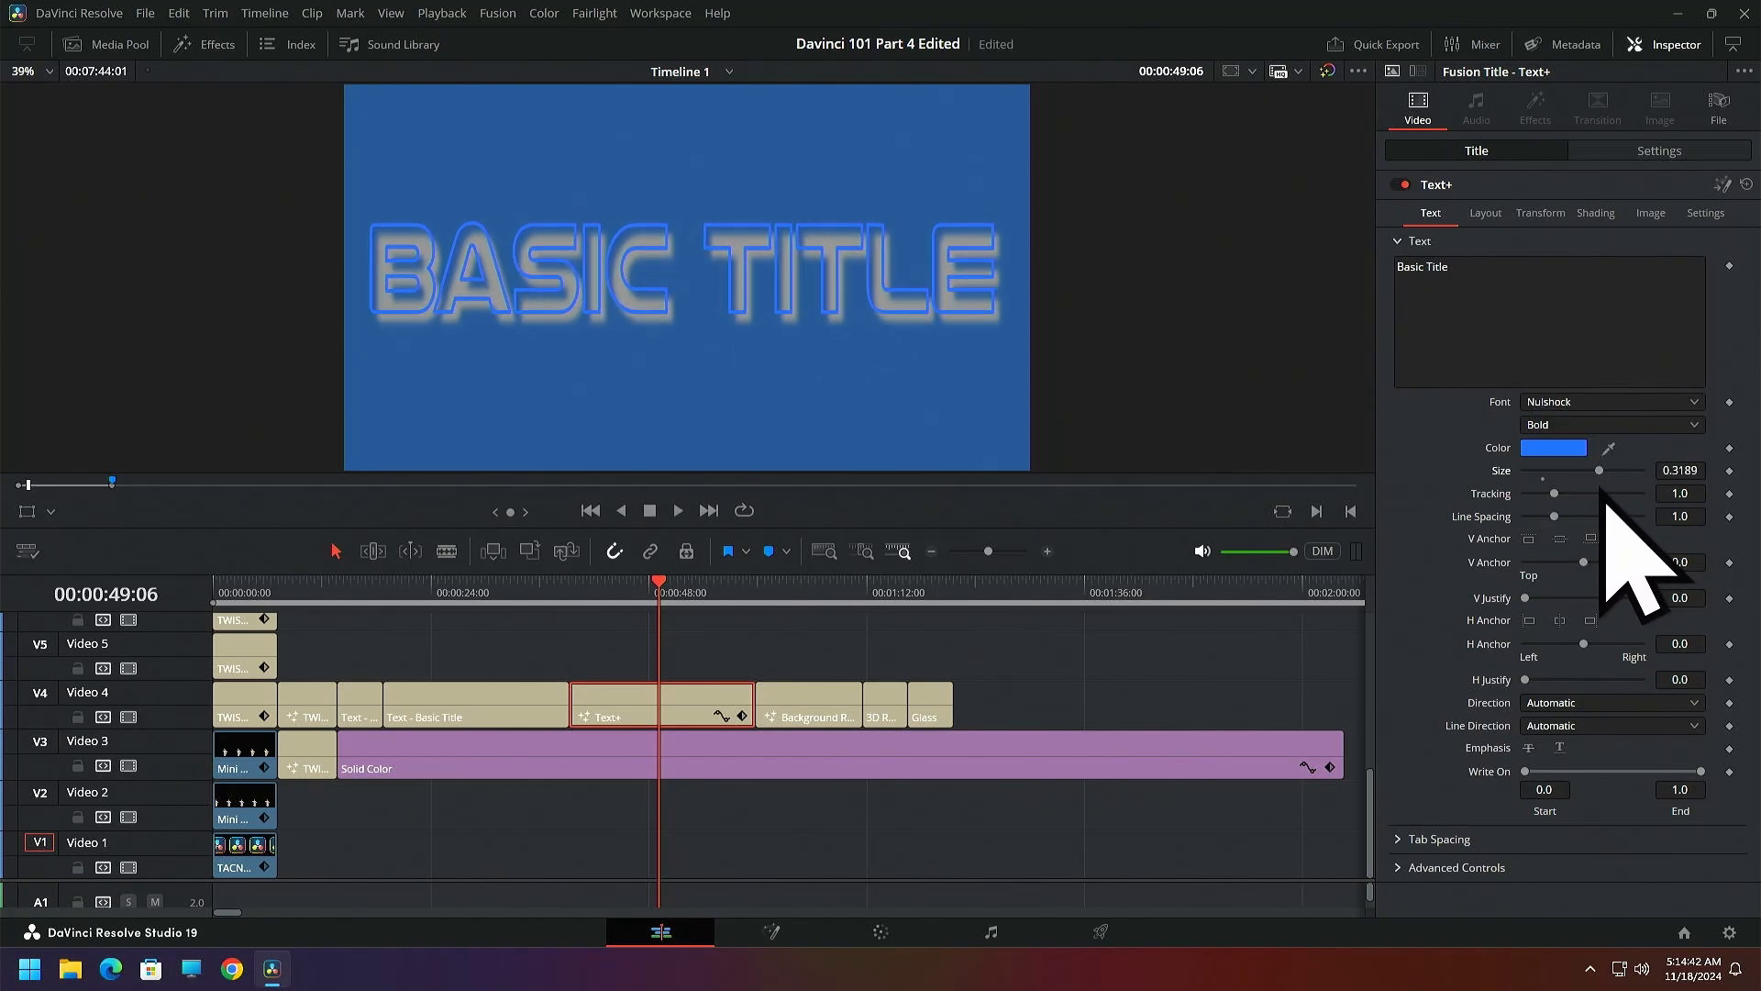
Select the Background Reveal clip and examine its title controls with the playhead at 00:01:03:28
{"action": "left_click", "coordinate": [776, 587]}
{"action": "left_click", "coordinate": [801, 705]}
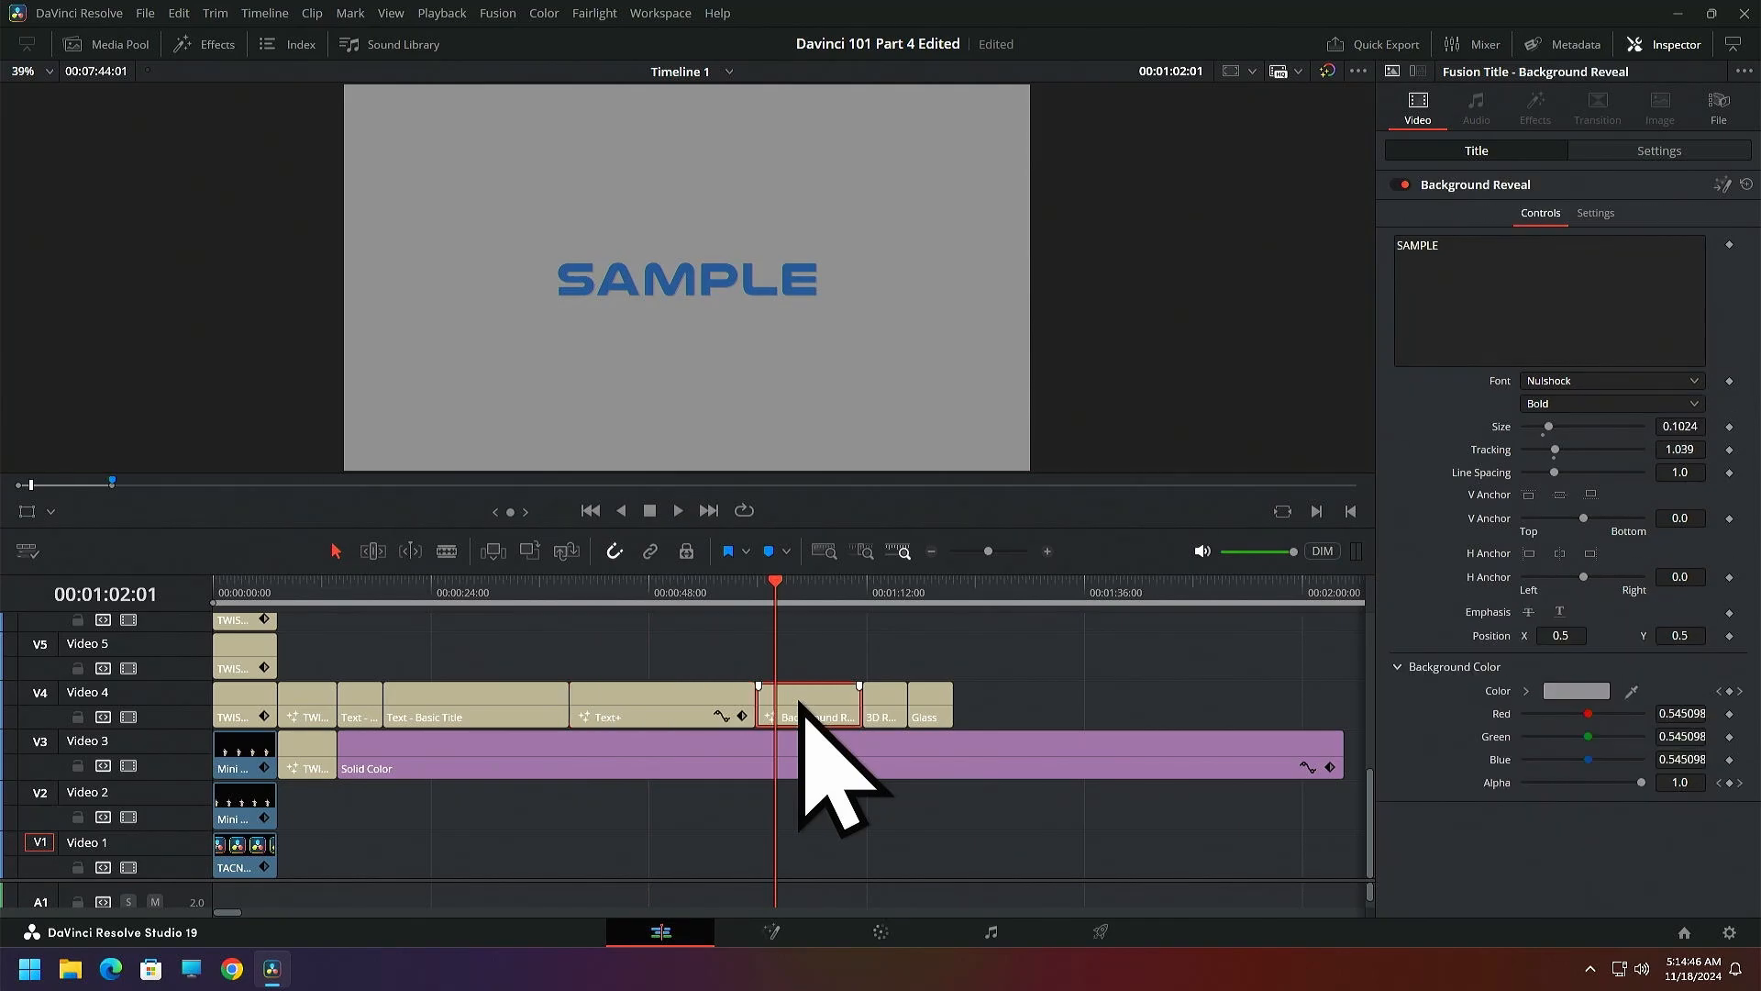
{"action": "left_click_drag", "start_coordinate": [773, 584], "coordinate": [797, 584]}
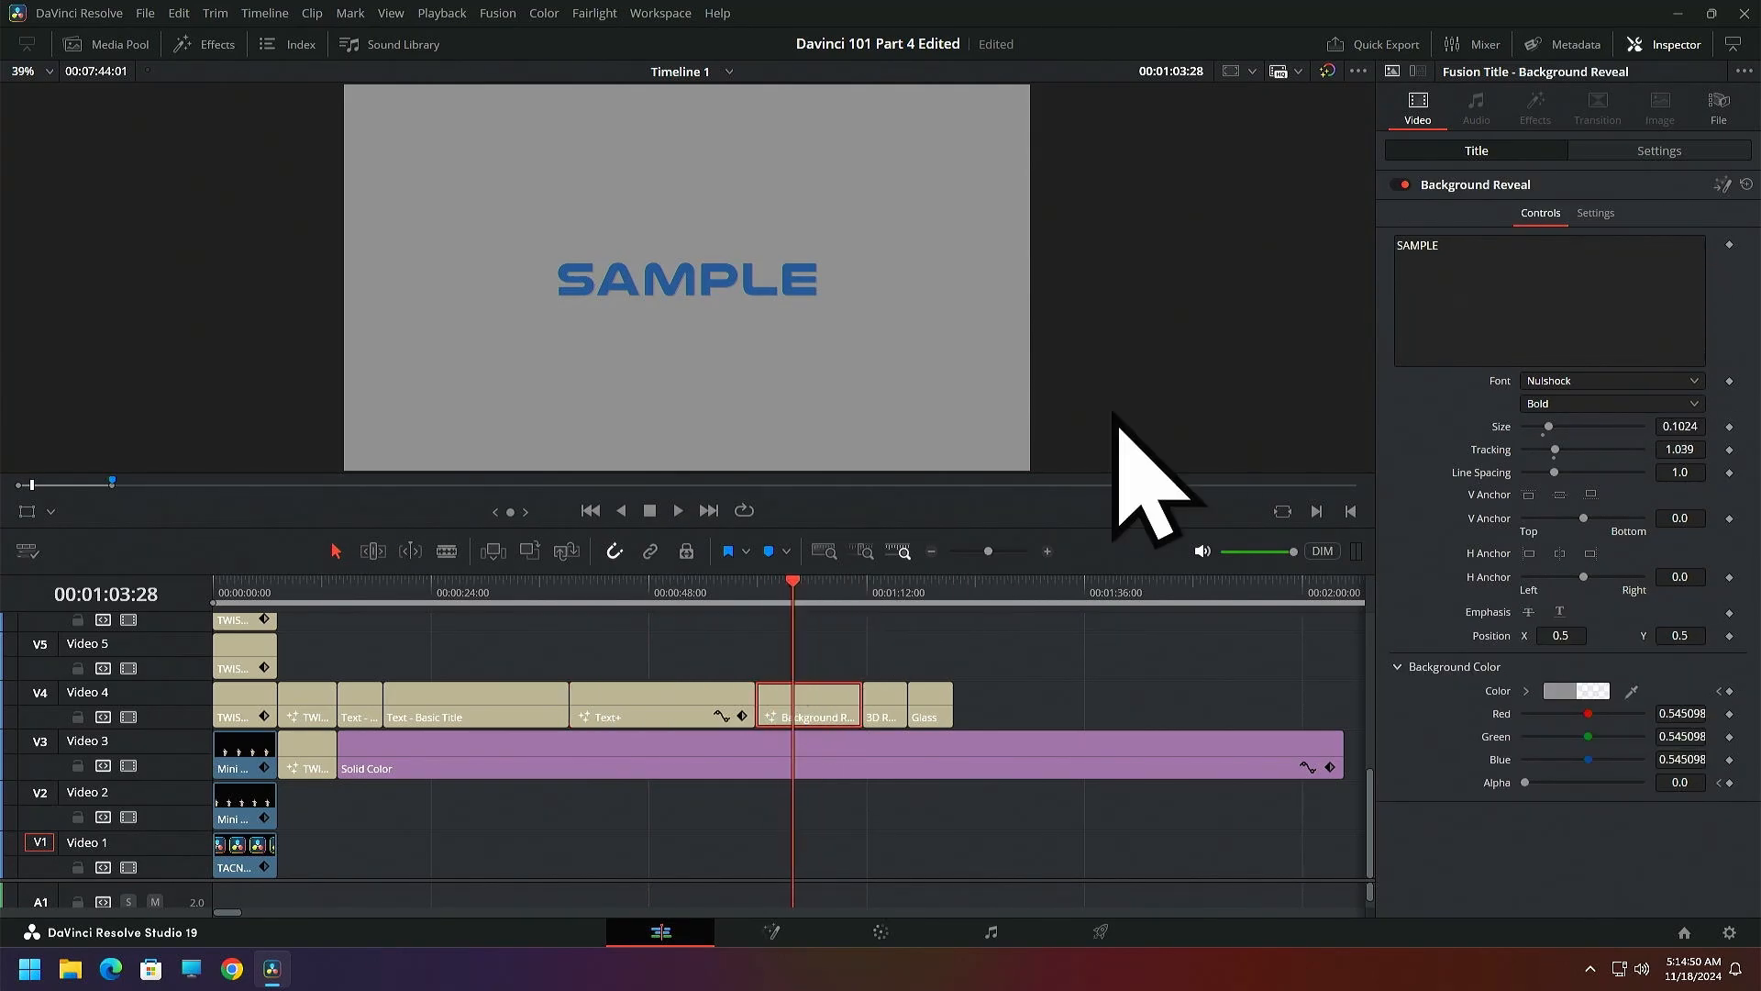
{"action": "left_click", "coordinate": [1401, 185]}
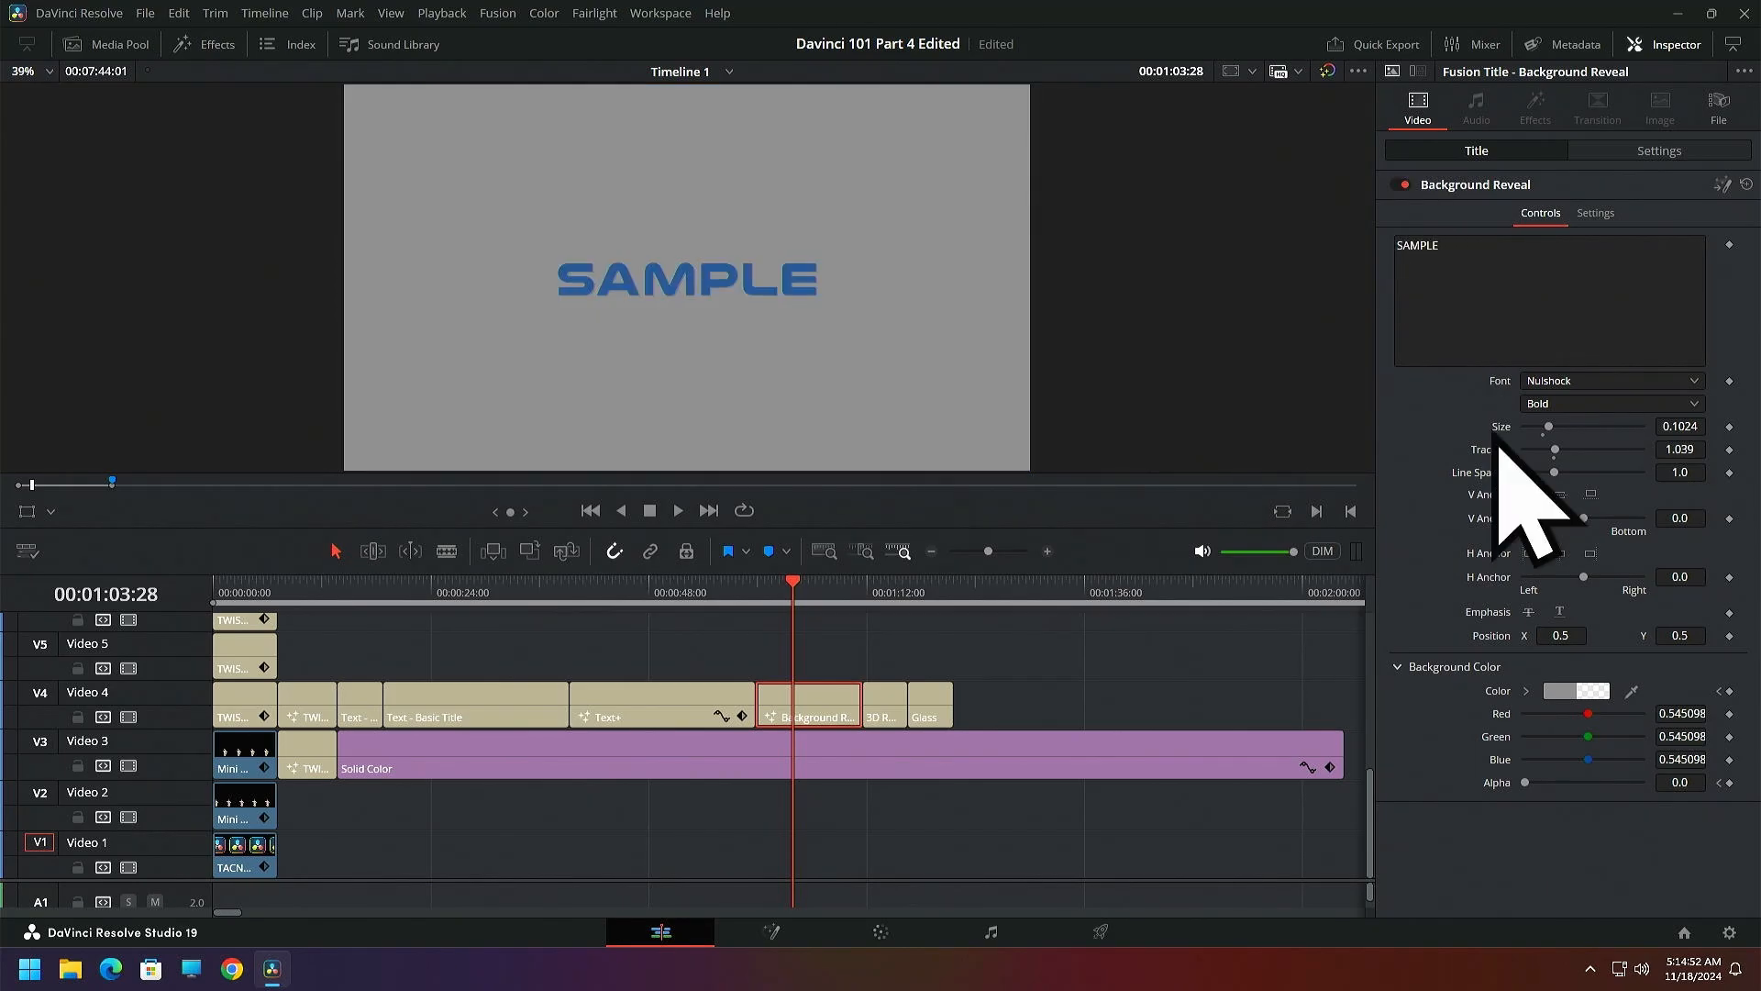
Set the Background Reveal title's text size to 0.2047
{"action": "left_click_drag", "start_coordinate": [1550, 426], "coordinate": [1574, 454]}
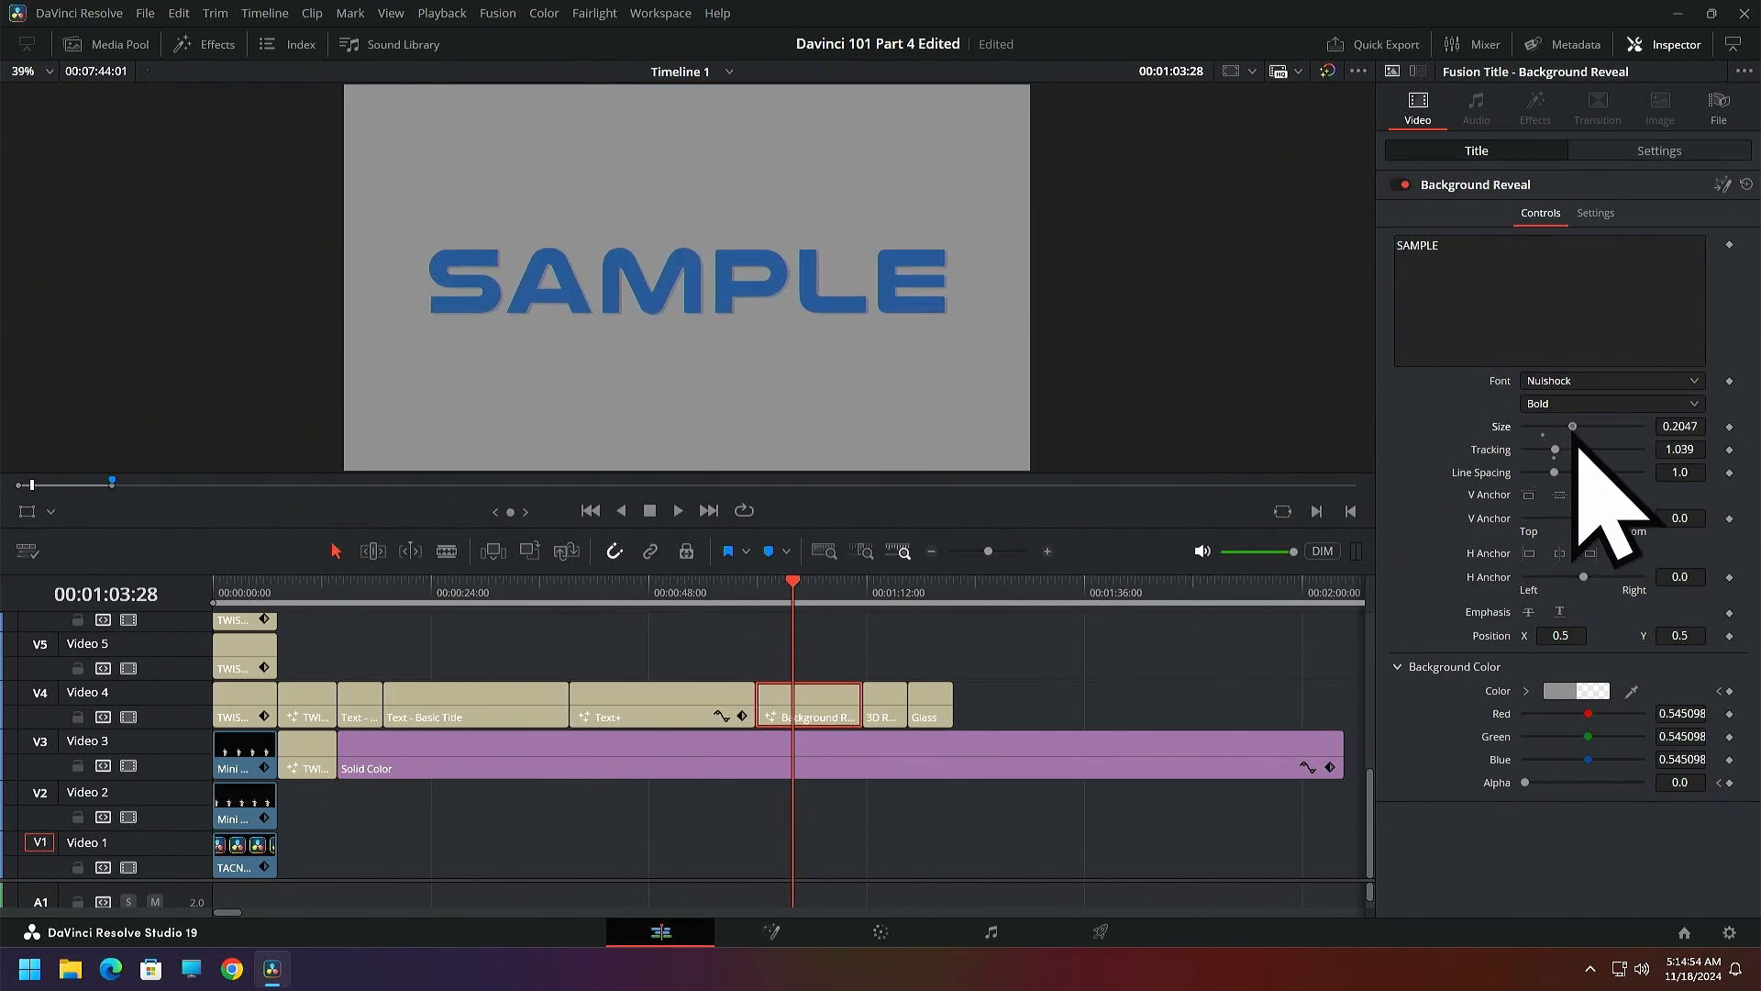
Select the 3D RGB TEXT clip with the playhead at 00:01:13:29 and set the DAVINCI line's extrusion depth to 0.0976
{"action": "left_click", "coordinate": [884, 592]}
{"action": "left_click", "coordinate": [904, 714]}
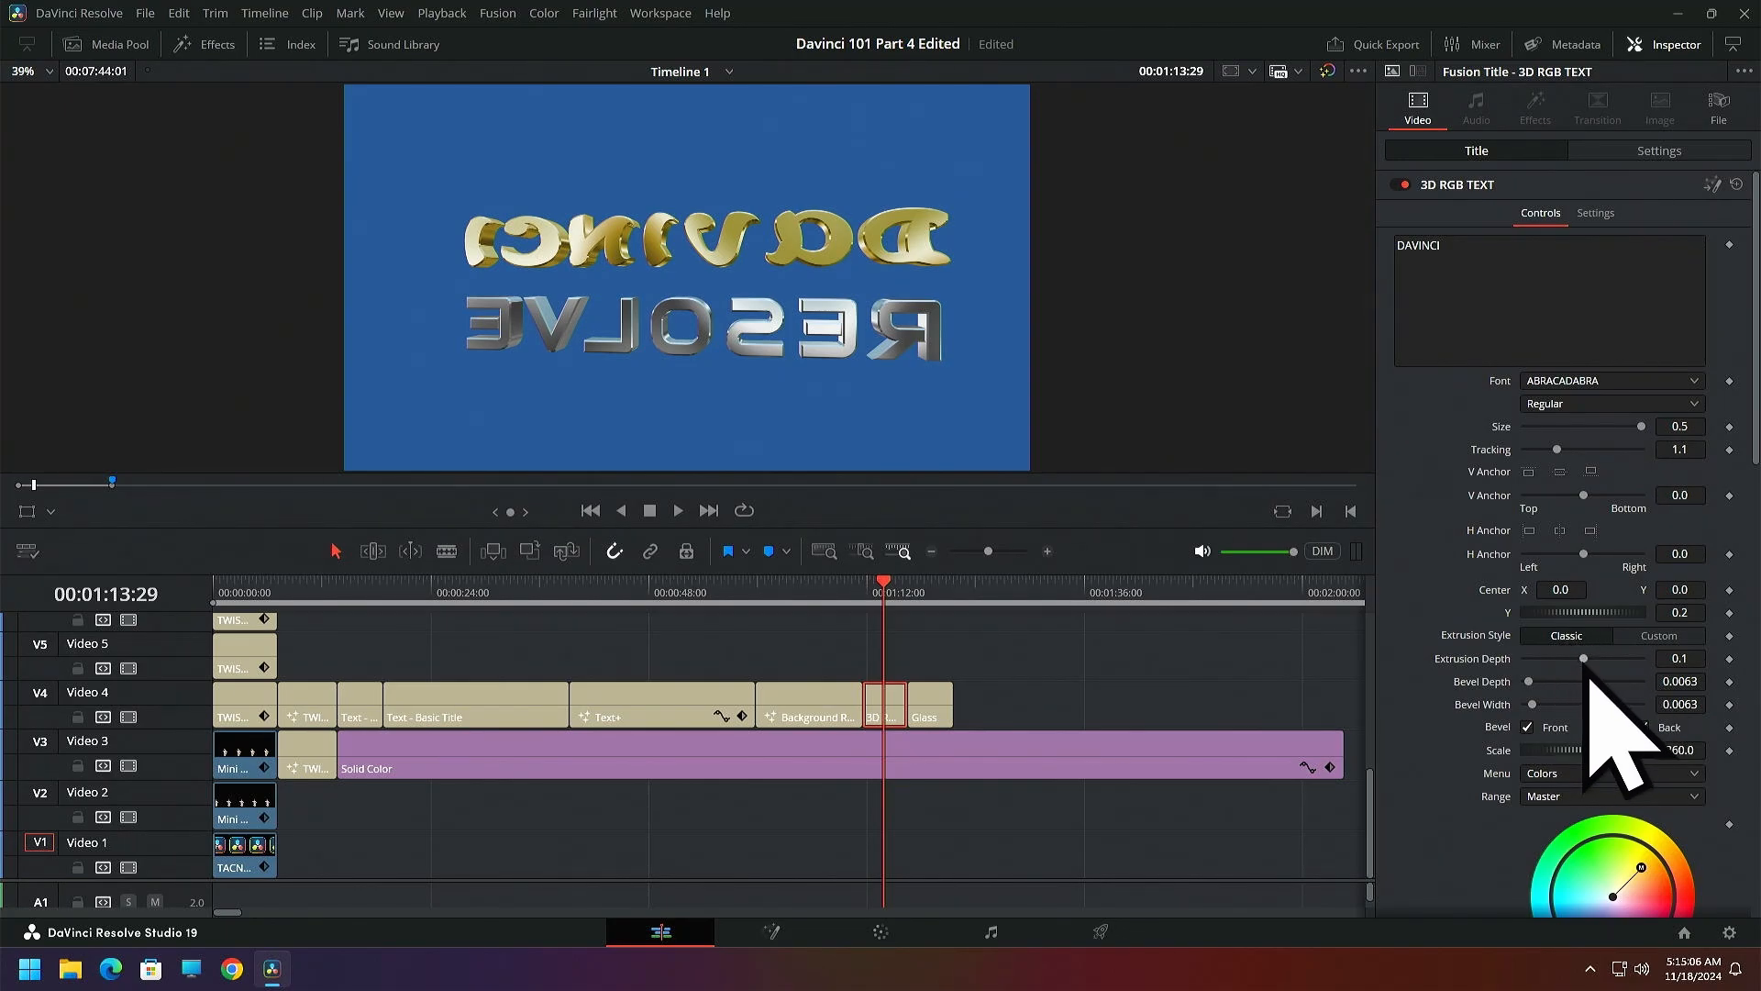
{"action": "left_click_drag", "start_coordinate": [1584, 660], "coordinate": [1564, 662]}
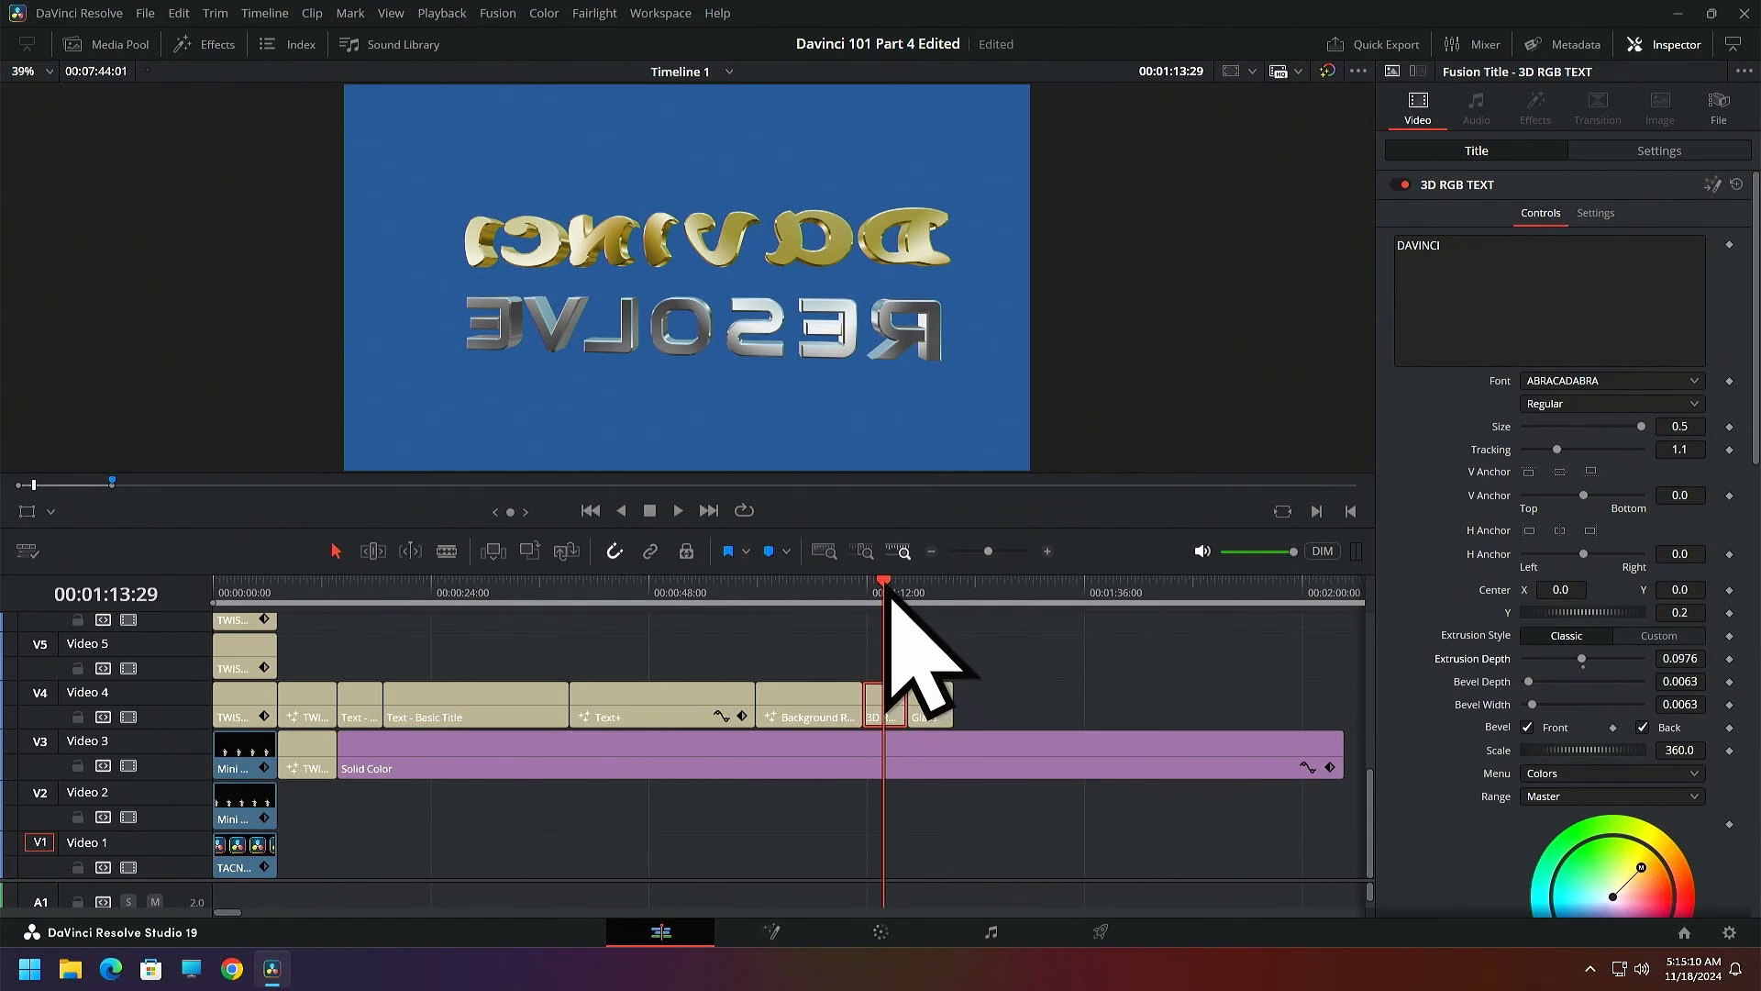
With the playhead at 00:01:12:04, set the DAVINCI line's extrusion depth to 0.5 and try Custom extrusion before restoring Classic
{"action": "left_click_drag", "start_coordinate": [884, 592], "coordinate": [863, 589]}
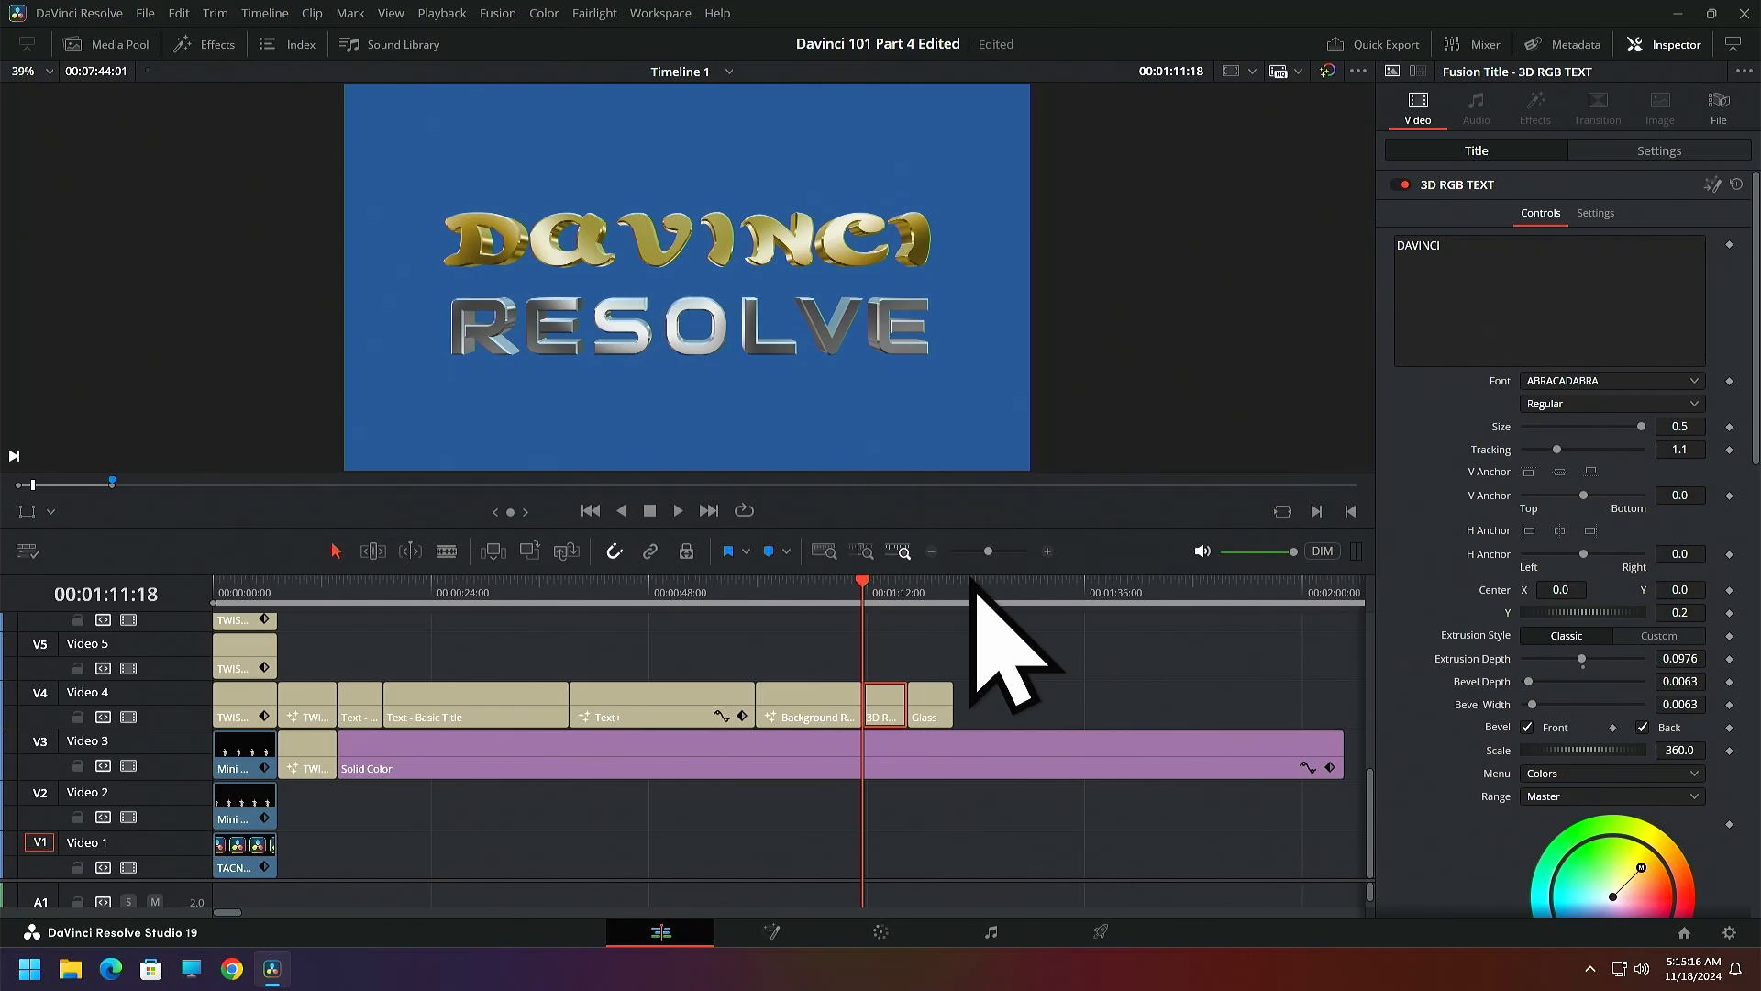
{"action": "key", "text": "space"}
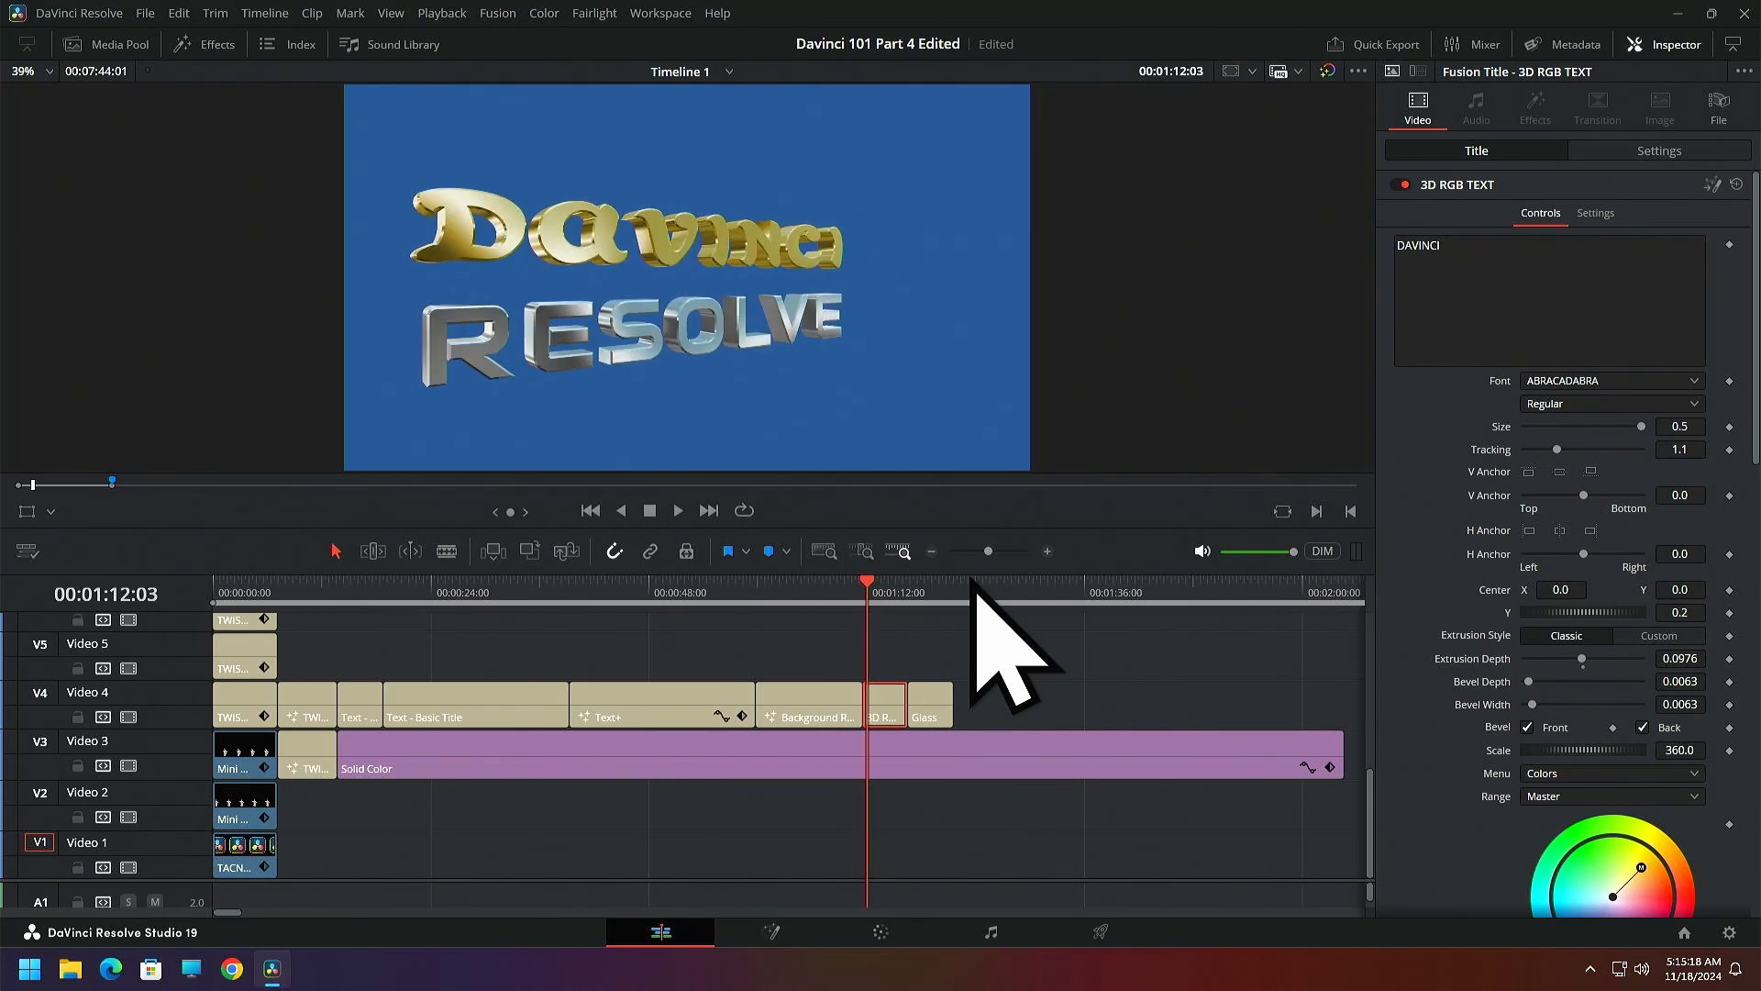
{"action": "key", "text": "Right"}
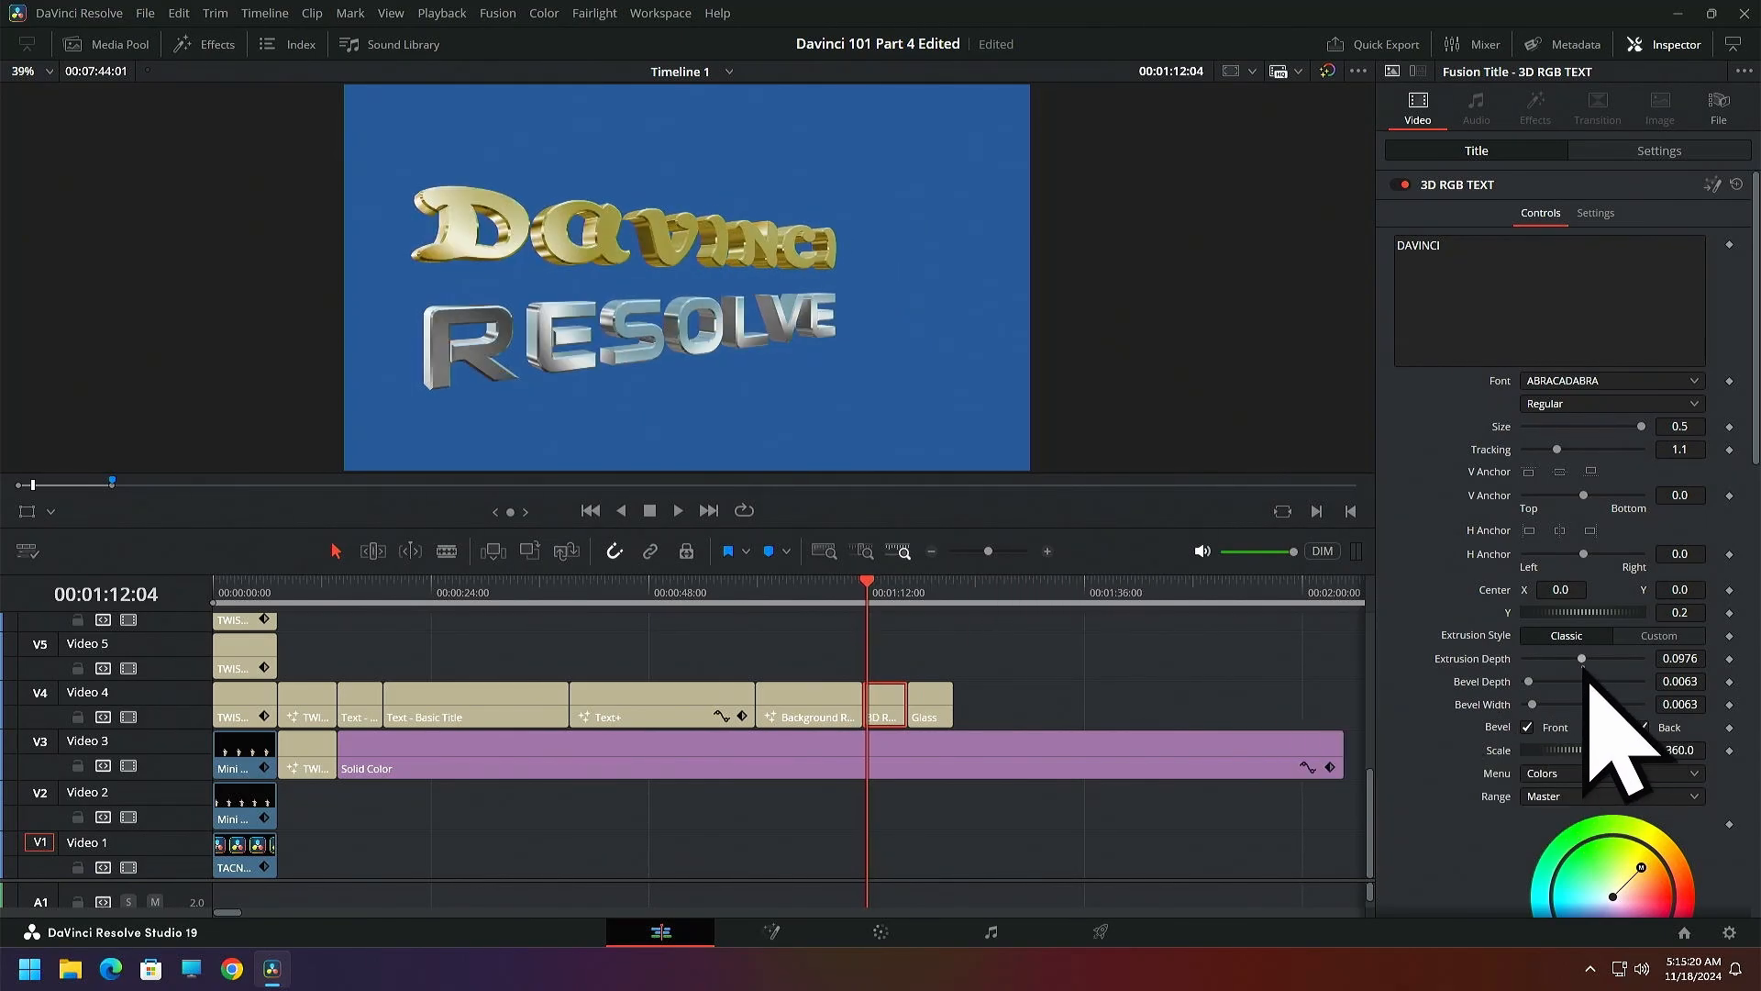
{"action": "left_click_drag", "start_coordinate": [1584, 660], "coordinate": [1651, 662]}
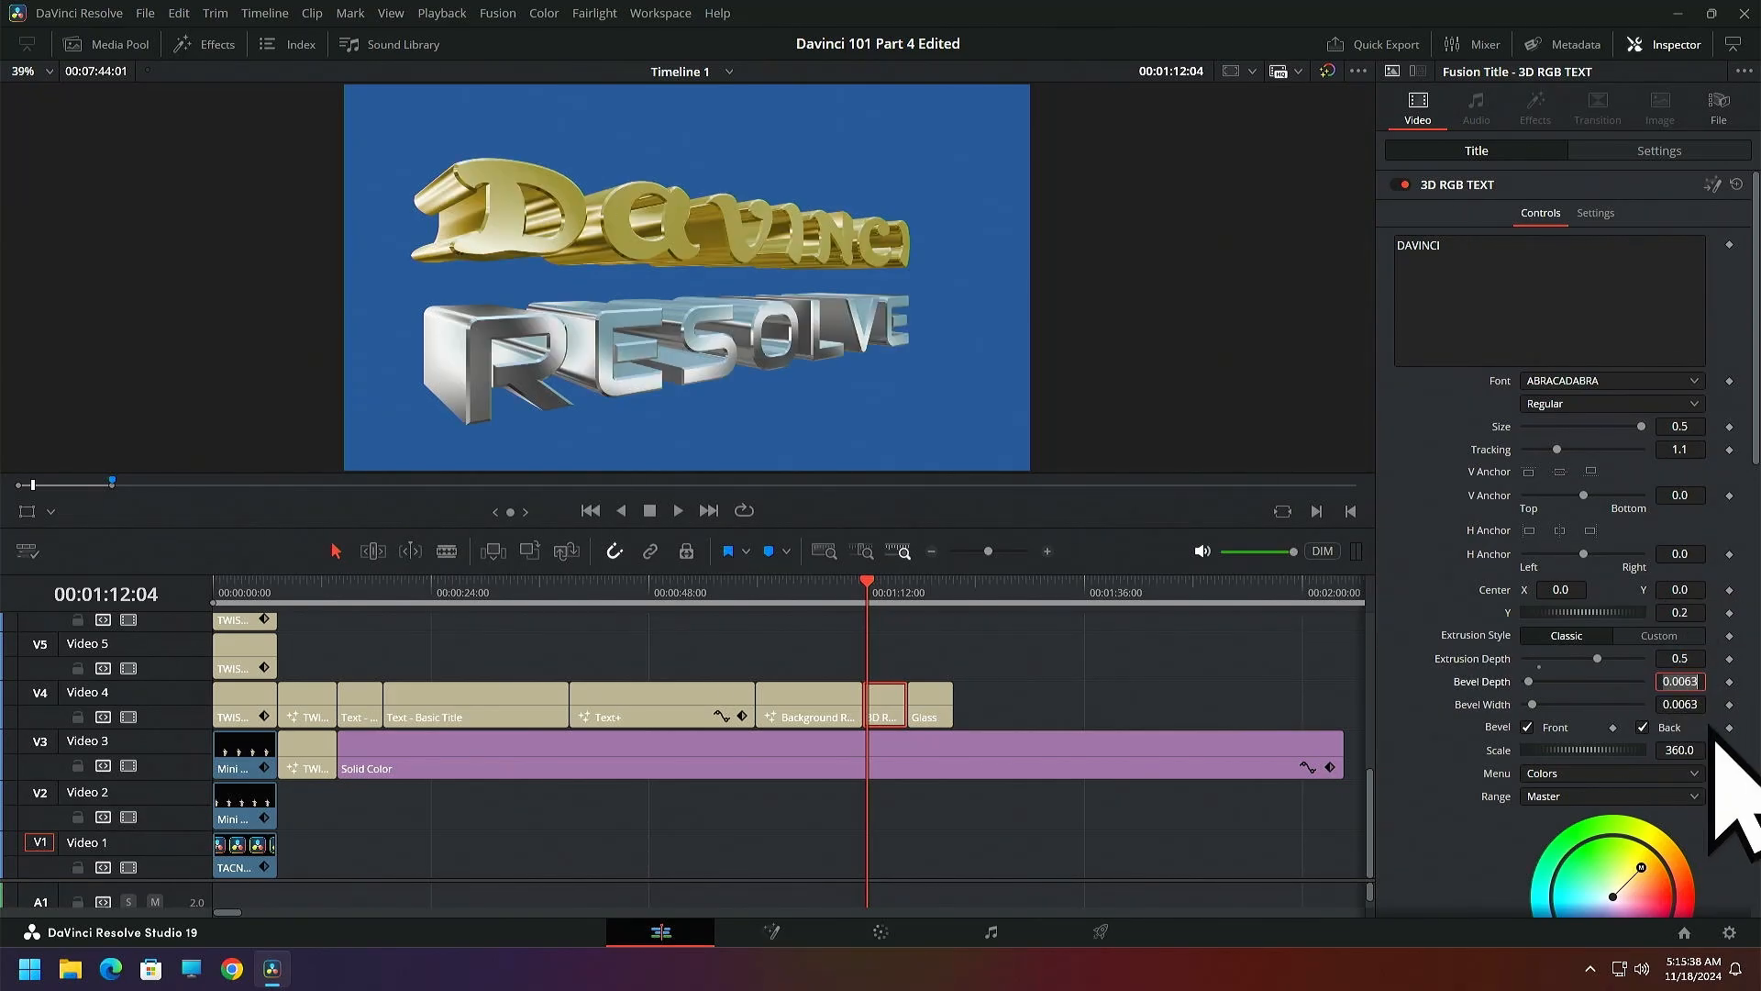
{"action": "left_click", "coordinate": [1659, 636]}
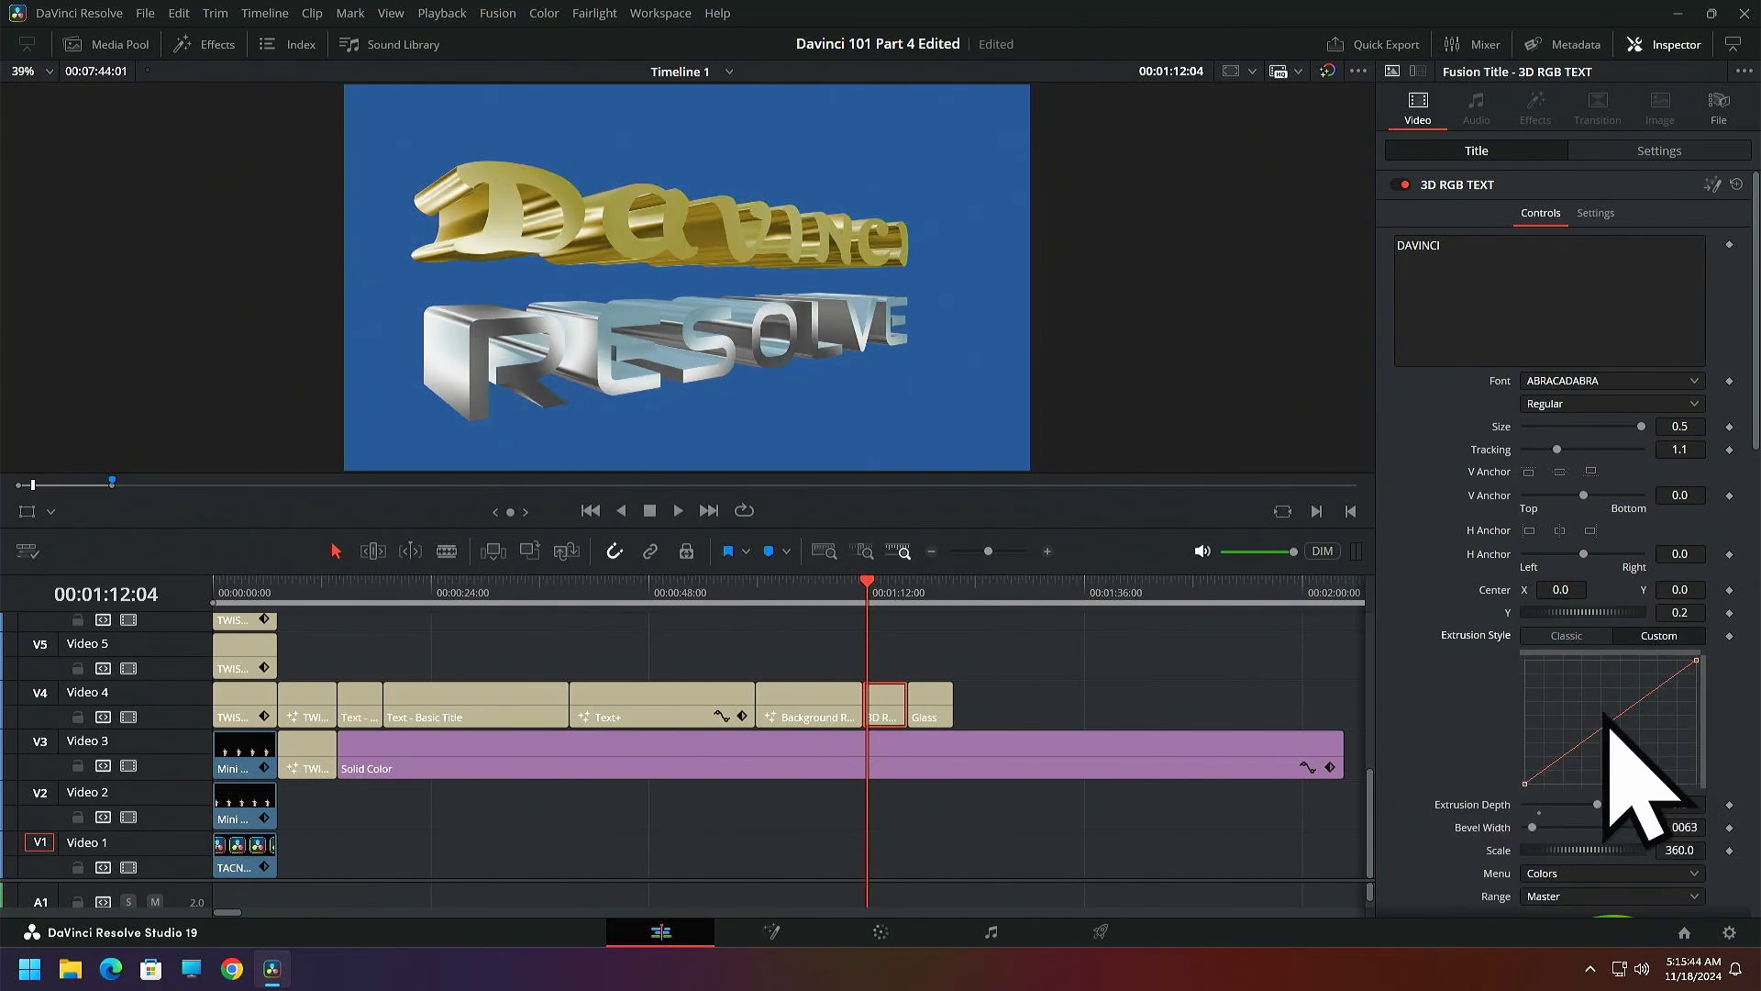
{"action": "left_click", "coordinate": [1570, 637]}
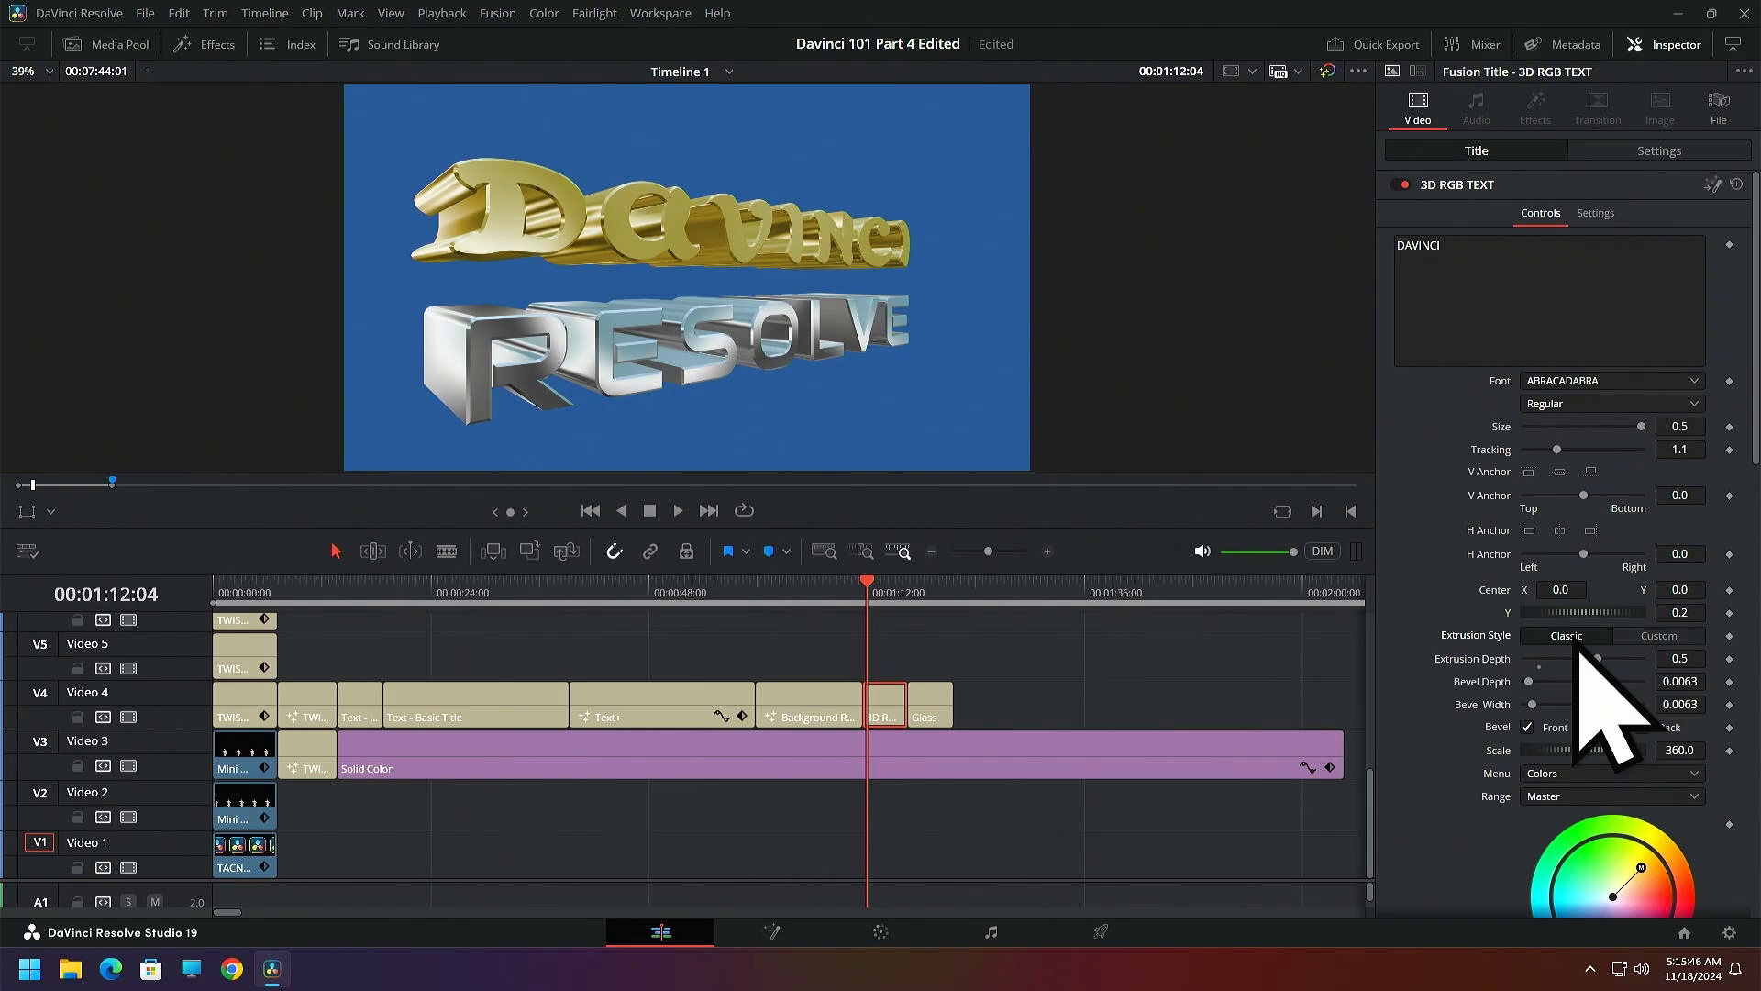
Tint the DAVINCI line turquoise at strength 0.5785 and the RESOLVE line violet-blue with tint -0.3465 and strength 0.8291
{"action": "mouse_move", "coordinate": [1642, 867]}
{"action": "left_mouse_down"}
{"action": "mouse_move", "coordinate": [1607, 862]}
{"action": "mouse_move", "coordinate": [1621, 855]}
{"action": "left_mouse_up"}
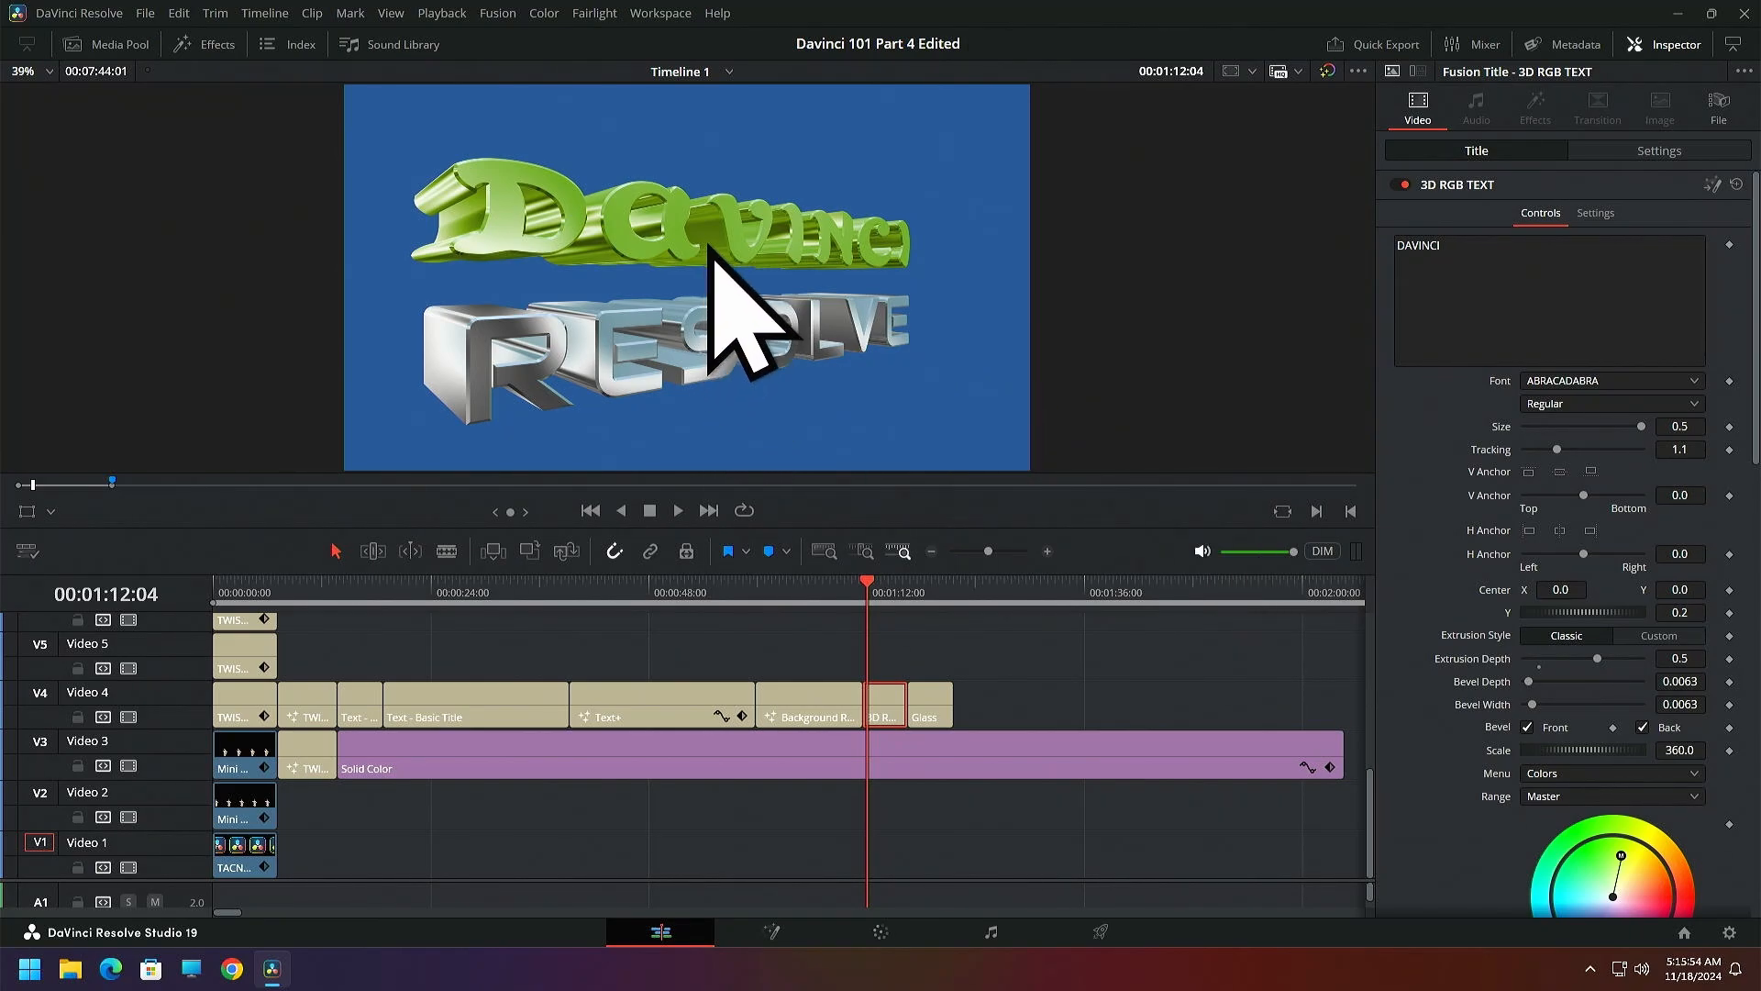
{"action": "left_click_drag", "start_coordinate": [1621, 855], "coordinate": [1567, 889]}
{"action": "scroll", "coordinate": [1514, 863], "scroll_direction": "down", "scroll_amount": 10}
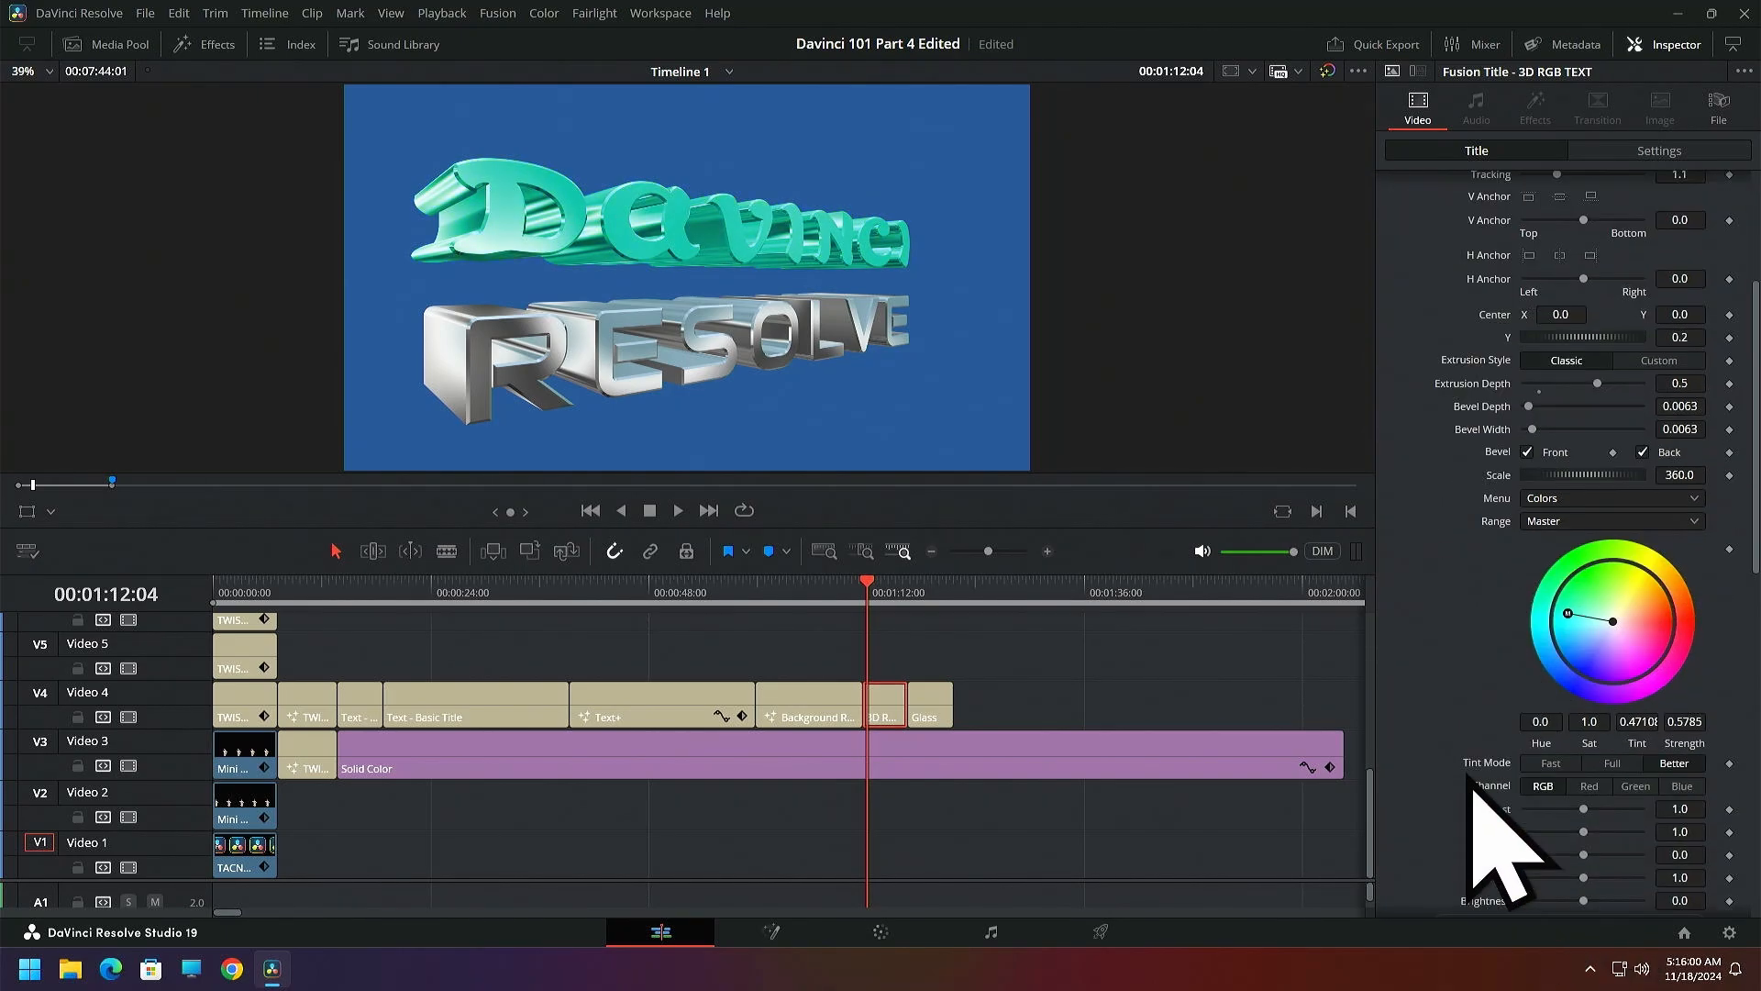
{"action": "scroll", "coordinate": [1468, 776], "scroll_direction": "down", "scroll_amount": 8}
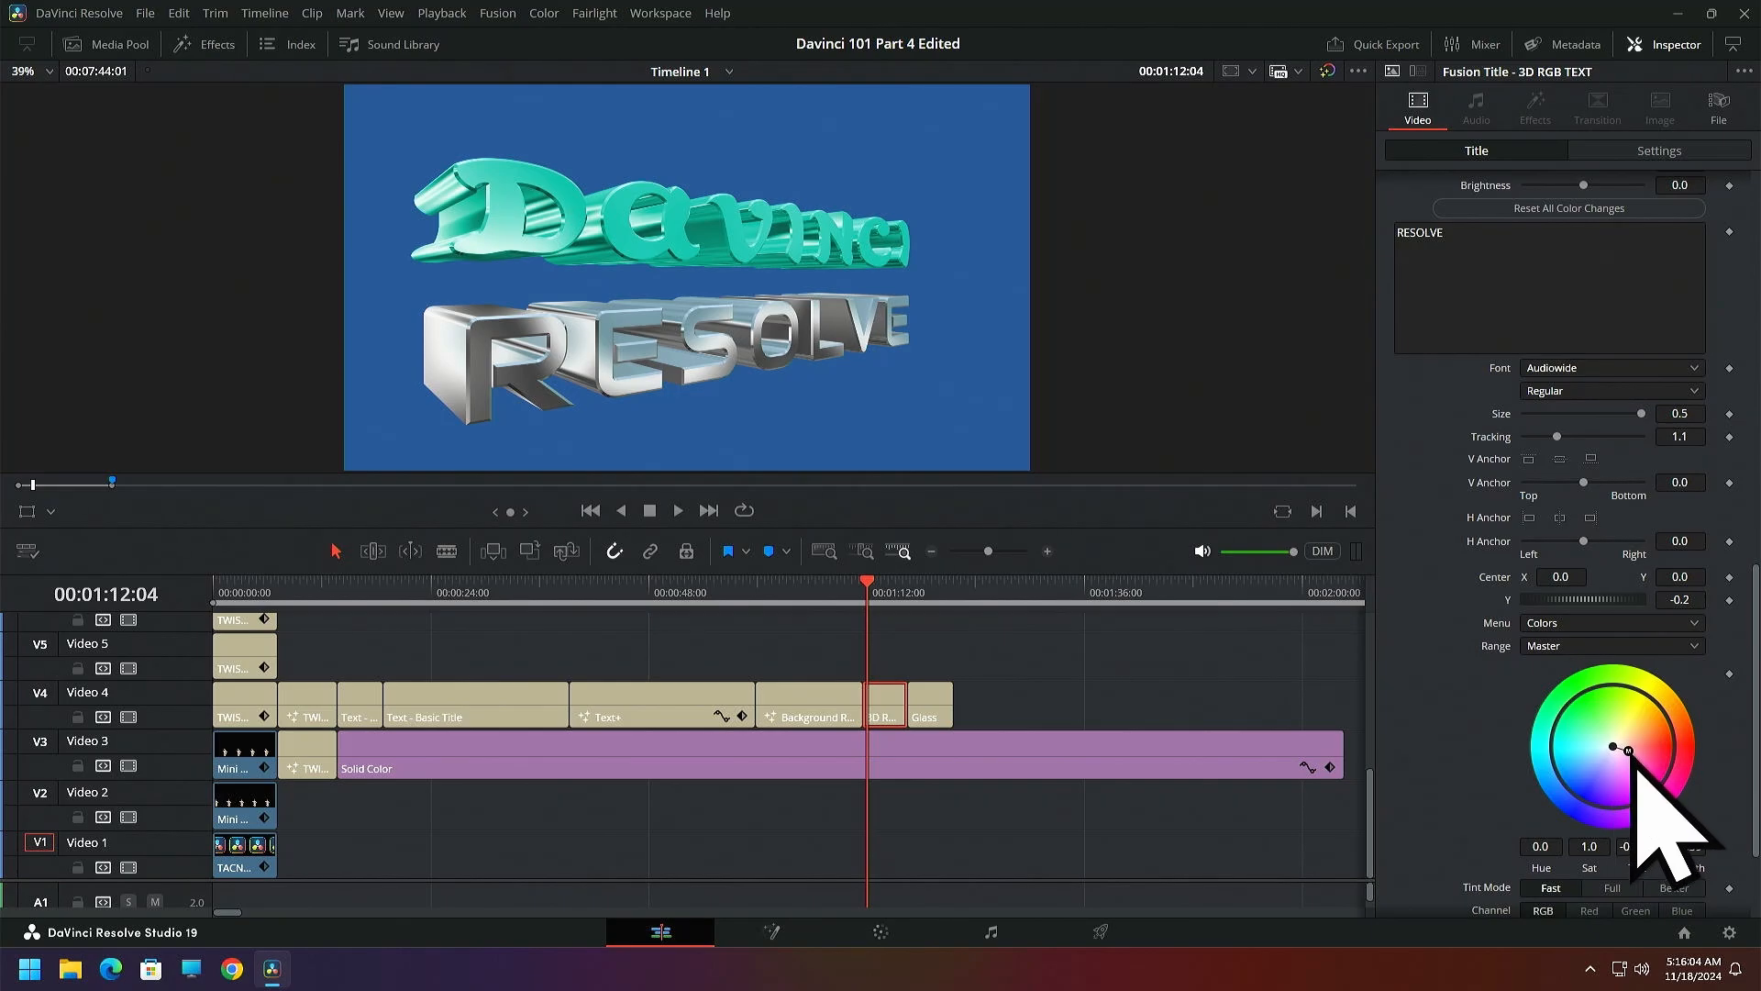
{"action": "left_click_drag", "start_coordinate": [1618, 749], "coordinate": [1581, 791]}
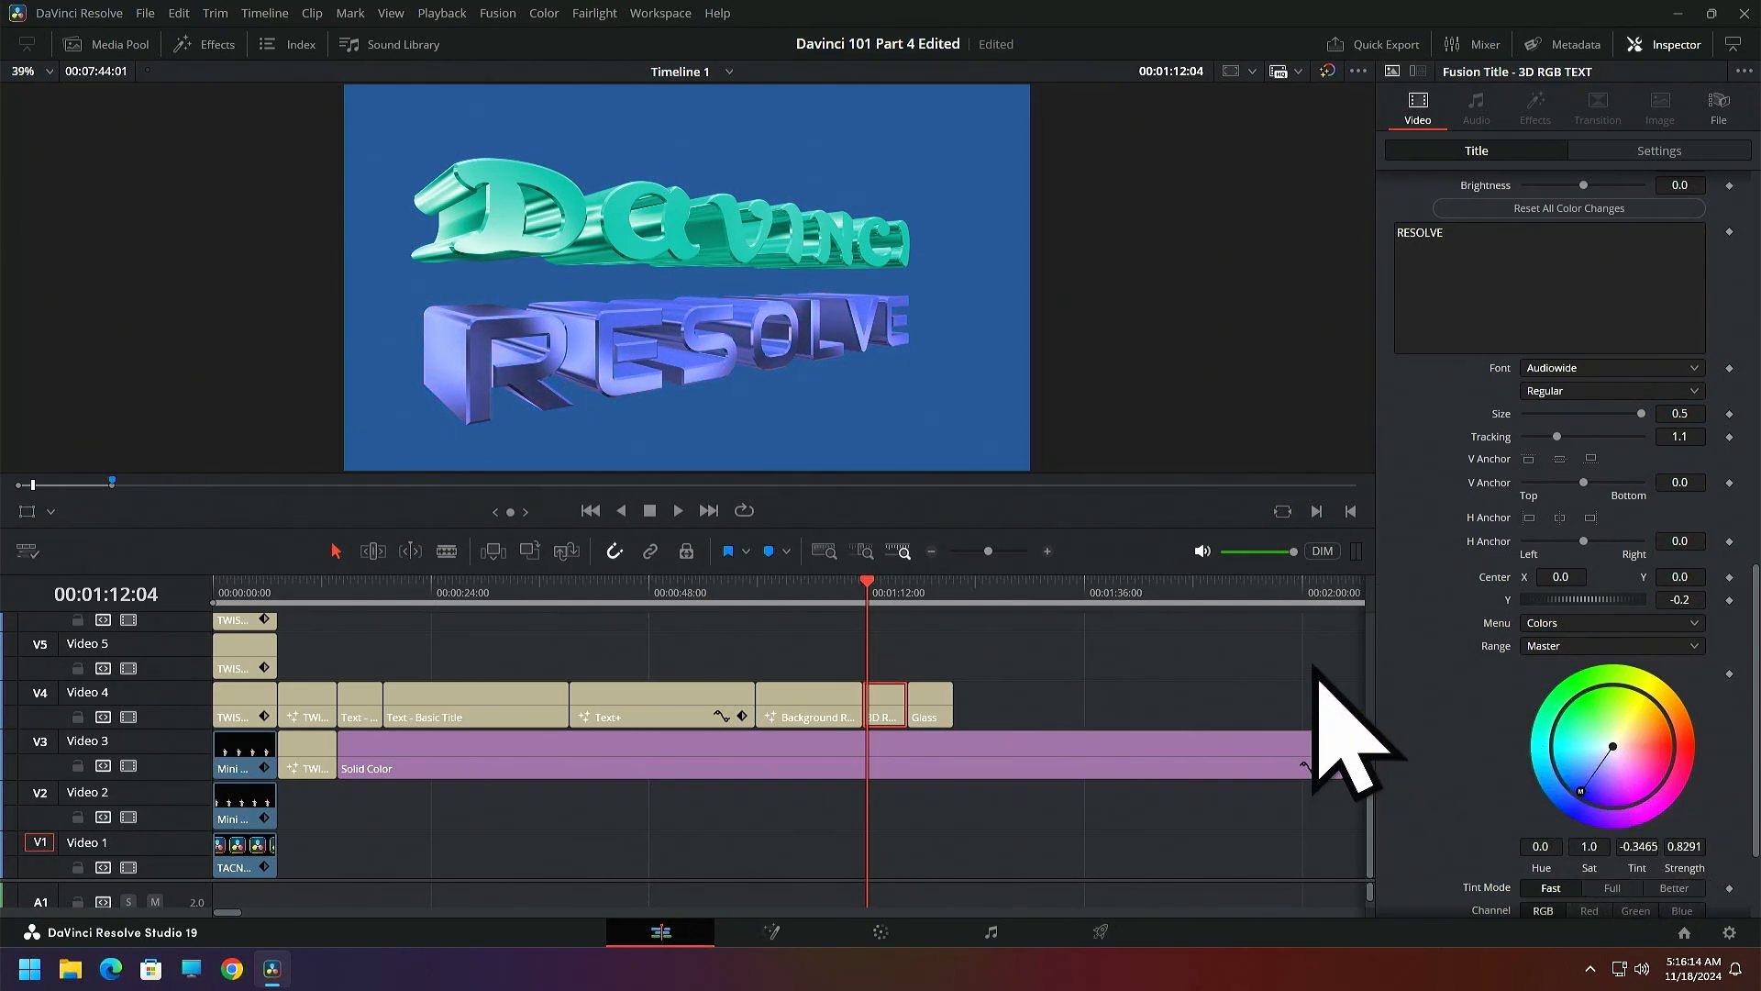
Trim the Solid Color clip on Video 3 to end with the Glass title and return the playhead to the timeline start
{"action": "left_click", "coordinate": [923, 591]}
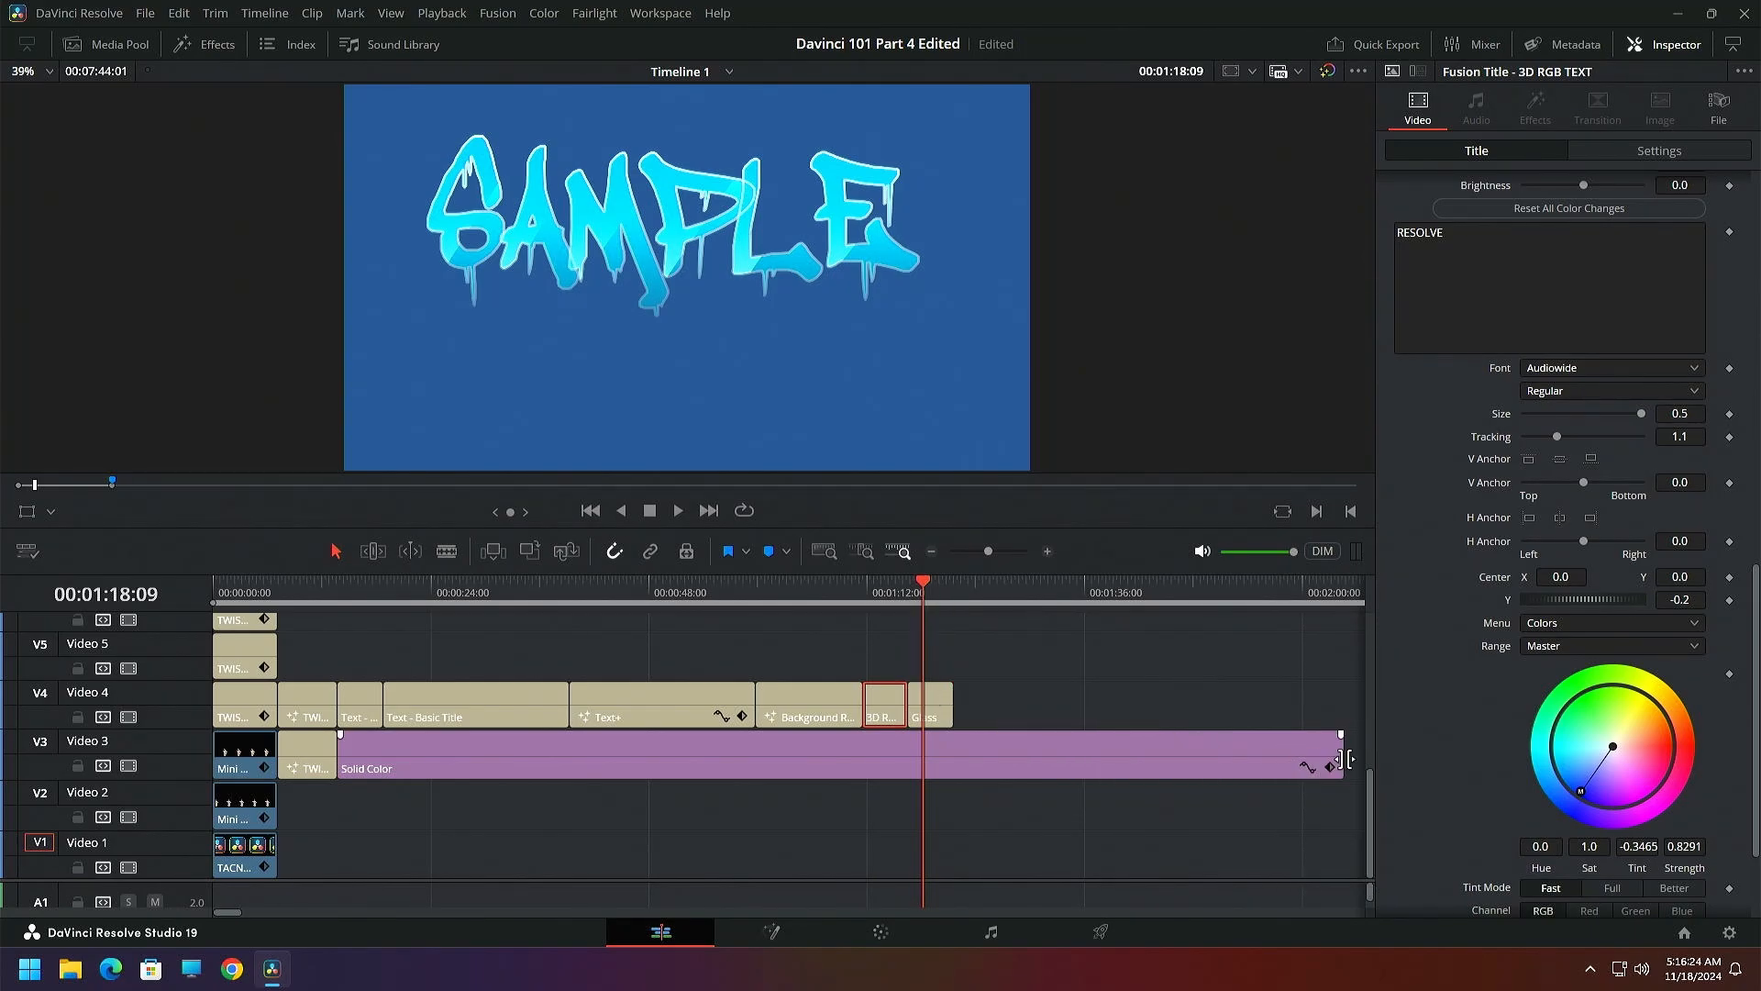
{"action": "left_click_drag", "start_coordinate": [1344, 758], "coordinate": [928, 757]}
{"action": "left_click_drag", "start_coordinate": [898, 594], "coordinate": [236, 676]}
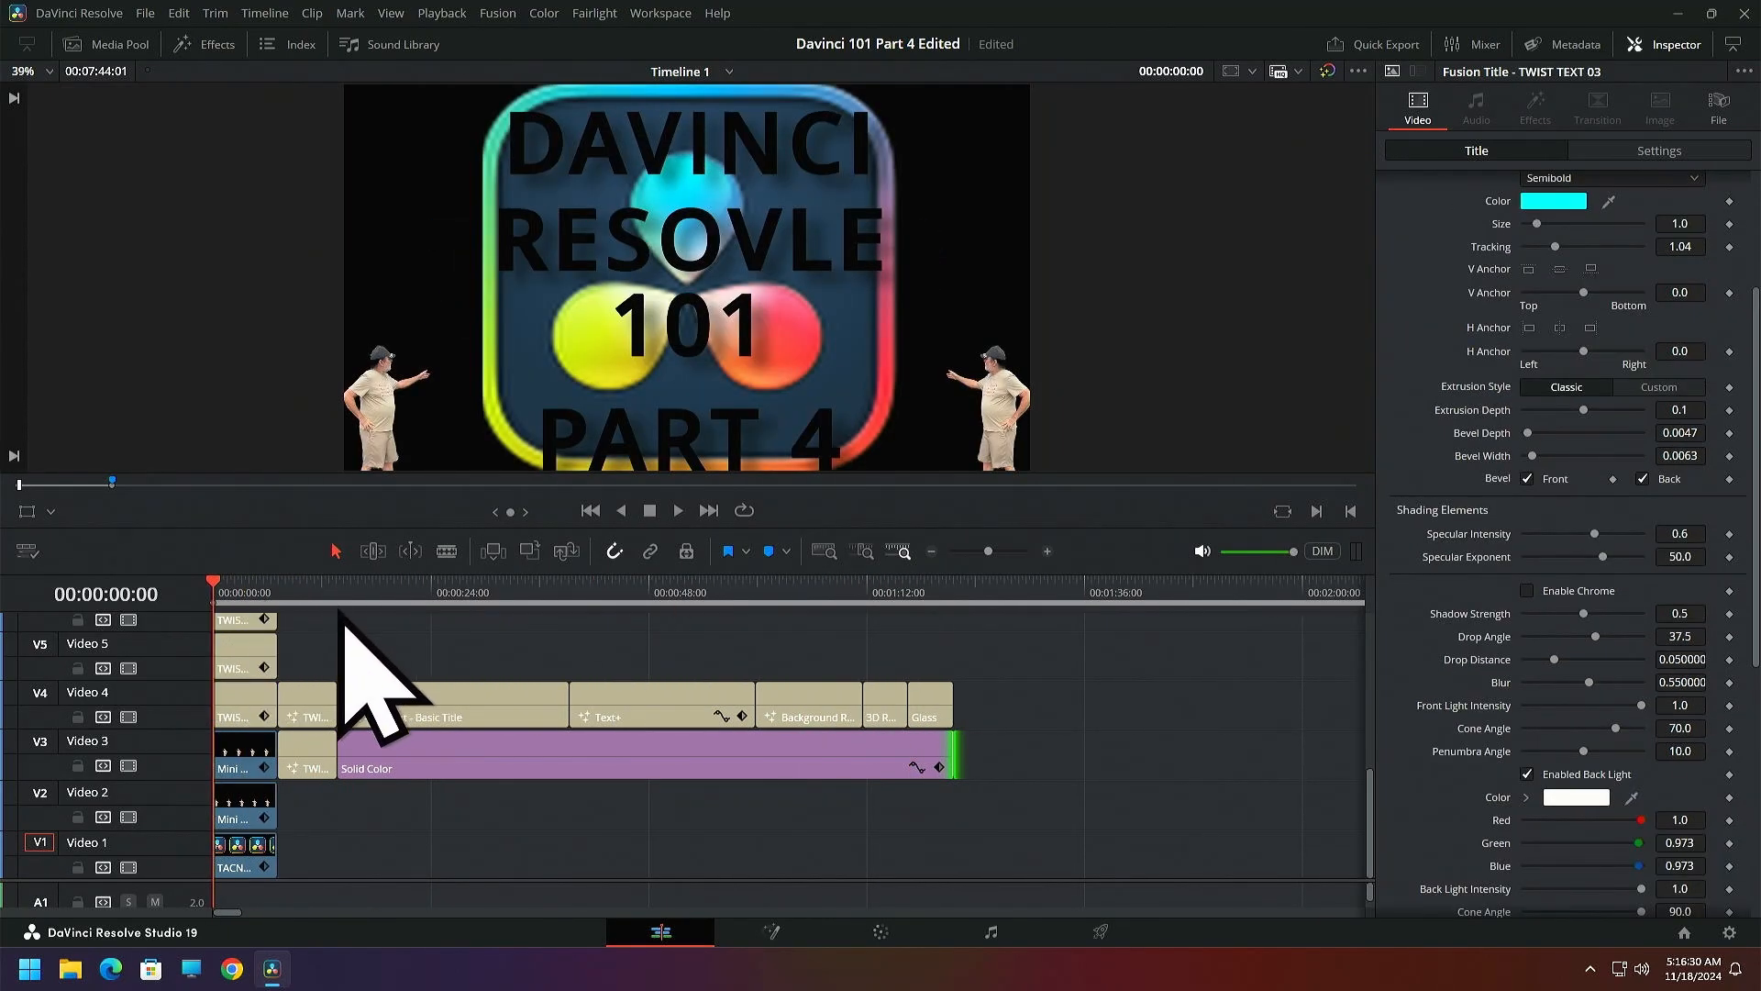